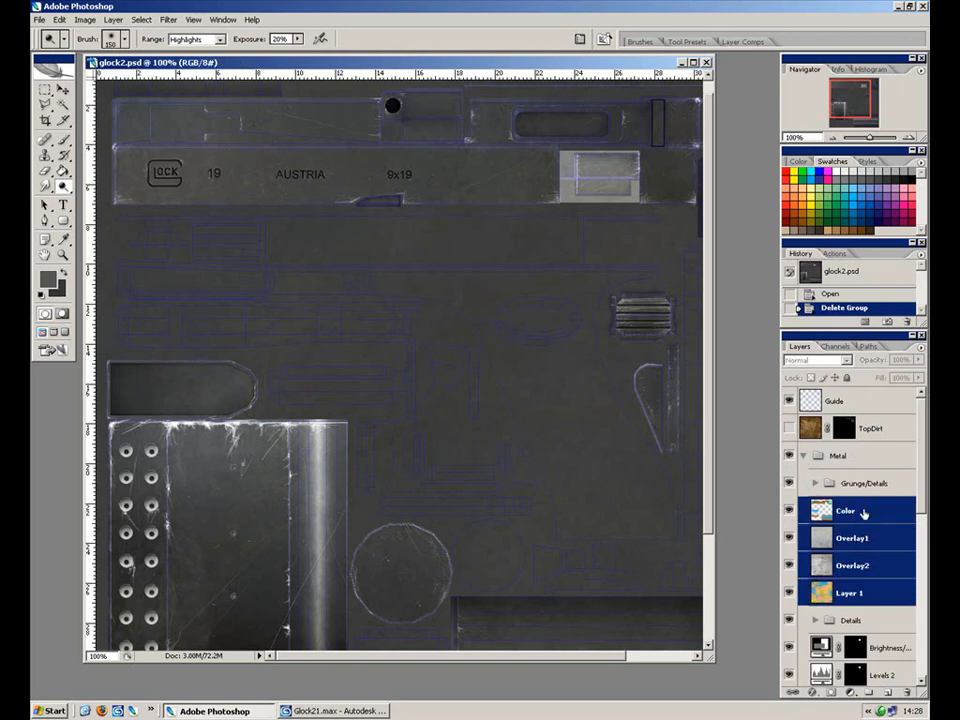
# Move the Color, Overlay1, Overlay2 and Layer 1 layers out of the Metal group to just above it, and collapse that group.
pyautogui.moveTo(847, 514); pyautogui.dragTo(853, 441)
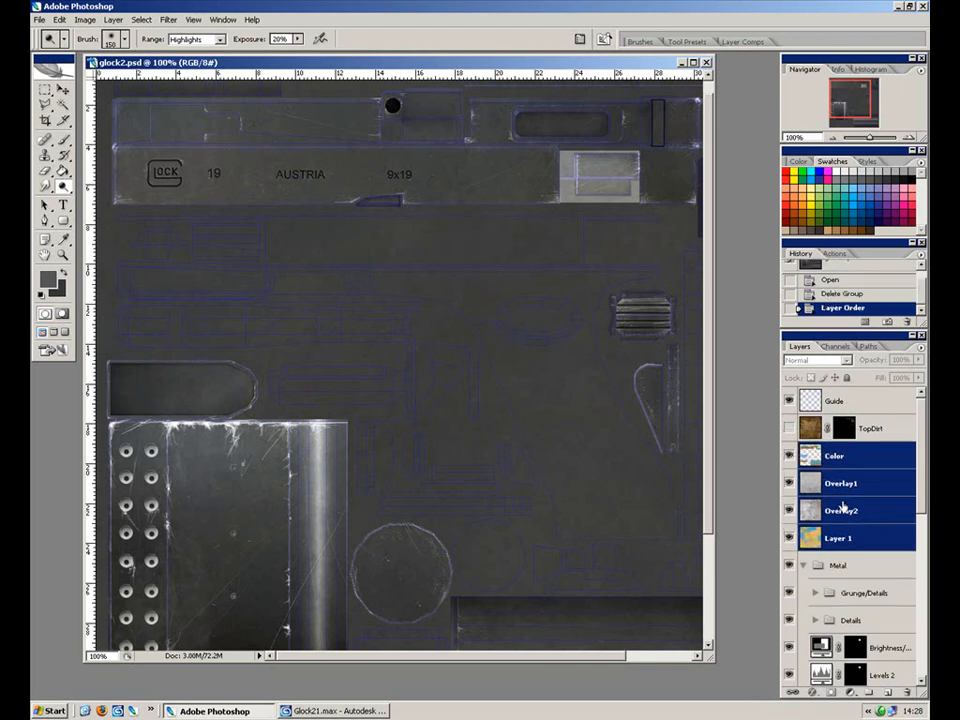
pyautogui.click(847, 571)
pyautogui.click(804, 566)
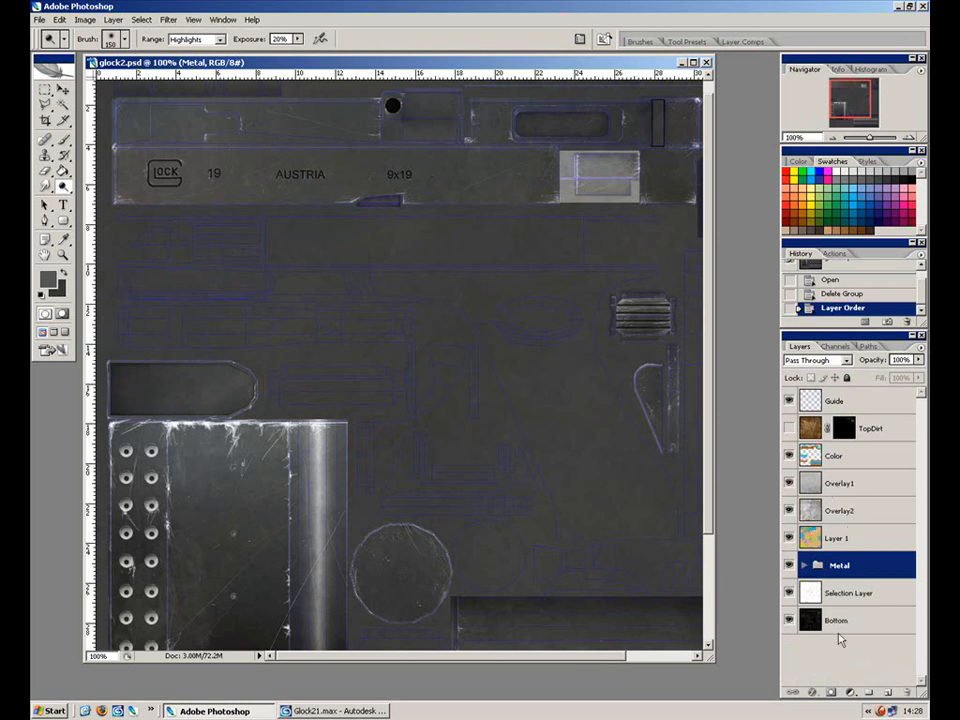
# Create a new layer group named Plastic directly above the Metal group.
pyautogui.click(868, 692)
pyautogui.doubleClick(843, 567)
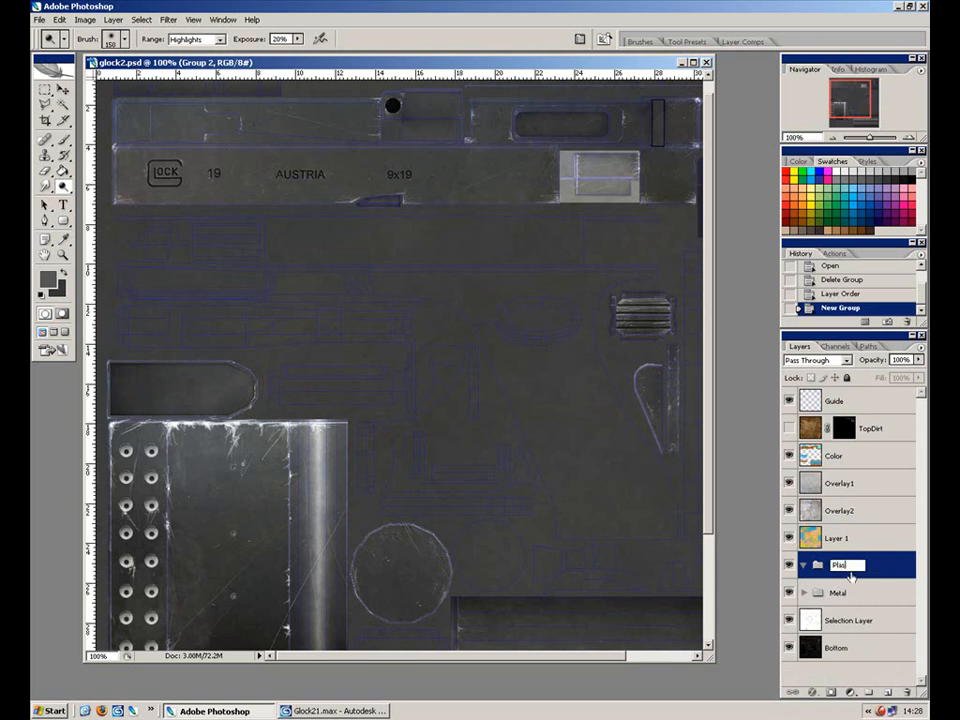
pyautogui.press('Return')
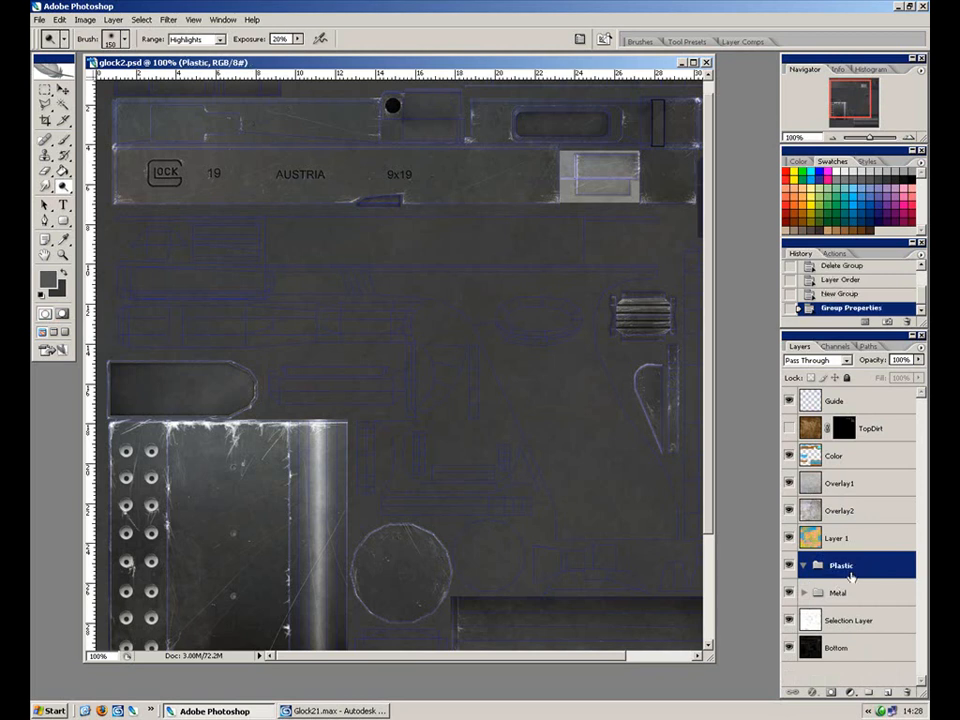
# Add a new layer named Base inside the Plastic group.
pyautogui.click(889, 692)
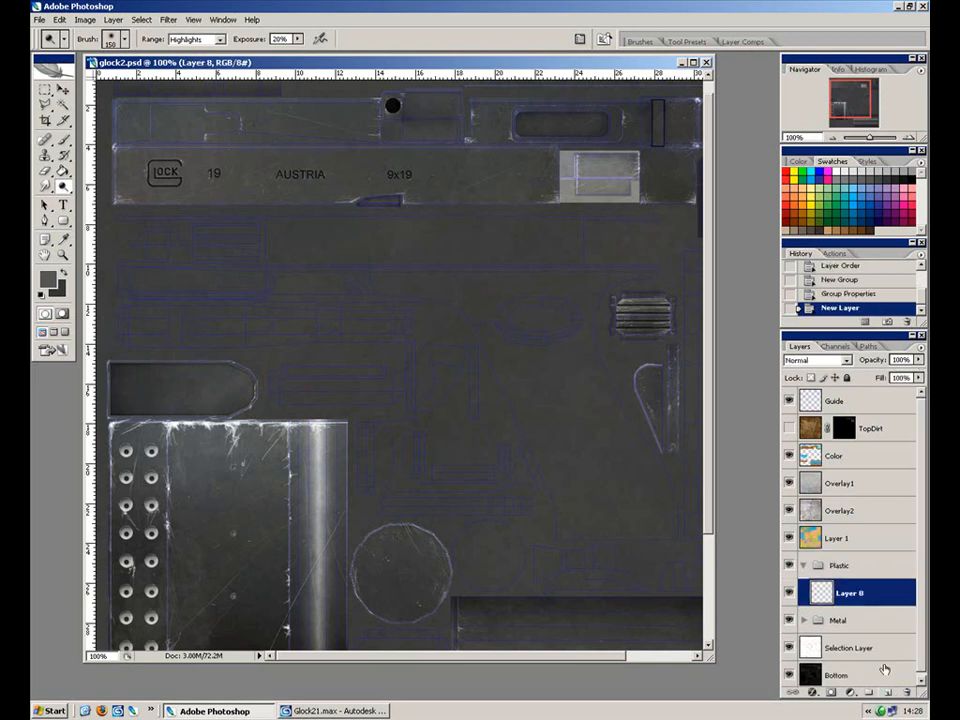
pyautogui.doubleClick(849, 593)
pyautogui.press('Return')
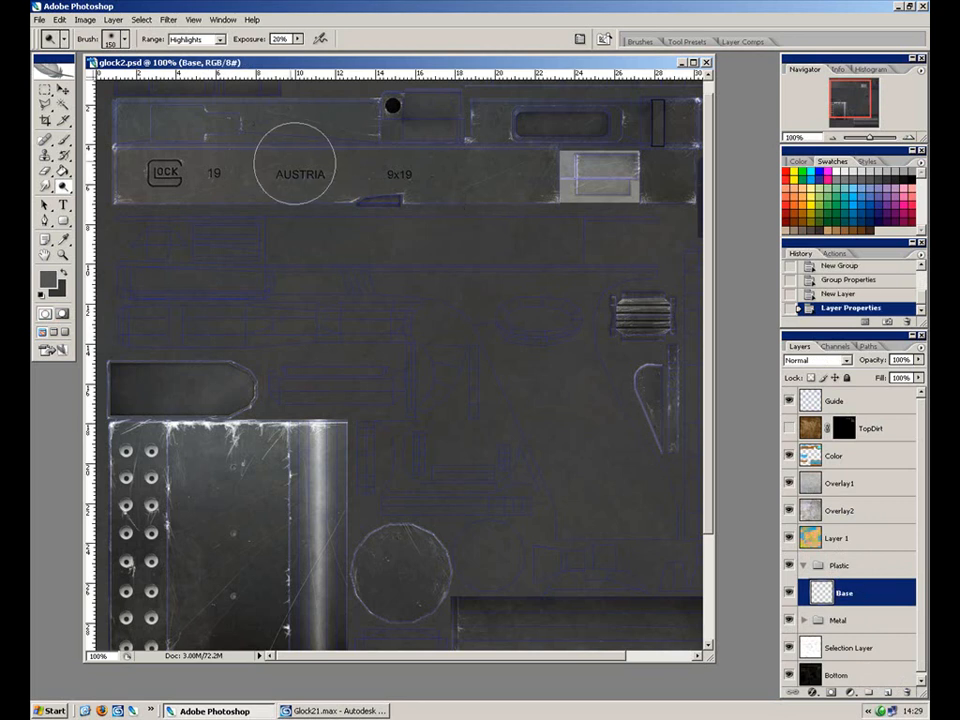
pyautogui.click(49, 281)
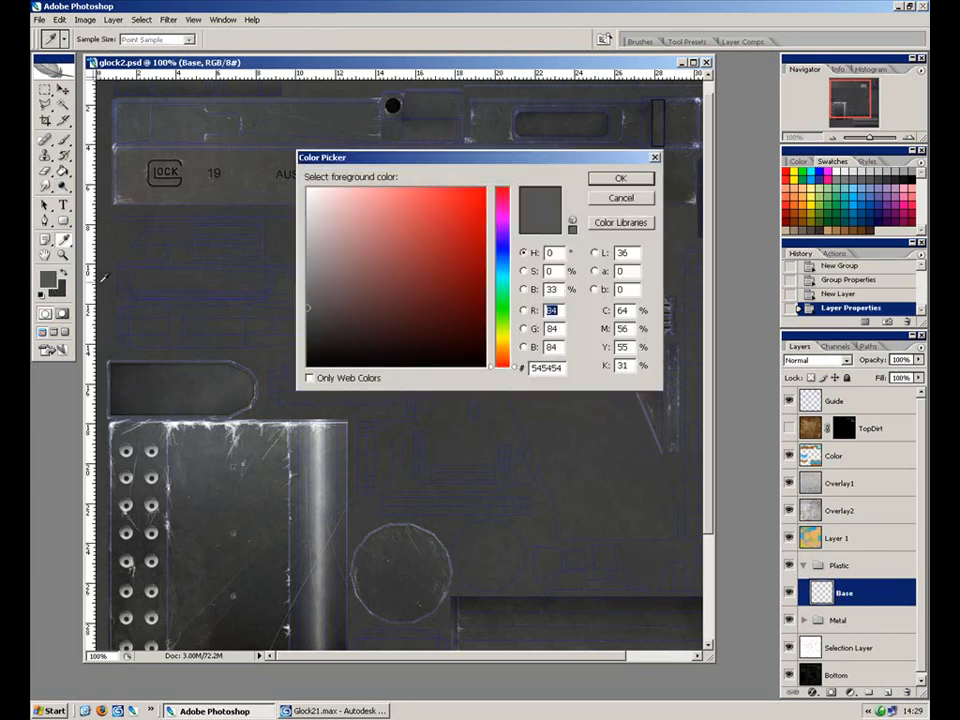
pyautogui.click(628, 196)
pyautogui.press('o')
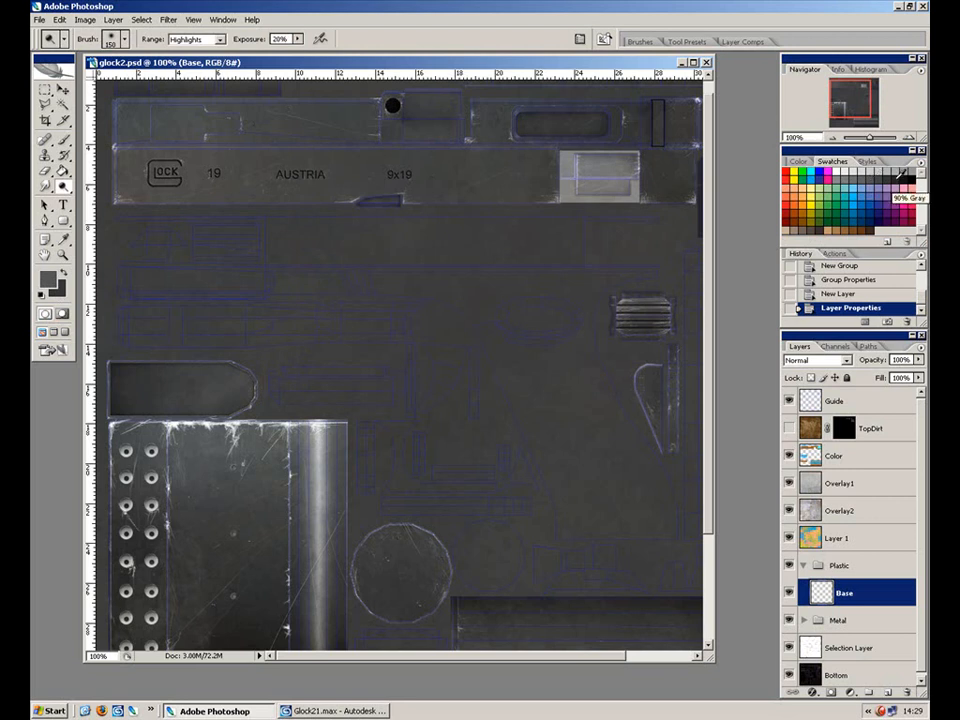
# Fill the Base layer with the Clouds render filter using the current dark grey colours.
pyautogui.click(163, 20)
pyautogui.moveTo(117, 24)
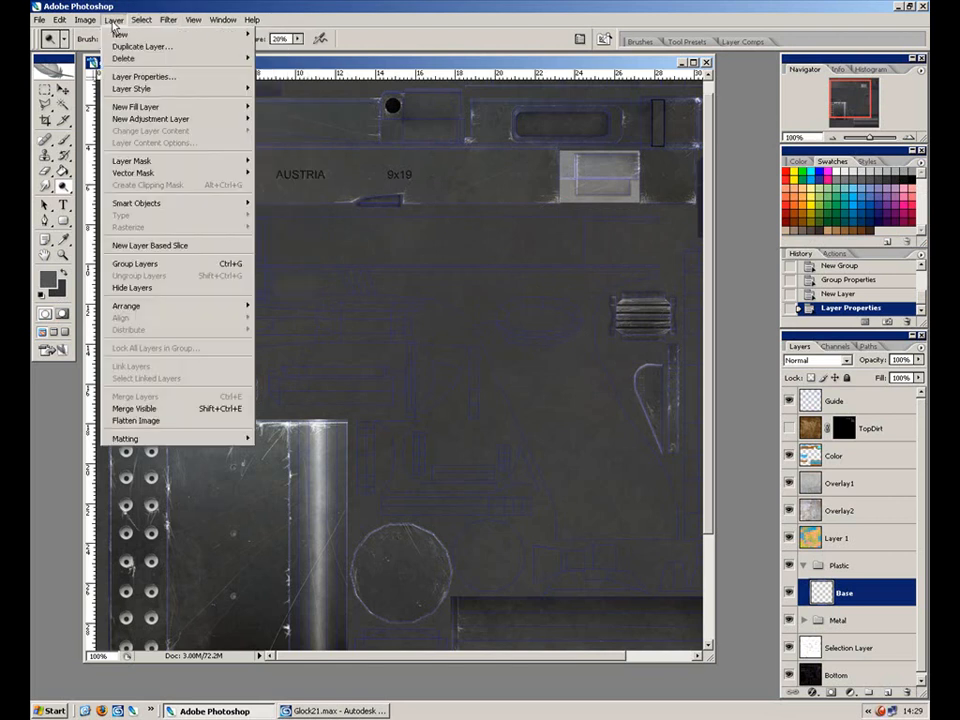
pyautogui.moveTo(168, 22)
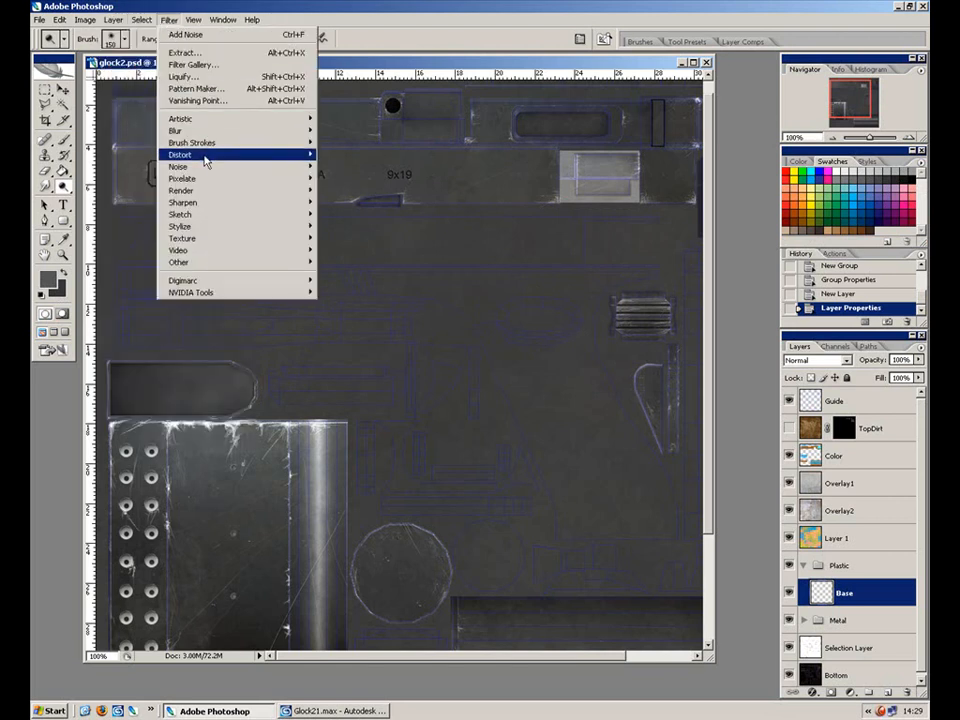
pyautogui.moveTo(230, 190)
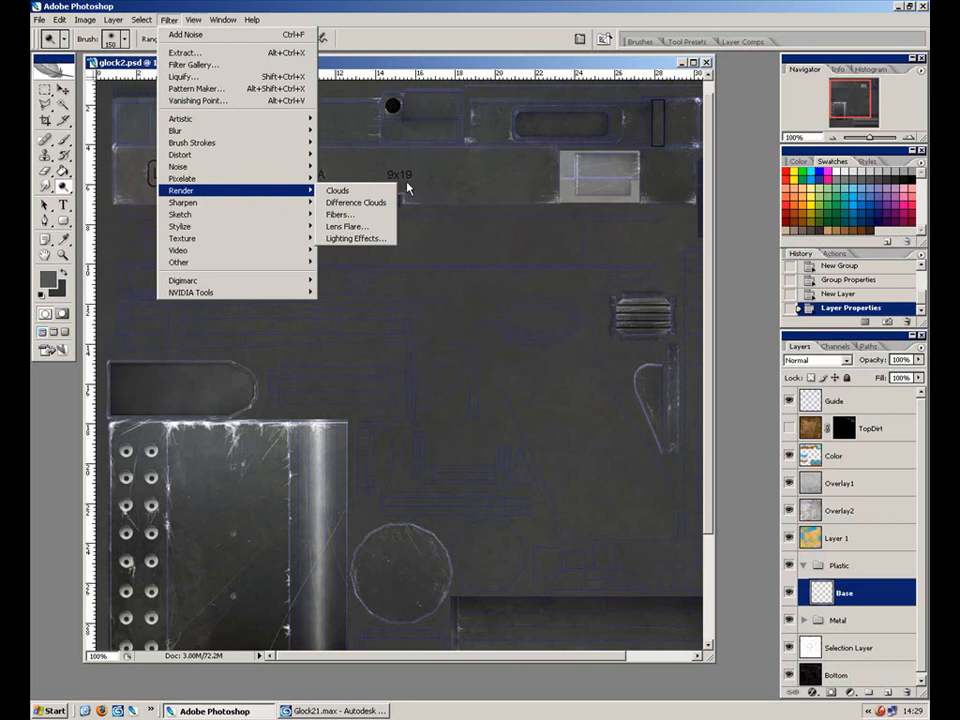
pyautogui.click(373, 191)
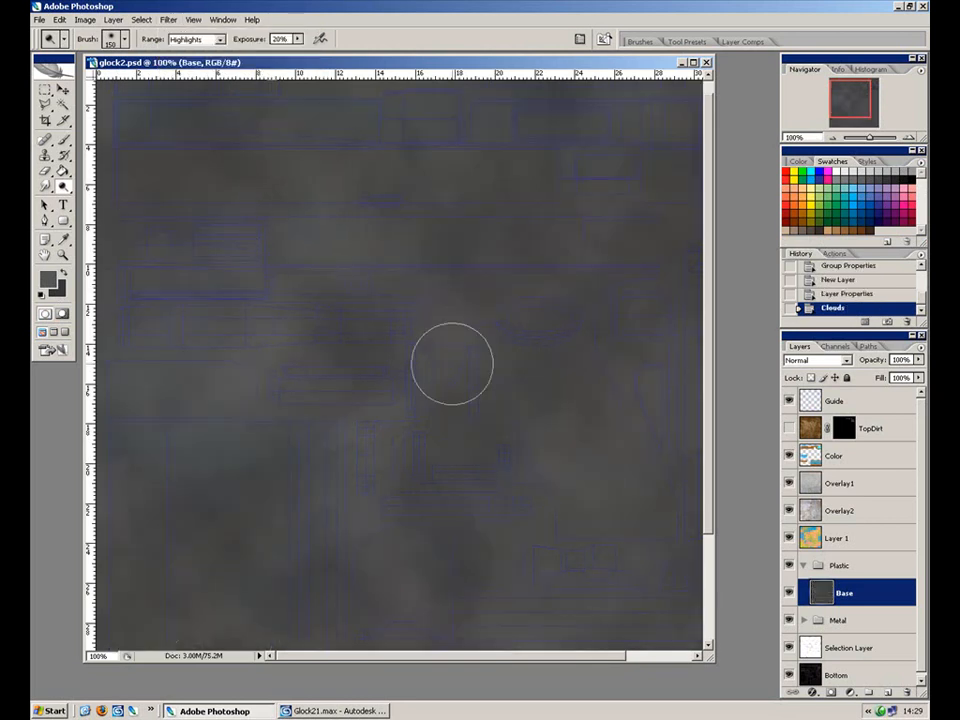
# Apply the Difference Clouds render filter twice to the Base layer.
pyautogui.click(168, 20)
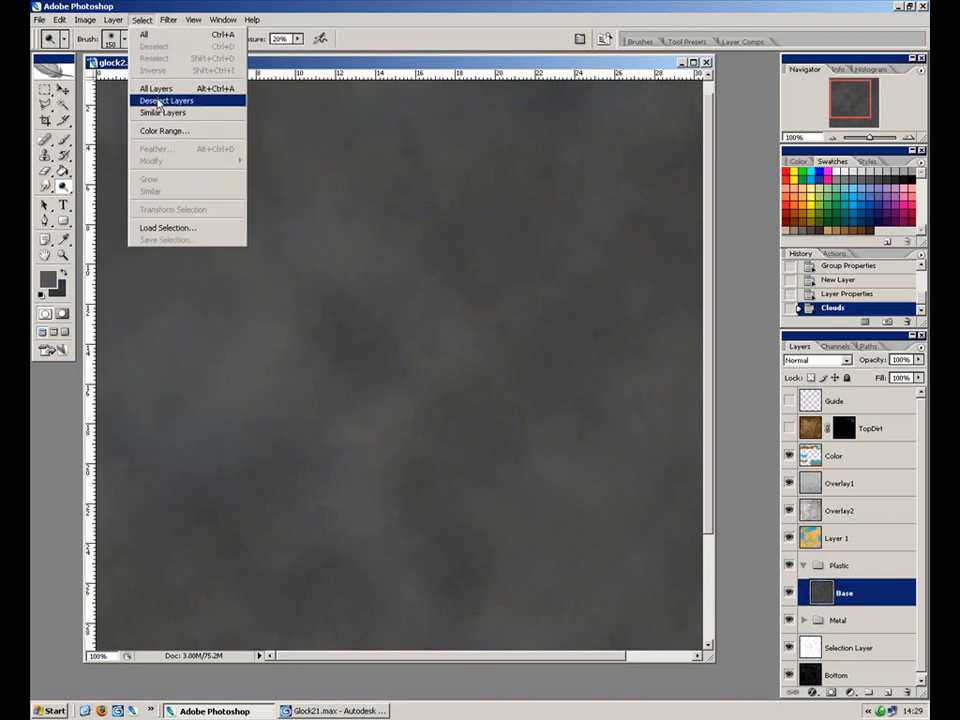
pyautogui.moveTo(188, 20)
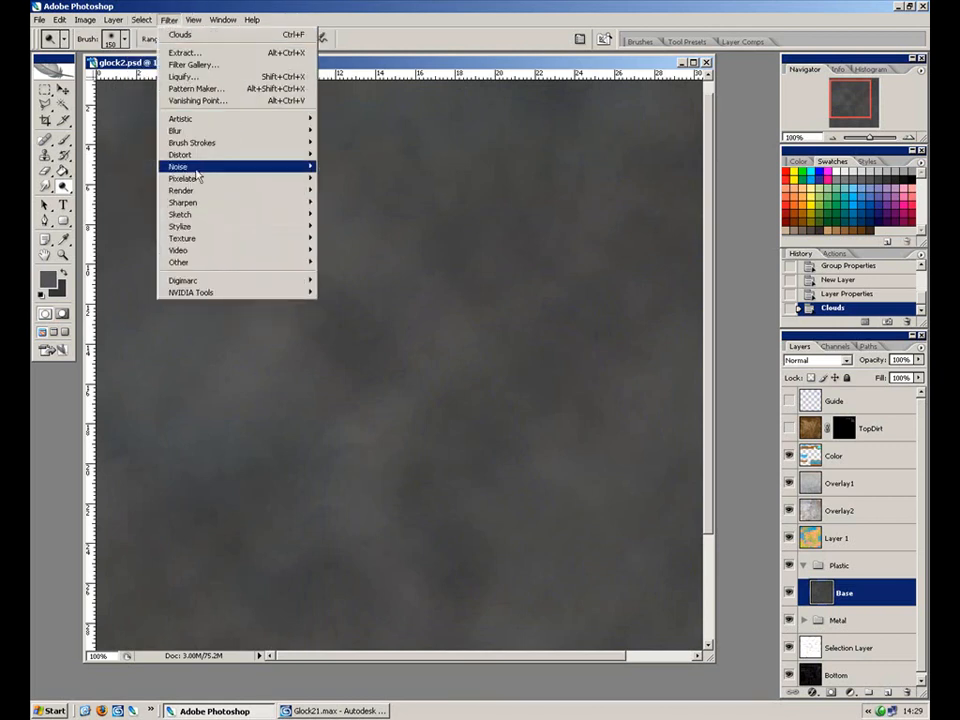
pyautogui.moveTo(213, 195)
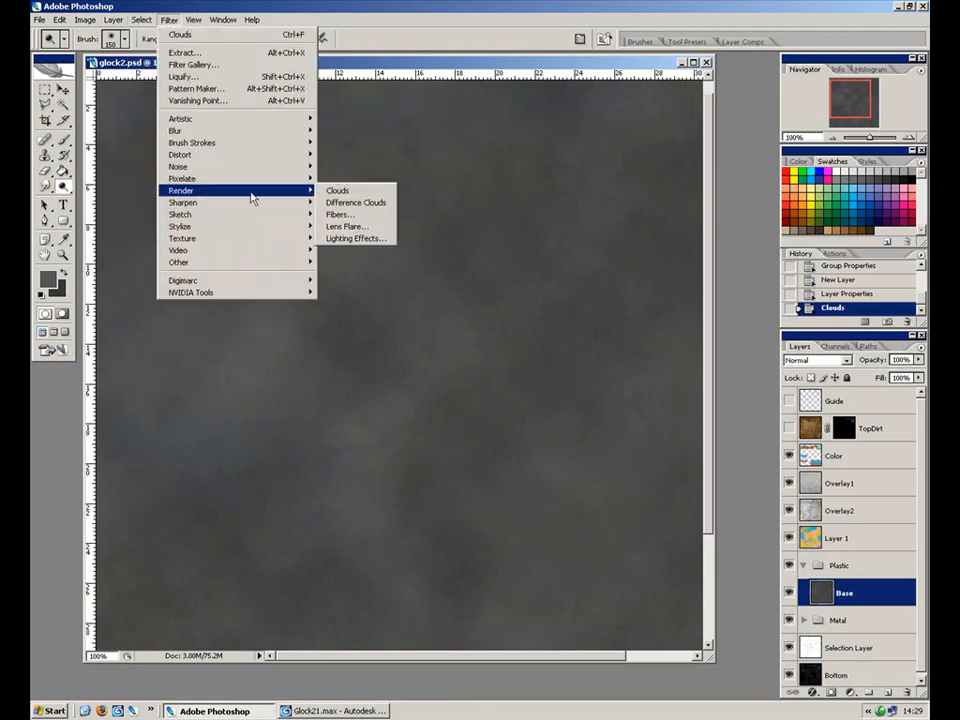
pyautogui.click(356, 202)
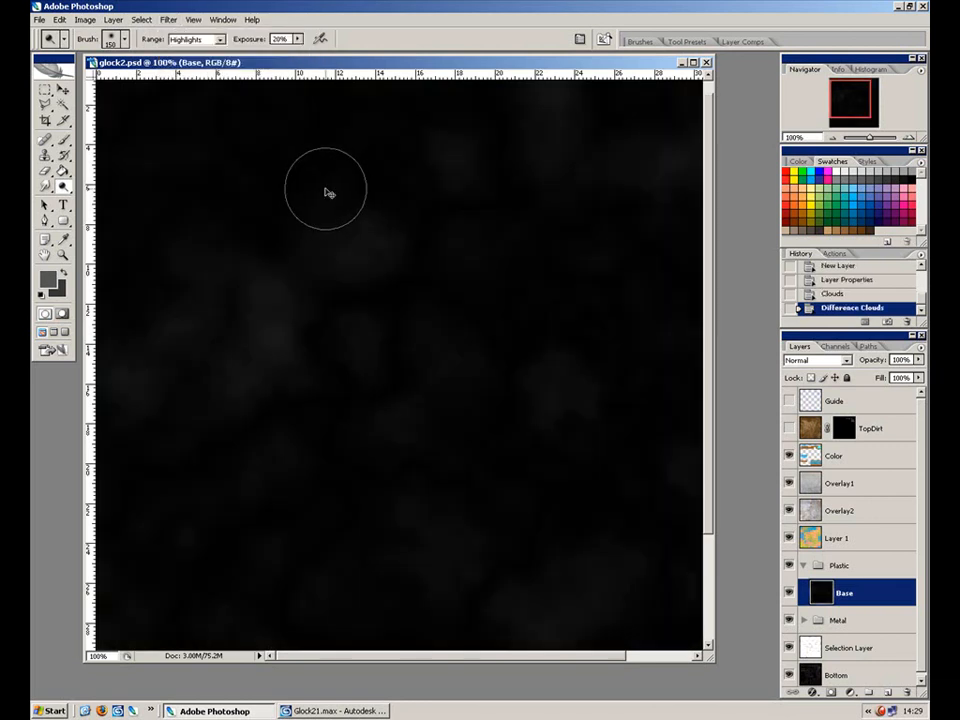
pyautogui.hotkey('ctrl', 'f')
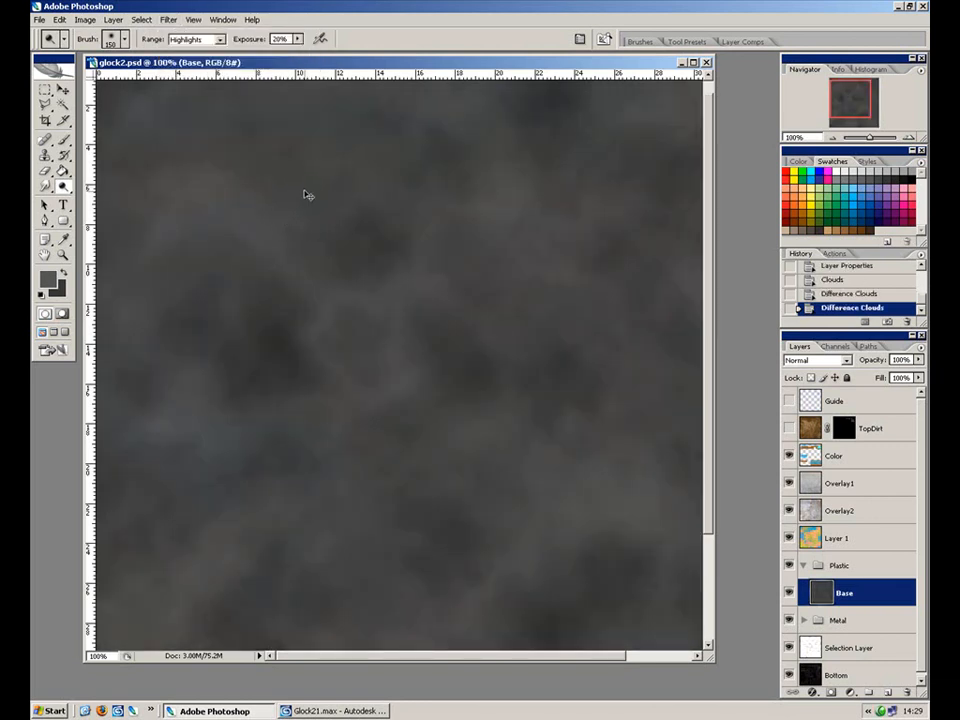
# Reapply Difference Clouds twice more to the Base layer, inspecting the cloud pattern up close and as a whole.
pyautogui.hotkey('ctrl', '=')
pyautogui.moveTo(296, 201); pyautogui.dragTo(501, 300)
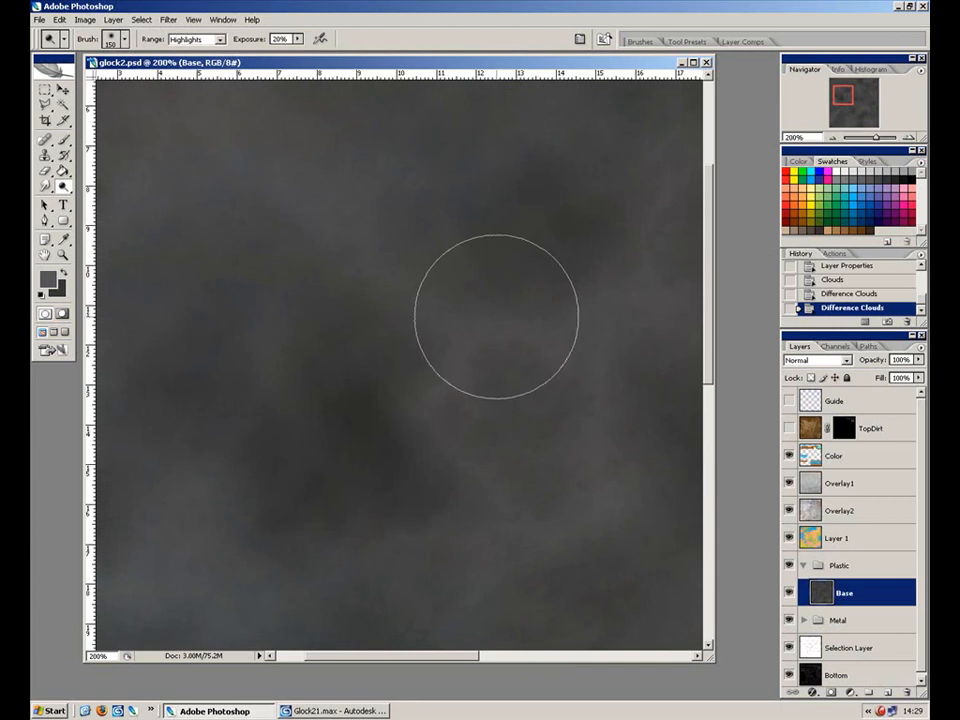
pyautogui.hotkey('ctrl', '-')
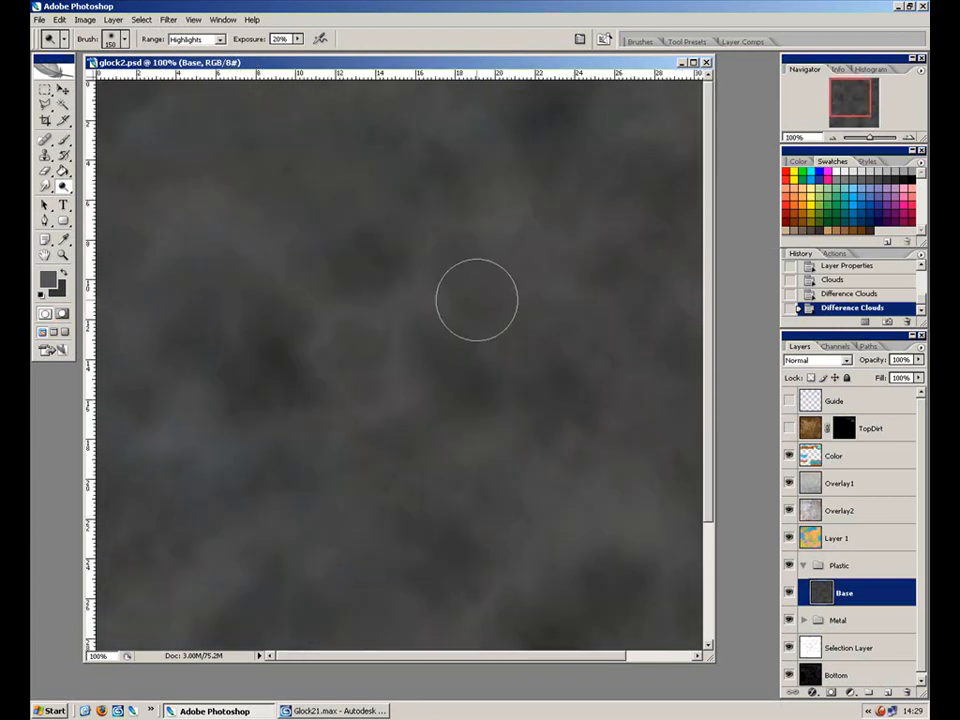
pyautogui.hotkey('ctrl', '-')
pyautogui.hotkey('ctrl', '=')
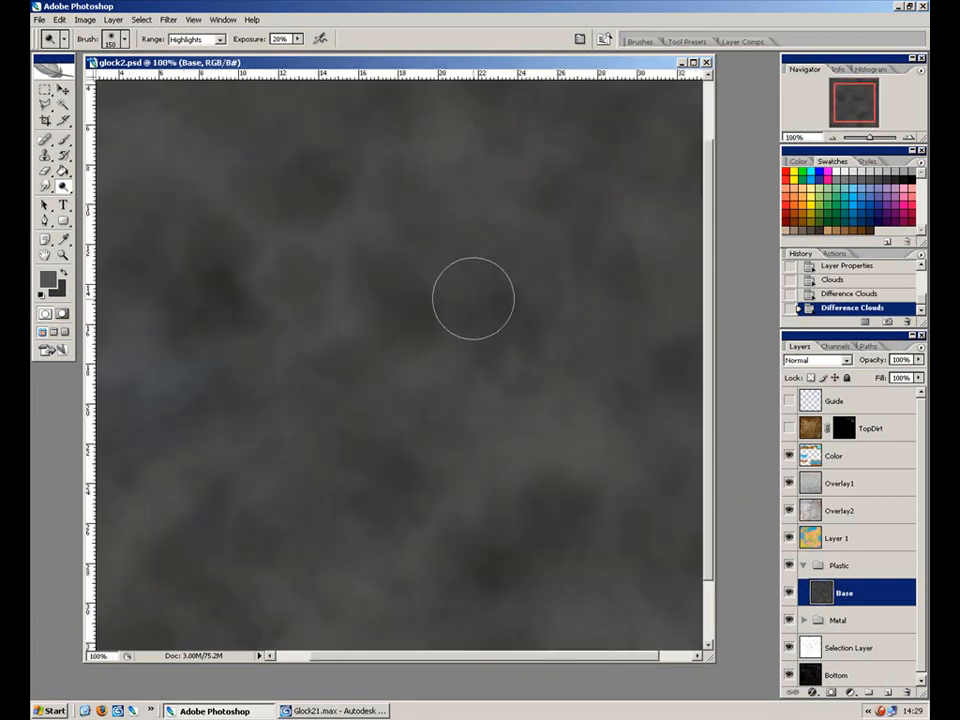
pyautogui.hotkey('ctrl', 'f')
pyautogui.hotkey('ctrl', 'f')
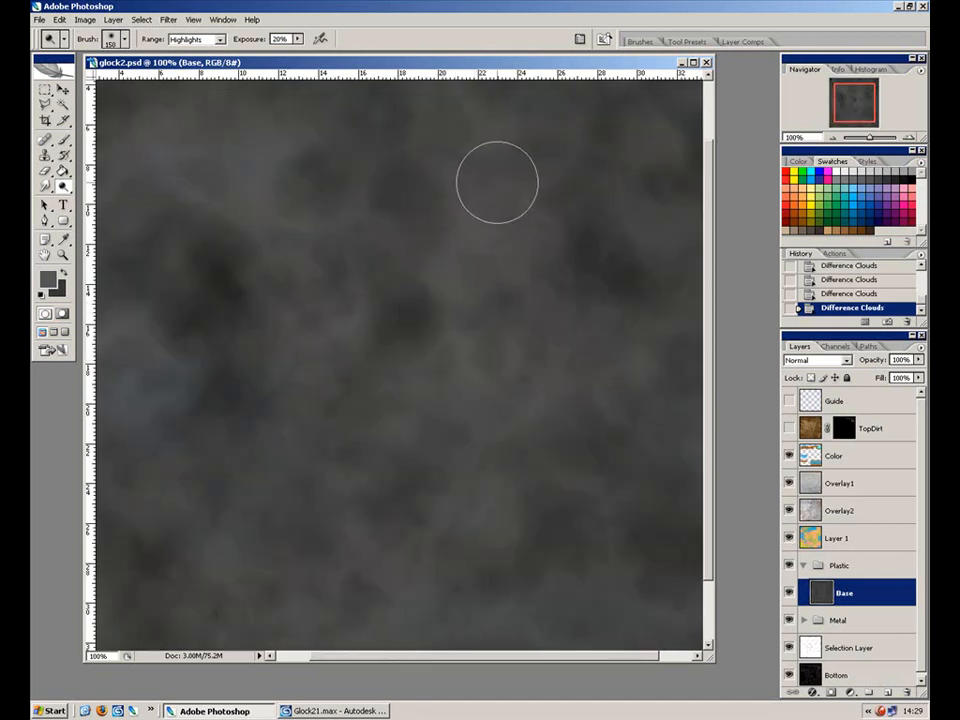
pyautogui.hotkey('ctrl', '-')
pyautogui.hotkey('ctrl', '+')
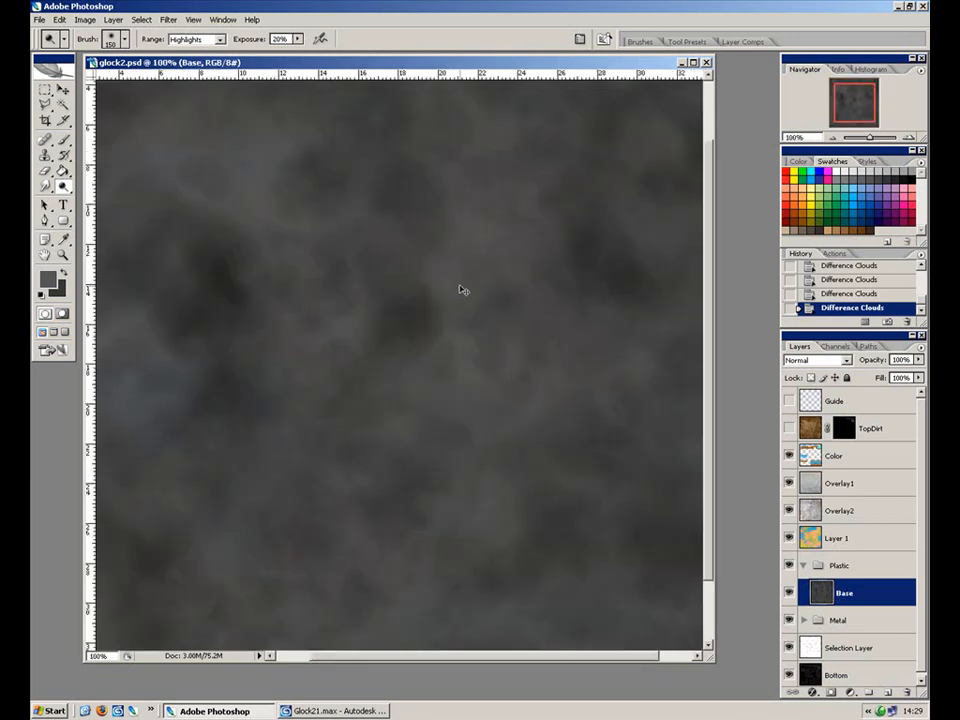
pyautogui.hotkey('ctrl', '-')
pyautogui.hotkey('ctrl', '+')
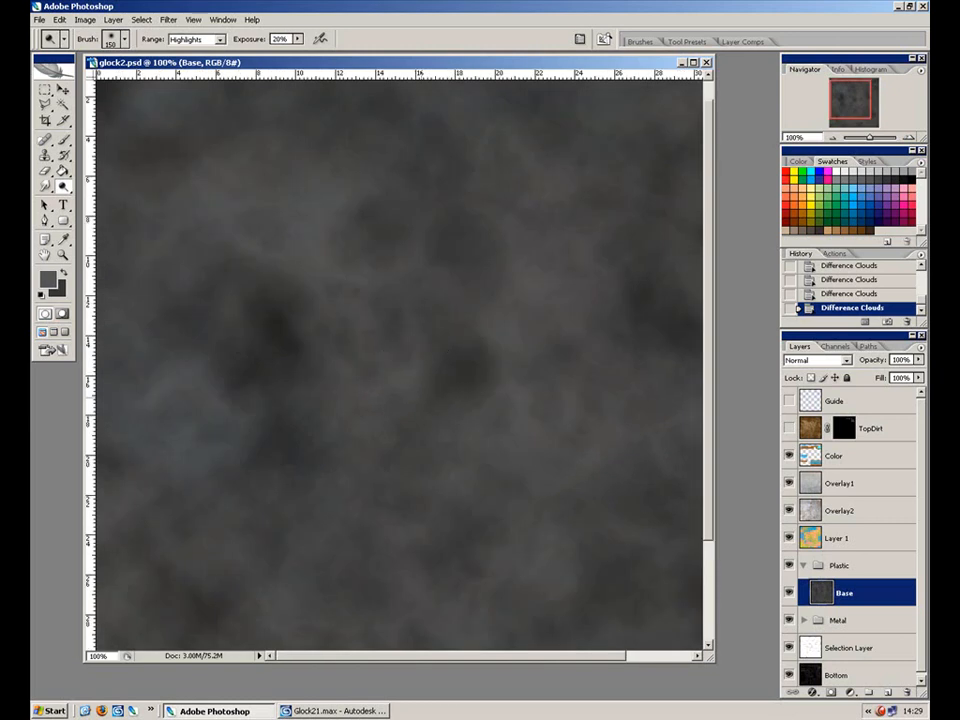
pyautogui.hotkey('ctrl', '+')
pyautogui.hotkey('ctrl', '-')
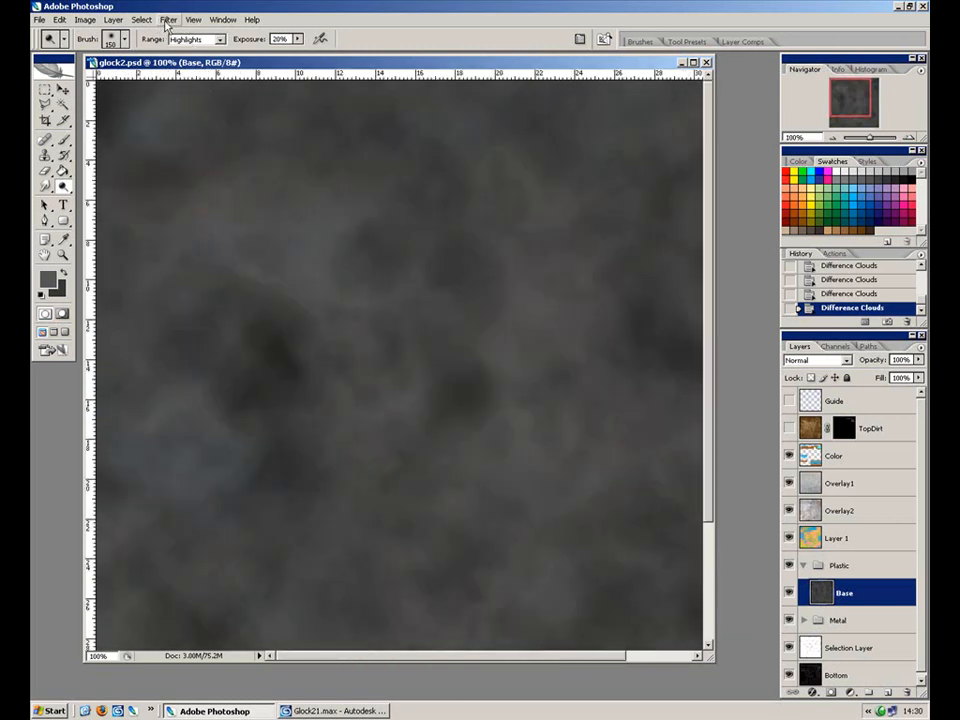
# Add monochromatic Gaussian noise to the Base layer.
pyautogui.click(168, 20)
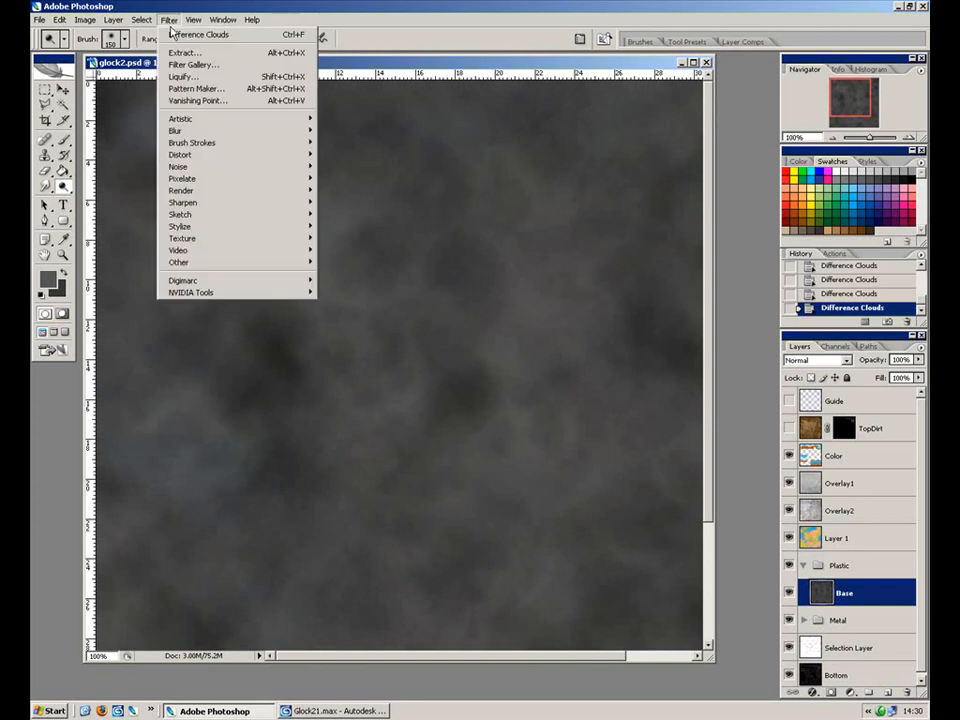
pyautogui.moveTo(230, 168)
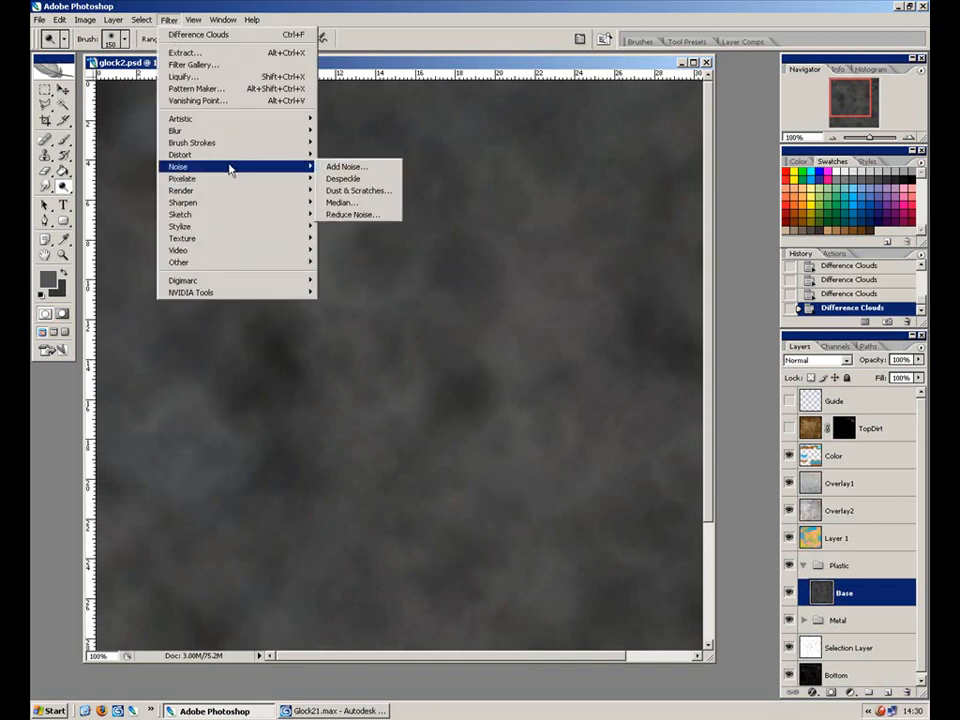
pyautogui.click(346, 166)
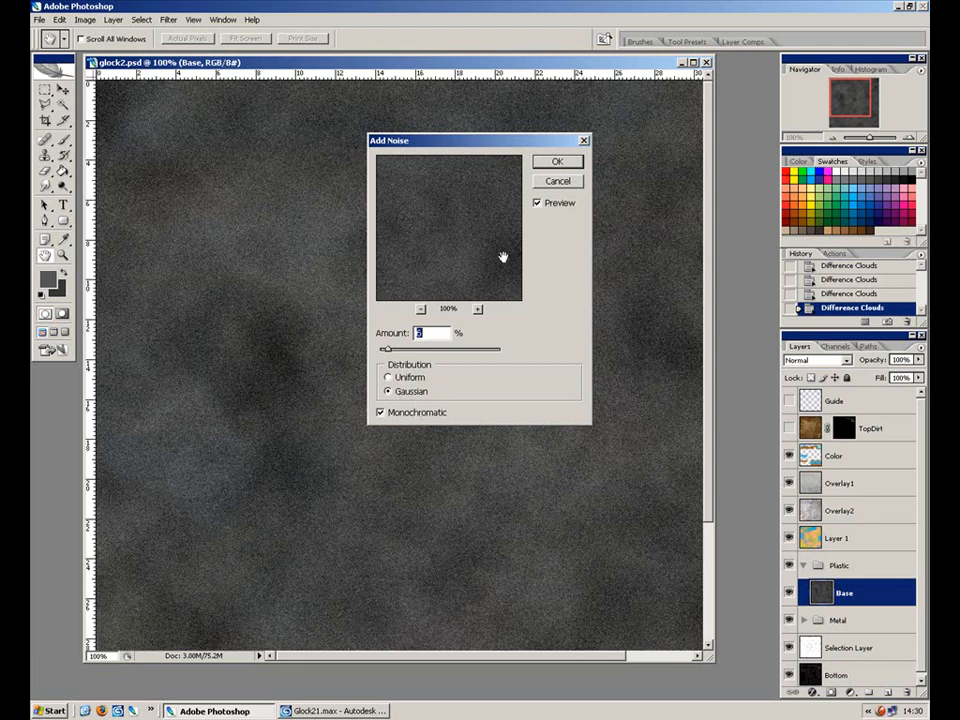
pyautogui.click(557, 163)
pyautogui.press('o')
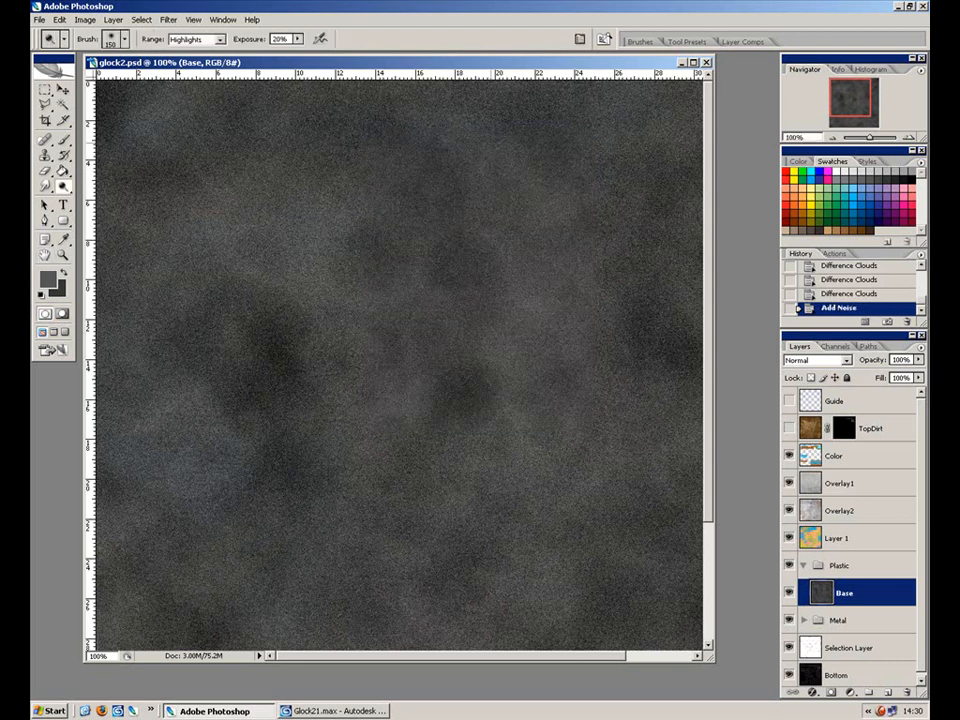
# Adjust the Base layer with Brightness/Contrast, setting brightness to -10 and contrast to -60.
pyautogui.click(168, 20)
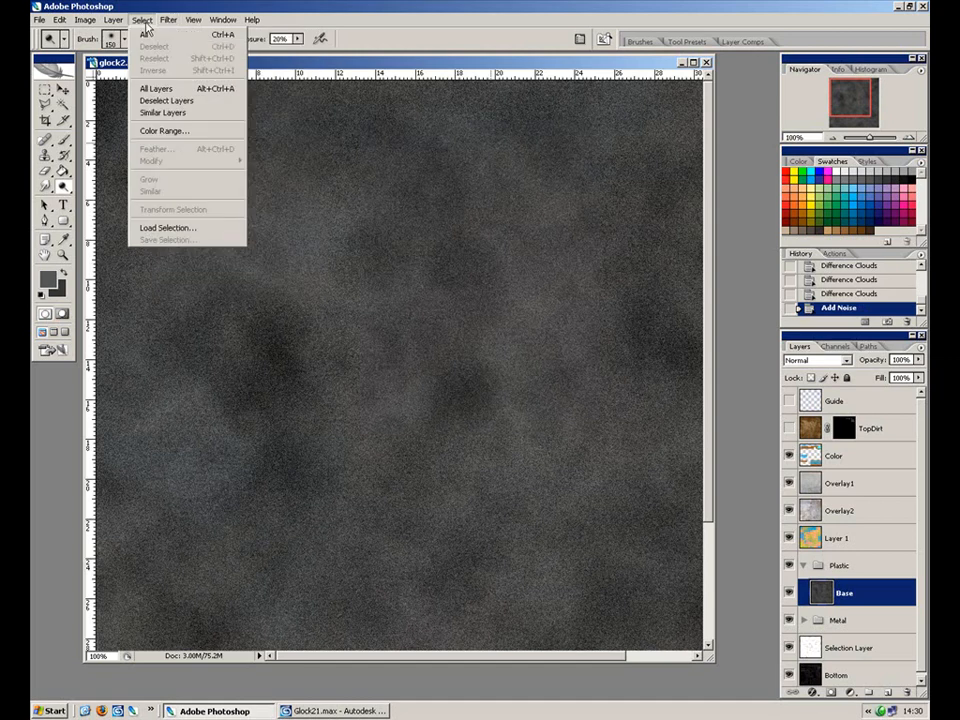
pyautogui.click(86, 20)
pyautogui.click(86, 20)
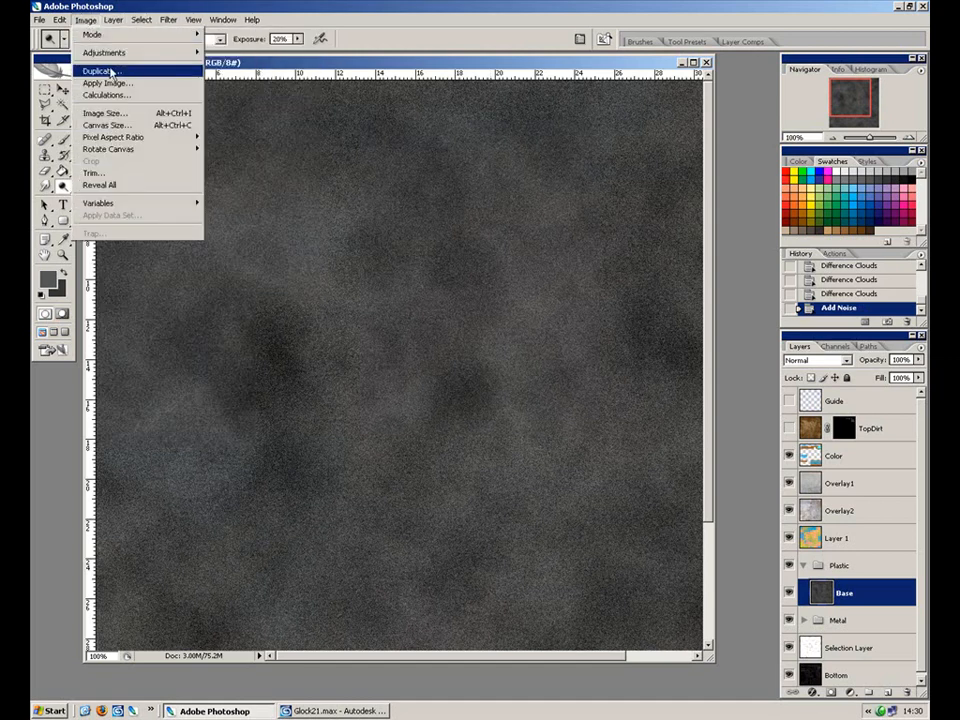
pyautogui.moveTo(120, 52)
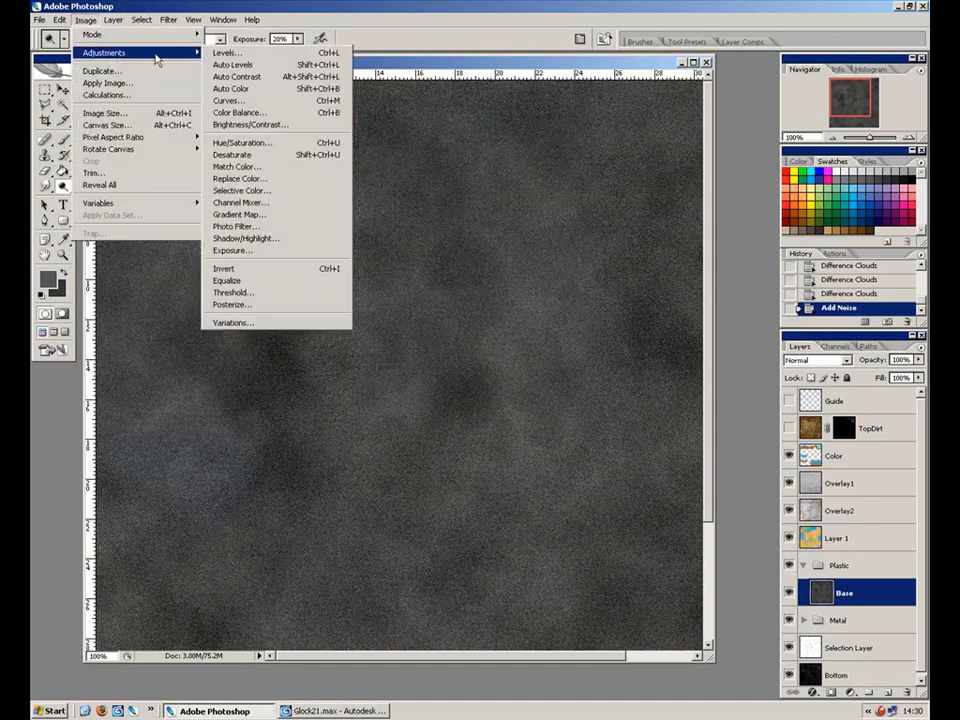
pyautogui.click(287, 125)
pyautogui.moveTo(676, 424); pyautogui.dragTo(646, 425)
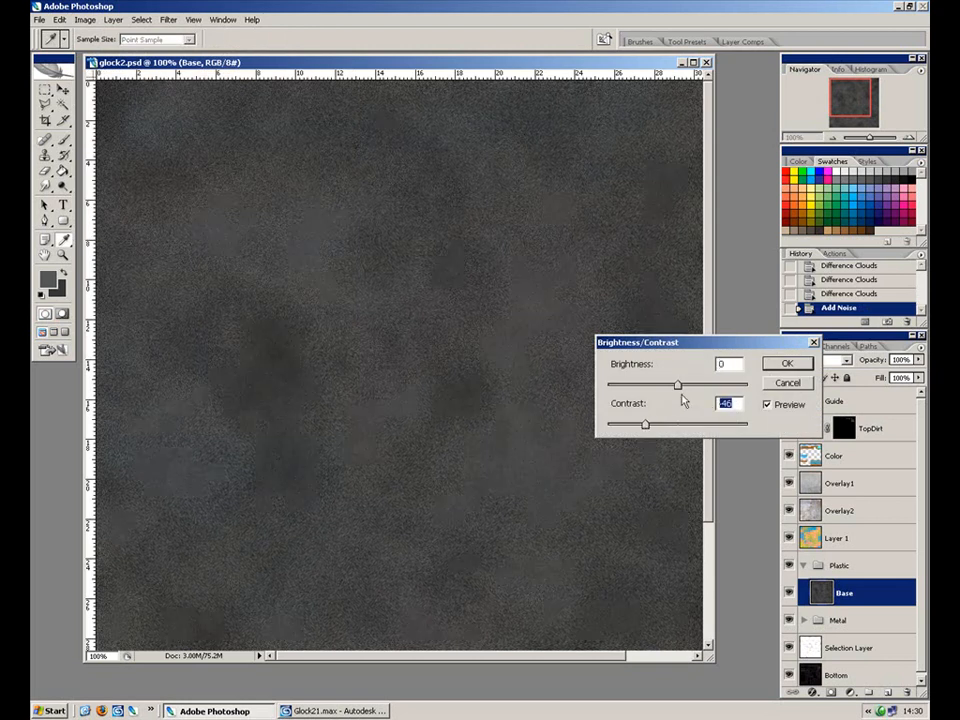
pyautogui.write('-60')
pyautogui.press('BackSpace')
pyautogui.press('BackSpace')
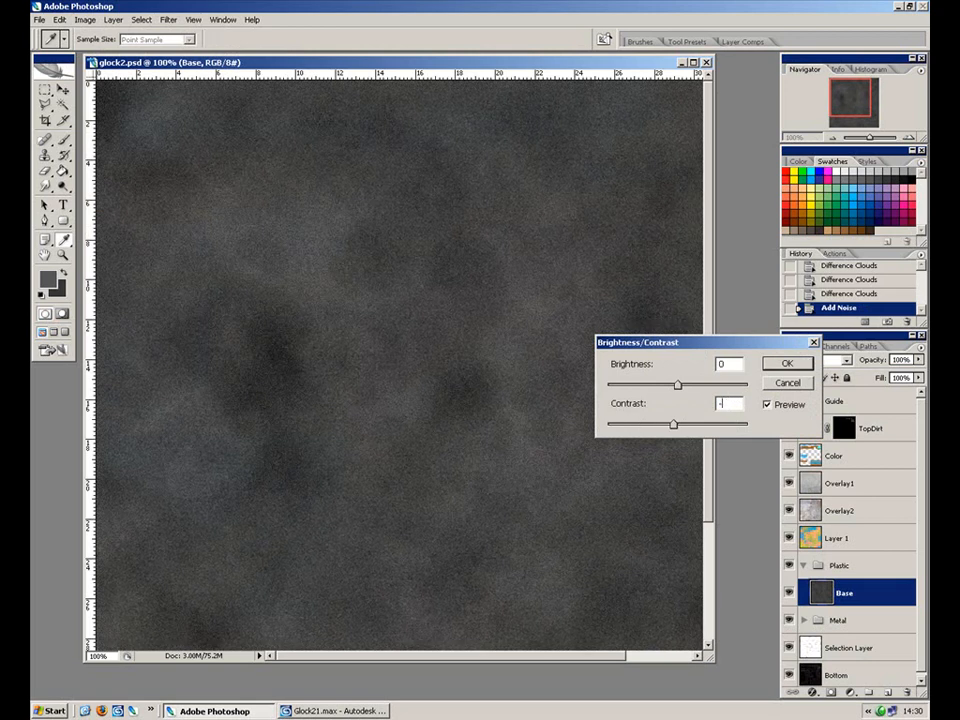
pyautogui.write('70')
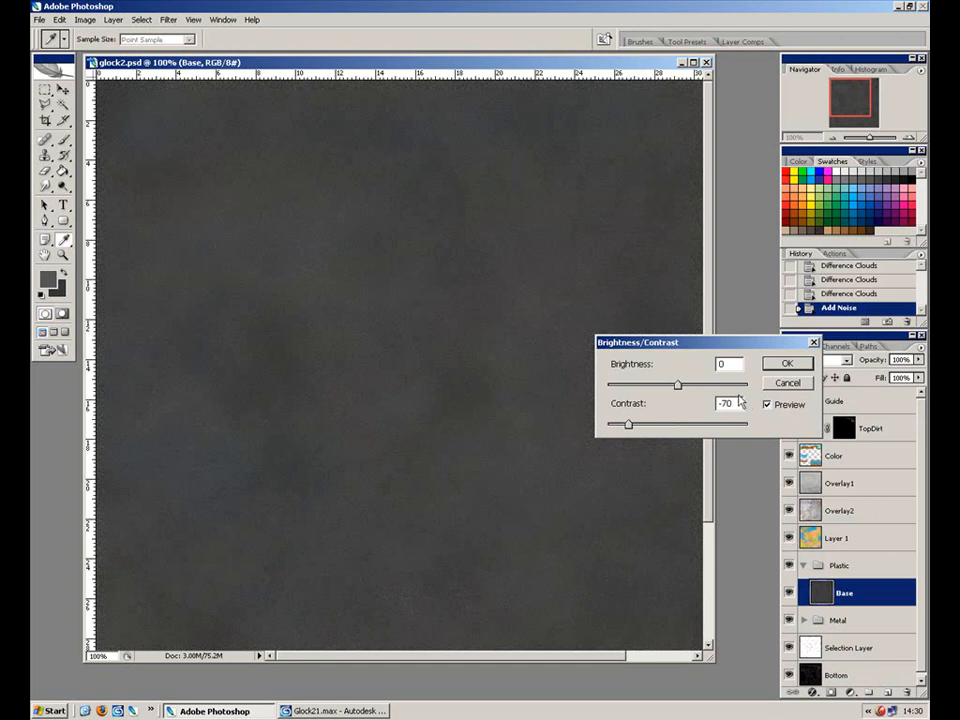
pyautogui.press('BackSpace')
pyautogui.press('BackSpace')
pyautogui.write('60')
pyautogui.write('-10')
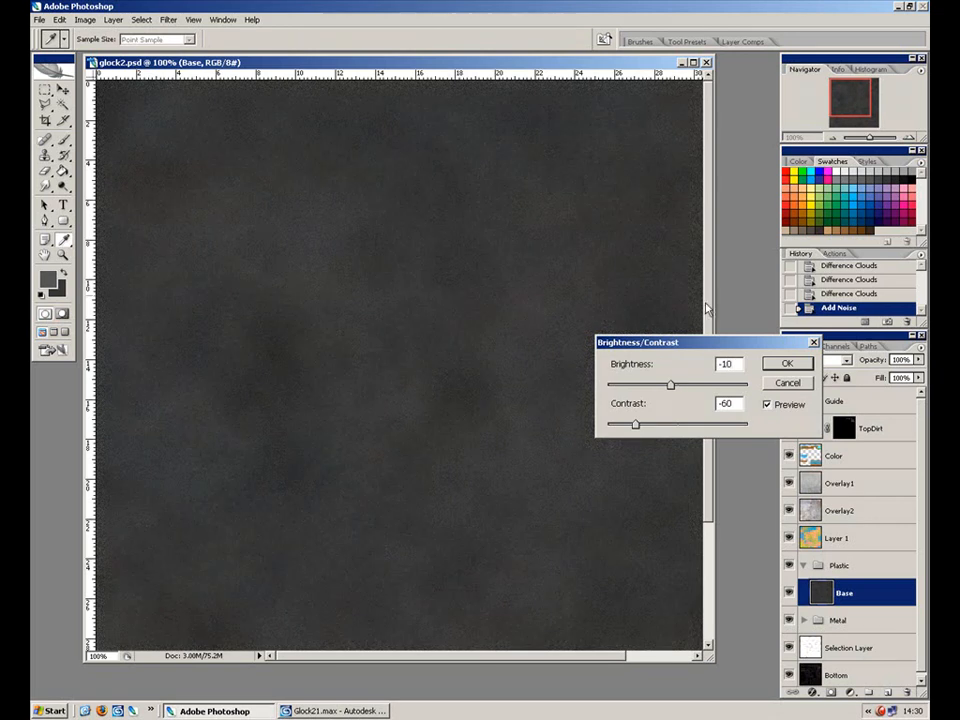
pyautogui.click(787, 366)
pyautogui.press('o')
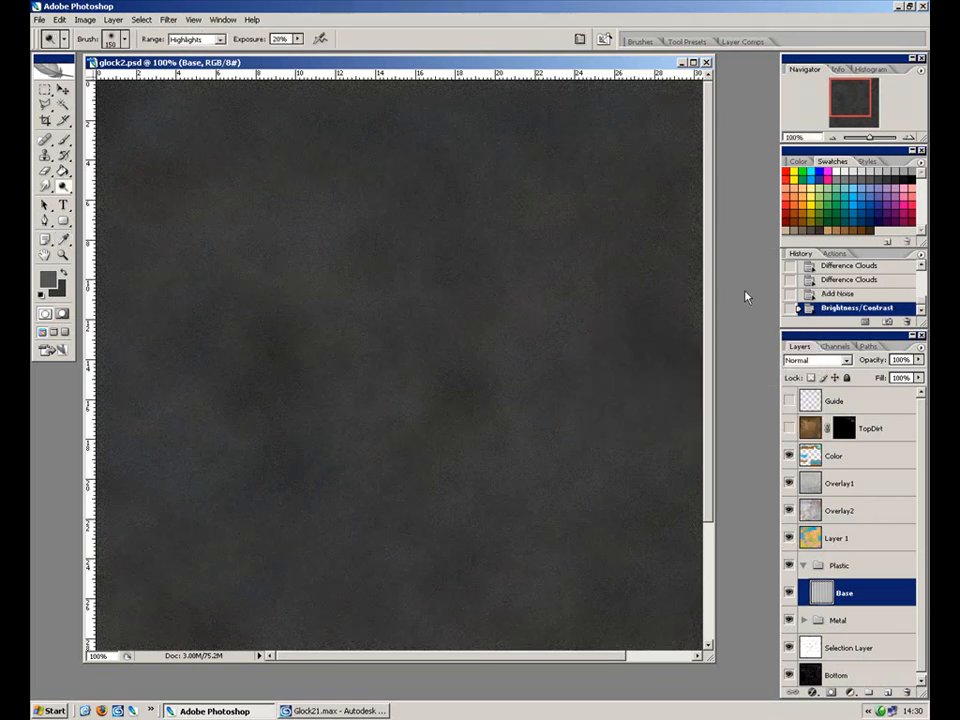
pyautogui.moveTo(63, 186)
pyautogui.mouseDown()
pyautogui.moveTo(116, 187)
pyautogui.moveTo(114, 199)
pyautogui.mouseUp()
pyautogui.moveTo(531, 236)
pyautogui.mouseDown()
pyautogui.moveTo(557, 418)
pyautogui.moveTo(534, 420)
pyautogui.moveTo(556, 288)
pyautogui.mouseUp()
pyautogui.hotkey('ctrl', 'z')
pyautogui.moveTo(63, 186)
pyautogui.mouseDown()
pyautogui.moveTo(105, 198)
pyautogui.moveTo(115, 186)
pyautogui.mouseUp()
pyautogui.moveTo(274, 300)
pyautogui.mouseDown()
pyautogui.moveTo(317, 321)
pyautogui.moveTo(313, 368)
pyautogui.moveTo(247, 421)
pyautogui.moveTo(215, 405)
pyautogui.mouseUp()
pyautogui.hotkey('ctrl', 'z')
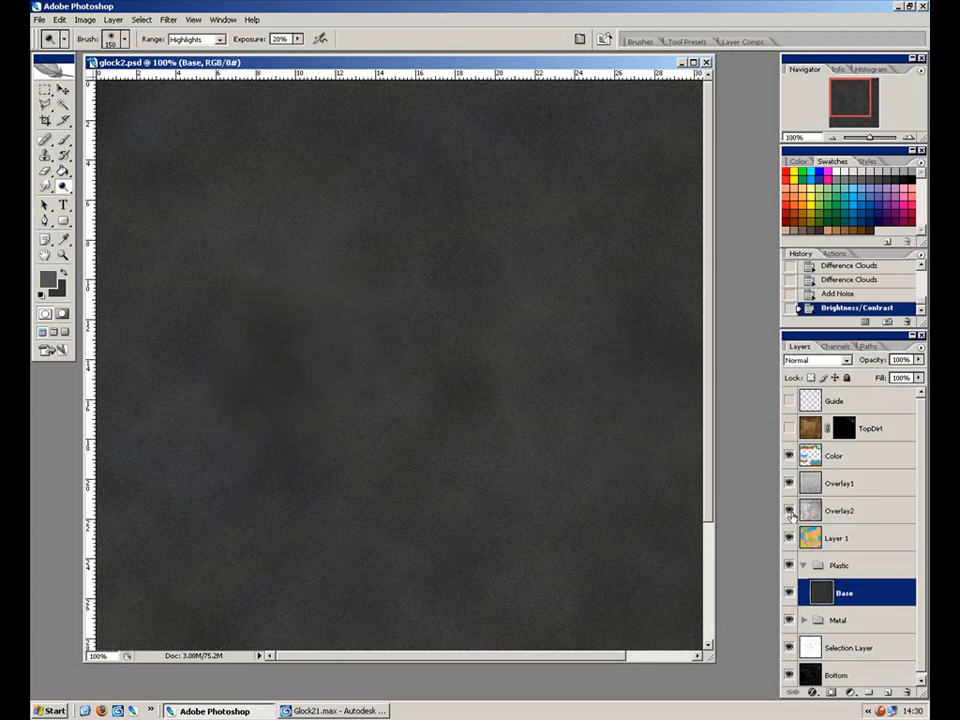
# Show the Guide layer and select the main pistol frame shape on the Selection Layer with the Magic Wand.
pyautogui.moveTo(922, 574); pyautogui.dragTo(916, 634)
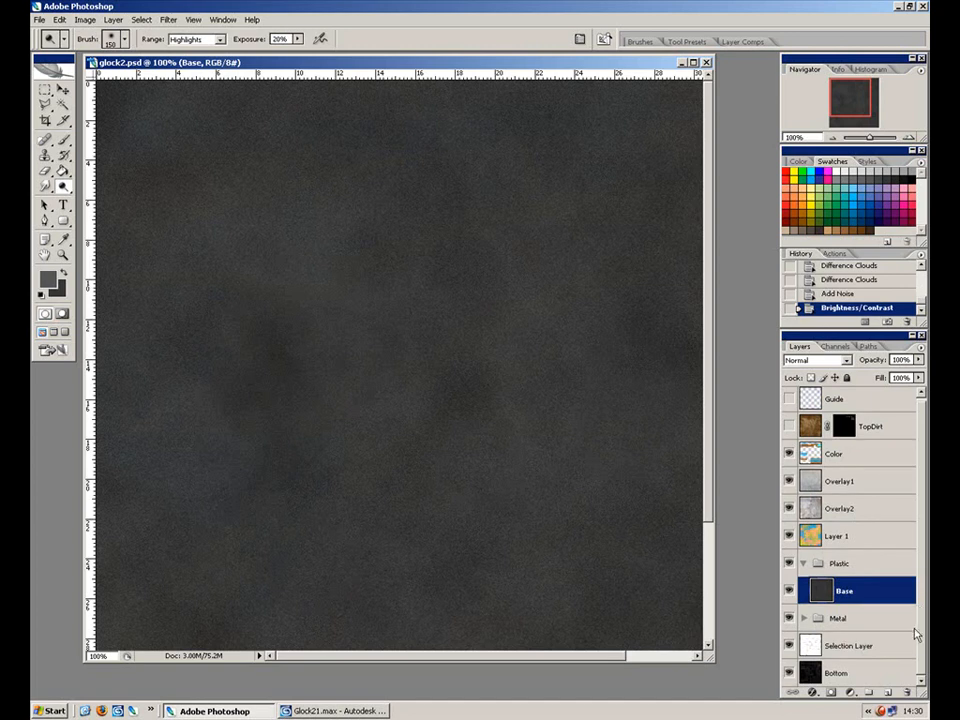
pyautogui.moveTo(923, 577); pyautogui.dragTo(919, 556)
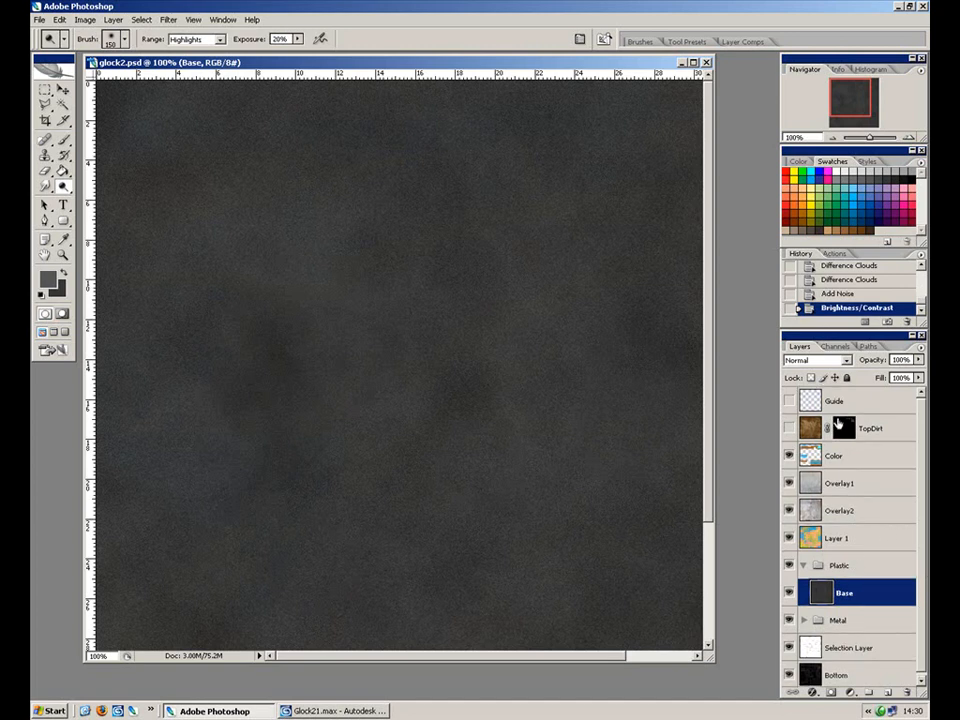
pyautogui.click(846, 652)
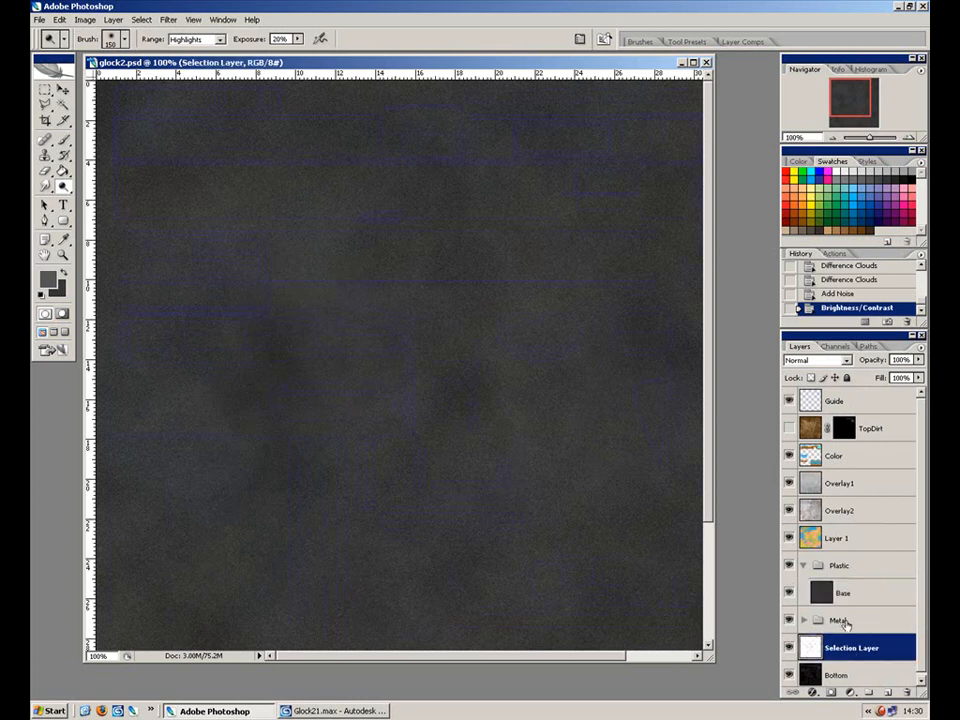
pyautogui.click(62, 105)
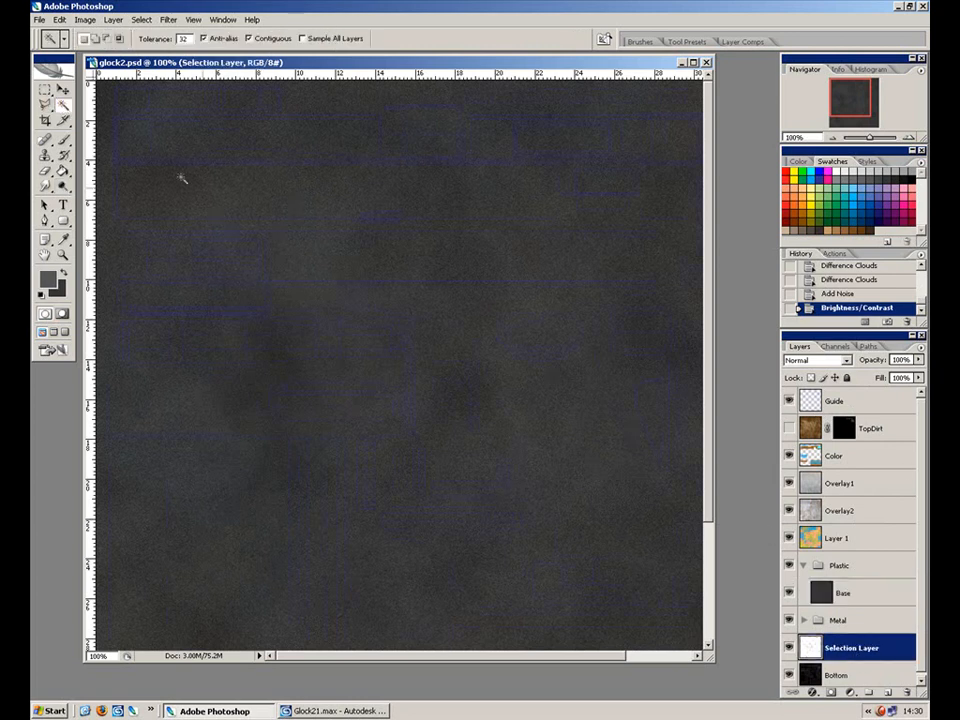
pyautogui.hotkey('ctrl', '+')
pyautogui.moveTo(626, 409); pyautogui.dragTo(367, 311)
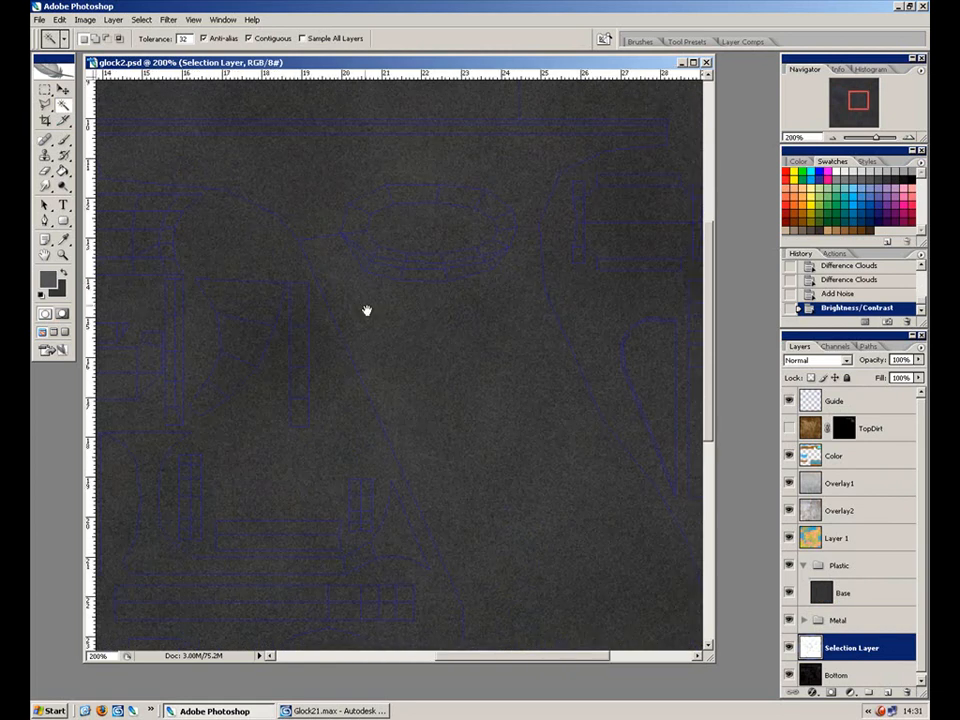
pyautogui.click(449, 382)
pyautogui.hotkey('ctrl', '-')
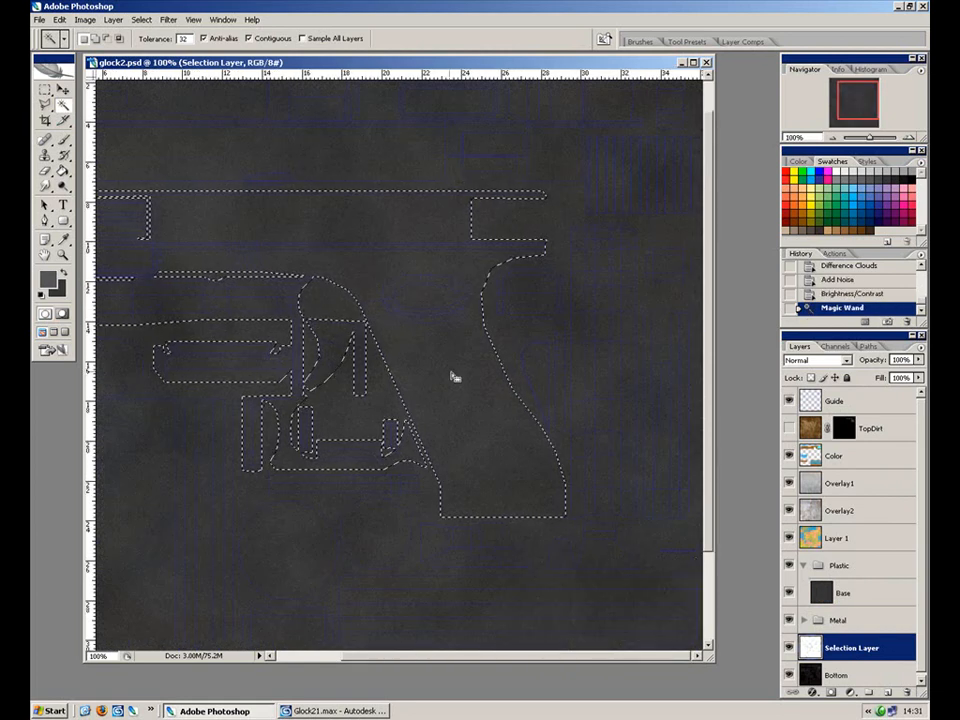
# Add the two tall grip strips and the shapes below the trigger guard to the Magic Wand selection.
pyautogui.moveTo(551, 371); pyautogui.dragTo(403, 356)
pyautogui.keyDown('shift'); pyautogui.click(602, 365); pyautogui.keyUp('shift')
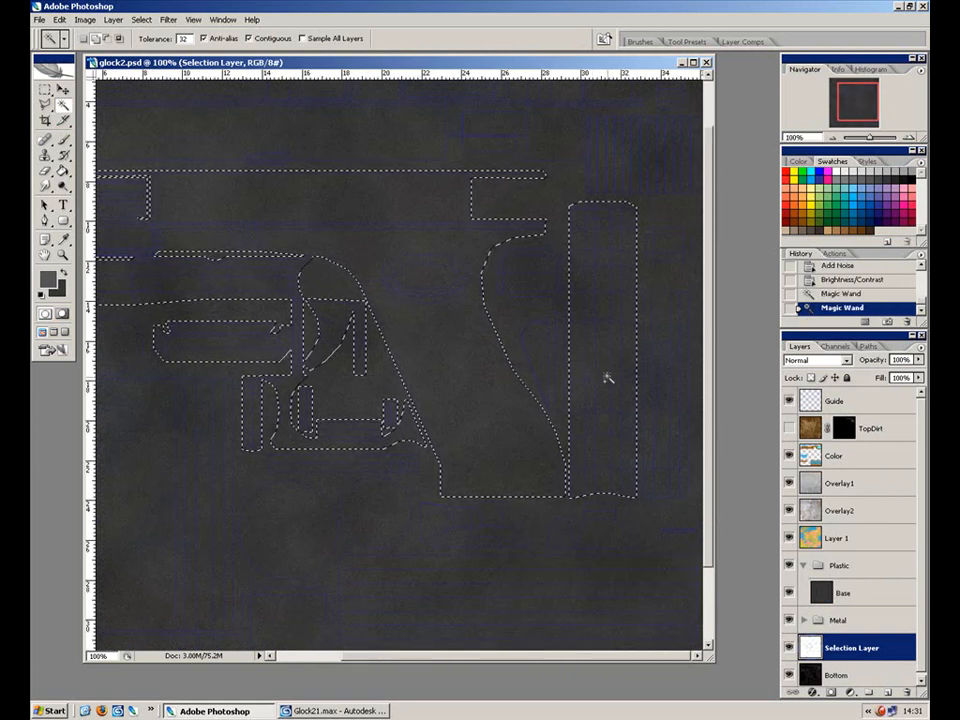
pyautogui.keyDown('shift'); pyautogui.click(662, 424); pyautogui.keyUp('shift')
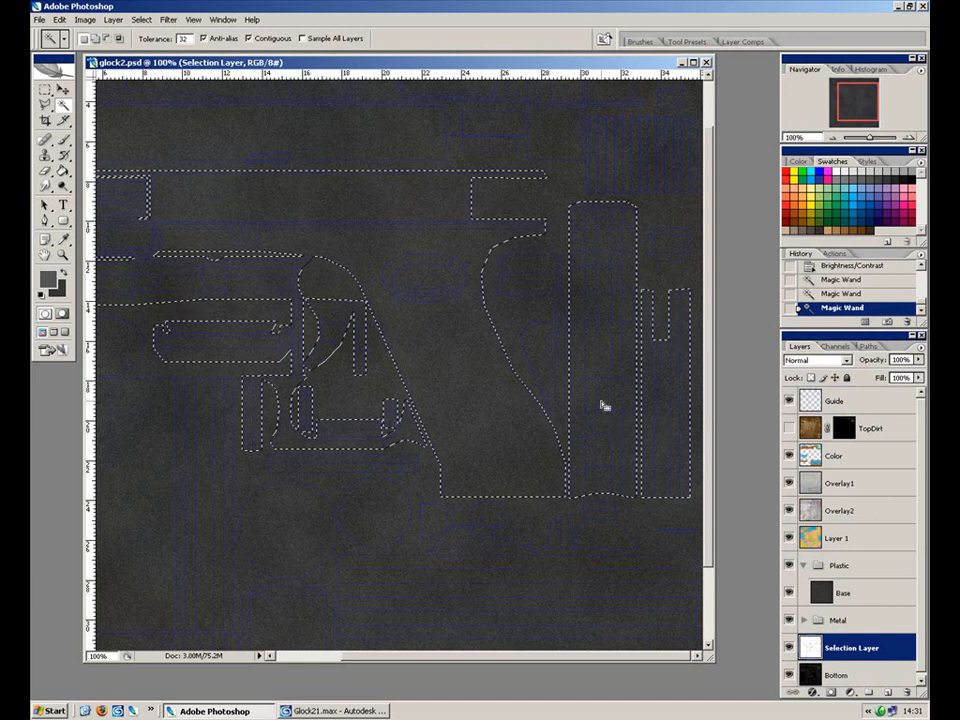
pyautogui.moveTo(297, 347); pyautogui.dragTo(493, 270)
pyautogui.keyDown('shift'); pyautogui.click(490, 372); pyautogui.keyUp('shift')
# Subtract the two circles below the trigger guard from the selection and add the small rectangle below the grip strips using the Rectangular Marquee.
pyautogui.click(44, 90)
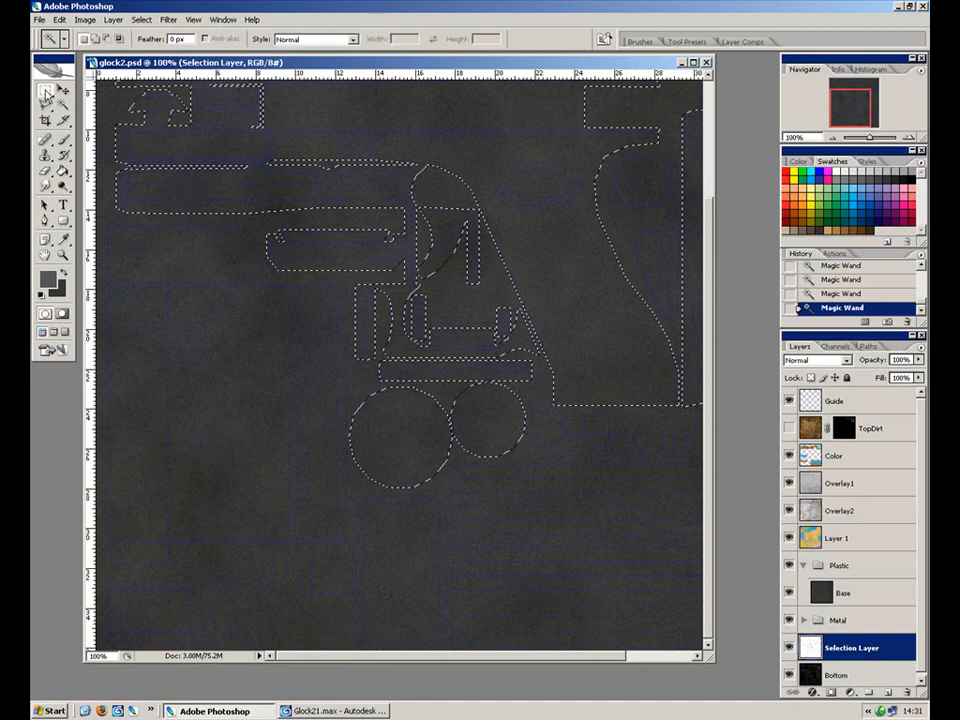
pyautogui.moveTo(580, 540); pyautogui.dragTo(305, 381)
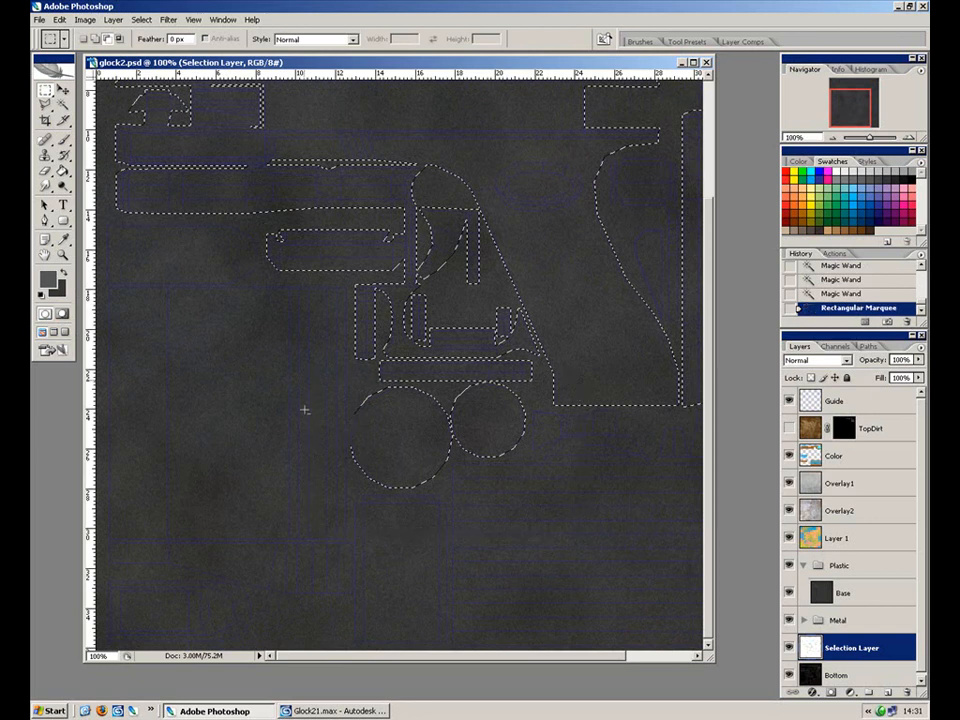
pyautogui.hotkey('ctrl', 'z')
pyautogui.moveTo(530, 497); pyautogui.dragTo(329, 381)
pyautogui.moveTo(640, 490); pyautogui.dragTo(381, 371)
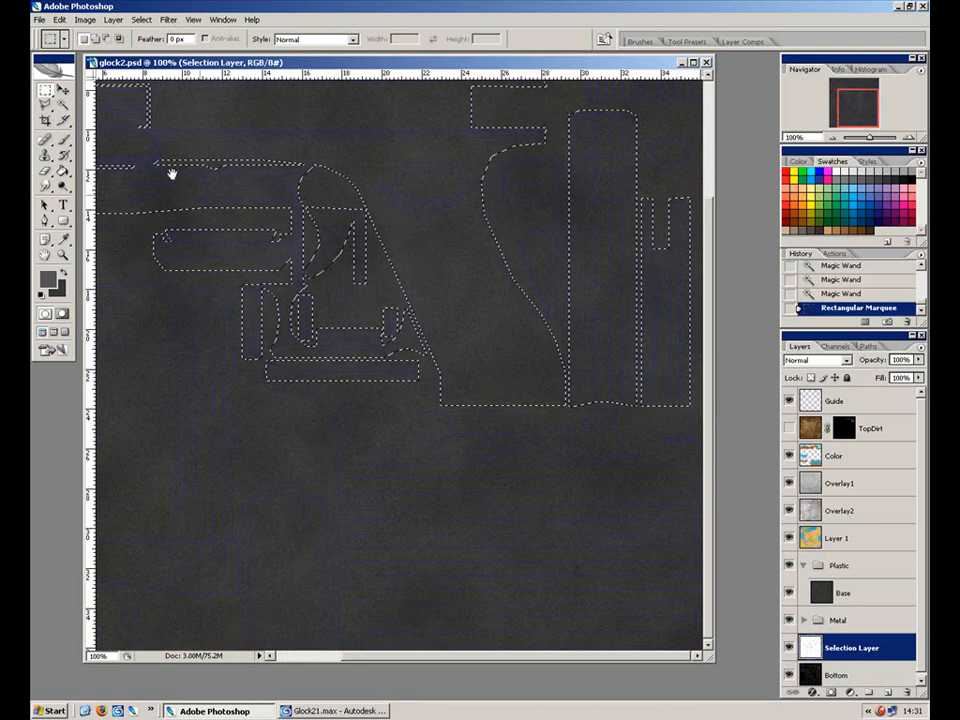
pyautogui.moveTo(658, 433); pyautogui.dragTo(699, 455)
pyautogui.moveTo(441, 322); pyautogui.dragTo(555, 467)
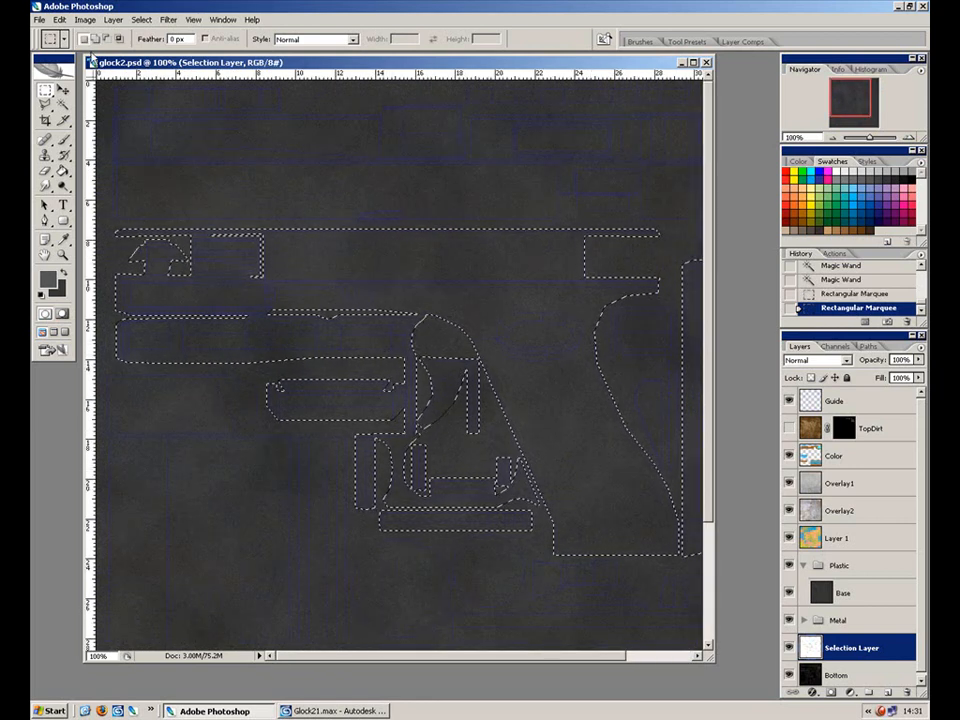
pyautogui.click(85, 20)
pyautogui.moveTo(113, 24)
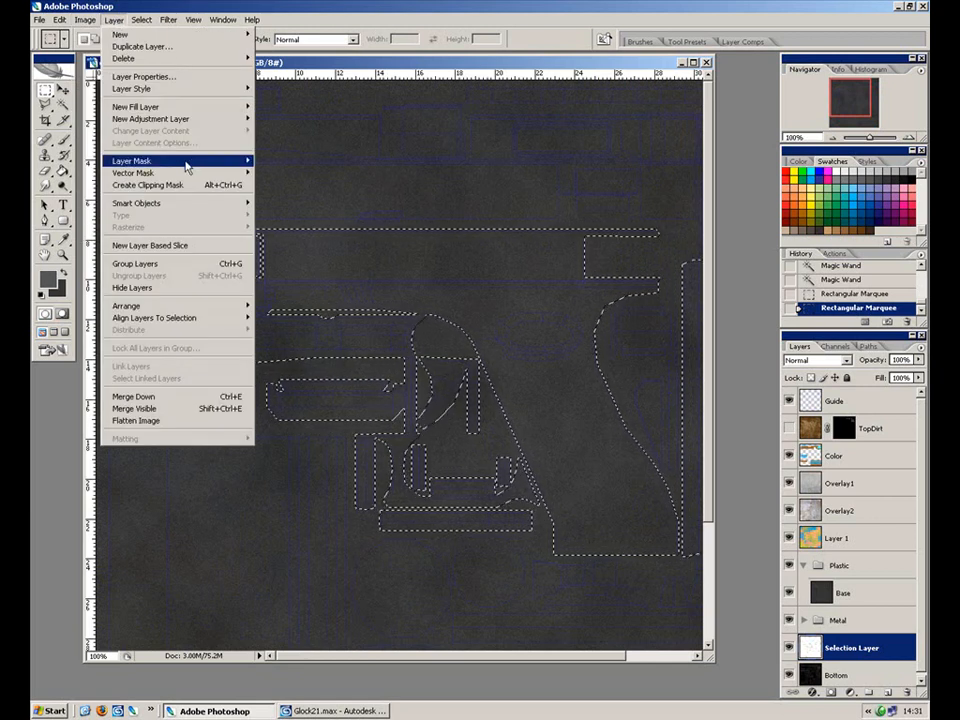
pyautogui.moveTo(208, 161)
pyautogui.click(276, 173)
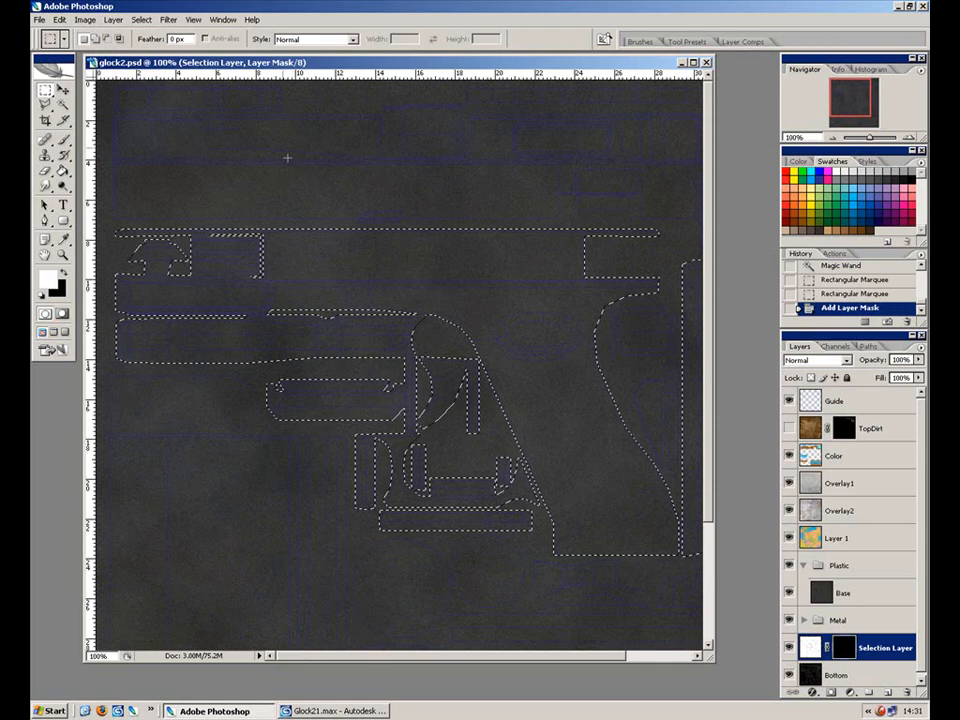
pyautogui.click(114, 20)
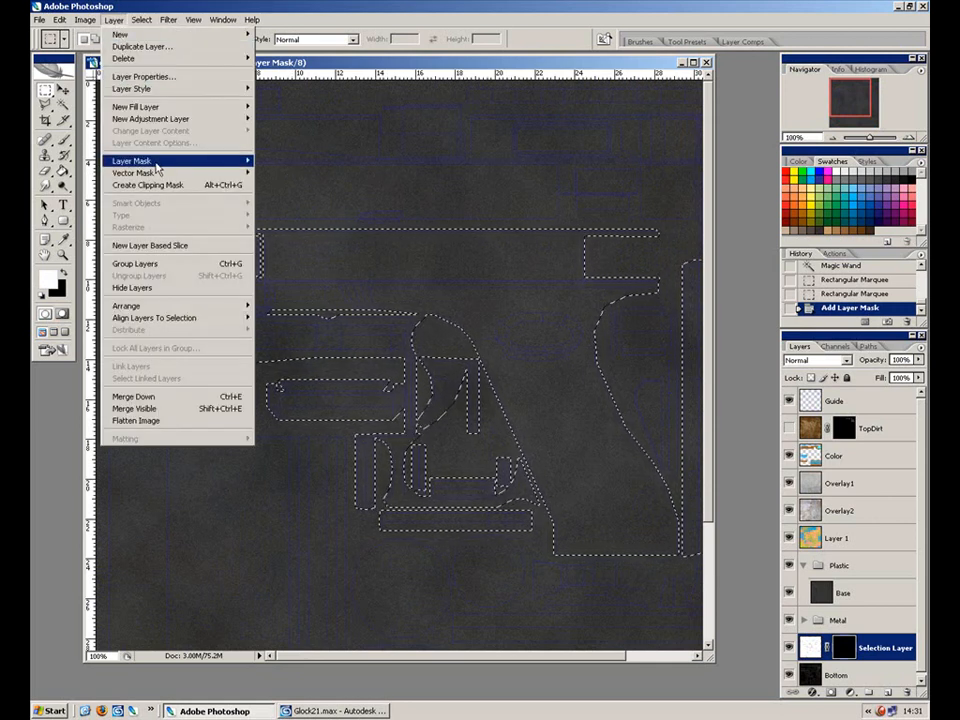
pyautogui.moveTo(125, 161)
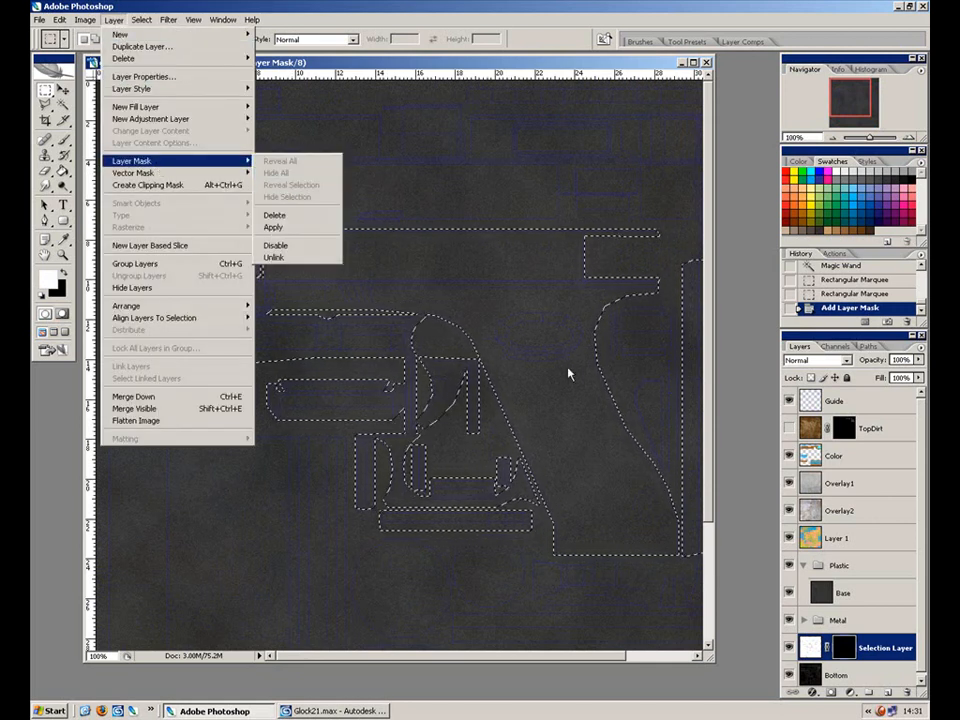
pyautogui.press('Escape')
pyautogui.hotkey('ctrl', 'z')
# Add a Hide All layer mask to the Base layer in the Plastic group.
pyautogui.click(824, 595)
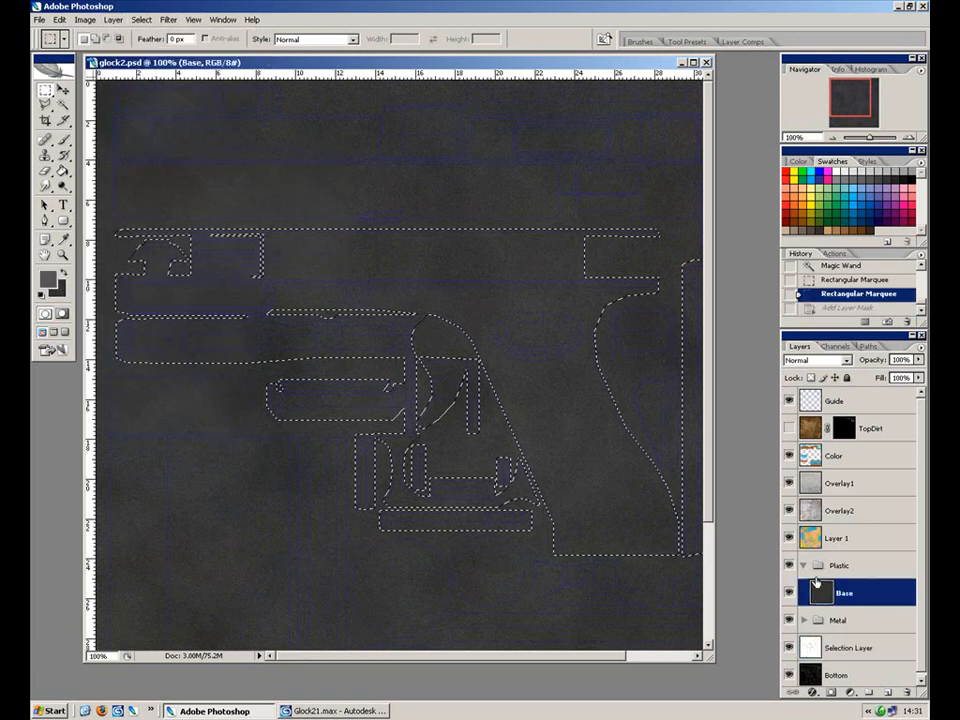
pyautogui.click(114, 19)
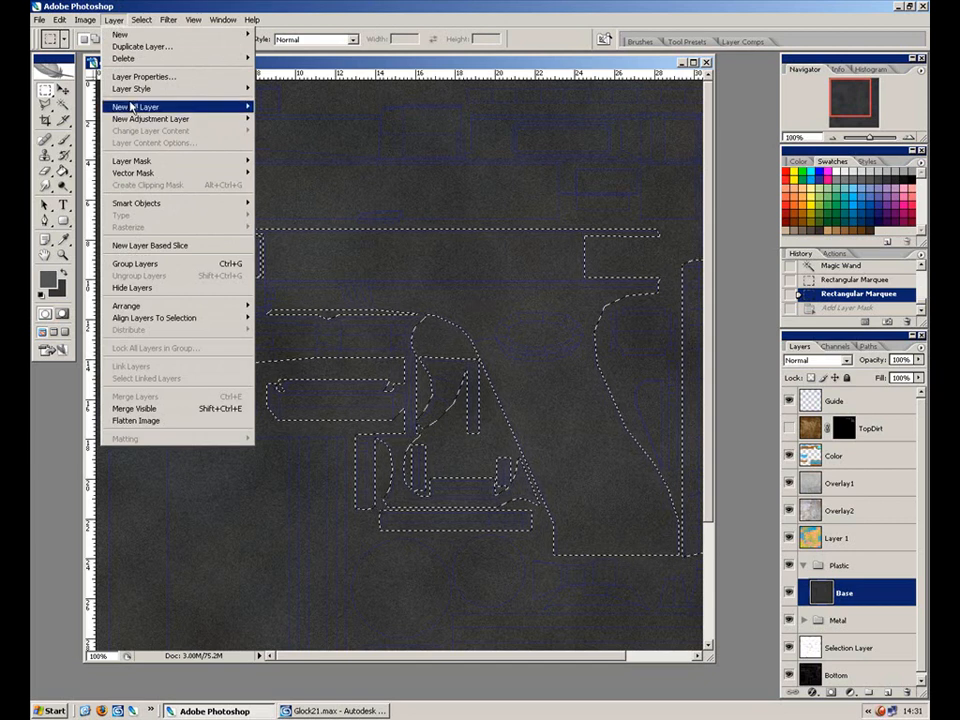
pyautogui.moveTo(168, 161)
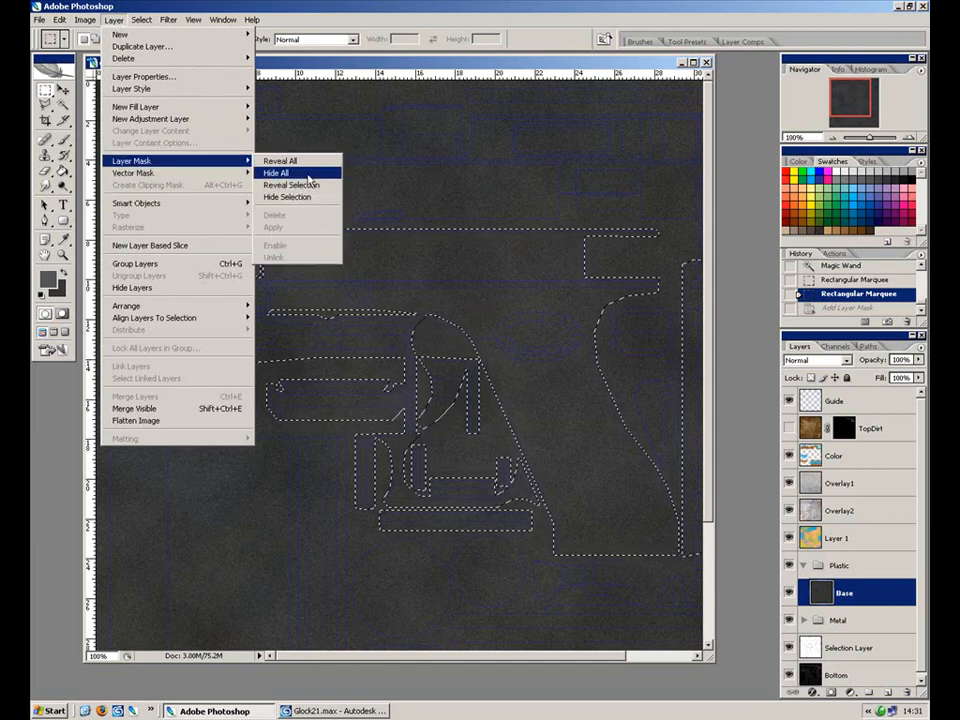
pyautogui.click(278, 173)
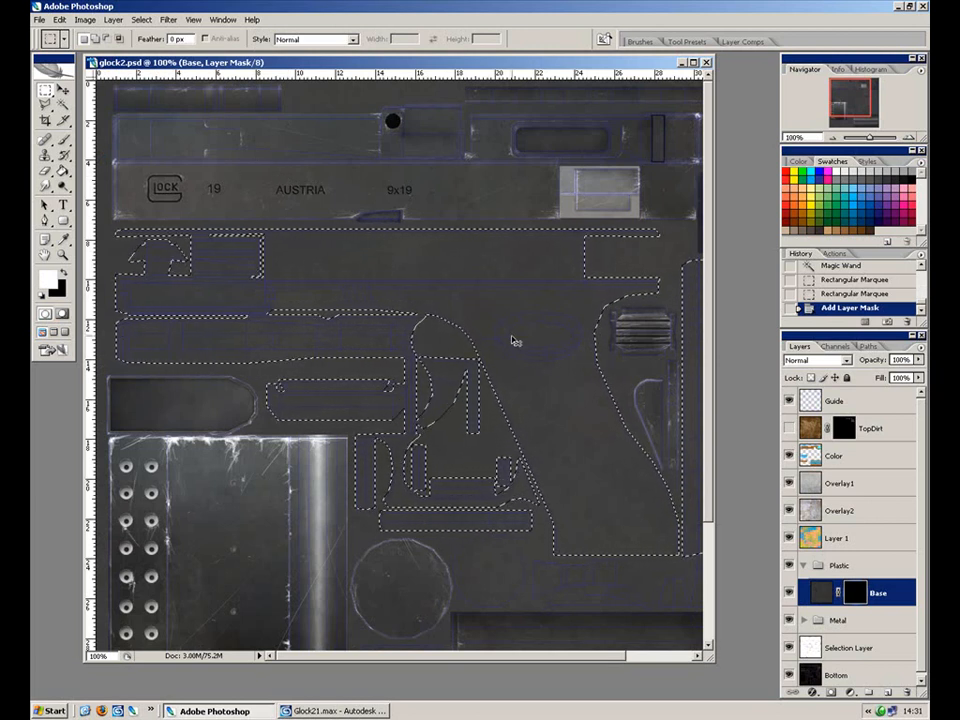
# Fill the selected pistol frame areas of the Base layer mask with white using the Paint Bucket, and inspect the revealed plastic.
pyautogui.hotkey('ctrl', '+')
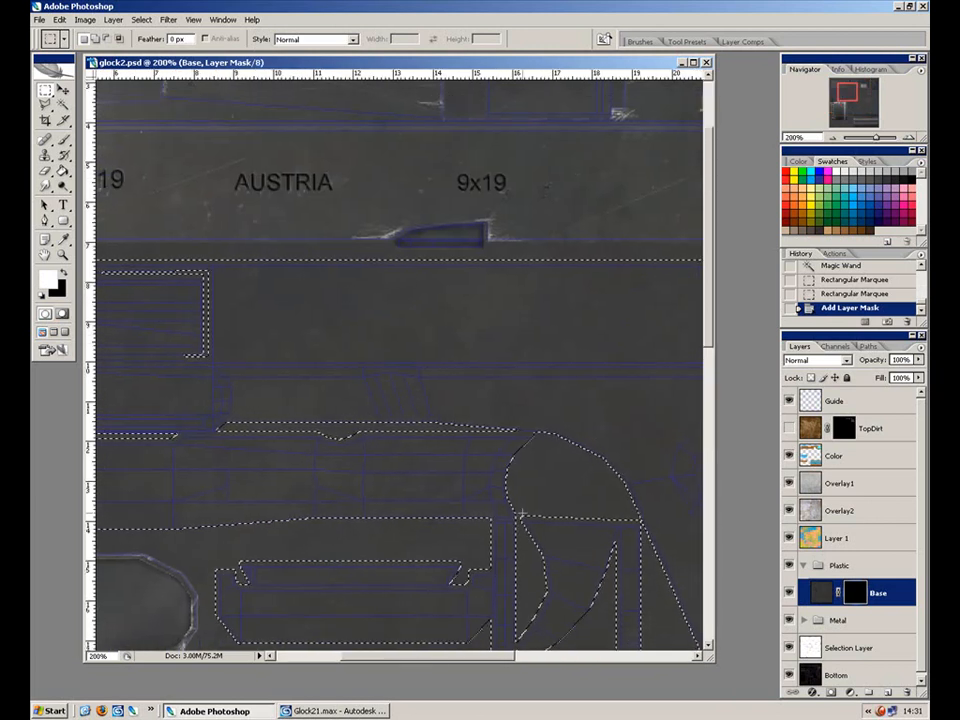
pyautogui.click(62, 172)
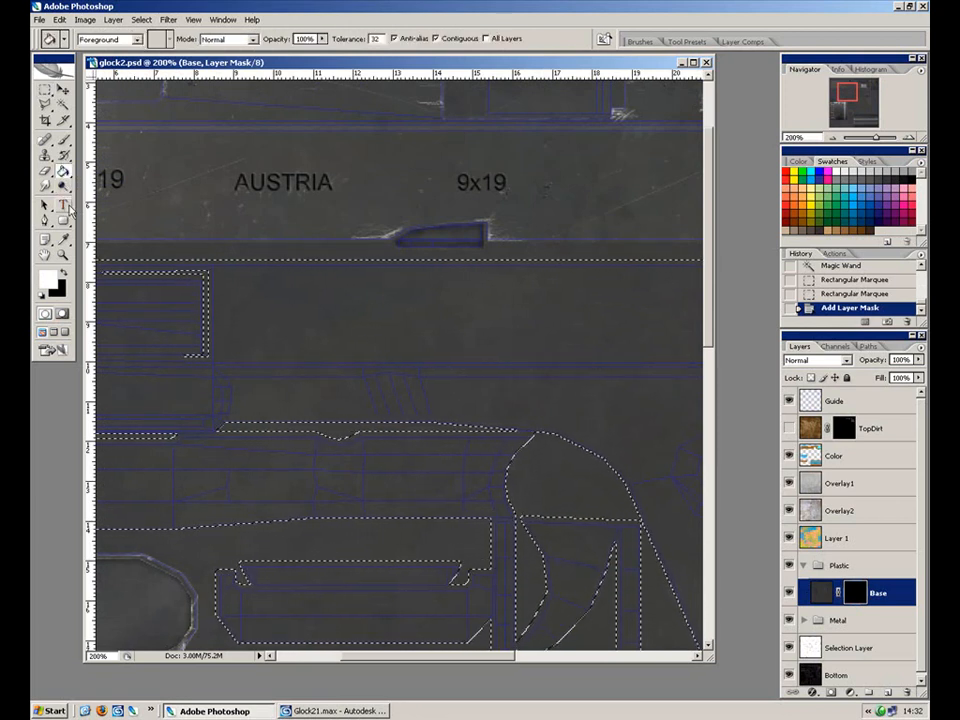
pyautogui.click(540, 362)
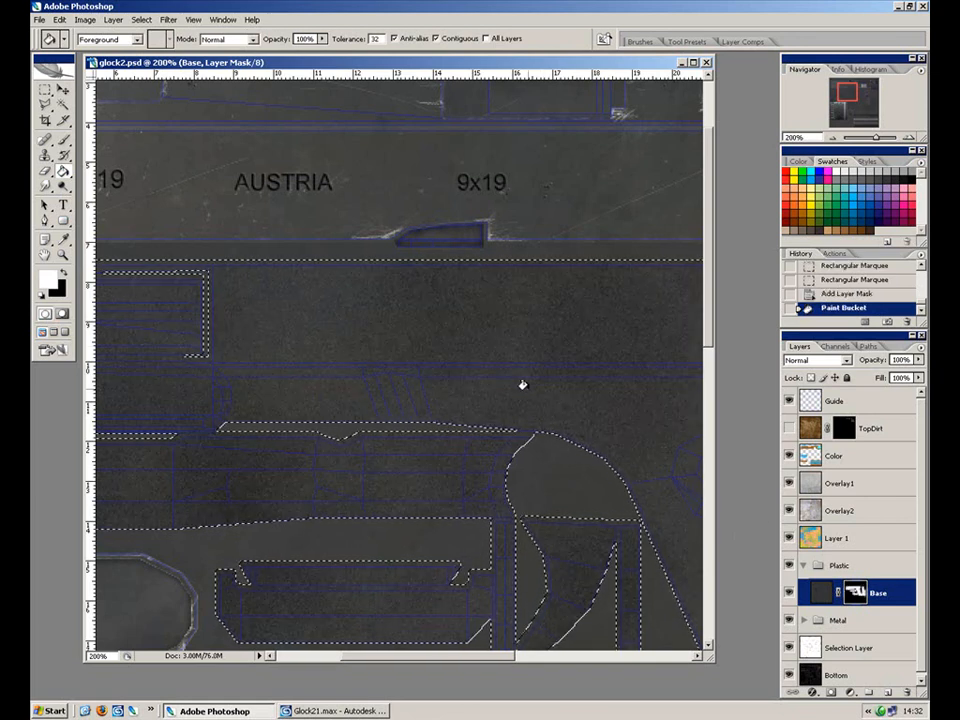
pyautogui.hotkey('ctrl', '-')
pyautogui.moveTo(540, 433); pyautogui.dragTo(400, 337)
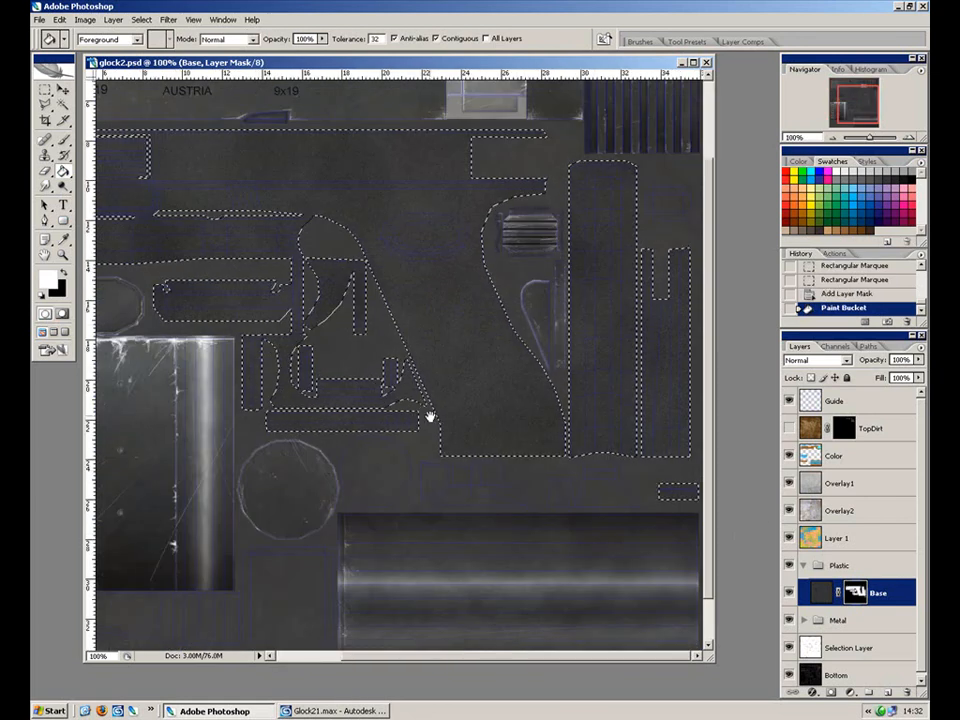
pyautogui.moveTo(386, 439); pyautogui.dragTo(519, 557)
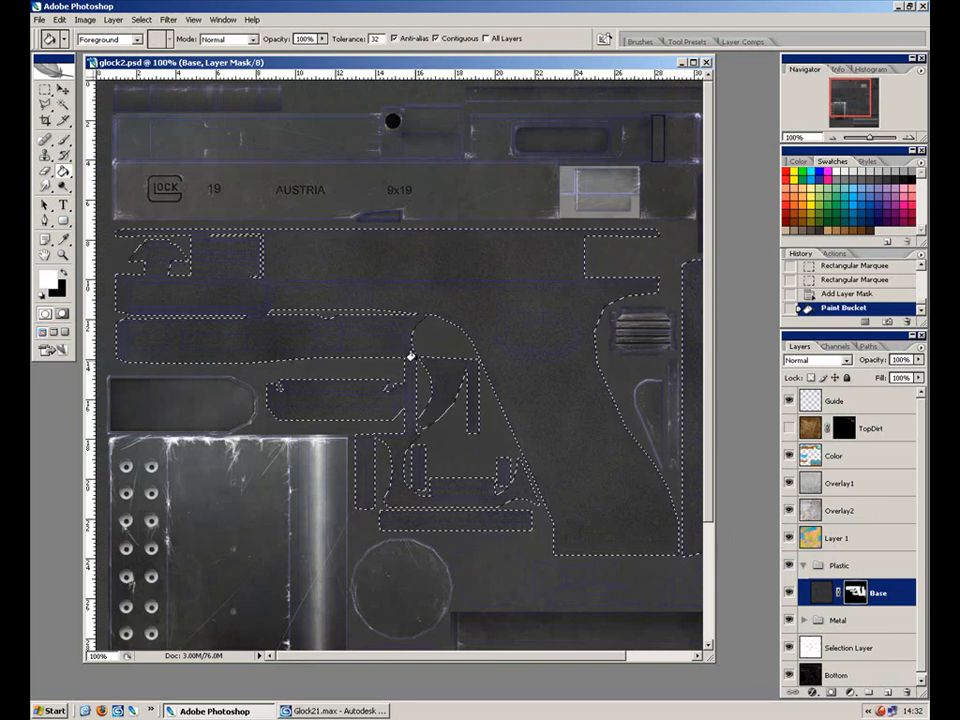
pyautogui.hotkey('ctrl', '+')
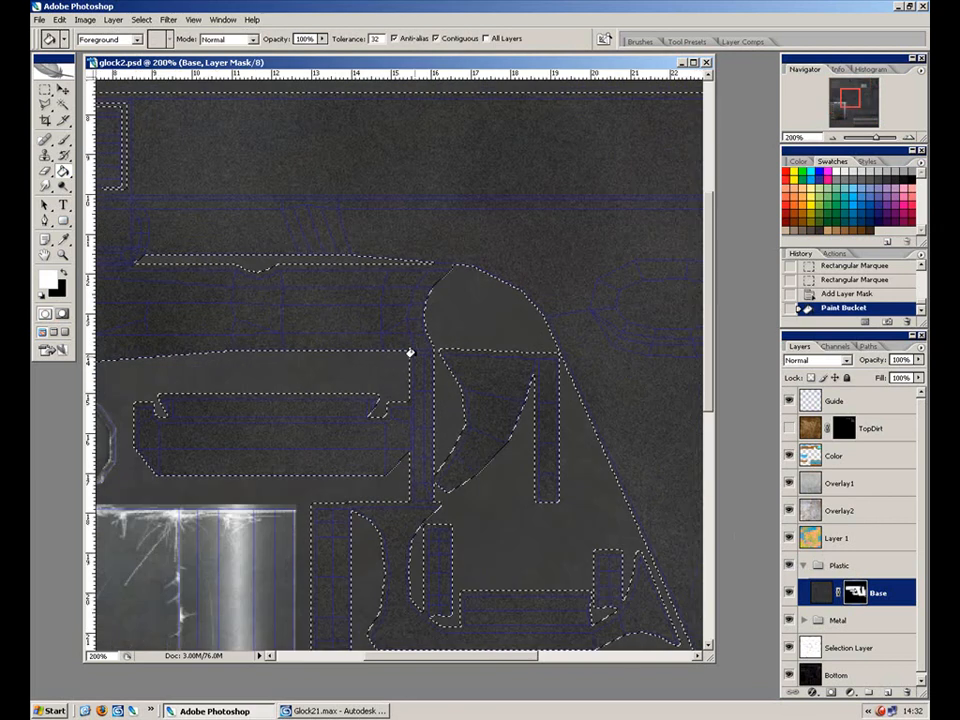
# Compare the frame areas with and without the white fill on the Base layer mask.
pyautogui.moveTo(381, 387); pyautogui.dragTo(658, 520)
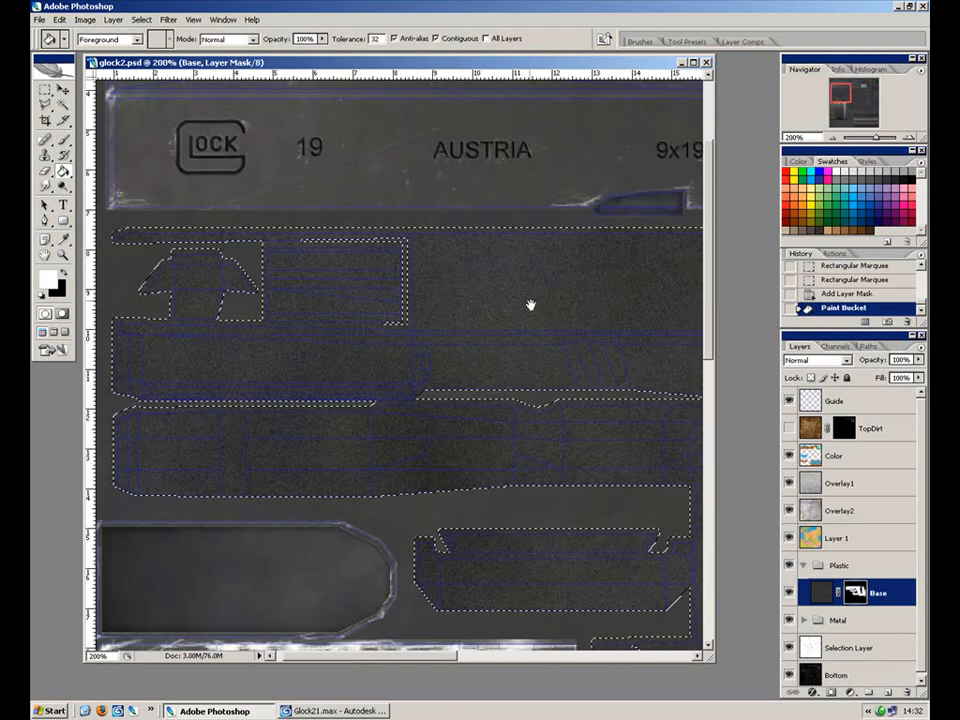
pyautogui.moveTo(598, 445); pyautogui.dragTo(490, 393)
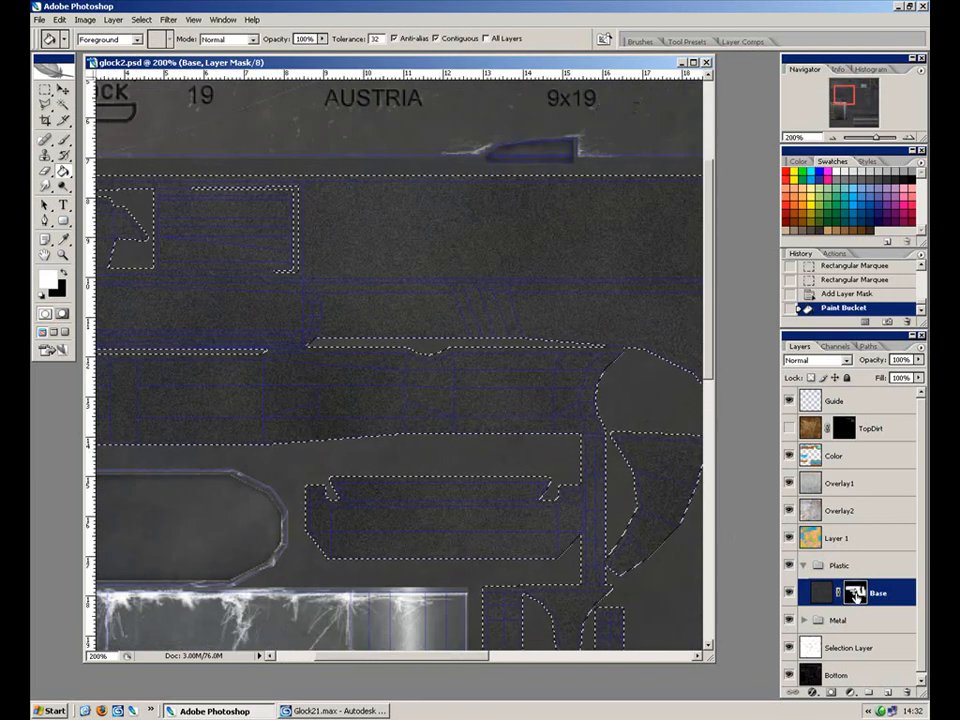
pyautogui.hotkey('ctrl', 'z')
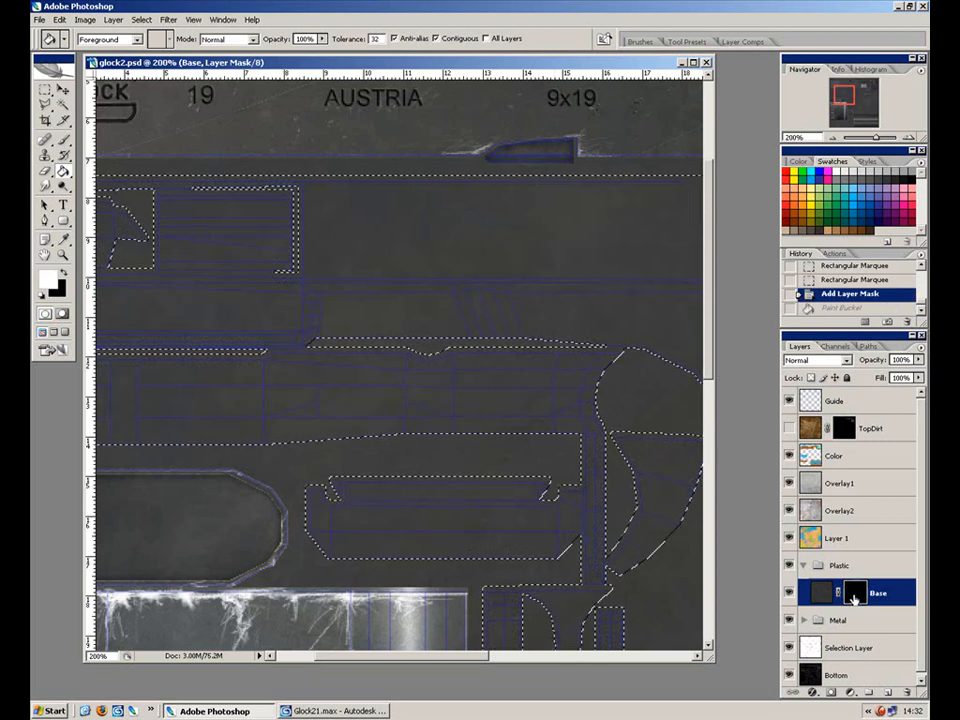
pyautogui.hotkey('ctrl', 'z')
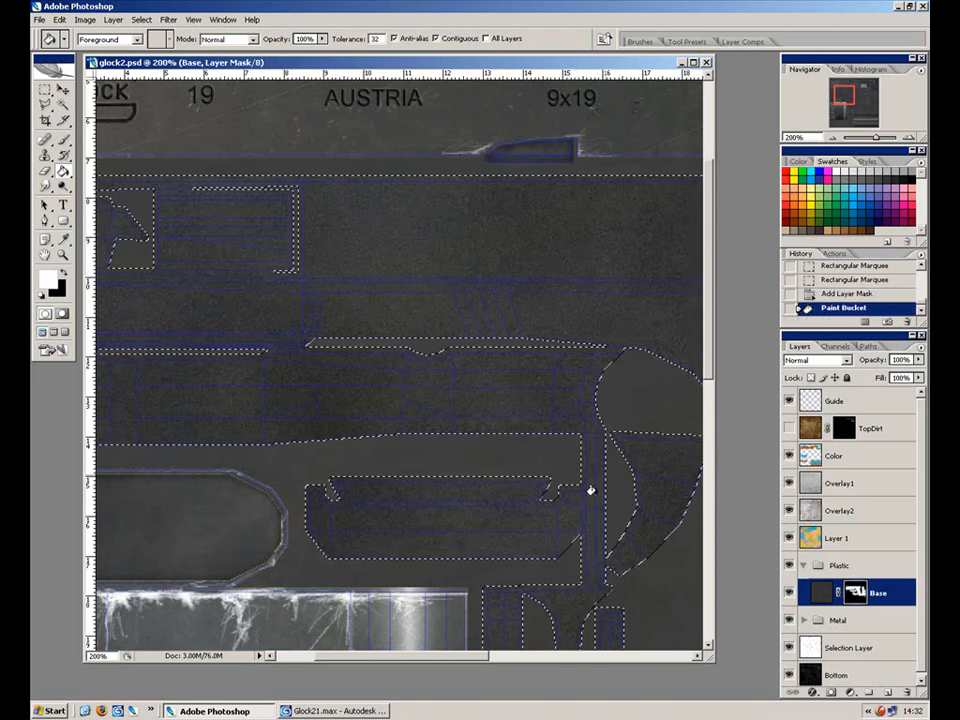
# Hide the Guide layer and clear the selection of the plastic frame areas.
pyautogui.moveTo(604, 522); pyautogui.dragTo(504, 469)
pyautogui.click(788, 400)
pyautogui.hotkey('ctrl', '-')
pyautogui.moveTo(450, 353); pyautogui.dragTo(332, 379)
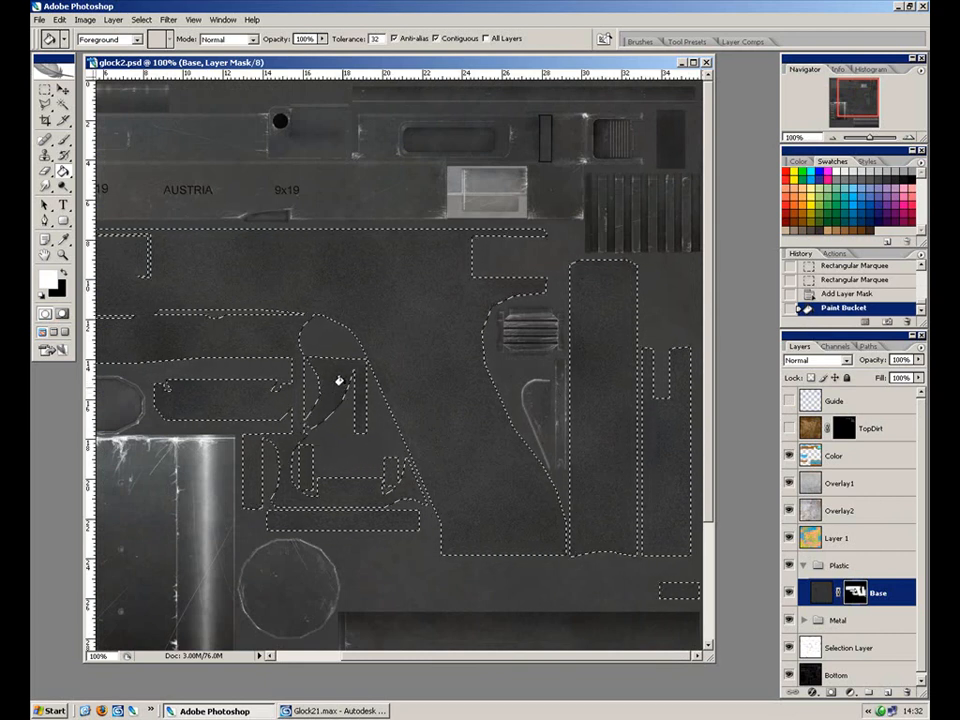
pyautogui.hotkey('ctrl', 'd')
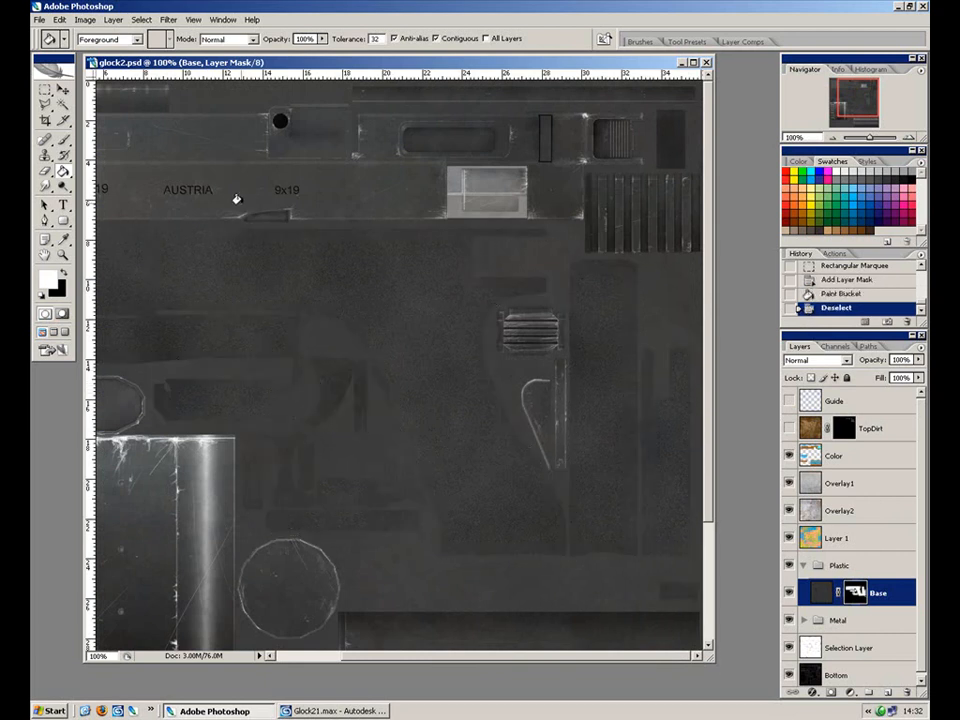
pyautogui.moveTo(232, 232); pyautogui.dragTo(344, 222)
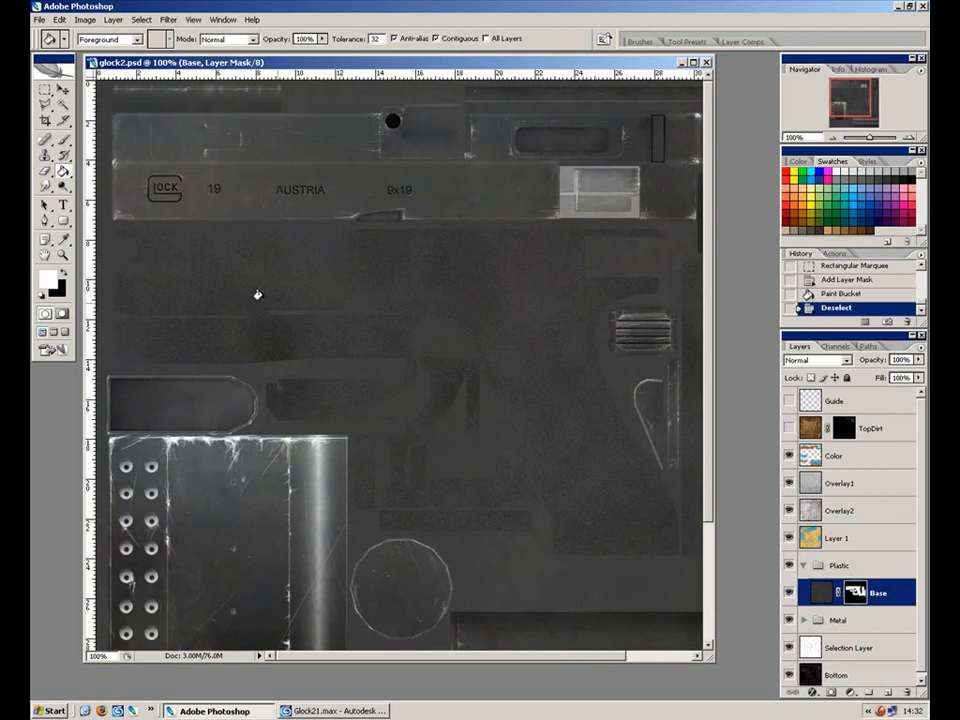
# Try the Sharpen filter on the Base layer mask, and undo it.
pyautogui.click(167, 19)
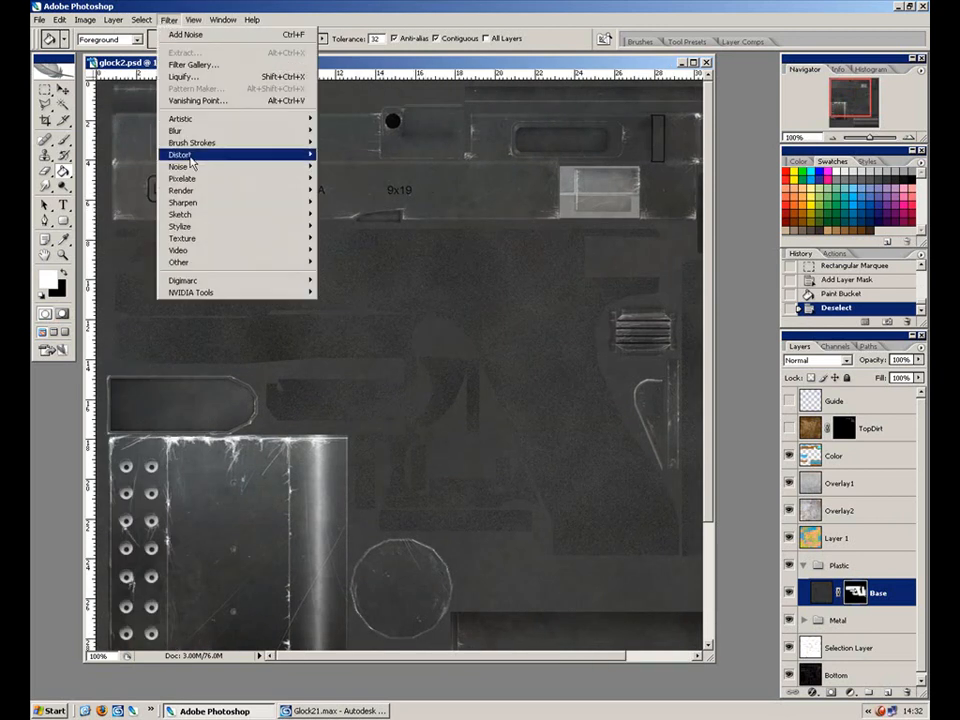
pyautogui.moveTo(284, 204)
pyautogui.click(338, 203)
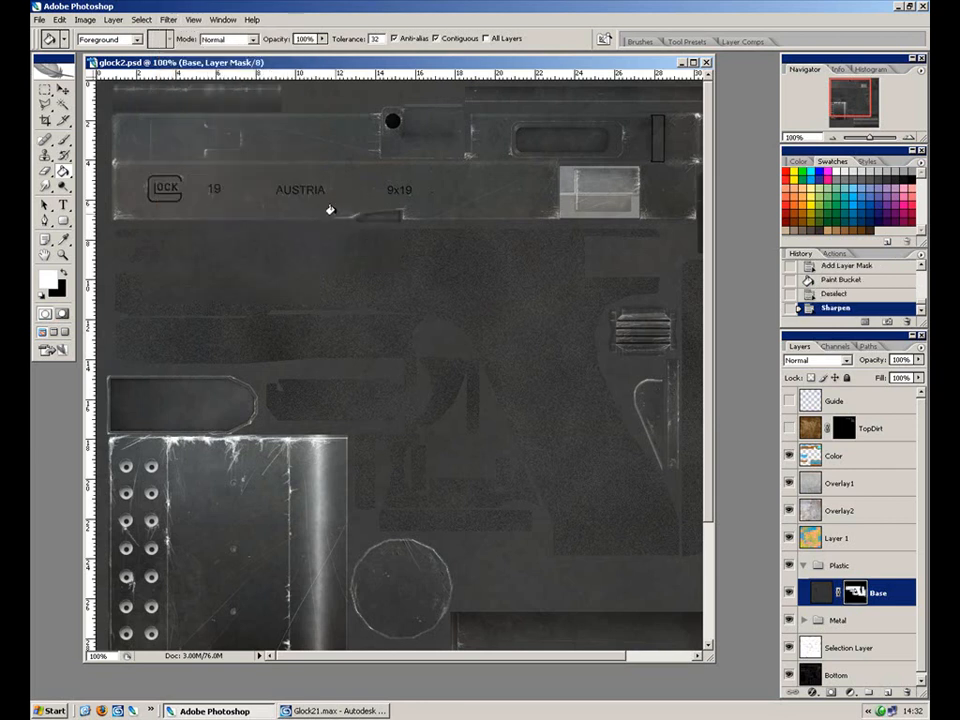
pyautogui.hotkey('ctrl', 'z')
# Try the Sharpen filter on the Base layer's image, inspect the noise grain, and undo it.
pyautogui.click(824, 597)
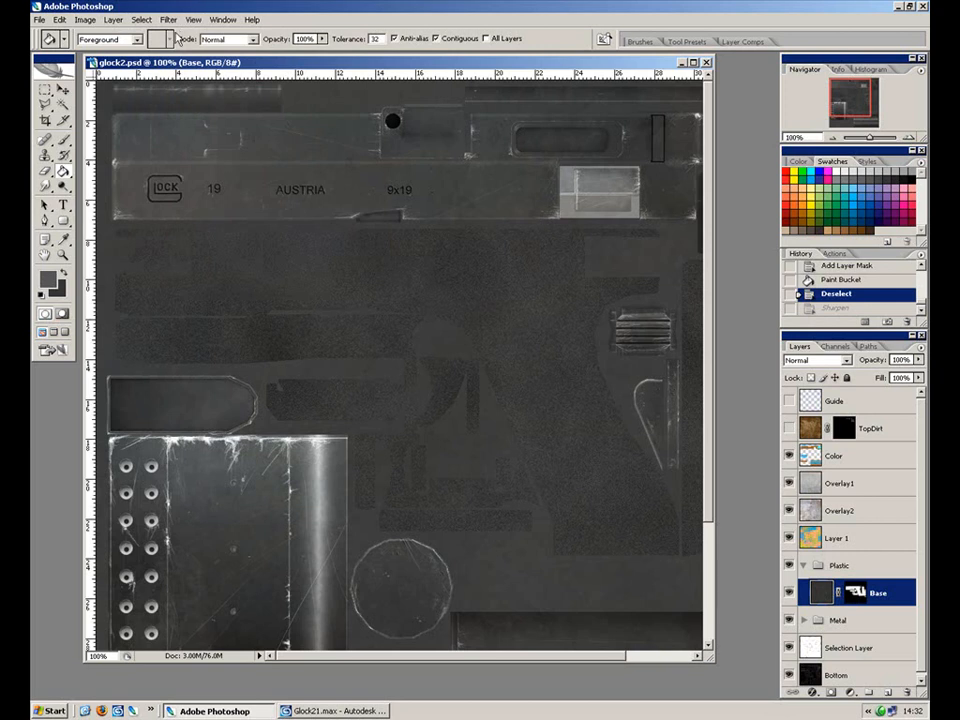
pyautogui.click(167, 19)
pyautogui.click(175, 32)
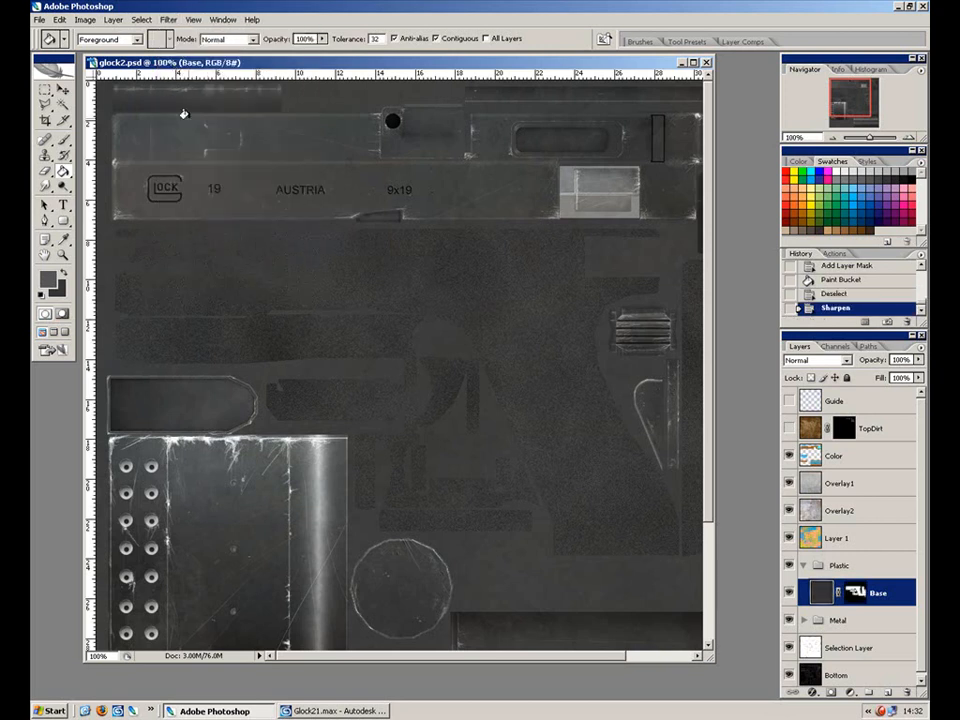
pyautogui.hotkey('ctrl', '+')
pyautogui.moveTo(525, 341); pyautogui.dragTo(558, 510)
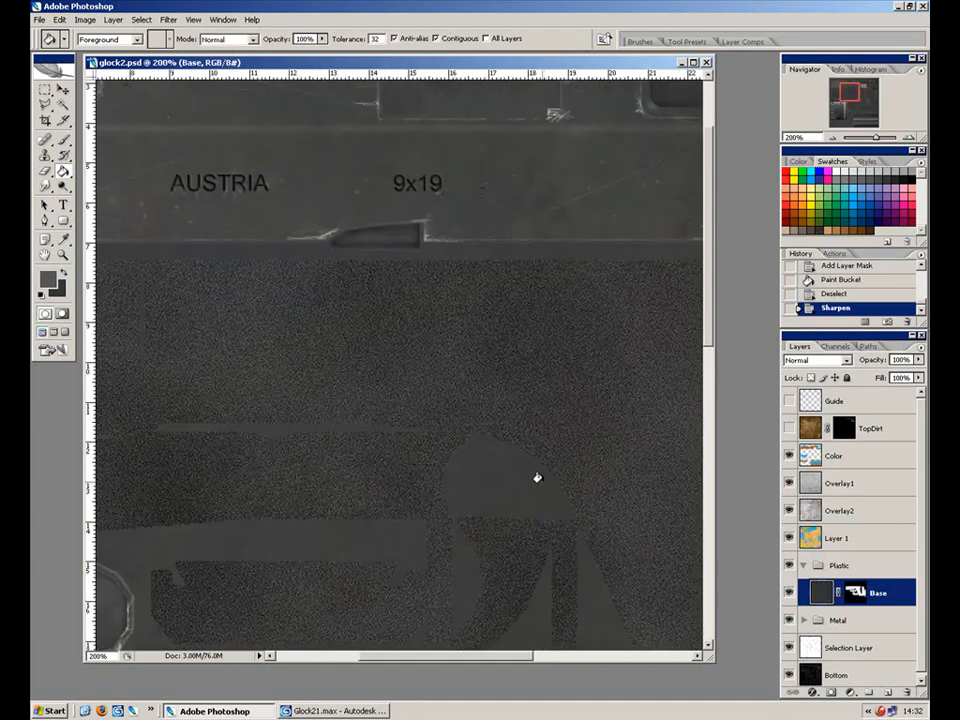
pyautogui.hotkey('ctrl', 'z')
pyautogui.hotkey('ctrl', '-')
pyautogui.hotkey('ctrl', '-')
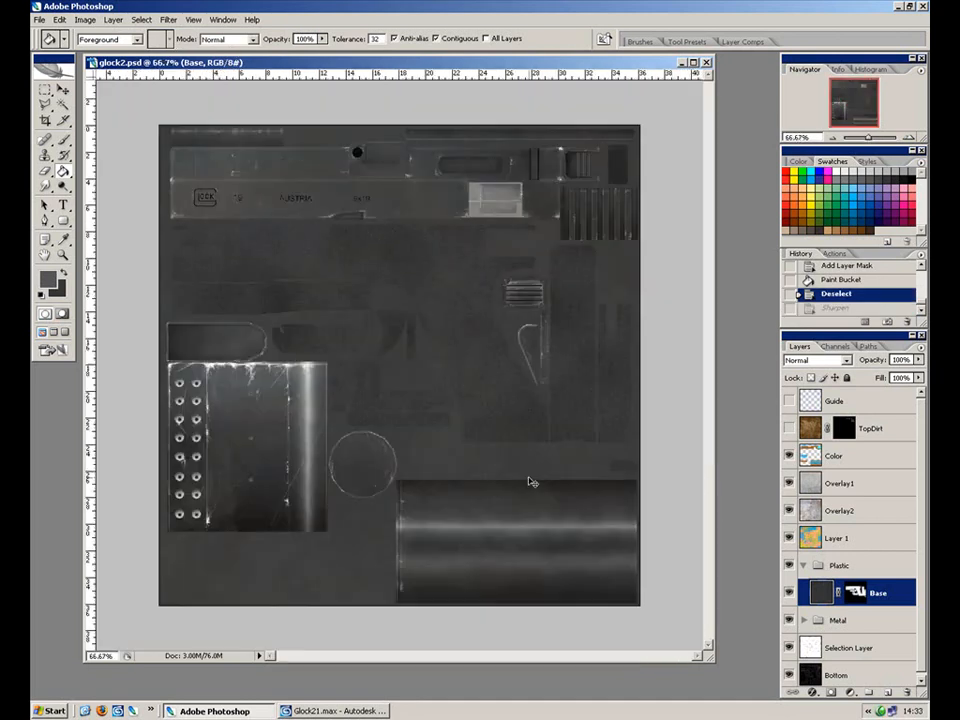
# Set the Burn tool to 5% exposure on midtones, make a trial burn on the grip strip, and enlarge the brush to 250.
pyautogui.hotkey('ctrl', '+')
pyautogui.moveTo(62, 188); pyautogui.dragTo(100, 199)
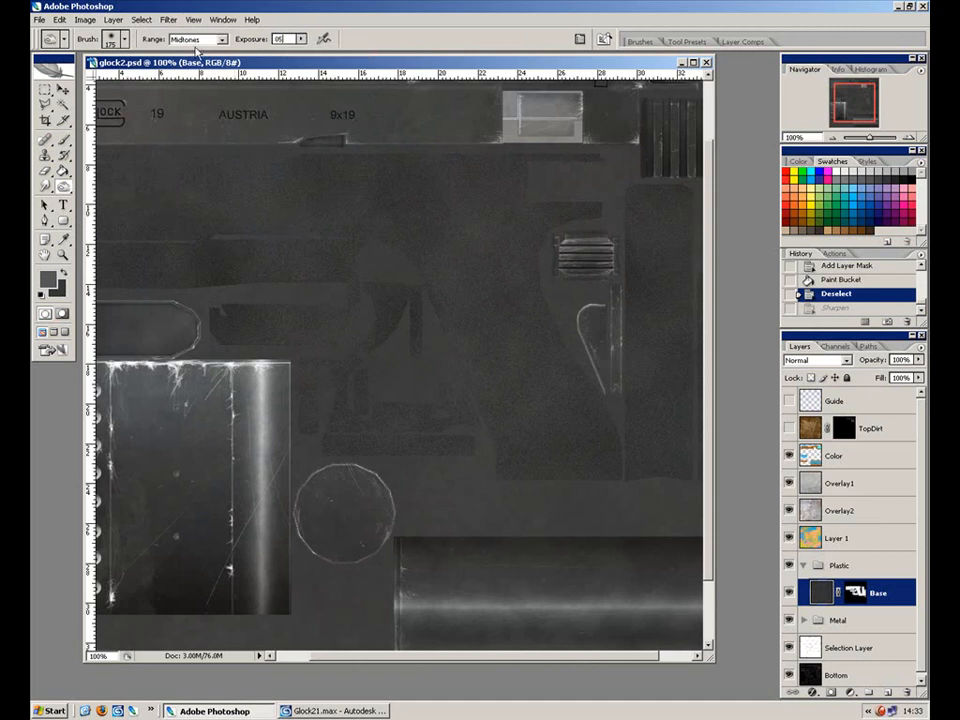
pyautogui.hotkey('ctrl', '-')
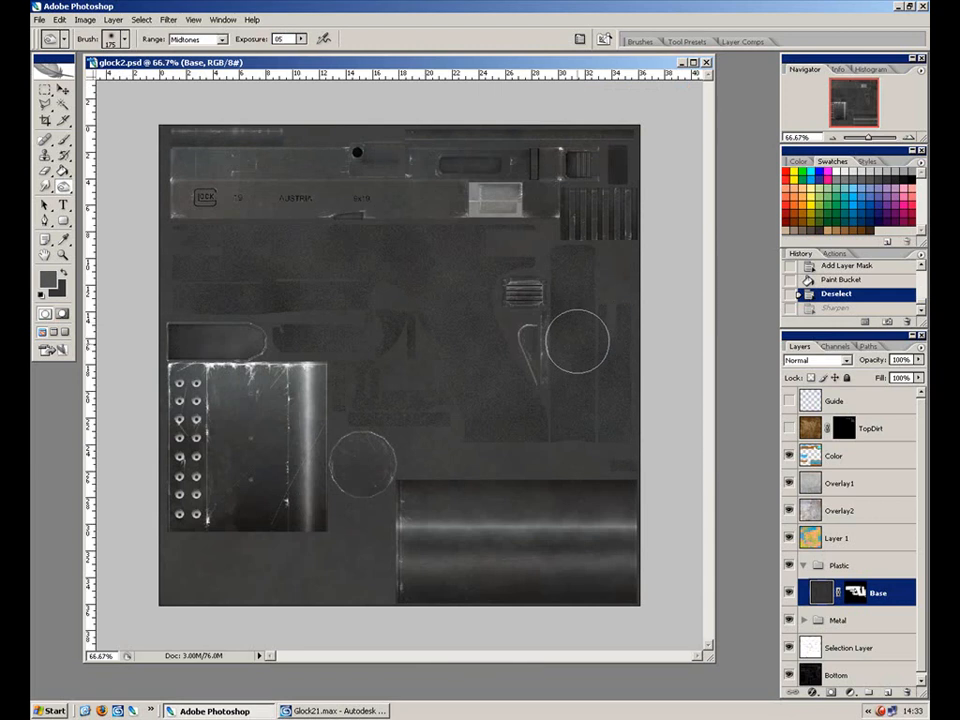
pyautogui.click(556, 311)
pyautogui.press(']')
pyautogui.press(']')
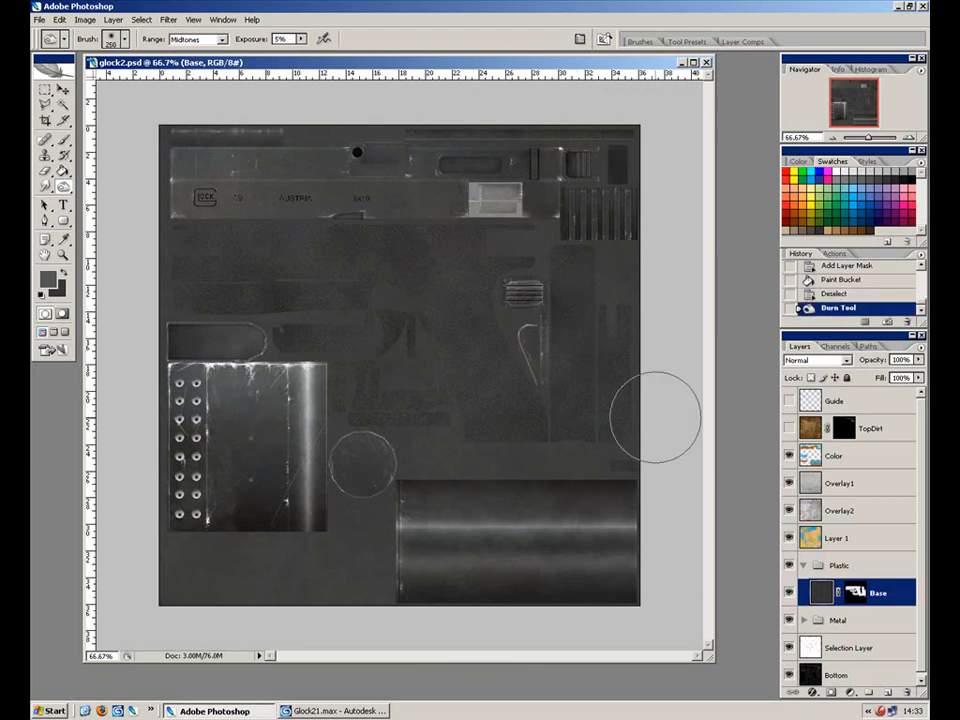
# Duplicate the Base layer, and step back through the duplication, the trial burn and the deselection.
pyautogui.moveTo(826, 597); pyautogui.dragTo(888, 690)
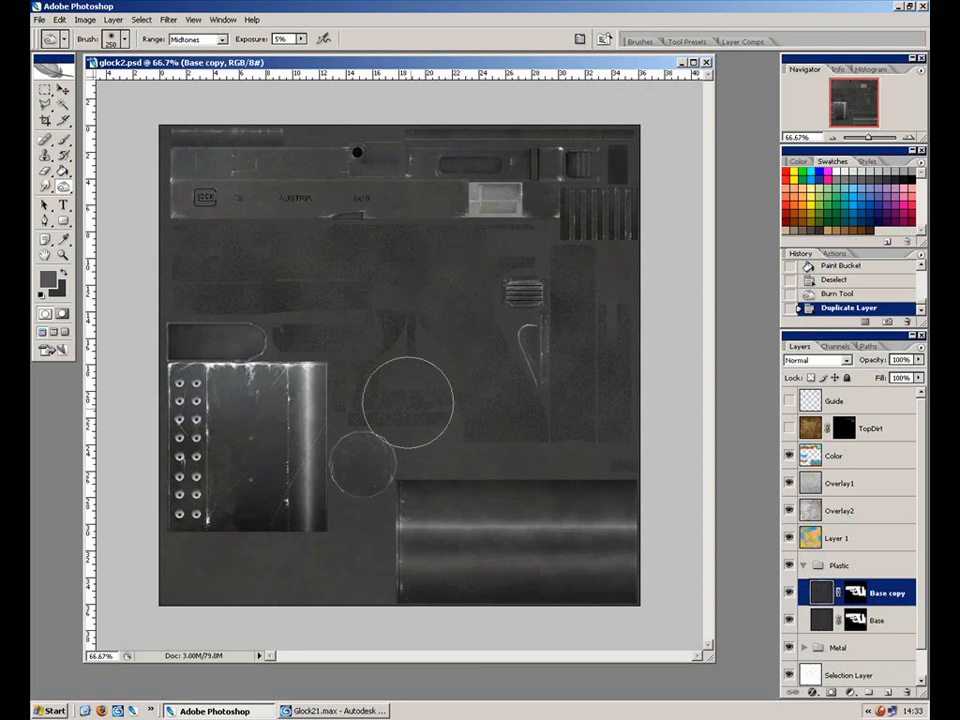
pyautogui.hotkey('ctrl', 'alt', 'z')
pyautogui.hotkey('ctrl', 'alt', 'z')
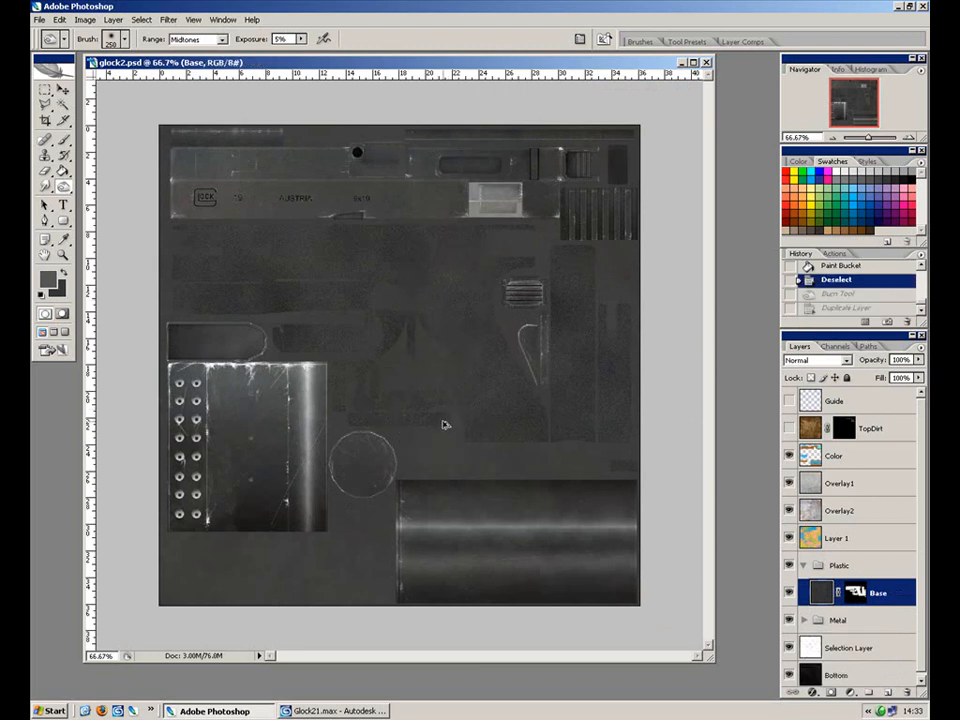
pyautogui.hotkey('ctrl', 'alt', 'z')
# Duplicate the Base layer with nothing left selected, and darken the copy's grip and grip strips with Burn strokes.
pyautogui.moveTo(861, 648); pyautogui.dragTo(886, 691)
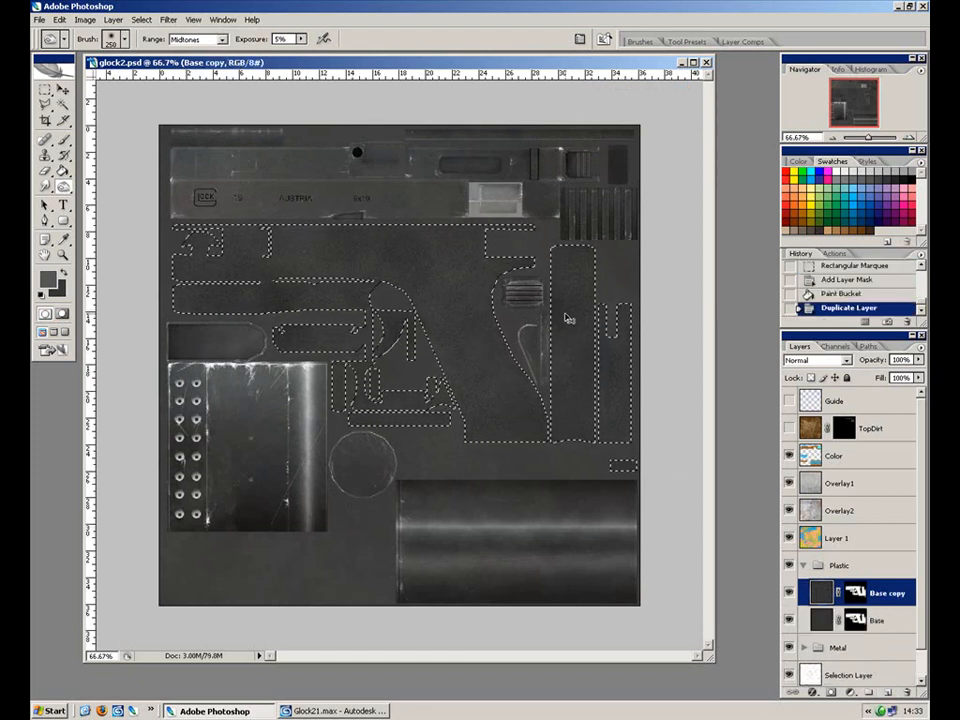
pyautogui.hotkey('ctrl', 'd')
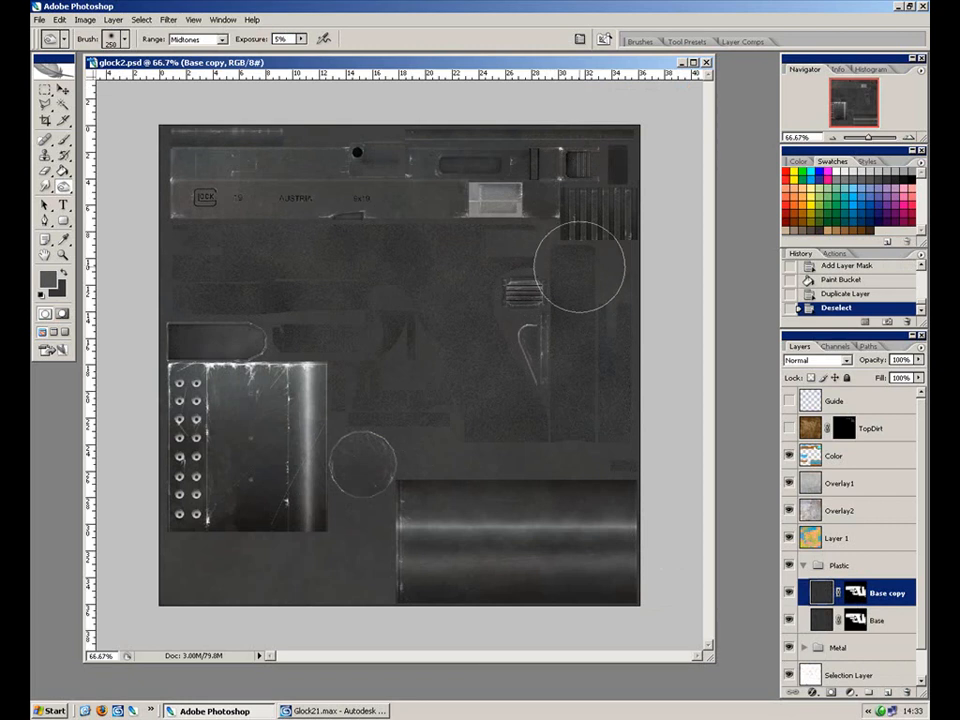
pyautogui.moveTo(490, 388)
pyautogui.mouseDown()
pyautogui.moveTo(438, 291)
pyautogui.moveTo(427, 248)
pyautogui.moveTo(463, 212)
pyautogui.moveTo(562, 390)
pyautogui.moveTo(526, 331)
pyautogui.moveTo(507, 479)
pyautogui.moveTo(422, 263)
pyautogui.moveTo(537, 218)
pyautogui.moveTo(605, 296)
pyautogui.mouseUp()
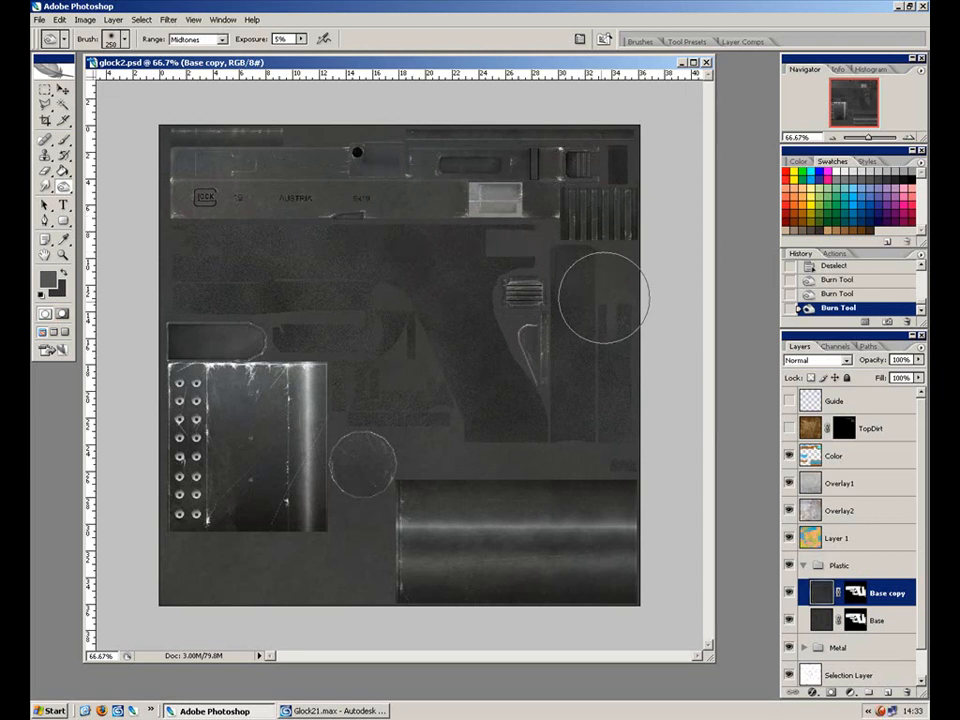
pyautogui.moveTo(660, 428); pyautogui.dragTo(448, 298)
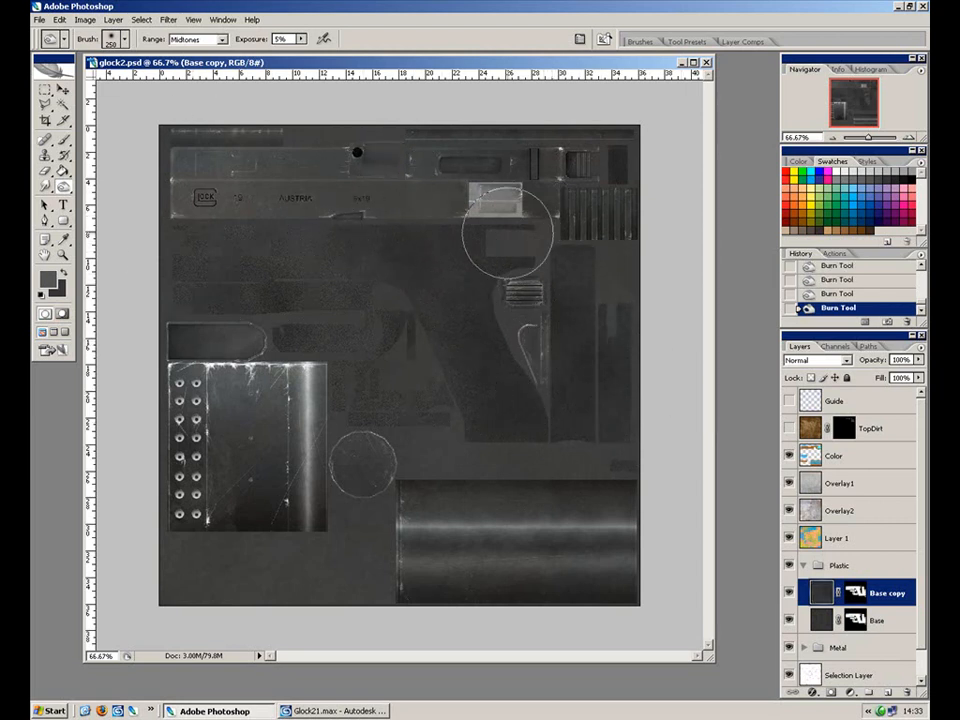
# Lighten parts of the plastic frame on the Base copy layer using an enlarged Dodge brush on highlights at 5% exposure.
pyautogui.moveTo(63, 187)
pyautogui.mouseDown()
pyautogui.moveTo(118, 199)
pyautogui.moveTo(124, 187)
pyautogui.mouseUp()
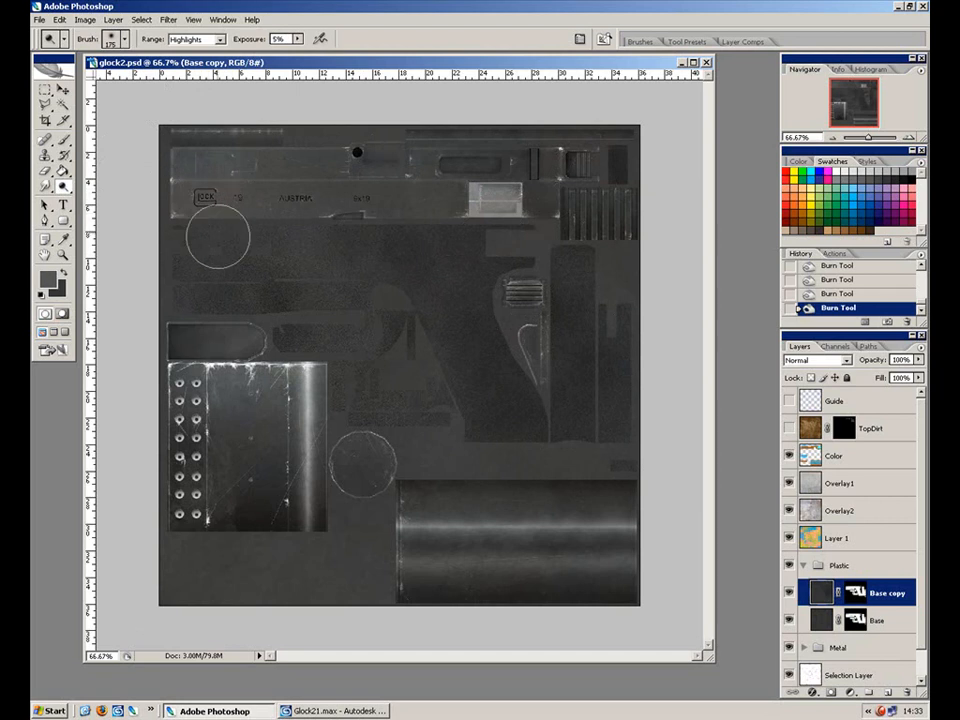
pyautogui.press(']')
pyautogui.press(']')
pyautogui.moveTo(180, 178)
pyautogui.mouseDown()
pyautogui.moveTo(219, 281)
pyautogui.moveTo(214, 165)
pyautogui.mouseUp()
pyautogui.moveTo(188, 422)
pyautogui.mouseDown()
pyautogui.moveTo(223, 173)
pyautogui.moveTo(216, 271)
pyautogui.moveTo(294, 215)
pyautogui.moveTo(390, 313)
pyautogui.moveTo(560, 296)
pyautogui.mouseUp()
pyautogui.hotkey('ctrl', '+')
pyautogui.moveTo(379, 251); pyautogui.dragTo(666, 377)
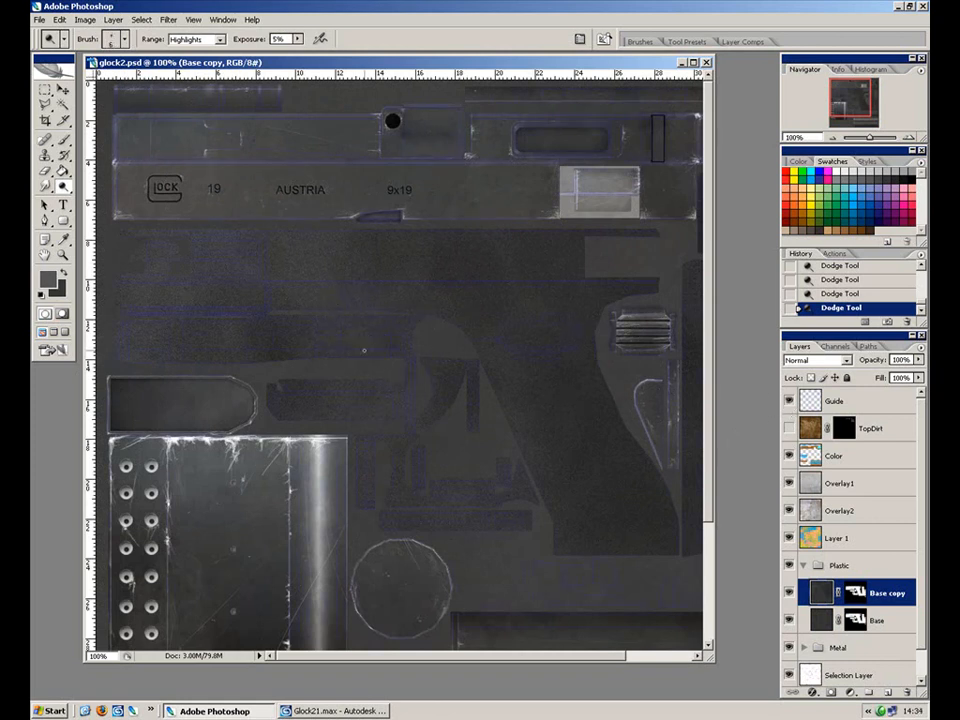
# Set the Burn tool to 10% exposure and reduce its brush size to 90 for work on the grip.
pyautogui.hotkey('ctrl', '+')
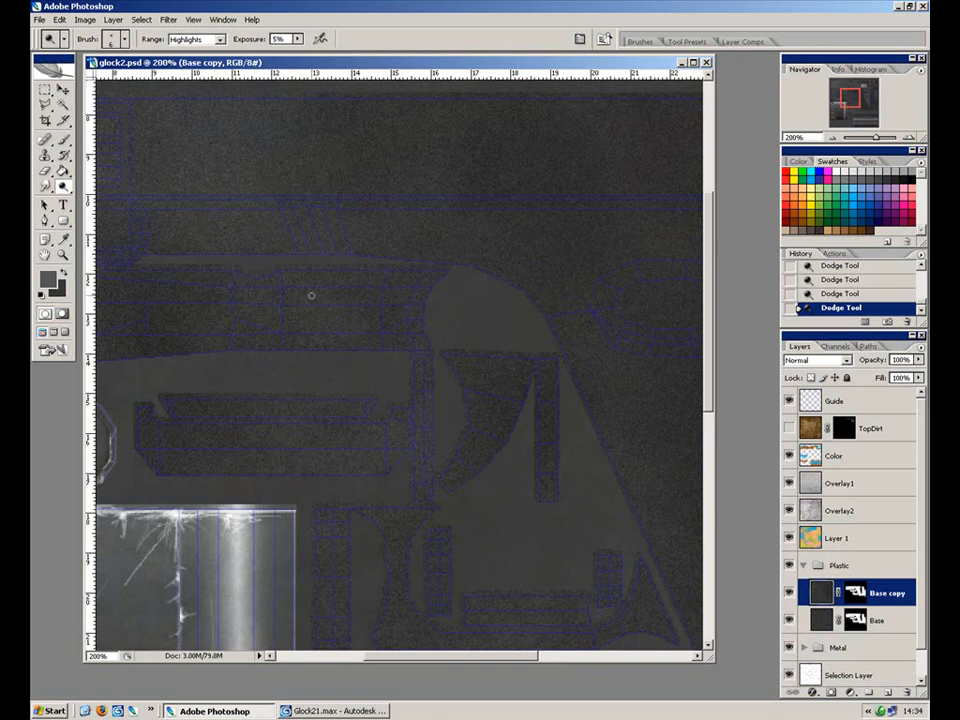
pyautogui.moveTo(62, 187); pyautogui.dragTo(108, 199)
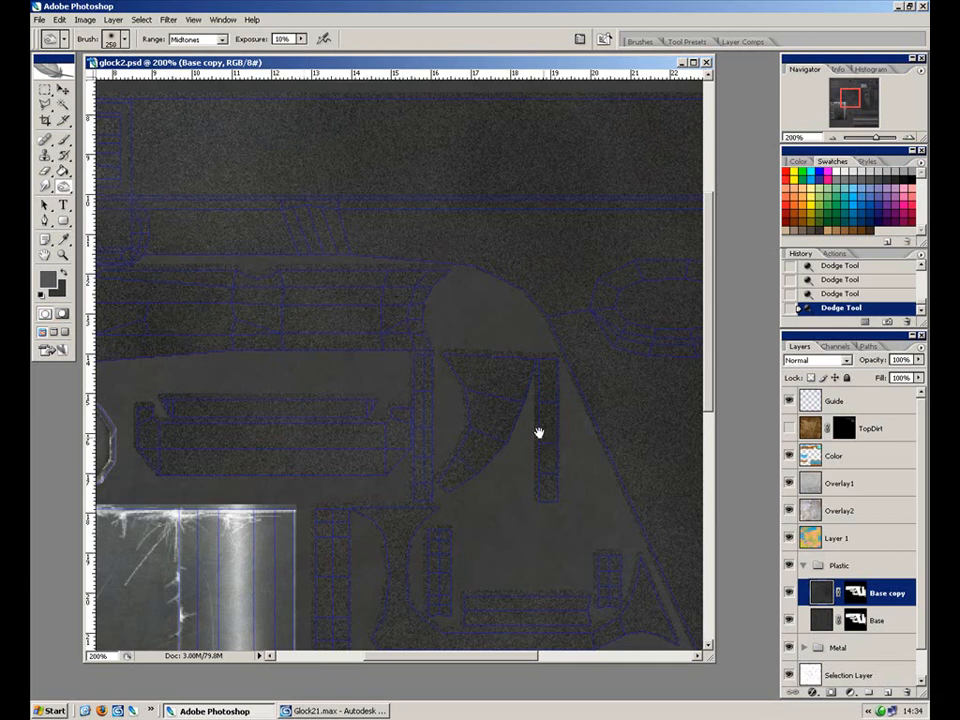
pyautogui.moveTo(549, 444); pyautogui.dragTo(253, 319)
pyautogui.press('[')
pyautogui.press('[')
pyautogui.press('[')
pyautogui.press('[')
pyautogui.press('[')
pyautogui.press('[')
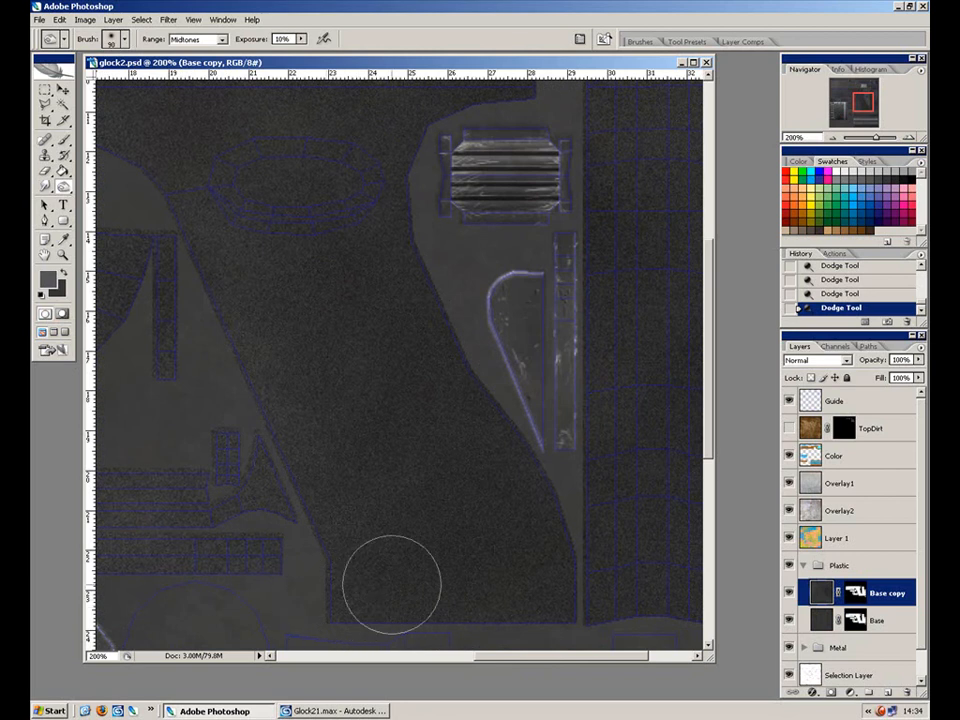
# Select the large frame-and-grip shape on the Selection Layer with the Magic Wand.
pyautogui.click(44, 105)
pyautogui.moveTo(251, 240); pyautogui.dragTo(536, 285)
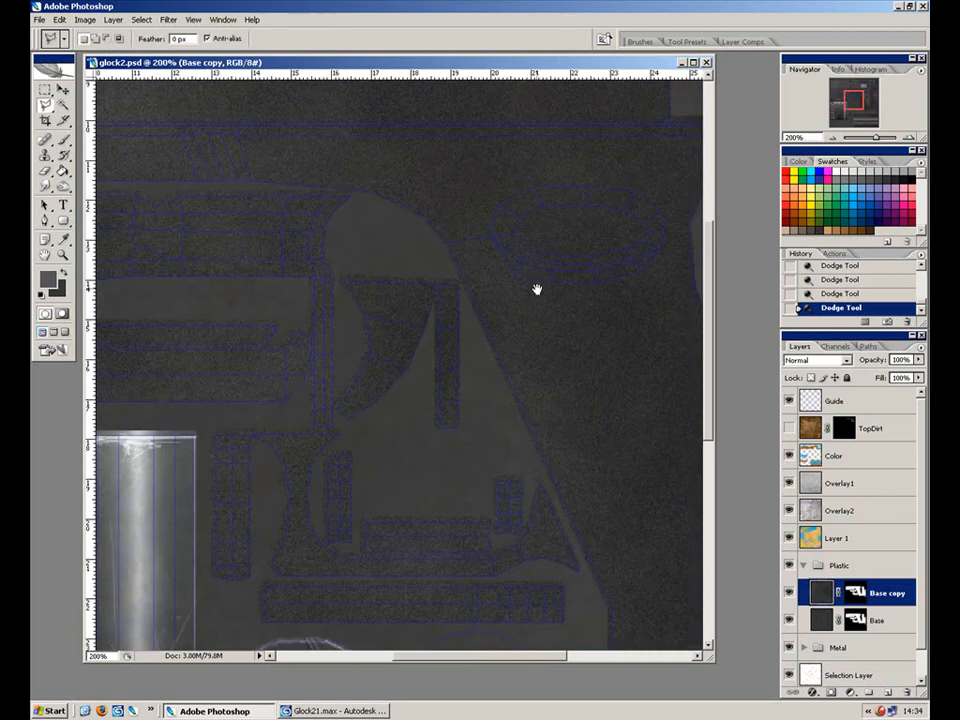
pyautogui.click(65, 105)
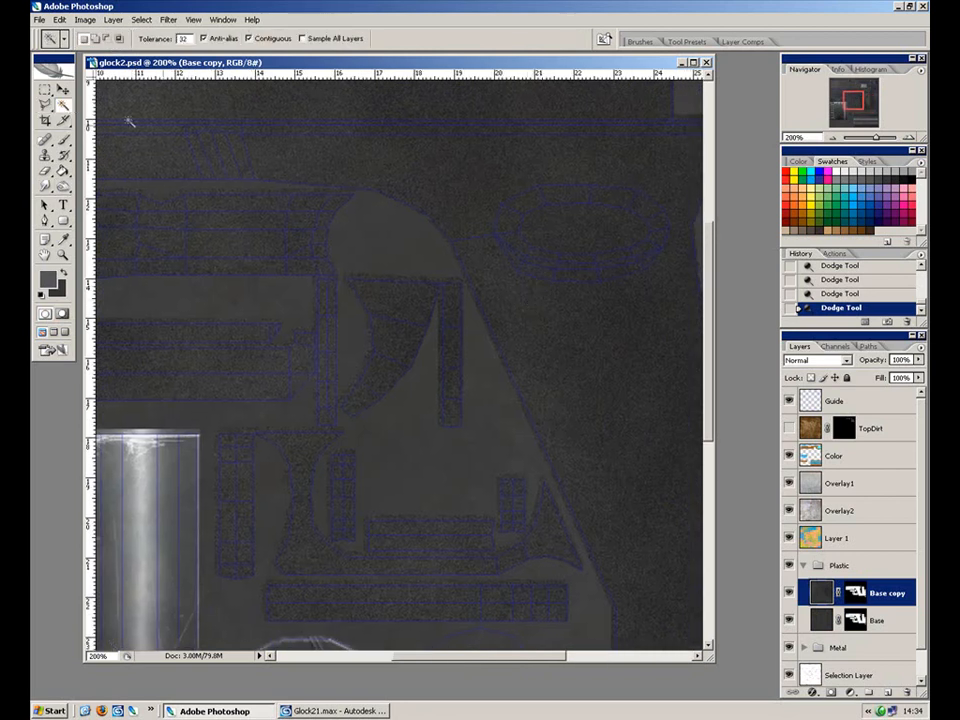
pyautogui.moveTo(921, 540); pyautogui.dragTo(922, 572)
pyautogui.click(859, 647)
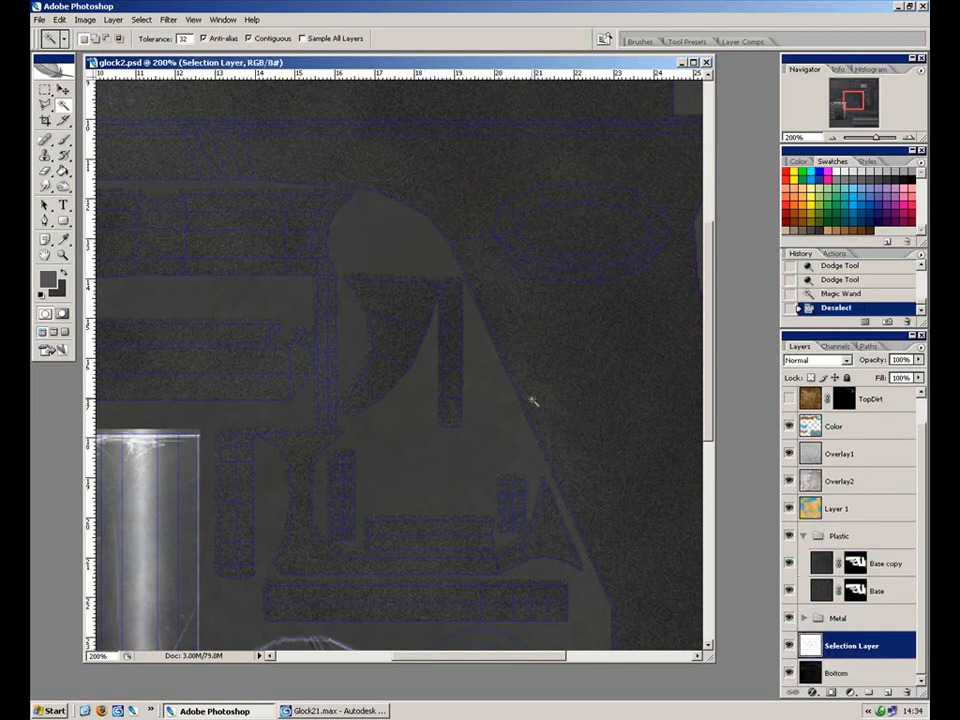
pyautogui.click(571, 356)
pyautogui.hotkey('ctrl', '-')
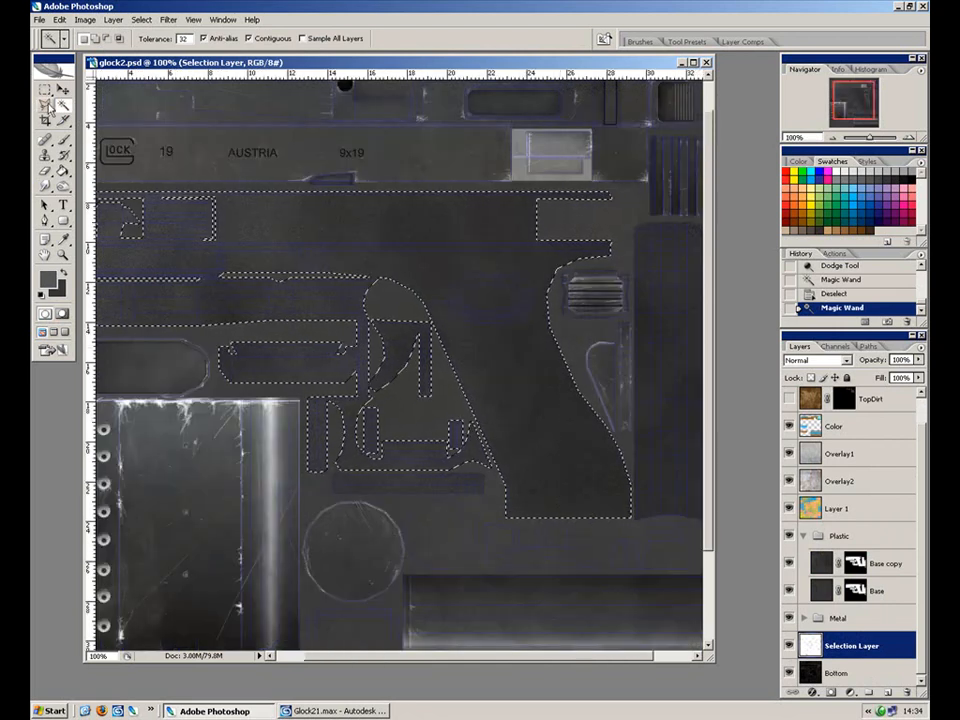
# Subtract the trigger guard pieces and small parts beside the grip from the selection using the Polygonal Lasso.
pyautogui.press('l')
pyautogui.hotkey('ctrl', '+')
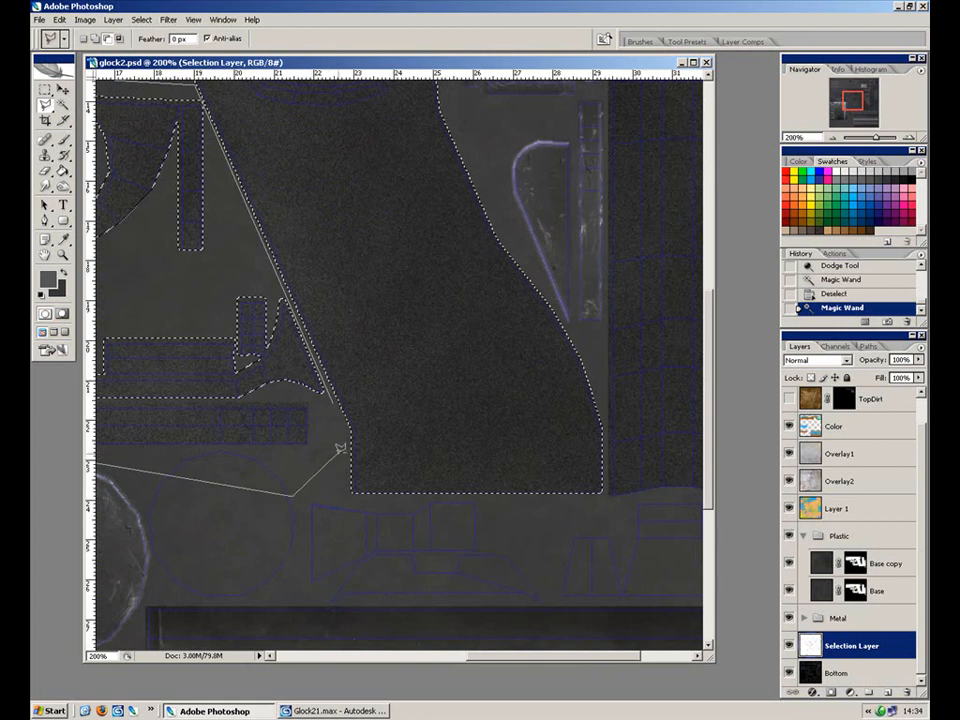
pyautogui.doubleClick(340, 447)
pyautogui.moveTo(394, 375)
pyautogui.mouseDown()
pyautogui.moveTo(354, 407)
pyautogui.moveTo(311, 392)
pyautogui.moveTo(512, 484)
pyautogui.mouseUp()
pyautogui.moveTo(253, 442); pyautogui.dragTo(429, 456)
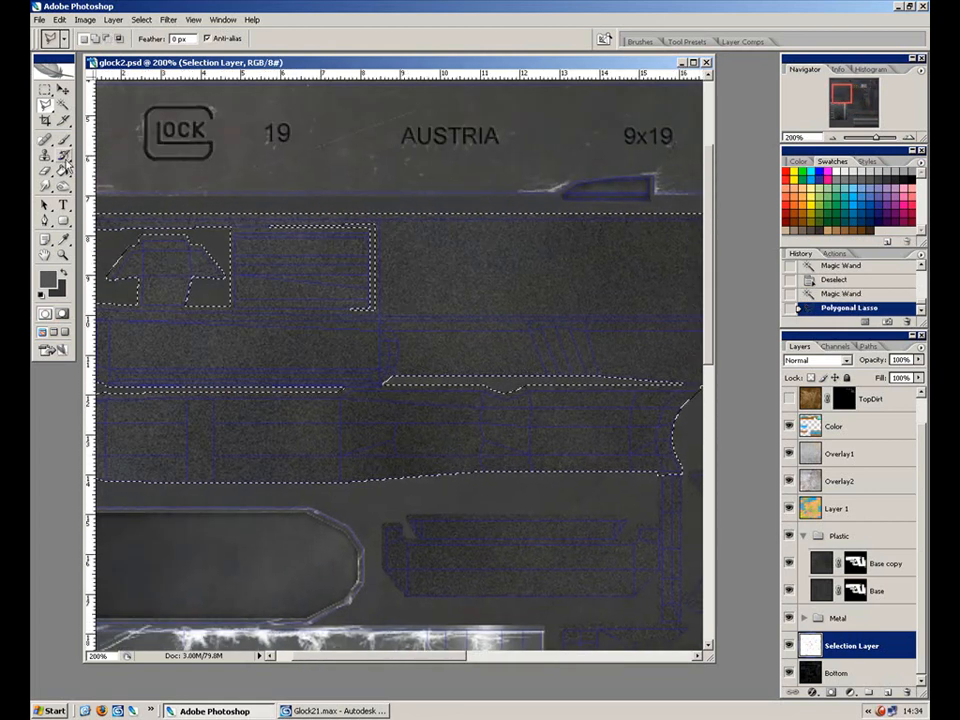
# Subtract the upper band of the frame from the selection using the Rectangular Marquee, and activate the Burn tool.
pyautogui.moveTo(63, 186); pyautogui.dragTo(103, 197)
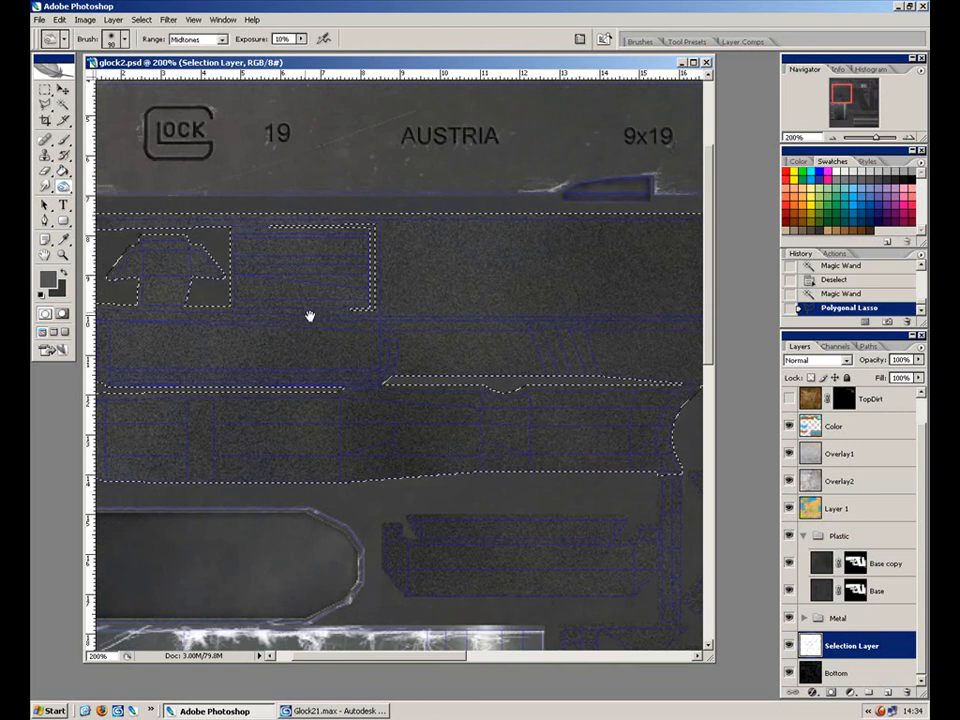
pyautogui.moveTo(302, 305); pyautogui.dragTo(357, 323)
pyautogui.press('m')
pyautogui.moveTo(108, 193); pyautogui.dragTo(545, 335)
pyautogui.moveTo(422, 276); pyautogui.dragTo(720, 277)
pyautogui.click(64, 188)
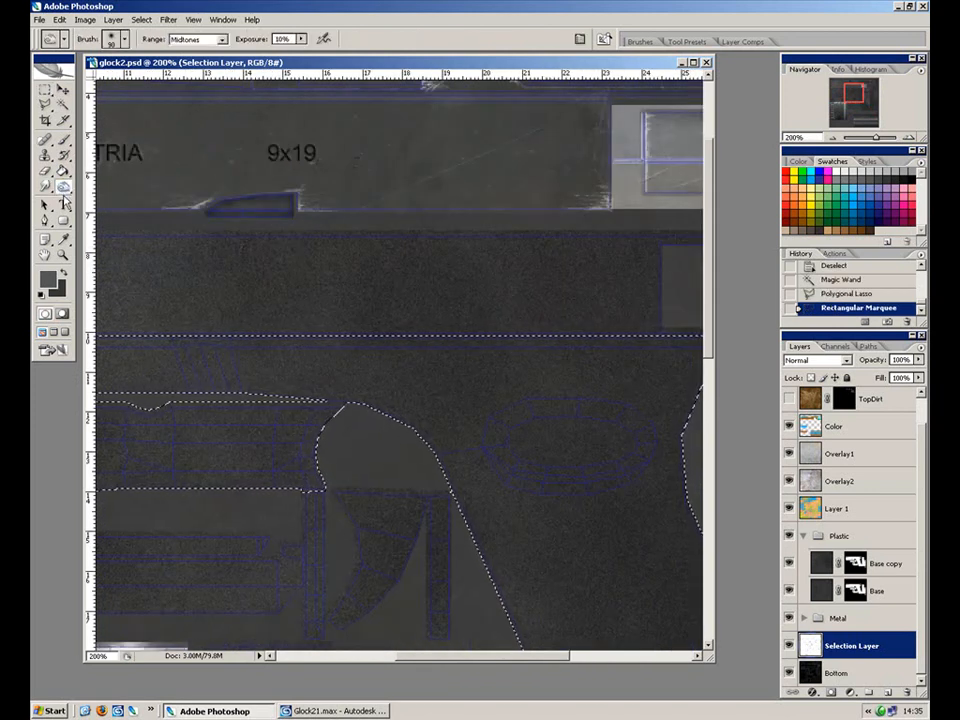
# Enlarge the Burn brush to 125 and burn across the bottom of the selected grip.
pyautogui.moveTo(544, 457); pyautogui.dragTo(403, 279)
pyautogui.moveTo(510, 373); pyautogui.dragTo(466, 326)
pyautogui.moveTo(541, 472); pyautogui.dragTo(476, 360)
pyautogui.press(']')
pyautogui.press(']')
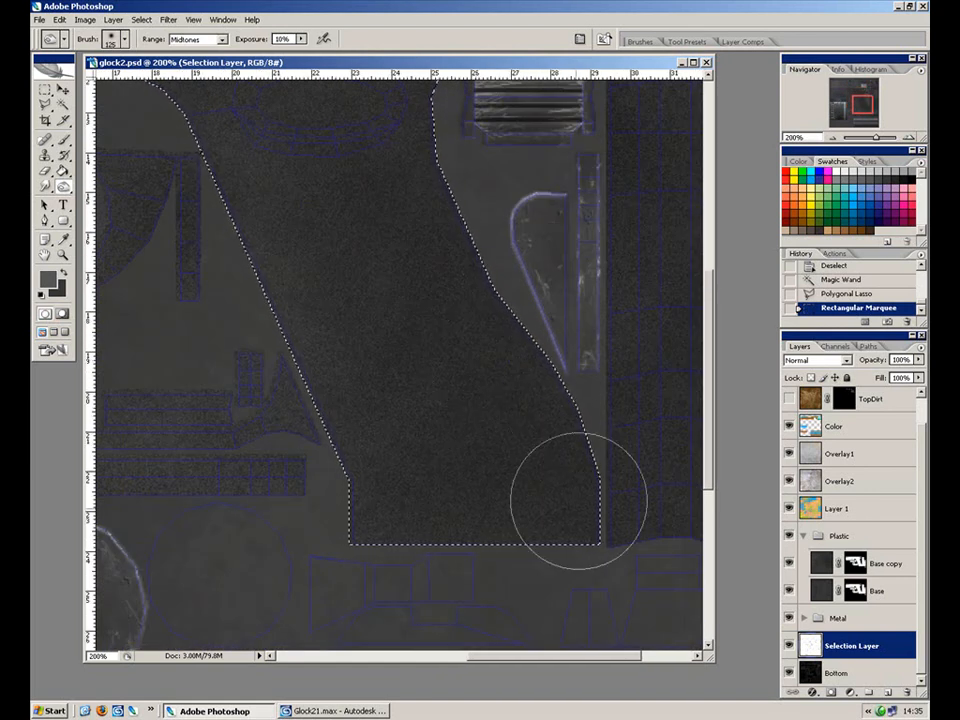
pyautogui.moveTo(615, 489); pyautogui.dragTo(271, 565)
pyautogui.moveTo(669, 421); pyautogui.dragTo(210, 531)
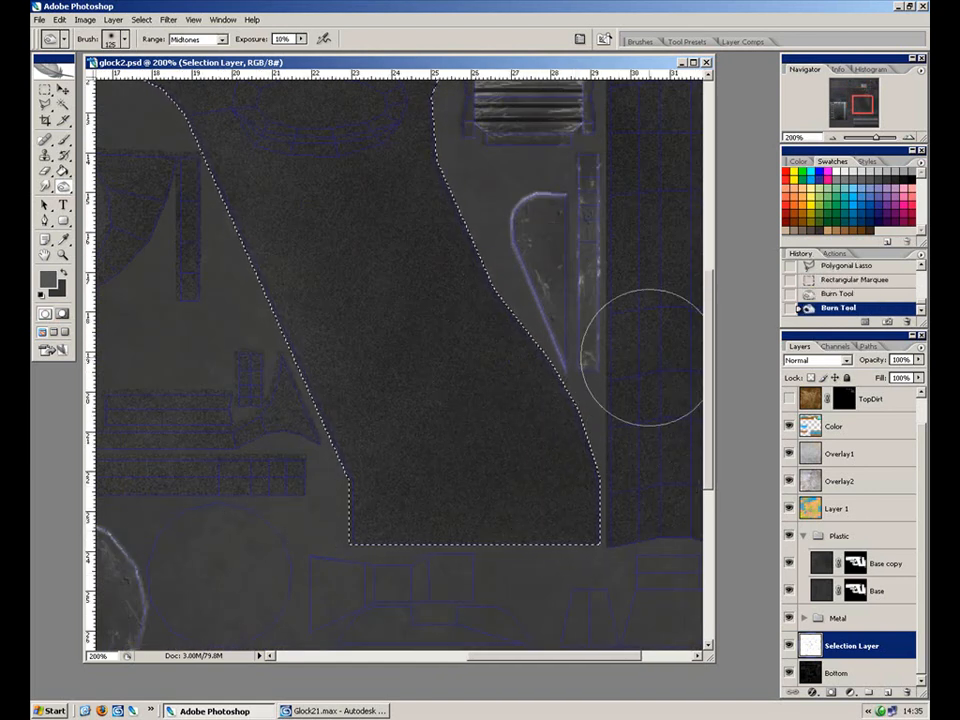
# Switch to the Base copy layer and burn the lower grip and its edges within the selection.
pyautogui.click(826, 565)
pyautogui.moveTo(140, 627); pyautogui.dragTo(112, 636)
pyautogui.moveTo(611, 405); pyautogui.dragTo(192, 536)
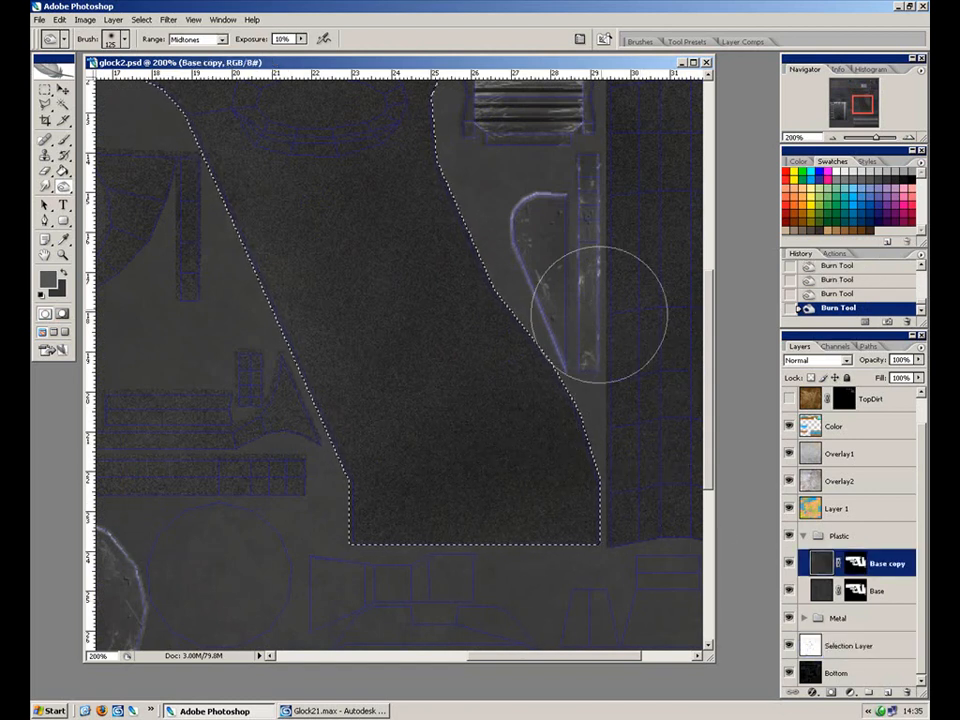
pyautogui.moveTo(568, 414)
pyautogui.mouseDown()
pyautogui.moveTo(493, 402)
pyautogui.moveTo(330, 448)
pyautogui.mouseUp()
pyautogui.press('space')
pyautogui.moveTo(451, 297); pyautogui.dragTo(518, 416)
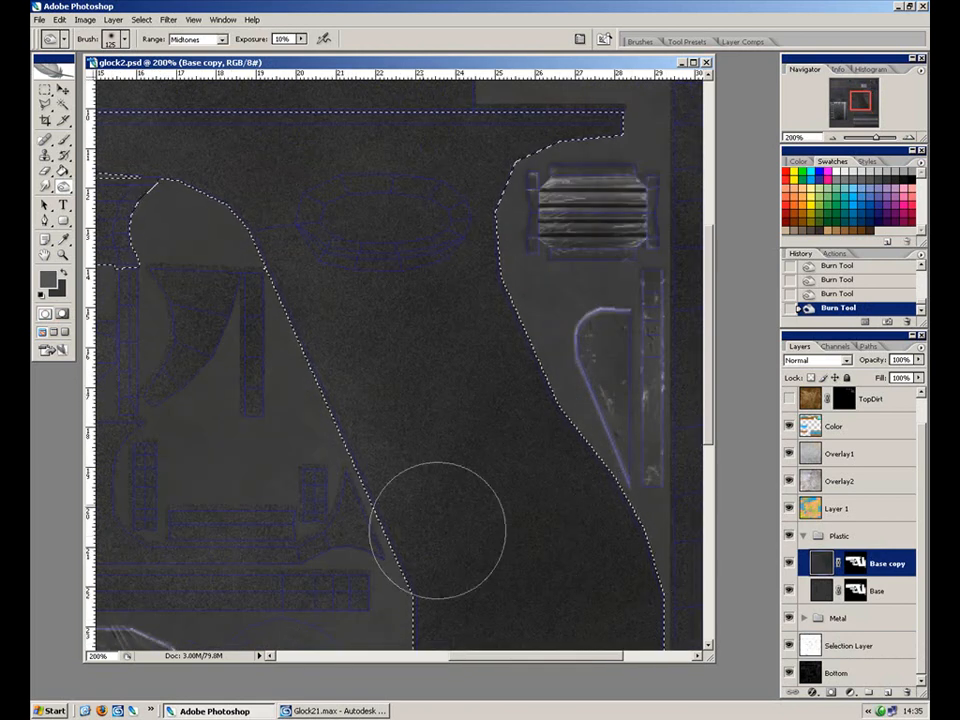
pyautogui.press('space')
pyautogui.moveTo(292, 427); pyautogui.dragTo(318, 584)
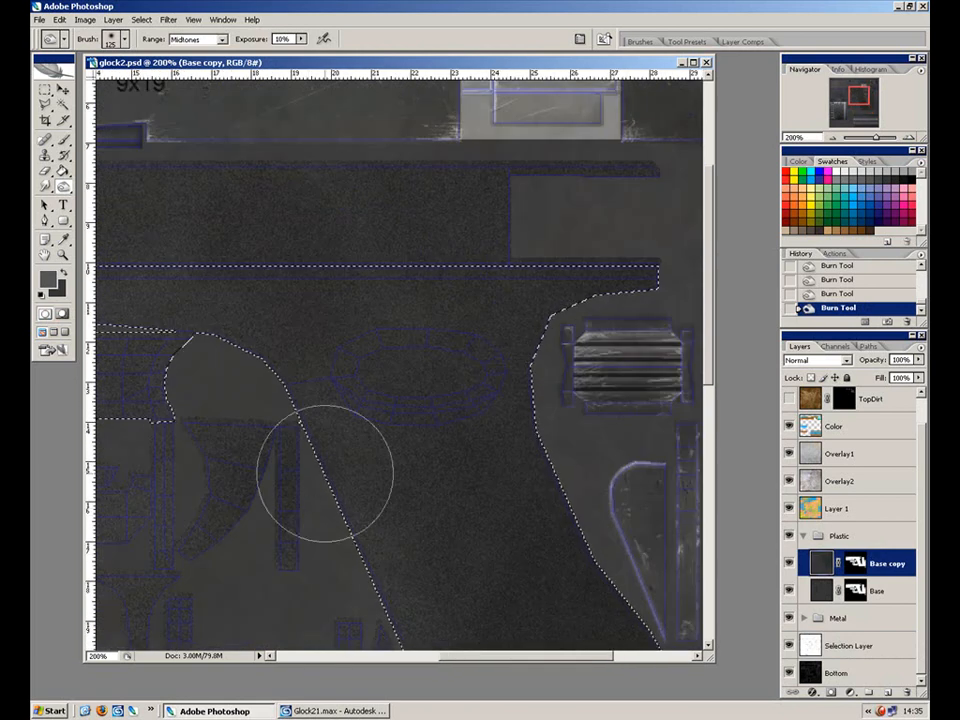
# Reduce the Burn brush to 30 and darken the plastic around the oval recess above the grip.
pyautogui.hotkey('ctrl', 'space')
pyautogui.click(398, 355)
pyautogui.click(401, 360)
pyautogui.press('[')
pyautogui.press('[')
pyautogui.press('[')
pyautogui.press('[')
pyautogui.press('[')
pyautogui.press('[')
pyautogui.press('[')
pyautogui.press('[')
pyautogui.press('[')
pyautogui.press('[')
pyautogui.press('[')
pyautogui.press('[')
pyautogui.press('[')
pyautogui.press('[')
pyautogui.press('[')
pyautogui.press(']')
pyautogui.press(']')
pyautogui.press(']')
pyautogui.press(']')
pyautogui.press(']')
pyautogui.press(']')
pyautogui.press(']')
pyautogui.hotkey('ctrl', '-')
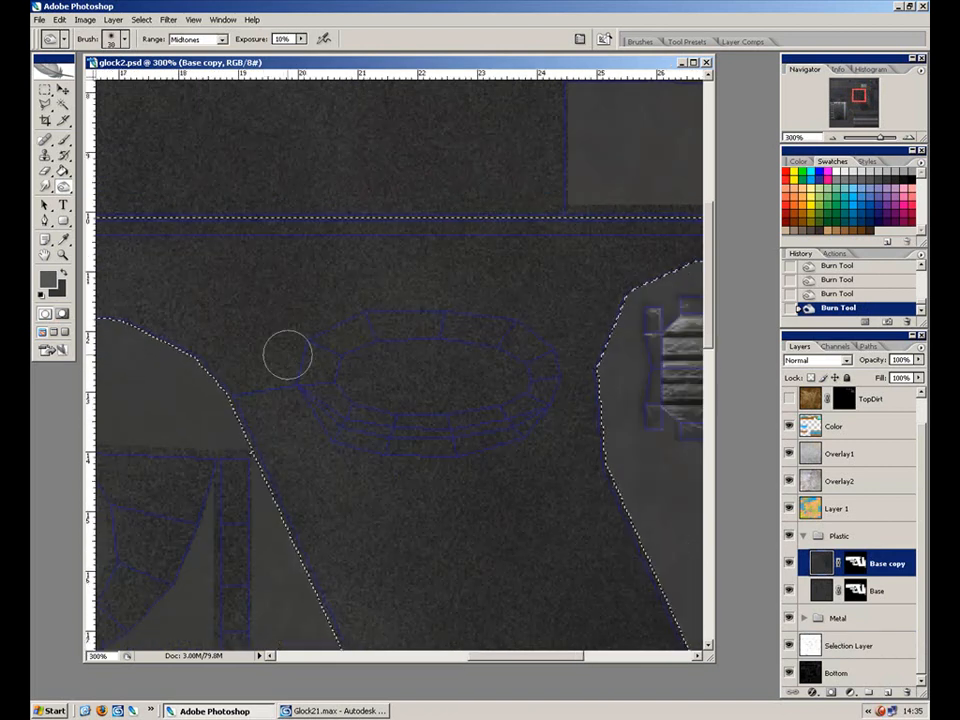
pyautogui.moveTo(296, 291); pyautogui.dragTo(544, 363)
pyautogui.moveTo(368, 349); pyautogui.dragTo(597, 353)
# Enlarge the Burn brush to 80 and burn shadows along the front frame section ahead of the trigger guard.
pyautogui.press(']')
pyautogui.press(']')
pyautogui.press(']')
pyautogui.hotkey('ctrl', '-')
pyautogui.hotkey('ctrl', '-')
pyautogui.hotkey('ctrl', '-')
pyautogui.press(']')
pyautogui.press(']')
pyautogui.moveTo(417, 363); pyautogui.dragTo(75, 374)
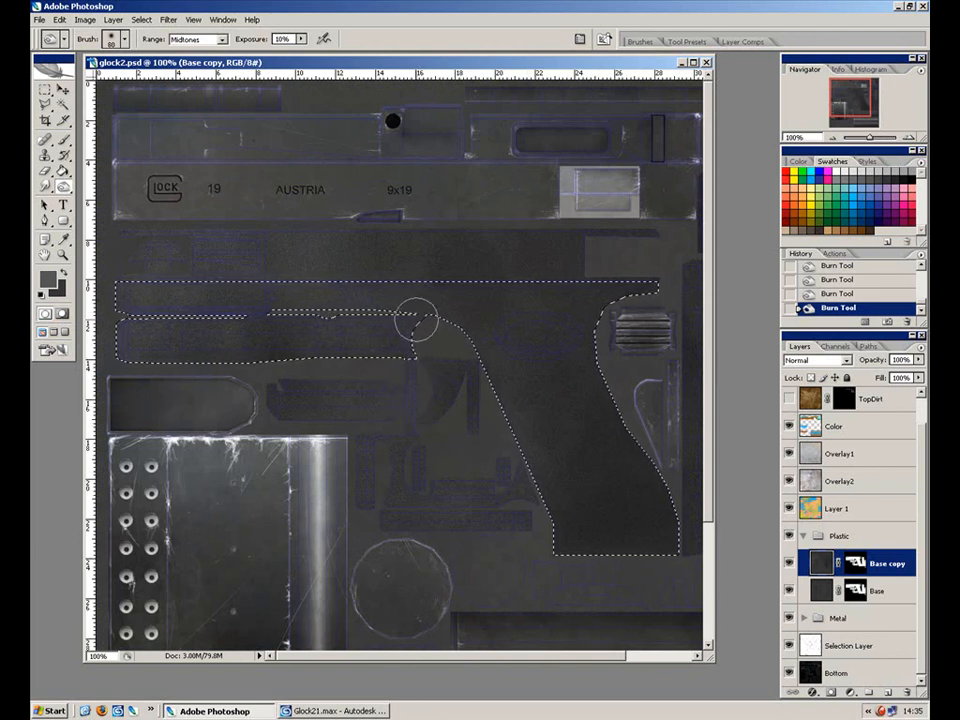
pyautogui.hotkey('ctrl', '+')
pyautogui.moveTo(386, 332); pyautogui.dragTo(621, 430)
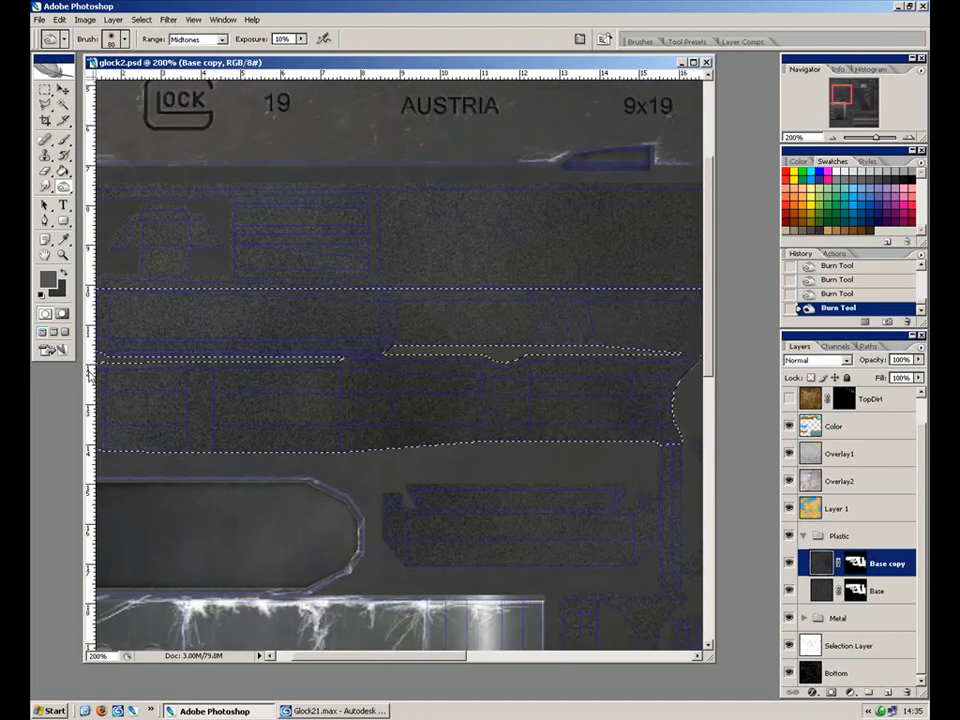
pyautogui.moveTo(365, 363); pyautogui.dragTo(420, 405)
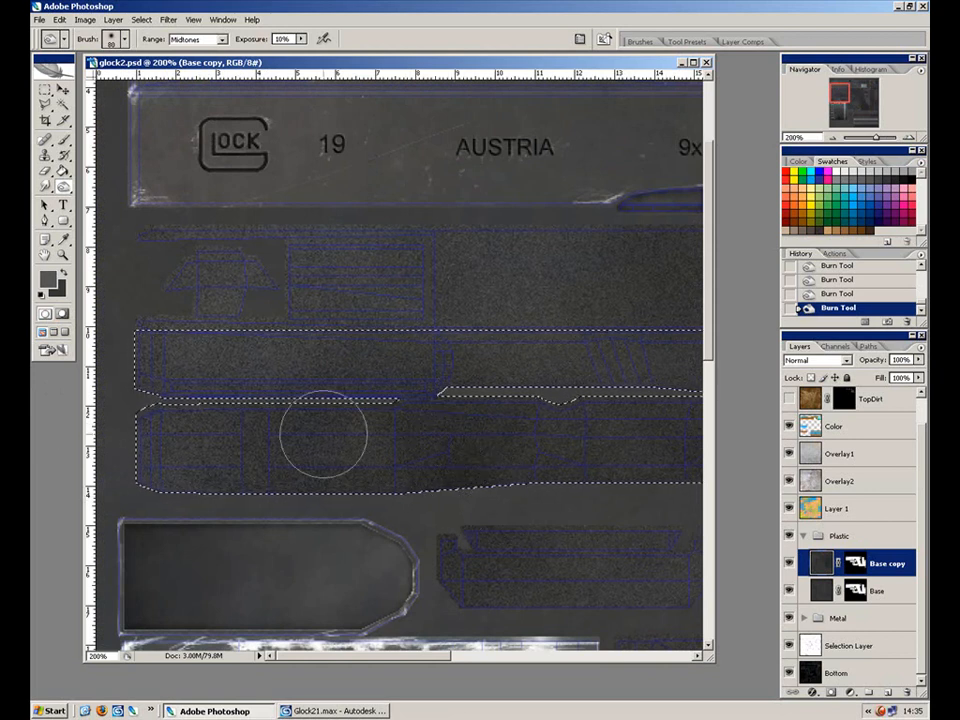
pyautogui.moveTo(560, 407); pyautogui.dragTo(340, 412)
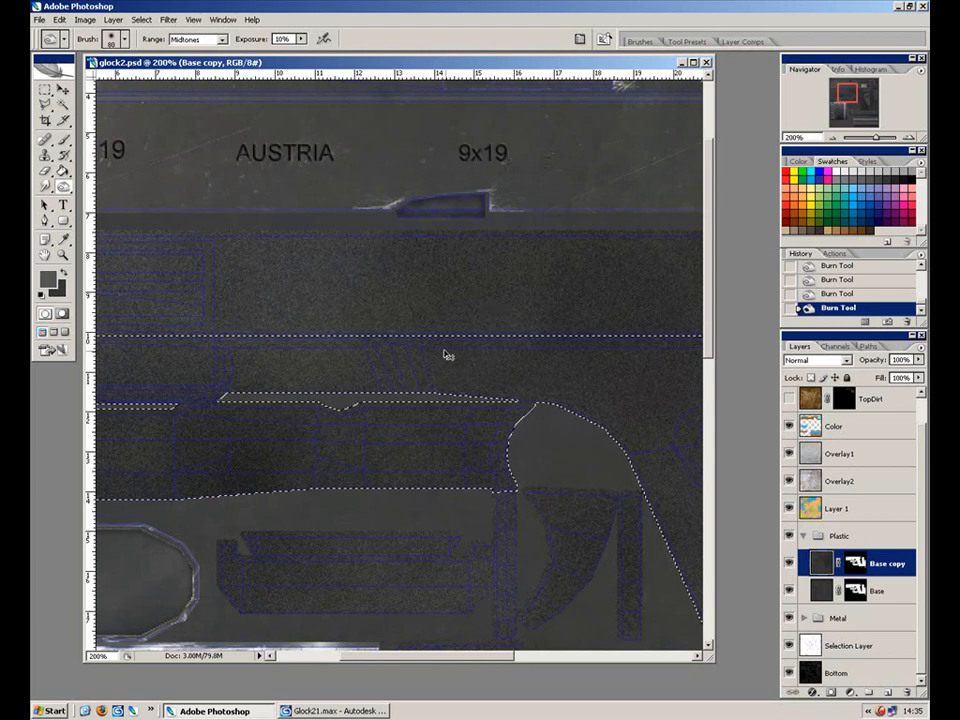
# Clear the frame selection and select the narrow slot strip on the front frame with the Rectangular Marquee.
pyautogui.hotkey('ctrl', '+')
pyautogui.click(46, 106)
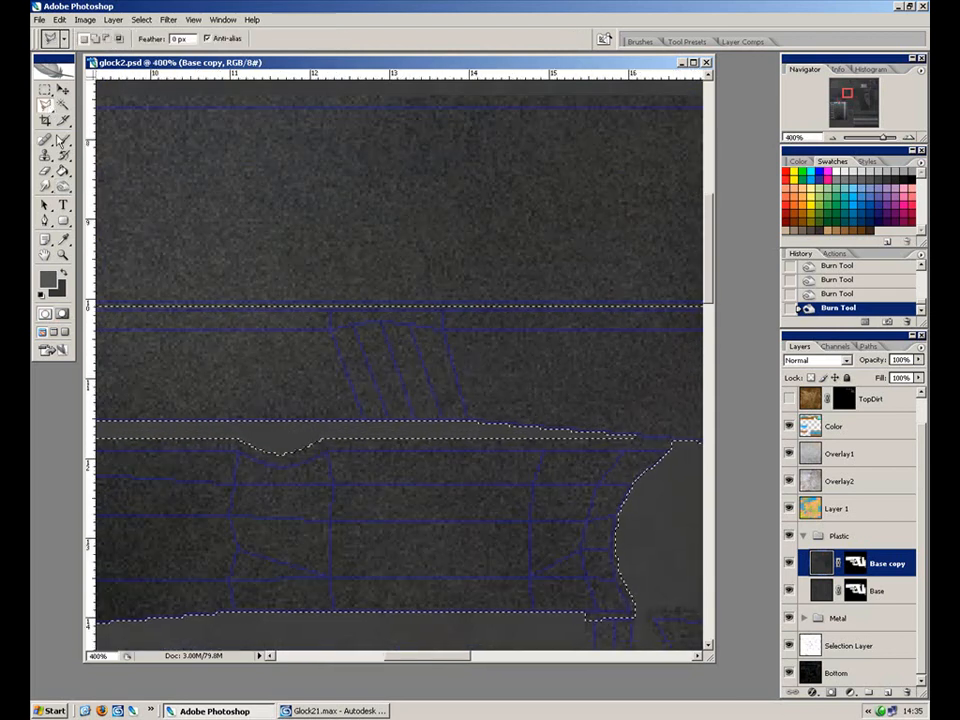
pyautogui.hscroll(-6, 579, 360)
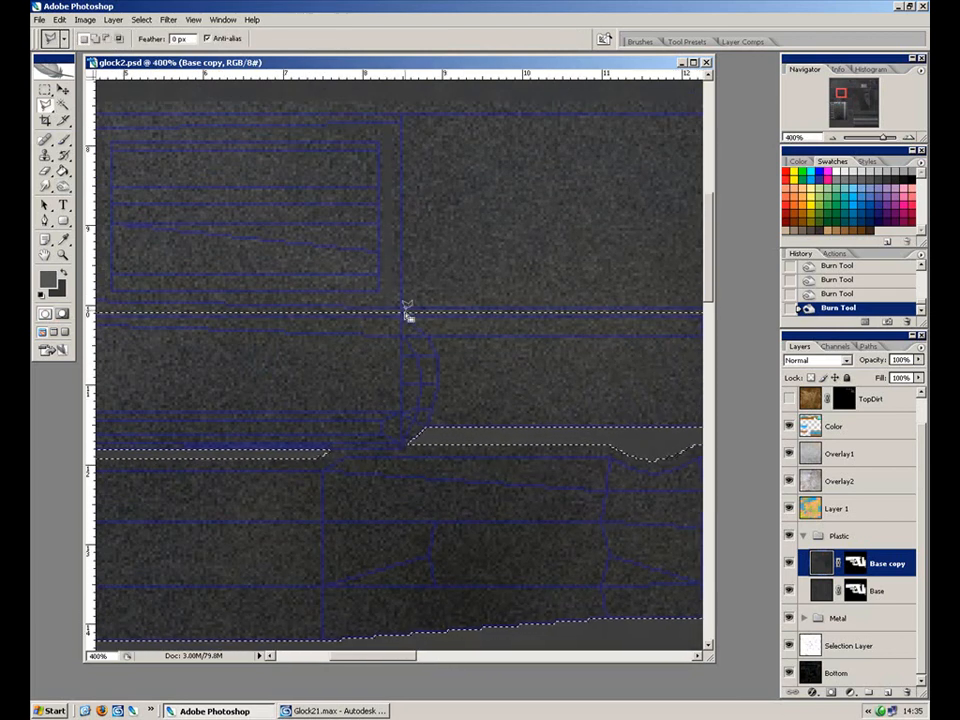
pyautogui.hotkey('ctrl', 'd')
pyautogui.moveTo(359, 361); pyautogui.dragTo(634, 324)
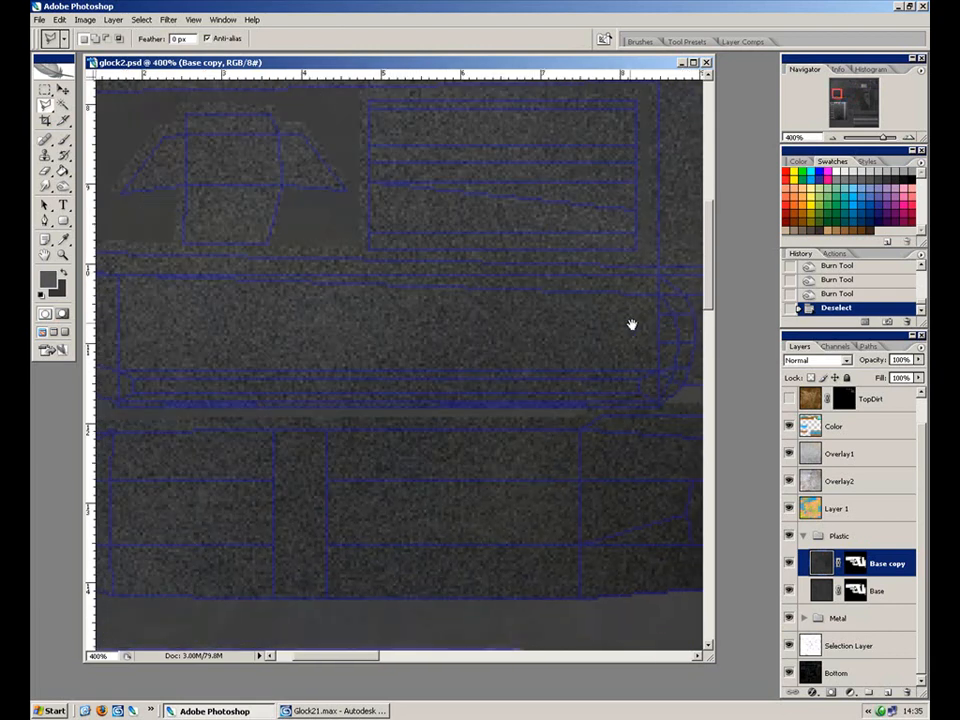
pyautogui.click(45, 89)
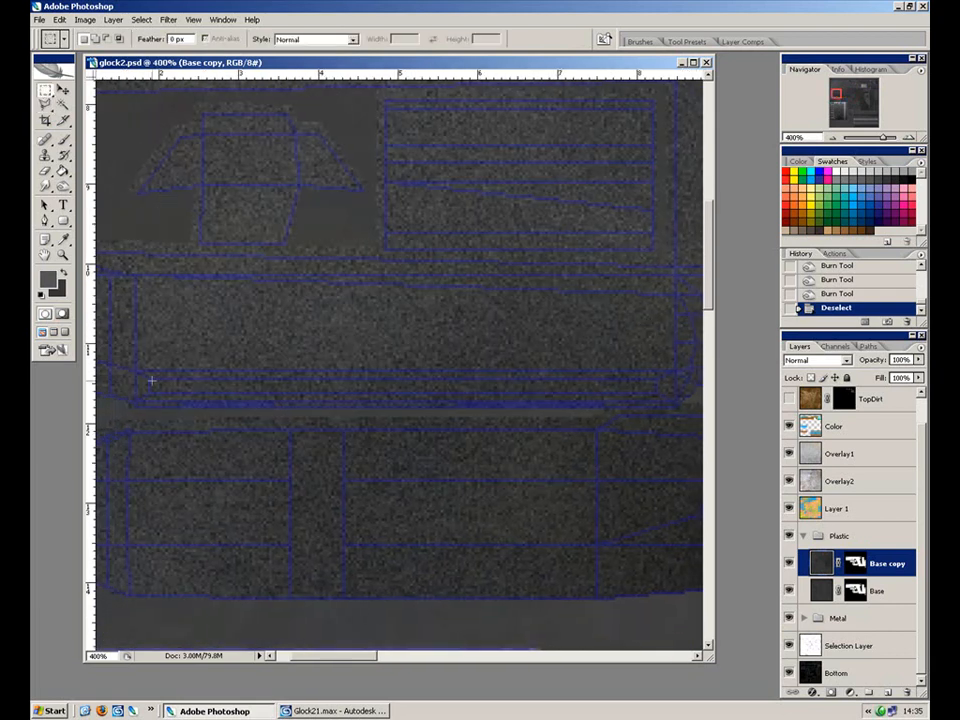
pyautogui.moveTo(416, 388); pyautogui.dragTo(659, 391)
# Burn the selected slot strip nearly black at 60% exposure.
pyautogui.click(64, 187)
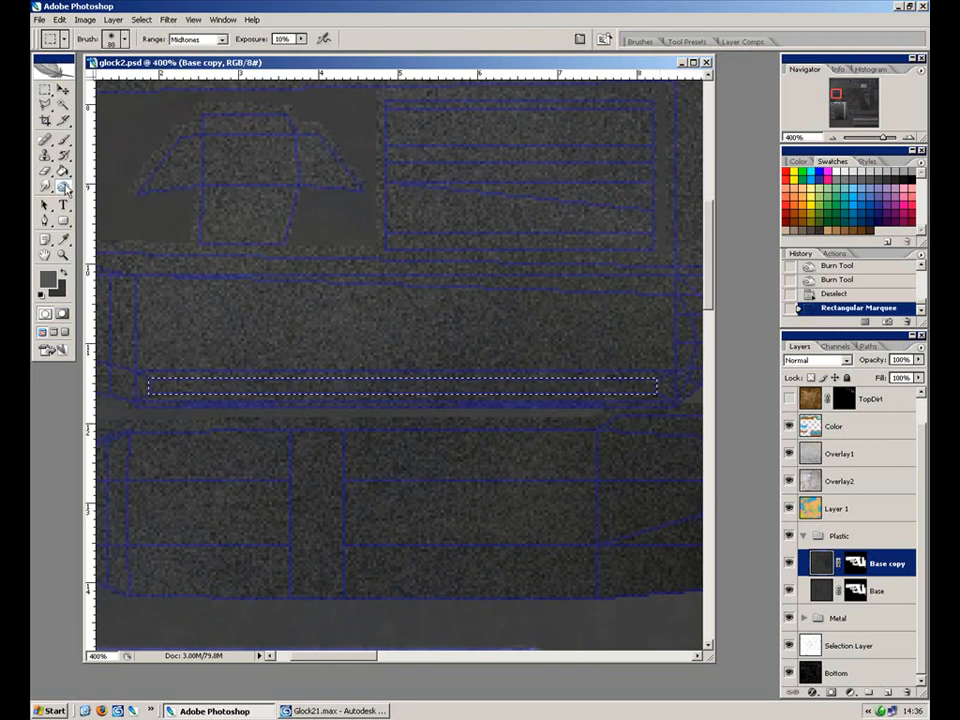
pyautogui.click(114, 202)
pyautogui.press('6')
pyautogui.moveTo(205, 354)
pyautogui.mouseDown()
pyautogui.moveTo(262, 325)
pyautogui.moveTo(650, 333)
pyautogui.mouseUp()
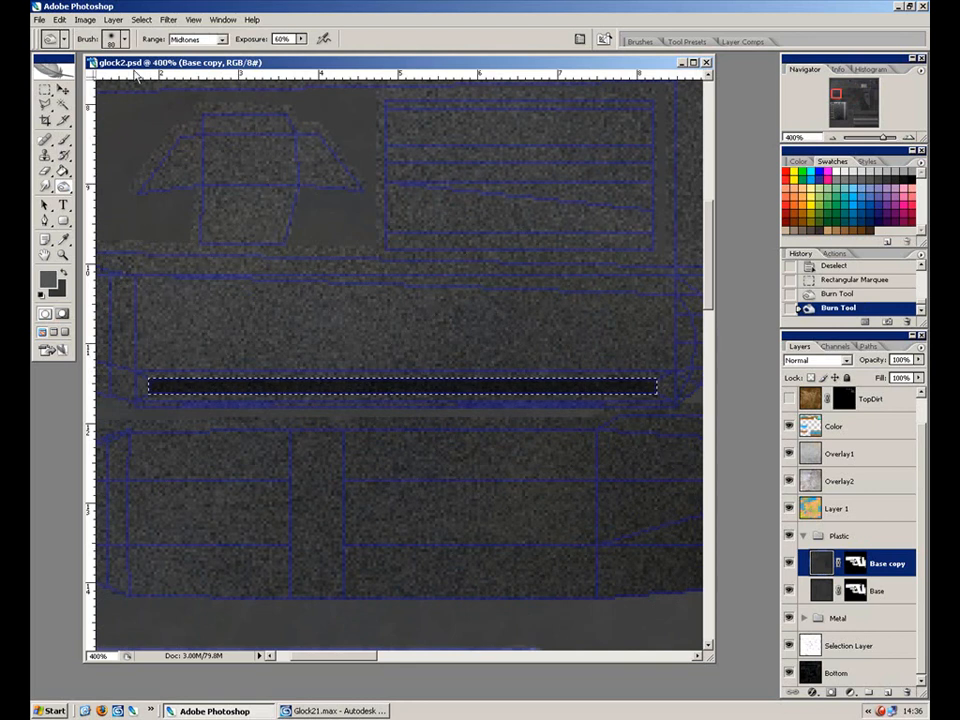
# Select a slightly larger rectangle around the dark slot and burn its border at 20% exposure with the selection edges hidden.
pyautogui.click(46, 90)
pyautogui.click(139, 376)
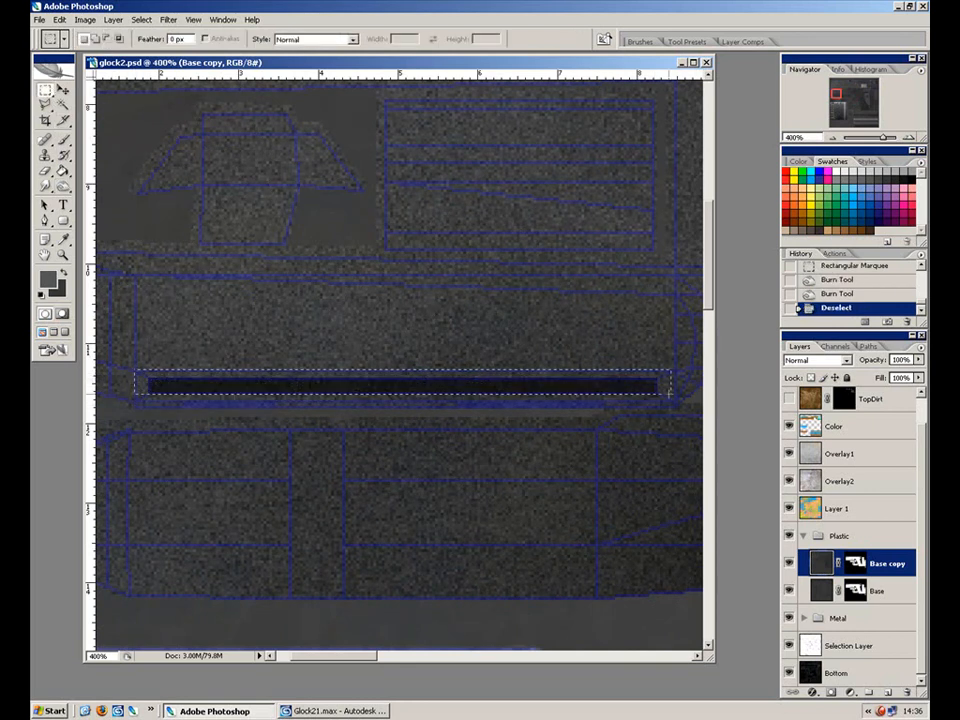
pyautogui.moveTo(674, 399); pyautogui.dragTo(674, 397)
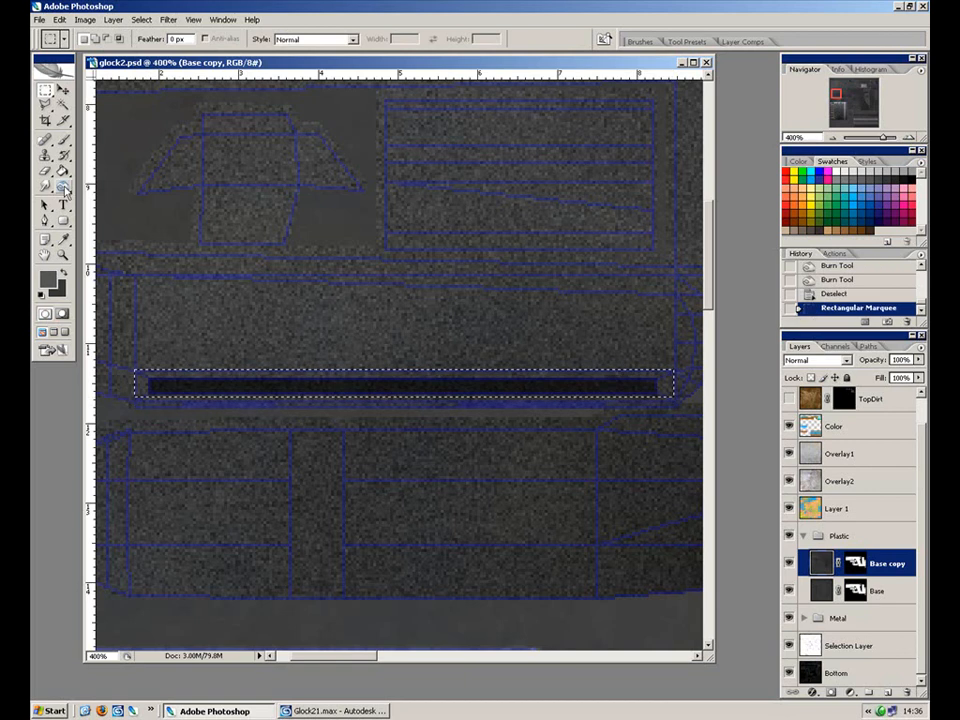
pyautogui.click(63, 187)
pyautogui.press('2')
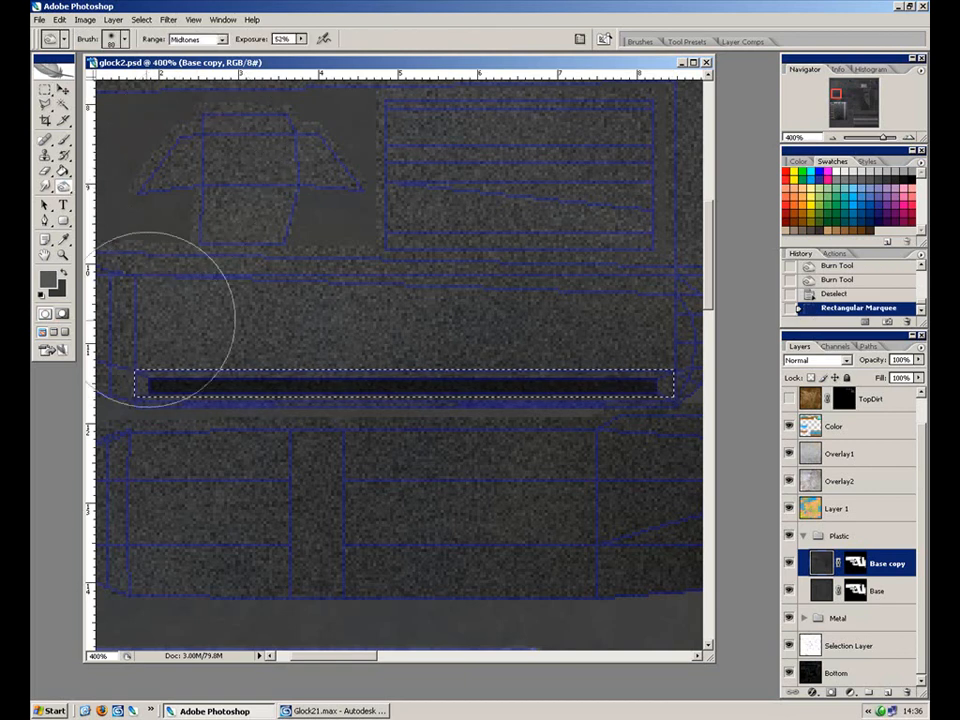
pyautogui.moveTo(210, 240)
pyautogui.mouseDown()
pyautogui.moveTo(330, 298)
pyautogui.moveTo(330, 377)
pyautogui.moveTo(577, 303)
pyautogui.moveTo(600, 385)
pyautogui.mouseUp()
pyautogui.hotkey('ctrl', 'h')
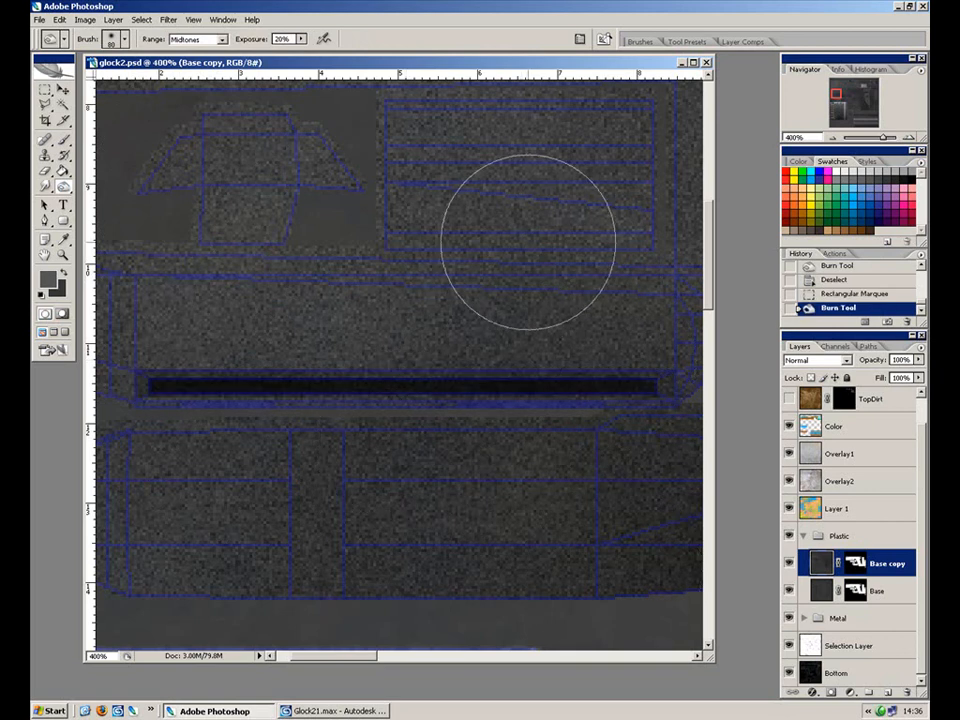
pyautogui.moveTo(150, 364); pyautogui.dragTo(664, 439)
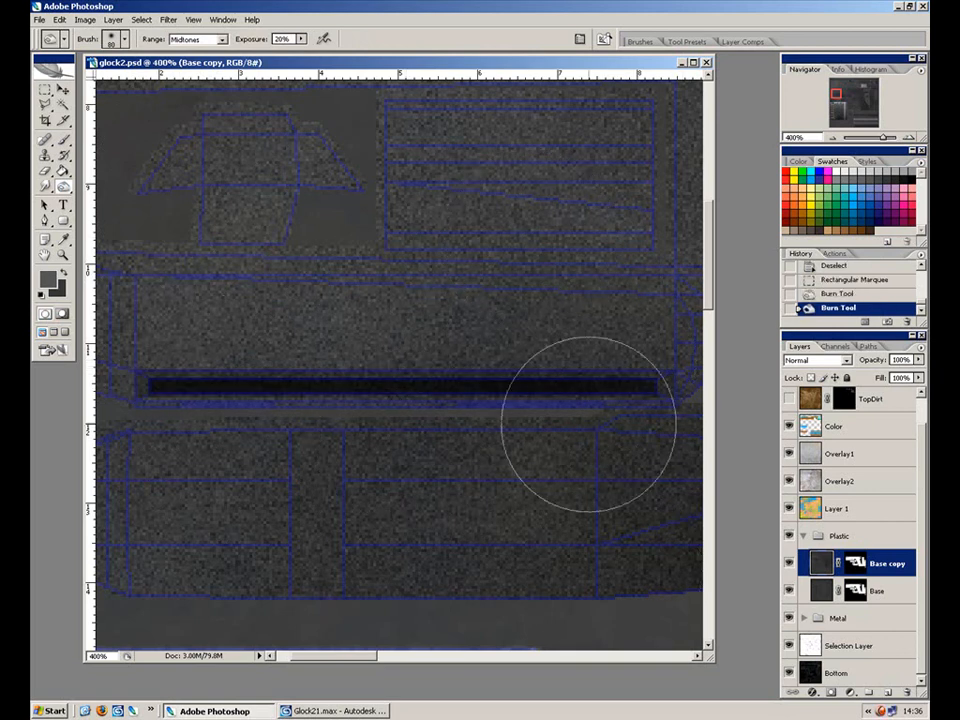
# Invert the selection, hide its edges, and dodge the slot's upper rim with a size 3 Dodge brush, Highlights range, 20% exposure.
pyautogui.hotkey('ctrl', 'shift', 'i')
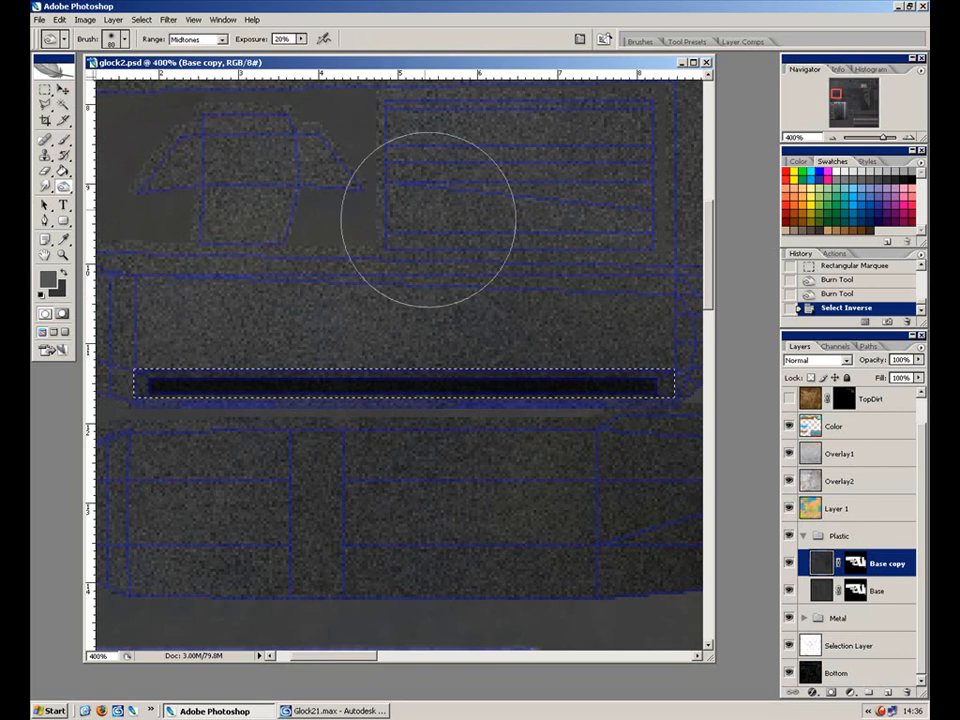
pyautogui.click(63, 186)
pyautogui.click(112, 184)
pyautogui.press('2')
pyautogui.hotkey('ctrl', 'h')
pyautogui.press('[')
pyautogui.press('[')
pyautogui.press('[')
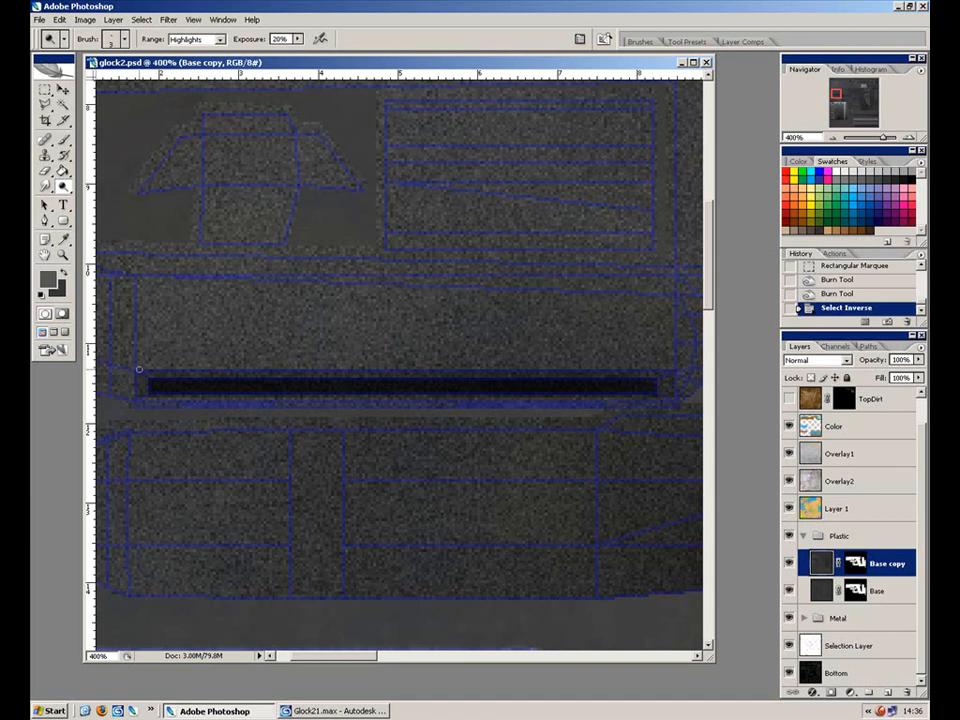
pyautogui.moveTo(527, 371); pyautogui.dragTo(645, 371)
# Hide the Guide layer, dodge the slot's upper rim again, and undo the stray stroke.
pyautogui.scroll(1, 926, 462)
pyautogui.click(787, 402)
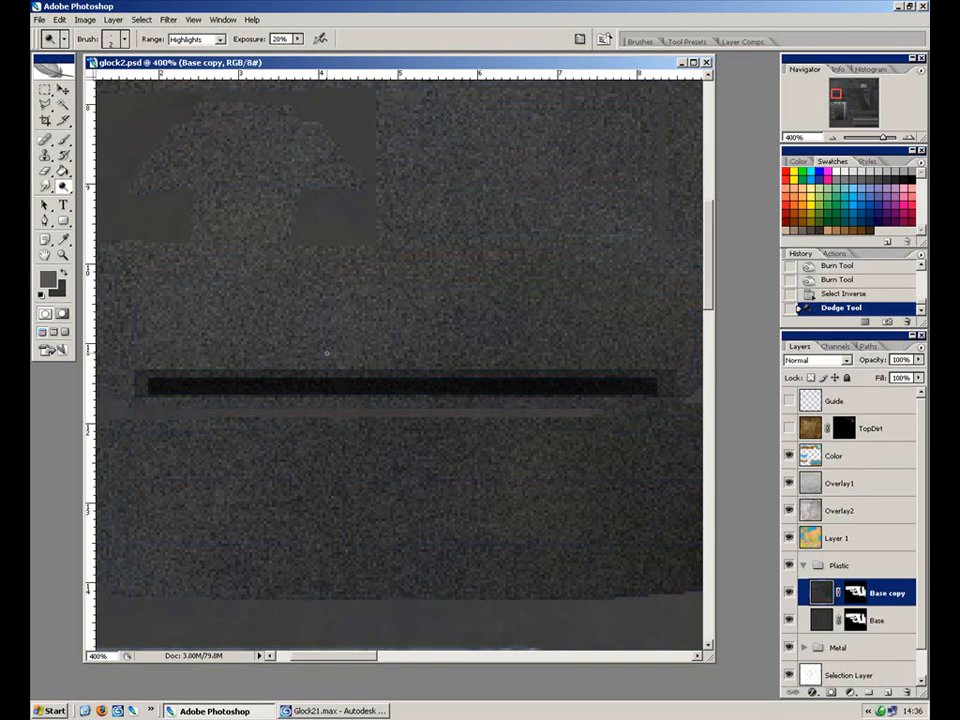
pyautogui.moveTo(133, 370); pyautogui.dragTo(645, 371)
pyautogui.moveTo(295, 377); pyautogui.dragTo(355, 367)
pyautogui.hotkey('ctrl', 'z')
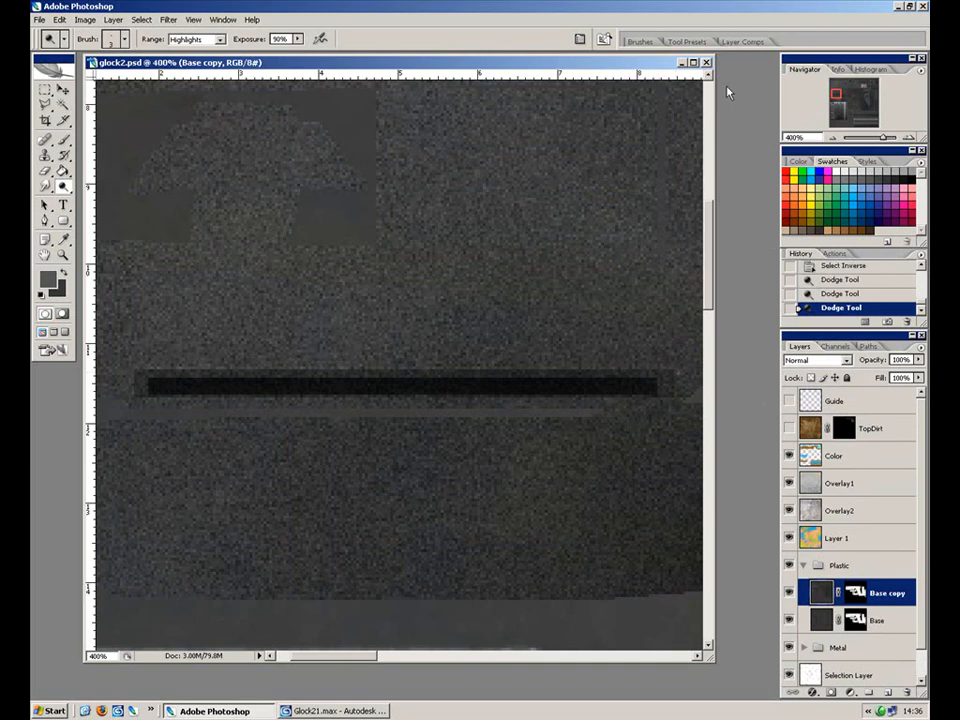
# Turn on Scattering for the Dodge brush and highlight the slot's rim at 90% and 80% exposure.
pyautogui.click(640, 41)
pyautogui.click(635, 103)
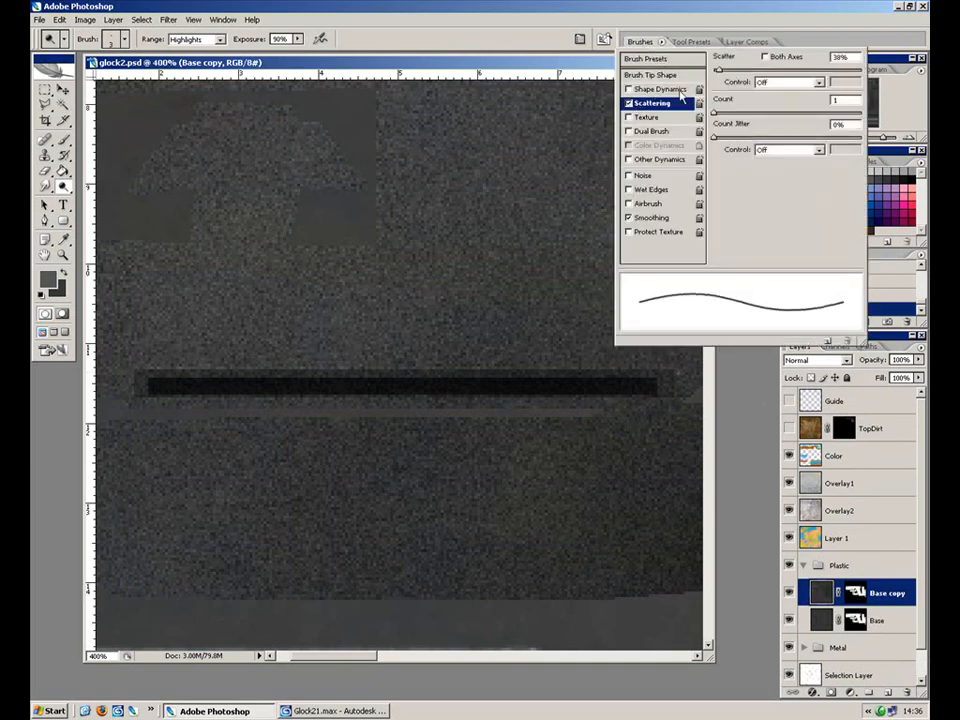
pyautogui.click(683, 22)
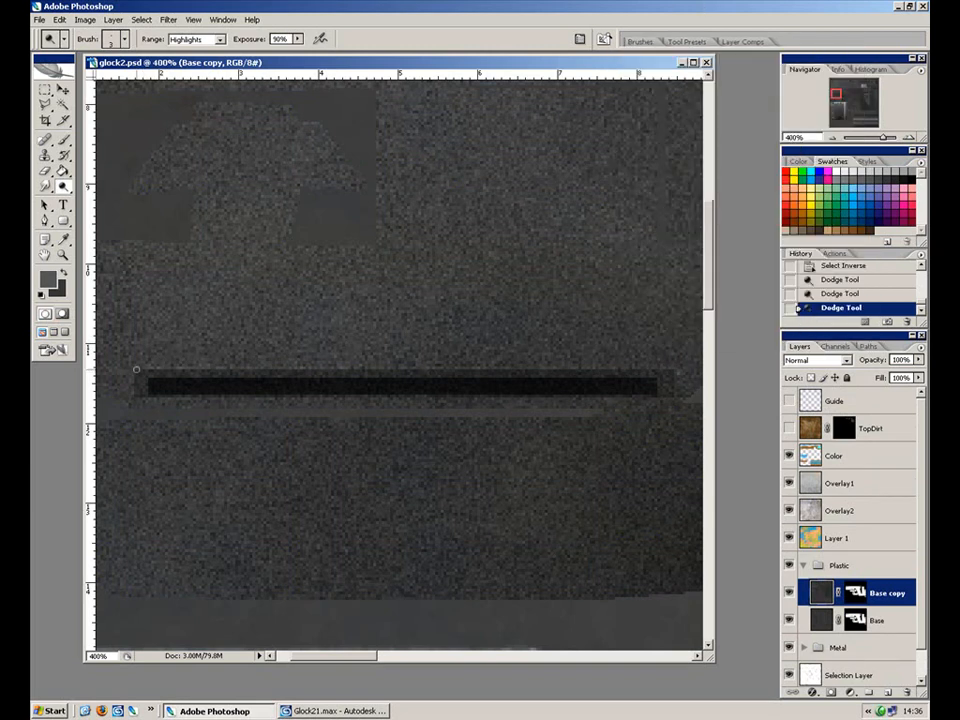
pyautogui.moveTo(228, 364); pyautogui.dragTo(699, 371)
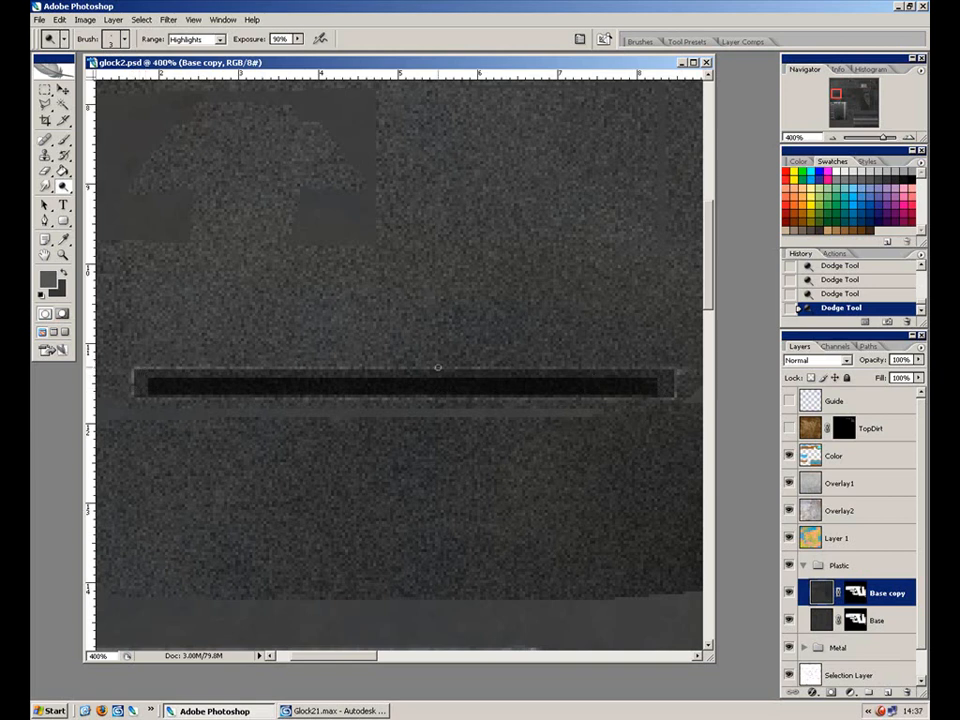
pyautogui.press('8')
pyautogui.moveTo(188, 366)
pyautogui.mouseDown()
pyautogui.moveTo(658, 377)
pyautogui.moveTo(617, 369)
pyautogui.mouseUp()
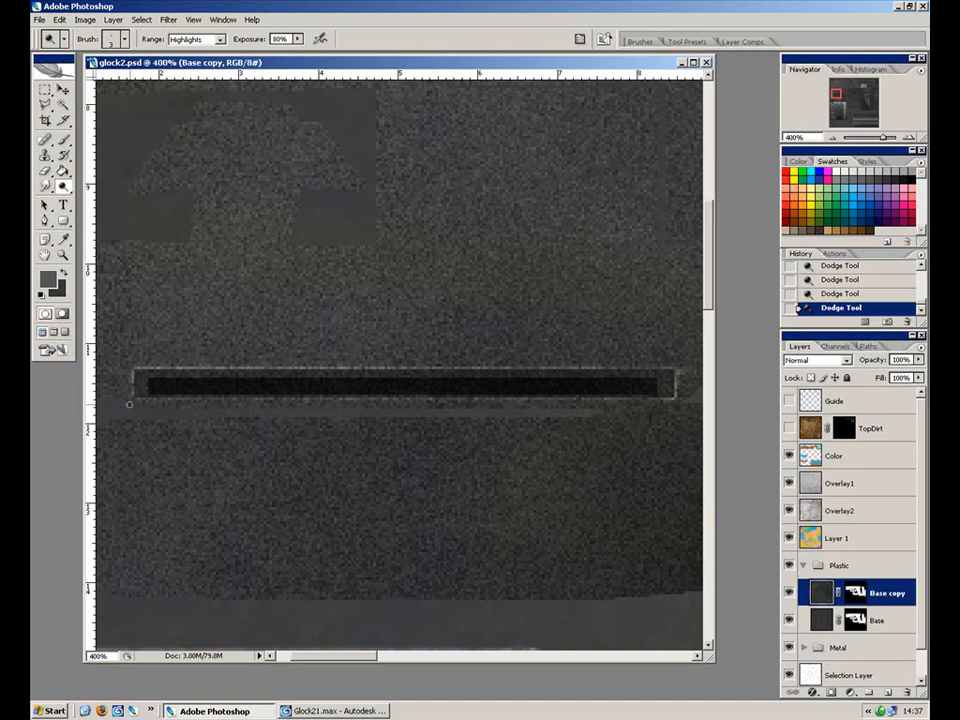
# Show the Guide layer and dodge a thin straight highlight along the frame's long horizontal seam above the slot.
pyautogui.click(788, 401)
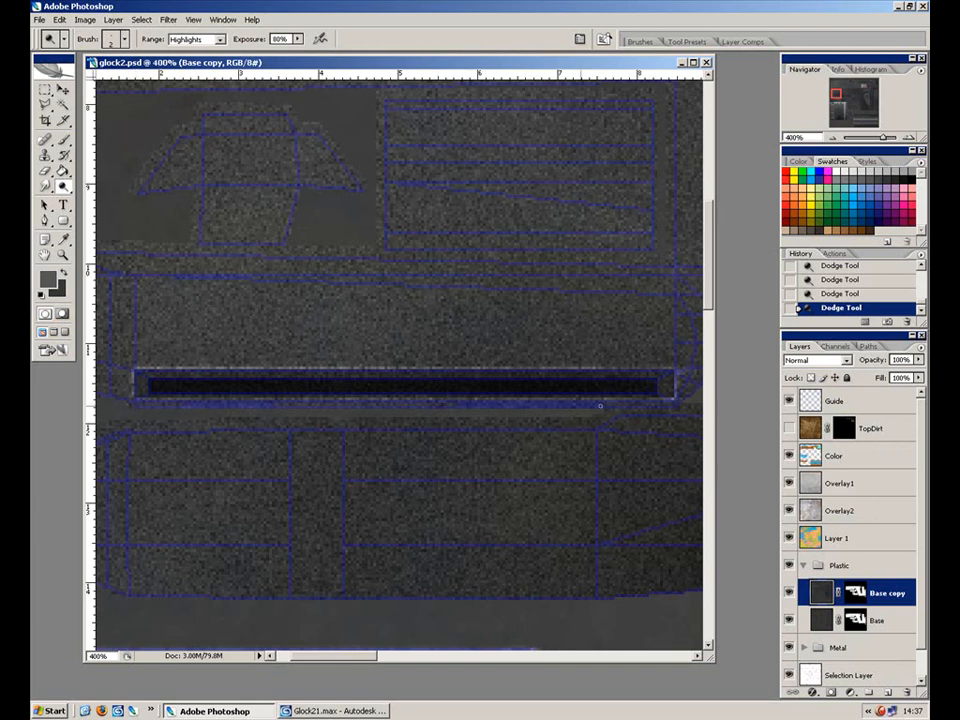
pyautogui.moveTo(254, 304); pyautogui.dragTo(335, 351)
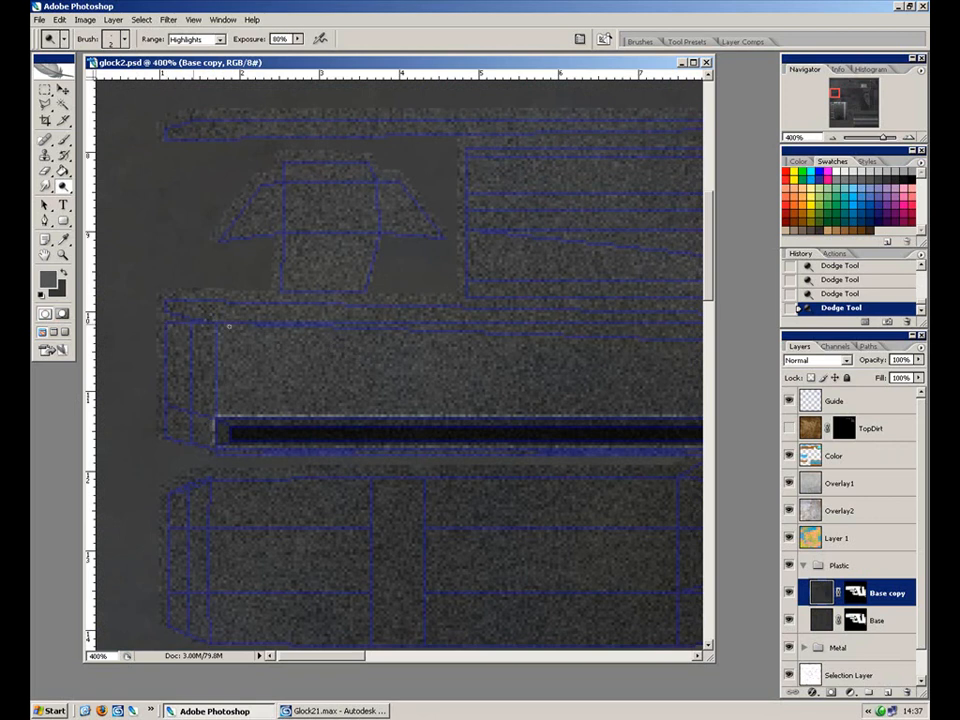
pyautogui.moveTo(606, 362); pyautogui.dragTo(110, 394)
pyautogui.moveTo(590, 406); pyautogui.dragTo(266, 403)
pyautogui.moveTo(549, 385); pyautogui.dragTo(251, 404)
pyautogui.moveTo(598, 391); pyautogui.dragTo(243, 380)
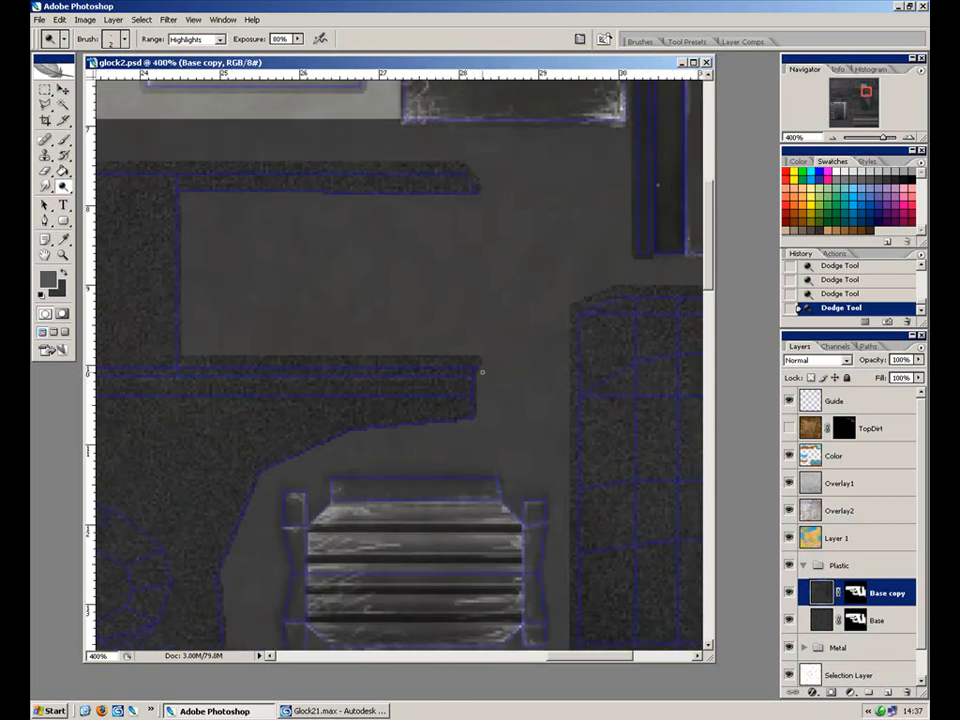
# Hide the Guide layer and strengthen the seam highlight with further Dodge strokes along the frame's full length.
pyautogui.hotkey('ctrl', '-')
pyautogui.click(789, 401)
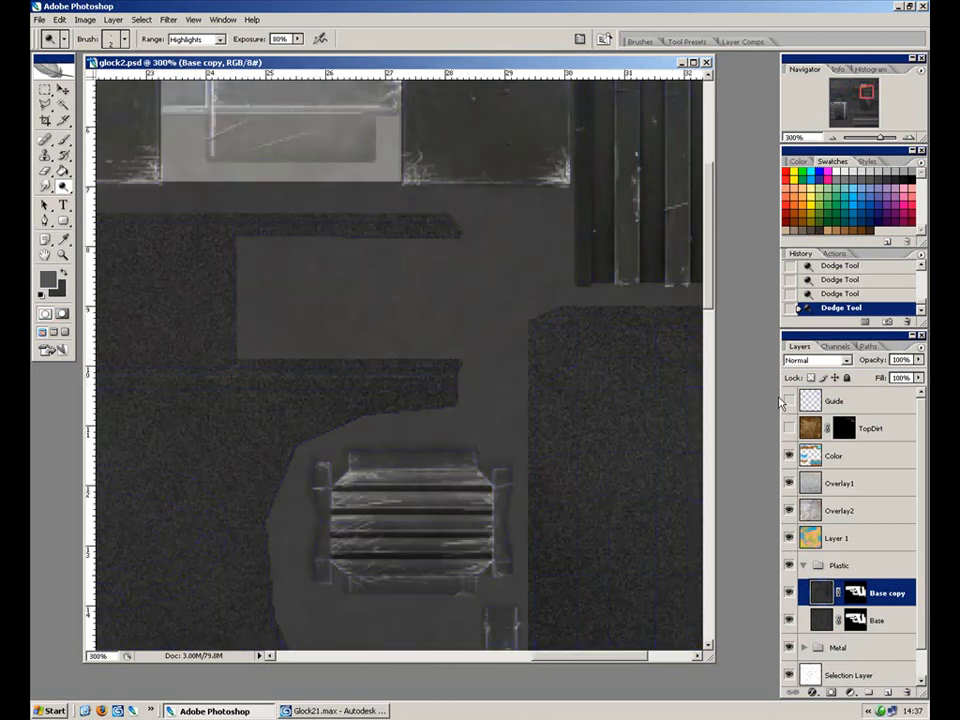
pyautogui.moveTo(369, 360); pyautogui.dragTo(504, 407)
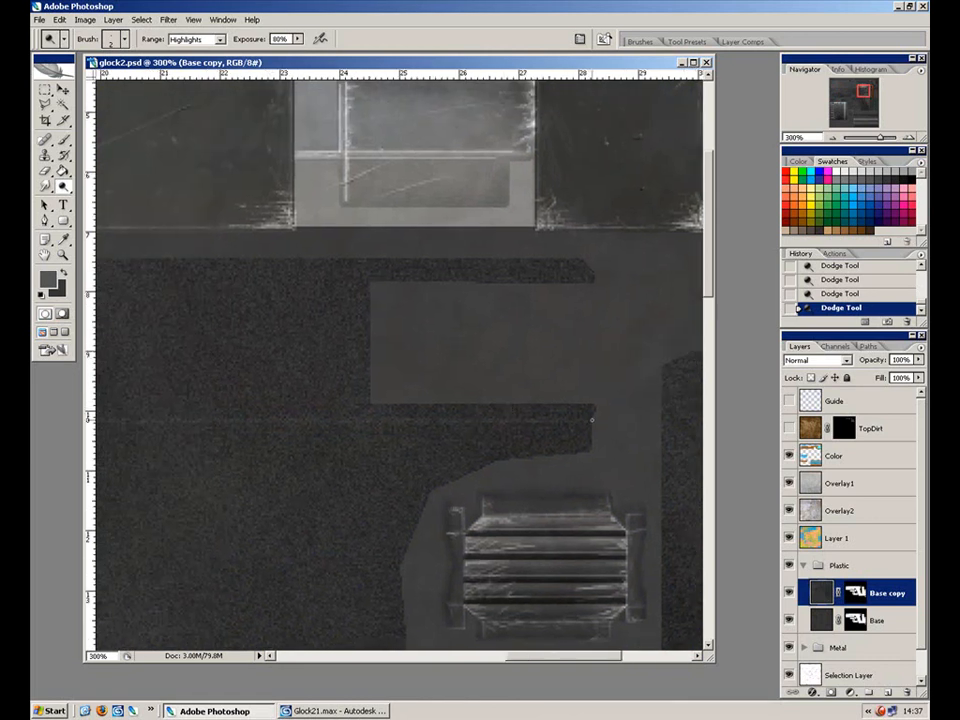
pyautogui.moveTo(174, 427); pyautogui.dragTo(595, 414)
pyautogui.moveTo(293, 418); pyautogui.dragTo(655, 427)
pyautogui.keyDown('shift'); pyautogui.click(158, 424); pyautogui.keyUp('shift')
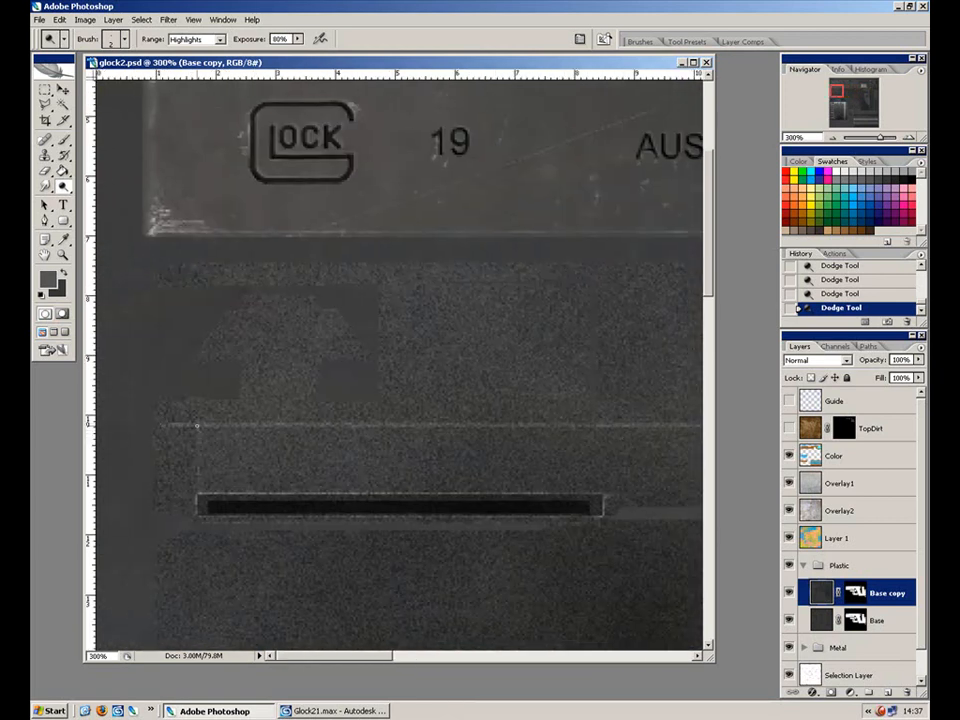
# Dodge thin vertical highlights along the three crosswise seams of the frame's underside panel below the slot, with the Guide layer hidden.
pyautogui.moveTo(424, 528); pyautogui.dragTo(587, 325)
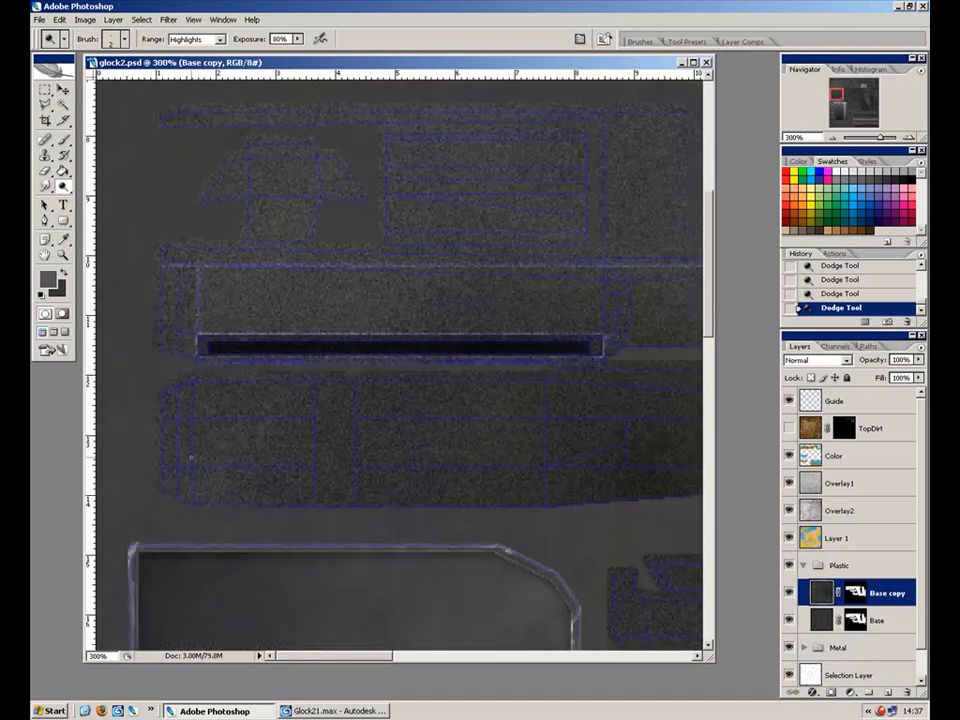
pyautogui.hotkey('ctrl', '+')
pyautogui.moveTo(207, 417); pyautogui.dragTo(306, 361)
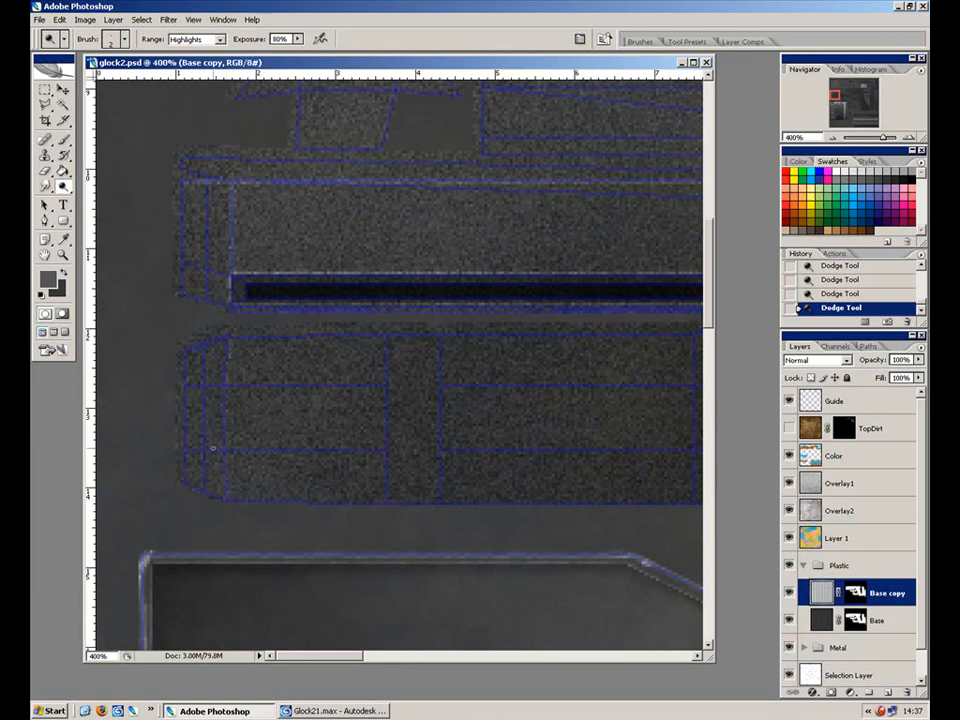
pyautogui.moveTo(291, 336); pyautogui.dragTo(329, 327)
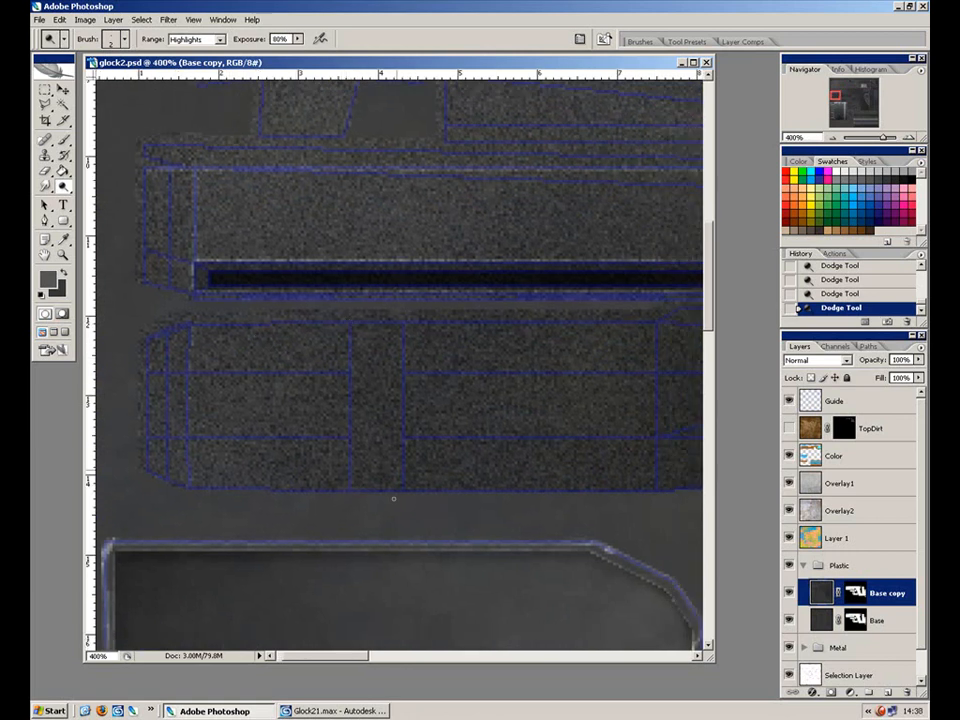
pyautogui.click(788, 401)
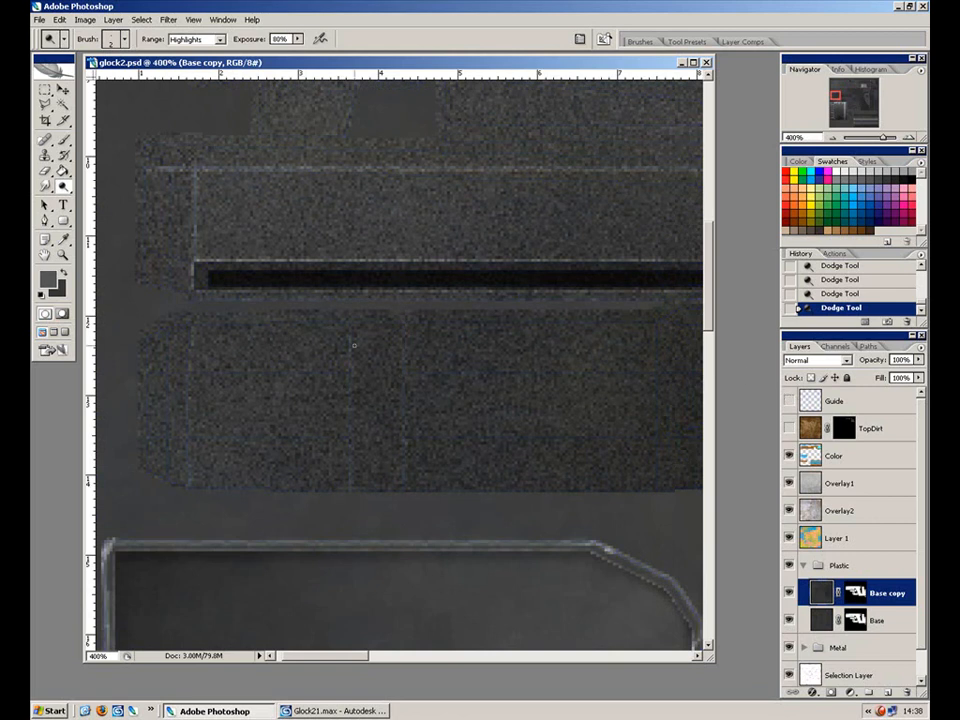
pyautogui.moveTo(348, 328); pyautogui.dragTo(350, 490)
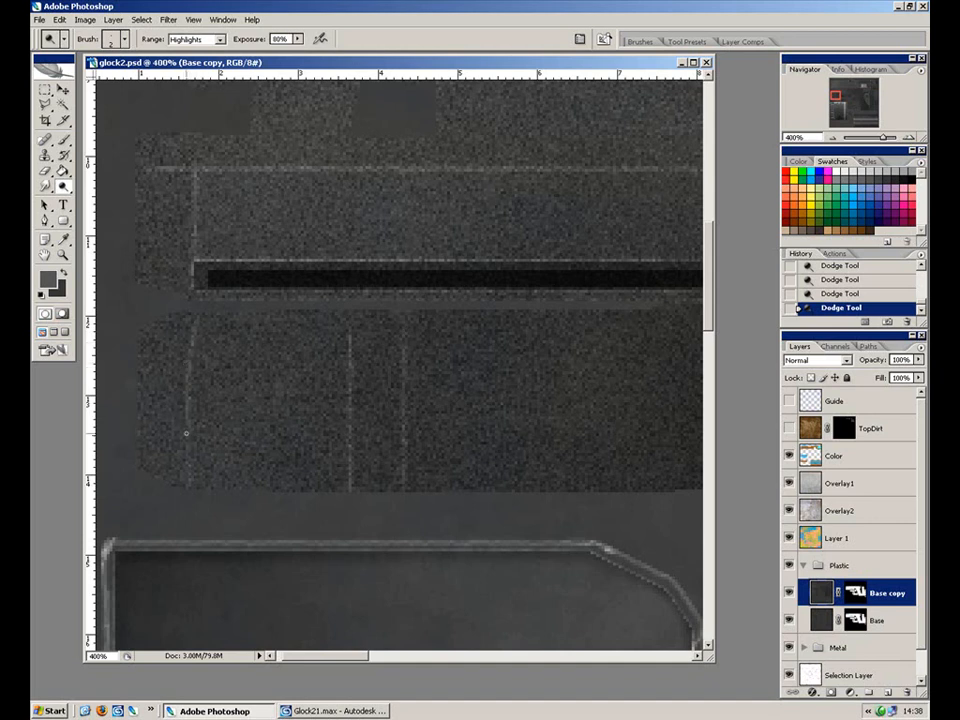
pyautogui.hotkey('ctrl', '-')
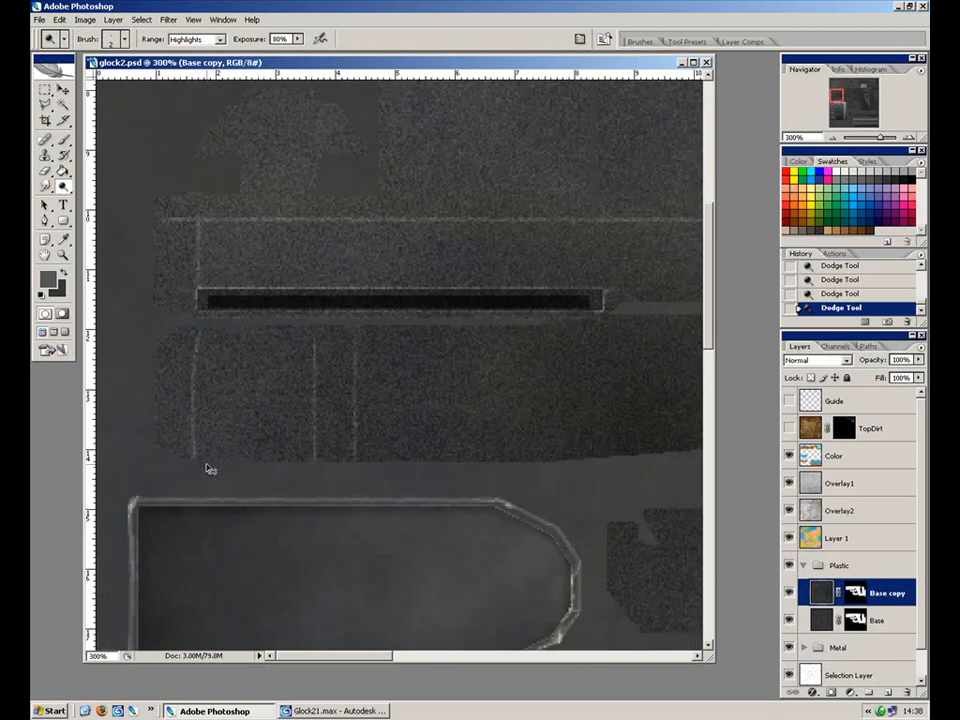
# Show the Guide layer again over the curved frame edge just beyond the slot's closed end.
pyautogui.moveTo(520, 350); pyautogui.dragTo(530, 486)
pyautogui.click(789, 400)
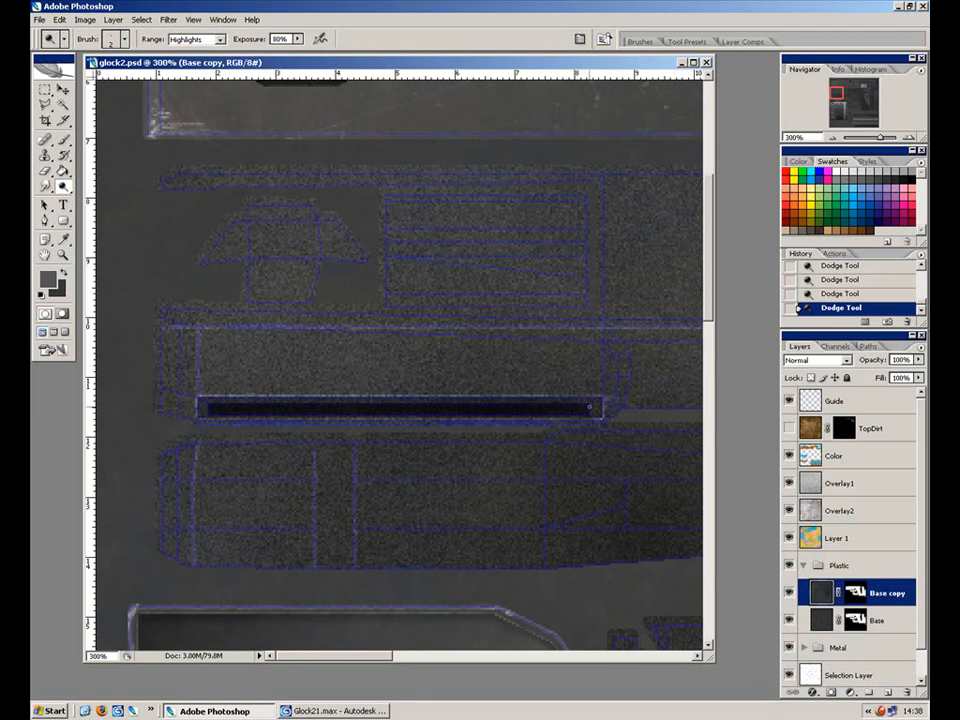
pyautogui.moveTo(572, 379); pyautogui.dragTo(428, 366)
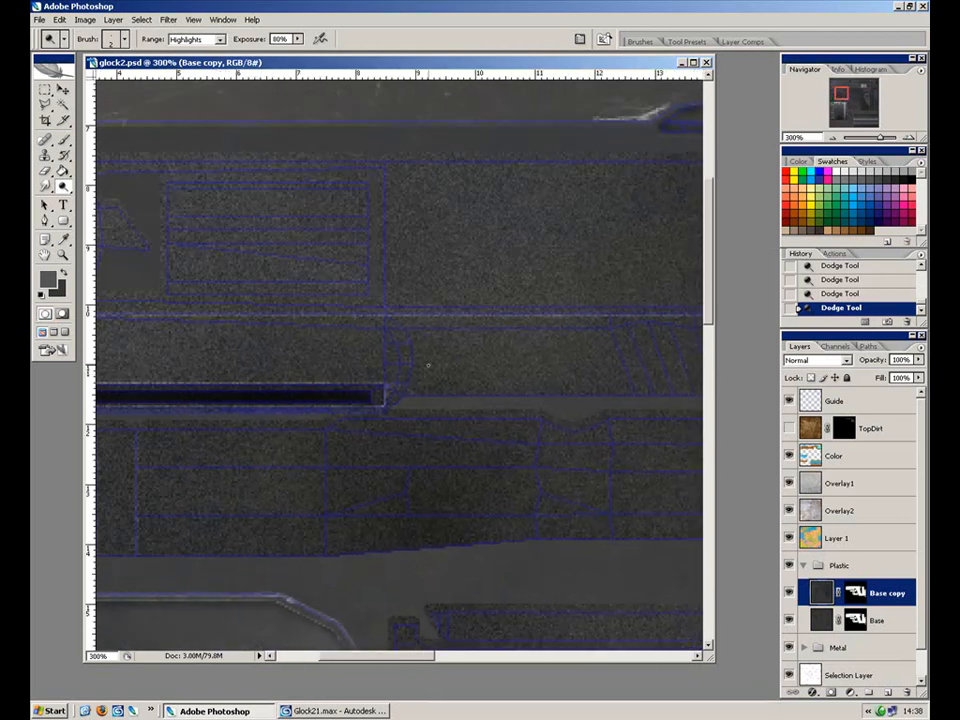
pyautogui.hotkey('ctrl', '+')
pyautogui.hotkey('ctrl', '+')
pyautogui.hotkey('ctrl', '+')
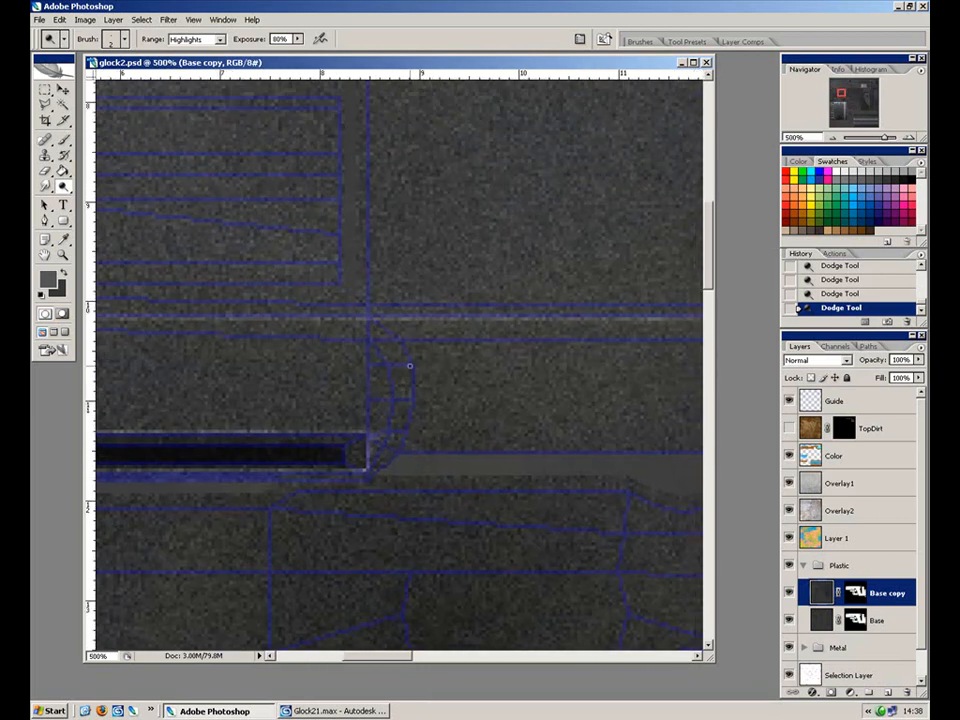
pyautogui.hotkey('ctrl', '+')
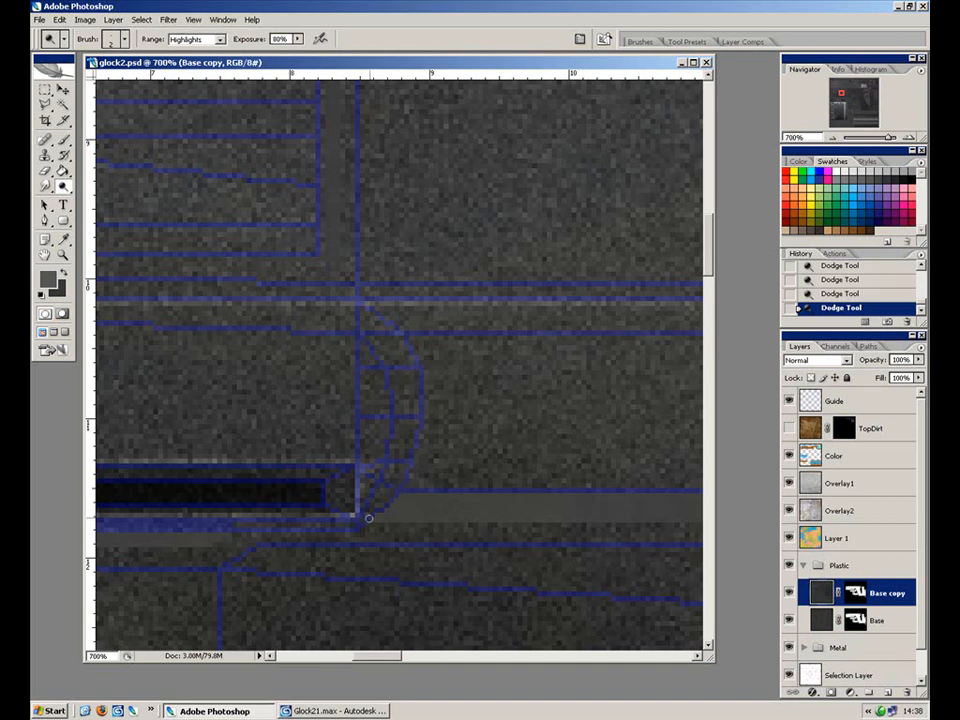
# Open the recent document glock_night_sights.jpg in the picture viewer, look through the neighbouring images, and close the viewer.
pyautogui.click(55, 711)
pyautogui.moveTo(120, 549)
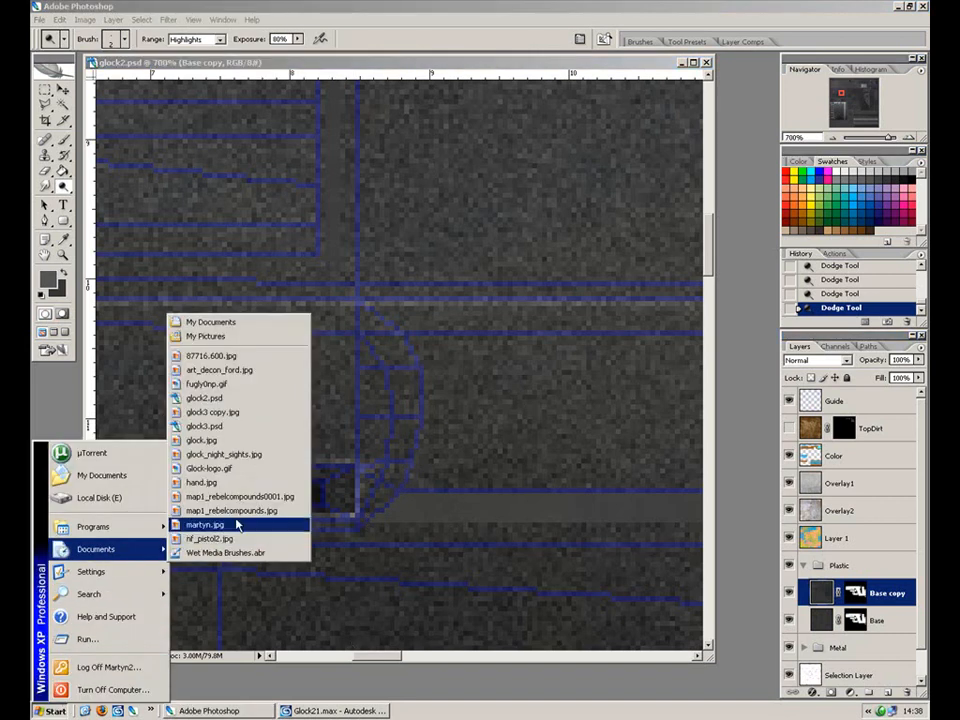
pyautogui.click(267, 457)
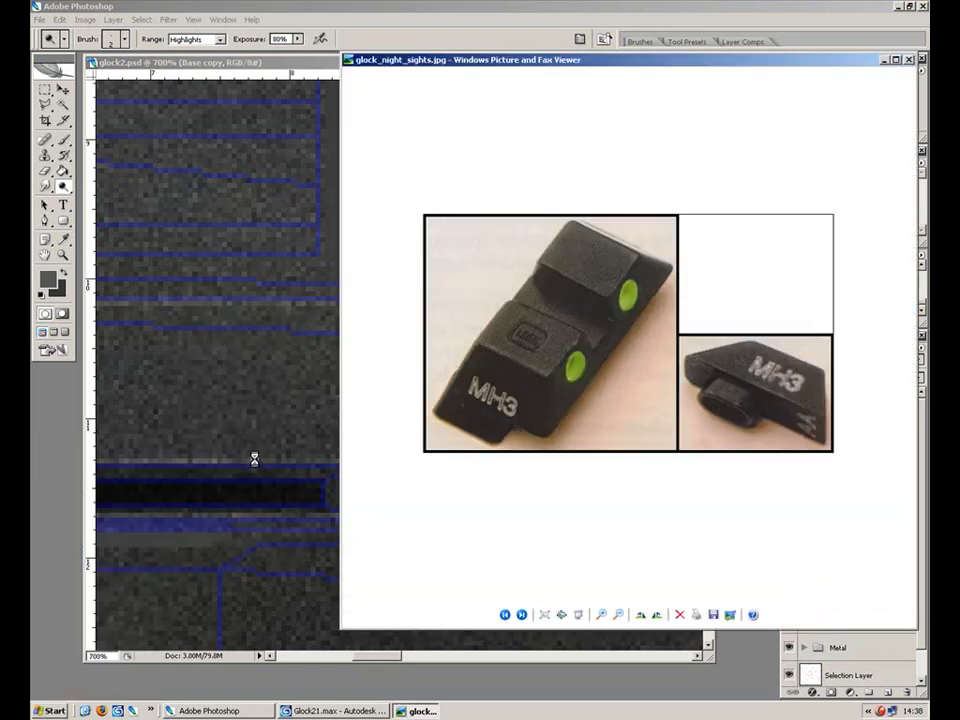
pyautogui.click(519, 616)
pyautogui.click(521, 615)
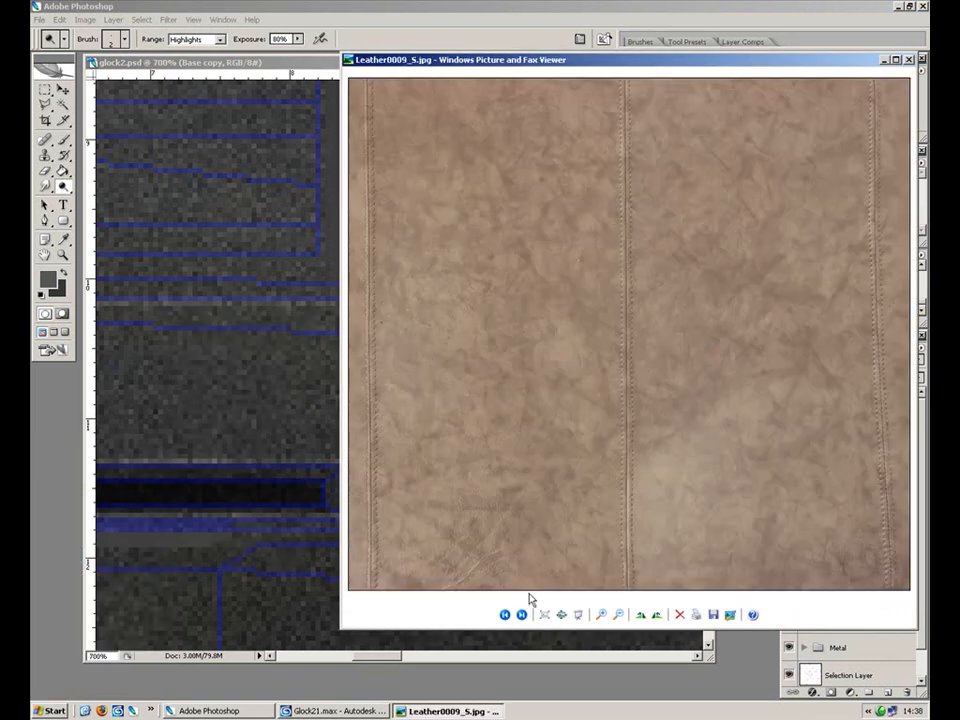
pyautogui.click(908, 61)
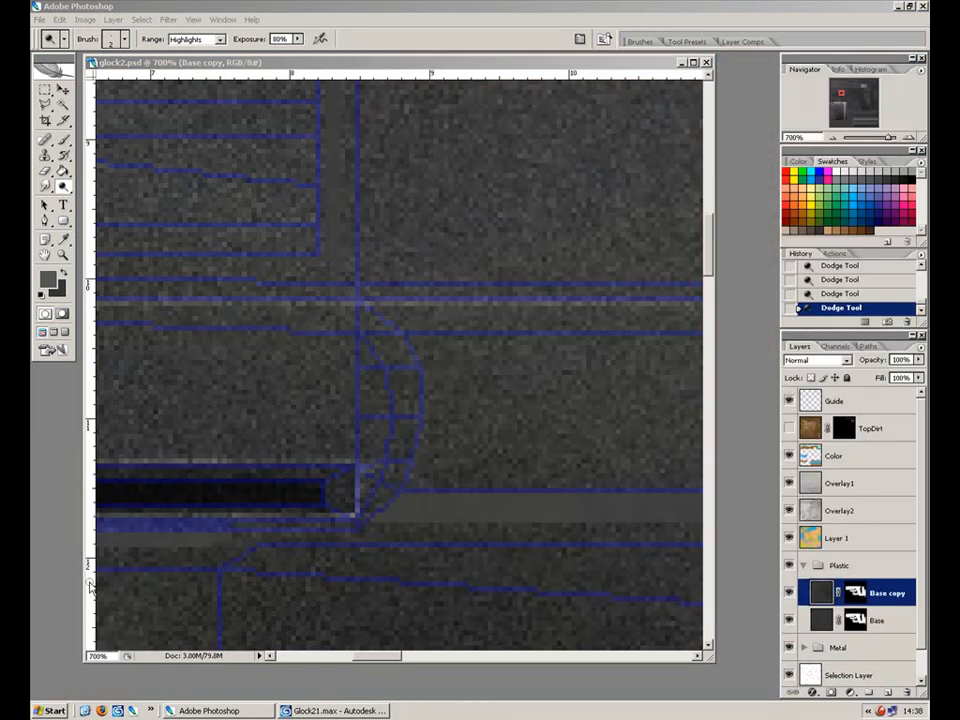
# Open the recent document Glock-logo.gif, examine the frame edges in the pistol reference photos that follow, and return to Photoshop.
pyautogui.click(52, 711)
pyautogui.moveTo(127, 552)
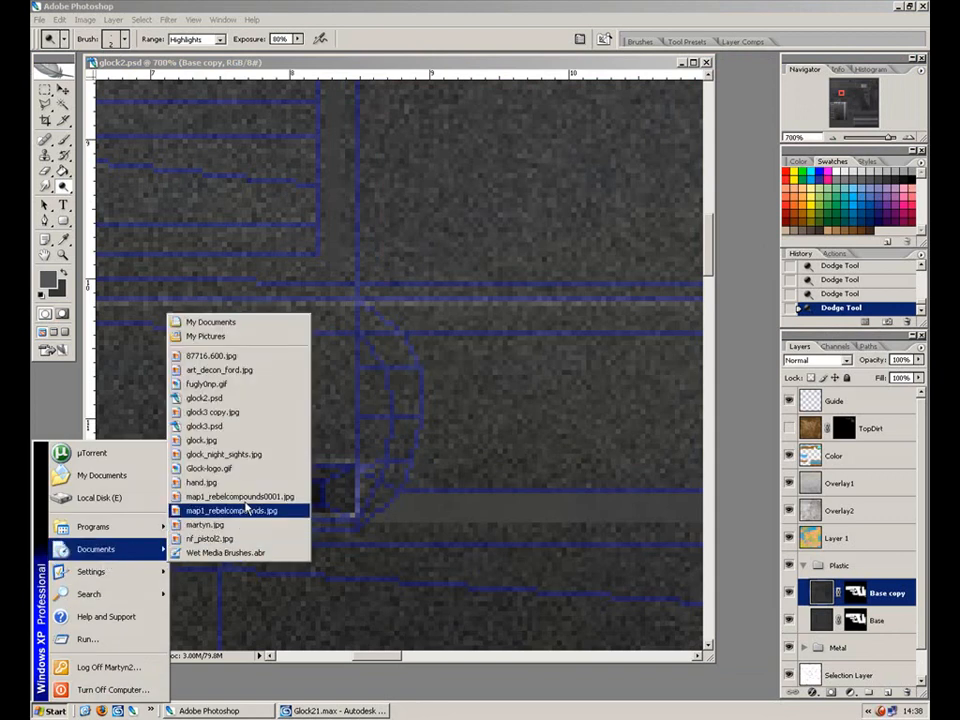
pyautogui.click(242, 467)
pyautogui.click(521, 615)
pyautogui.click(521, 615)
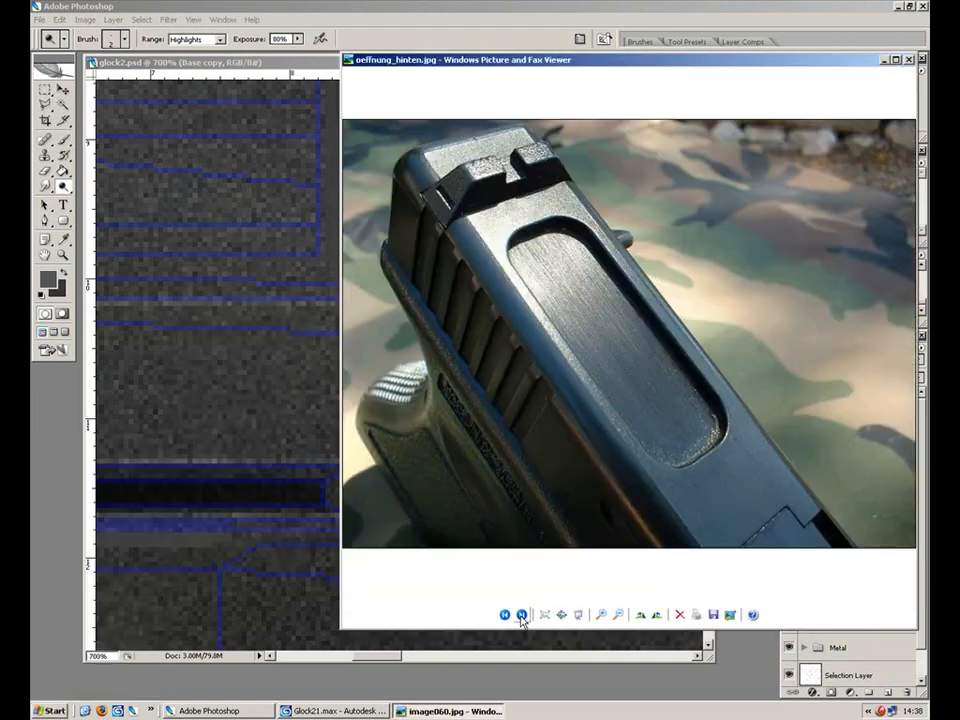
pyautogui.click(521, 615)
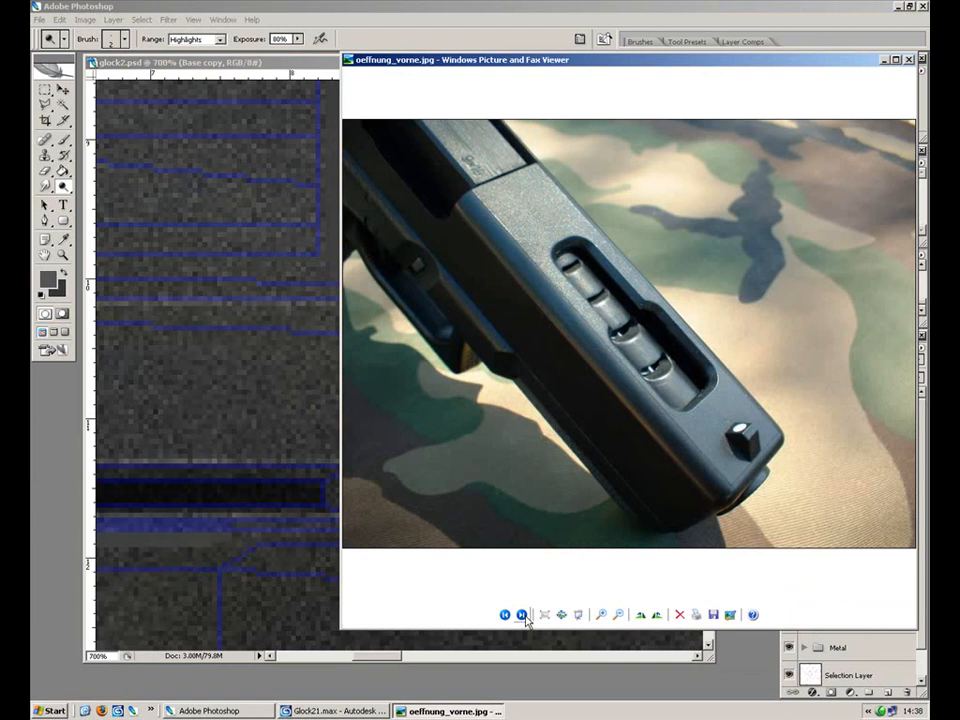
pyautogui.click(521, 615)
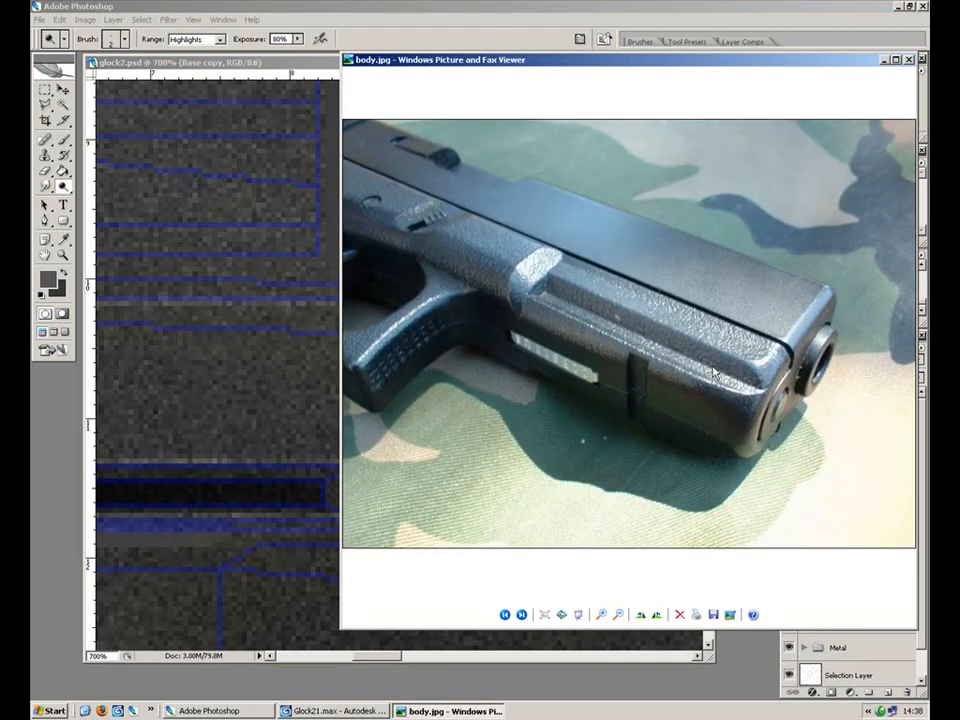
pyautogui.click(521, 616)
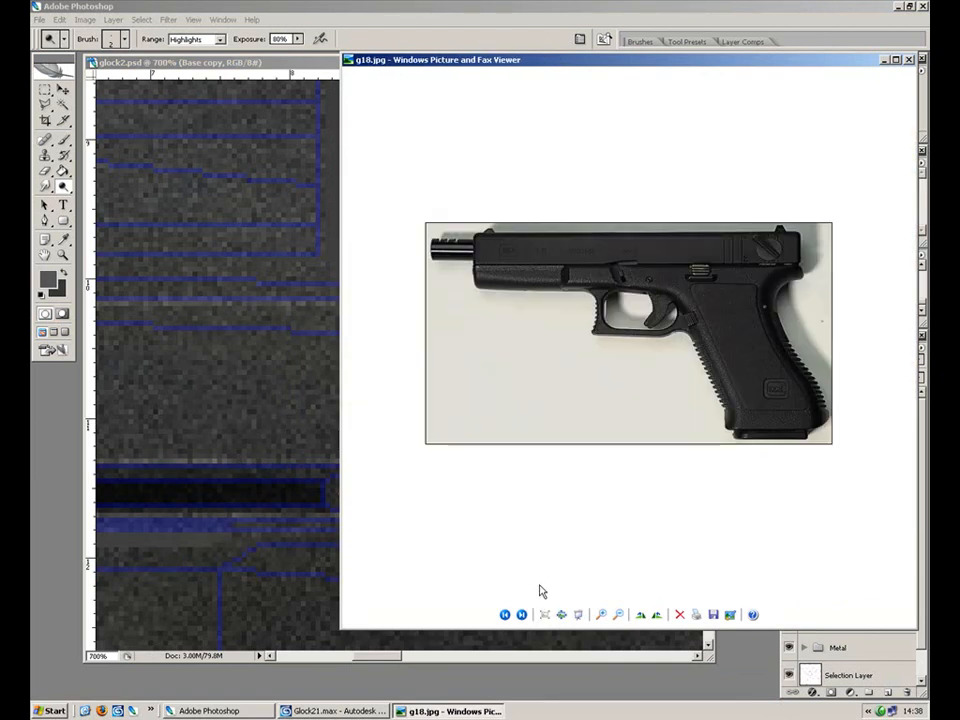
pyautogui.click(221, 436)
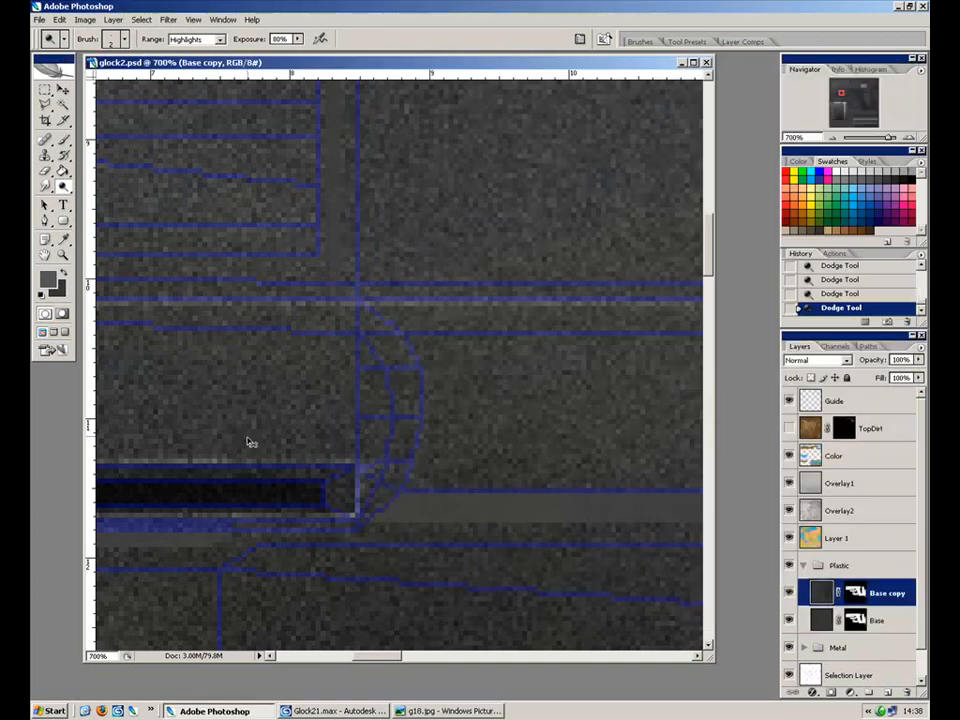
# Dodge thin highlights along the two outermost slanted lines of the ribbed area in front of the trigger guard opening.
pyautogui.hotkey('ctrl', '-')
pyautogui.hotkey('ctrl', '-')
pyautogui.hotkey('ctrl', '-')
pyautogui.hotkey('ctrl', '-')
pyautogui.moveTo(487, 412); pyautogui.dragTo(250, 437)
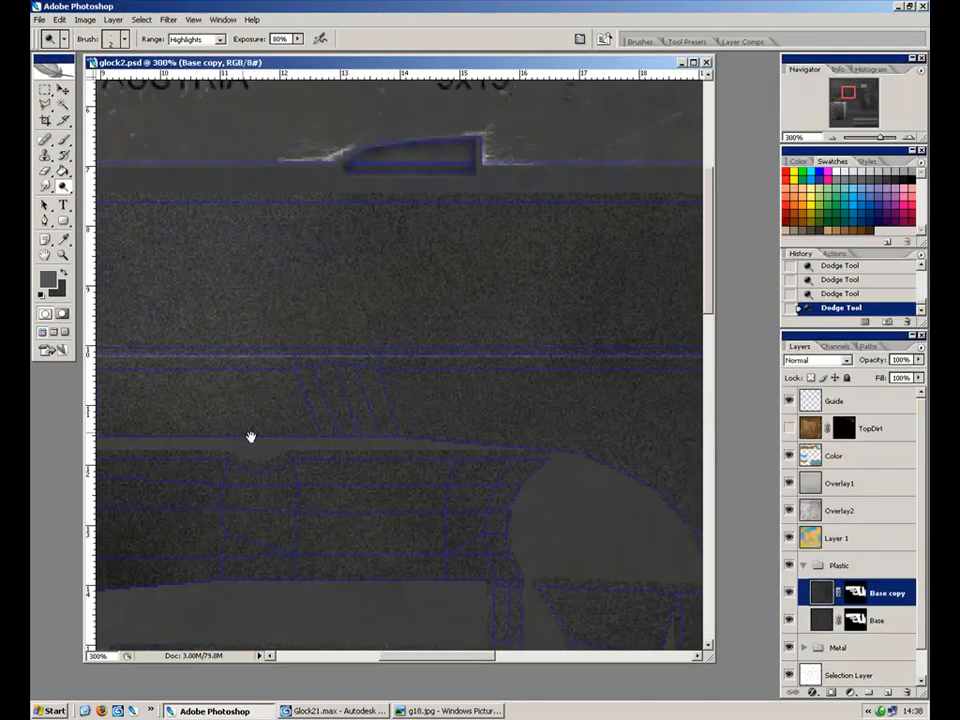
pyautogui.hotkey('ctrl', '+')
pyautogui.hotkey('ctrl', '+')
pyautogui.moveTo(258, 374); pyautogui.dragTo(342, 339)
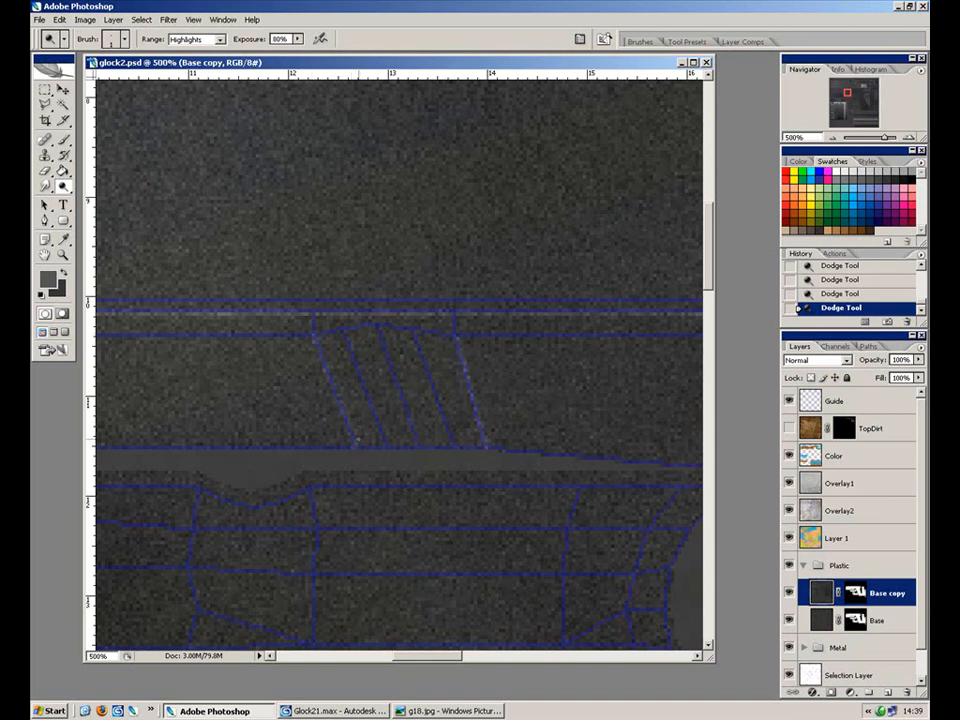
# Dodge a soft highlight just below the long seam to the frame's rear with a larger brush at 50% exposure, and hide the Guide layer.
pyautogui.moveTo(327, 313); pyautogui.dragTo(572, 378)
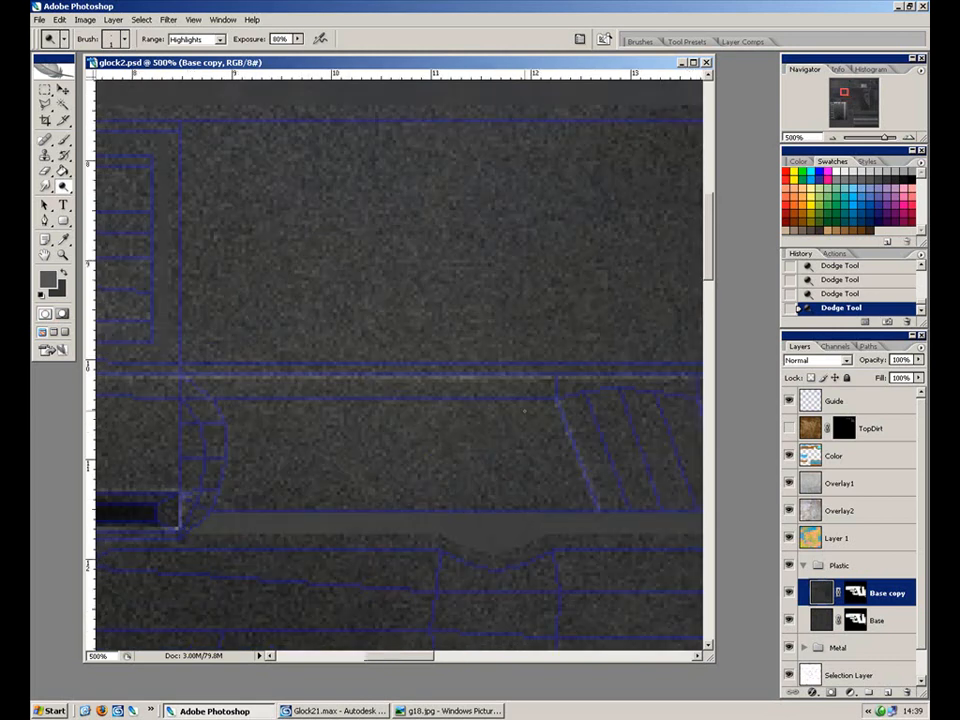
pyautogui.hotkey('ctrl', '-')
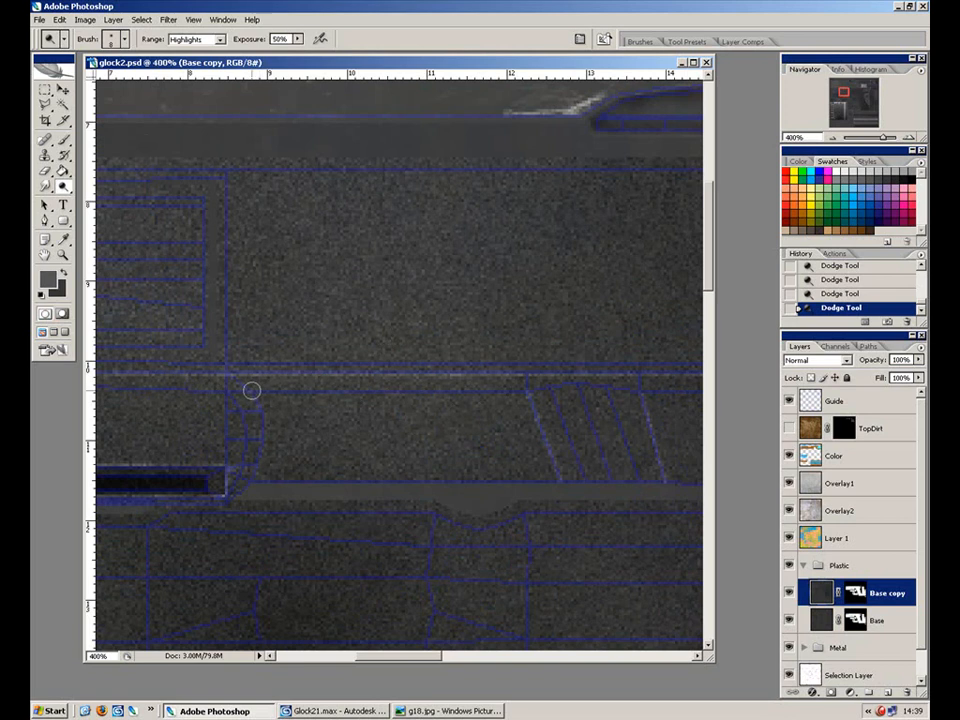
pyautogui.moveTo(617, 416); pyautogui.dragTo(352, 402)
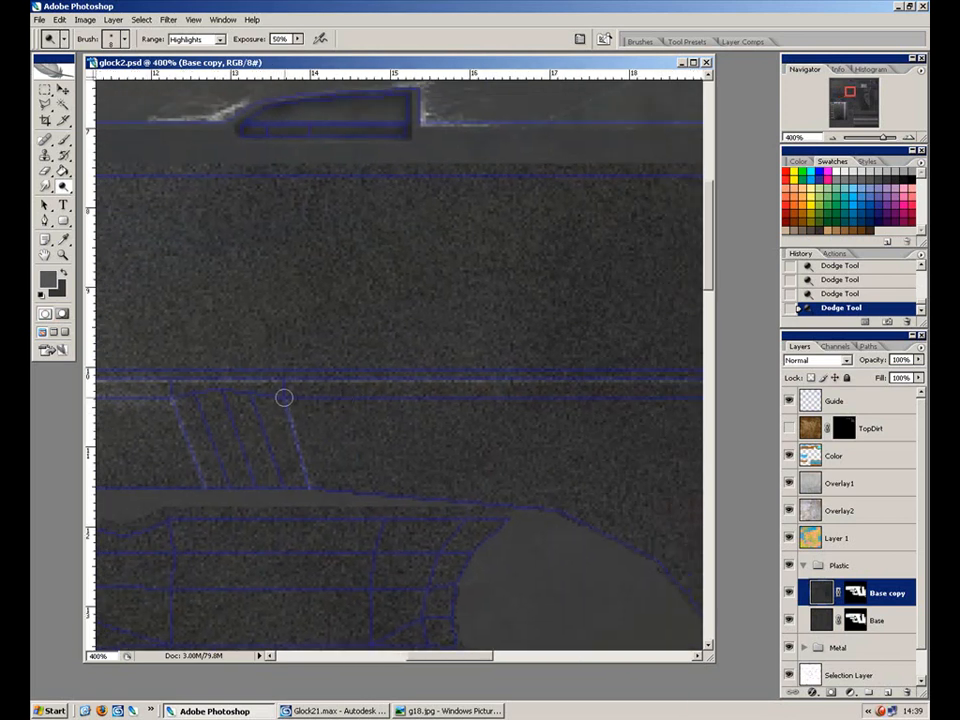
pyautogui.moveTo(456, 411); pyautogui.dragTo(167, 416)
pyautogui.moveTo(553, 403); pyautogui.dragTo(231, 399)
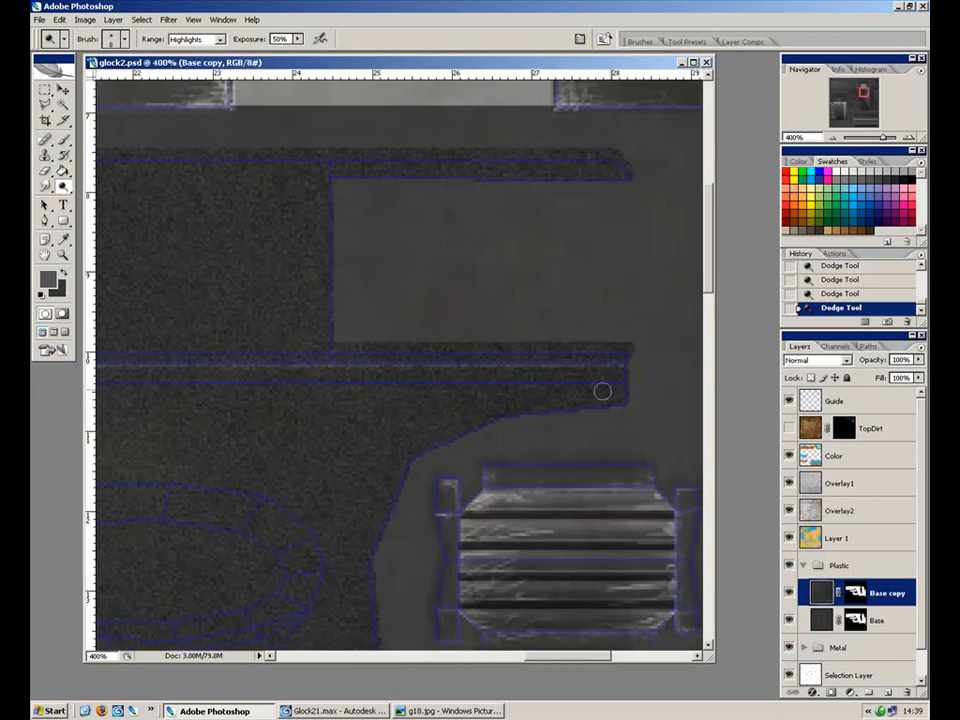
pyautogui.hotkey('ctrl', '-')
pyautogui.hotkey('ctrl', '-')
pyautogui.hotkey('ctrl', '-')
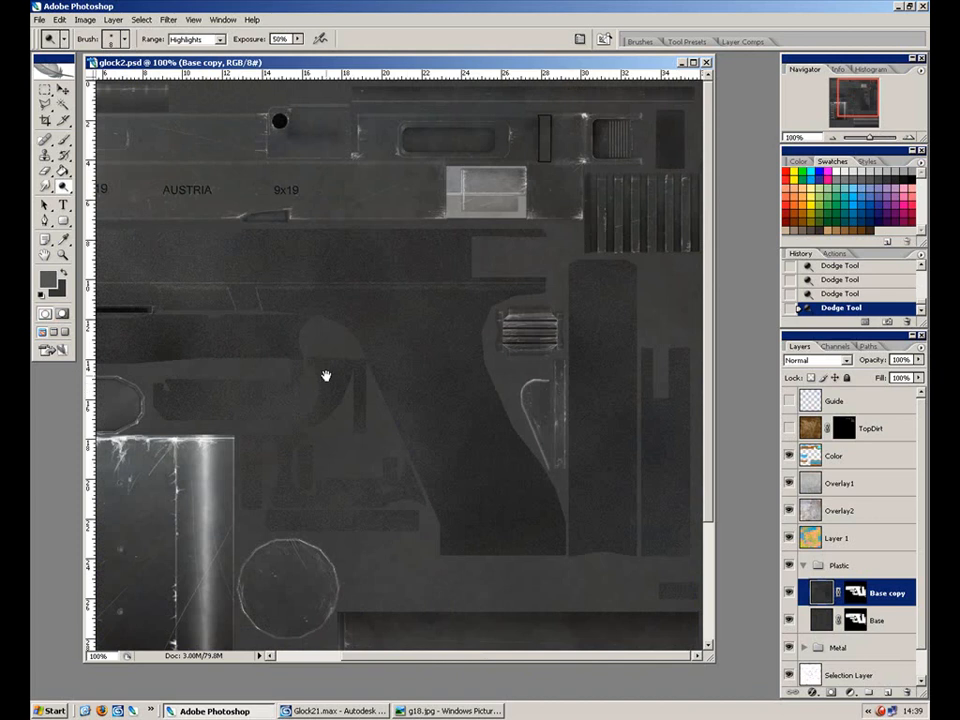
pyautogui.hotkey('ctrl', '+')
pyautogui.moveTo(418, 326); pyautogui.dragTo(326, 327)
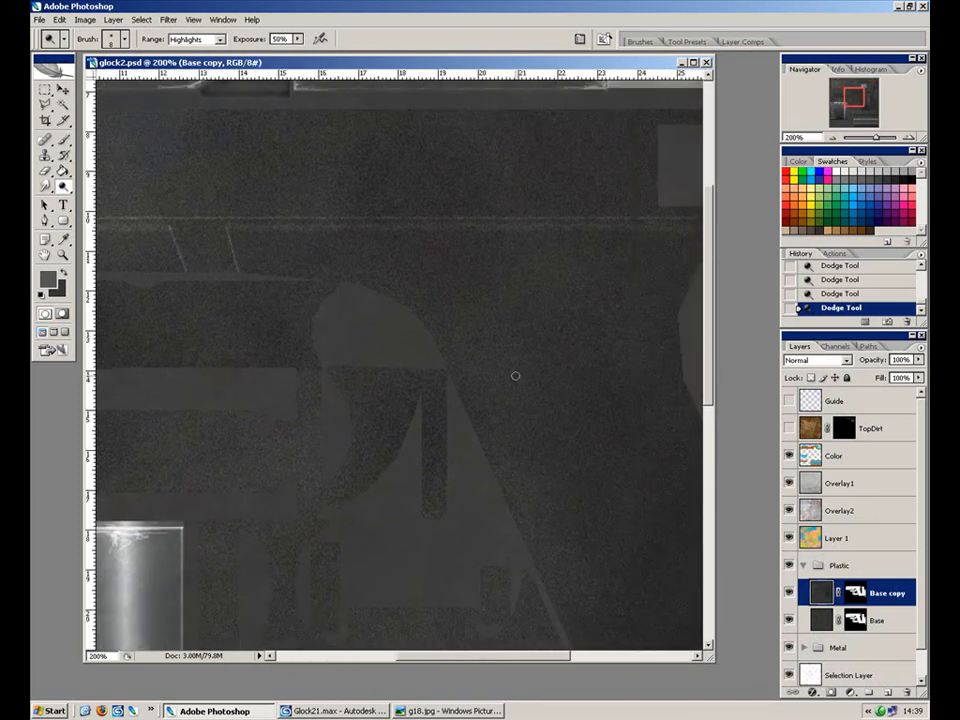
# Show the Guide layer and dodge soft highlights along the grip's front and rear edges with a size 30 brush.
pyautogui.click(789, 401)
pyautogui.moveTo(530, 310); pyautogui.dragTo(399, 322)
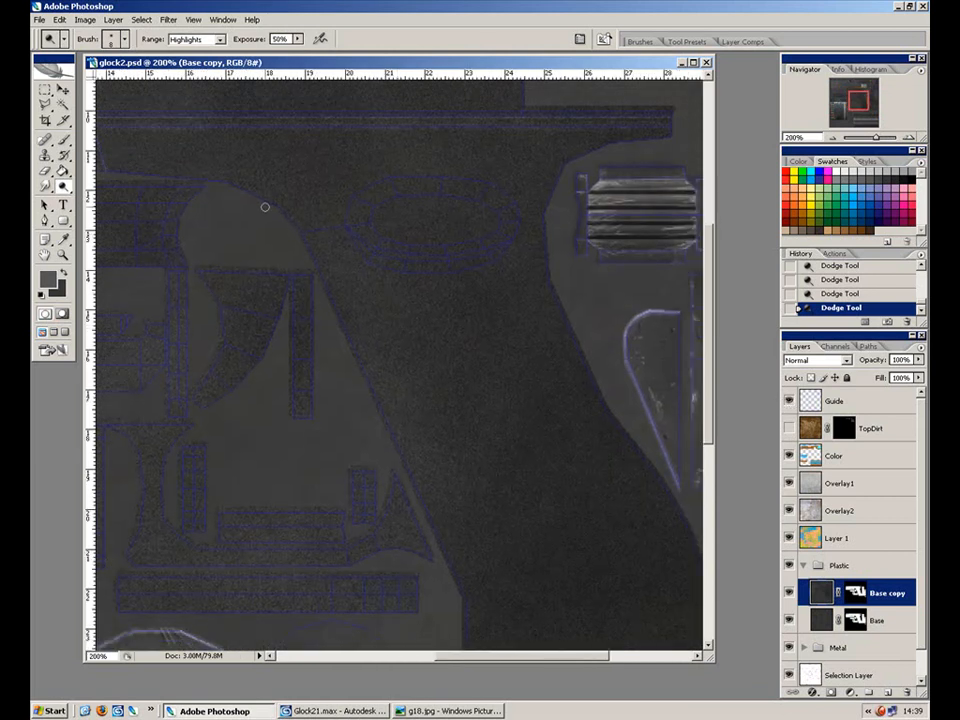
pyautogui.press(']')
pyautogui.press(']')
pyautogui.moveTo(282, 212)
pyautogui.mouseDown()
pyautogui.moveTo(317, 266)
pyautogui.moveTo(307, 244)
pyautogui.moveTo(311, 252)
pyautogui.mouseUp()
pyautogui.moveTo(474, 519); pyautogui.dragTo(417, 364)
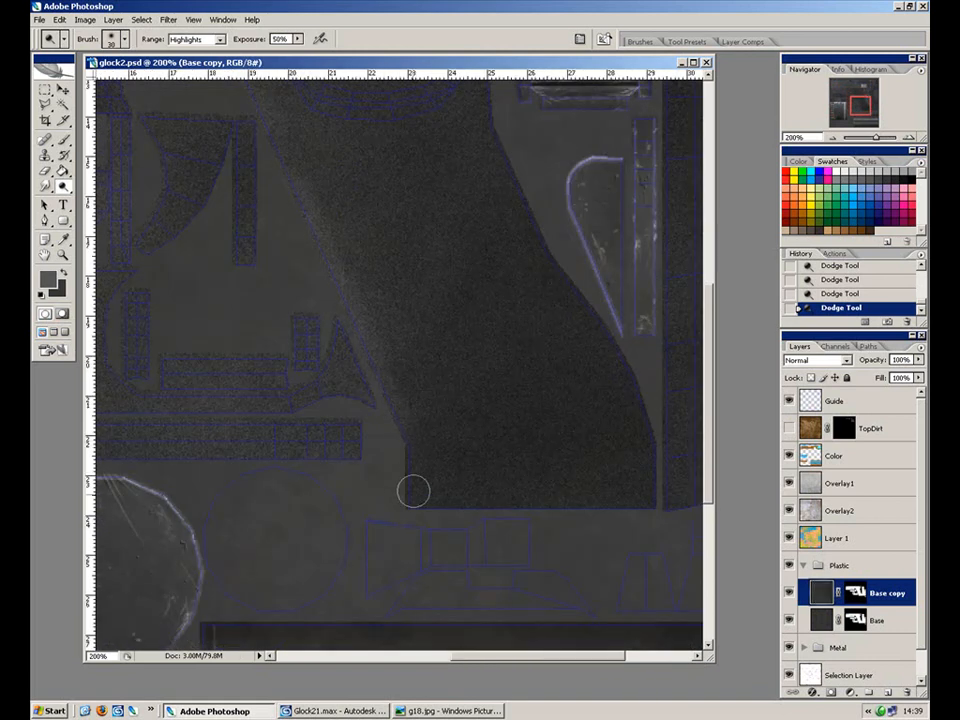
pyautogui.moveTo(476, 429); pyautogui.dragTo(476, 576)
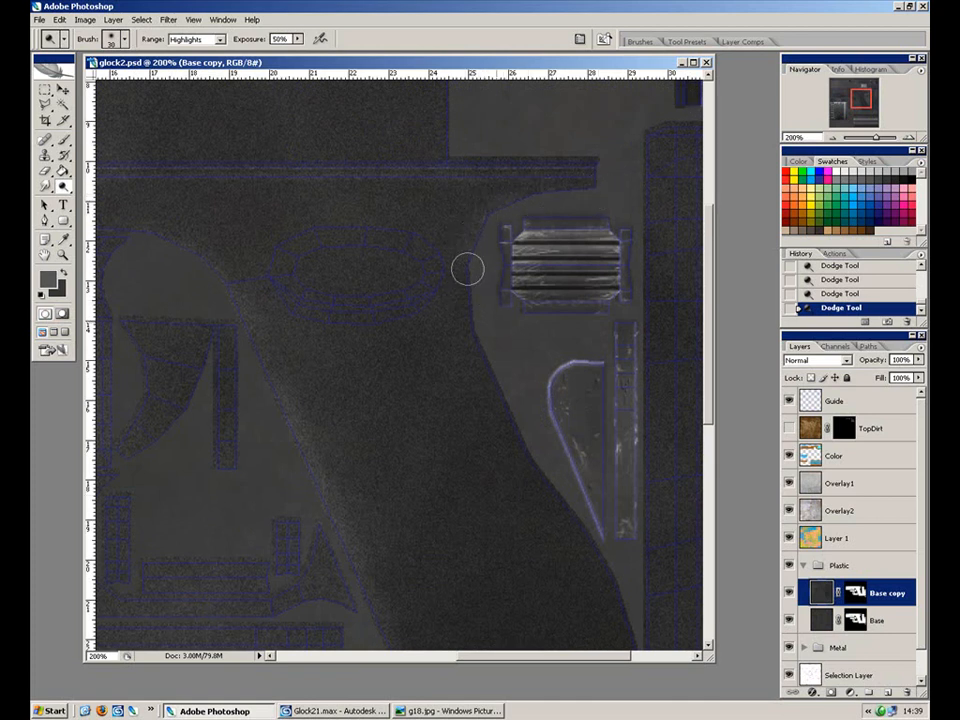
pyautogui.moveTo(500, 414); pyautogui.dragTo(472, 297)
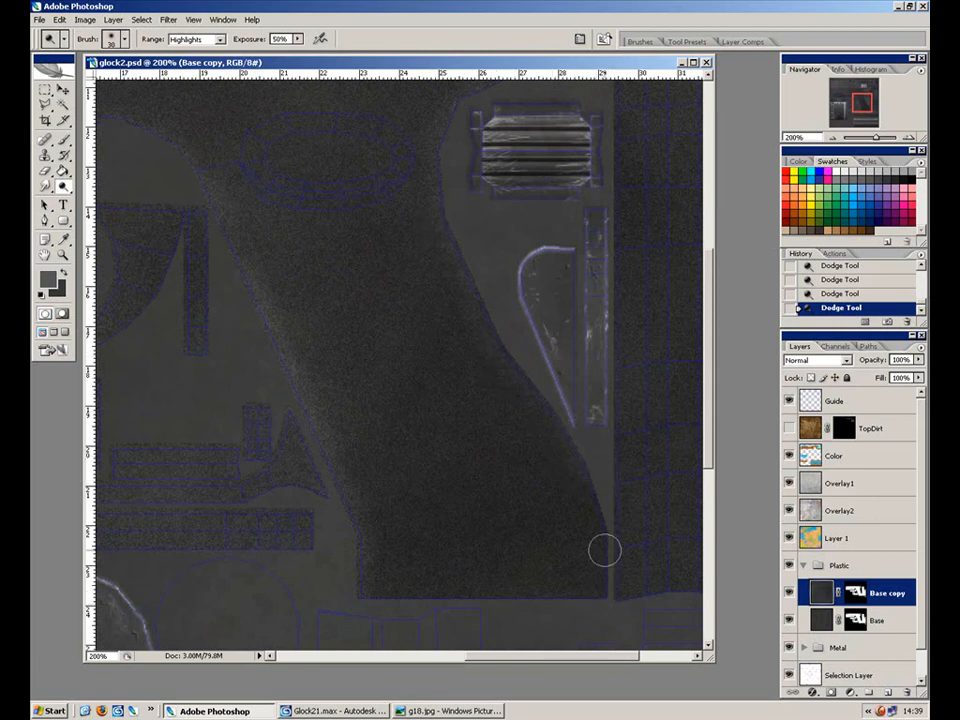
# Dodge soft highlights along the edges of the tall plastic strips behind the grip with the size 30 brush at 50% exposure.
pyautogui.moveTo(666, 429); pyautogui.dragTo(413, 530)
pyautogui.moveTo(484, 530); pyautogui.dragTo(484, 362)
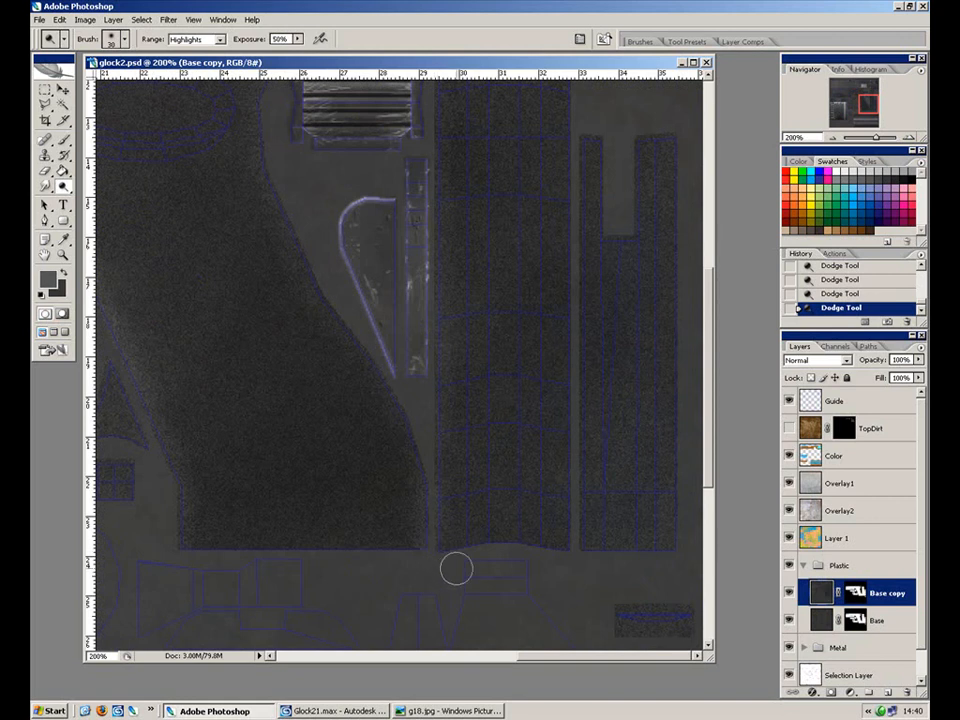
pyautogui.scroll(3, 422, 536)
pyautogui.scroll(3, 544, 212)
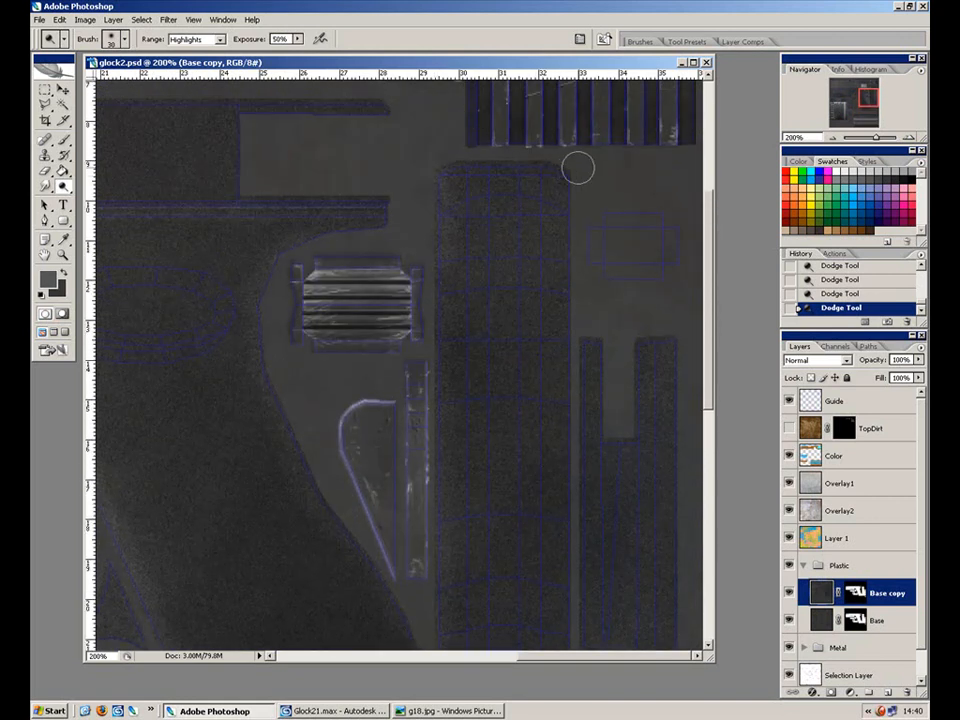
pyautogui.scroll(-5, 579, 600)
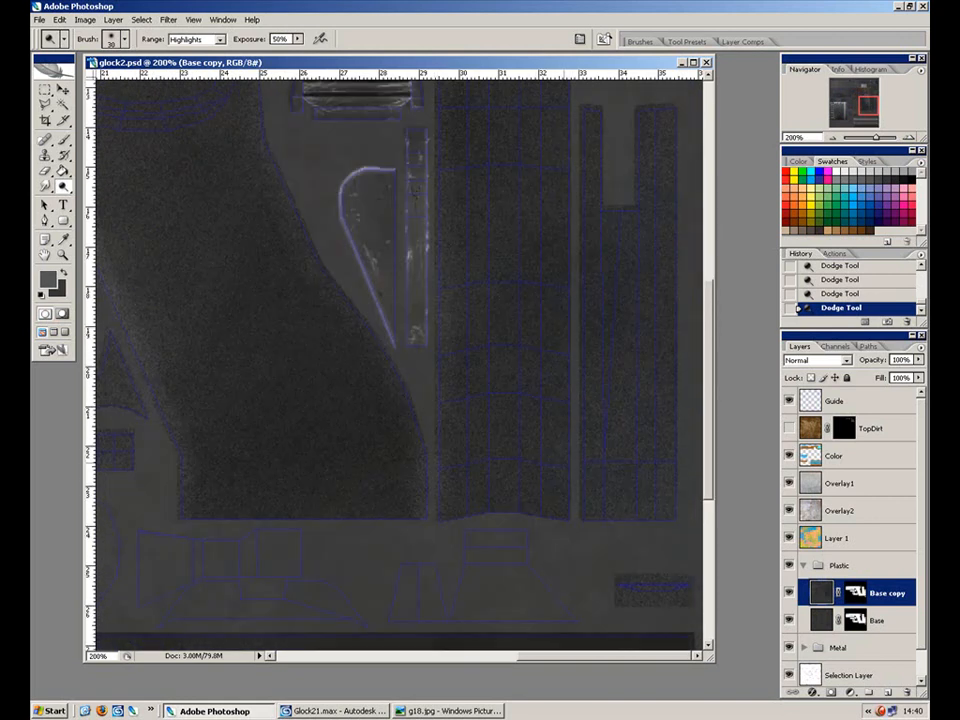
pyautogui.scroll(2, 590, 535)
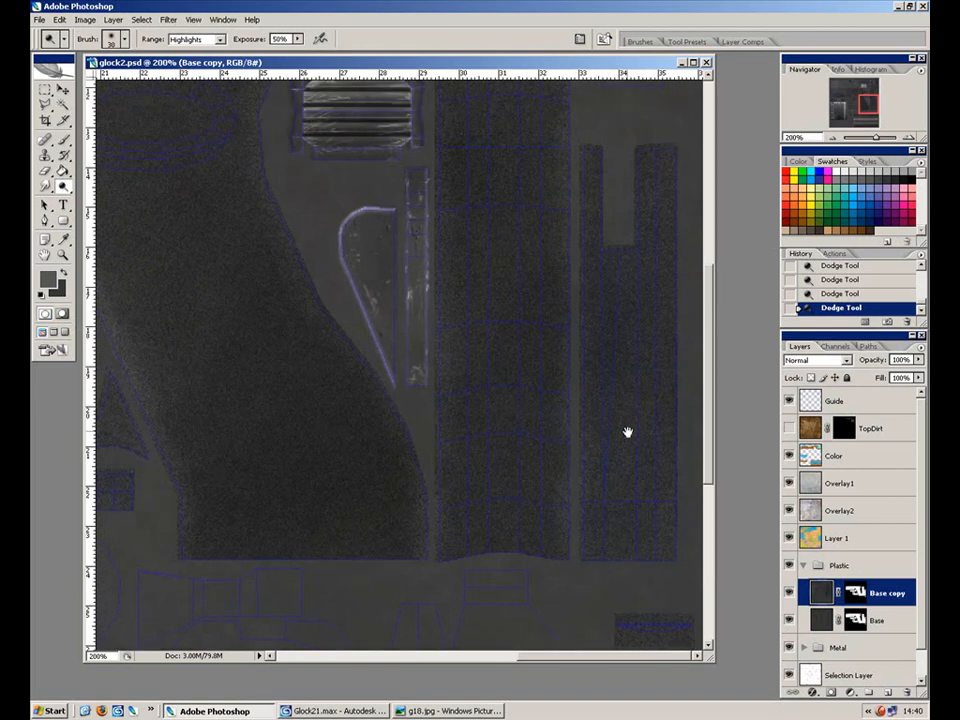
pyautogui.moveTo(643, 303); pyautogui.dragTo(644, 313)
pyautogui.click(675, 187)
pyautogui.keyDown('shift'); pyautogui.click(679, 621); pyautogui.keyUp('shift')
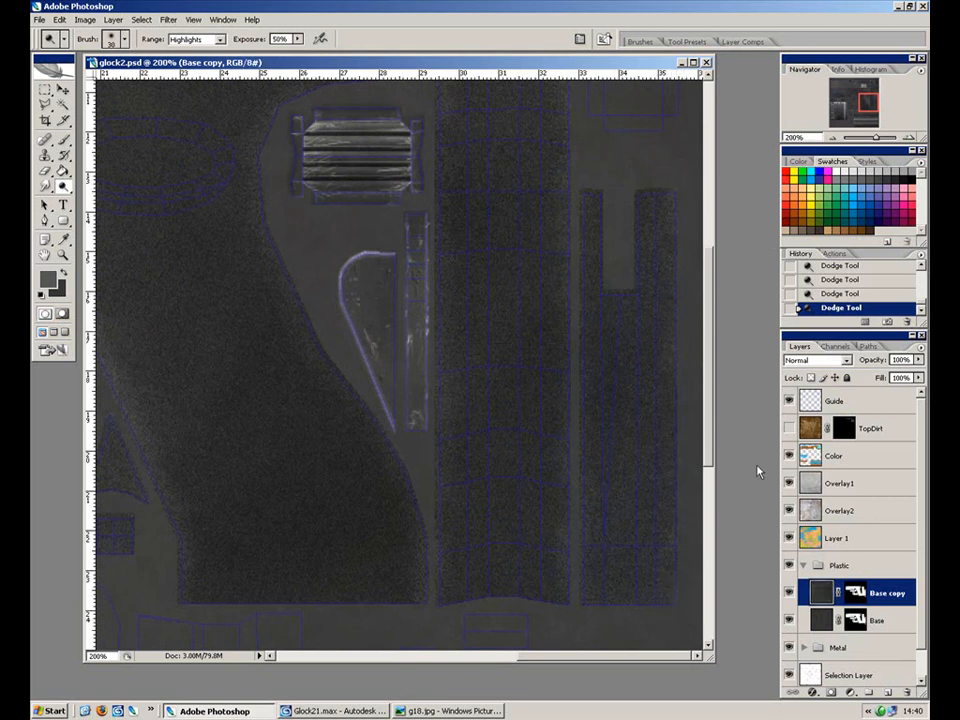
# Dodge a soft lengthwise highlight along the middle of the long strip below the frame's slot, setting the size 30 brush to 40% exposure.
pyautogui.moveTo(290, 330); pyautogui.dragTo(430, 342)
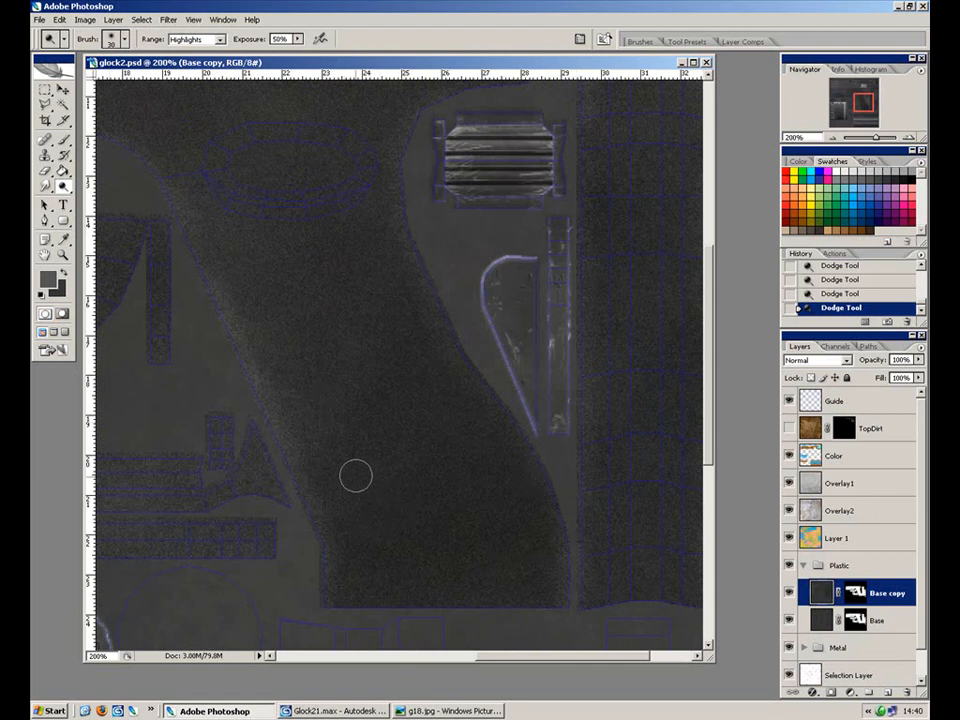
pyautogui.moveTo(354, 471); pyautogui.dragTo(520, 629)
pyautogui.moveTo(332, 476); pyautogui.dragTo(579, 431)
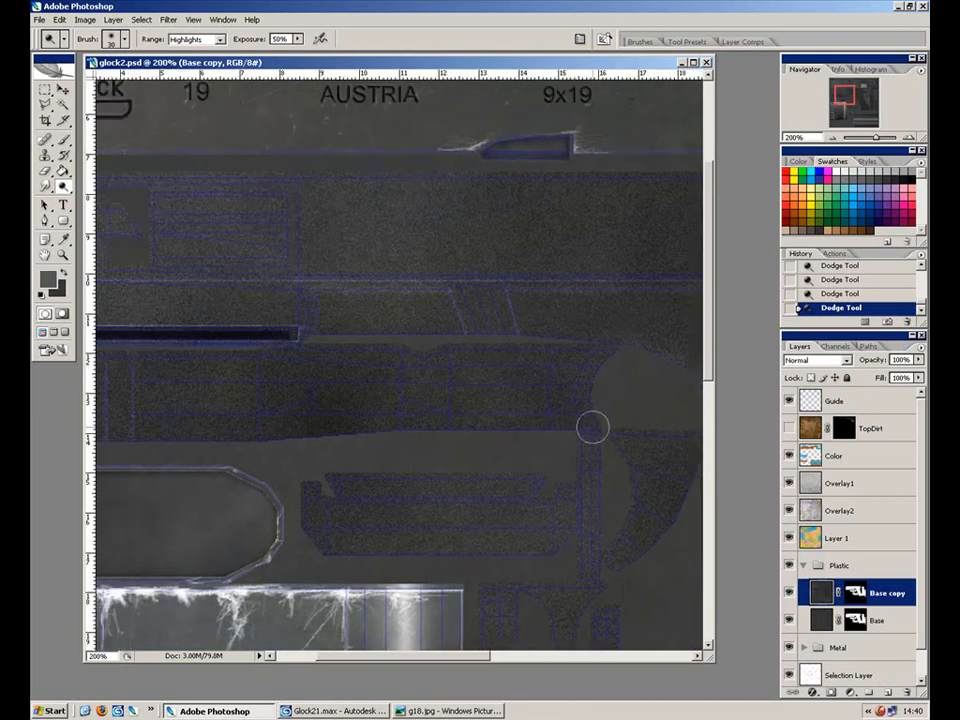
pyautogui.hotkey('ctrl', '-')
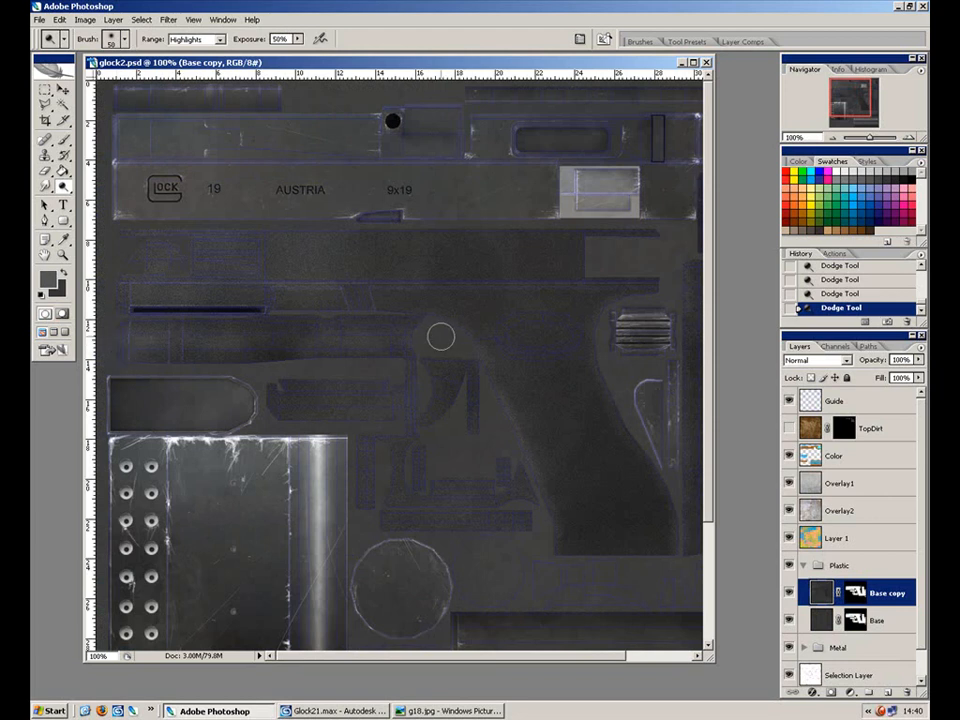
pyautogui.hotkey('ctrl', '+')
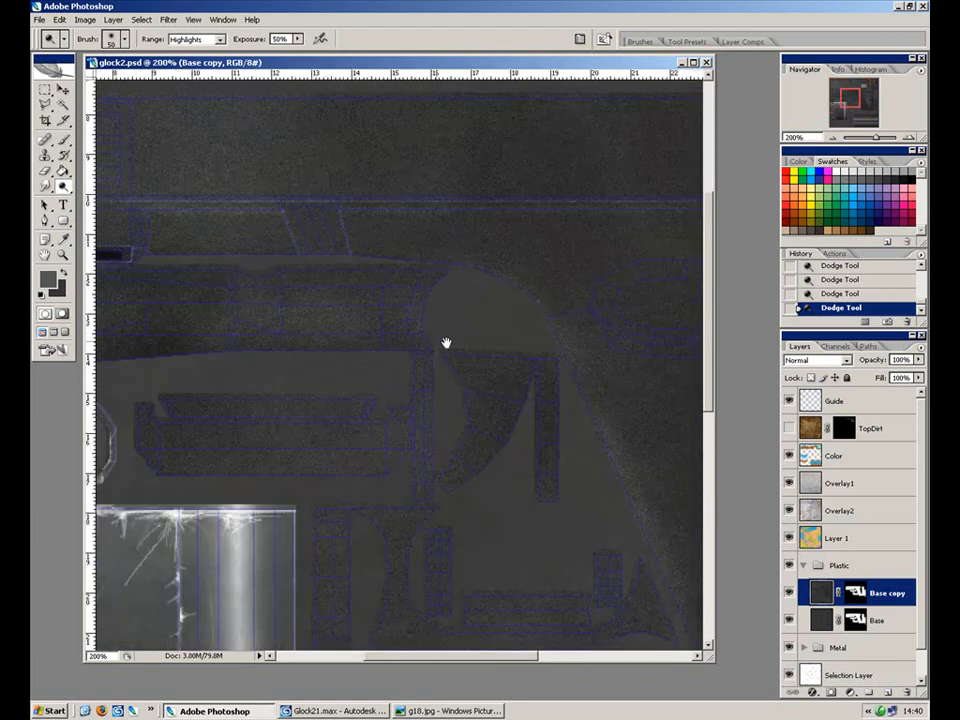
pyautogui.moveTo(429, 336); pyautogui.dragTo(570, 349)
pyautogui.press('[')
pyautogui.press('[')
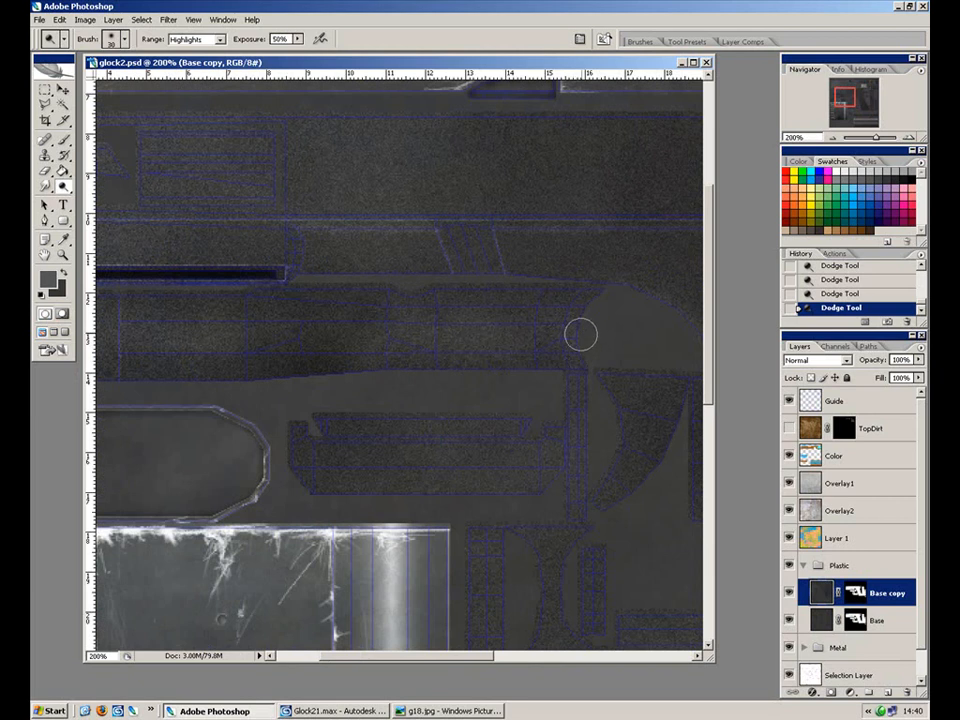
pyautogui.moveTo(329, 377)
pyautogui.mouseDown()
pyautogui.moveTo(478, 379)
pyautogui.moveTo(433, 425)
pyautogui.mouseUp()
pyautogui.press('4')
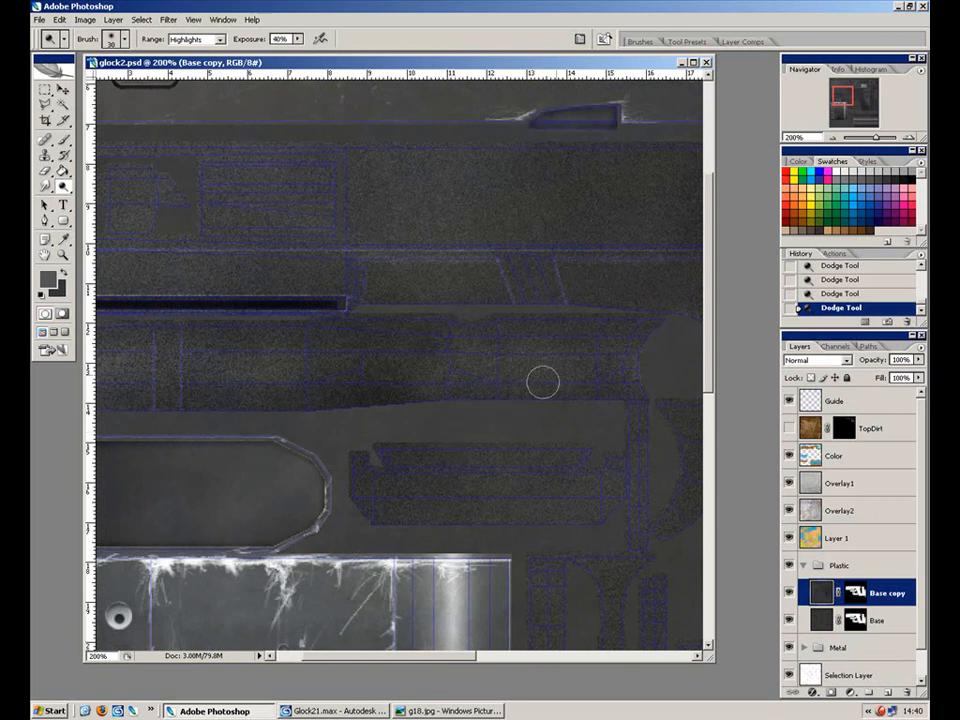
pyautogui.moveTo(596, 377)
pyautogui.mouseDown()
pyautogui.moveTo(646, 373)
pyautogui.moveTo(634, 370)
pyautogui.mouseUp()
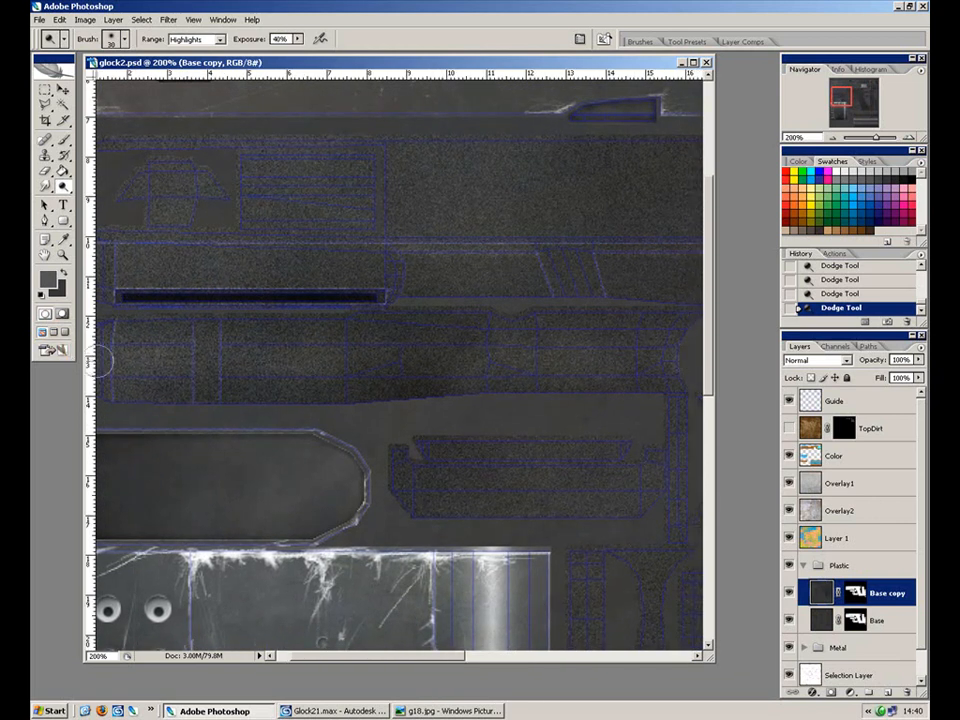
pyautogui.moveTo(95, 368); pyautogui.dragTo(259, 381)
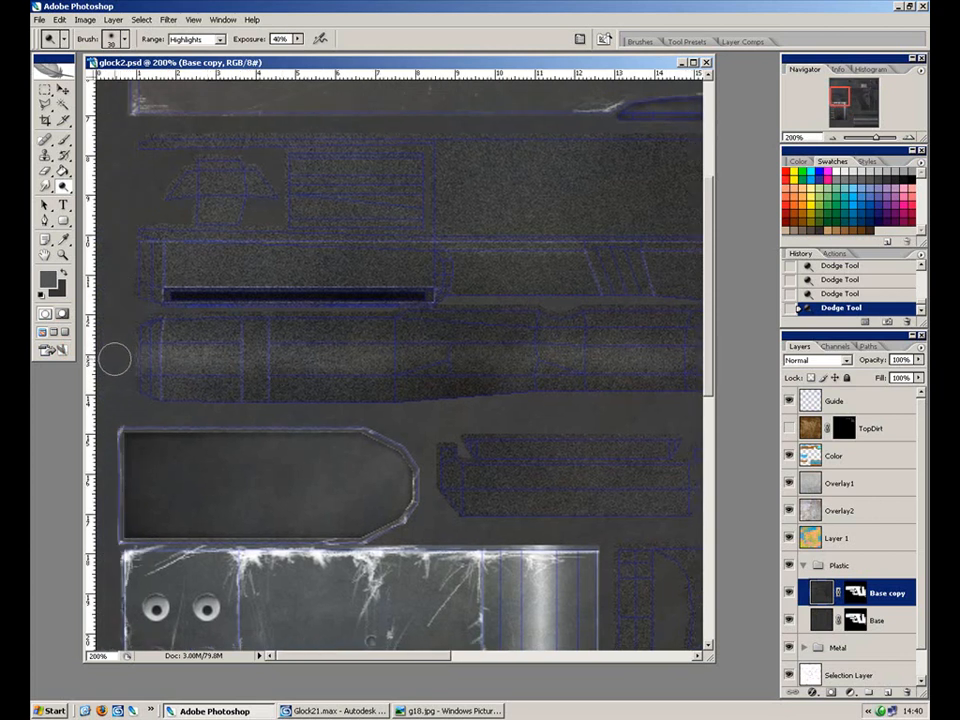
# Dodge a small highlight at the end of the long strip beside the trigger guard opening with a size 9 brush.
pyautogui.hotkey('ctrl', '-')
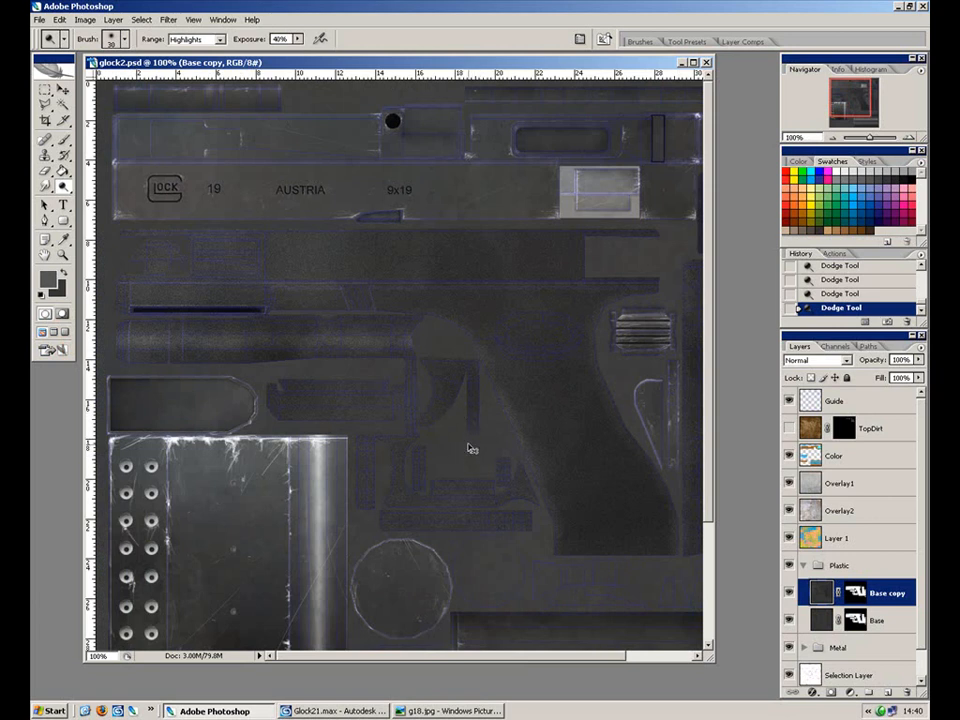
pyautogui.hotkey('ctrl', '+')
pyautogui.hotkey('ctrl', '+')
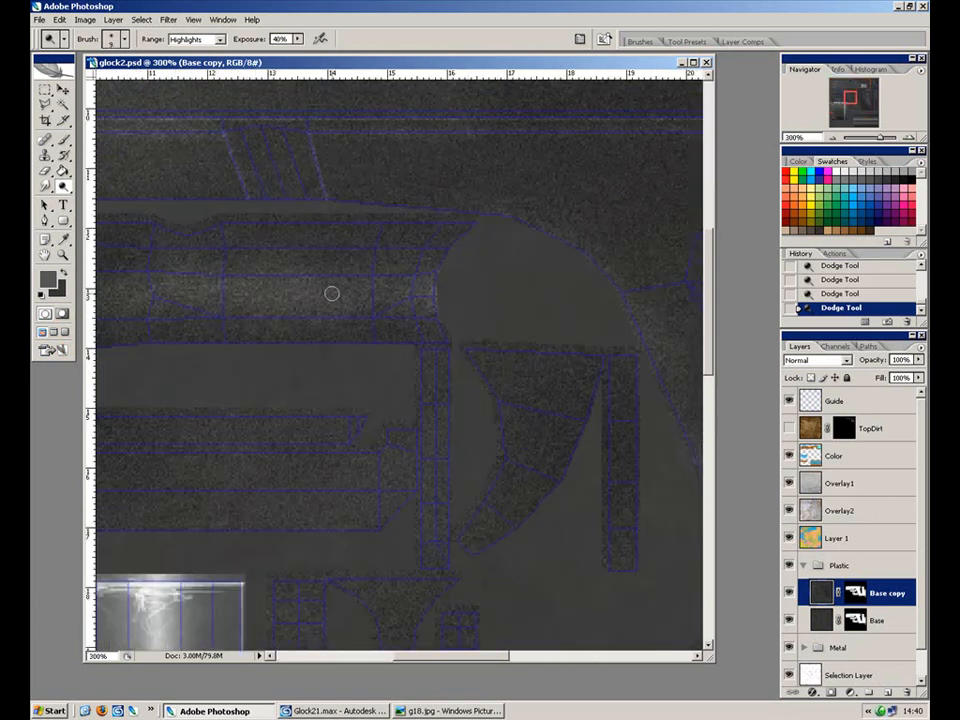
pyautogui.hotkey('ctrl', '-')
pyautogui.hotkey('ctrl', '-')
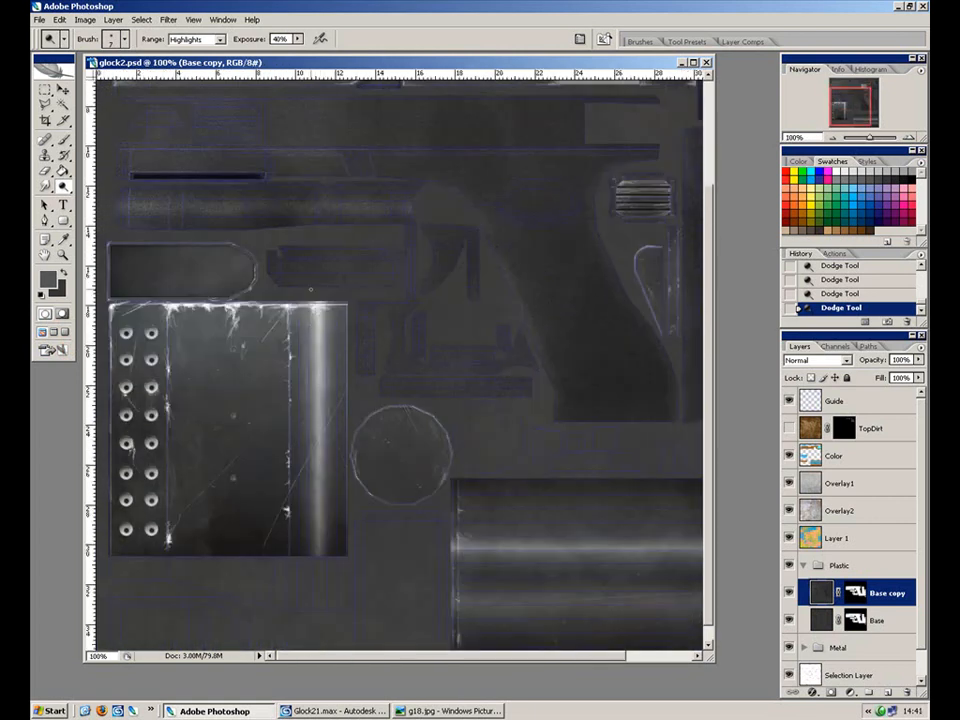
# Try to dodge a thin bright line down the middle of the grip with a size 7 brush.
pyautogui.moveTo(312, 289); pyautogui.dragTo(323, 425)
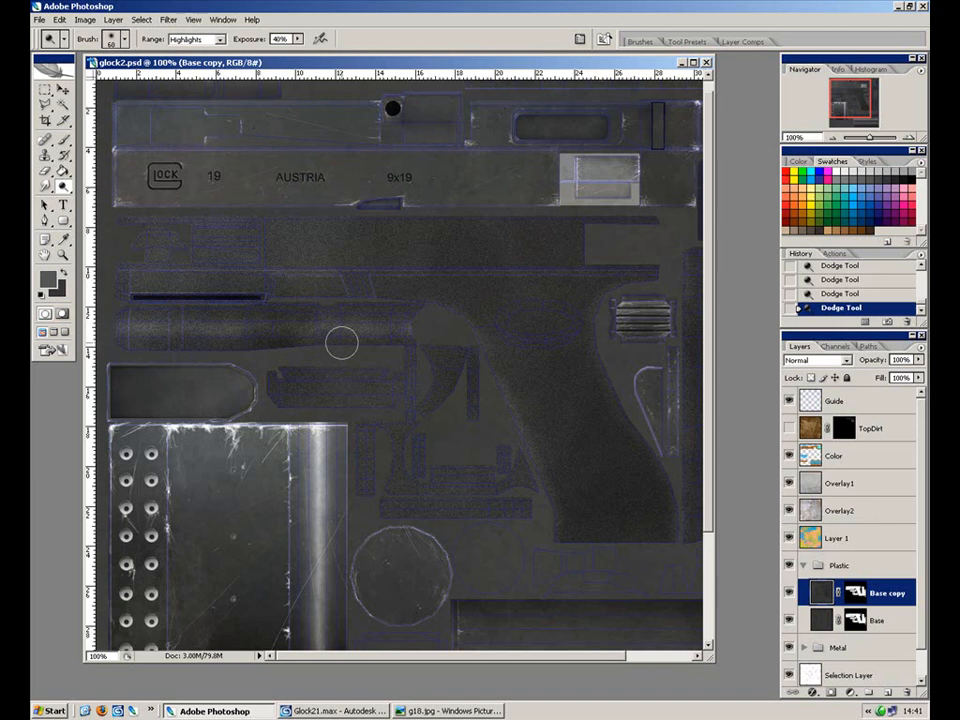
pyautogui.hotkey('ctrl', '+')
pyautogui.moveTo(480, 315); pyautogui.dragTo(164, 200)
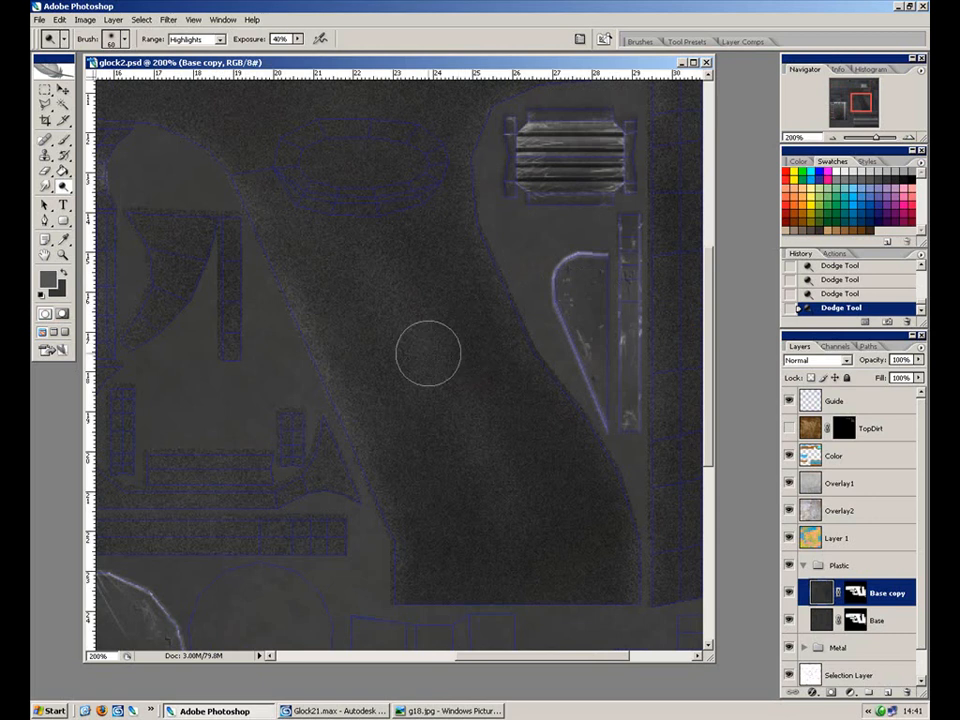
pyautogui.press('[')
pyautogui.press('[')
pyautogui.press('[')
pyautogui.press('[')
pyautogui.press('[')
pyautogui.press('[')
pyautogui.press('[')
pyautogui.press('[')
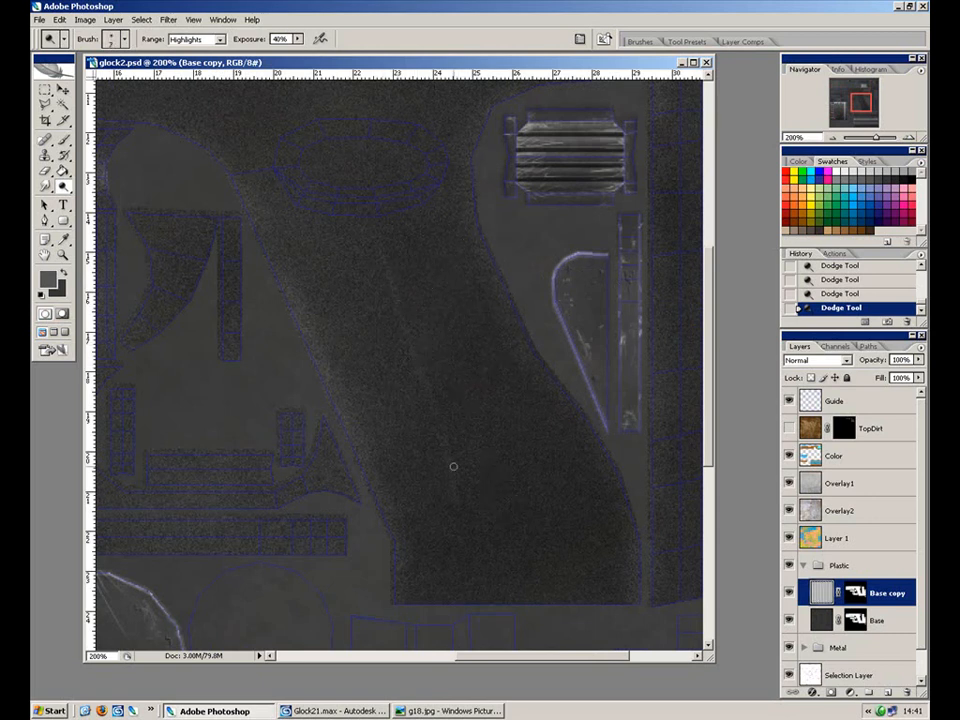
pyautogui.moveTo(430, 427)
pyautogui.mouseDown()
pyautogui.moveTo(392, 290)
pyautogui.moveTo(412, 366)
pyautogui.mouseUp()
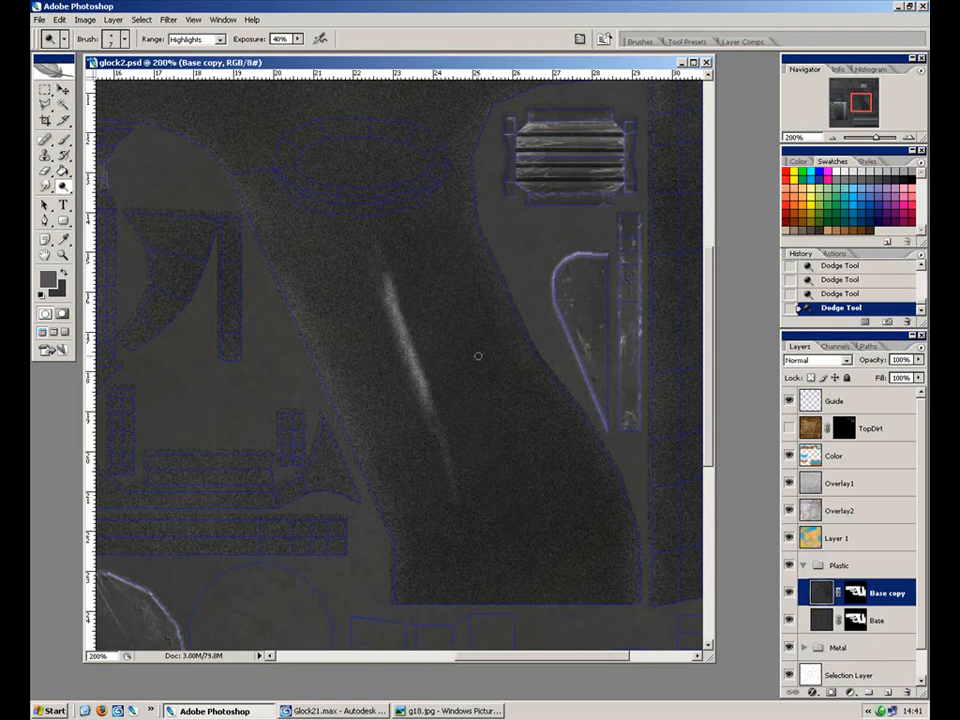
# Try a broad highlight on the grip's rear half with a size 80 brush, and undo the recent grip strokes.
pyautogui.press(']')
pyautogui.press(']')
pyautogui.press(']')
pyautogui.press(']')
pyautogui.press(']')
pyautogui.moveTo(439, 283)
pyautogui.mouseDown()
pyautogui.moveTo(478, 330)
pyautogui.moveTo(508, 409)
pyautogui.mouseUp()
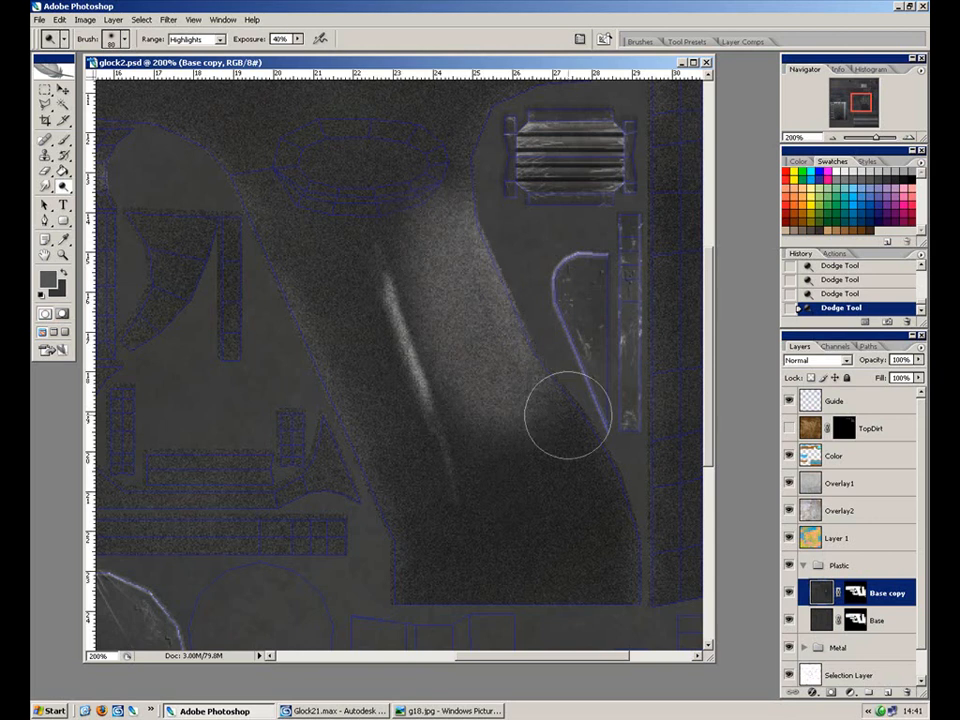
pyautogui.hotkey('ctrl', 'z')
pyautogui.hotkey('ctrl', 'alt', 'z')
pyautogui.hotkey('ctrl', 'alt', 'z')
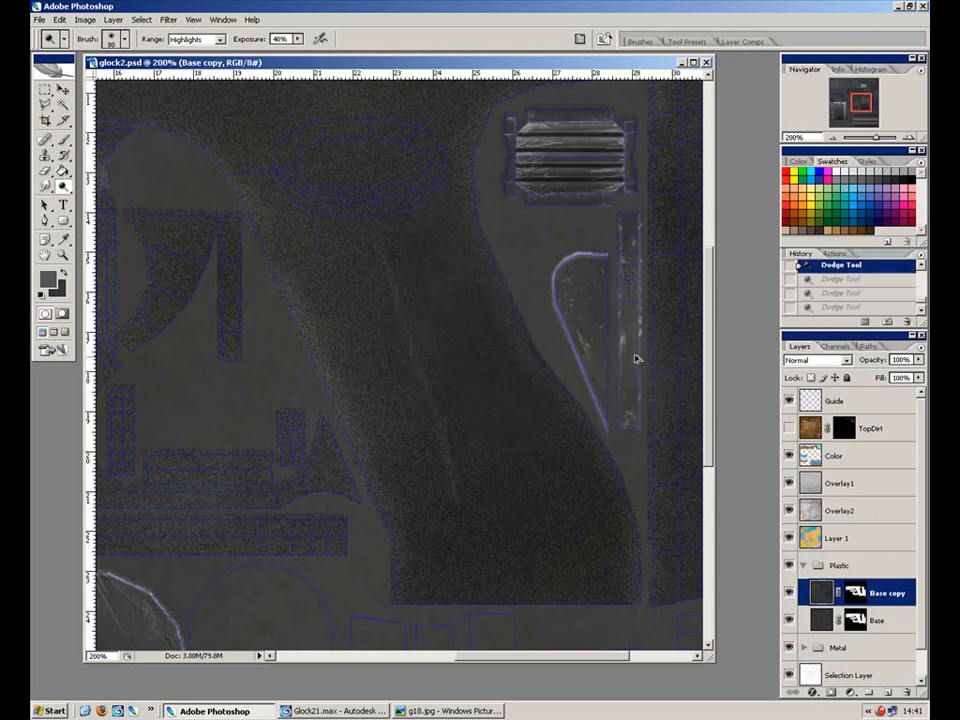
# Dodge soft highlights along the curve above the trigger guard opening and the grip's upper rear edge with a size 30 brush.
pyautogui.hotkey('ctrl', '+')
pyautogui.moveTo(304, 150); pyautogui.dragTo(381, 553)
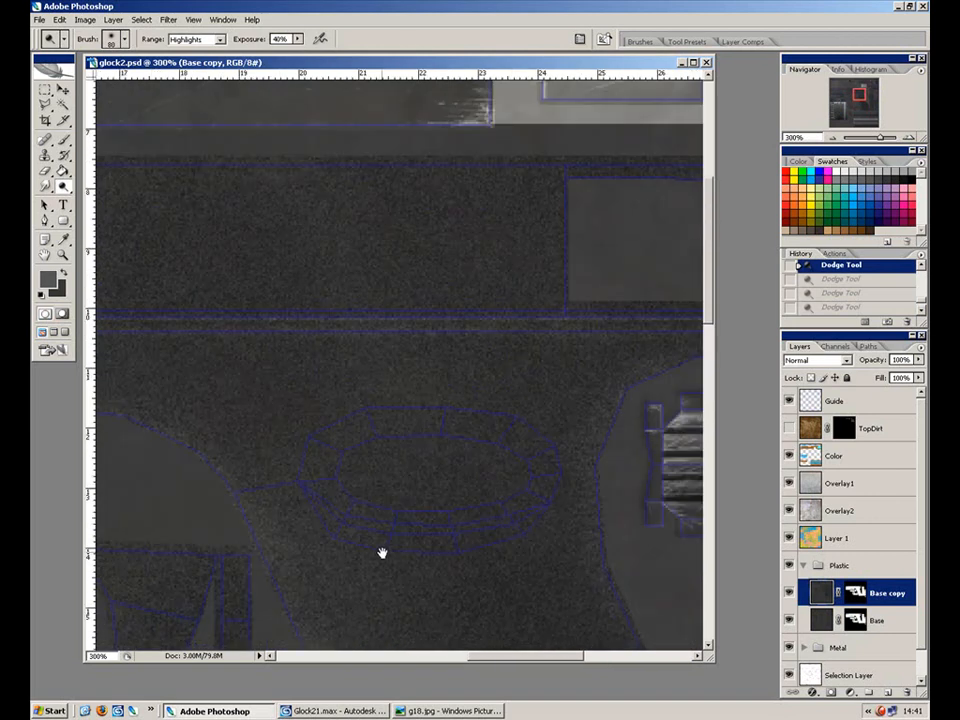
pyautogui.moveTo(262, 350); pyautogui.dragTo(418, 408)
pyautogui.hotkey('ctrl', '-')
pyautogui.hotkey('ctrl', '-')
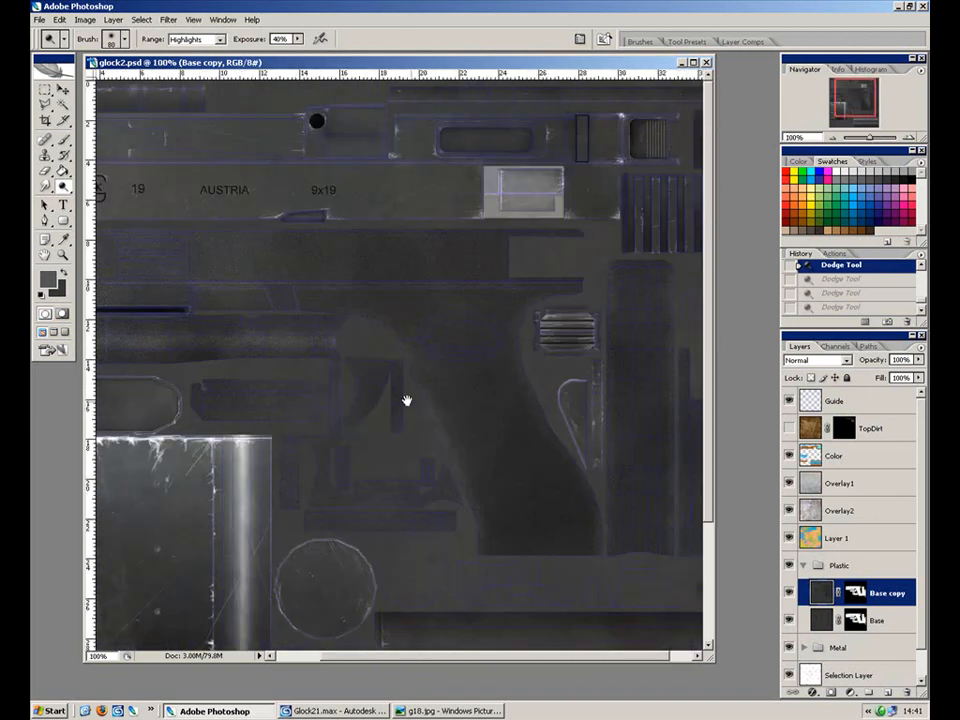
pyautogui.hotkey('ctrl', '+')
pyautogui.moveTo(265, 273)
pyautogui.mouseDown()
pyautogui.moveTo(529, 388)
pyautogui.moveTo(424, 373)
pyautogui.mouseUp()
pyautogui.press('[')
pyautogui.press('[')
pyautogui.press('[')
pyautogui.press('[')
pyautogui.press('[')
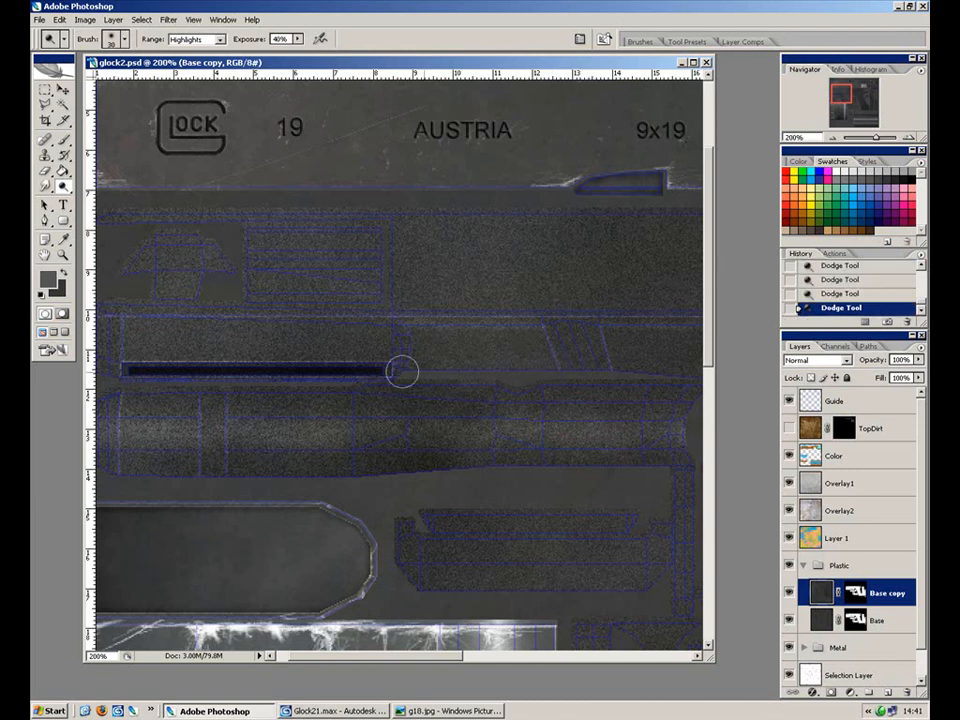
pyautogui.moveTo(533, 381); pyautogui.dragTo(293, 361)
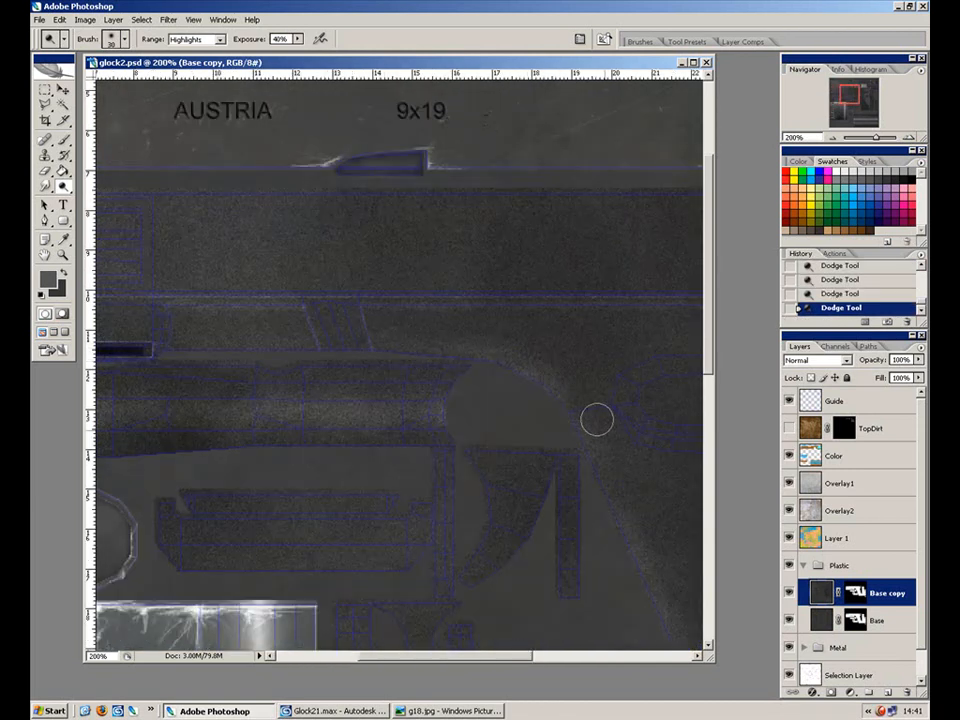
pyautogui.moveTo(590, 455); pyautogui.dragTo(378, 392)
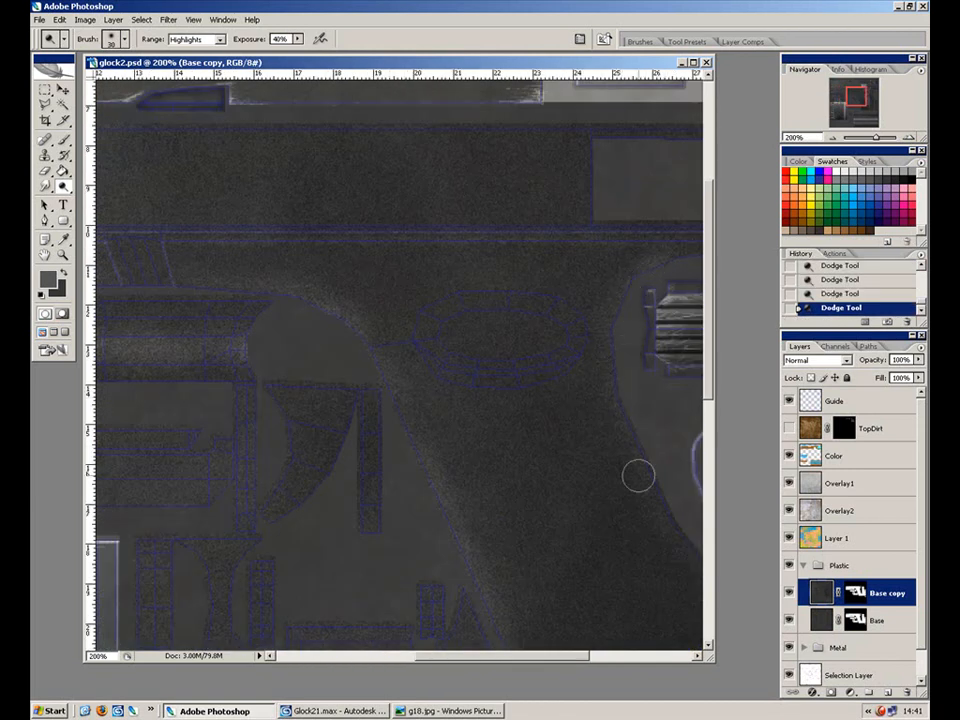
pyautogui.moveTo(584, 468); pyautogui.dragTo(397, 443)
# Select the oval recess at the top of the grip with the Polygonal Lasso, following its guide outline.
pyautogui.hotkey('ctrl', '+')
pyautogui.moveTo(236, 274); pyautogui.dragTo(482, 422)
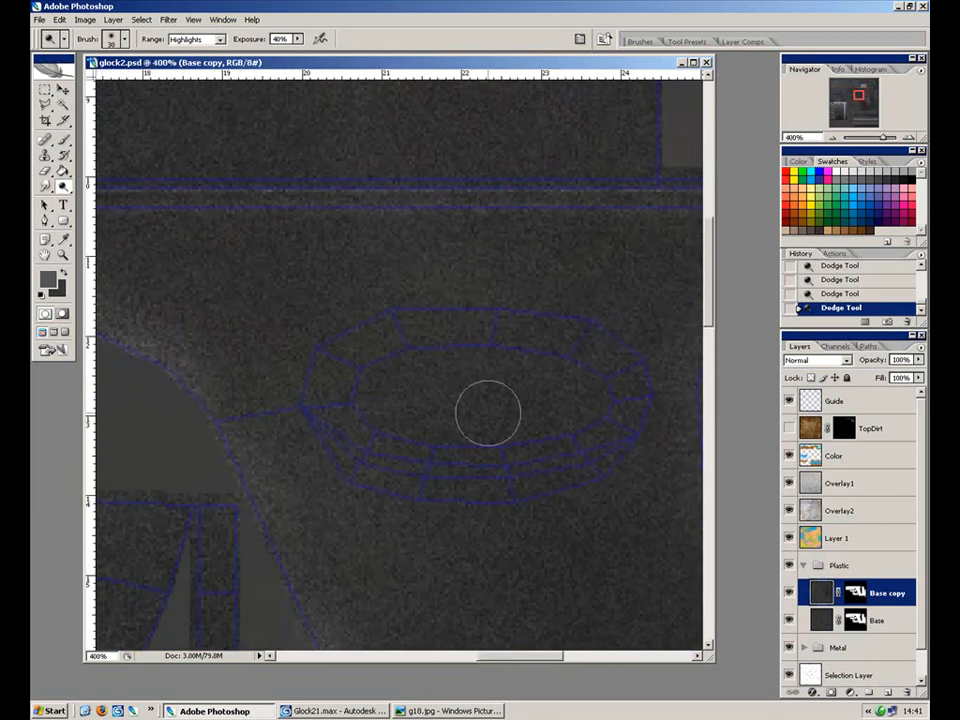
pyautogui.click(47, 104)
pyautogui.click(305, 398)
pyautogui.click(313, 351)
pyautogui.click(388, 311)
pyautogui.click(497, 308)
pyautogui.click(593, 321)
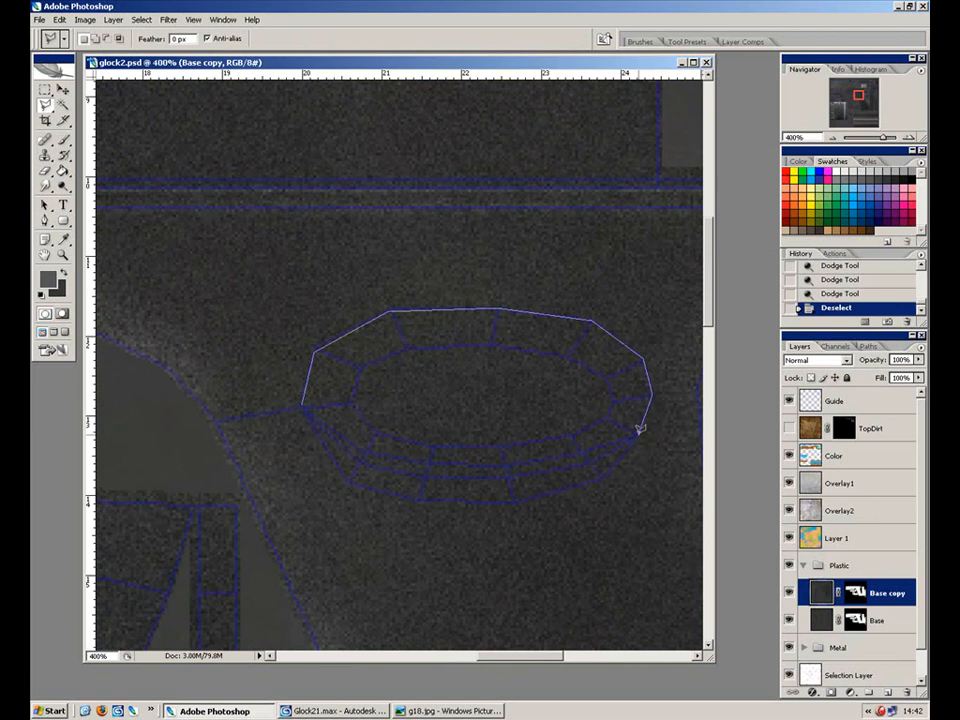
pyautogui.click(508, 462)
pyautogui.click(431, 460)
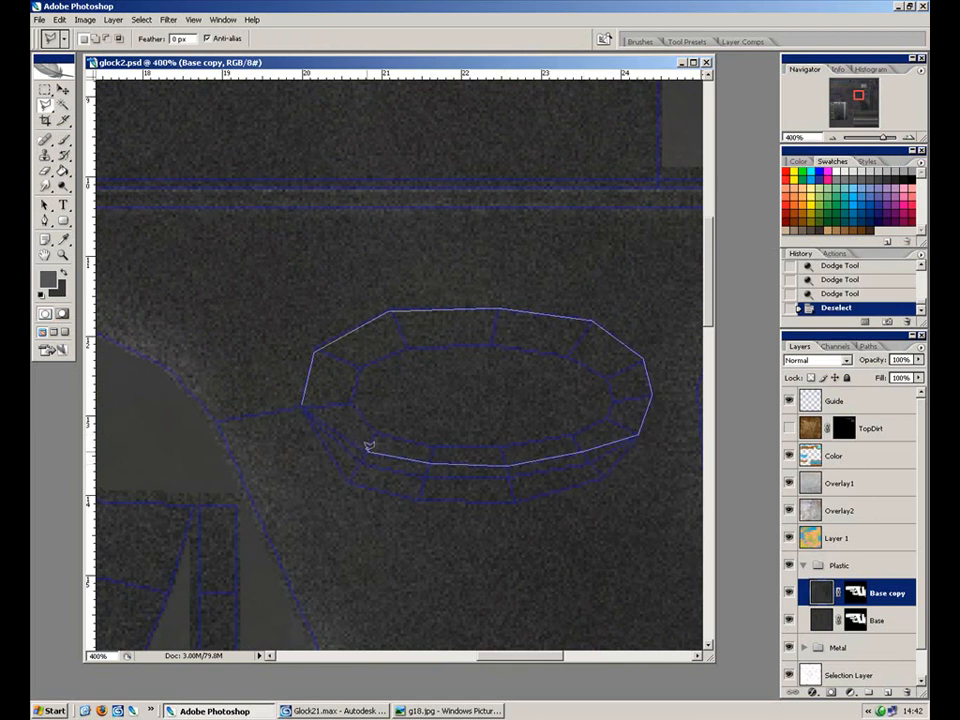
pyautogui.click(306, 401)
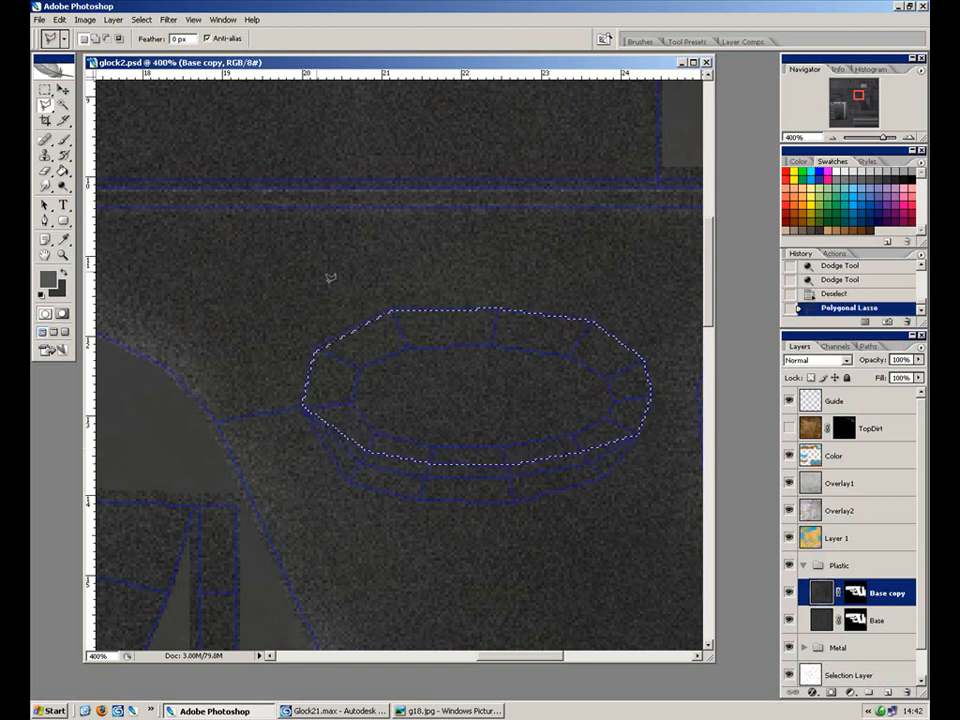
# Dodge a highlight onto the upper front side of the selected oval recess with an enlarged brush at 40% exposure.
pyautogui.click(64, 190)
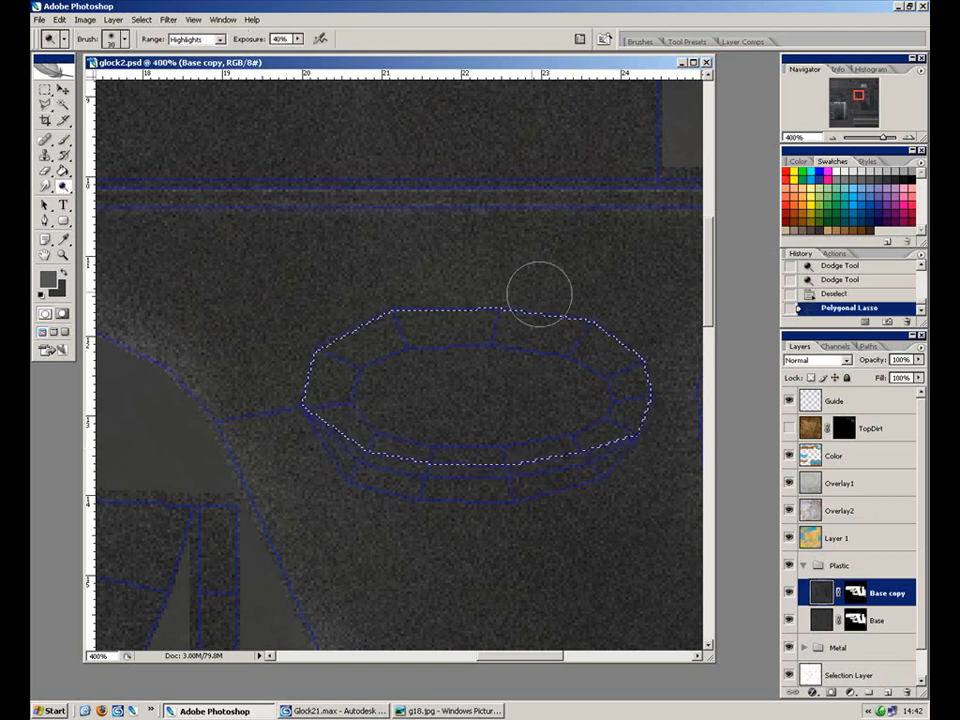
pyautogui.hotkey('ctrl', '-')
pyautogui.hotkey('ctrl', '-')
pyautogui.hotkey('ctrl', '-')
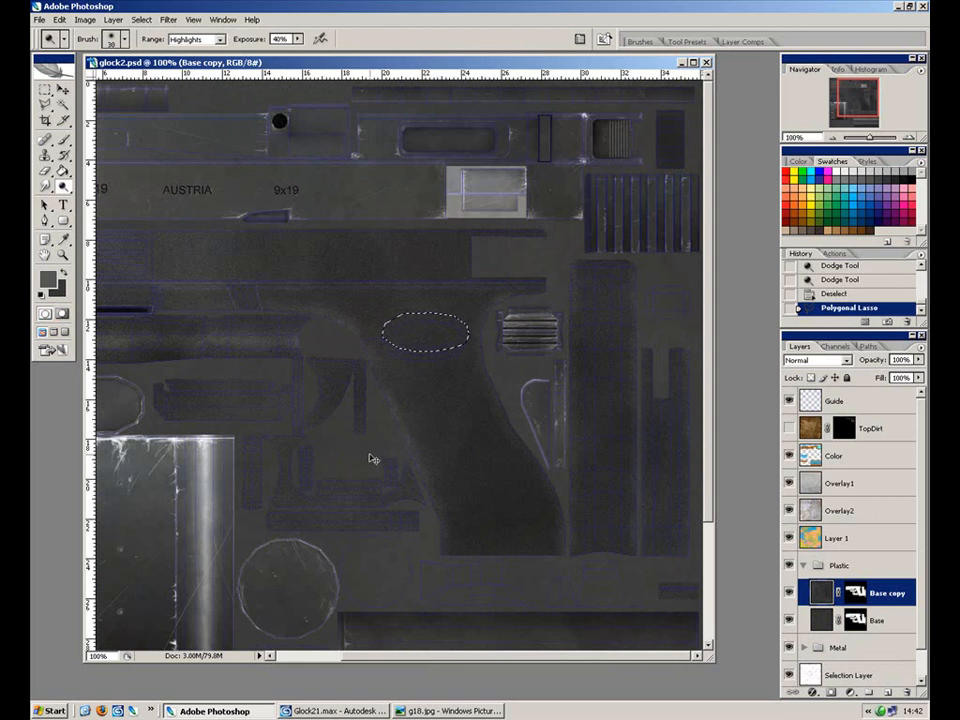
pyautogui.hotkey('ctrl', '+')
pyautogui.hotkey('ctrl', '+')
pyautogui.moveTo(378, 305); pyautogui.dragTo(339, 437)
pyautogui.press(']')
pyautogui.press(']')
pyautogui.press(']')
pyautogui.moveTo(346, 338)
pyautogui.mouseDown()
pyautogui.moveTo(429, 281)
pyautogui.moveTo(371, 306)
pyautogui.moveTo(297, 413)
pyautogui.moveTo(388, 517)
pyautogui.mouseUp()
pyautogui.moveTo(290, 404)
pyautogui.mouseDown()
pyautogui.moveTo(572, 306)
pyautogui.moveTo(581, 319)
pyautogui.mouseUp()
pyautogui.moveTo(448, 263)
pyautogui.mouseDown()
pyautogui.moveTo(418, 315)
pyautogui.moveTo(332, 332)
pyautogui.moveTo(542, 499)
pyautogui.mouseUp()
pyautogui.moveTo(493, 322)
pyautogui.mouseDown()
pyautogui.moveTo(434, 339)
pyautogui.moveTo(431, 542)
pyautogui.mouseUp()
# Burn the oval recess's rear side and interior darker at 20% midtones exposure, reducing the brush to size 50, and deselect.
pyautogui.moveTo(68, 187); pyautogui.dragTo(112, 198)
pyautogui.moveTo(577, 328); pyautogui.dragTo(325, 529)
pyautogui.press('[')
pyautogui.press('[')
pyautogui.press('[')
pyautogui.press('[')
pyautogui.moveTo(492, 320)
pyautogui.mouseDown()
pyautogui.moveTo(561, 449)
pyautogui.moveTo(326, 506)
pyautogui.moveTo(550, 380)
pyautogui.moveTo(568, 330)
pyautogui.moveTo(469, 419)
pyautogui.moveTo(276, 478)
pyautogui.moveTo(489, 393)
pyautogui.moveTo(405, 420)
pyautogui.mouseUp()
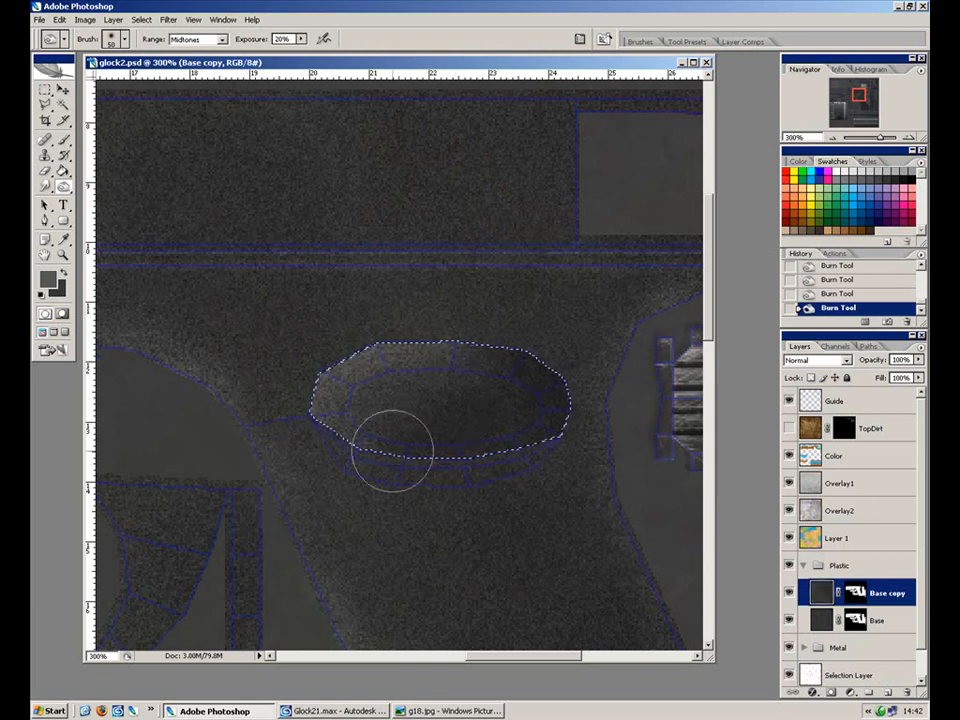
pyautogui.hotkey('ctrl', 'd')
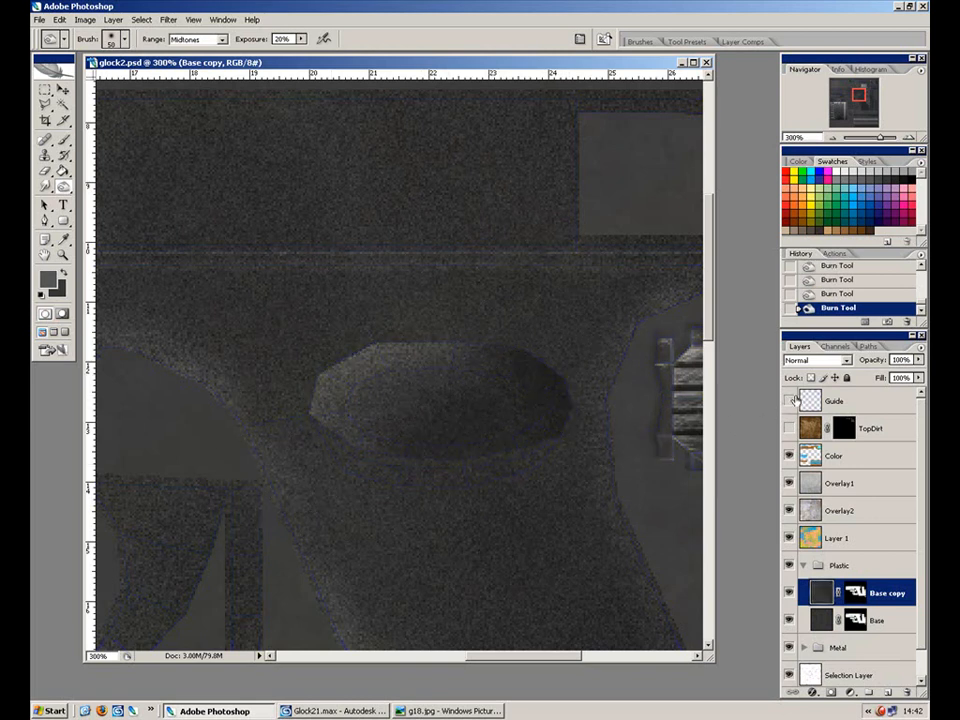
# Invert the oval recess selection and dodge a fine highlight just outside its front rim with a size 1 brush at 70% exposure.
pyautogui.hotkey('ctrl', 'shift', 'i')
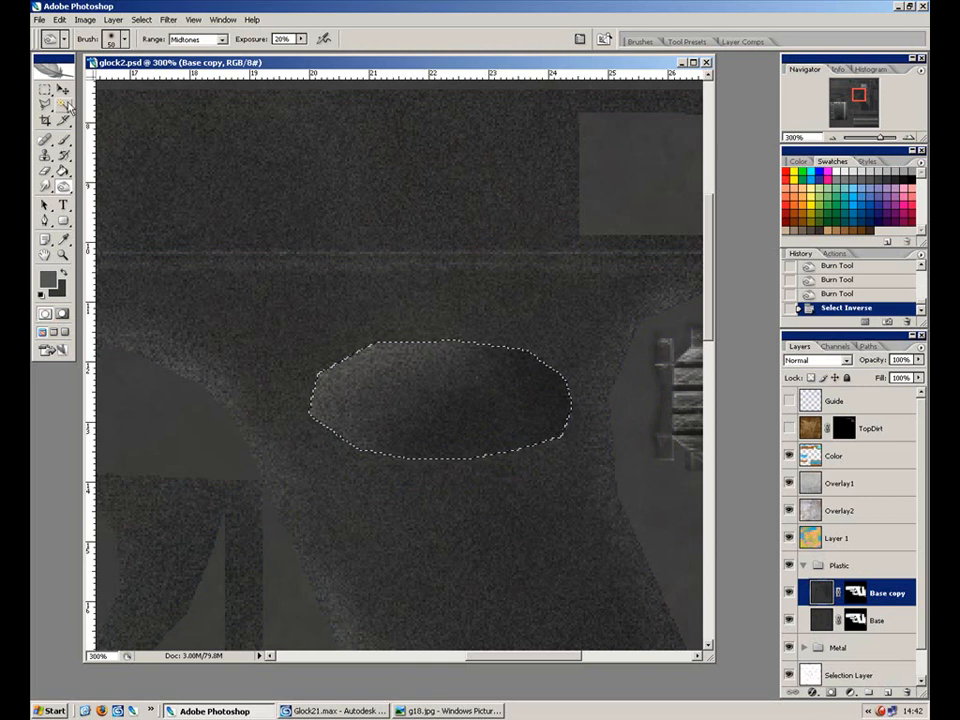
pyautogui.moveTo(63, 186); pyautogui.dragTo(121, 186)
pyautogui.press('[')
pyautogui.press('[')
pyautogui.press('[')
pyautogui.press('[')
pyautogui.press('[')
pyautogui.press('[')
pyautogui.press('[')
pyautogui.press('[')
pyautogui.press('[')
pyautogui.press('[')
pyautogui.press('[')
pyautogui.press('[')
pyautogui.press('[')
pyautogui.press('7')
pyautogui.hotkey('ctrl', '+')
pyautogui.hotkey('ctrl', '+')
pyautogui.hotkey('ctrl', 'h')
pyautogui.keyDown('space'); pyautogui.moveTo(302, 418); pyautogui.dragTo(364, 416); pyautogui.keyUp('space')
pyautogui.click(312, 443)
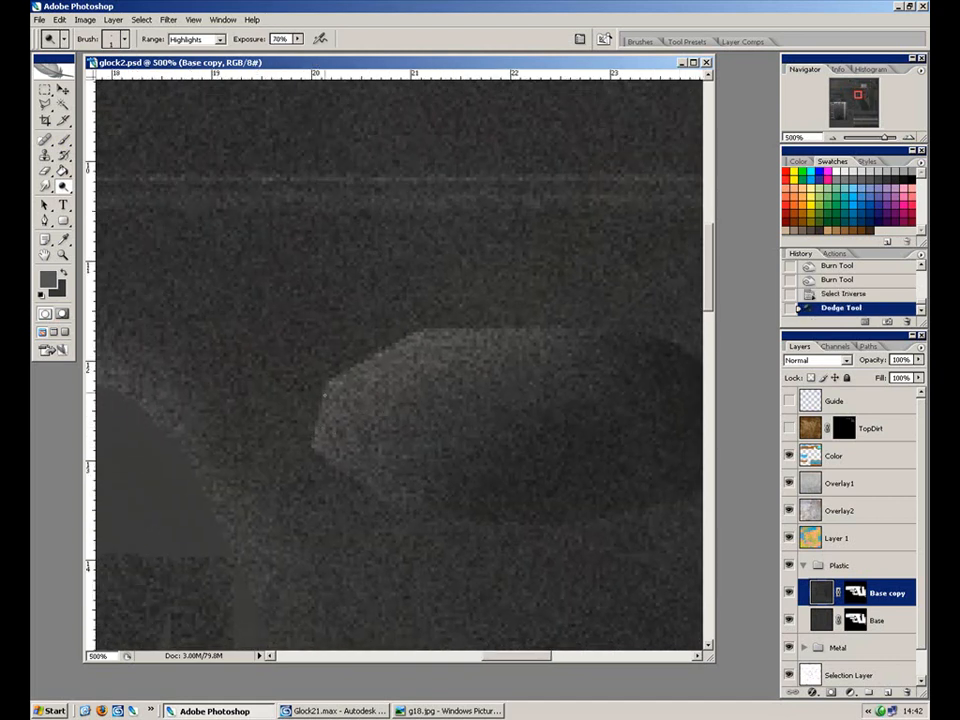
# Dodge a brighter thin line along the recess's front and upper rim with a size 3 brush at 90% exposure.
pyautogui.click(315, 445)
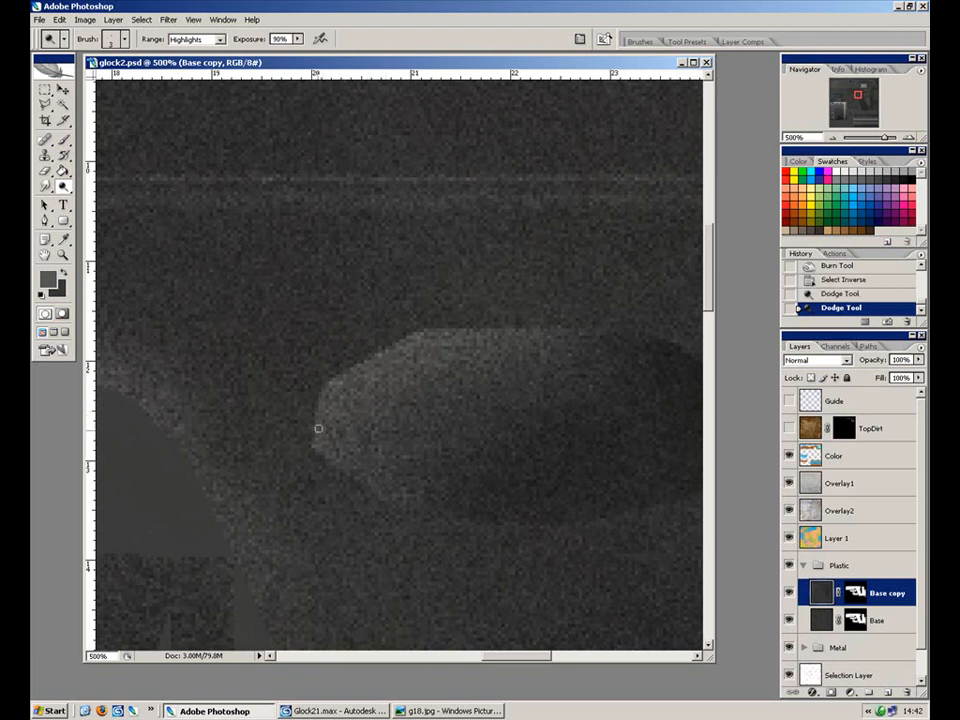
pyautogui.click(322, 392)
pyautogui.click(326, 385)
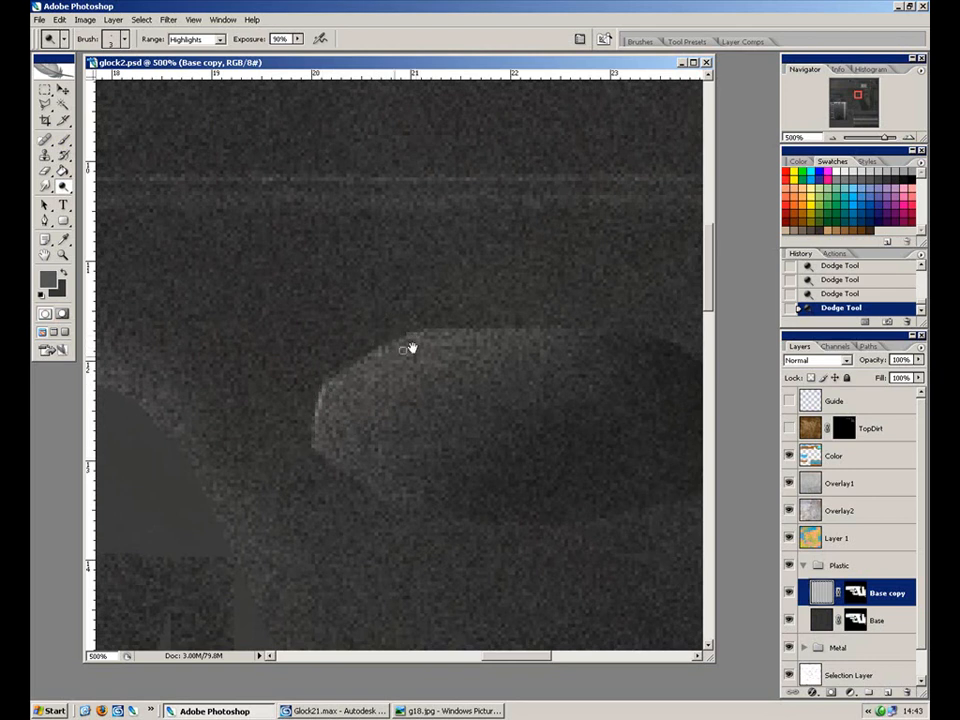
pyautogui.moveTo(433, 335); pyautogui.dragTo(299, 376)
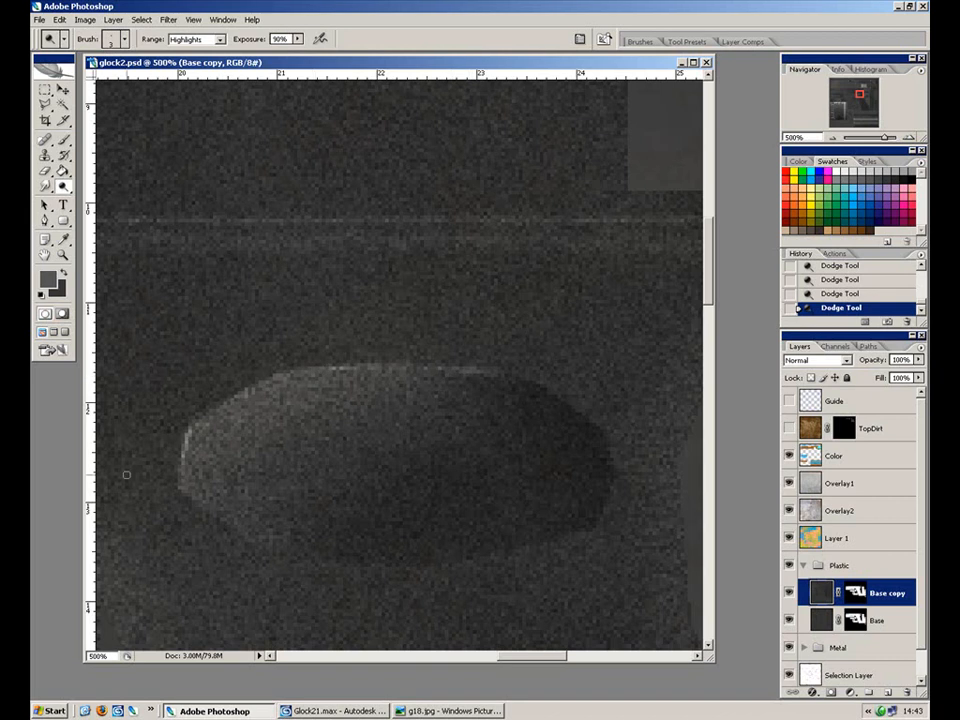
pyautogui.moveTo(256, 398); pyautogui.dragTo(344, 364)
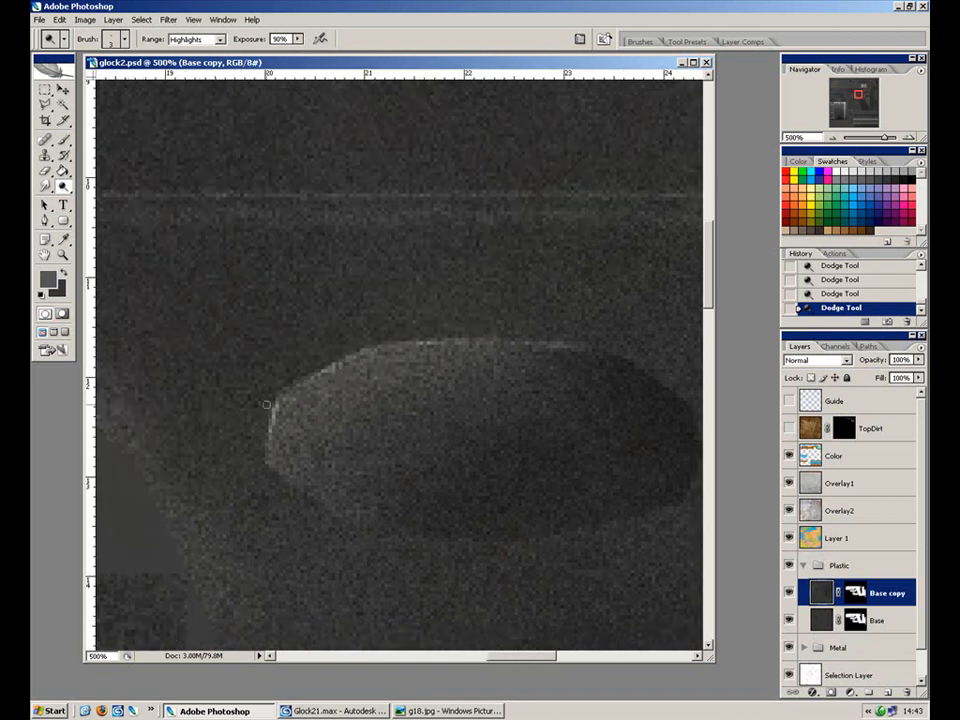
pyautogui.moveTo(522, 425); pyautogui.dragTo(455, 352)
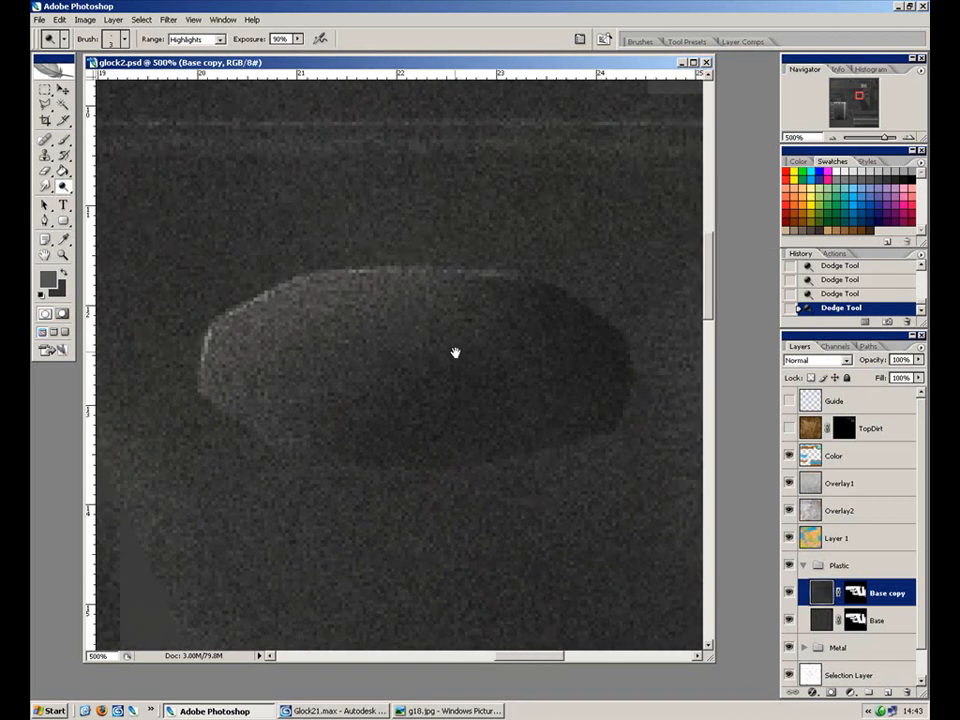
pyautogui.hotkey('ctrl', '-')
pyautogui.hotkey('ctrl', '-')
pyautogui.hotkey('ctrl', '+')
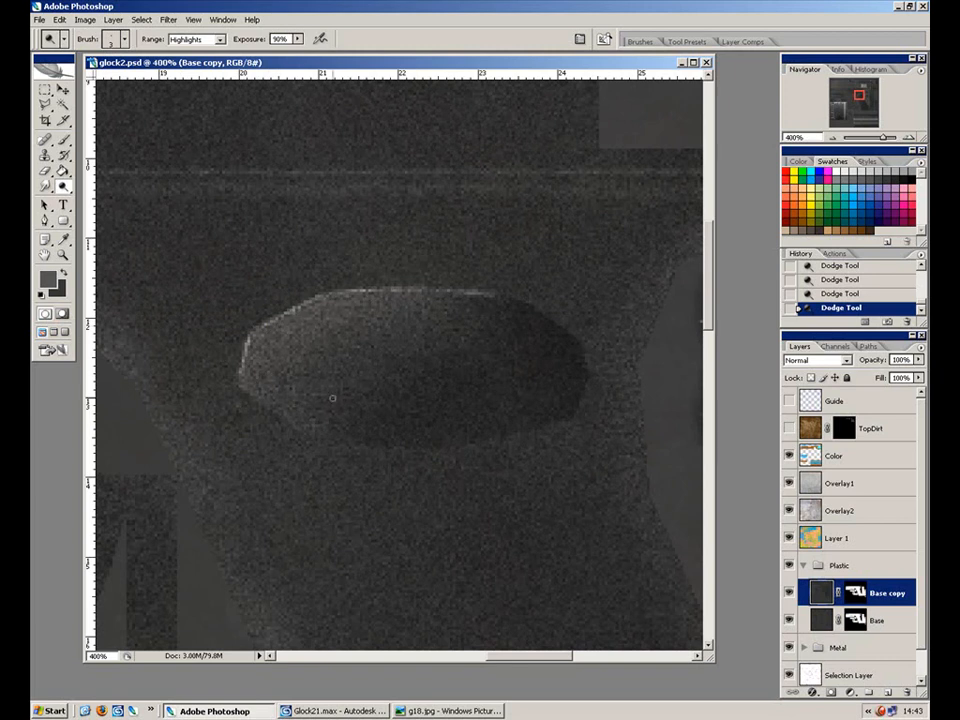
# Invert the selection back to the recess and dodge its inner front end with a size 30 brush at 60% highlights exposure.
pyautogui.click(63, 188)
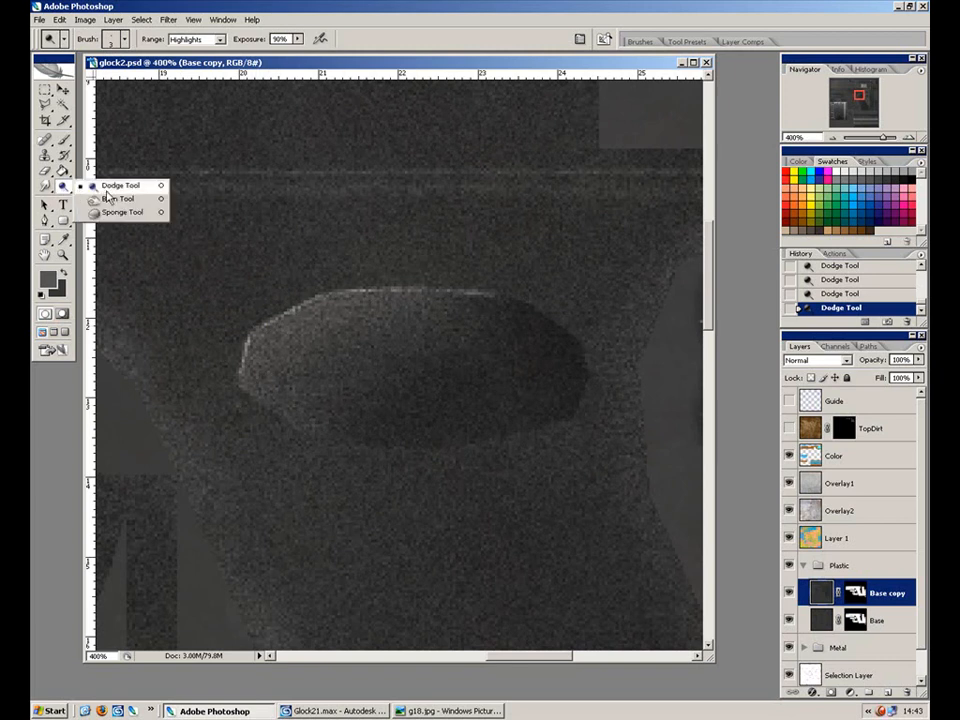
pyautogui.click(120, 198)
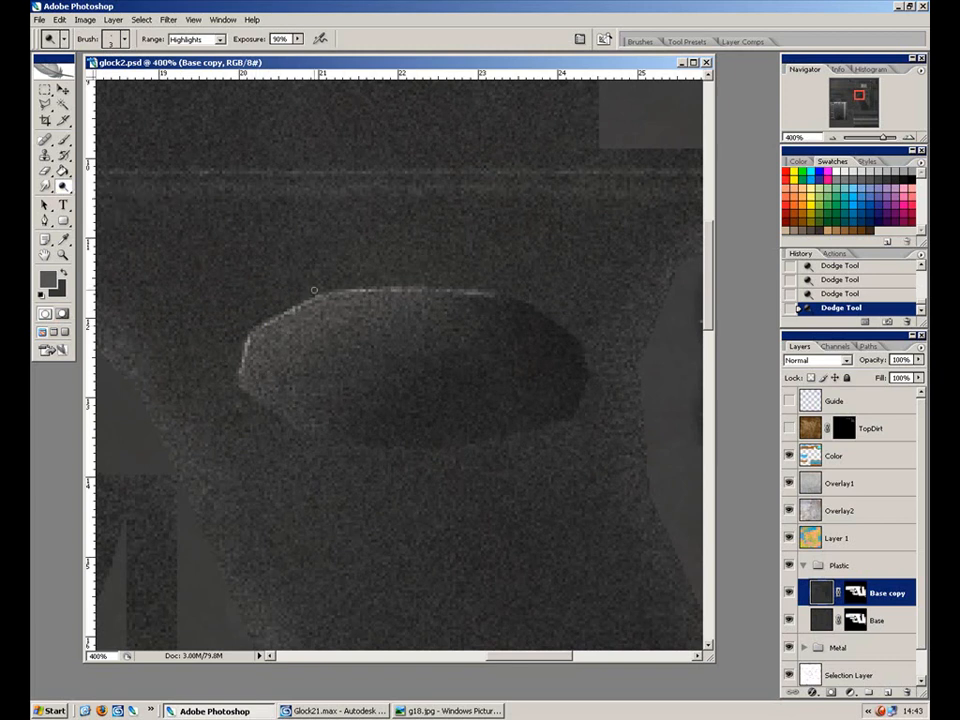
pyautogui.press(']')
pyautogui.press(']')
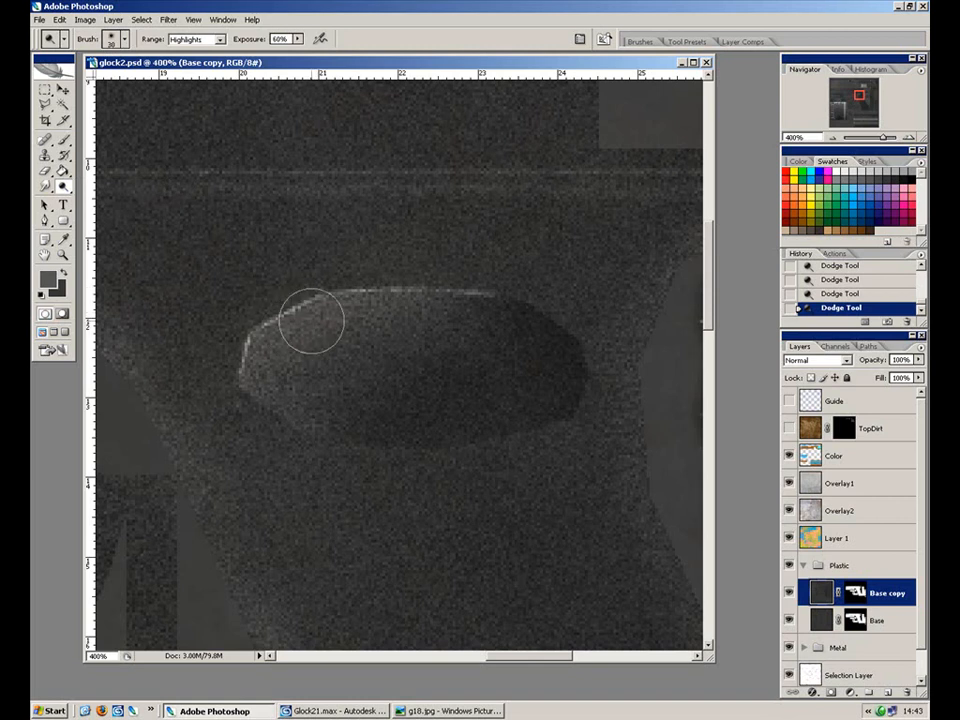
pyautogui.hotkey('ctrl', 'shift', 'i')
pyautogui.hotkey('ctrl', 'h')
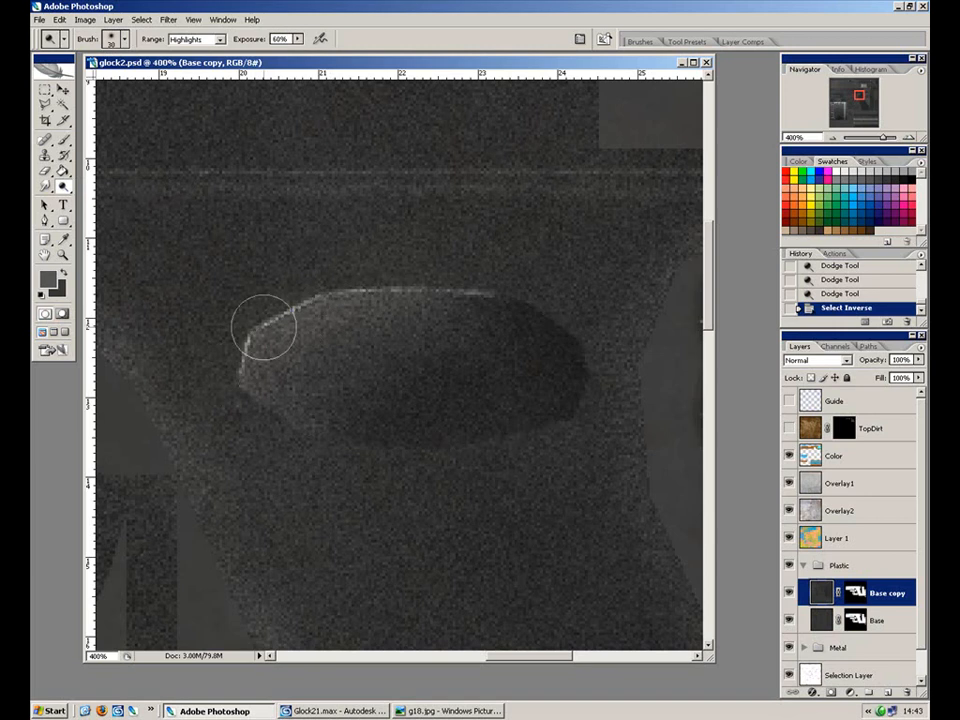
pyautogui.moveTo(266, 332)
pyautogui.mouseDown()
pyautogui.moveTo(287, 321)
pyautogui.moveTo(252, 349)
pyautogui.moveTo(300, 336)
pyautogui.mouseUp()
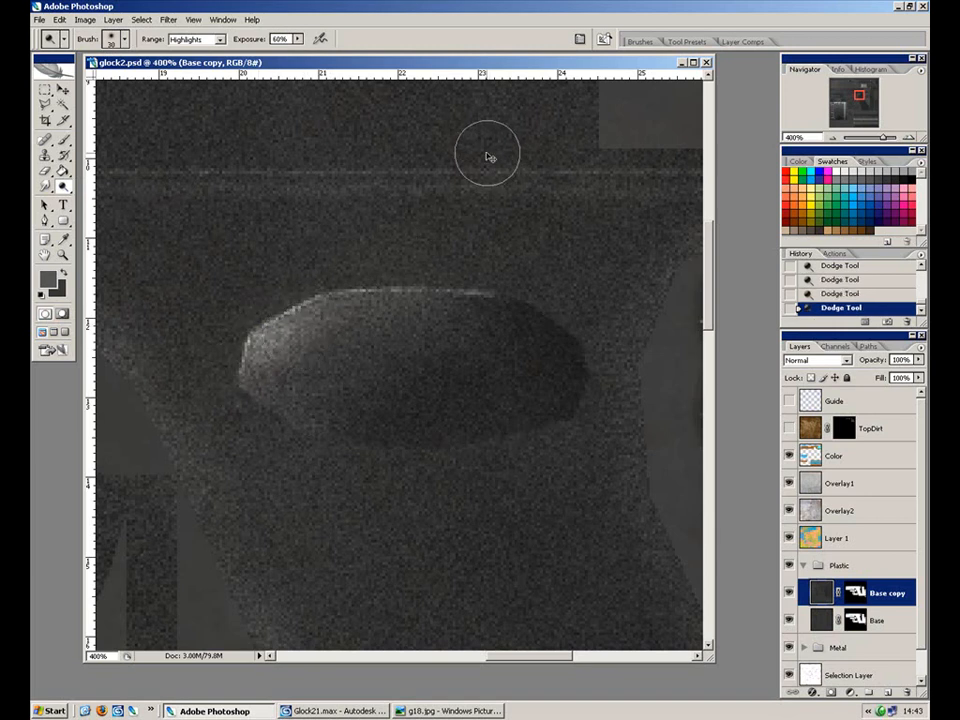
pyautogui.hotkey('ctrl', '-')
pyautogui.hotkey('ctrl', '-')
pyautogui.hotkey('ctrl', '-')
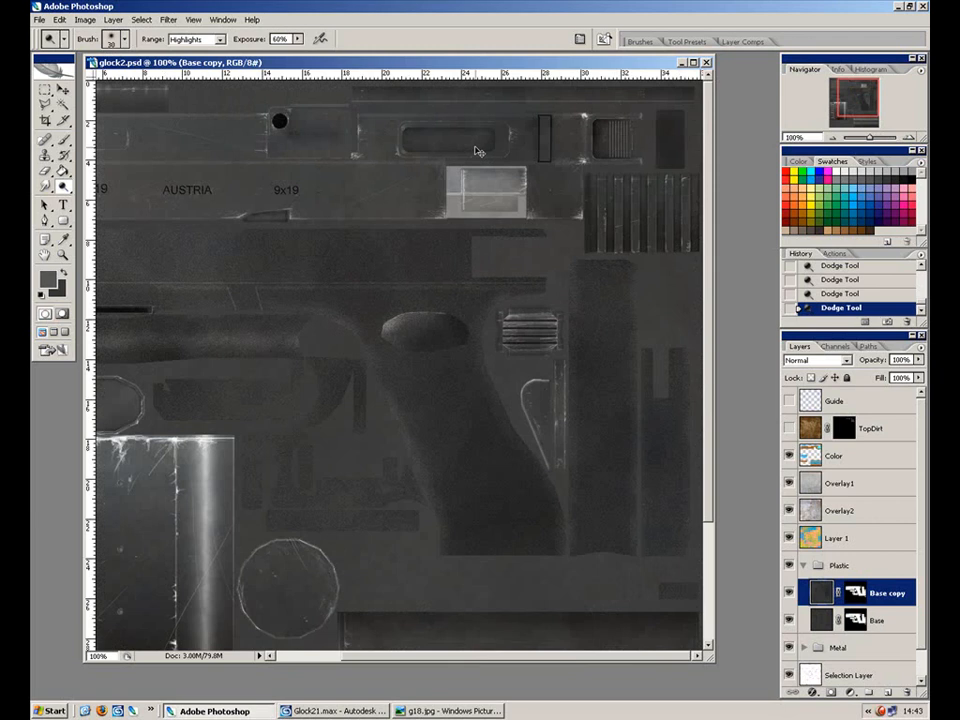
# Invert the selection again and dodge a thin highlight around the recess's rear rim, reducing the brush to size 4.
pyautogui.hotkey('ctrl', '+')
pyautogui.hotkey('ctrl', '+')
pyautogui.hotkey('ctrl', '+')
pyautogui.moveTo(432, 296)
pyautogui.mouseDown()
pyautogui.moveTo(240, 403)
pyautogui.moveTo(291, 407)
pyautogui.moveTo(345, 461)
pyautogui.mouseUp()
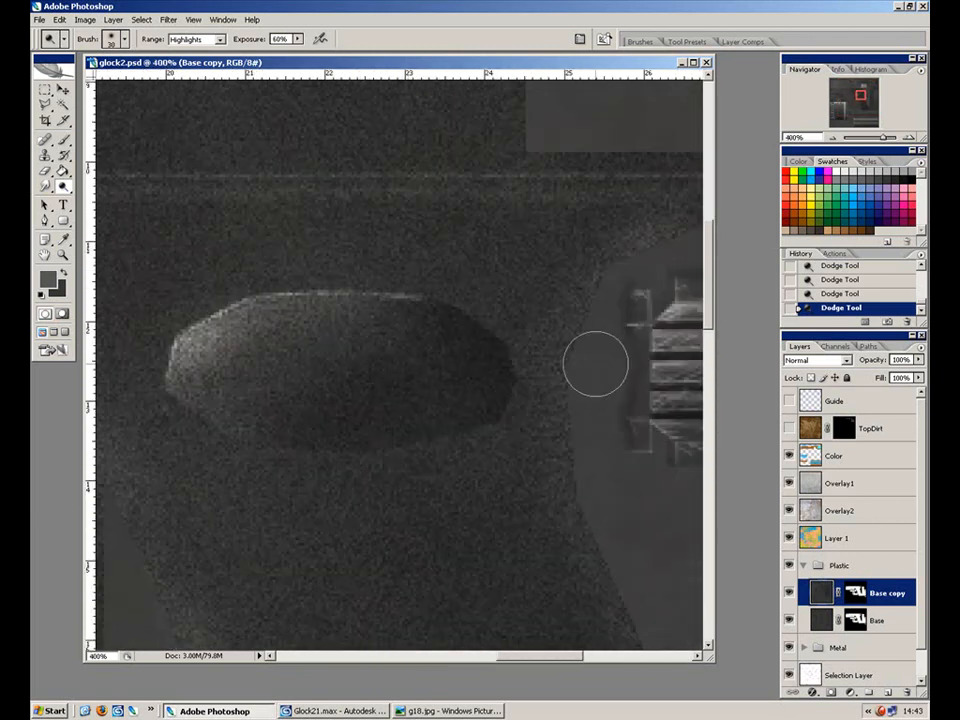
pyautogui.hotkey('ctrl', 'shift', 'i')
pyautogui.hotkey('ctrl', 'h')
pyautogui.press('[')
pyautogui.press('[')
pyautogui.press('[')
pyautogui.moveTo(498, 344)
pyautogui.mouseDown()
pyautogui.moveTo(506, 373)
pyautogui.moveTo(505, 356)
pyautogui.moveTo(494, 401)
pyautogui.moveTo(507, 372)
pyautogui.moveTo(482, 410)
pyautogui.mouseUp()
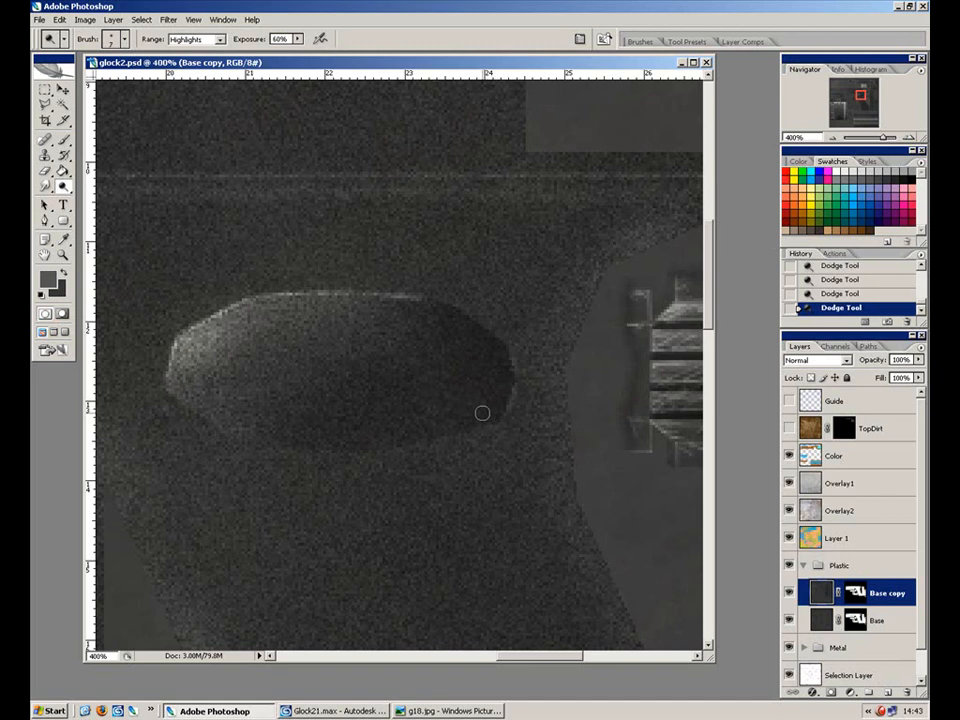
pyautogui.moveTo(438, 308)
pyautogui.mouseDown()
pyautogui.moveTo(499, 347)
pyautogui.moveTo(489, 343)
pyautogui.mouseUp()
pyautogui.moveTo(503, 348); pyautogui.dragTo(504, 390)
pyautogui.moveTo(527, 347); pyautogui.dragTo(535, 307)
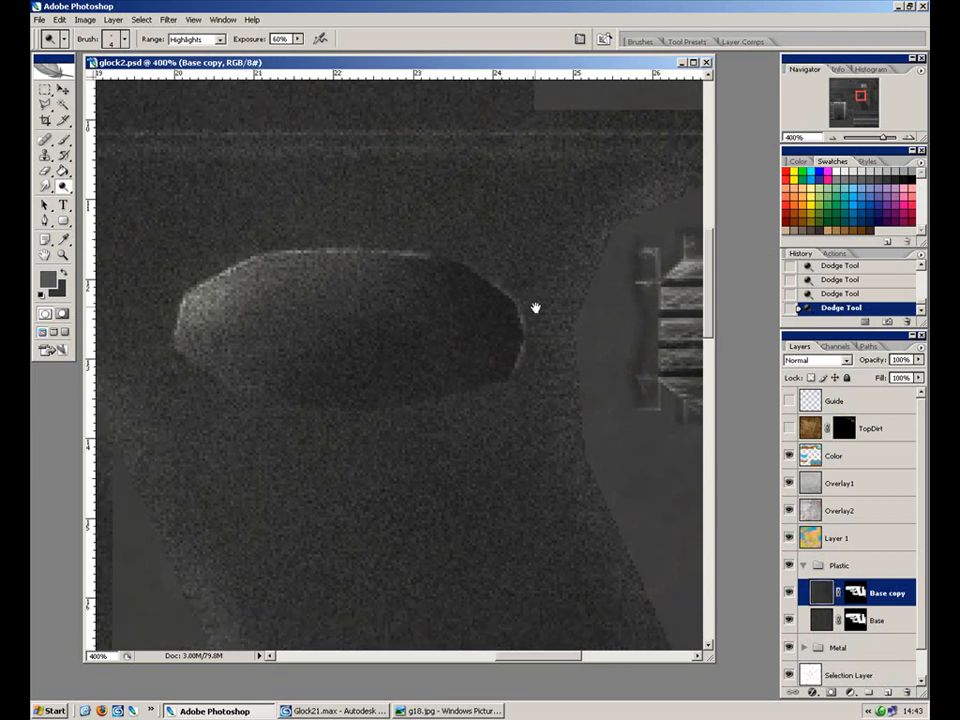
# Dodge a soft highlight along the lip under the oval recess, following the guide outline and lowering the exposure to 30%.
pyautogui.click(789, 401)
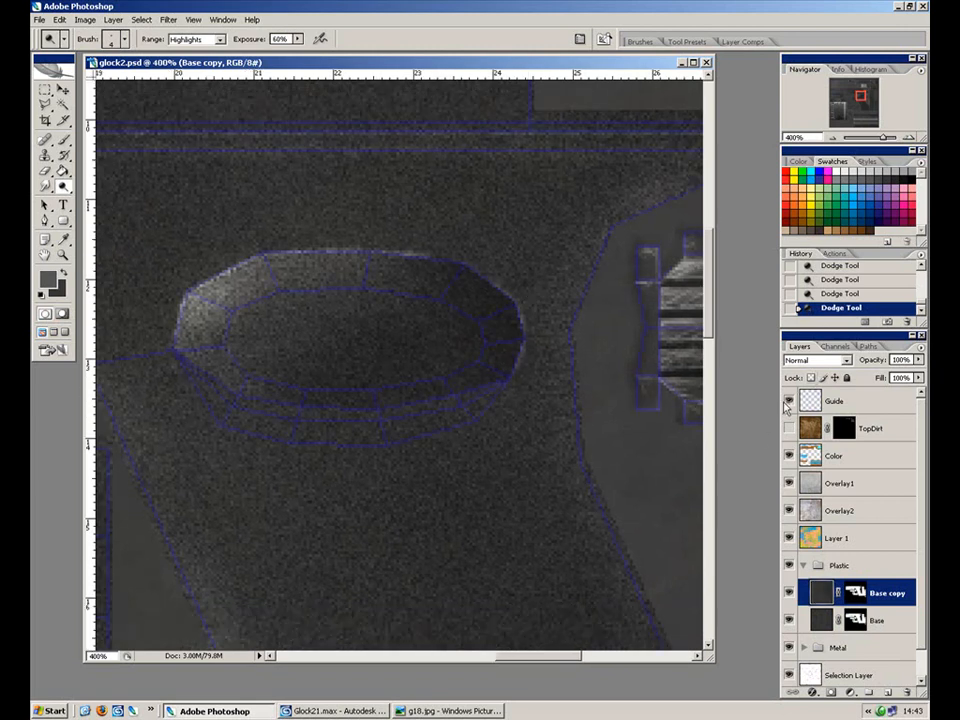
pyautogui.moveTo(312, 388); pyautogui.dragTo(384, 404)
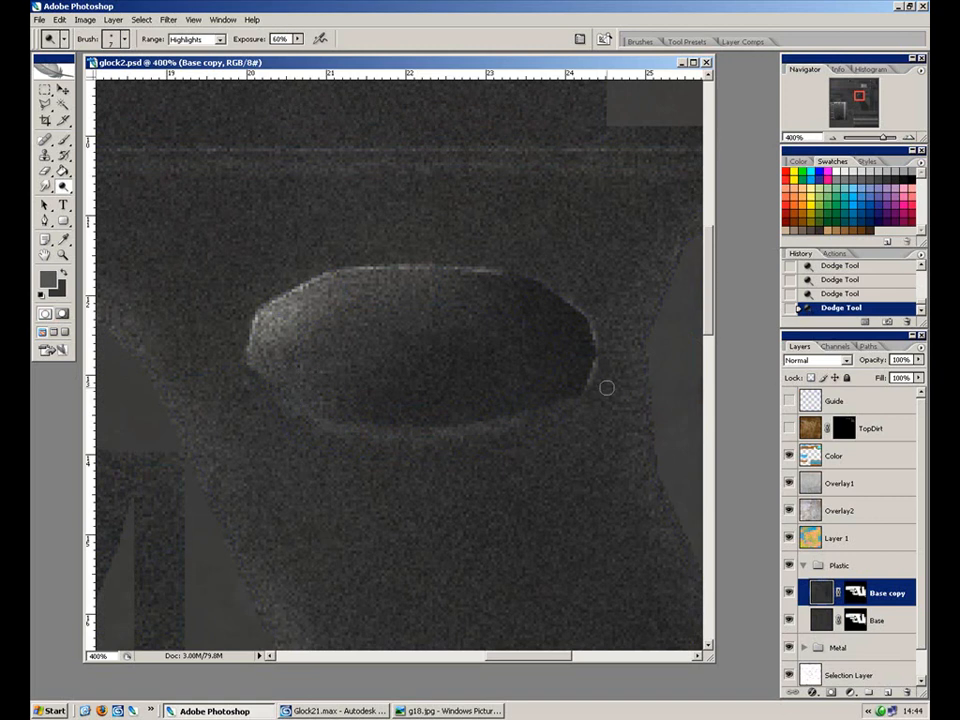
pyautogui.click(789, 400)
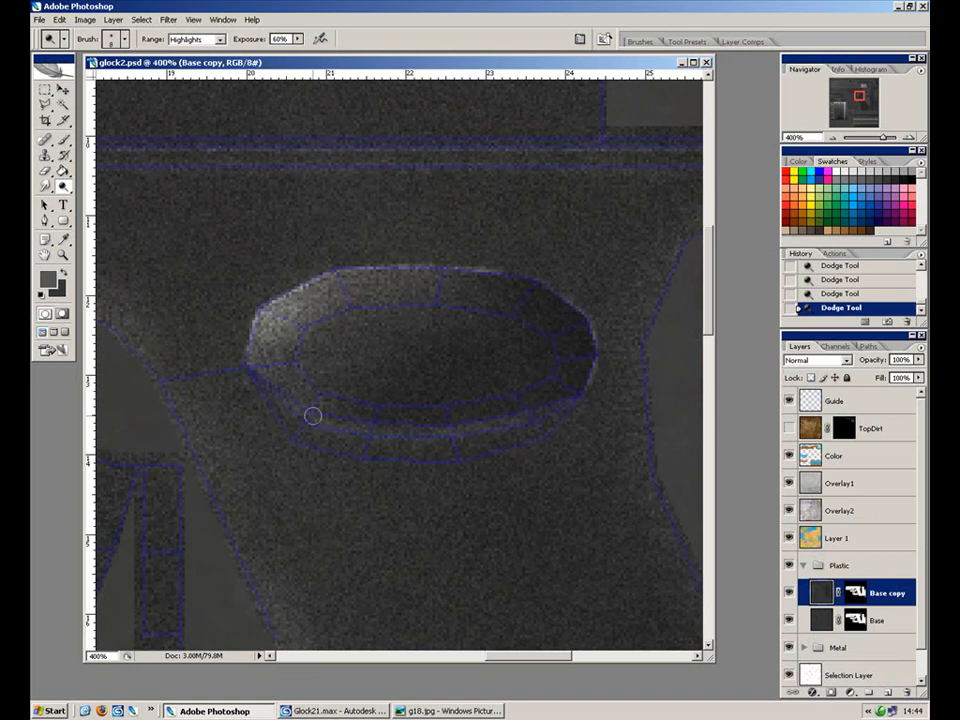
pyautogui.press(']')
pyautogui.press(']')
pyautogui.press('3')
pyautogui.moveTo(446, 413)
pyautogui.mouseDown()
pyautogui.moveTo(535, 412)
pyautogui.moveTo(537, 401)
pyautogui.moveTo(330, 416)
pyautogui.moveTo(294, 409)
pyautogui.moveTo(307, 420)
pyautogui.moveTo(570, 416)
pyautogui.mouseUp()
# Burn a narrow shadow beneath the recess's lower lip with a size 10 brush at 20% midtones exposure, and hide the guide.
pyautogui.moveTo(63, 186); pyautogui.dragTo(118, 200)
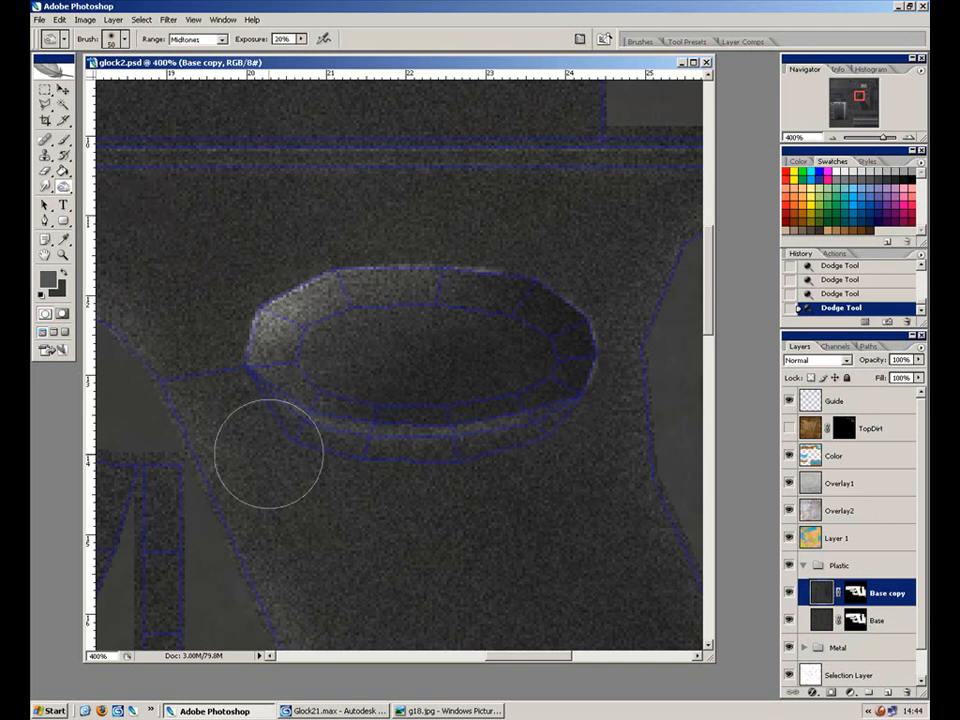
pyautogui.press('[')
pyautogui.press('[')
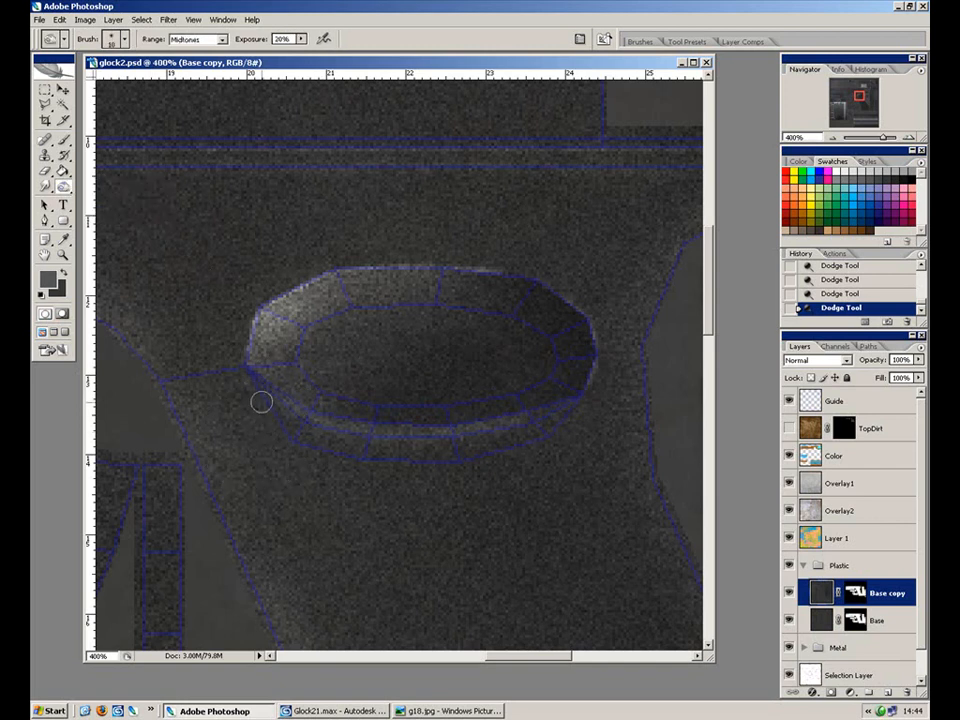
pyautogui.moveTo(257, 413)
pyautogui.mouseDown()
pyautogui.moveTo(277, 439)
pyautogui.moveTo(363, 471)
pyautogui.moveTo(529, 470)
pyautogui.moveTo(585, 436)
pyautogui.mouseUp()
pyautogui.hotkey('ctrl', 'z')
pyautogui.hotkey('ctrl', 'z')
pyautogui.click(789, 401)
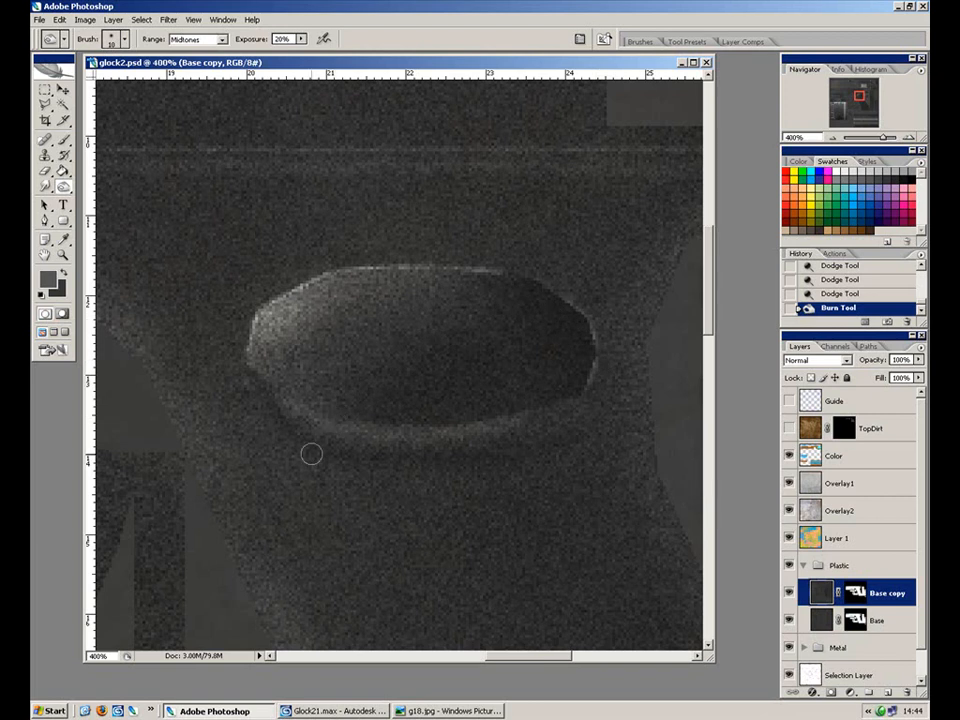
# Burn a wider, softer shadow below the recess's lip at 10% exposure, enlarging the brush from size 20 to 40.
pyautogui.press(']')
pyautogui.press(']')
pyautogui.moveTo(321, 515)
pyautogui.mouseDown()
pyautogui.moveTo(321, 474)
pyautogui.moveTo(346, 481)
pyautogui.mouseUp()
pyautogui.moveTo(350, 485); pyautogui.dragTo(364, 477)
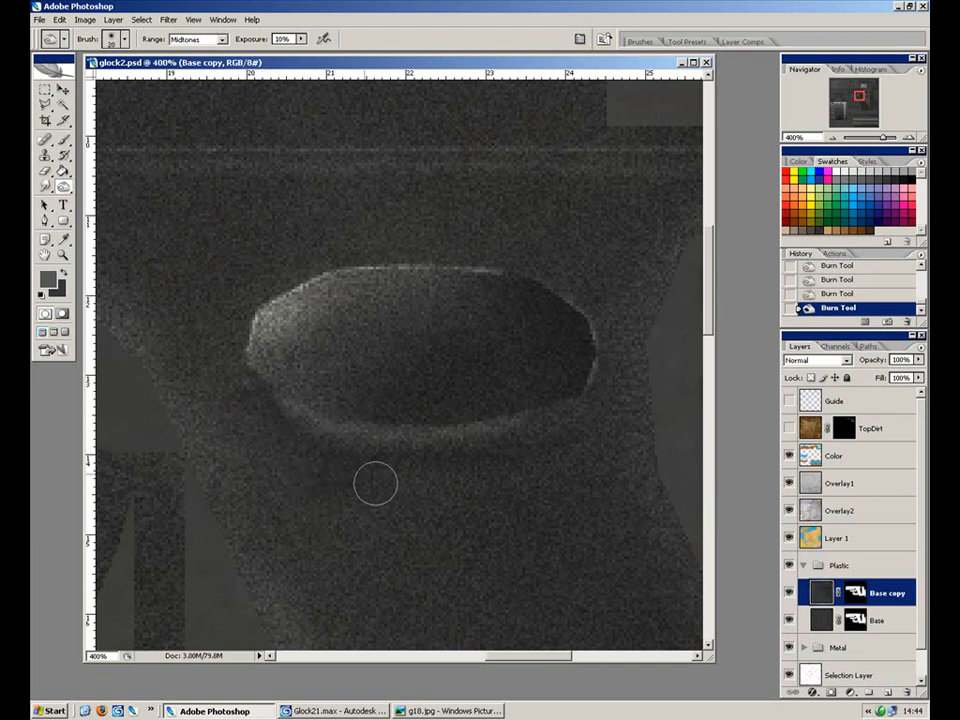
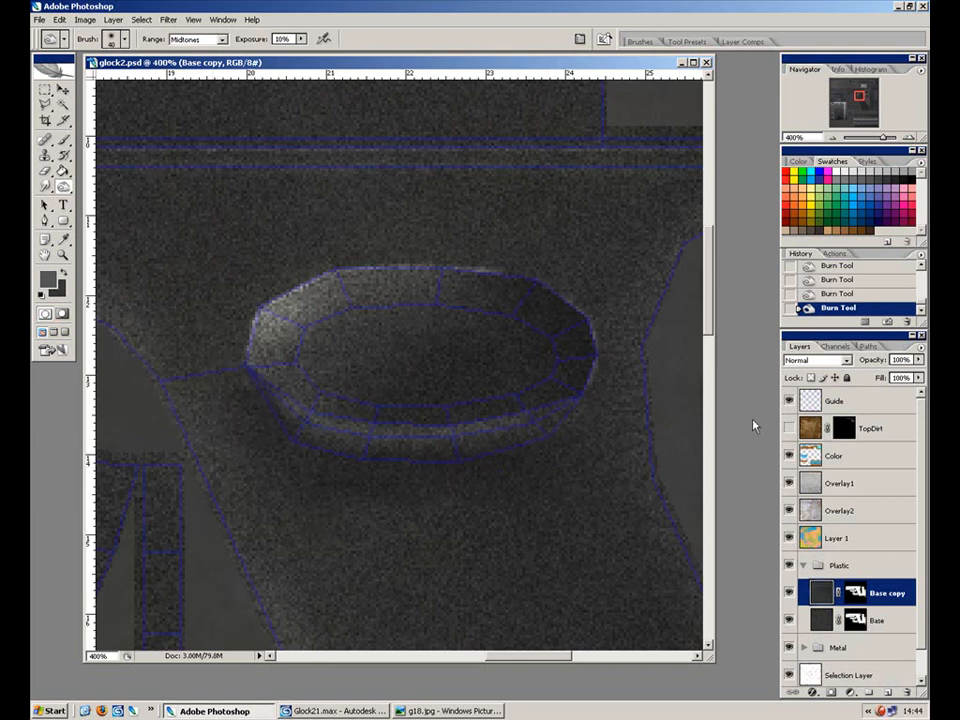
pyautogui.click(789, 401)
pyautogui.hotkey('ctrl', '-')
pyautogui.hotkey('ctrl', '-')
pyautogui.hotkey('ctrl', '-')
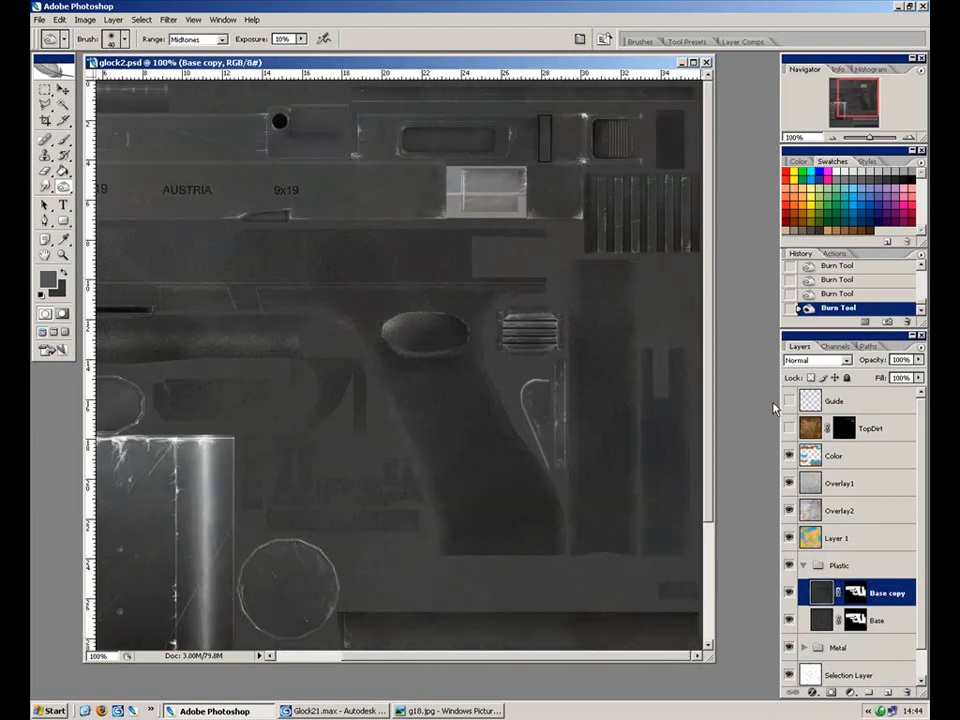
pyautogui.moveTo(340, 372); pyautogui.dragTo(471, 416)
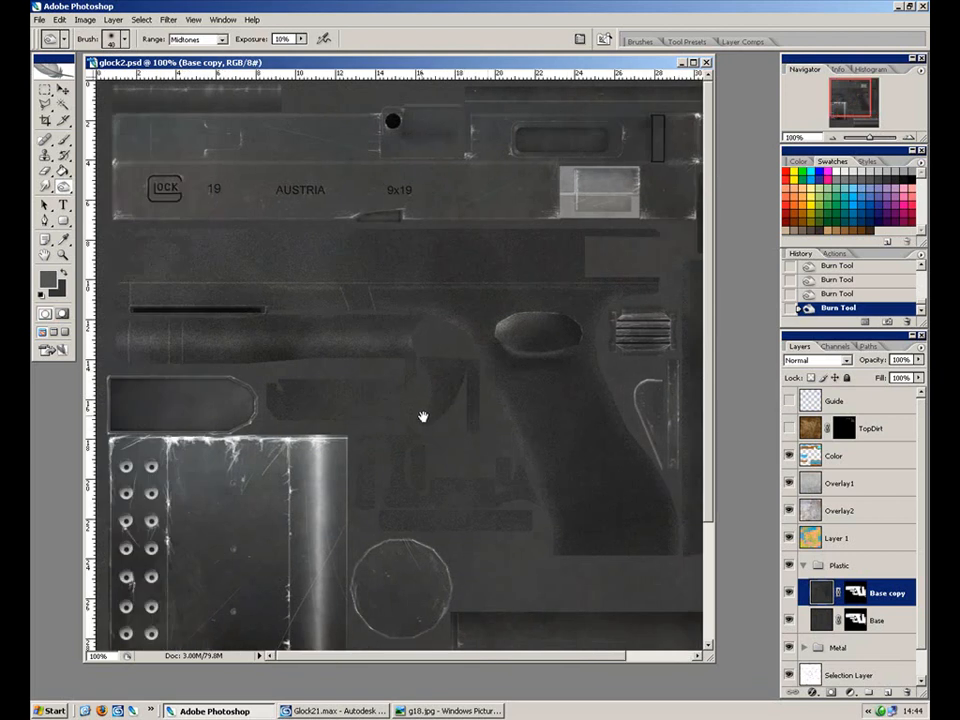
pyautogui.hotkey('ctrl', '+')
pyautogui.hotkey('ctrl', '+')
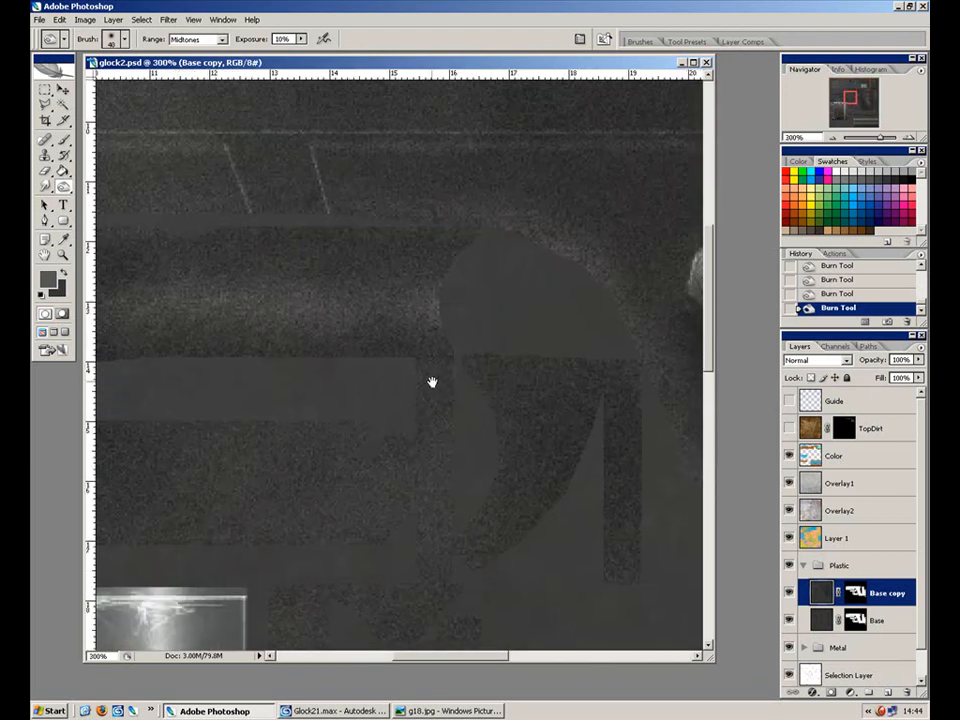
pyautogui.moveTo(431, 354); pyautogui.dragTo(453, 472)
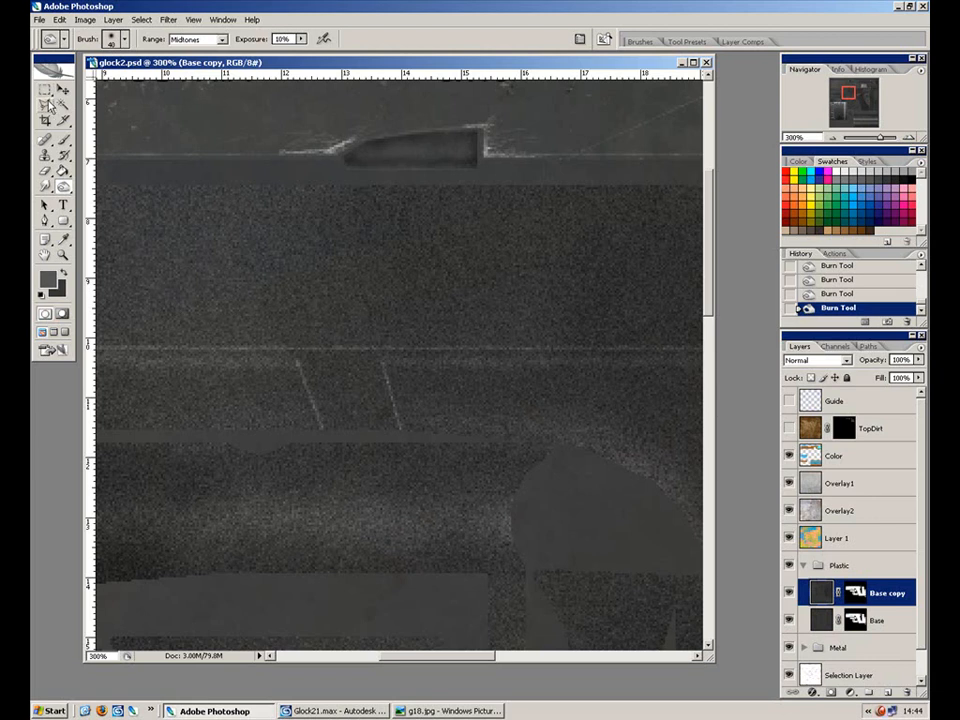
pyautogui.hotkey('ctrl', '-')
pyautogui.hotkey('ctrl', '-')
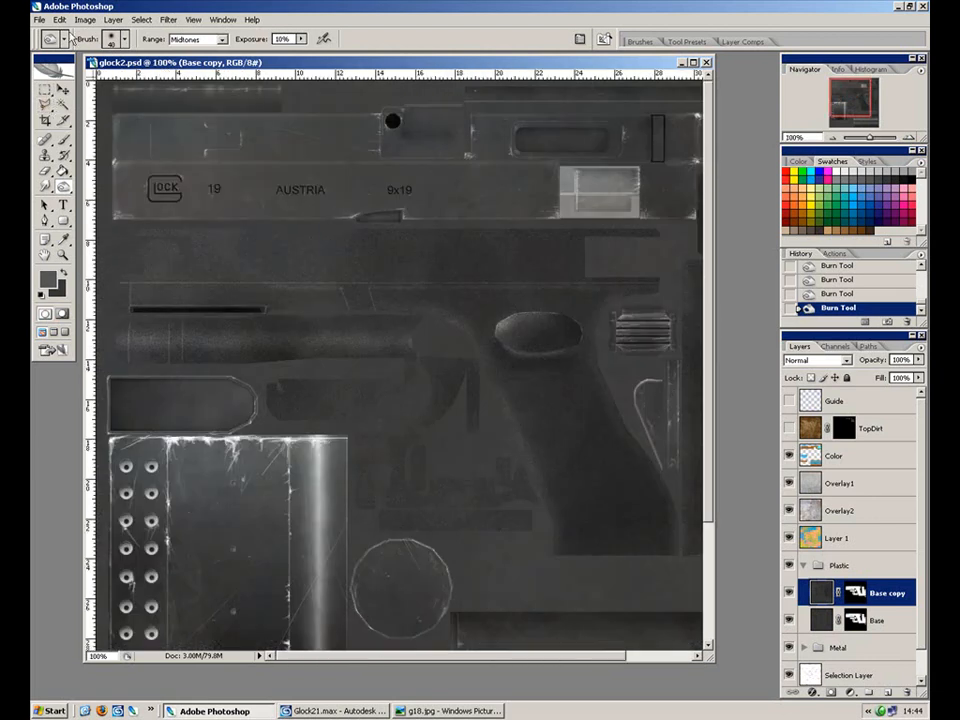
# Save the layered texture over glock2.psd in the Weapon folder and switch to Glock21.max in 3ds Max.
pyautogui.click(39, 20)
pyautogui.click(62, 161)
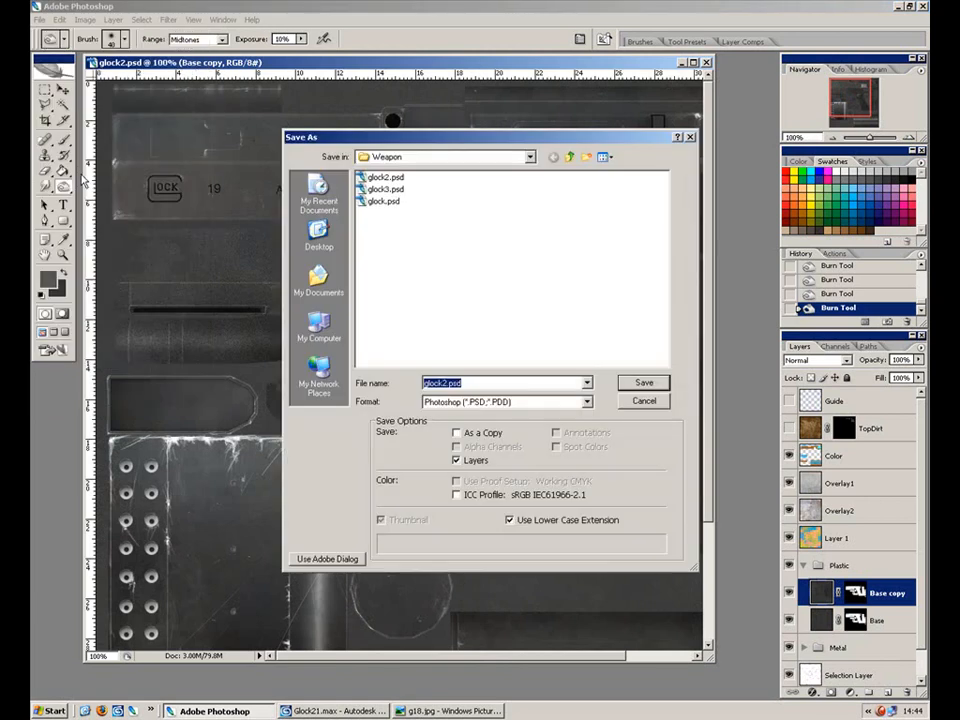
pyautogui.click(396, 176)
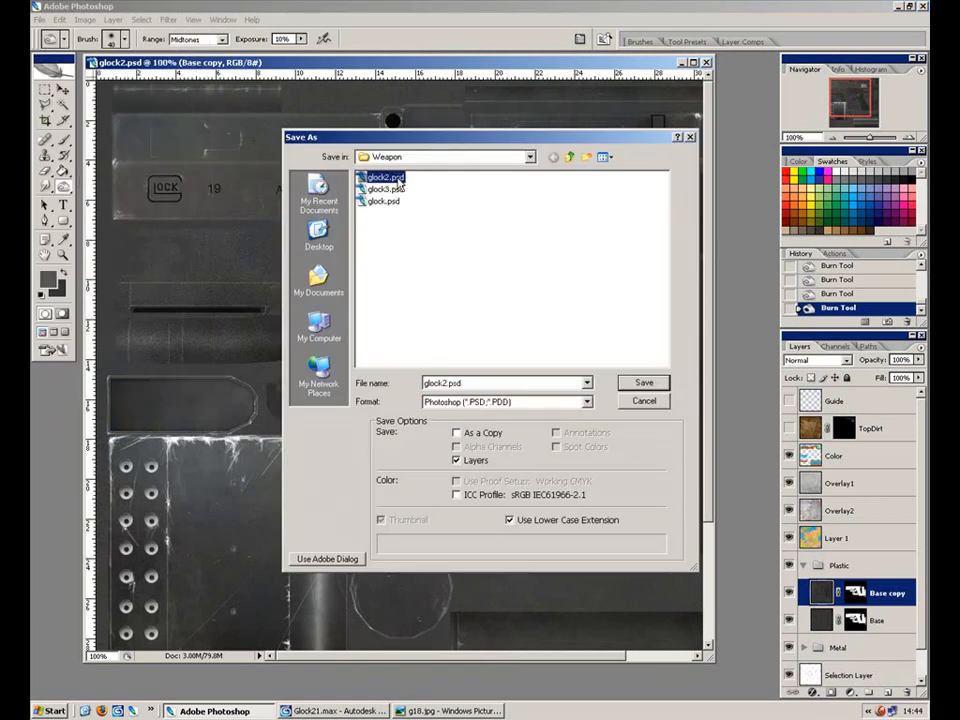
pyautogui.click(646, 382)
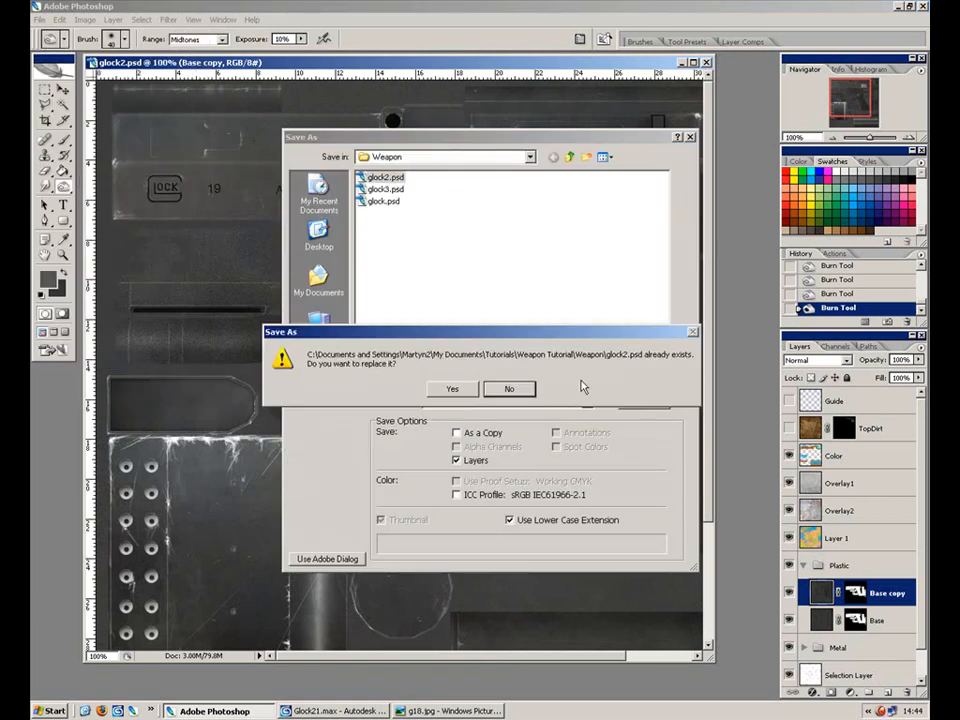
pyautogui.click(452, 388)
pyautogui.click(636, 229)
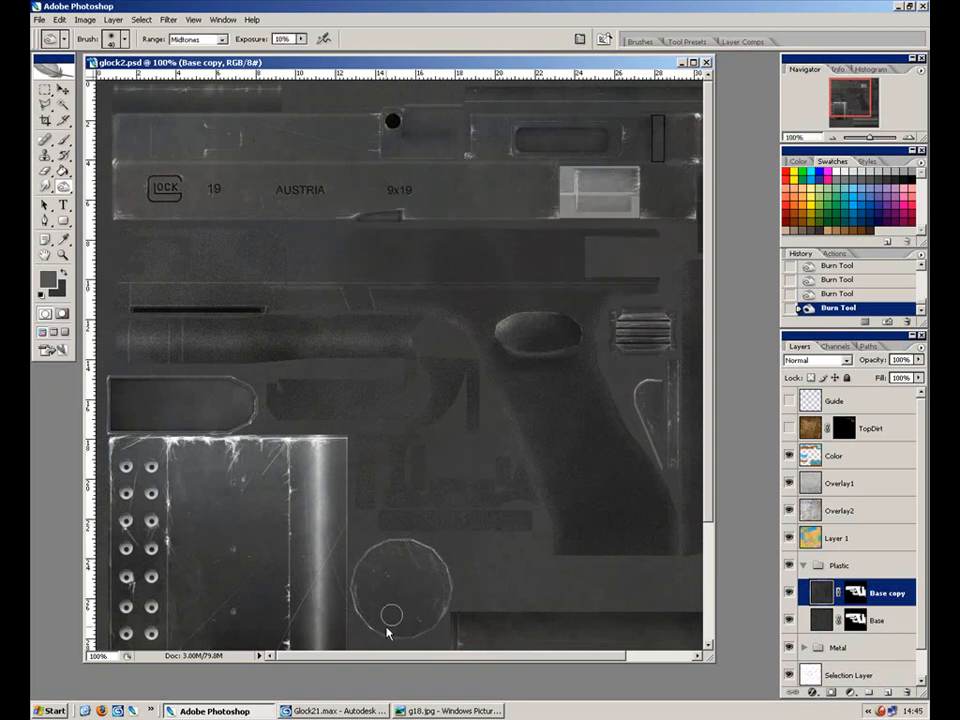
pyautogui.click(333, 711)
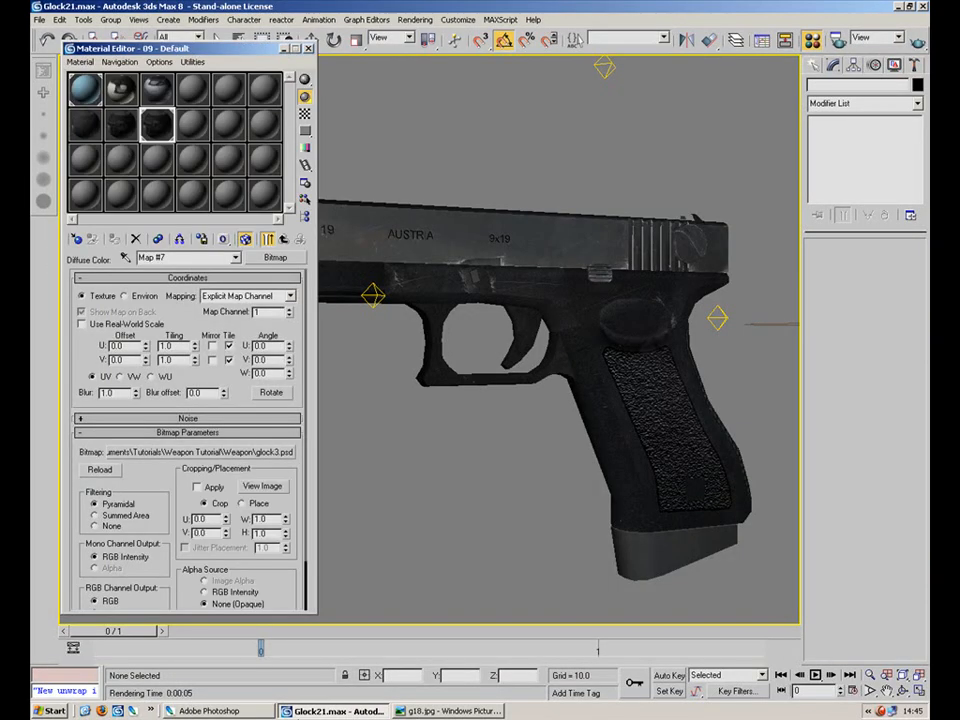
# Assign the 07 - Default material with the glock2.psd map to the pistol and minimise the Material Editor.
pyautogui.click(90, 124)
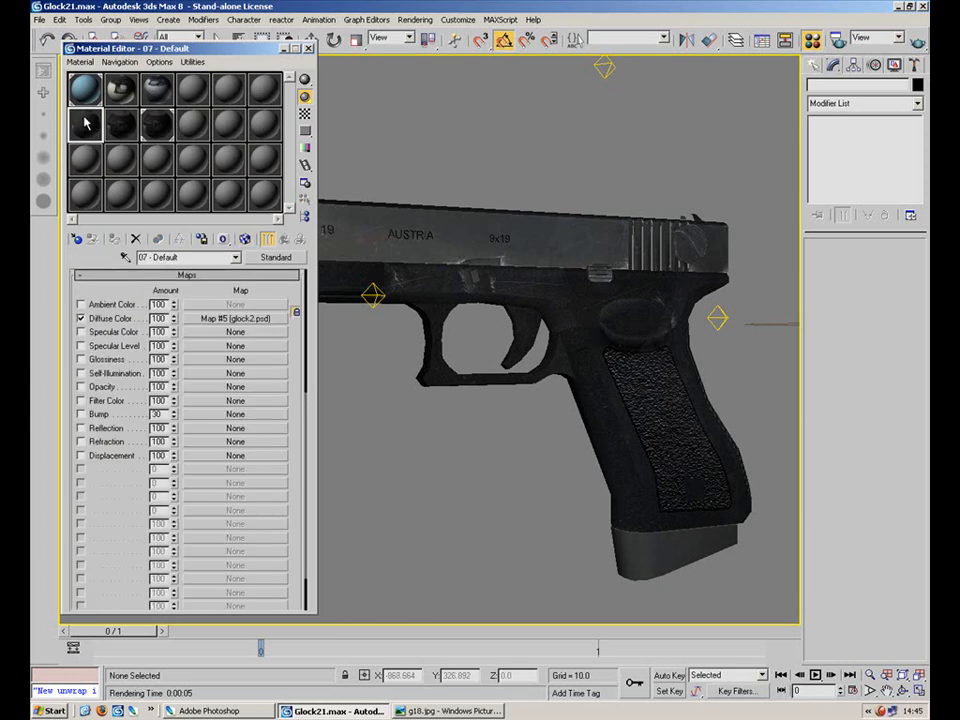
pyautogui.moveTo(92, 124); pyautogui.dragTo(470, 247)
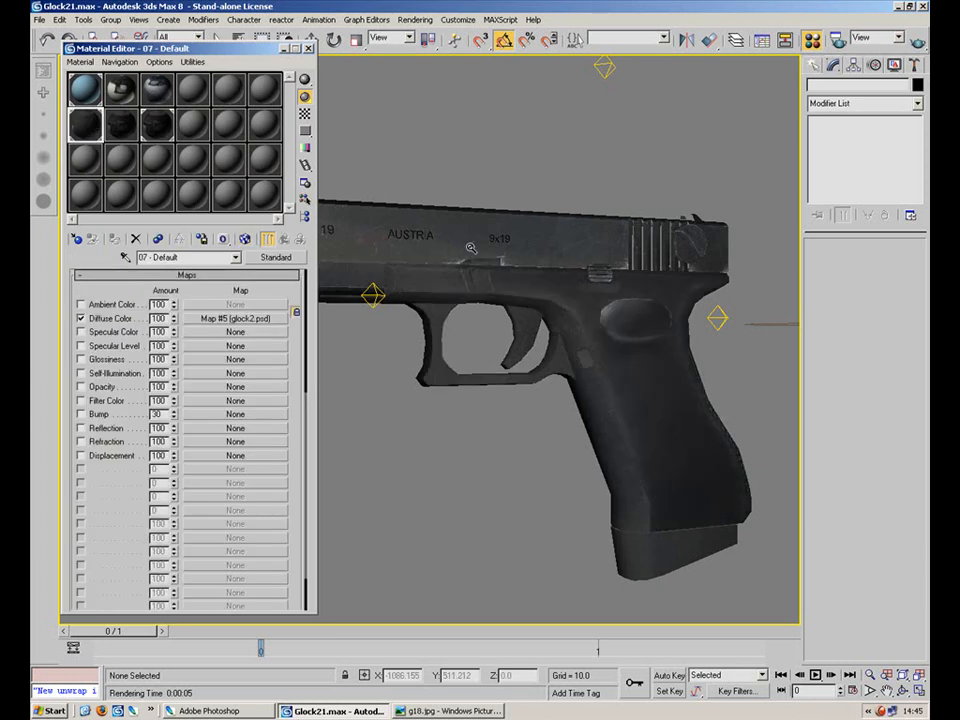
pyautogui.click(285, 48)
# Examine the grip, oval recess and trigger guard on the textured model from several angles and distances.
pyautogui.moveTo(540, 385); pyautogui.dragTo(153, 384)
pyautogui.scroll(-3, 153, 384)
pyautogui.moveTo(690, 428); pyautogui.dragTo(516, 422)
pyautogui.scroll(5, 516, 422)
pyautogui.scroll(-1, 323, 438)
pyautogui.moveTo(323, 438); pyautogui.dragTo(347, 426)
pyautogui.scroll(6, 347, 426)
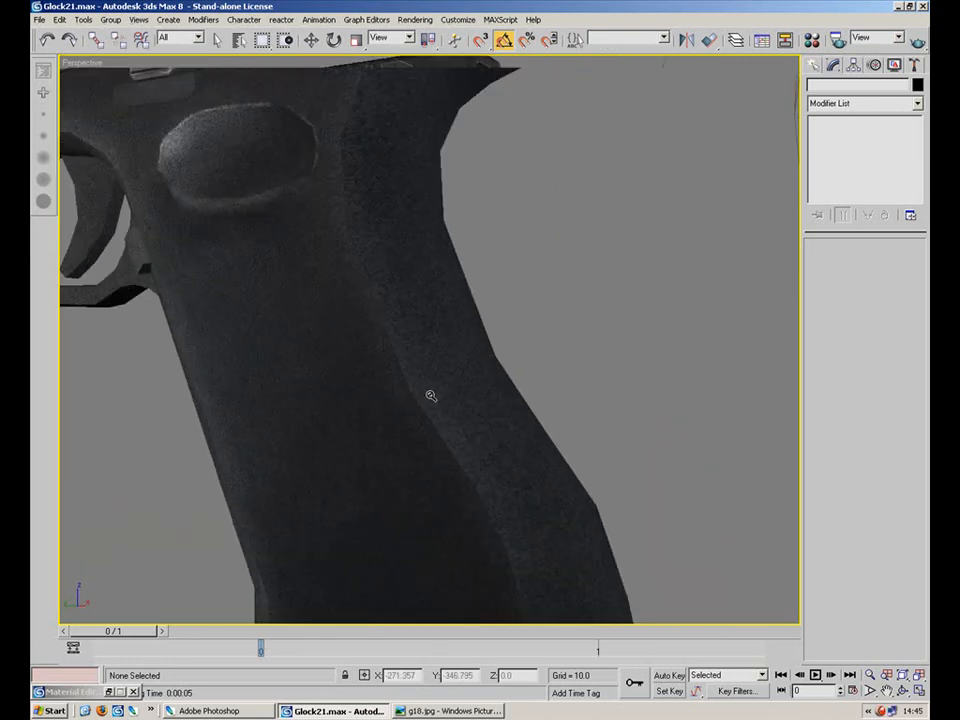
pyautogui.scroll(1, 422, 377)
pyautogui.scroll(-3, 437, 360)
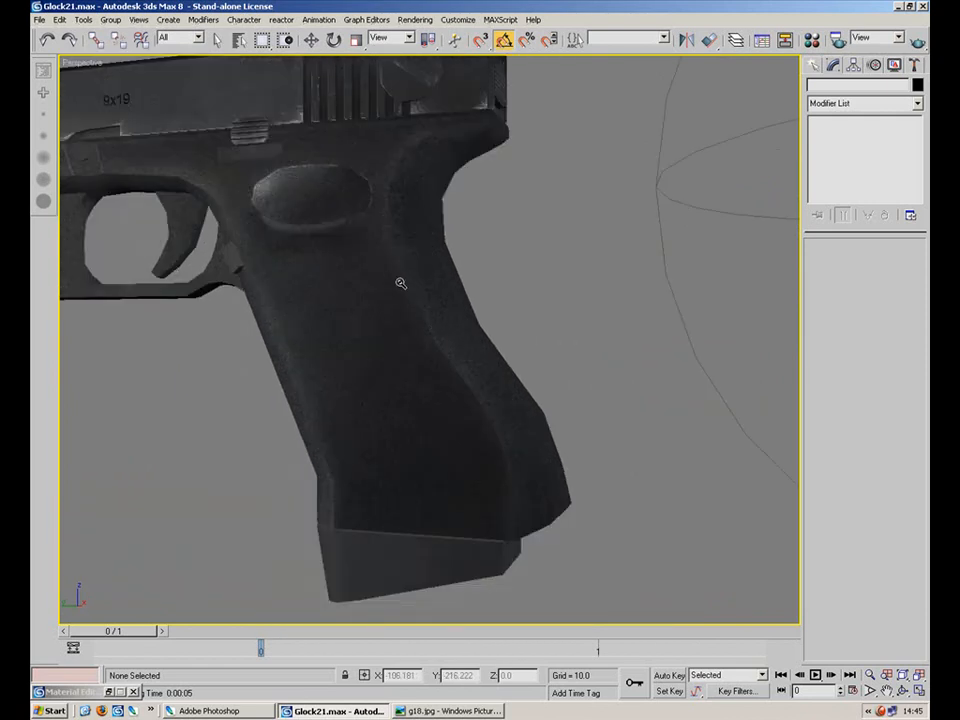
pyautogui.scroll(3, 517, 453)
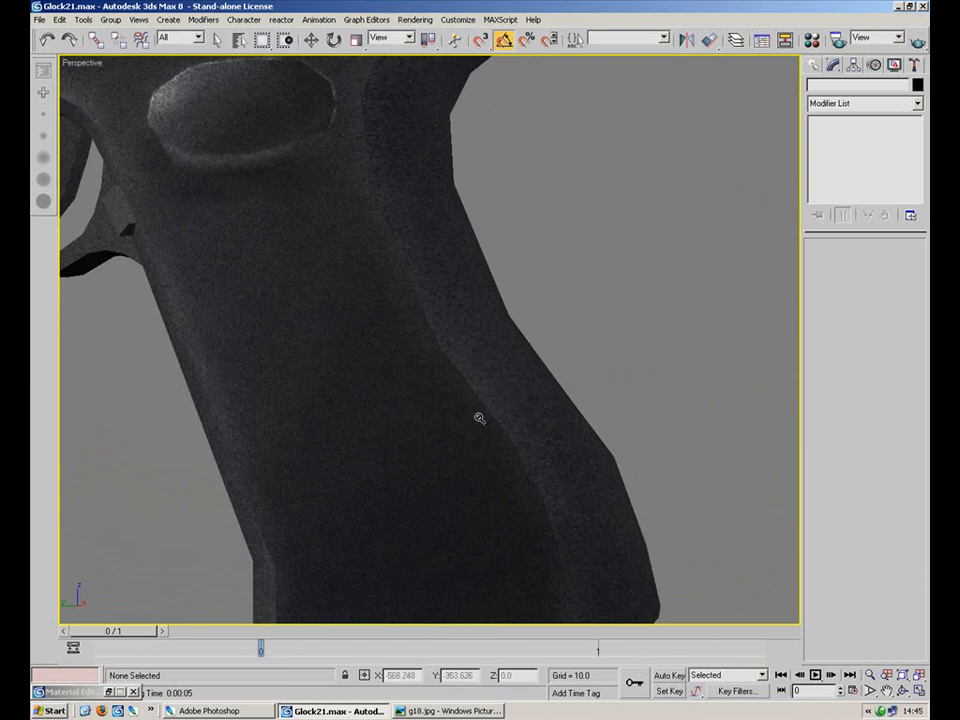
pyautogui.scroll(-3, 440, 432)
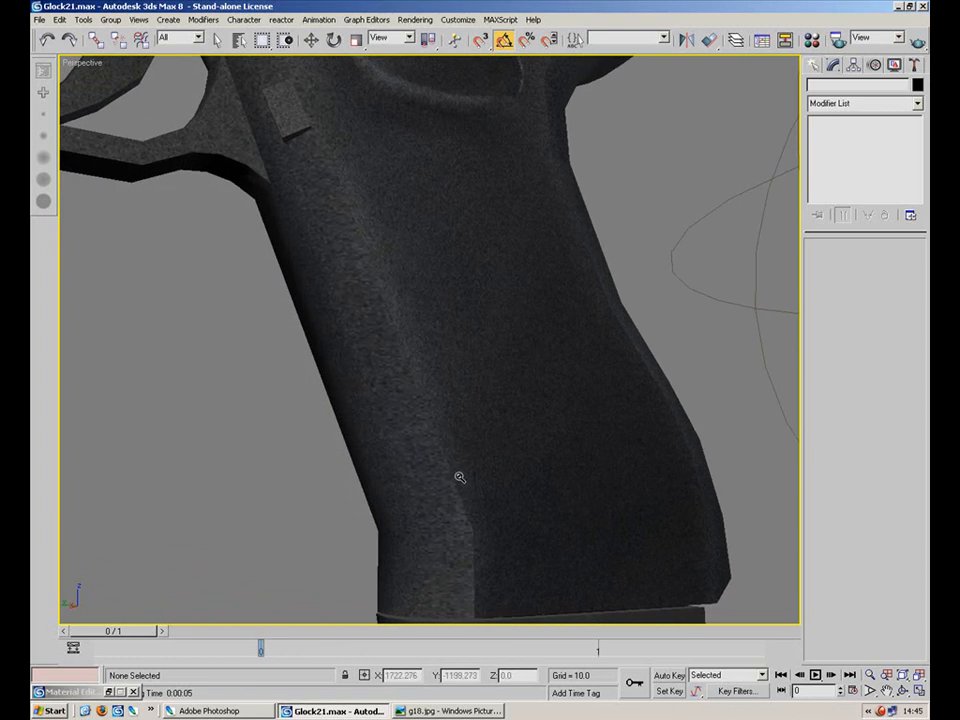
pyautogui.moveTo(480, 433); pyautogui.dragTo(680, 443)
pyautogui.scroll(-3, 716, 501)
pyautogui.moveTo(513, 395); pyautogui.dragTo(340, 404)
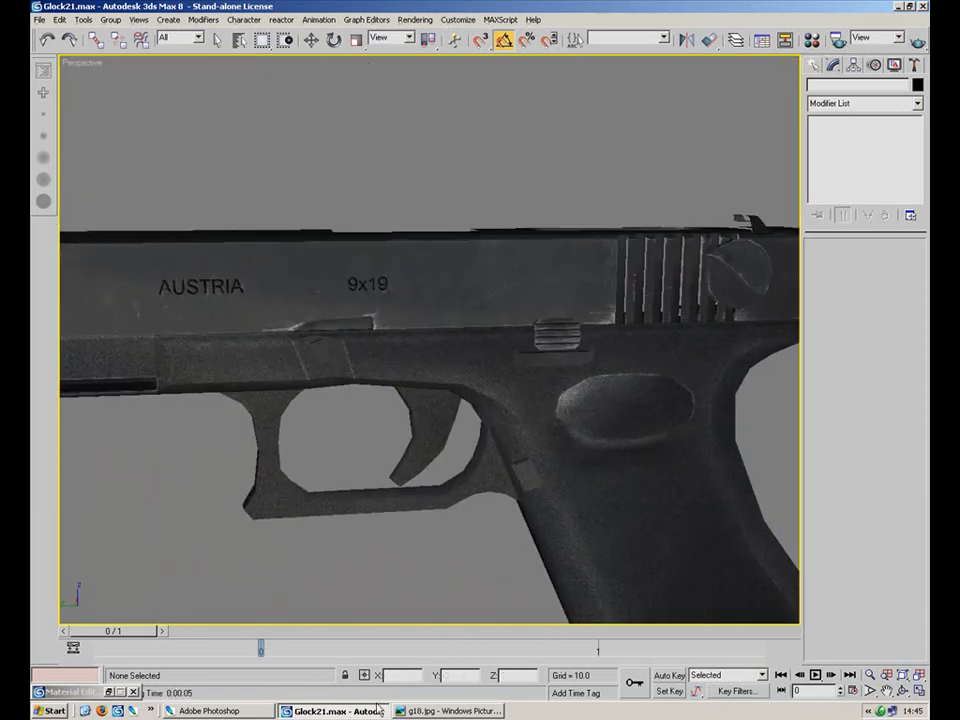
# Switch to Photoshop and examine the frame, grip and backstrap areas of the glock2.psd texture at 200%.
pyautogui.click(240, 711)
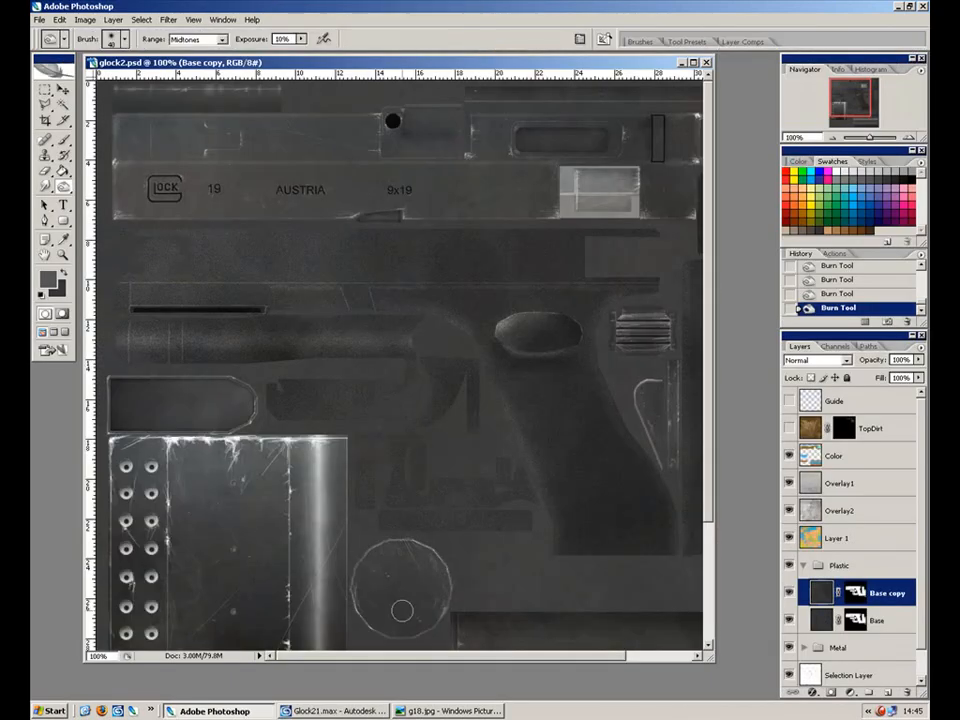
pyautogui.hotkey('ctrl', '+')
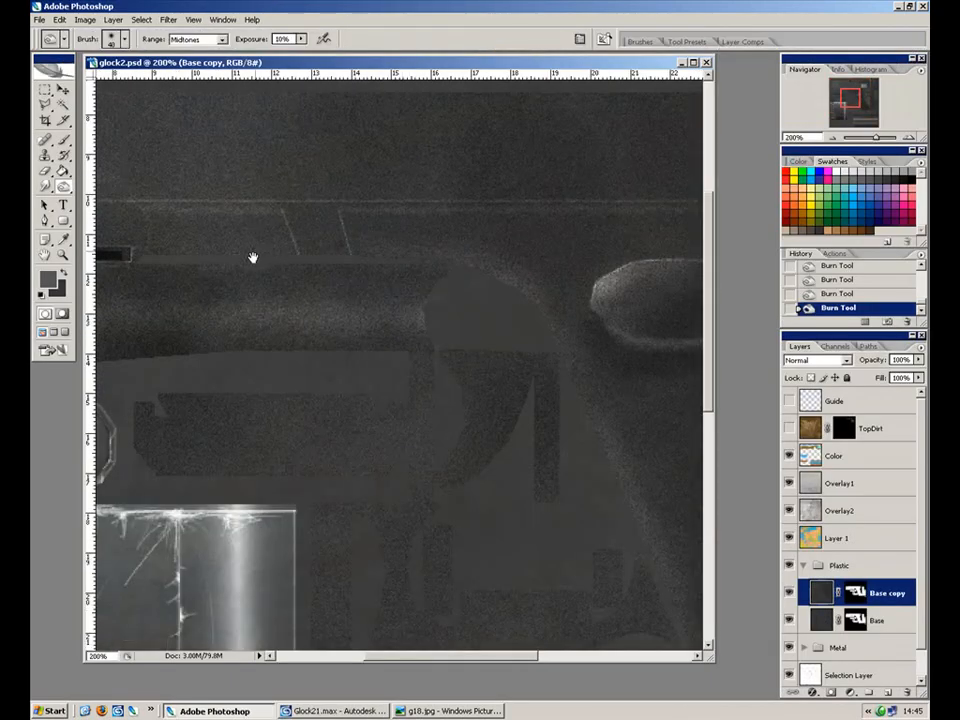
pyautogui.moveTo(248, 264); pyautogui.dragTo(440, 300)
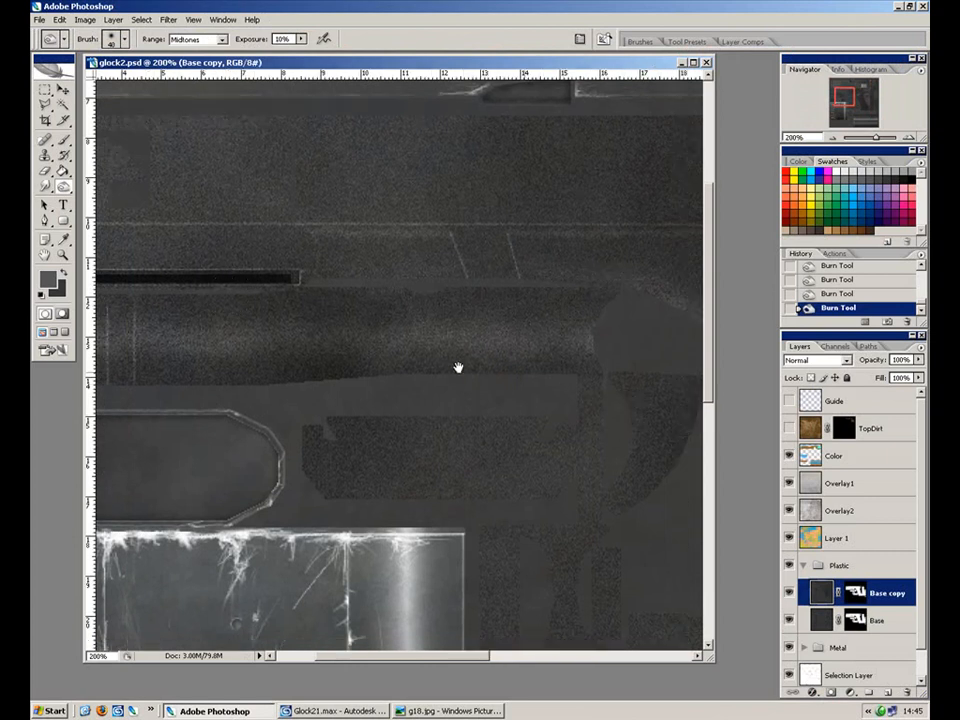
pyautogui.moveTo(525, 377); pyautogui.dragTo(172, 345)
pyautogui.moveTo(564, 432)
pyautogui.mouseDown()
pyautogui.moveTo(235, 345)
pyautogui.moveTo(193, 258)
pyautogui.mouseUp()
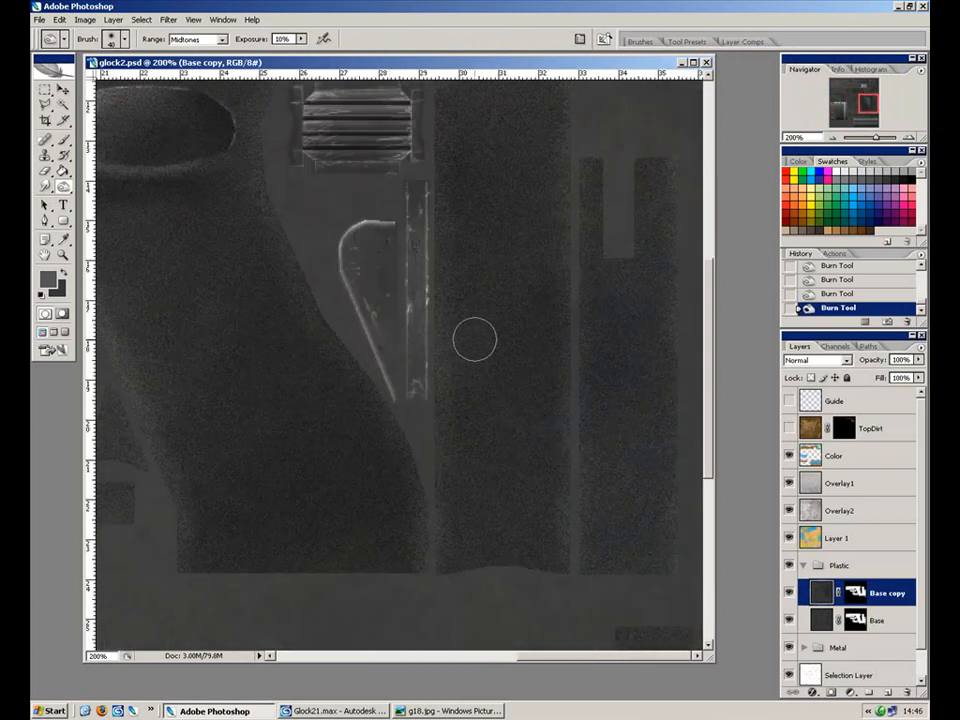
pyautogui.hotkey('ctrl', '-')
pyautogui.hotkey('ctrl', '+')
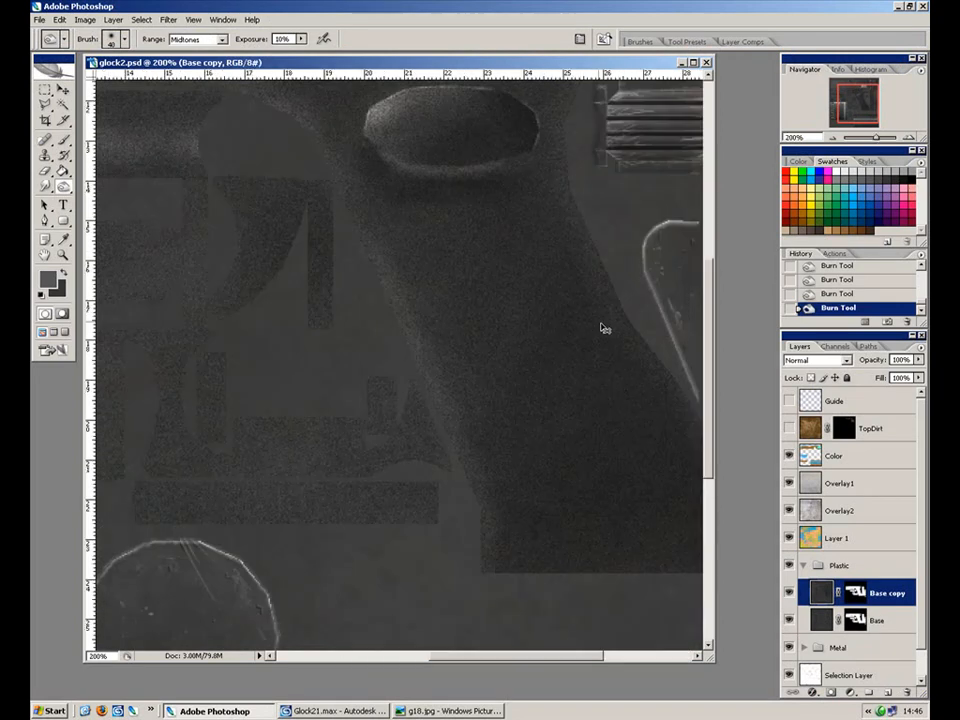
pyautogui.moveTo(596, 368); pyautogui.dragTo(280, 421)
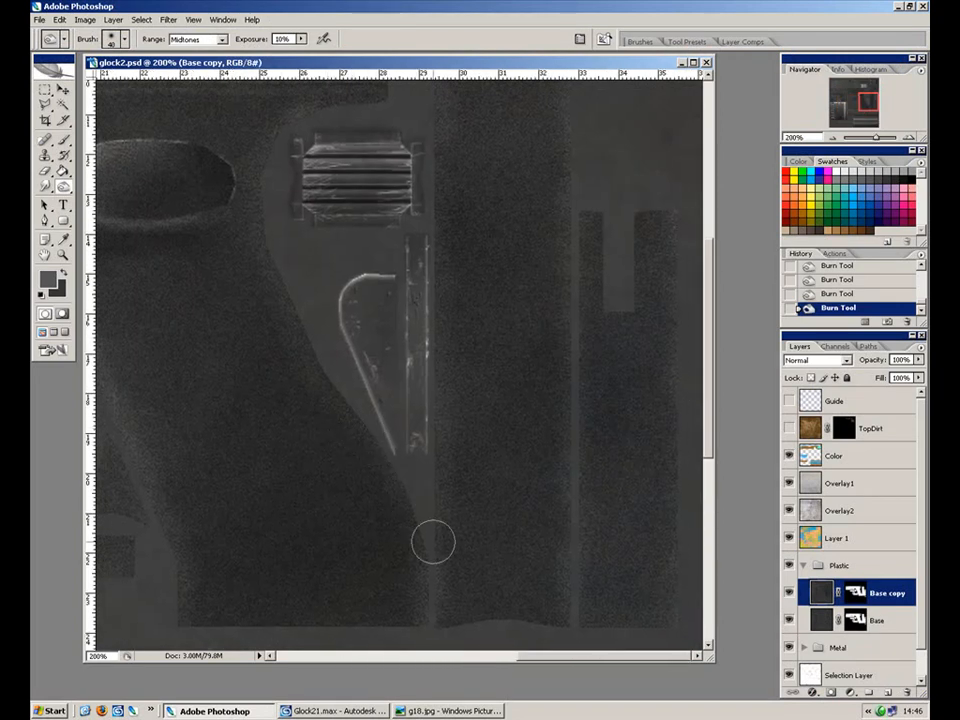
# Study the textured panels on the grip in the reference photos g18.jpg and ganz4.jpg beside the 3ds Max model.
pyautogui.click(350, 711)
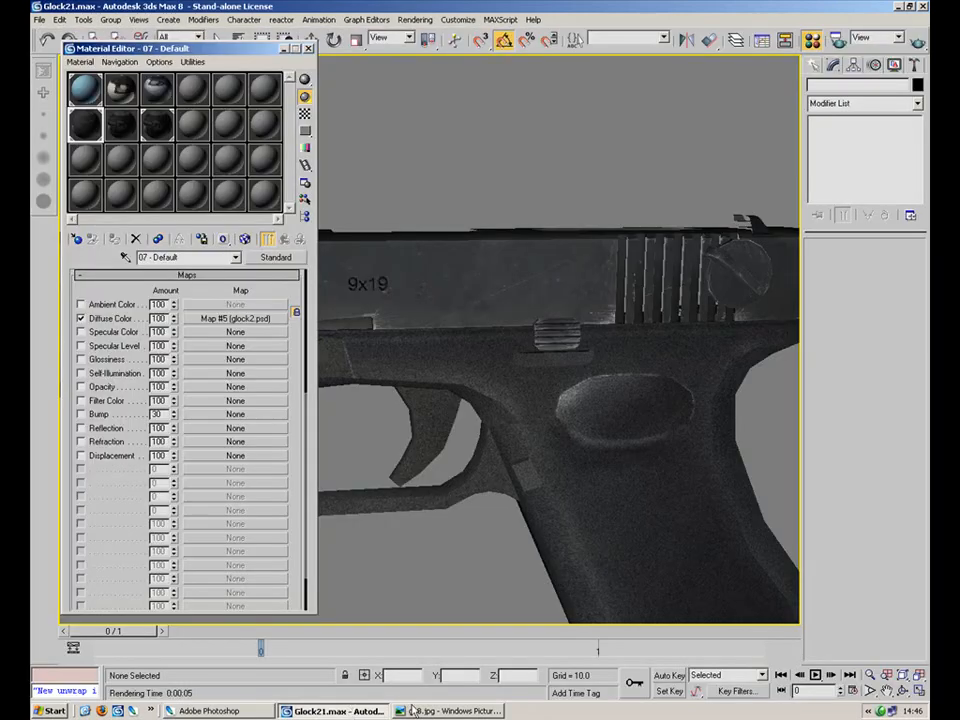
pyautogui.click(428, 710)
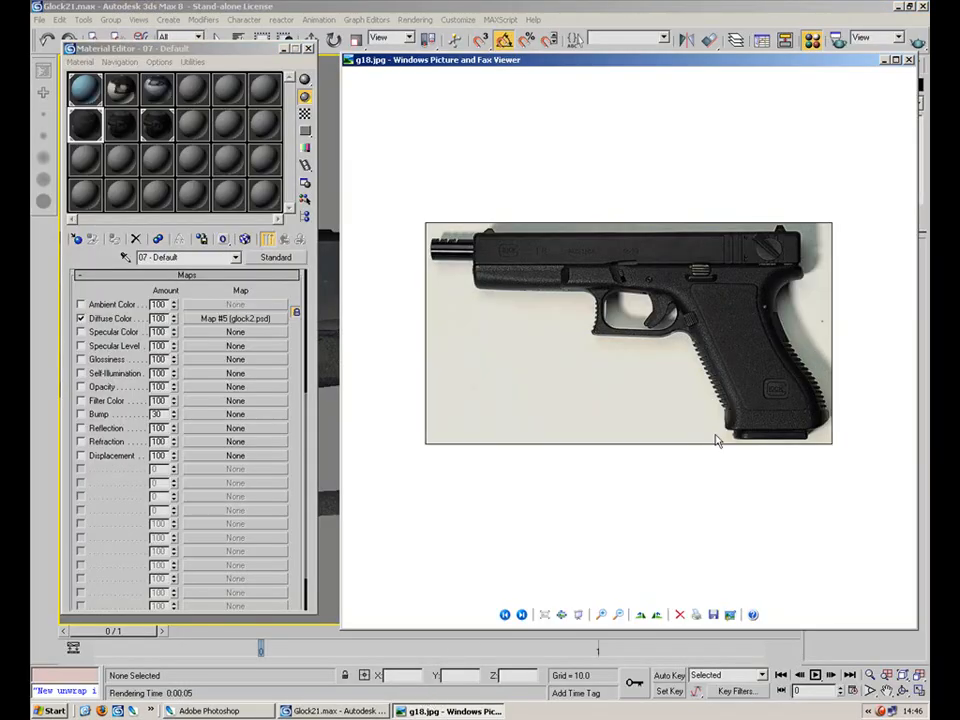
pyautogui.click(521, 614)
pyautogui.click(521, 614)
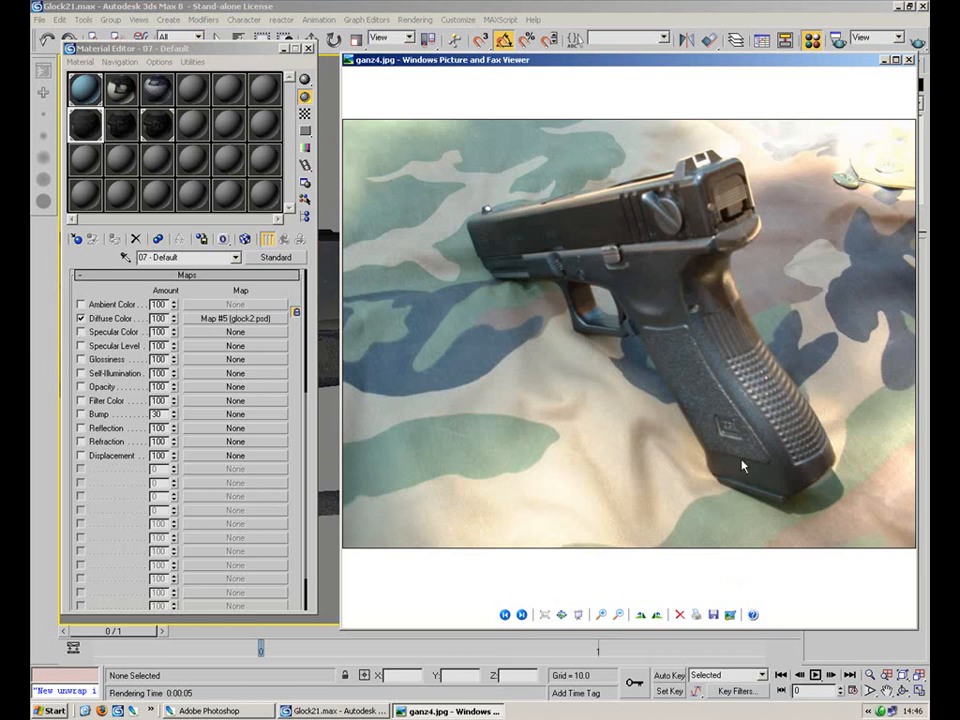
pyautogui.click(286, 49)
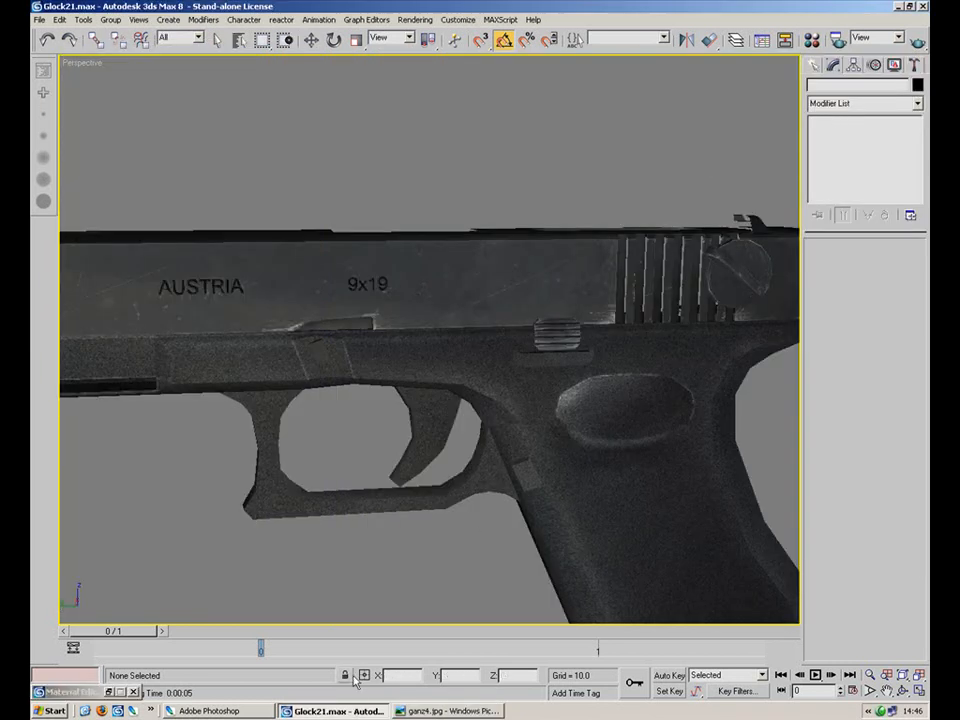
# In Photoshop, show the guide and marquee-select a tall rectangle inside the vertical backstrap strip beside the grip.
pyautogui.click(210, 711)
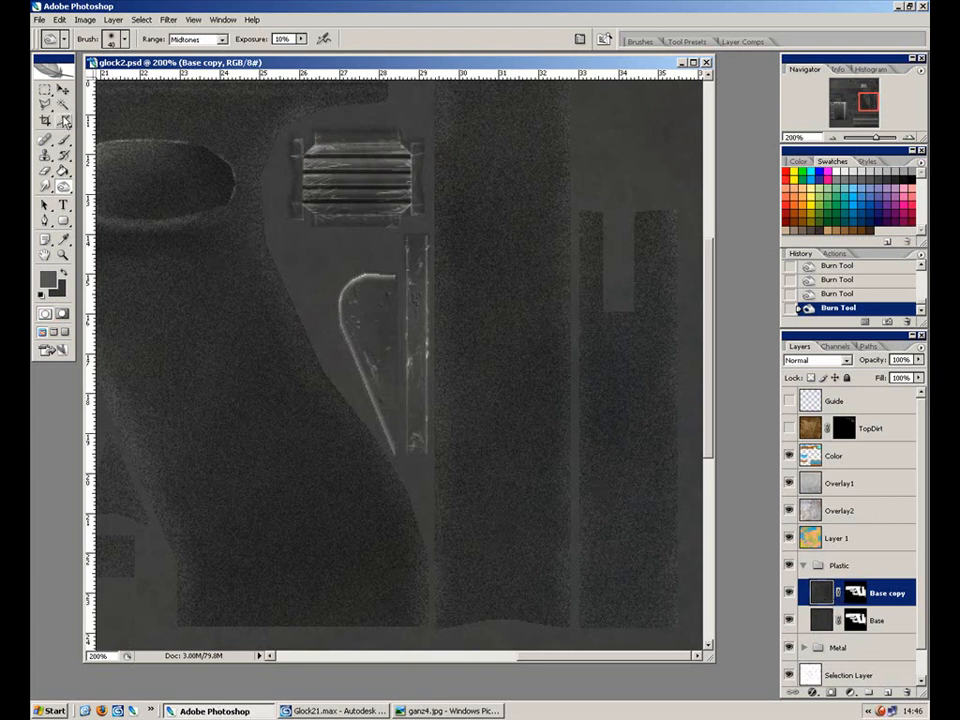
pyautogui.press('m')
pyautogui.click(790, 400)
pyautogui.moveTo(481, 350); pyautogui.dragTo(380, 380)
pyautogui.click(556, 635)
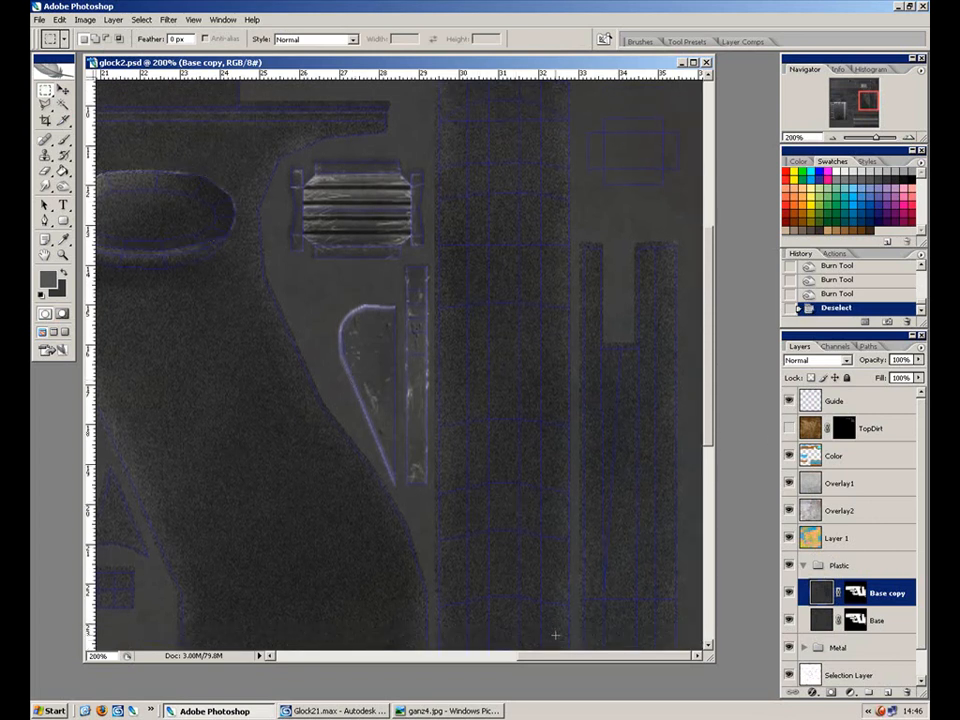
pyautogui.moveTo(557, 632); pyautogui.dragTo(454, 287)
pyautogui.moveTo(597, 233); pyautogui.dragTo(549, 642)
pyautogui.moveTo(354, 204); pyautogui.dragTo(458, 453)
pyautogui.scroll(5, 450, 560)
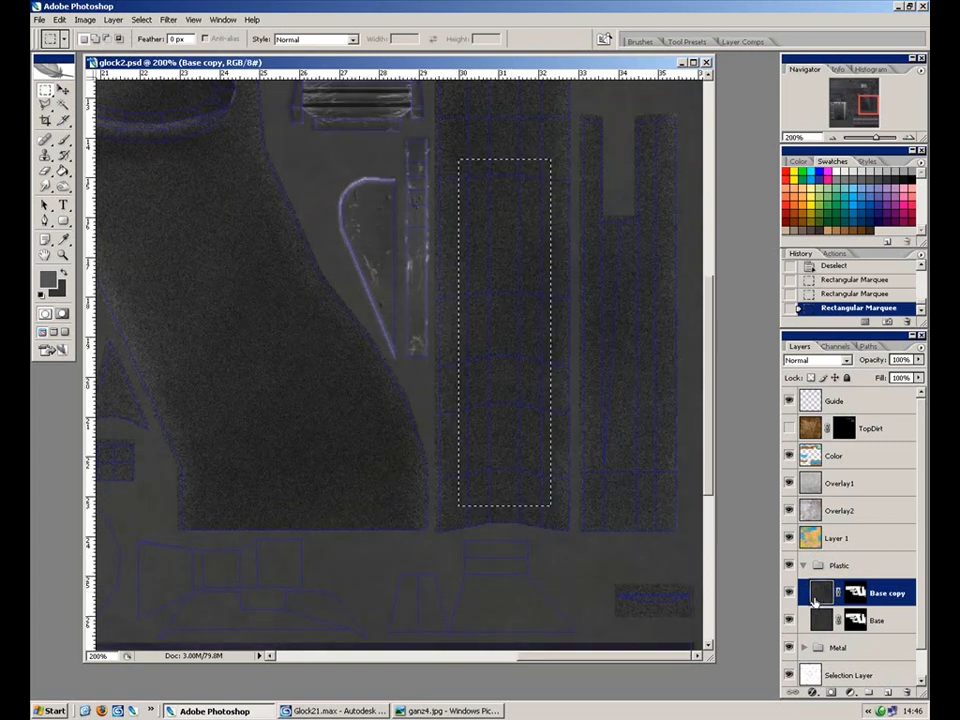
# Paste the selected backstrap area as a new layer and give it a Chisel Hard inner bevel with a 2 px size.
pyautogui.hotkey('ctrl', 'v')
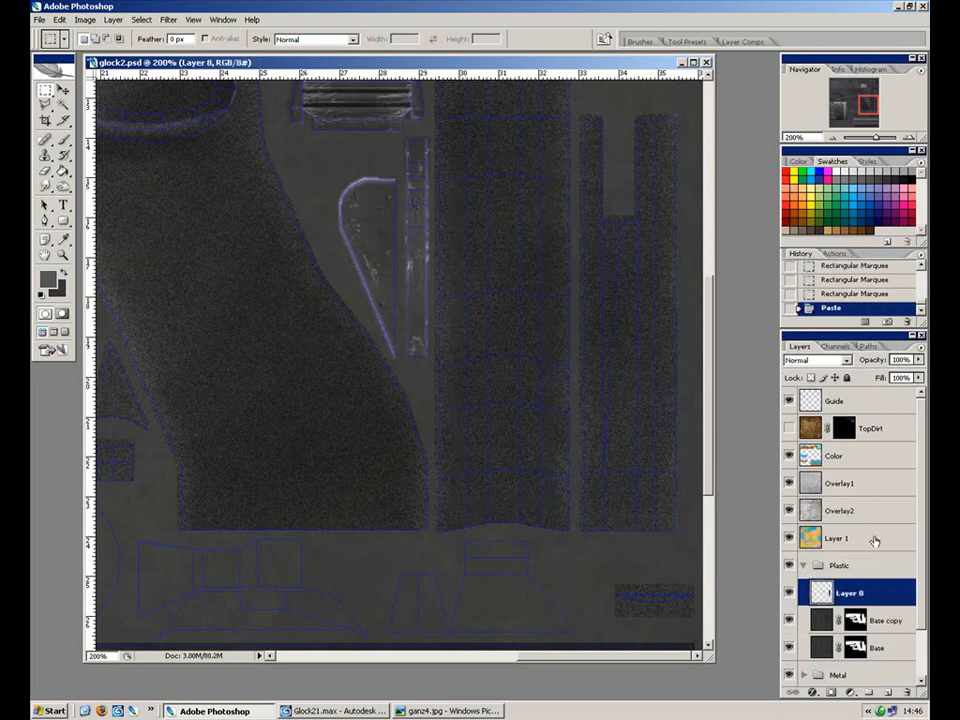
pyautogui.click(814, 692)
pyautogui.click(860, 623)
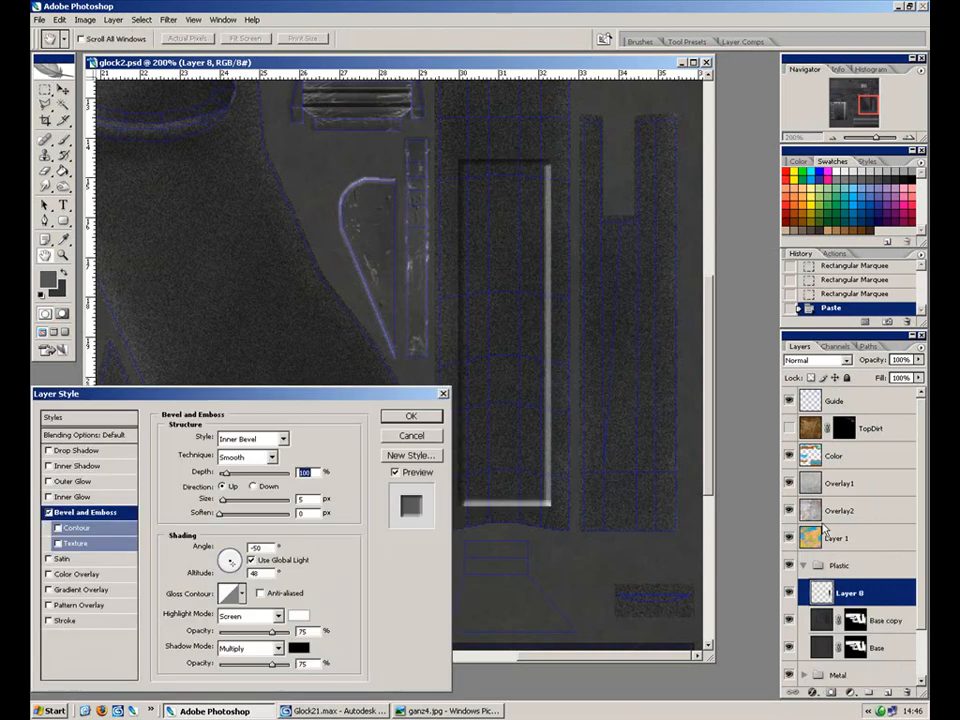
pyautogui.click(253, 460)
pyautogui.click(250, 477)
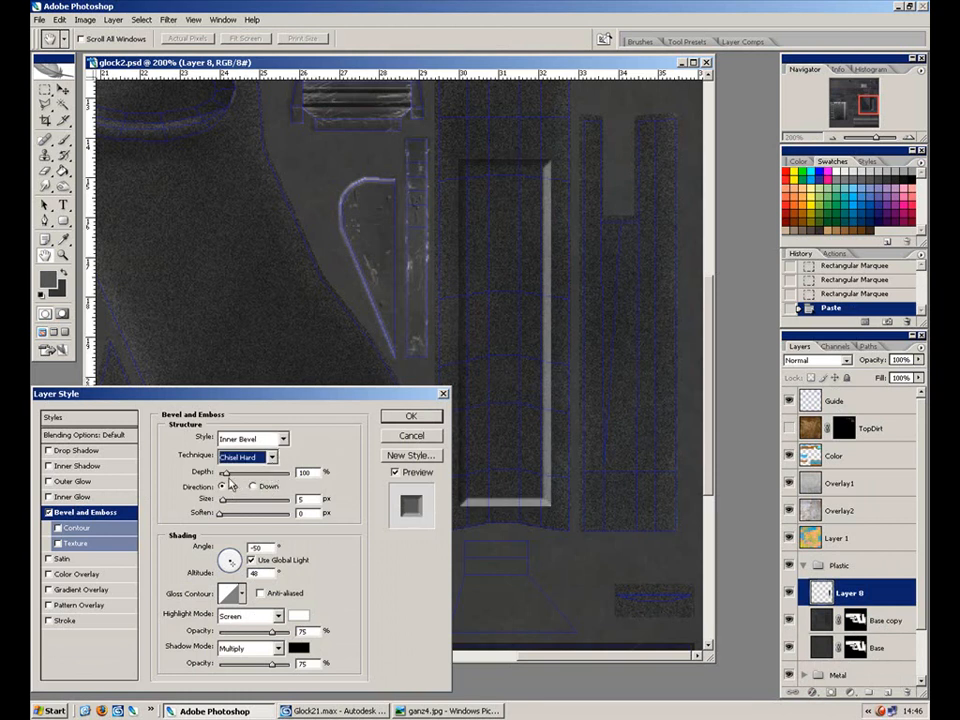
pyautogui.doubleClick(299, 498)
pyautogui.write('2')
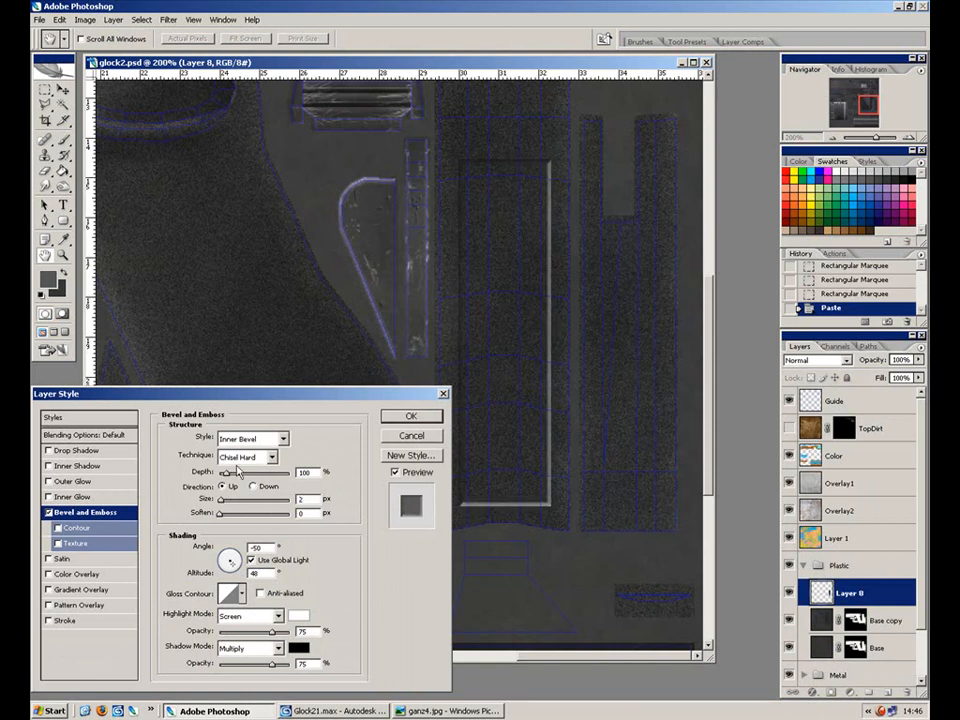
# Adjust the panel's bevel to 91% depth, 131° angle, 42° altitude, Down direction and 1 px size, and apply it.
pyautogui.moveTo(228, 474); pyautogui.dragTo(225, 476)
pyautogui.click(228, 562)
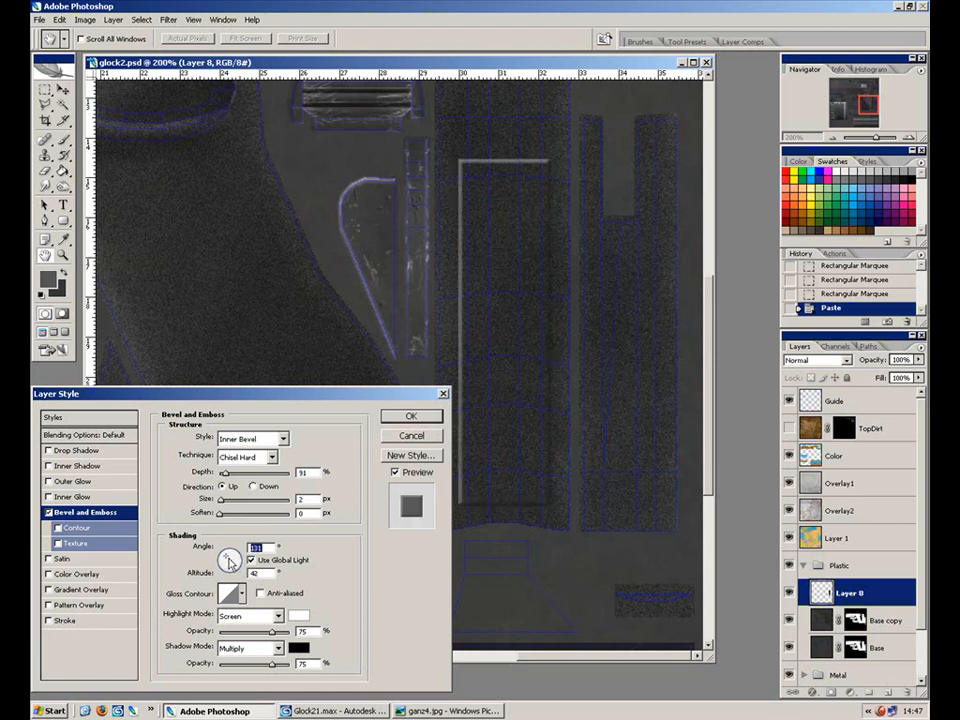
pyautogui.click(253, 486)
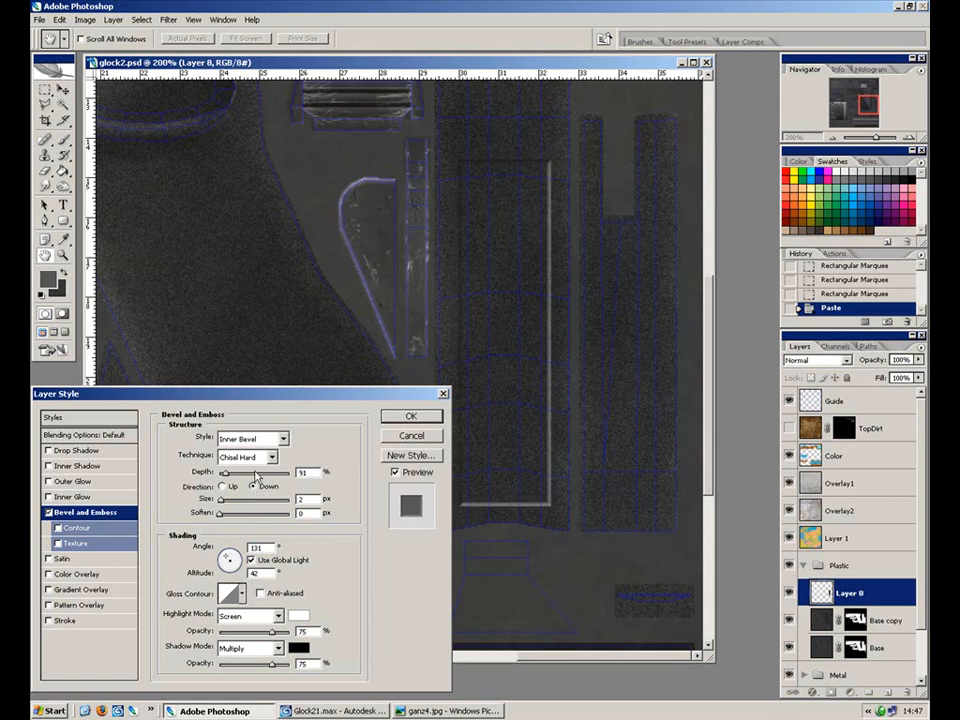
pyautogui.moveTo(306, 499); pyautogui.dragTo(271, 510)
pyautogui.write('1')
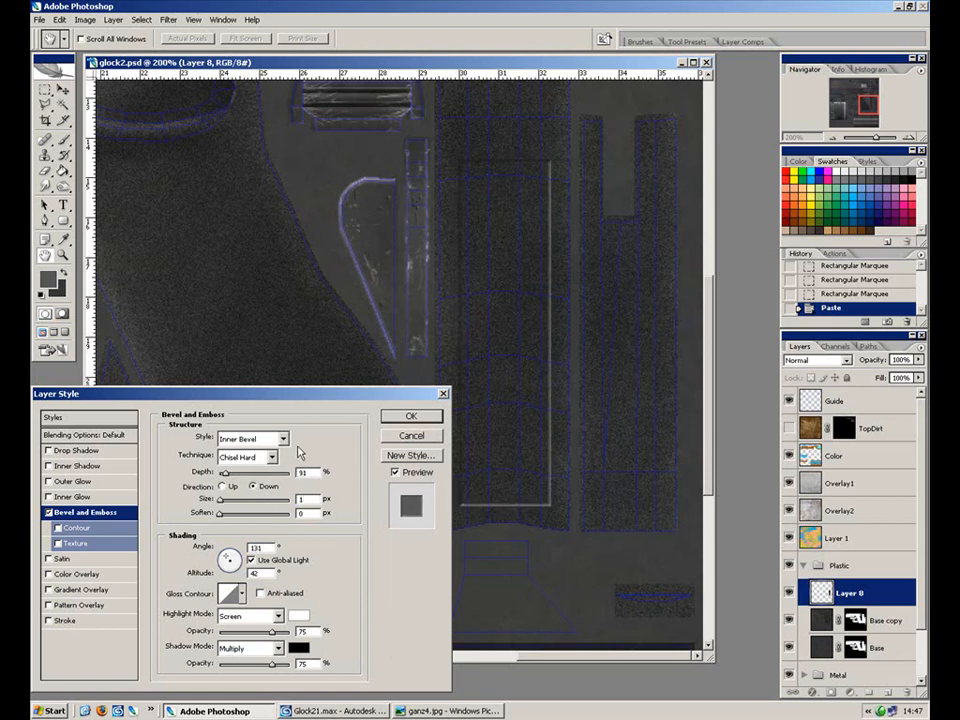
pyautogui.click(410, 416)
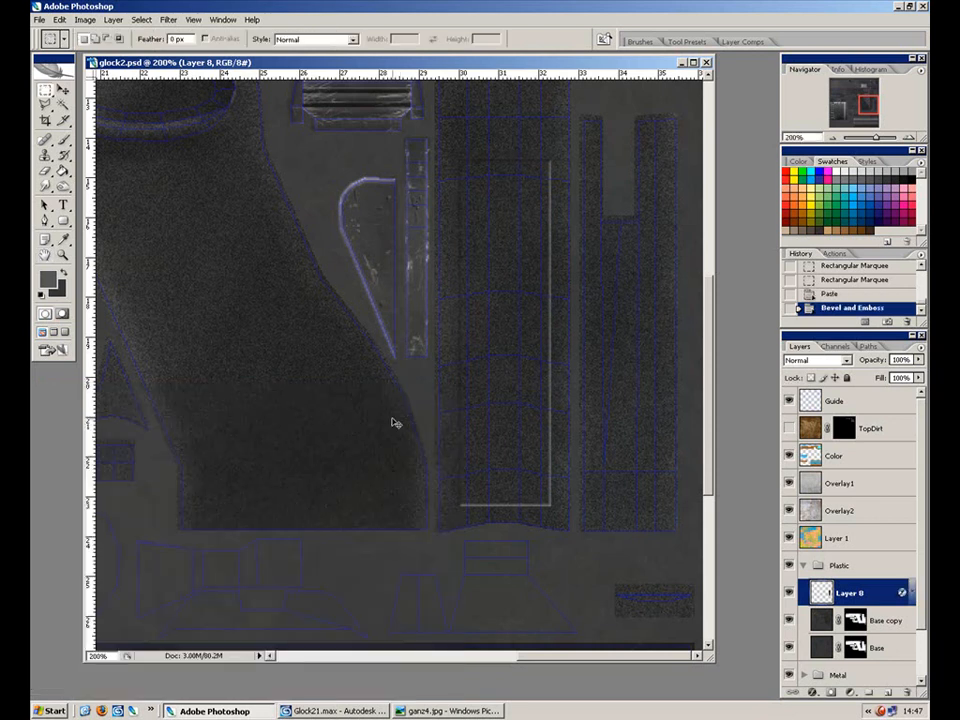
# Brighten the pasted backstrap panel with Hue/Saturation, setting its lightness to about +4.
pyautogui.hotkey('ctrl', 'u')
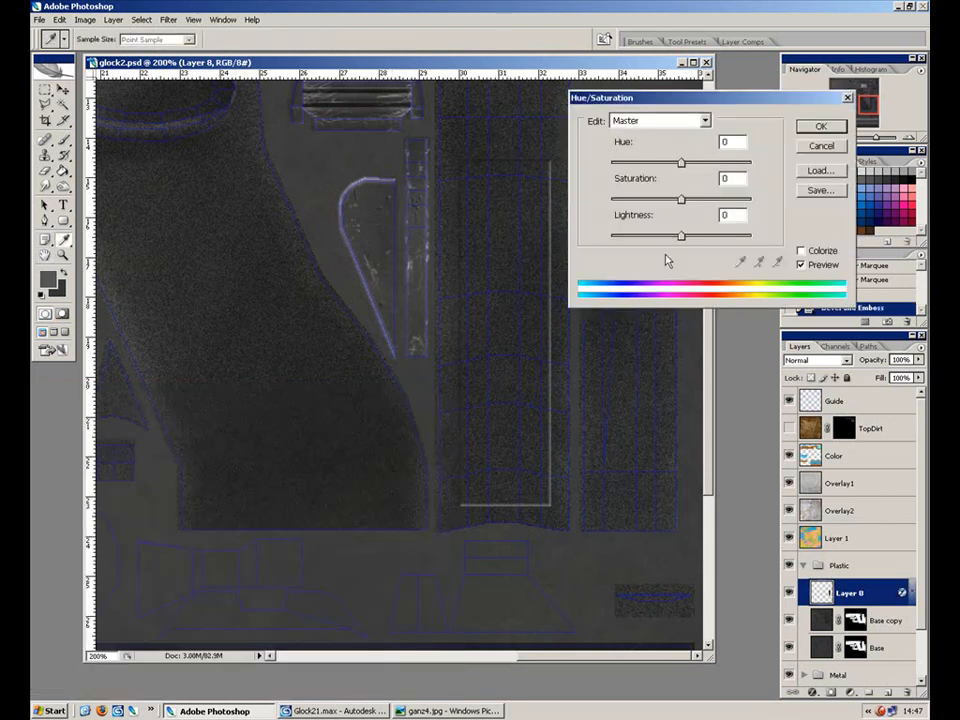
pyautogui.moveTo(681, 235); pyautogui.dragTo(685, 240)
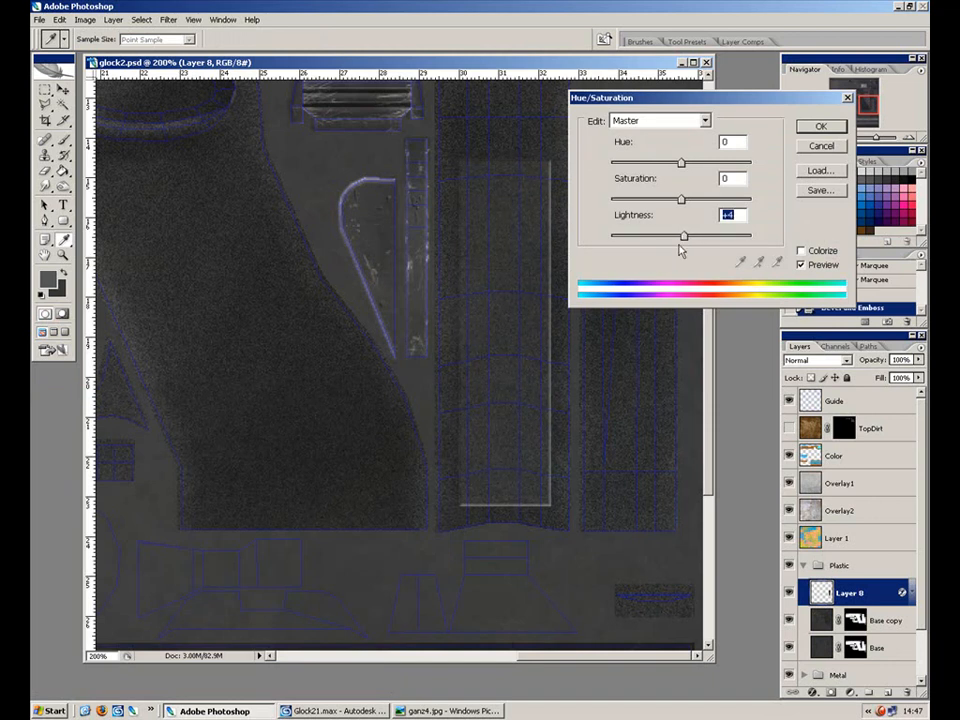
pyautogui.moveTo(682, 236); pyautogui.dragTo(685, 238)
pyautogui.click(818, 128)
pyautogui.press('m')
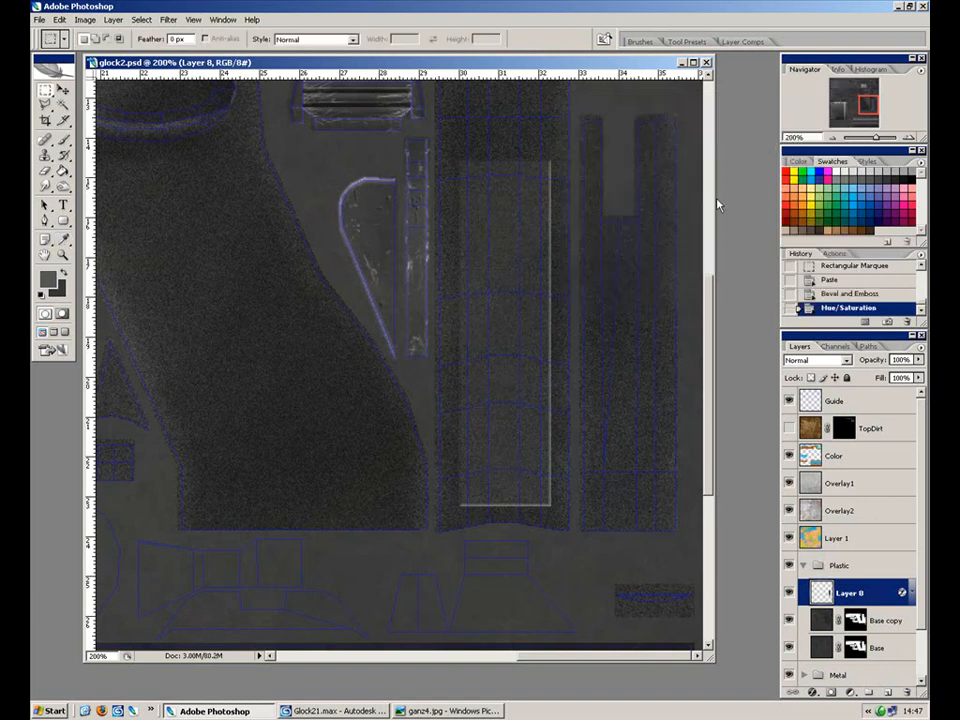
# Lower the opacity of the beveled backstrap panel layer to 86%.
pyautogui.hotkey('ctrl', '+')
pyautogui.moveTo(577, 324); pyautogui.dragTo(501, 450)
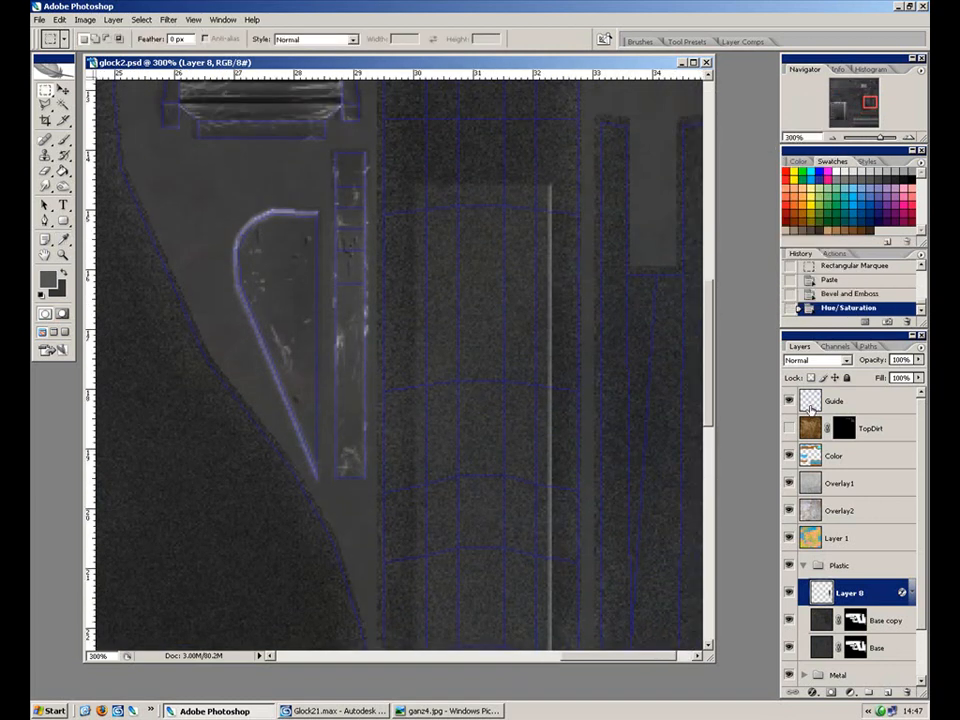
pyautogui.moveTo(918, 359); pyautogui.dragTo(905, 377)
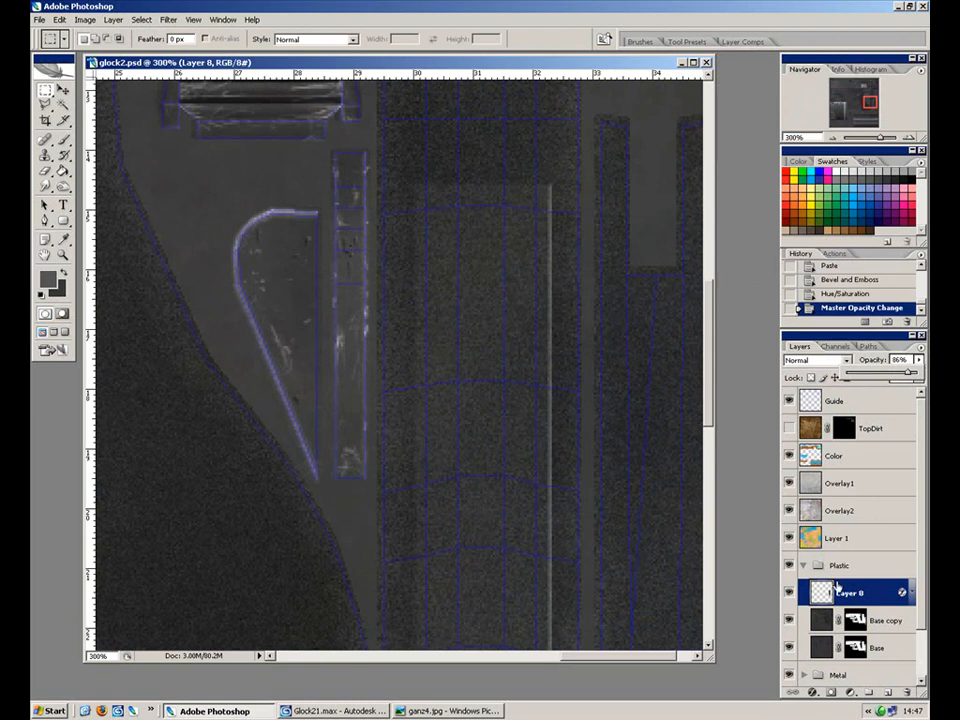
# Set the backstrap panel's bevel to 100% shadow opacity and 50% highlight opacity, and apply it.
pyautogui.doubleClick(903, 594)
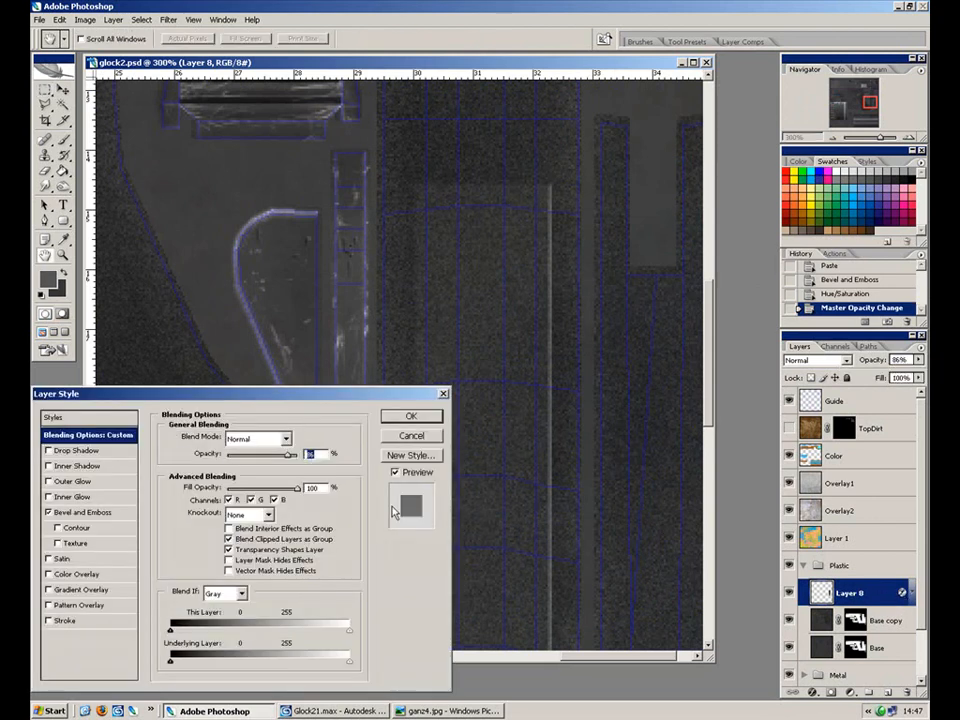
pyautogui.click(64, 514)
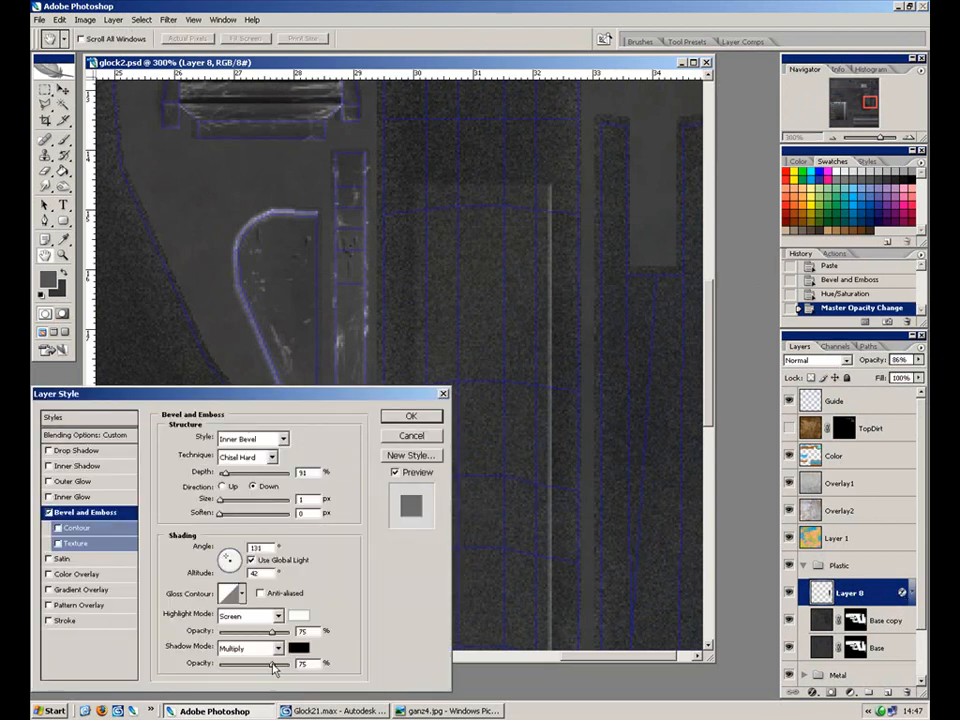
pyautogui.doubleClick(304, 663)
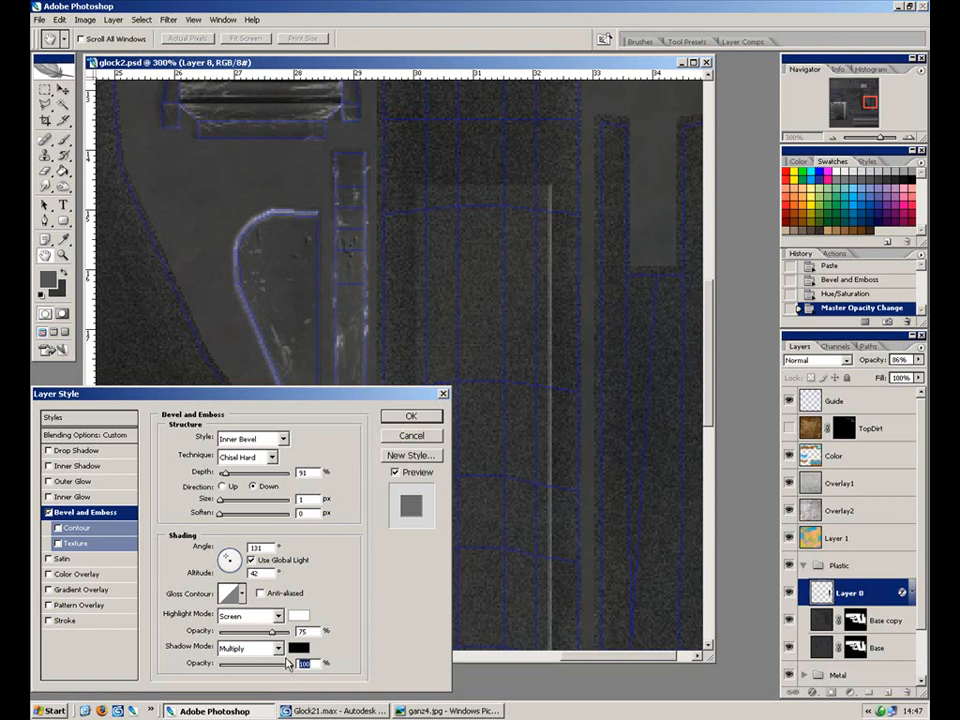
pyautogui.moveTo(273, 632); pyautogui.dragTo(253, 640)
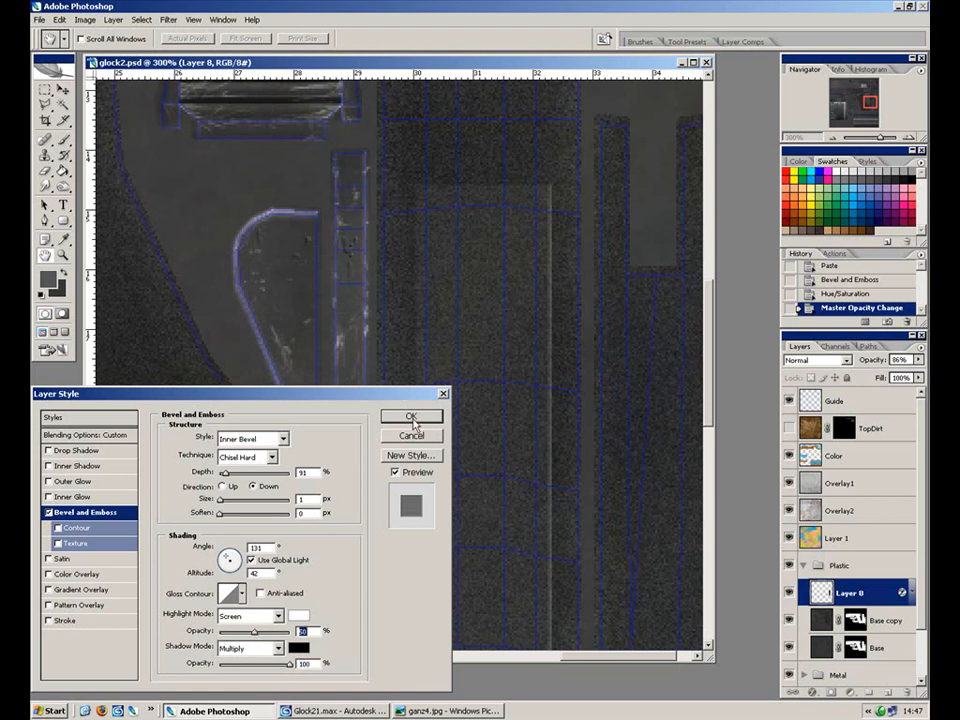
pyautogui.click(411, 418)
# Copy a small square of the backstrap from the Base copy layer into a new layer at the top of the Plastic group.
pyautogui.scroll(-3, 540, 504)
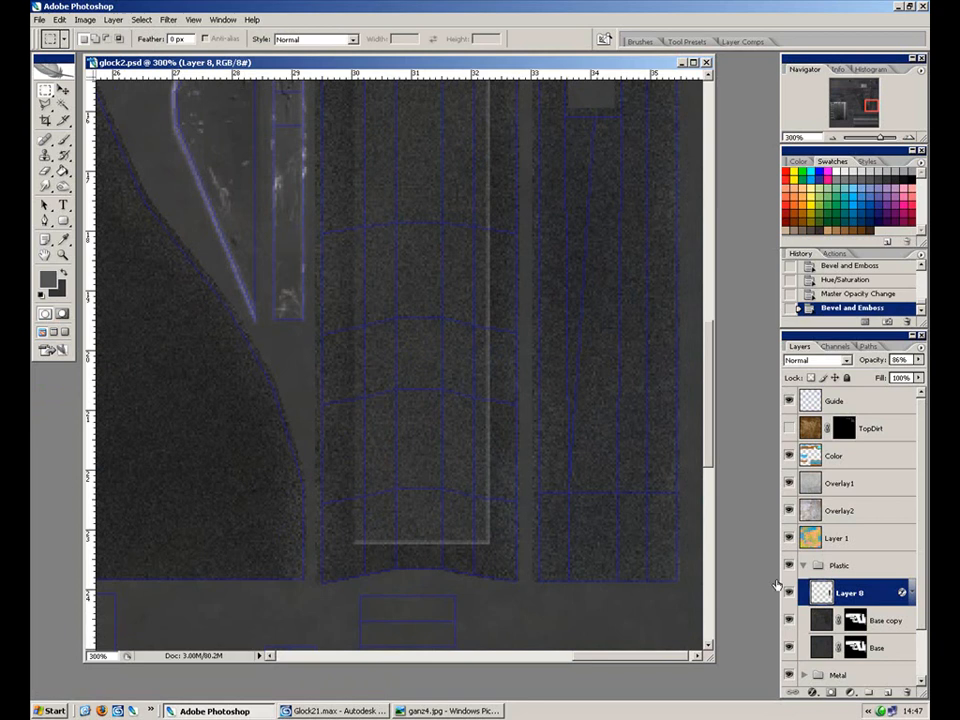
pyautogui.click(891, 690)
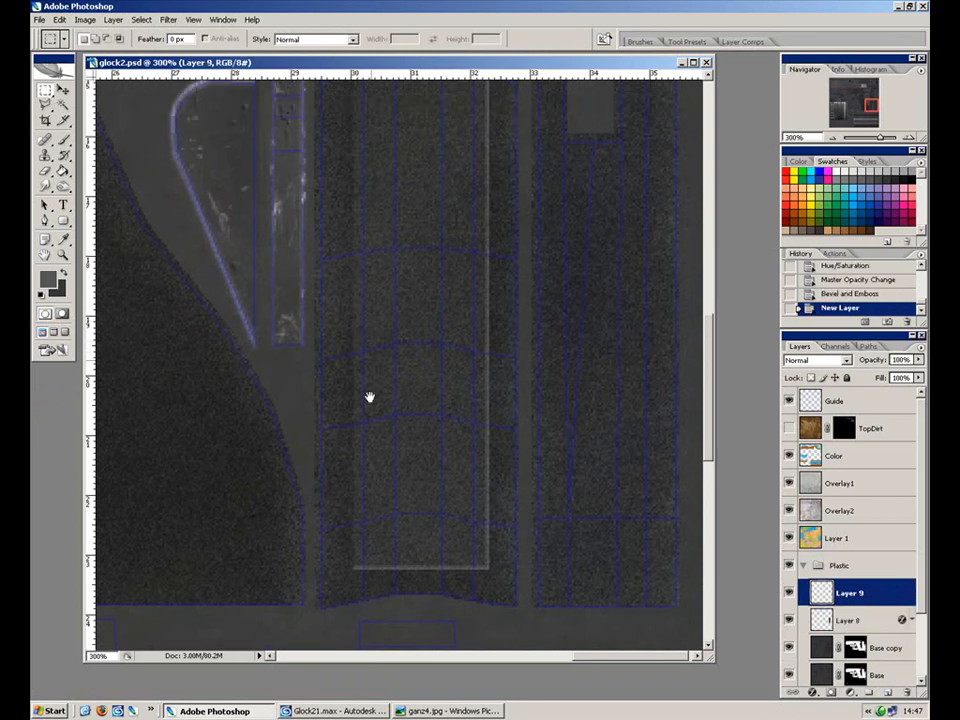
pyautogui.scroll(3, 371, 335)
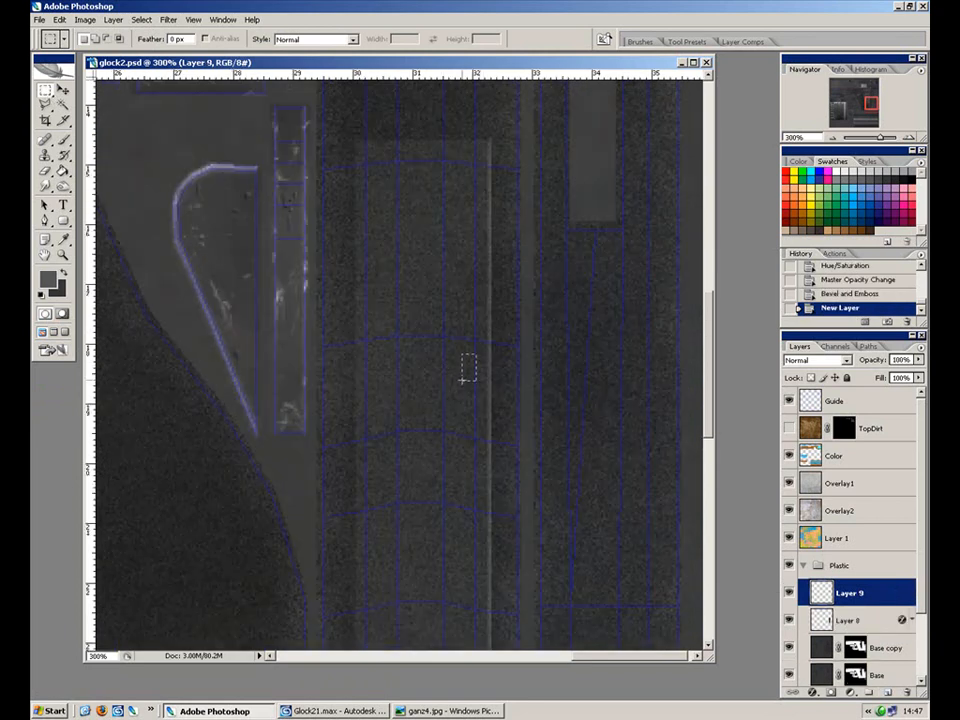
pyautogui.moveTo(454, 381); pyautogui.dragTo(456, 376)
pyautogui.click(455, 360)
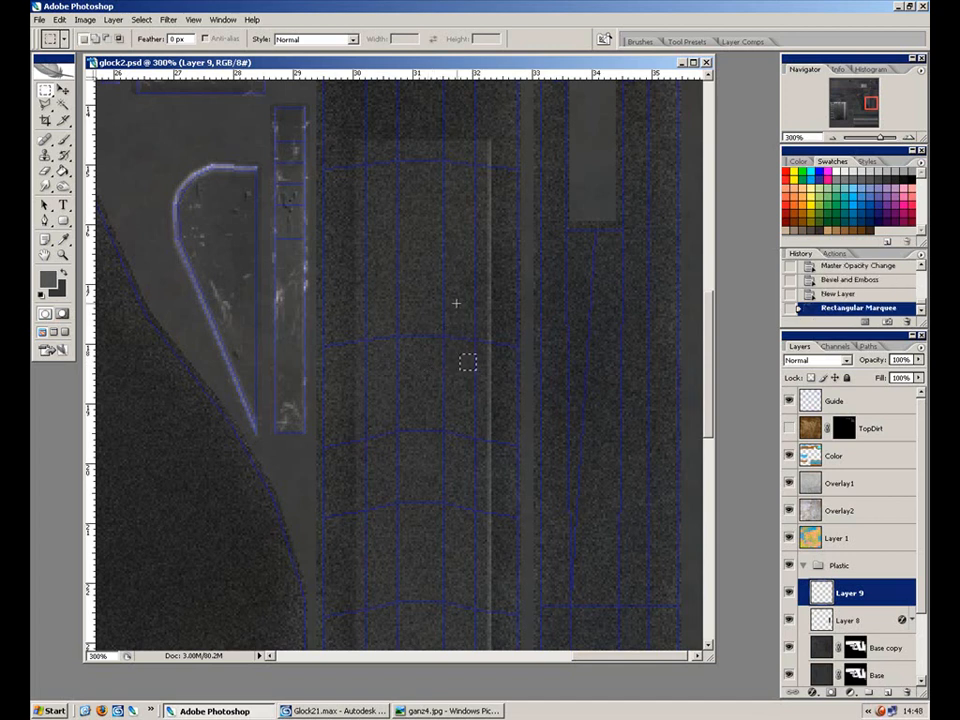
pyautogui.click(827, 652)
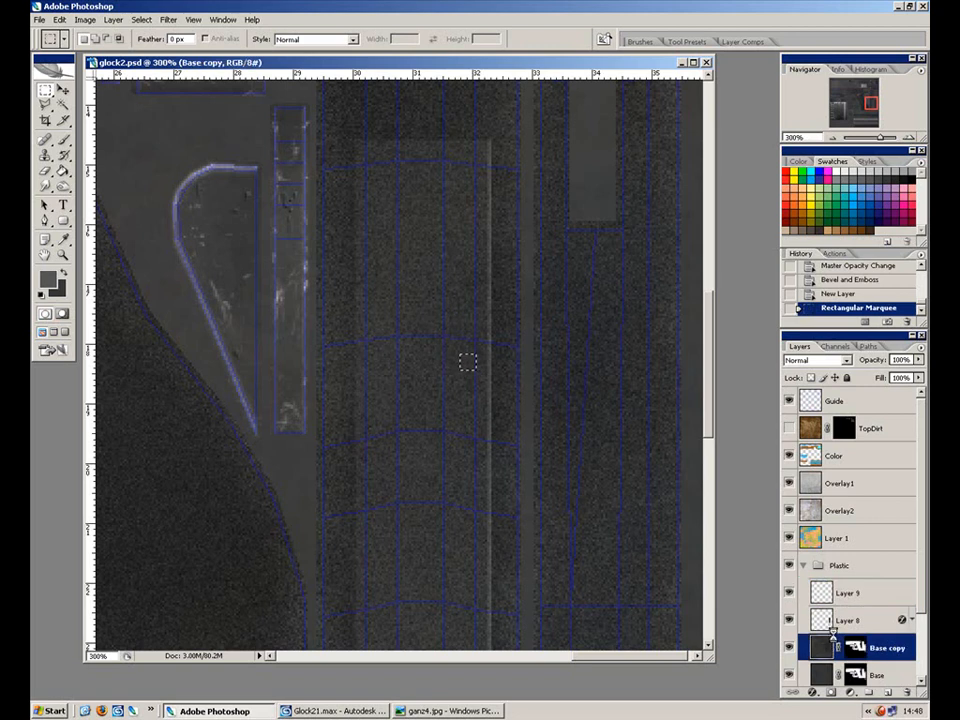
pyautogui.hotkey('ctrl', 'v')
pyautogui.moveTo(849, 650); pyautogui.dragTo(848, 586)
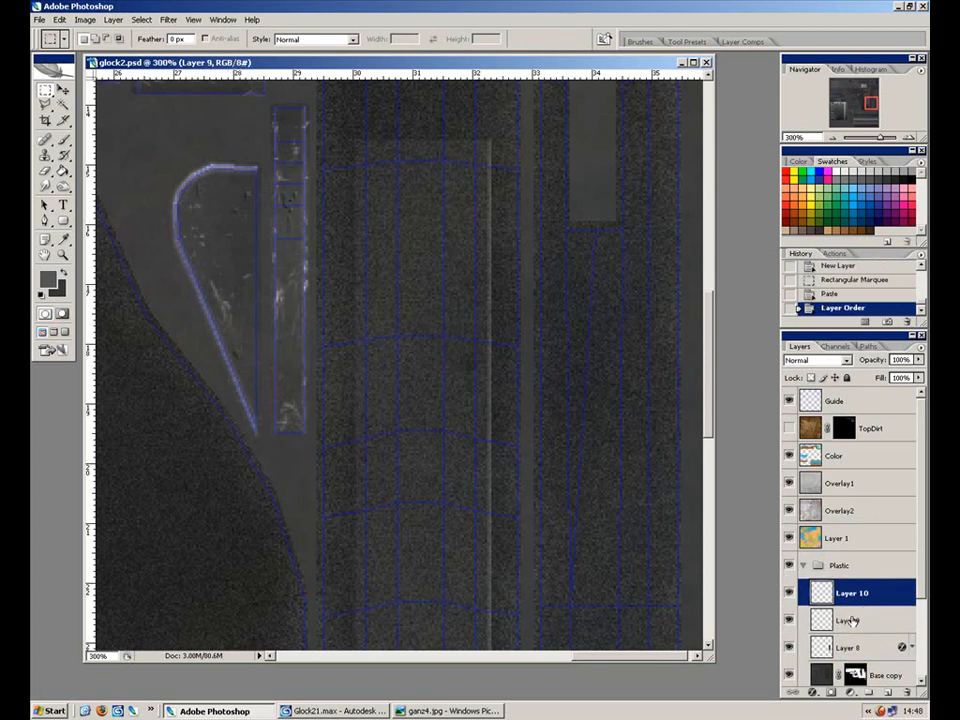
# Delete the empty Layer 9 beneath the pasted square's layer.
pyautogui.click(851, 621)
pyautogui.press('Delete')
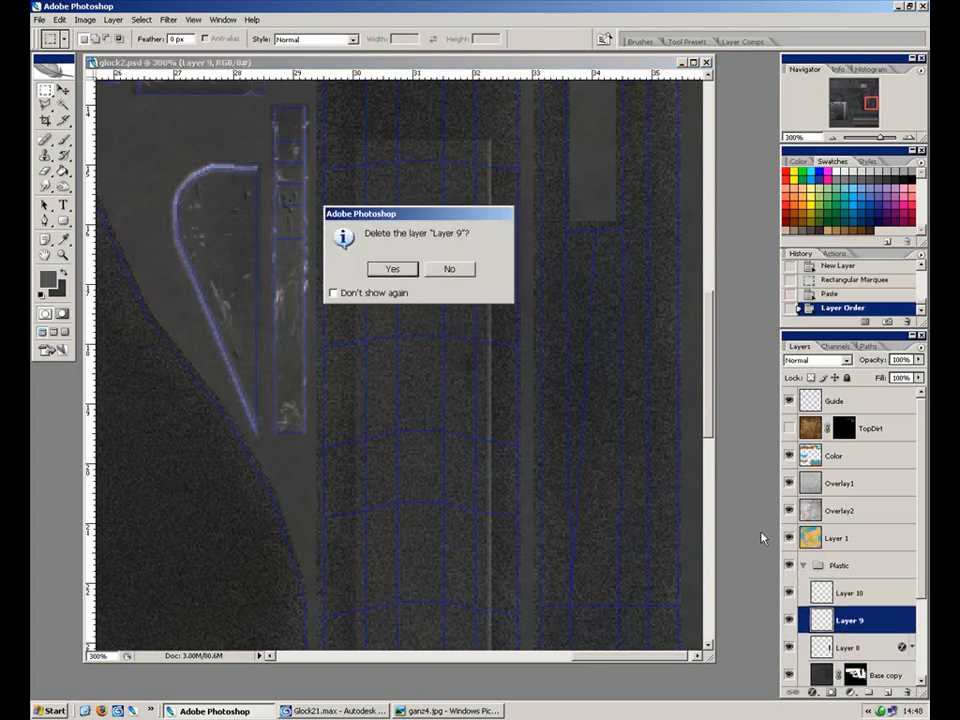
pyautogui.click(417, 270)
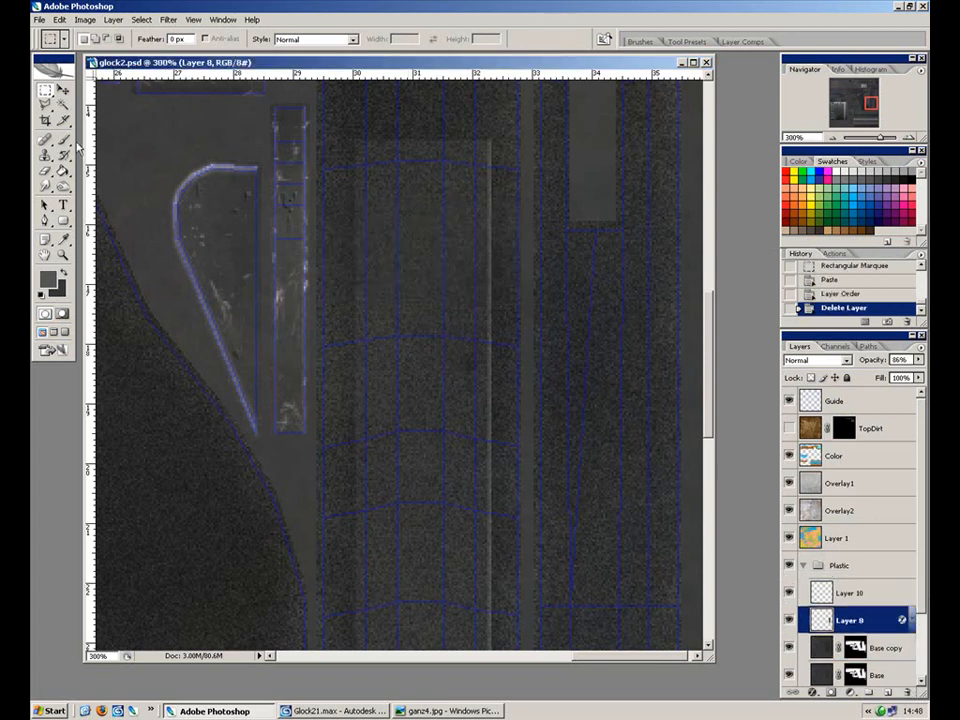
# Shift the pasted square slightly on the backstrap panel and darken it with Hue/Saturation at a lightness of -18.
pyautogui.press('v')
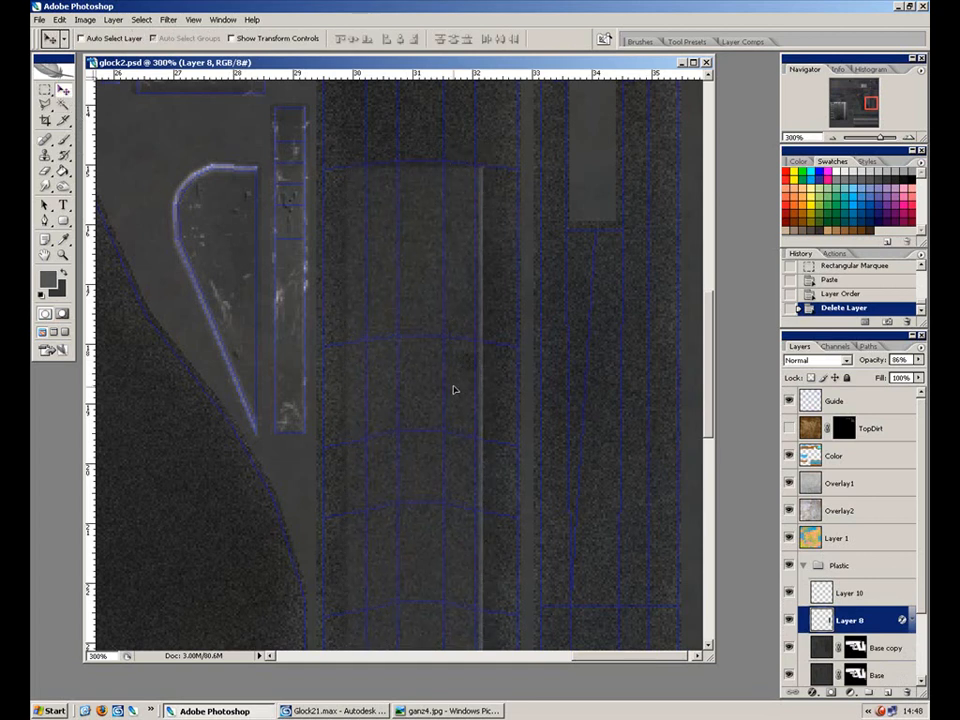
pyautogui.click(851, 594)
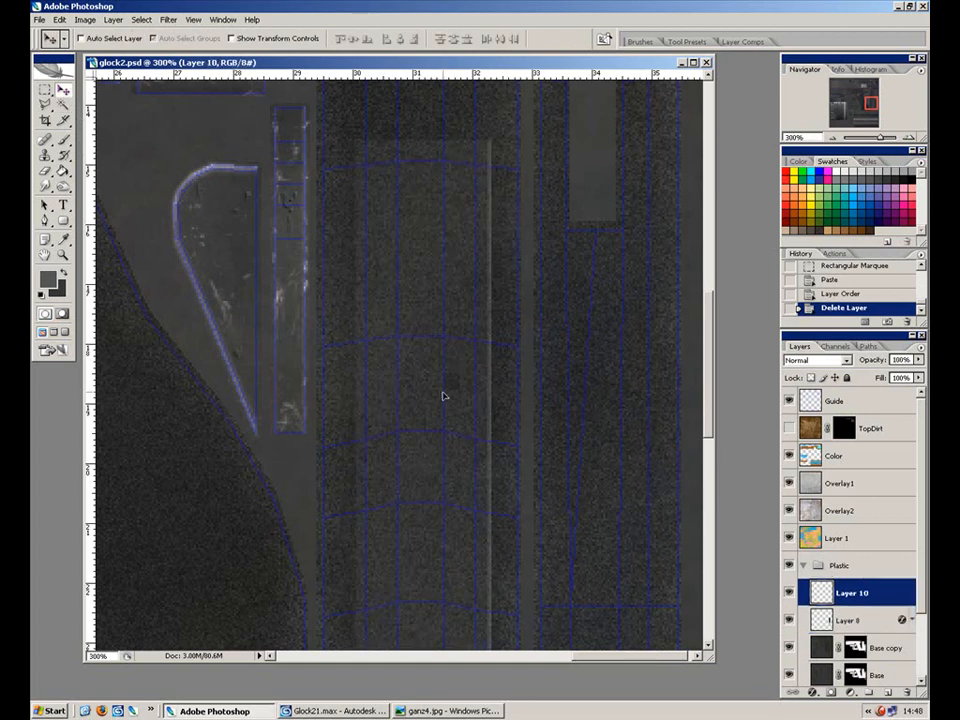
pyautogui.moveTo(448, 394); pyautogui.dragTo(452, 398)
pyautogui.hotkey('ctrl', 'u')
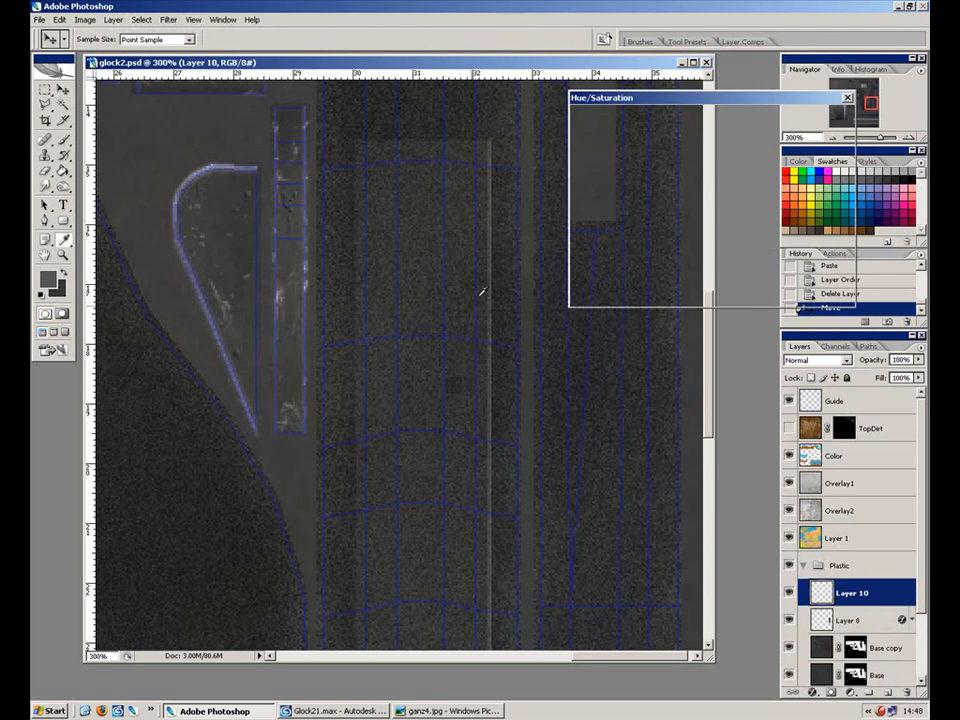
pyautogui.moveTo(681, 240); pyautogui.dragTo(669, 242)
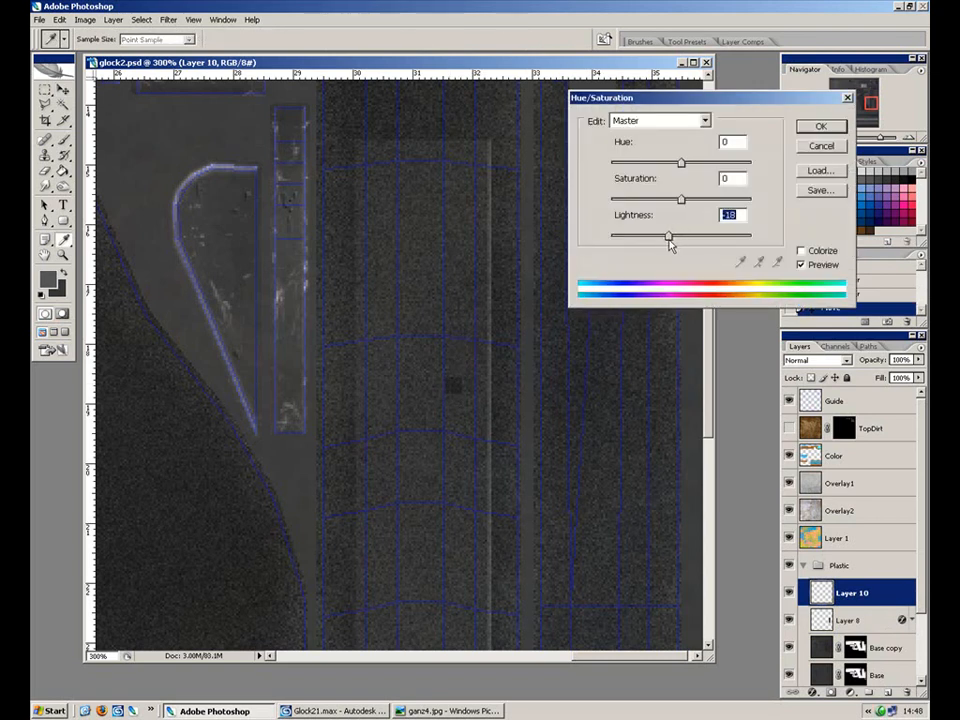
pyautogui.press('Return')
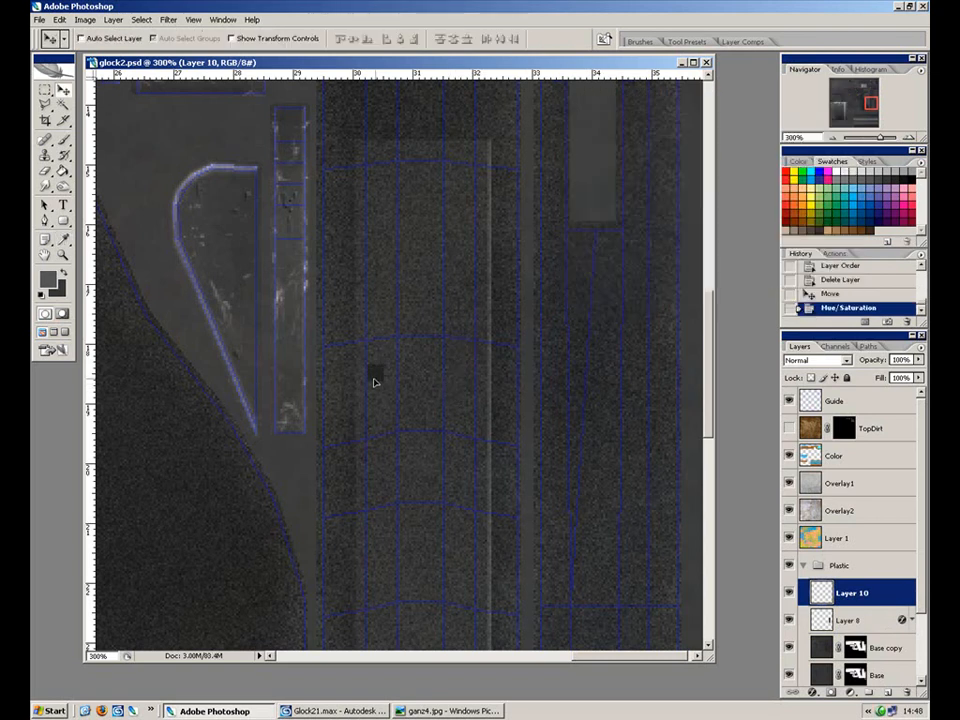
# Move the dark square near the panel's left edge and duplicate it into an evenly spaced horizontal row of five.
pyautogui.moveTo(370, 385); pyautogui.dragTo(371, 389)
pyautogui.moveTo(391, 381); pyautogui.dragTo(395, 338)
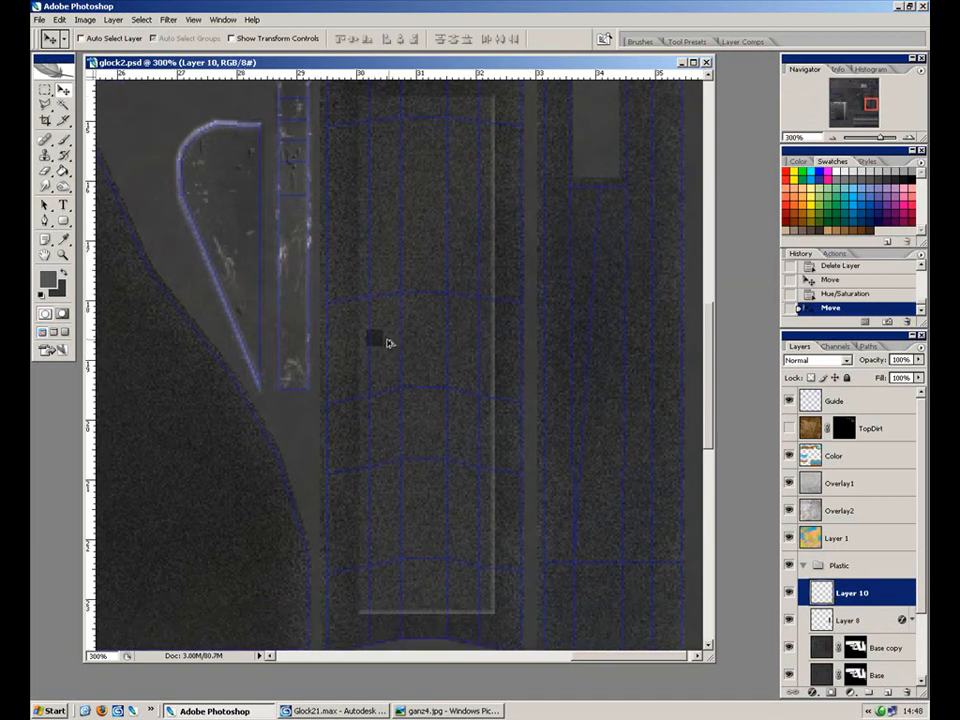
pyautogui.keyDown('ctrl'); pyautogui.click(824, 594); pyautogui.keyUp('ctrl')
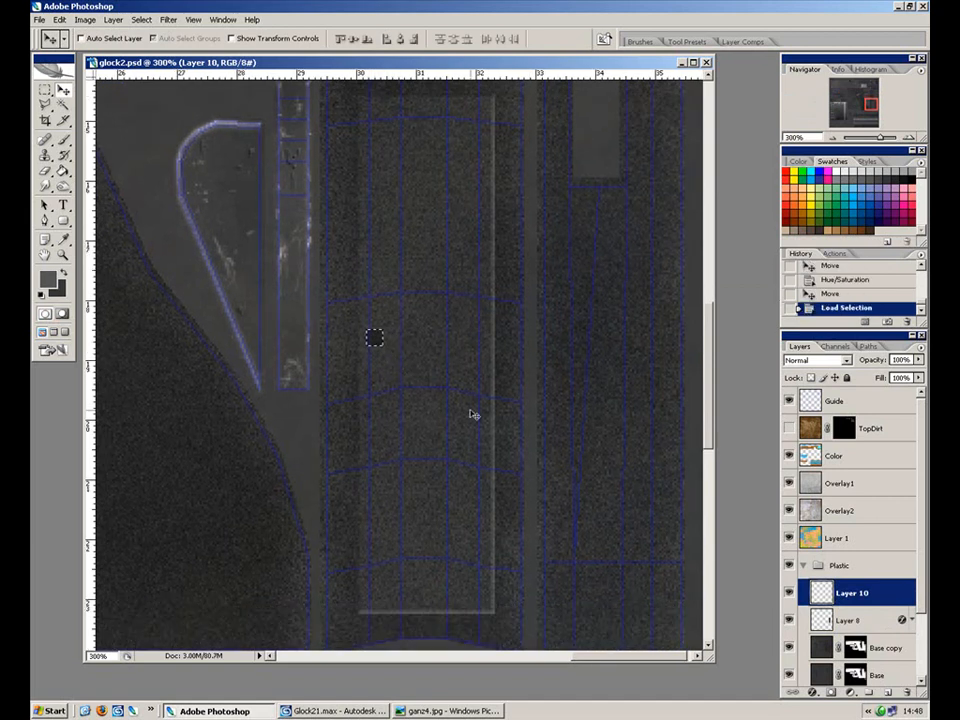
pyautogui.moveTo(379, 341); pyautogui.dragTo(415, 431)
pyautogui.hotkey('ctrl', '+')
pyautogui.hotkey('ctrl', '+')
pyautogui.hotkey('ctrl', '+')
pyautogui.moveTo(418, 382); pyautogui.dragTo(524, 390)
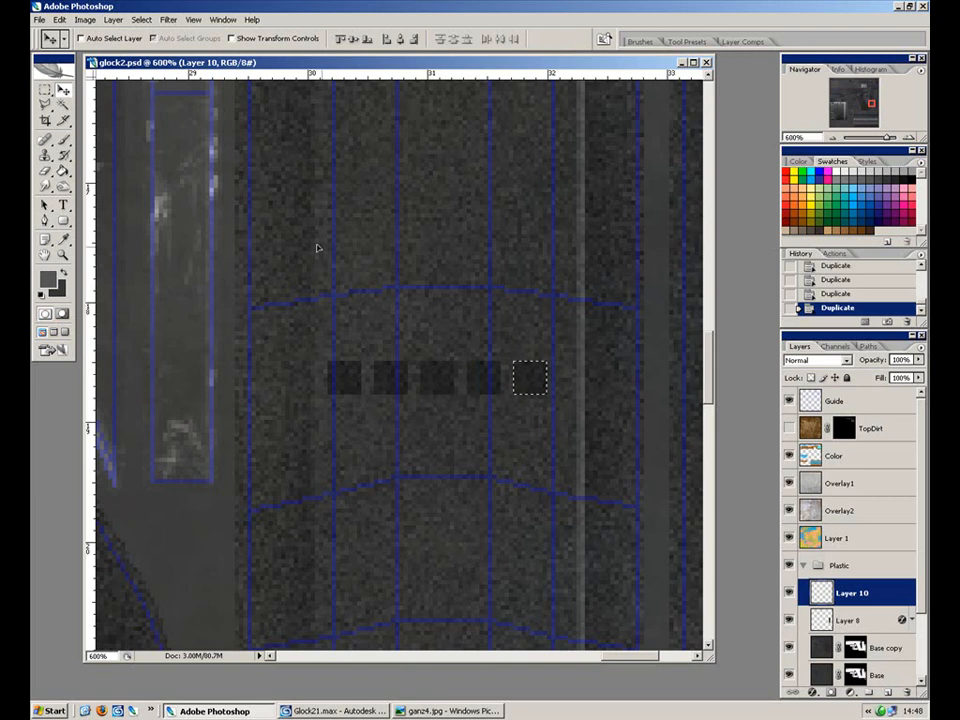
# Select the whole row of five squares and nudge it sideways to center it on the backstrap panel.
pyautogui.click(44, 88)
pyautogui.moveTo(568, 331); pyautogui.dragTo(248, 440)
pyautogui.click(61, 92)
pyautogui.press('Right')
pyautogui.press('Right')
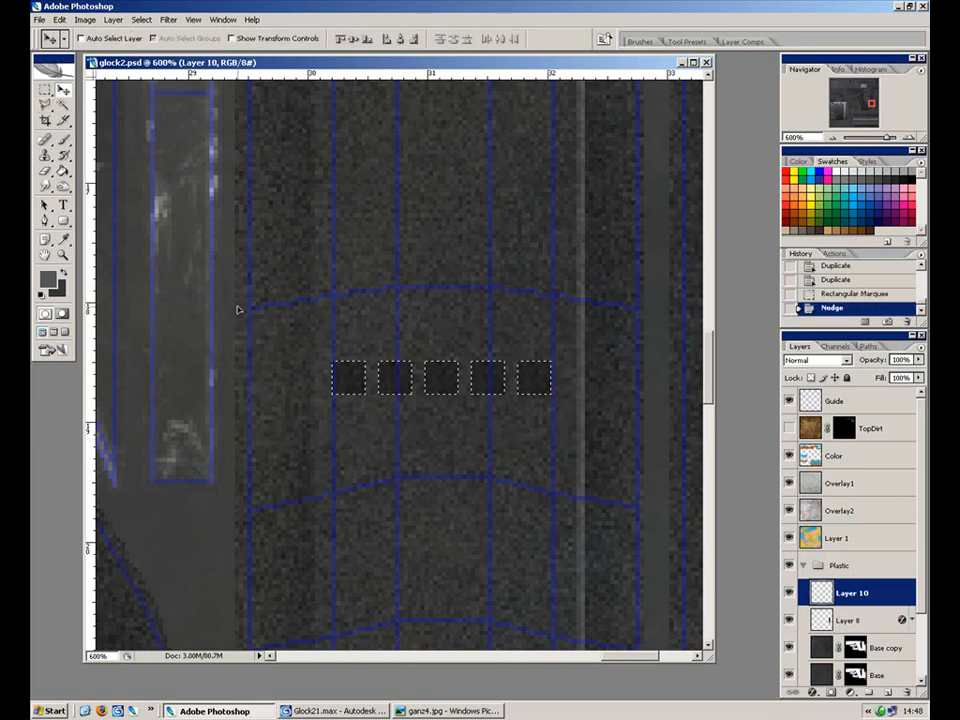
pyautogui.press('Left')
# Duplicate the row of squares downward at even spacing to build a grid of eight rows.
pyautogui.scroll(-3, 497, 281)
pyautogui.press('Down')
pyautogui.press('Down')
pyautogui.press('Down')
pyautogui.press('Down')
pyautogui.press('Down')
pyautogui.press('Down')
pyautogui.press('Down')
pyautogui.press('Down')
pyautogui.press('Down')
pyautogui.press('Down')
pyautogui.press('Up')
pyautogui.press('Up')
pyautogui.press('Up')
pyautogui.moveTo(442, 274); pyautogui.dragTo(435, 440)
pyautogui.moveTo(458, 537); pyautogui.dragTo(450, 402)
pyautogui.moveTo(431, 315); pyautogui.dragTo(430, 403)
# Duplicate the whole grid of squares downward so it extends to the panel's lower edge, and deselect it.
pyautogui.keyDown('ctrl'); pyautogui.click(832, 597); pyautogui.keyUp('ctrl')
pyautogui.moveTo(526, 430); pyautogui.dragTo(519, 605)
pyautogui.hotkey('ctrl', '-')
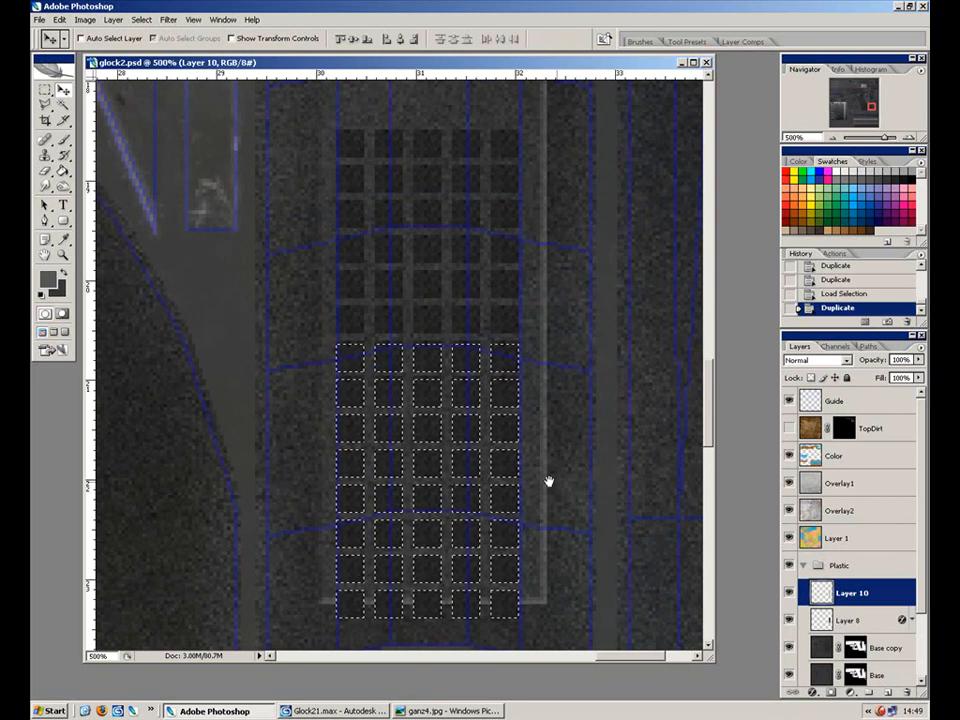
pyautogui.moveTo(466, 433); pyautogui.dragTo(467, 403)
pyautogui.hotkey('ctrl', 'd')
pyautogui.press('Down')
pyautogui.press('Down')
pyautogui.press('Down')
pyautogui.press('Down')
pyautogui.press('Down')
pyautogui.press('Down')
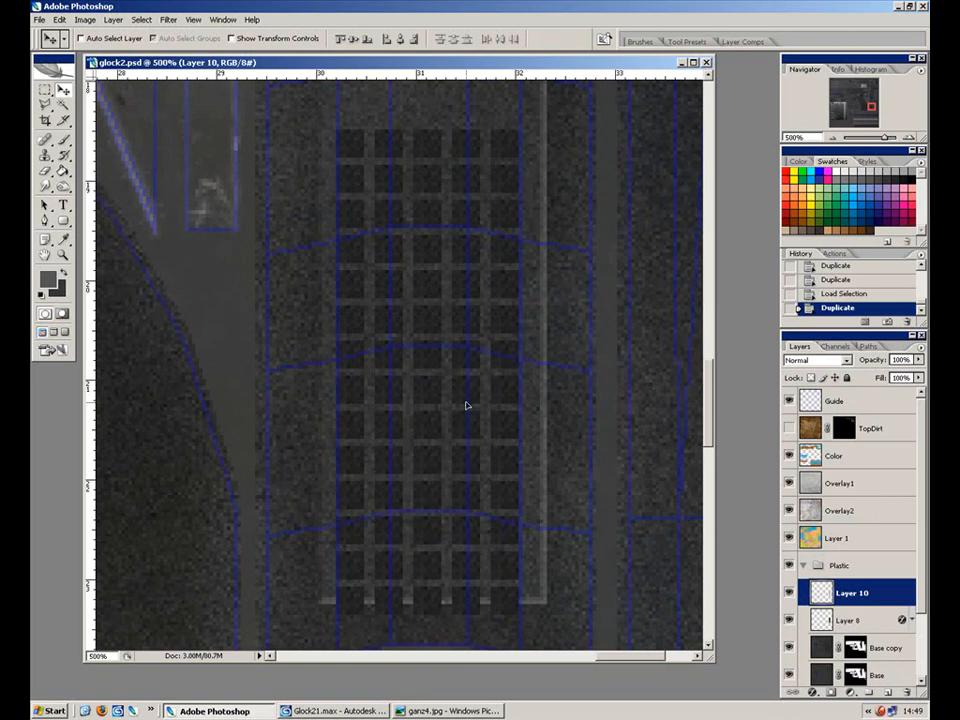
# Delete the lowest row of squares that overlaps the panel's beveled bottom edge.
pyautogui.press('m')
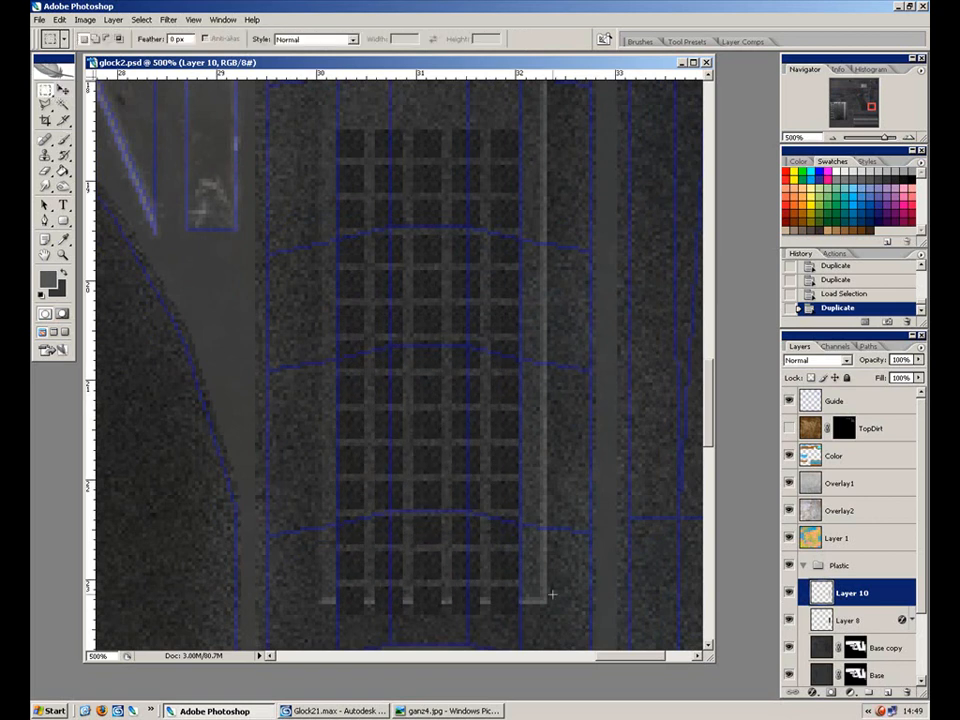
pyautogui.moveTo(557, 632); pyautogui.dragTo(291, 580)
pyautogui.press('Delete')
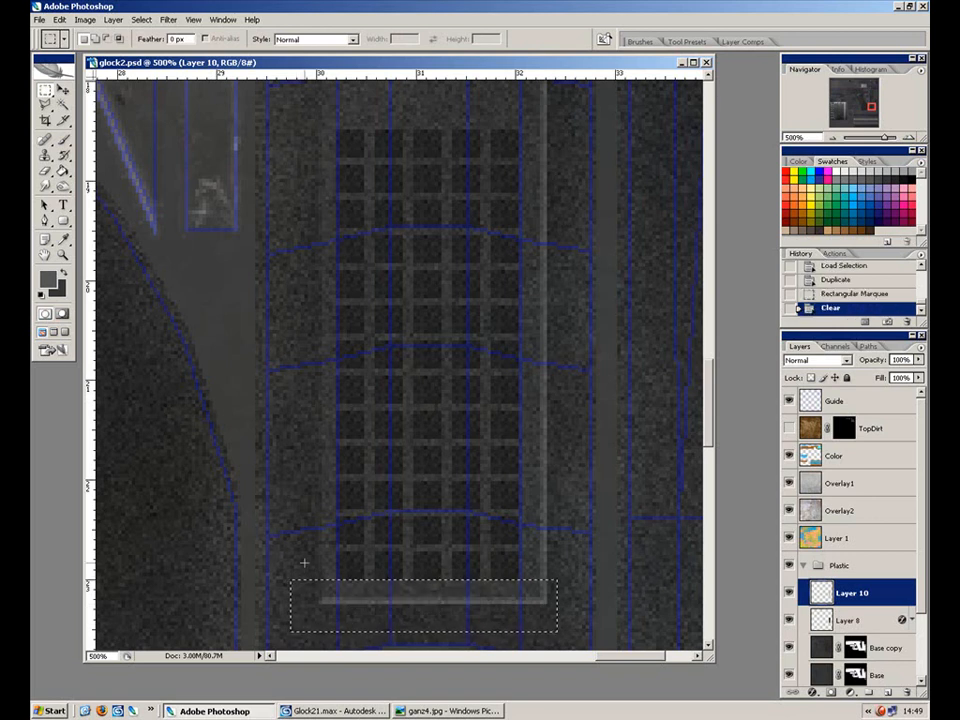
pyautogui.hotkey('ctrl', 'd')
pyautogui.hotkey('ctrl', '-')
pyautogui.hotkey('ctrl', '-')
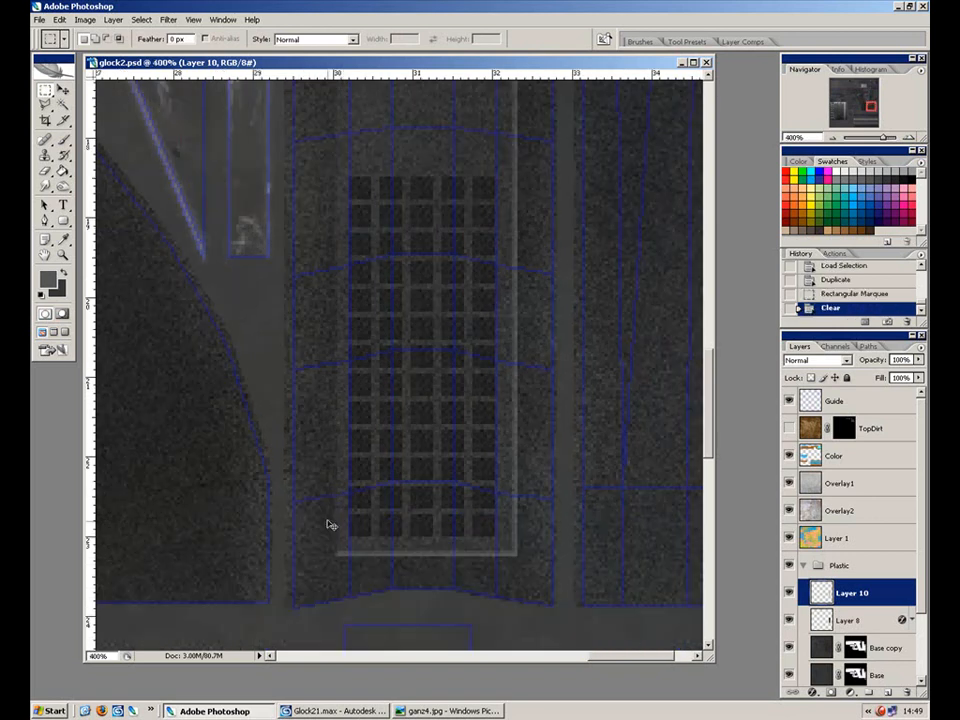
# Hide the Guide layer and give the grid of squares an Inner Bevel with the Chisel Hard technique.
pyautogui.click(788, 401)
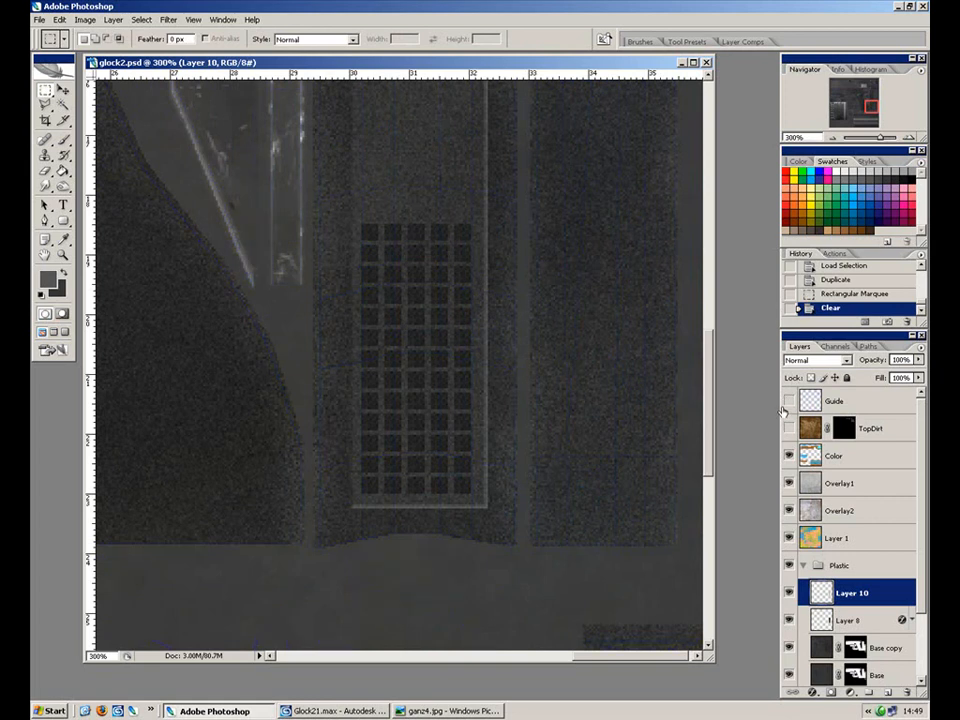
pyautogui.moveTo(585, 483); pyautogui.dragTo(589, 543)
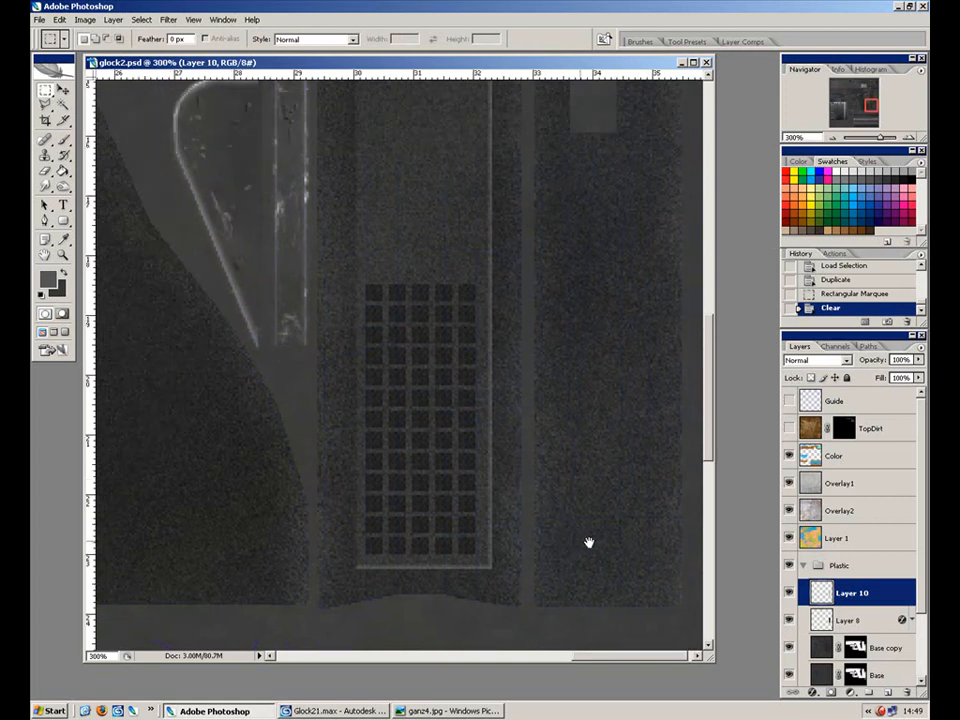
pyautogui.click(812, 691)
pyautogui.click(848, 619)
pyautogui.moveTo(330, 393); pyautogui.dragTo(715, 355)
pyautogui.click(658, 419)
pyautogui.click(647, 445)
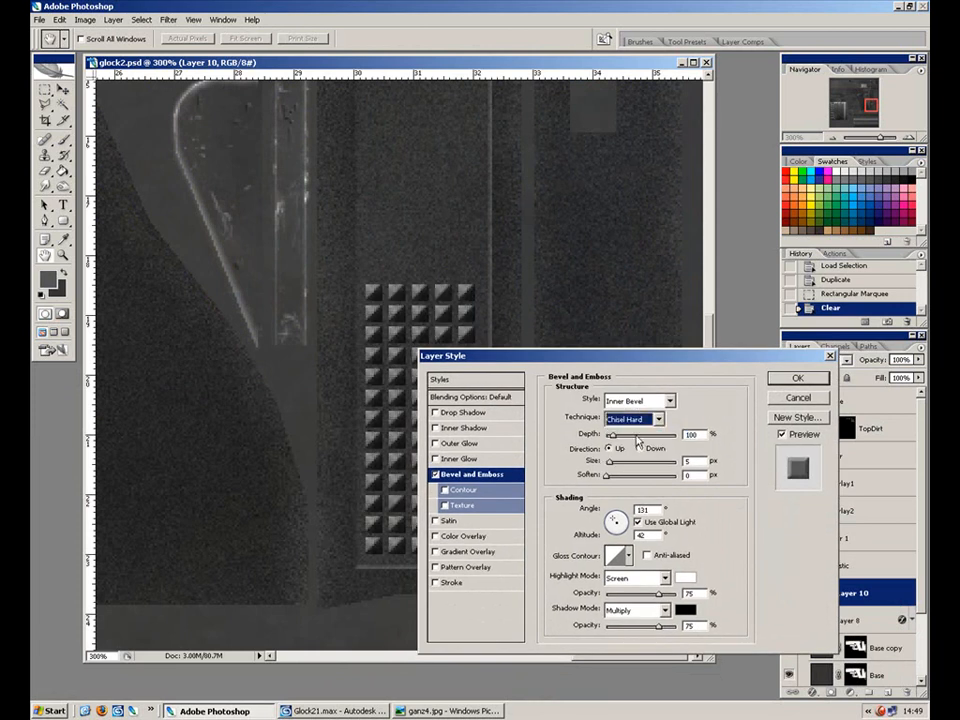
pyautogui.moveTo(616, 368); pyautogui.dragTo(673, 400)
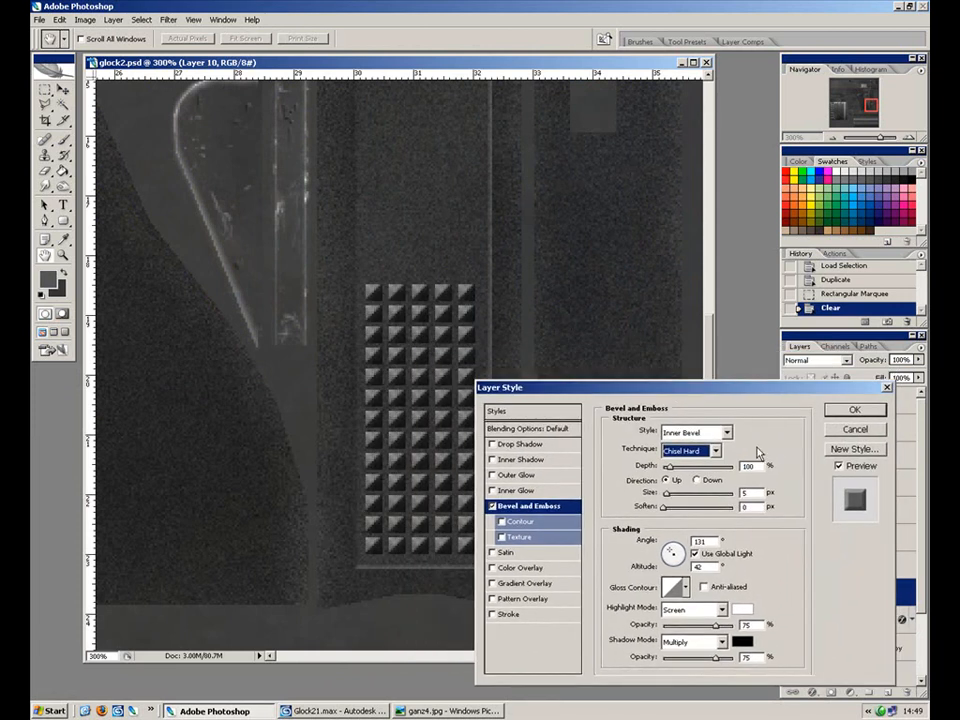
# Set the squares' bevel to 1 px size, 62% shadow opacity and 57% highlight opacity, and apply it.
pyautogui.click(745, 493)
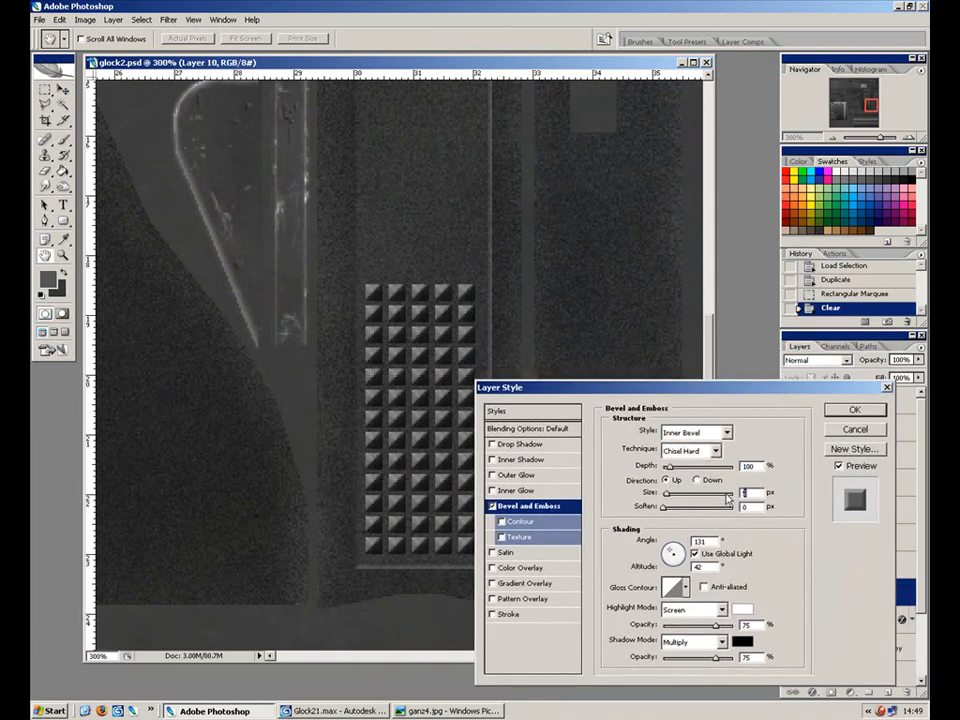
pyautogui.press('BackSpace')
pyautogui.write('2')
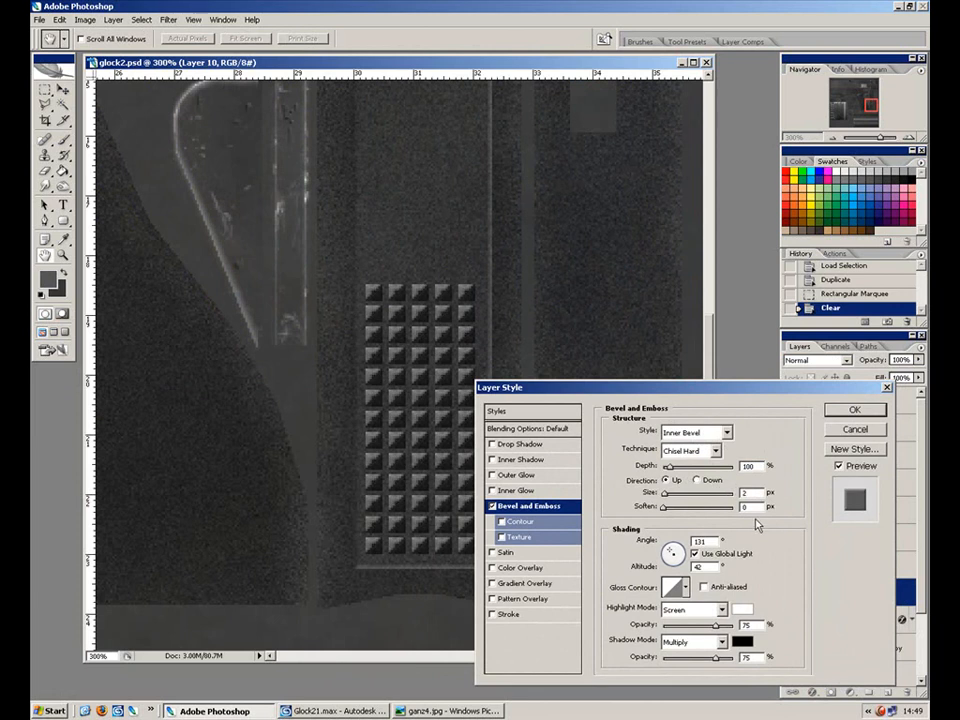
pyautogui.press('BackSpace')
pyautogui.write('1')
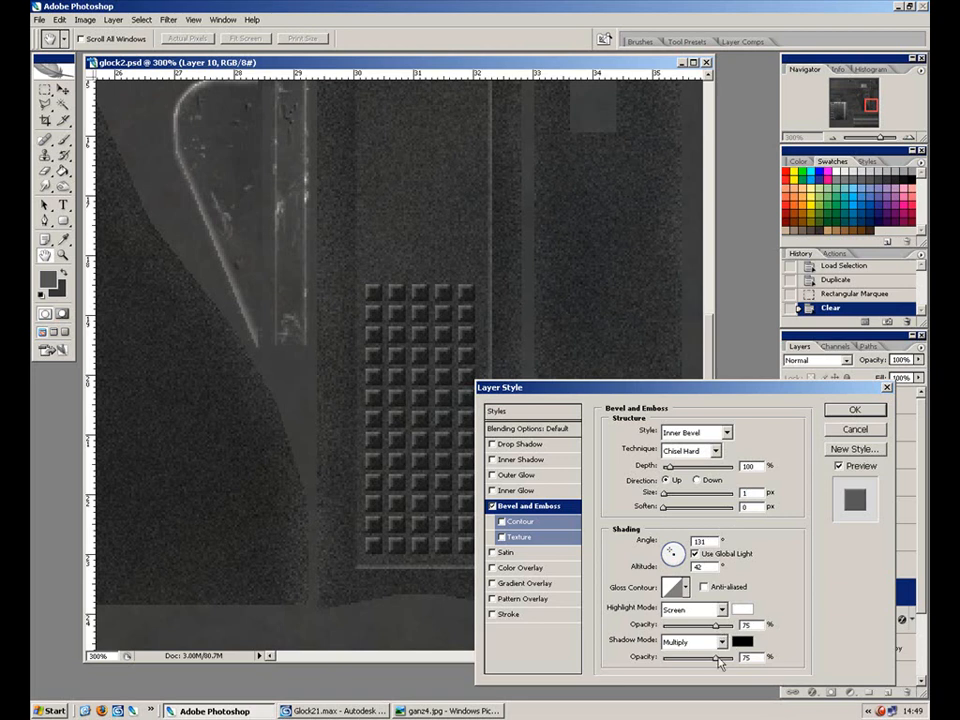
pyautogui.moveTo(717, 662); pyautogui.dragTo(696, 631)
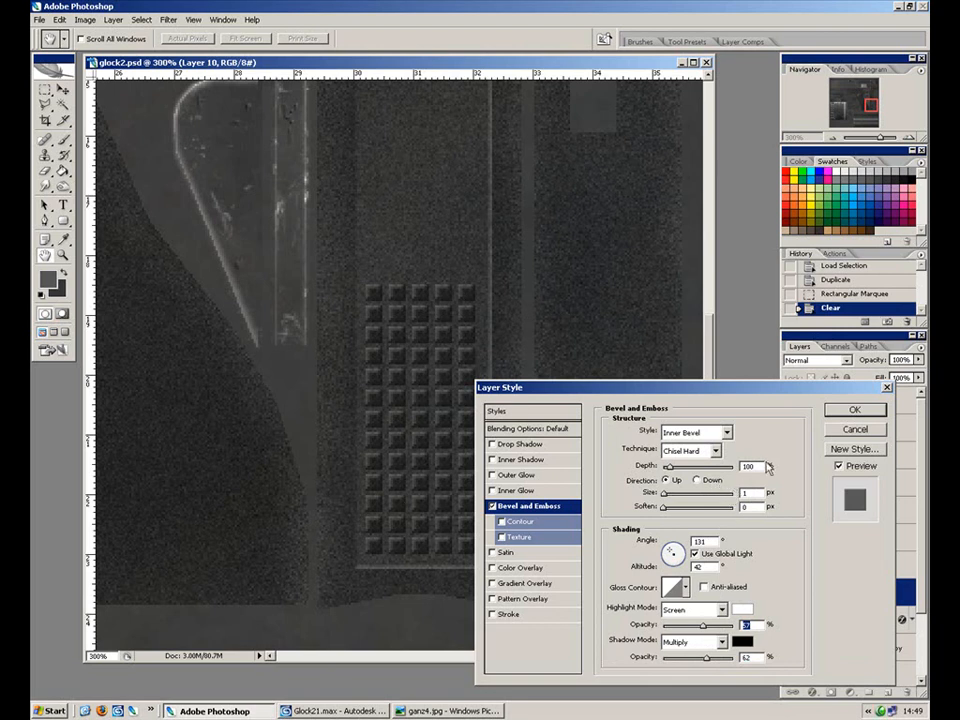
pyautogui.press('Return')
# Set the grip squares' layer to Overlay blending with 100% opacity and 53% fill.
pyautogui.click(818, 360)
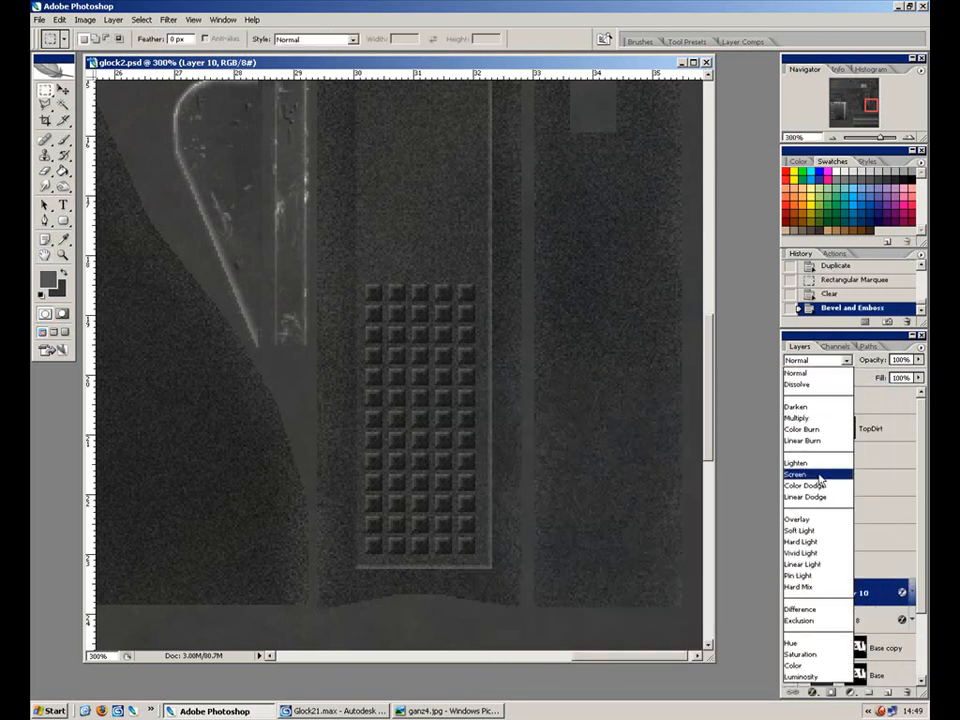
pyautogui.click(818, 520)
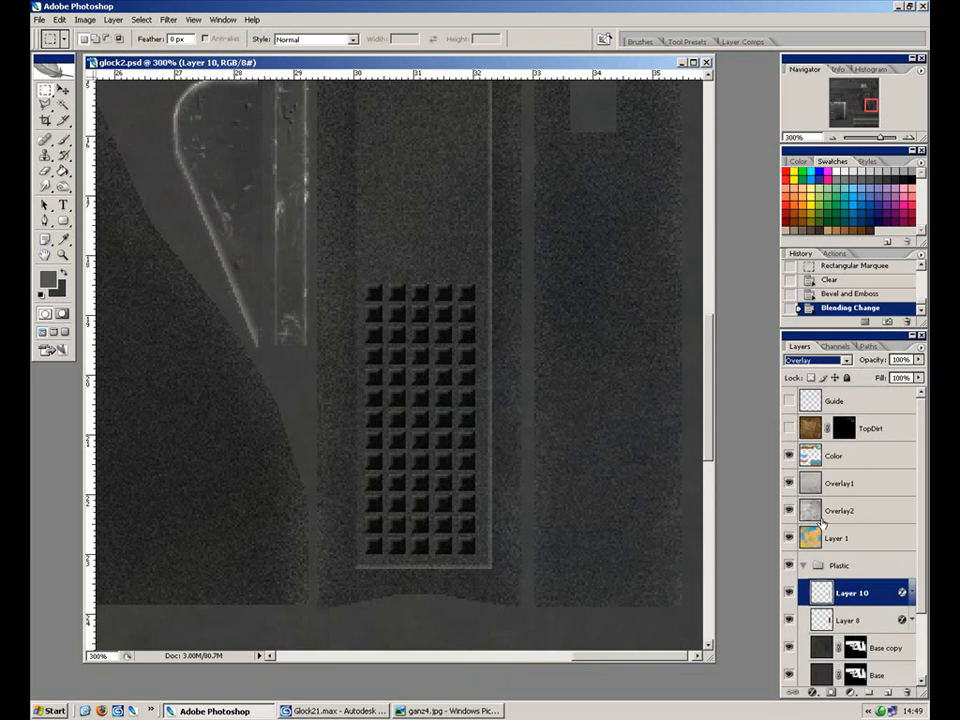
pyautogui.click(917, 359)
pyautogui.moveTo(912, 374); pyautogui.dragTo(892, 393)
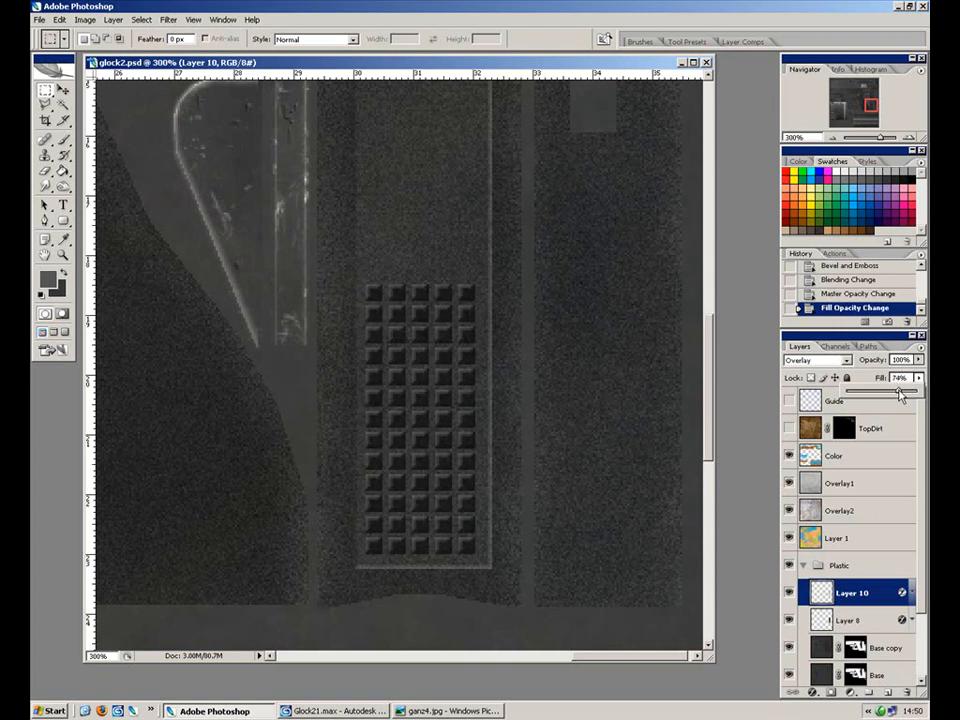
pyautogui.moveTo(879, 394)
pyautogui.mouseDown()
pyautogui.moveTo(835, 397)
pyautogui.moveTo(886, 394)
pyautogui.mouseUp()
pyautogui.click(918, 359)
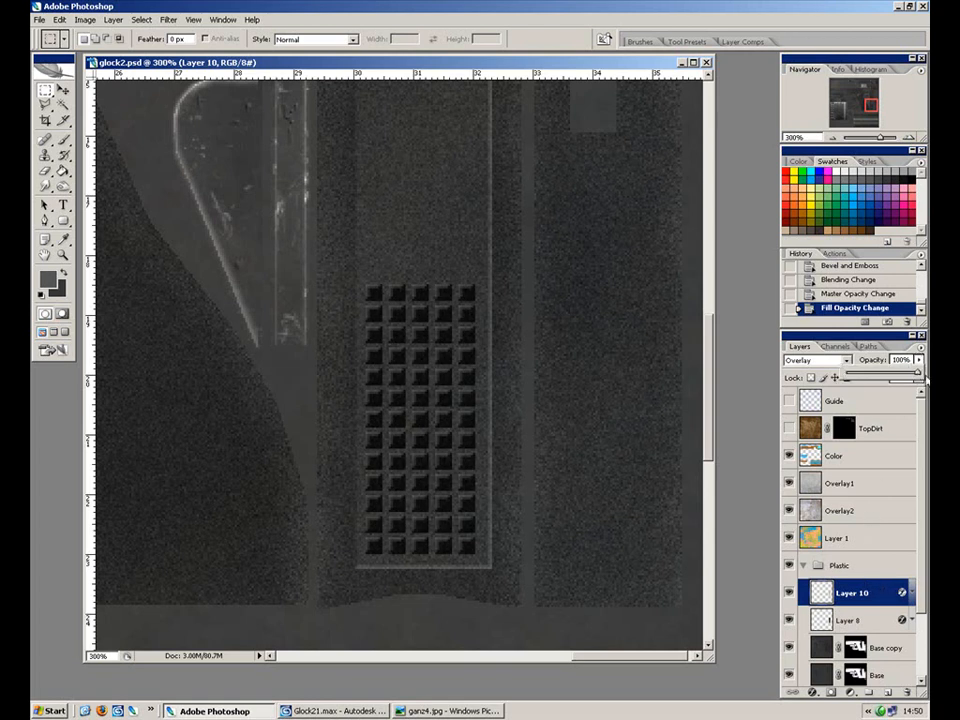
pyautogui.moveTo(913, 376)
pyautogui.mouseDown()
pyautogui.moveTo(845, 380)
pyautogui.moveTo(895, 376)
pyautogui.moveTo(919, 355)
pyautogui.mouseUp()
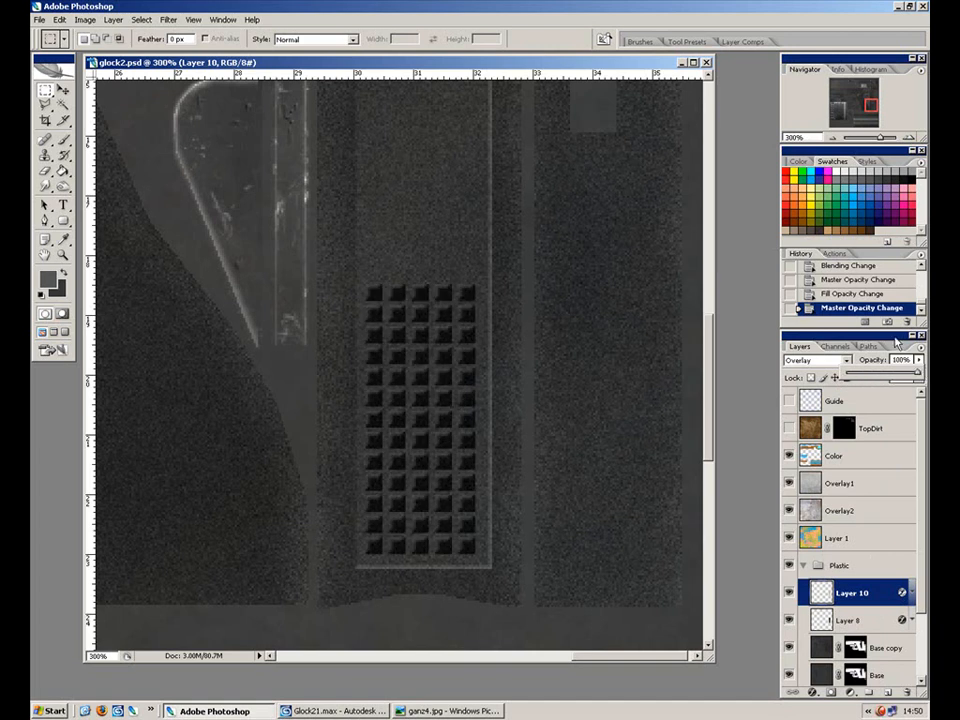
pyautogui.click(899, 341)
pyautogui.click(918, 379)
pyautogui.moveTo(916, 393); pyautogui.dragTo(835, 441)
pyautogui.moveTo(846, 395); pyautogui.dragTo(899, 394)
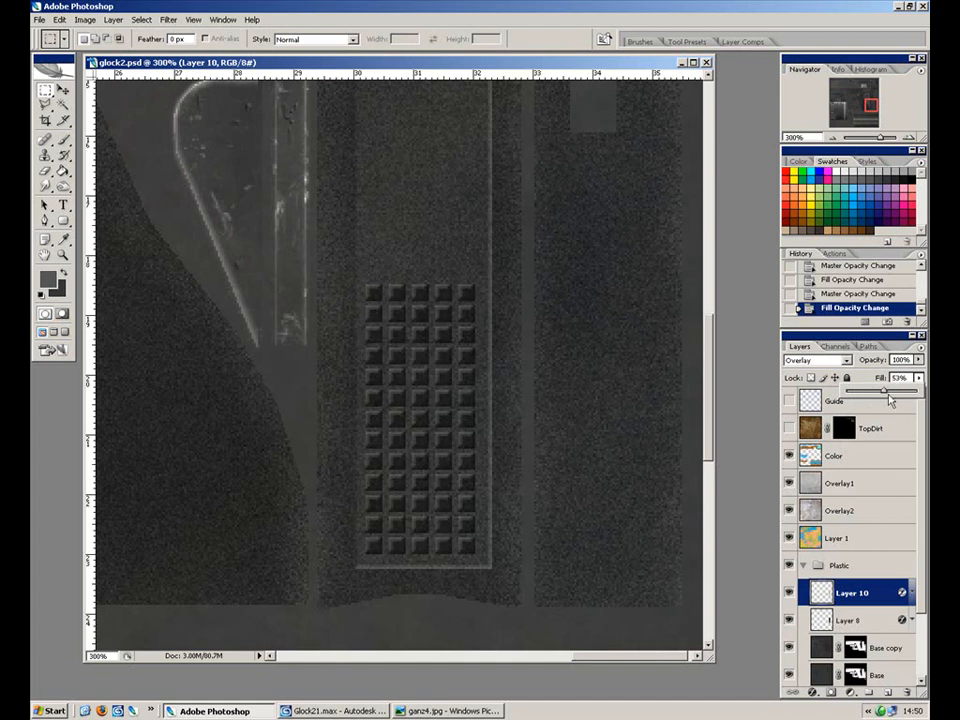
# Examine the beveled grip squares against the surrounding texture, both close up and at 100% zoom.
pyautogui.moveTo(461, 305); pyautogui.dragTo(481, 459)
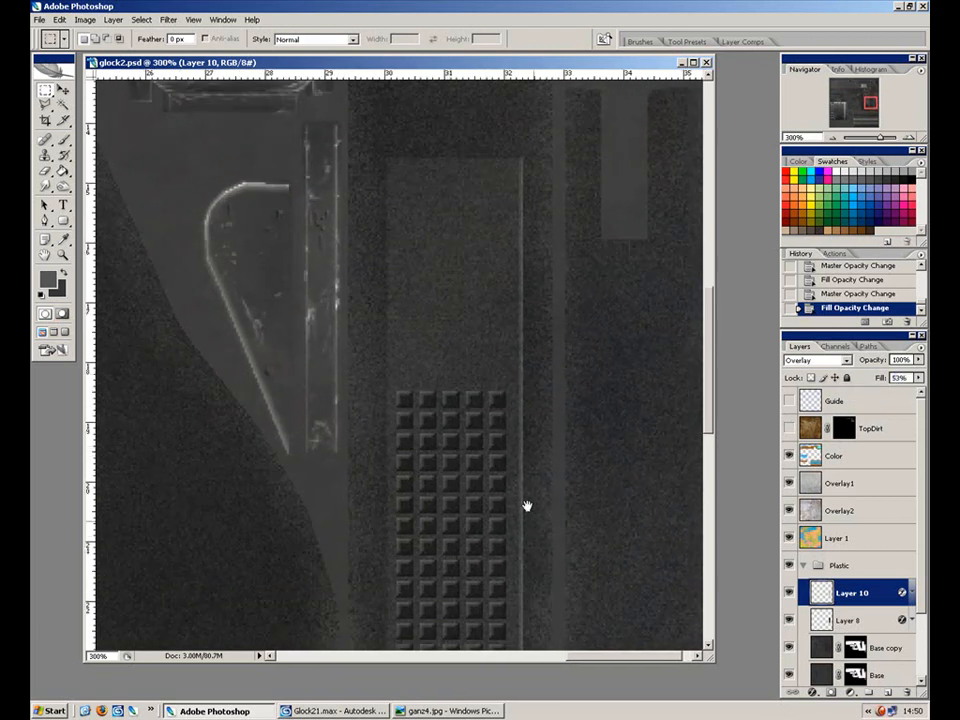
pyautogui.moveTo(536, 533); pyautogui.dragTo(506, 351)
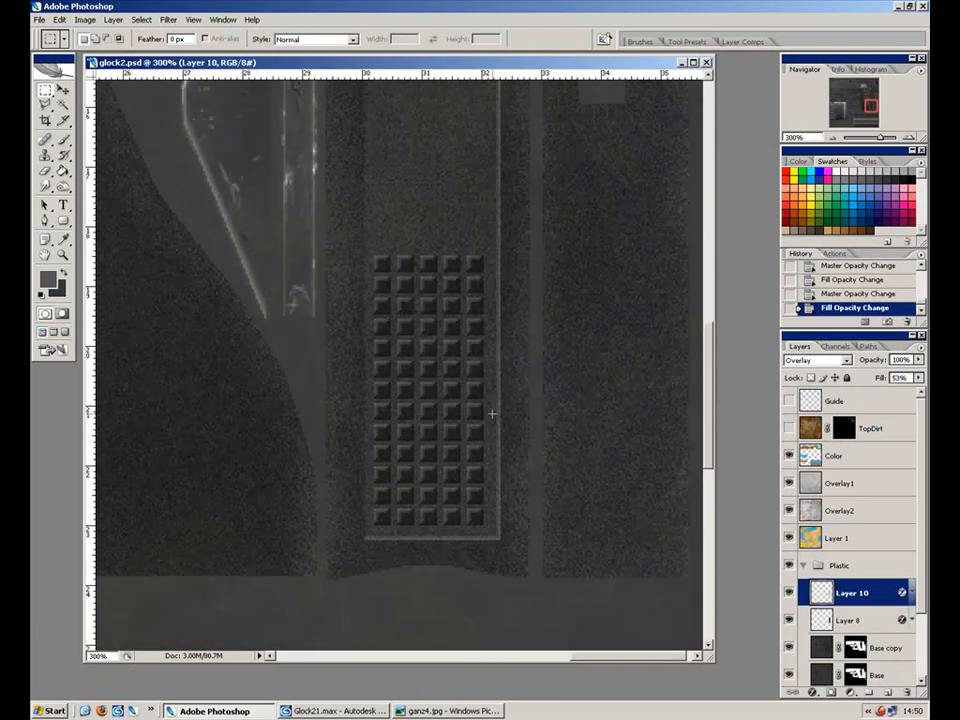
pyautogui.hotkey('ctrl', '-')
pyautogui.hotkey('ctrl', '-')
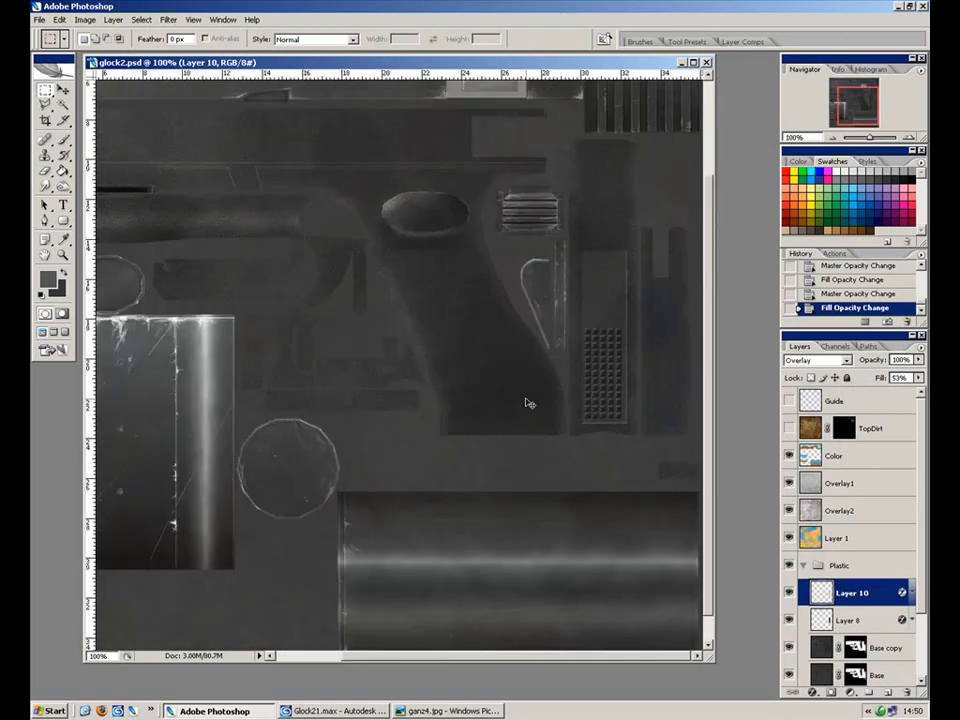
pyautogui.hotkey('ctrl', '+')
pyautogui.moveTo(572, 354); pyautogui.dragTo(270, 424)
pyautogui.moveTo(398, 414); pyautogui.dragTo(305, 460)
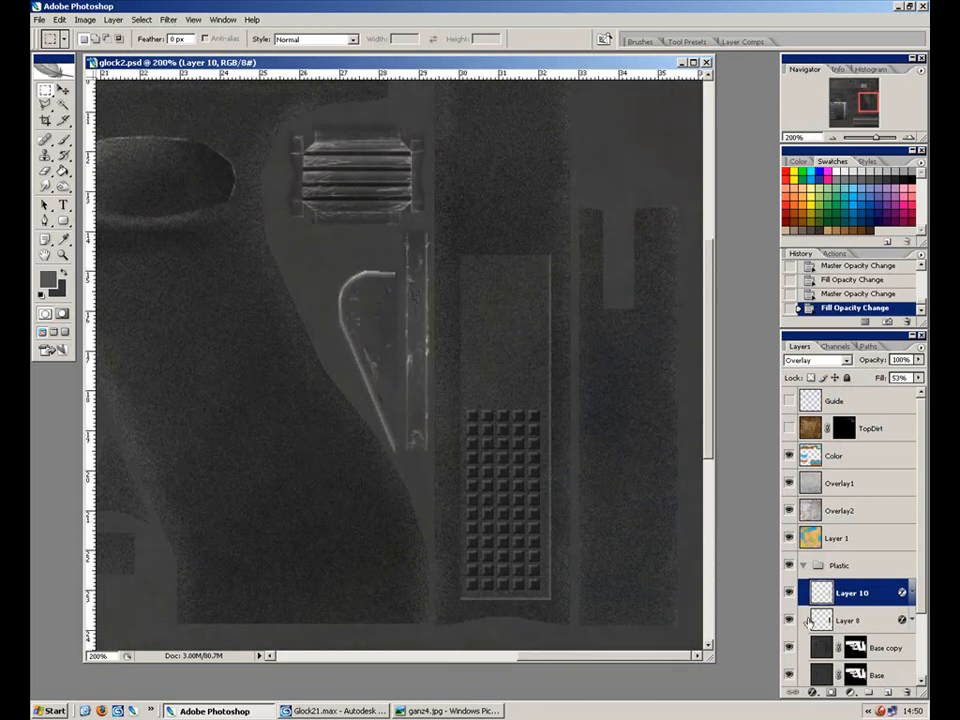
# Brighten the middle of the backstrap strip on the Base copy layer with long vertical Dodge strokes, using Highlights, 30% exposure and a 60 px brush.
pyautogui.click(818, 656)
pyautogui.click(62, 187)
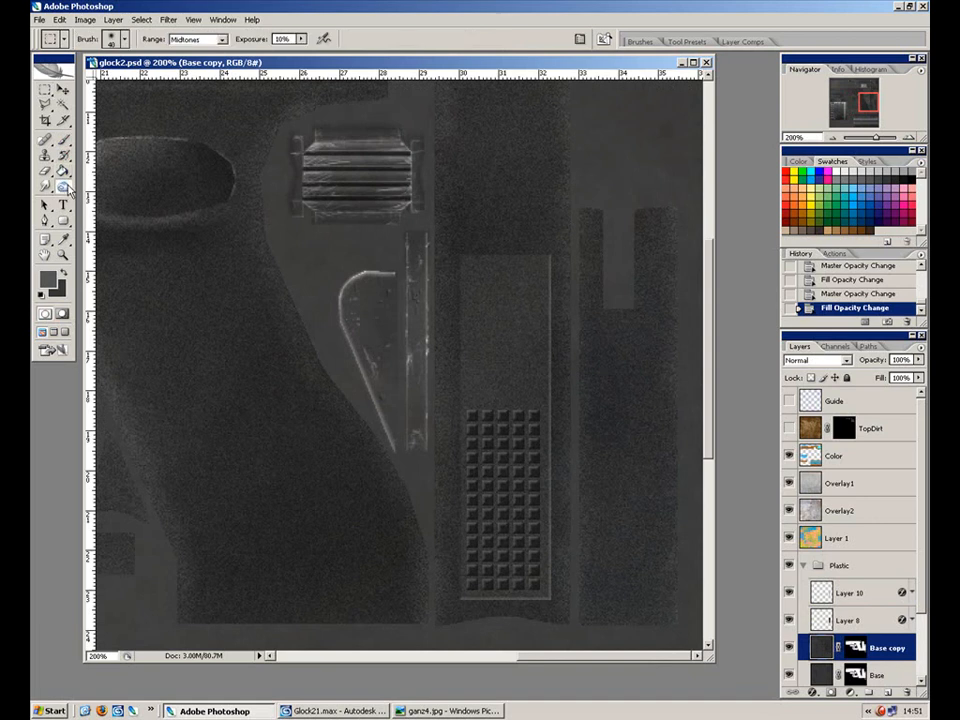
pyautogui.click(120, 189)
pyautogui.hotkey('ctrl', '+')
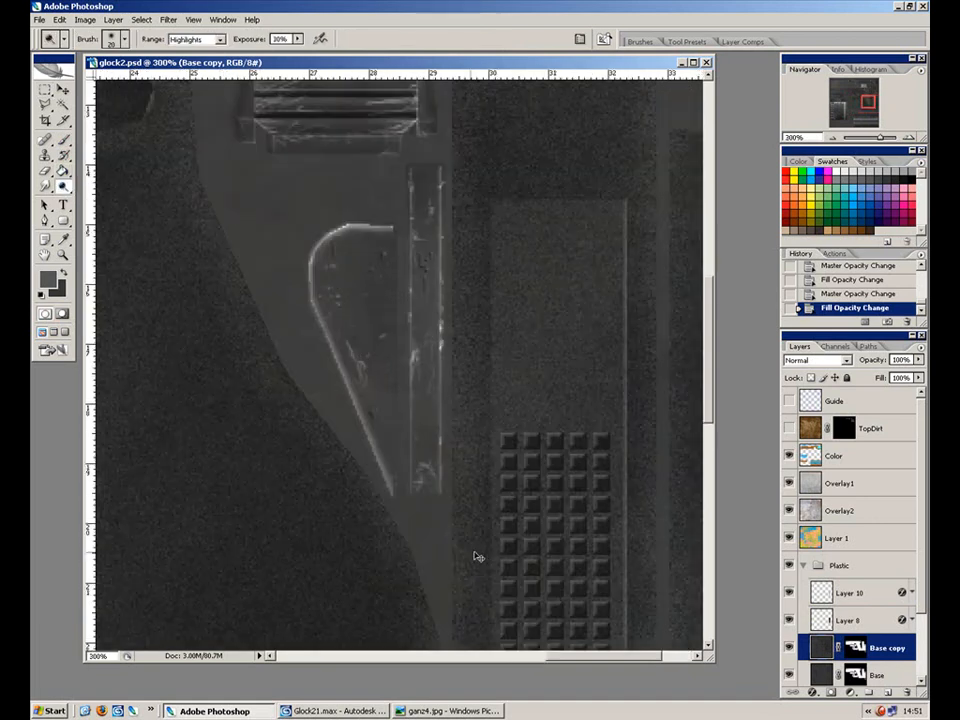
pyautogui.hotkey('ctrl', '-')
pyautogui.hotkey('ctrl', '-')
pyautogui.press(']')
pyautogui.press(']')
pyautogui.press(']')
pyautogui.press(']')
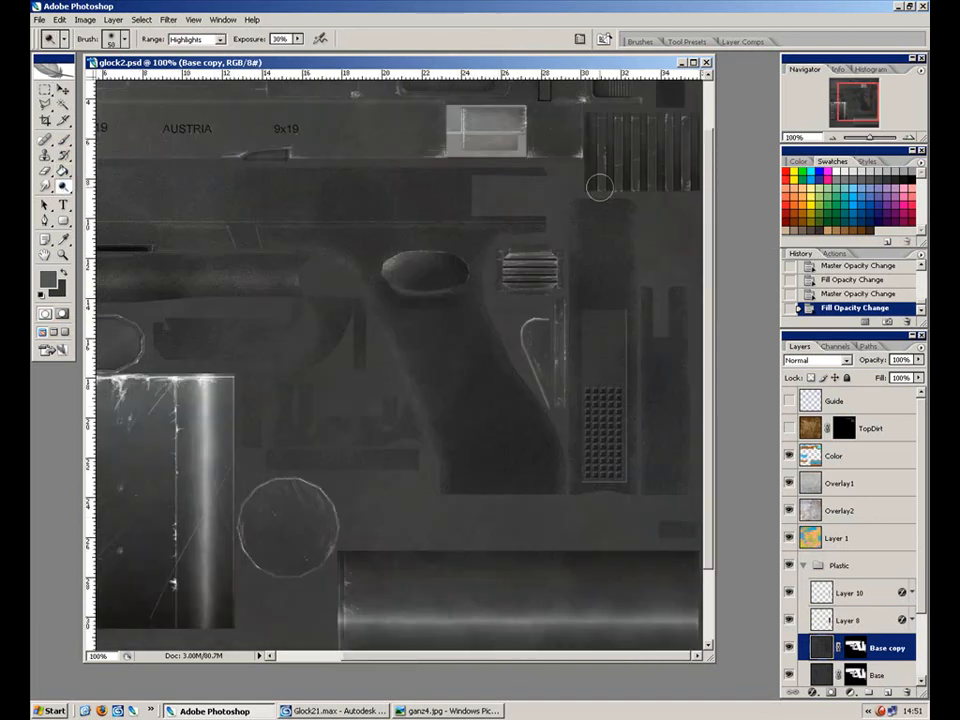
pyautogui.moveTo(602, 178)
pyautogui.mouseDown()
pyautogui.moveTo(613, 287)
pyautogui.moveTo(602, 587)
pyautogui.mouseUp()
pyautogui.hotkey('ctrl', 'd')
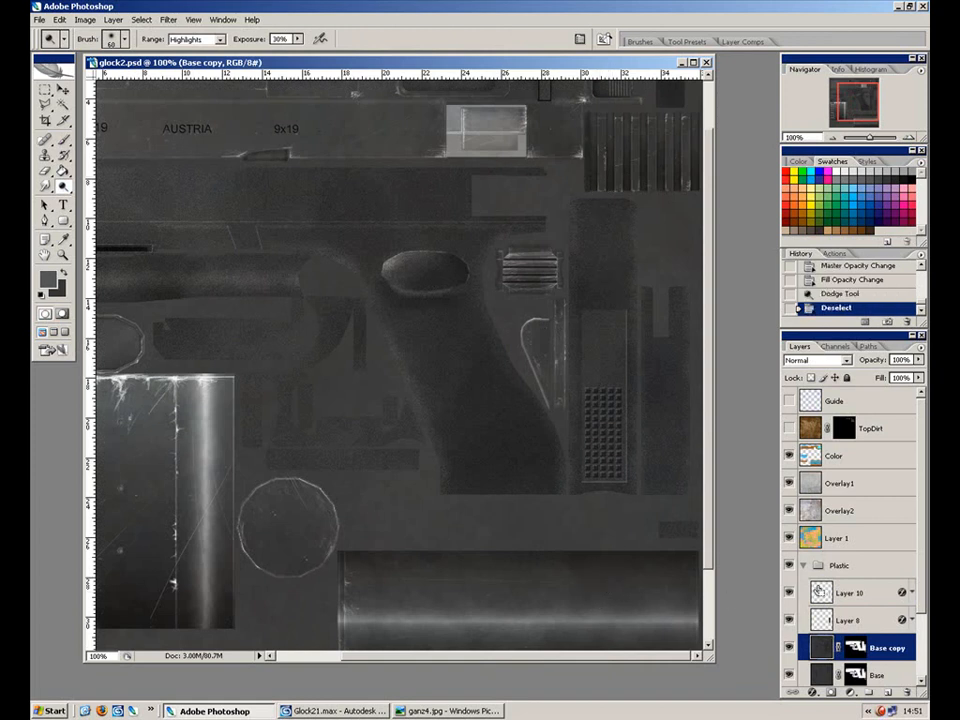
pyautogui.click(600, 172)
pyautogui.moveTo(600, 172); pyautogui.dragTo(589, 589)
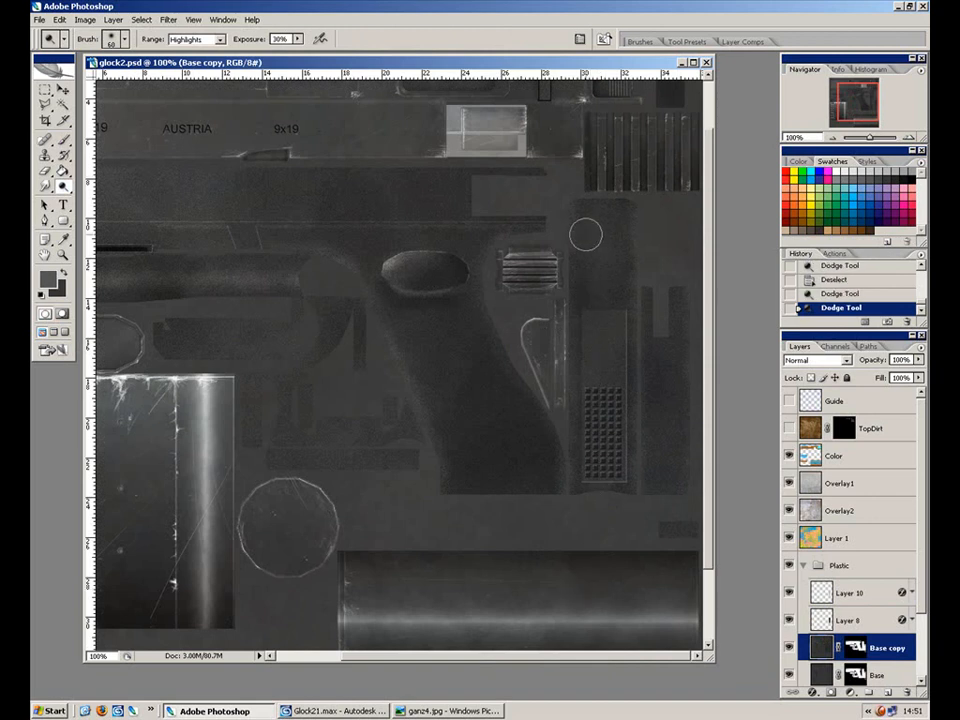
pyautogui.moveTo(600, 178); pyautogui.dragTo(615, 654)
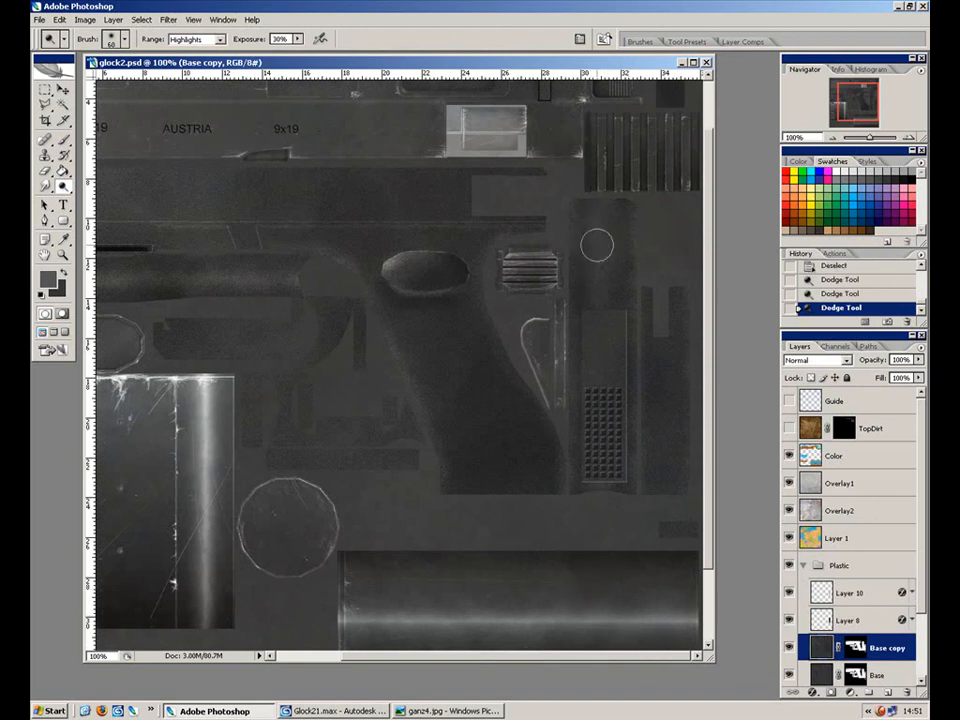
# Strengthen the backstrap's central highlight with narrower lengthwise Dodge strokes, using a 40 px brush at 50% exposure.
pyautogui.press('[')
pyautogui.press('5')
pyautogui.press('[')
pyautogui.moveTo(598, 190); pyautogui.dragTo(600, 593)
pyautogui.moveTo(608, 178)
pyautogui.mouseDown()
pyautogui.moveTo(591, 281)
pyautogui.moveTo(582, 637)
pyautogui.mouseUp()
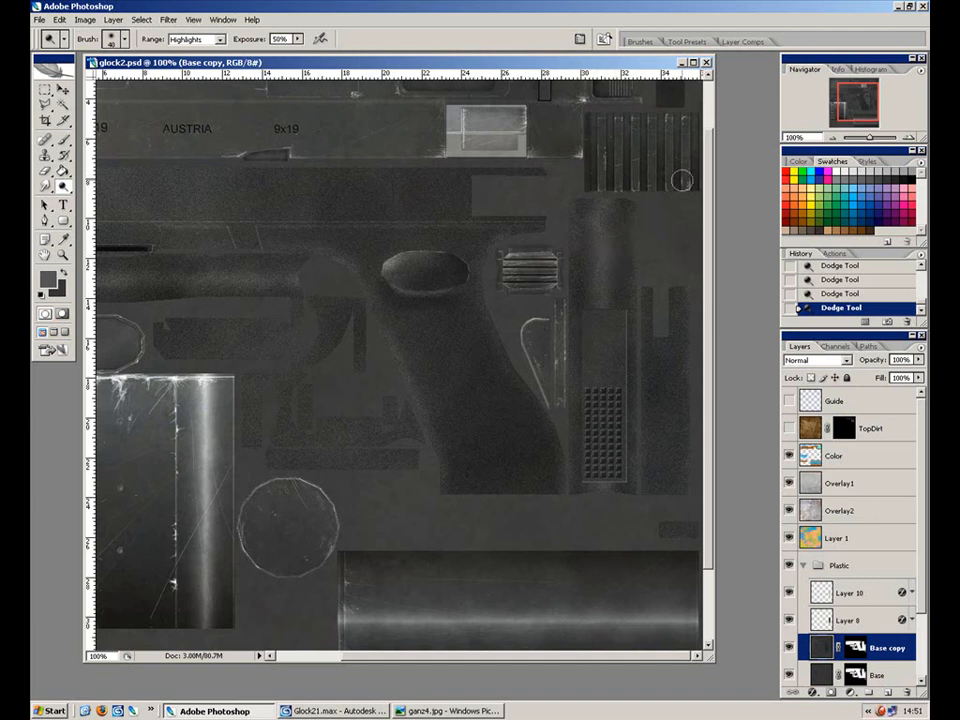
# Show the Guide layer's wireframe over the backstrap's upper end and reduce the Dodge brush to 10 px.
pyautogui.hotkey('ctrl', '+')
pyautogui.moveTo(451, 293); pyautogui.dragTo(171, 411)
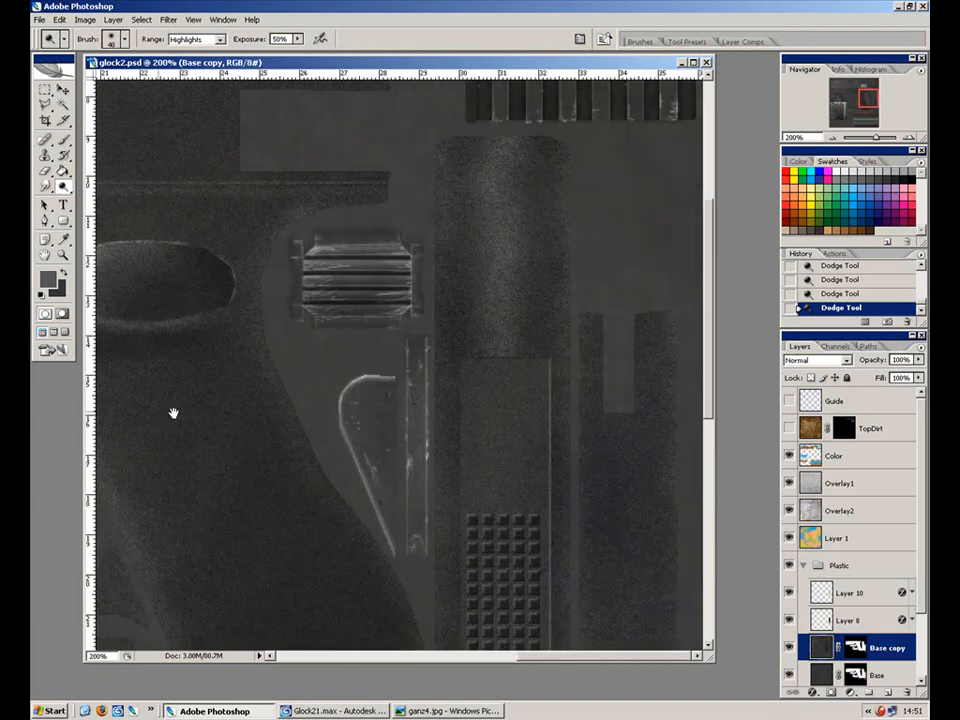
pyautogui.moveTo(452, 397); pyautogui.dragTo(466, 504)
pyautogui.click(789, 401)
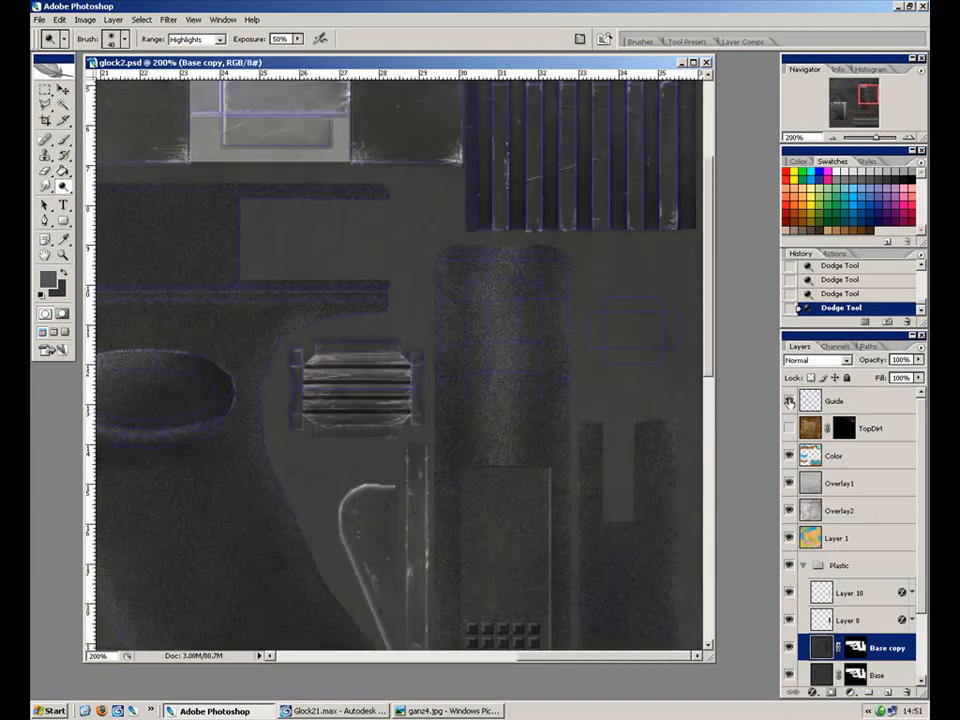
pyautogui.hotkey('ctrl', '+')
pyautogui.moveTo(507, 243); pyautogui.dragTo(394, 376)
pyautogui.press('[')
pyautogui.press('[')
pyautogui.press('[')
# Switch to 3ds Max to examine the pistol's rear and backstrap curve, and return to Photoshop.
pyautogui.click(347, 712)
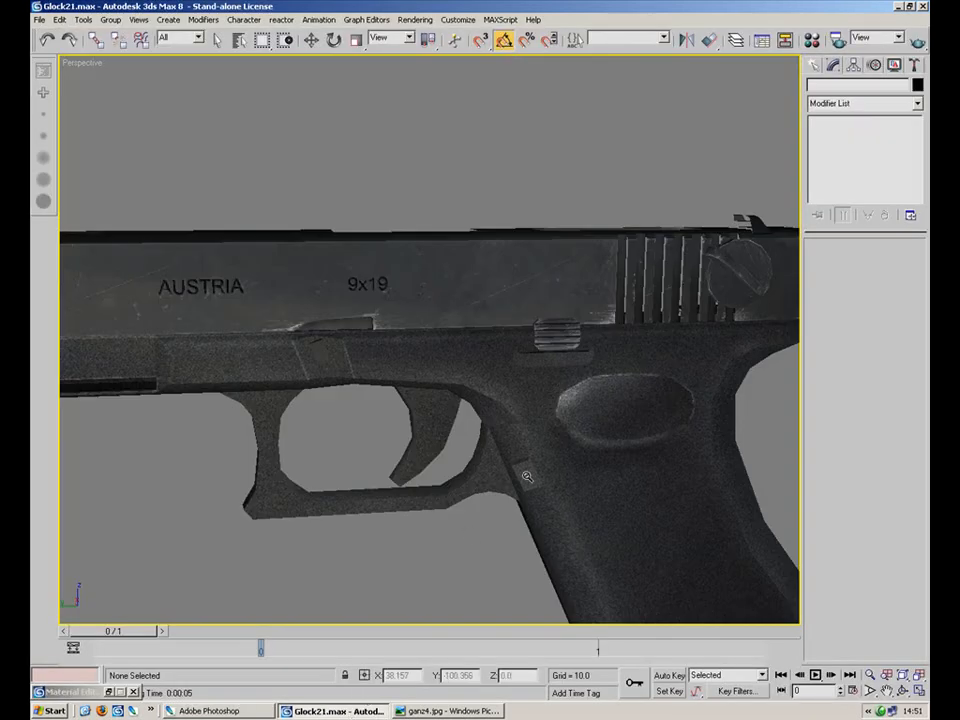
pyautogui.moveTo(646, 272); pyautogui.dragTo(593, 260)
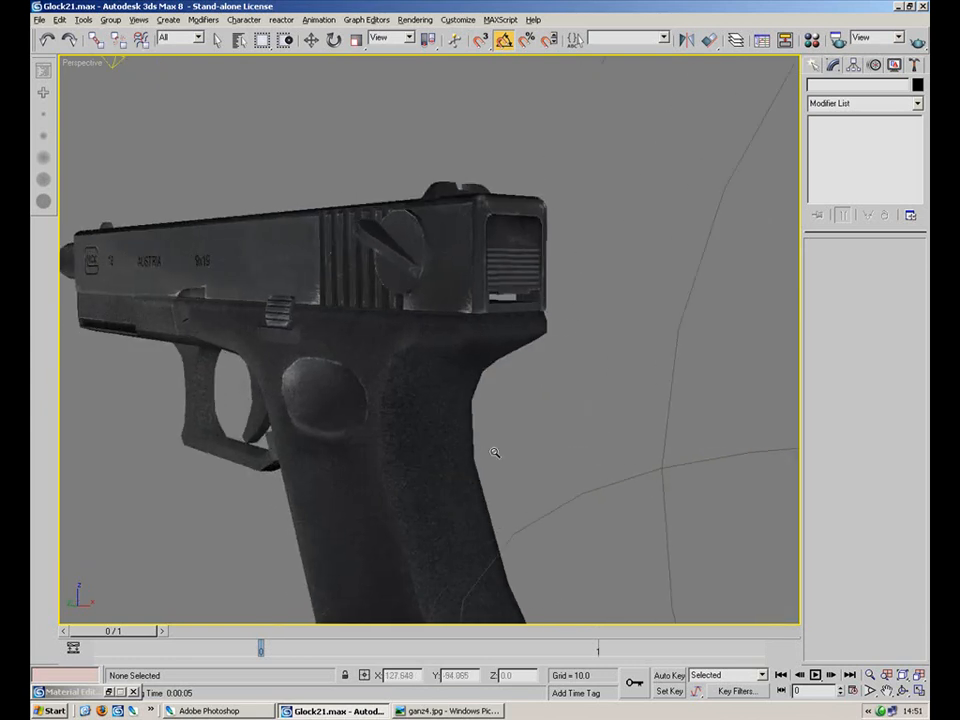
pyautogui.scroll(5, 527, 441)
pyautogui.click(210, 711)
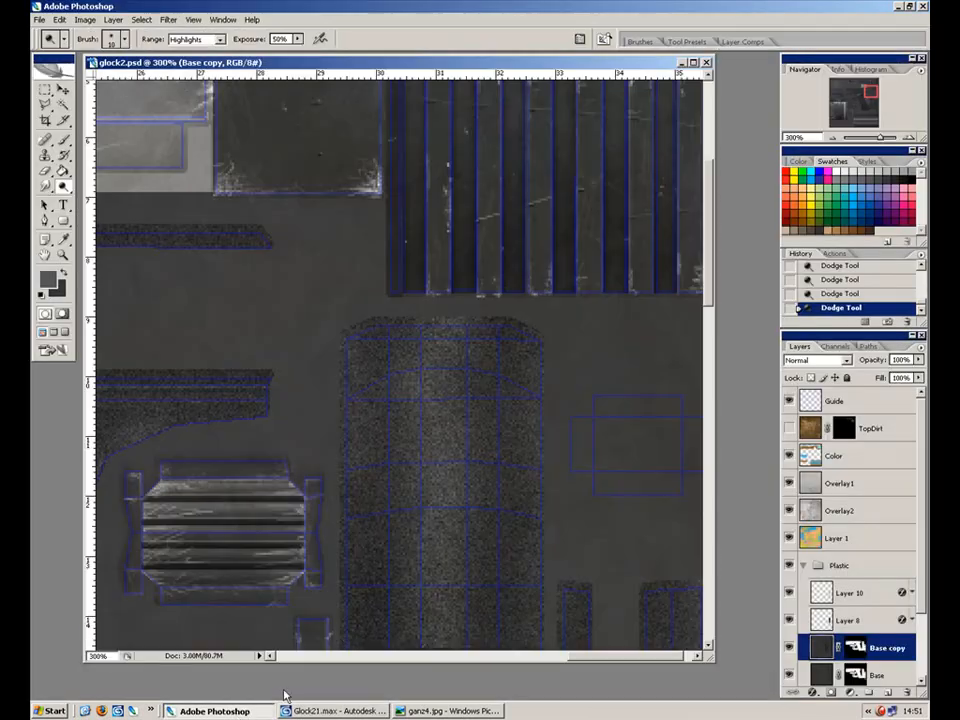
# Dodge a horizontal highlight across the backstrap's upper bend, between the first two cross lines of the guide.
pyautogui.press(']')
pyautogui.press(']')
pyautogui.press(']')
pyautogui.press(']')
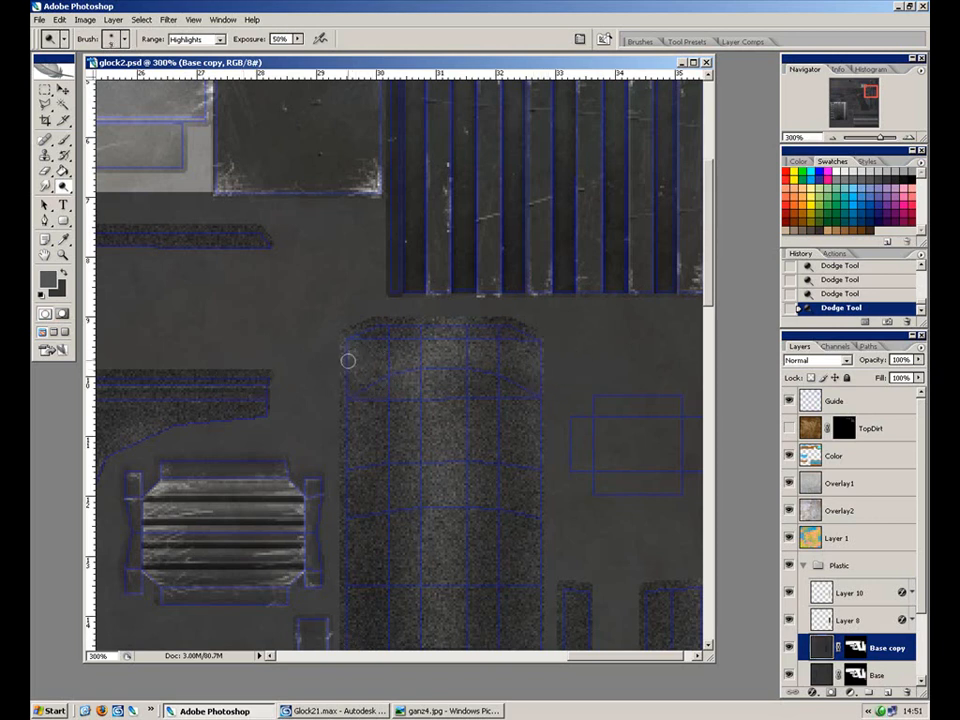
pyautogui.press('[')
pyautogui.press('[')
pyautogui.press('[')
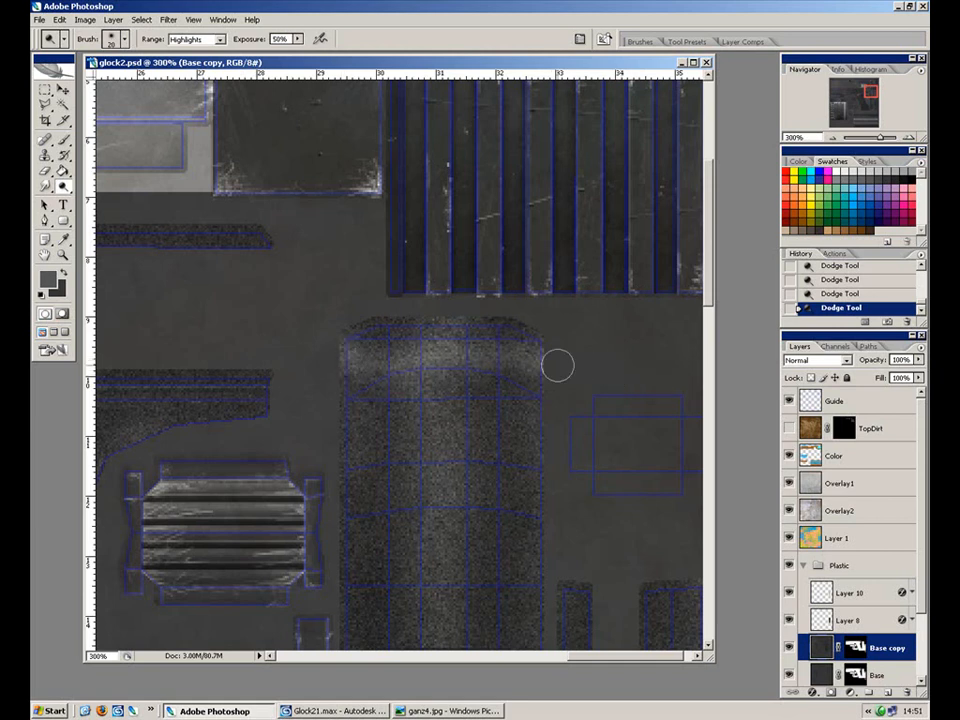
pyautogui.moveTo(525, 357); pyautogui.dragTo(323, 356)
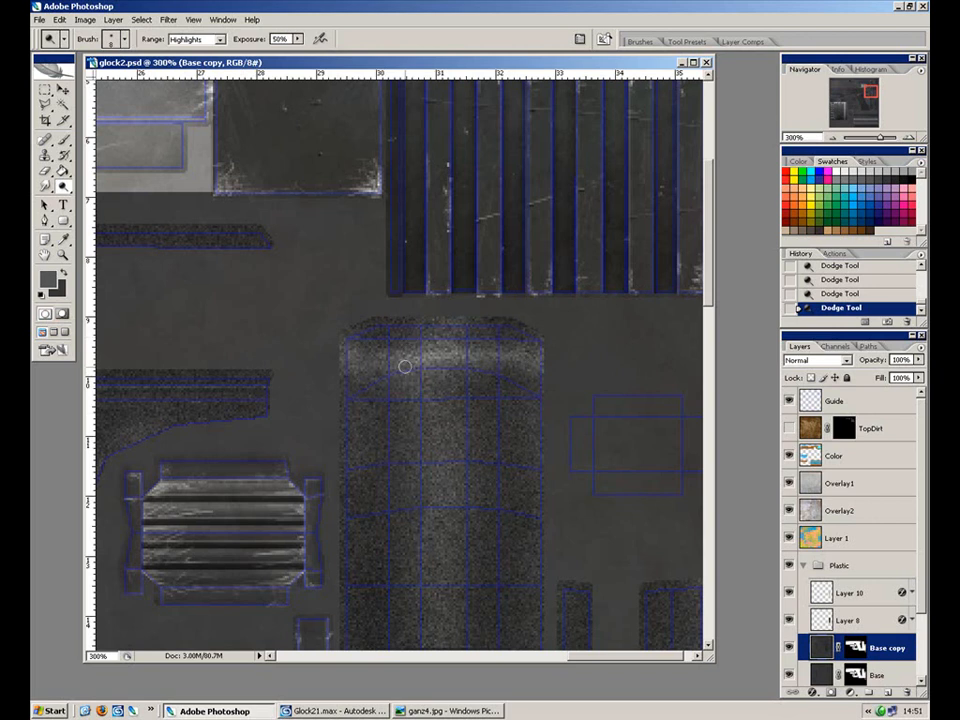
# Lighten the grip squares on Layer 10 with a Hue/Saturation lightness of +19, and hide the Guide layer.
pyautogui.hotkey('ctrl', '-')
pyautogui.scroll(-5, 397, 403)
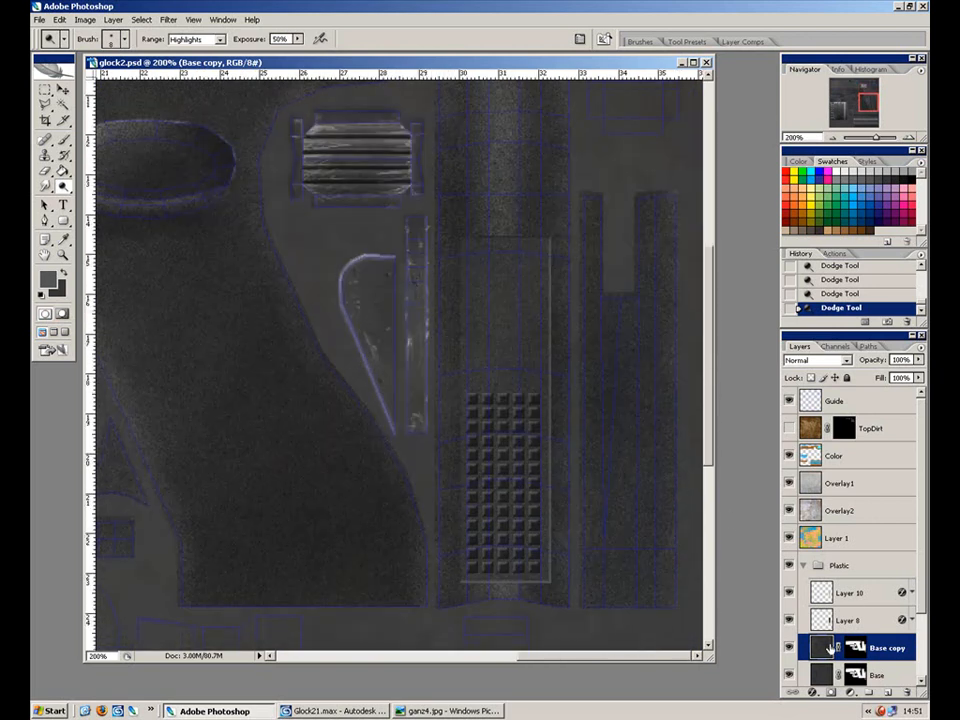
pyautogui.click(790, 620)
pyautogui.click(790, 596)
pyautogui.click(848, 595)
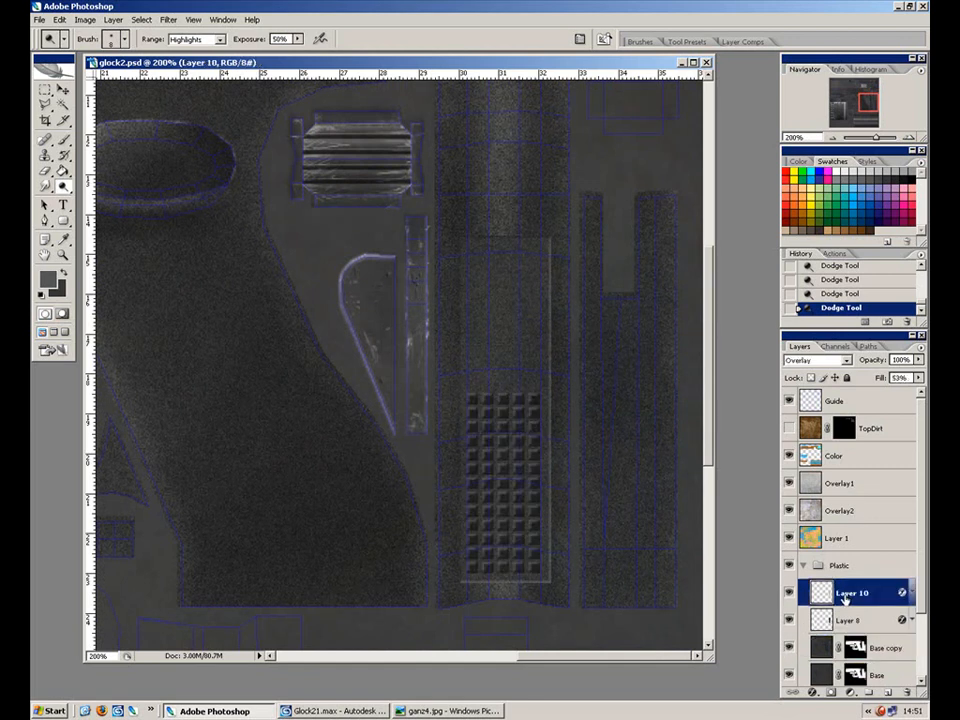
pyautogui.hotkey('ctrl', 'u')
pyautogui.moveTo(684, 240); pyautogui.dragTo(693, 238)
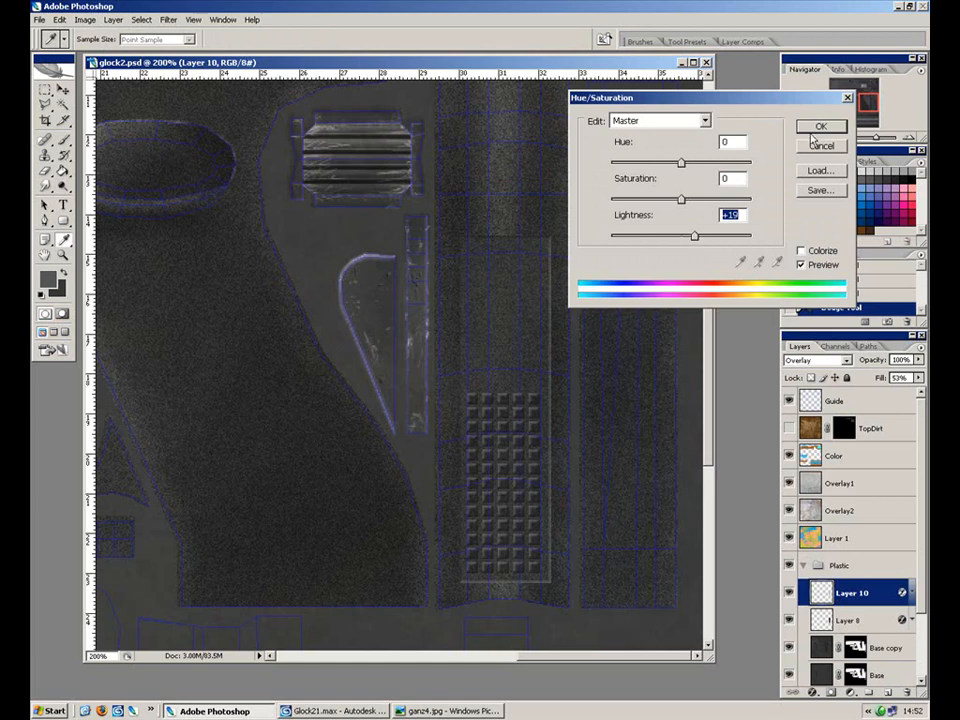
pyautogui.click(814, 129)
pyautogui.click(789, 401)
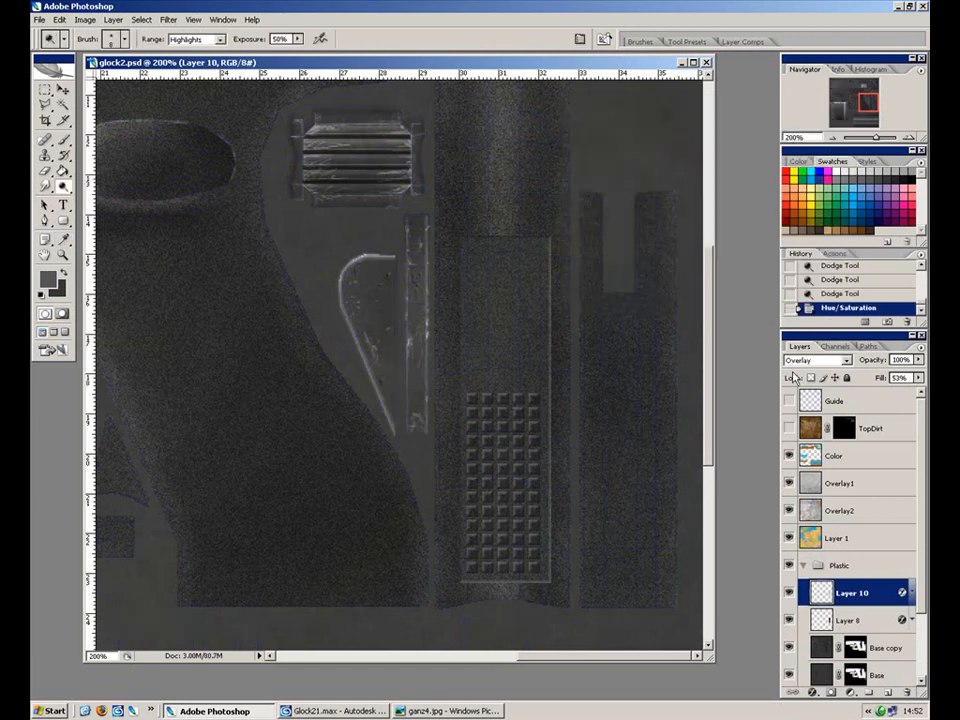
# Load the raised panel's outline from Layer 8 as a selection, invert it, and make the Base copy layer active.
pyautogui.click(39, 19)
pyautogui.click(862, 588)
pyautogui.click(850, 620)
pyautogui.keyDown('ctrl'); pyautogui.click(856, 624); pyautogui.keyUp('ctrl')
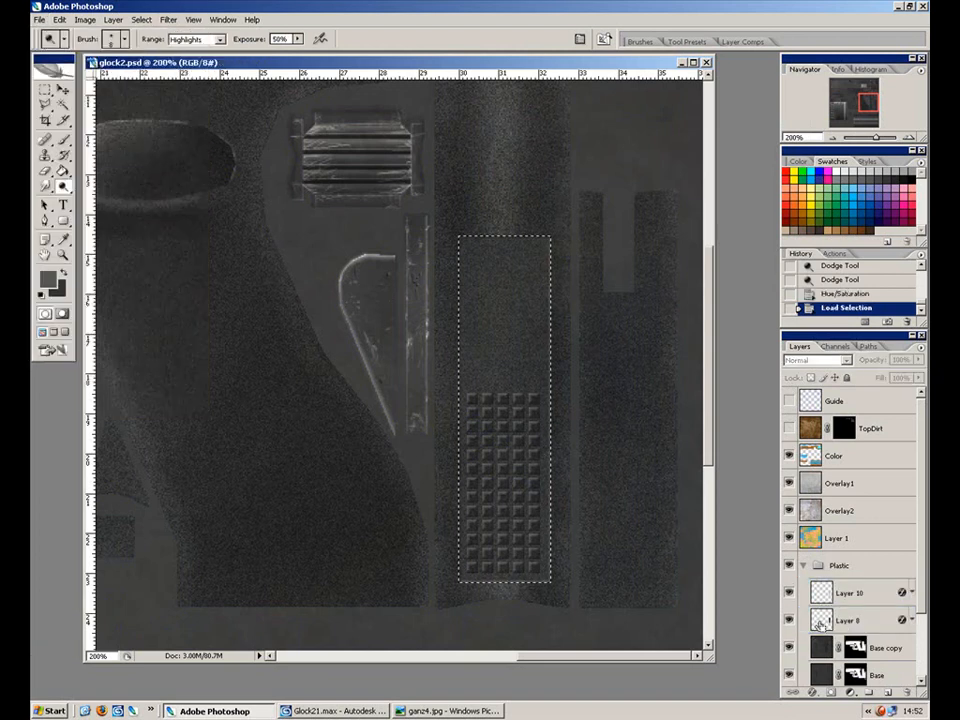
pyautogui.hotkey('ctrl', 'shift', 'i')
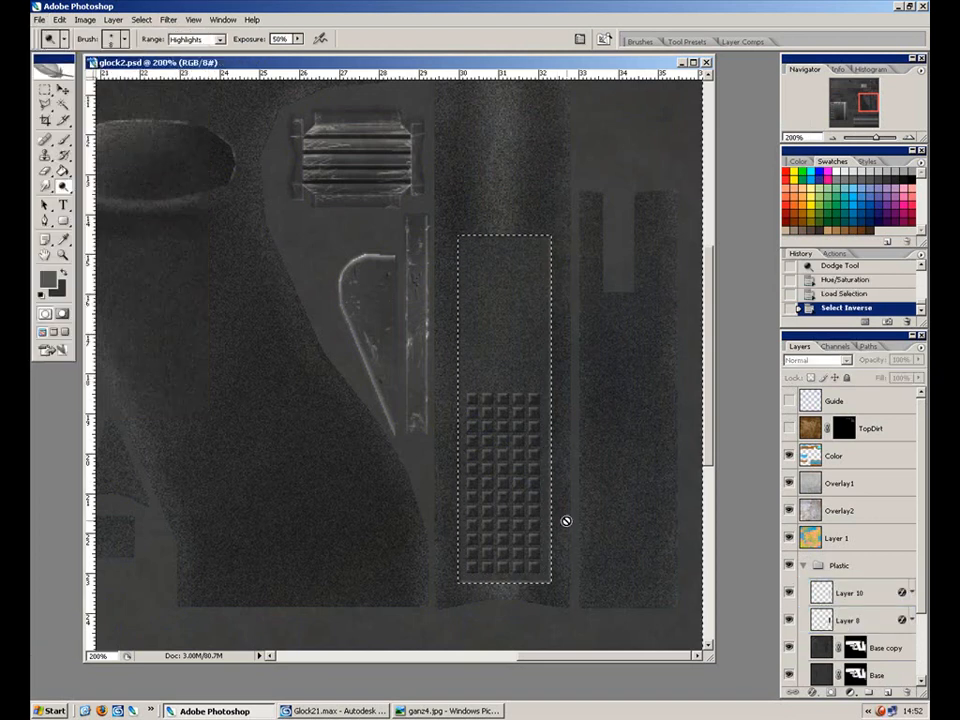
pyautogui.scroll(-1, 903, 607)
pyautogui.click(882, 620)
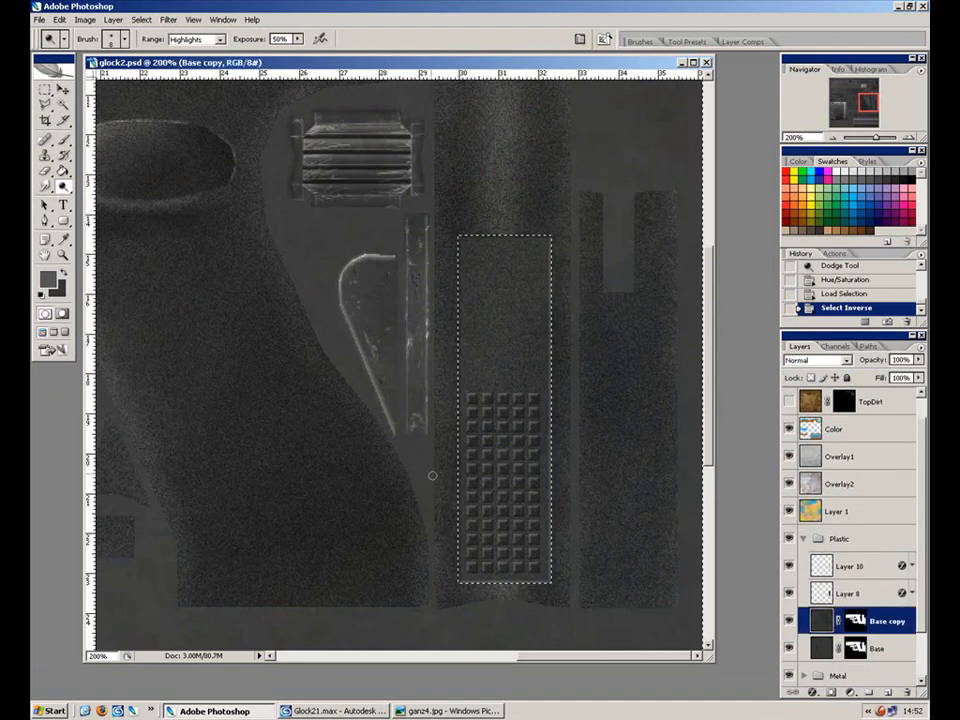
# Dodge thin highlights just outside the raised panel's top and left edges, reducing the brush to 3 px.
pyautogui.hotkey('ctrl', '+')
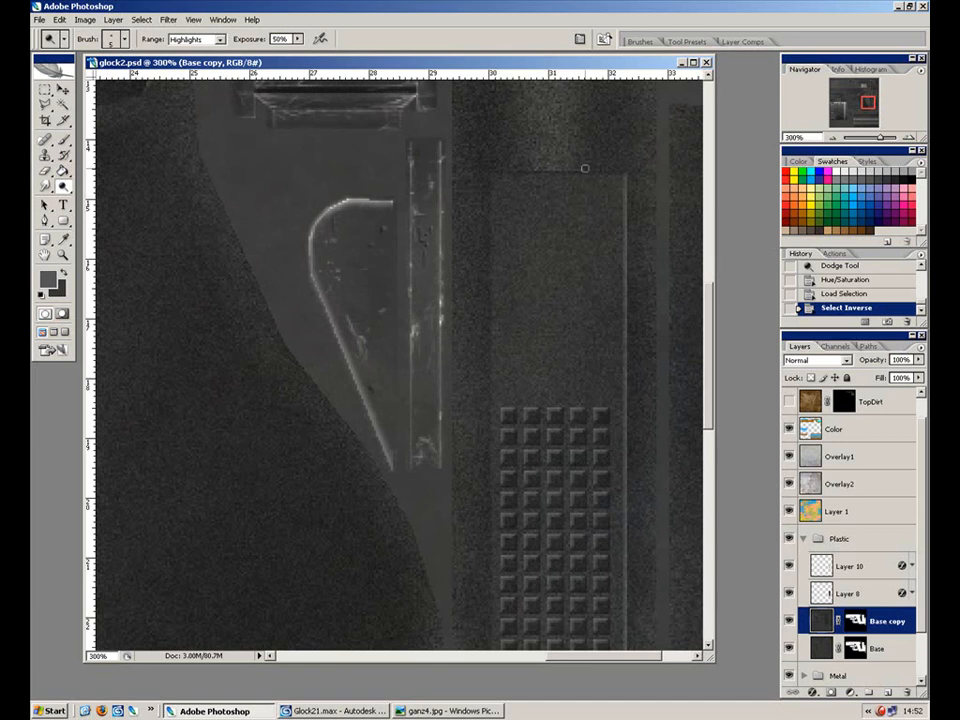
pyautogui.moveTo(618, 170)
pyautogui.mouseDown()
pyautogui.moveTo(488, 180)
pyautogui.moveTo(481, 127)
pyautogui.mouseUp()
pyautogui.keyDown('shift'); pyautogui.click(500, 171); pyautogui.keyUp('shift')
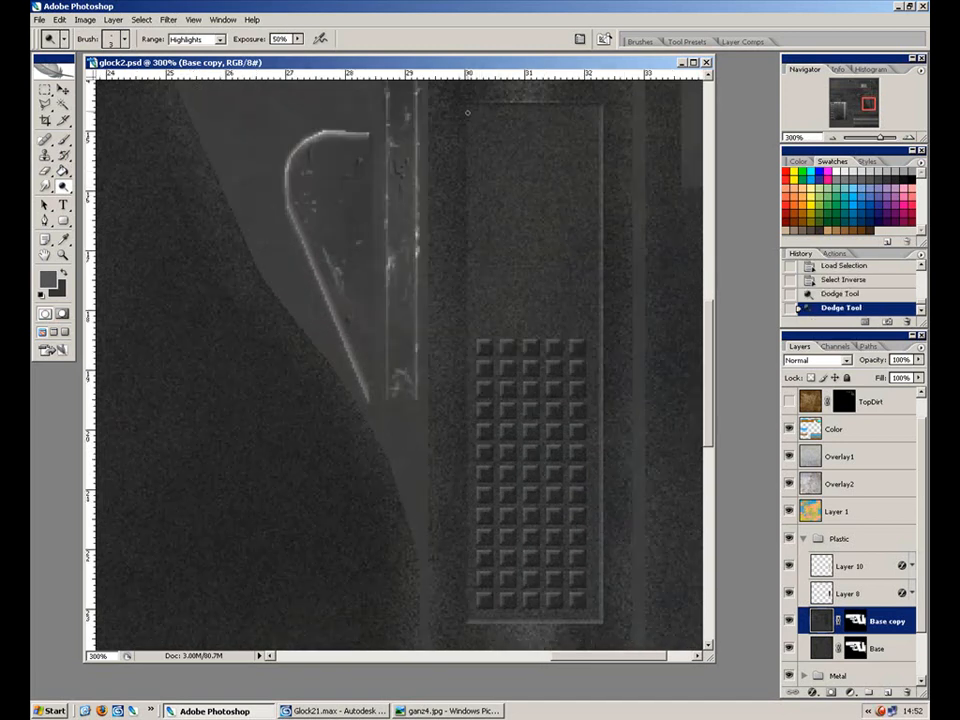
pyautogui.moveTo(469, 536); pyautogui.dragTo(463, 620)
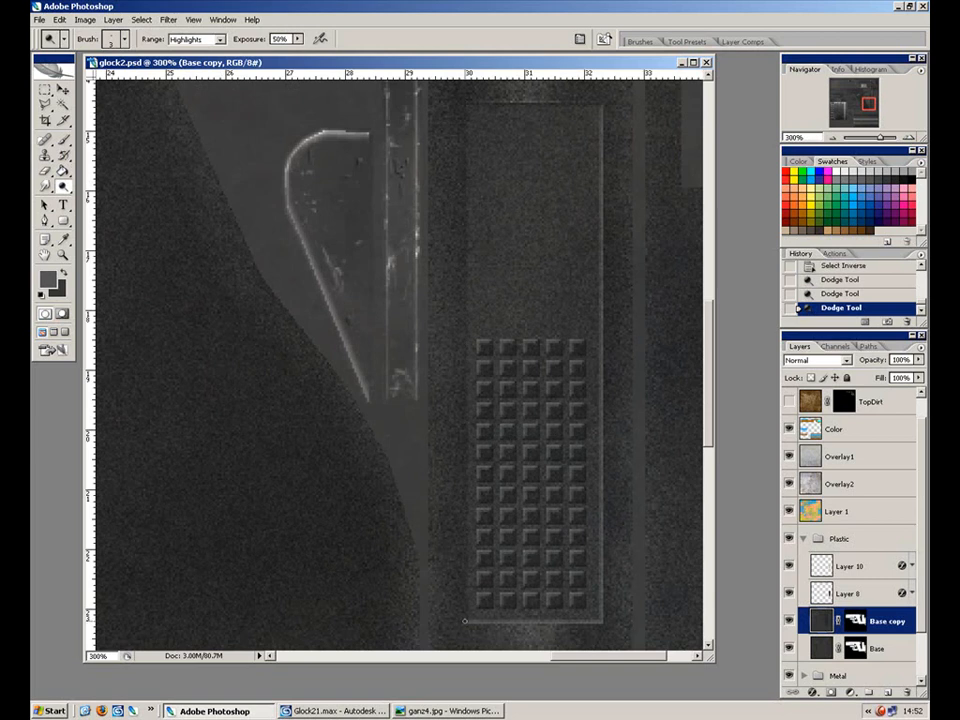
# Dodge more highlights along the raised panel's side edges at 60% exposure, enlarging the brush to 7 px.
pyautogui.moveTo(466, 165); pyautogui.dragTo(459, 155)
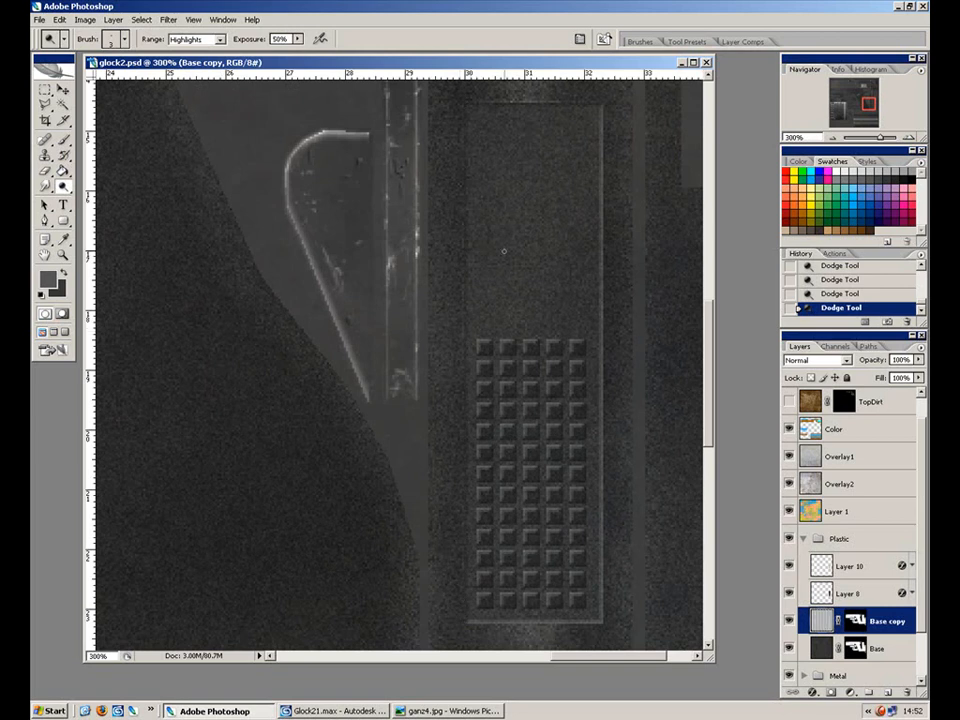
pyautogui.moveTo(491, 253); pyautogui.dragTo(476, 355)
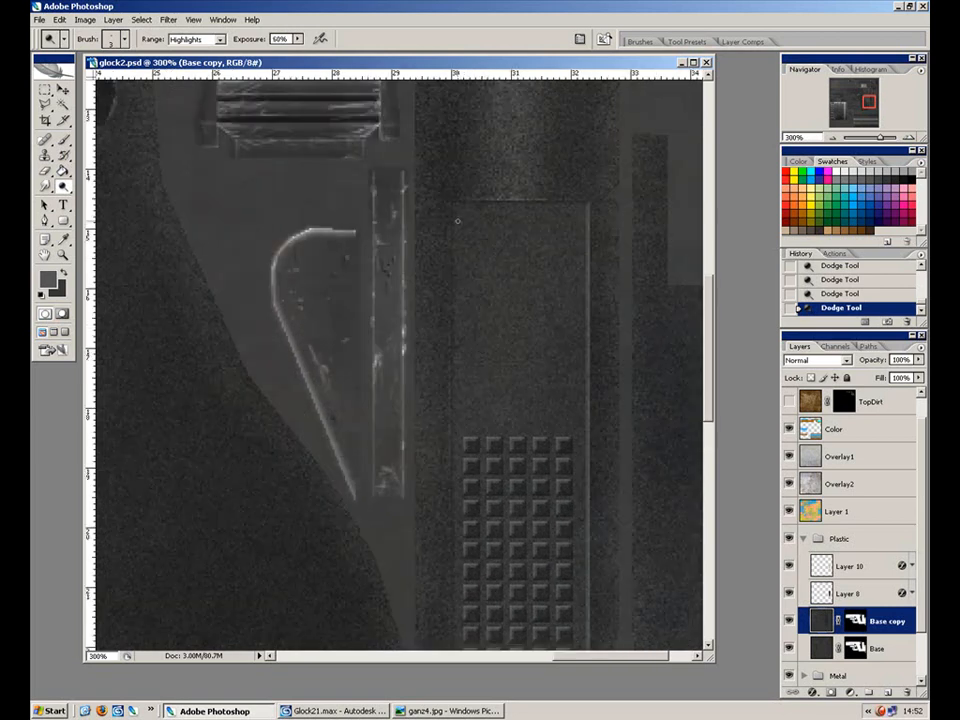
pyautogui.moveTo(451, 357); pyautogui.dragTo(448, 345)
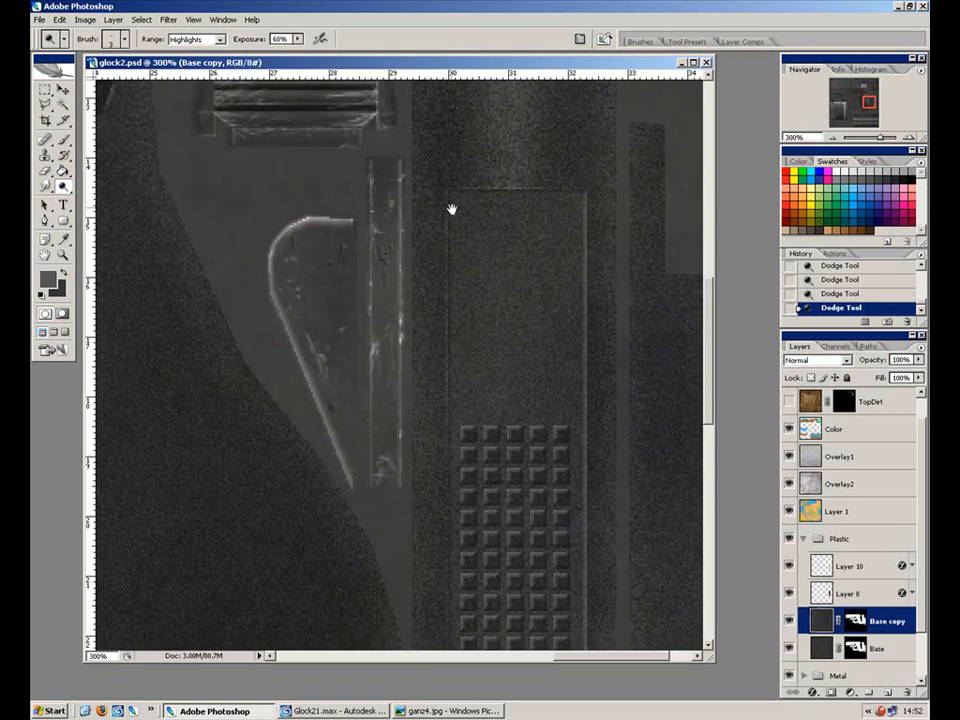
pyautogui.moveTo(449, 223); pyautogui.dragTo(447, 165)
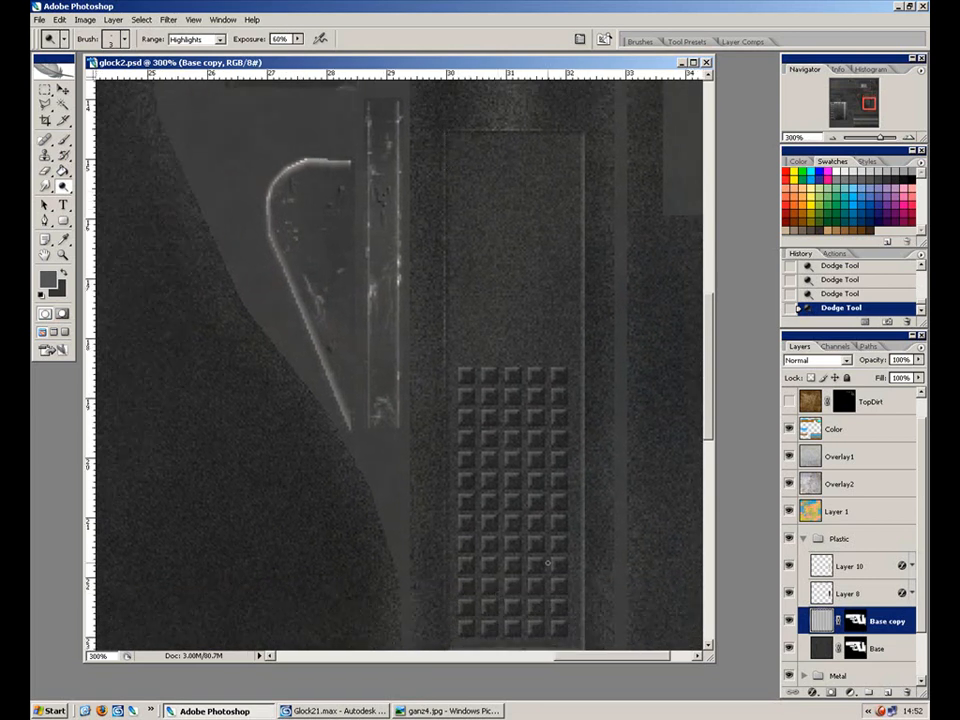
pyautogui.moveTo(496, 452); pyautogui.dragTo(480, 351)
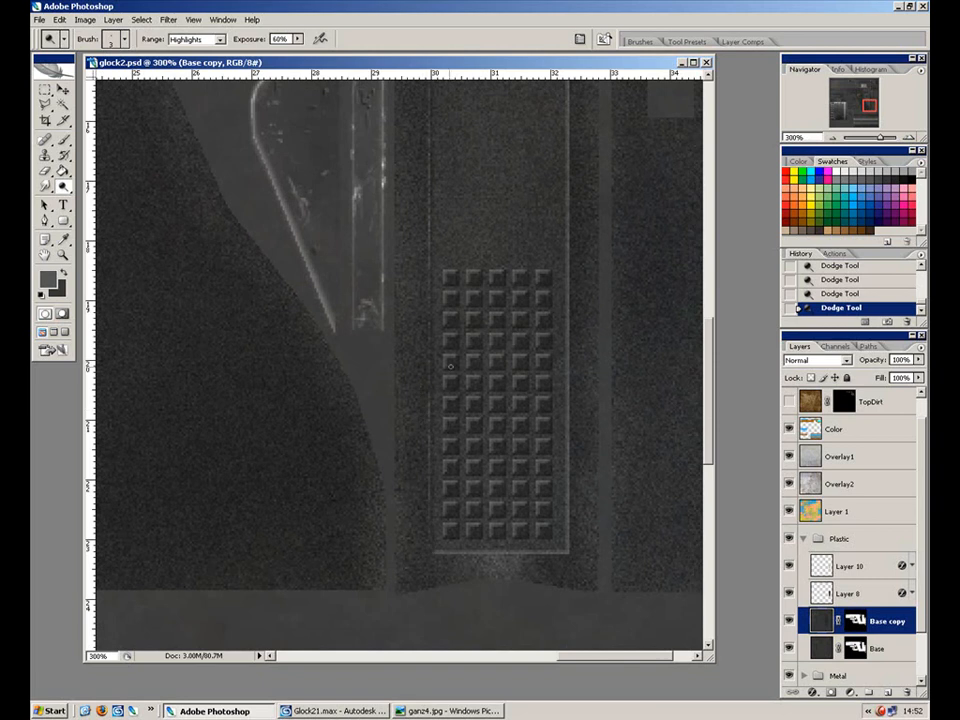
pyautogui.moveTo(451, 317)
pyautogui.mouseDown()
pyautogui.moveTo(437, 493)
pyautogui.moveTo(437, 369)
pyautogui.moveTo(441, 353)
pyautogui.moveTo(441, 483)
pyautogui.mouseUp()
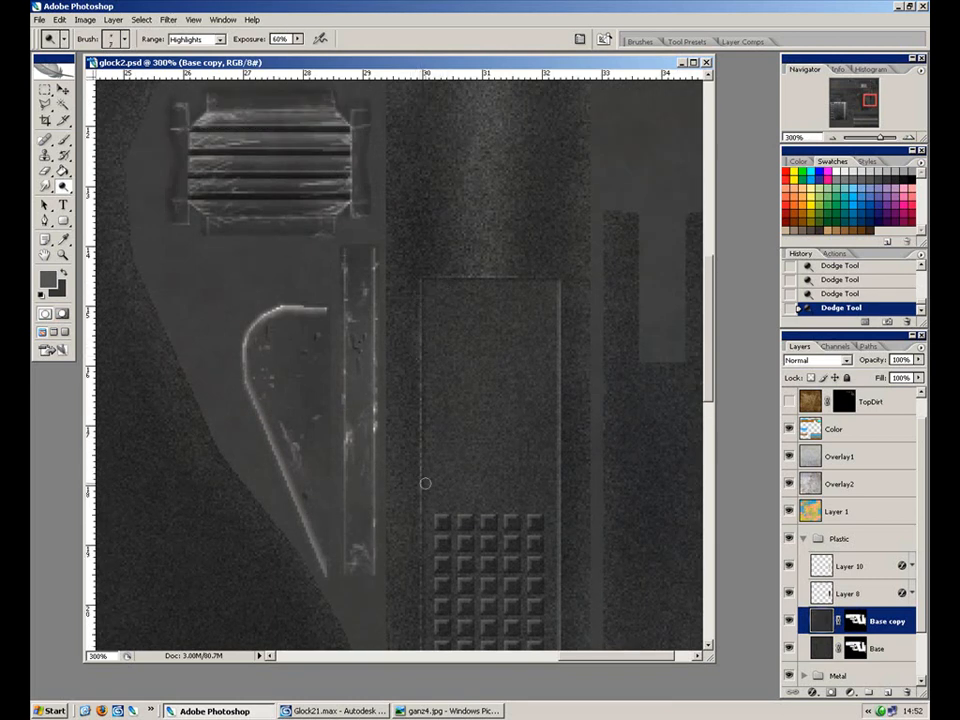
pyautogui.moveTo(461, 643); pyautogui.dragTo(445, 419)
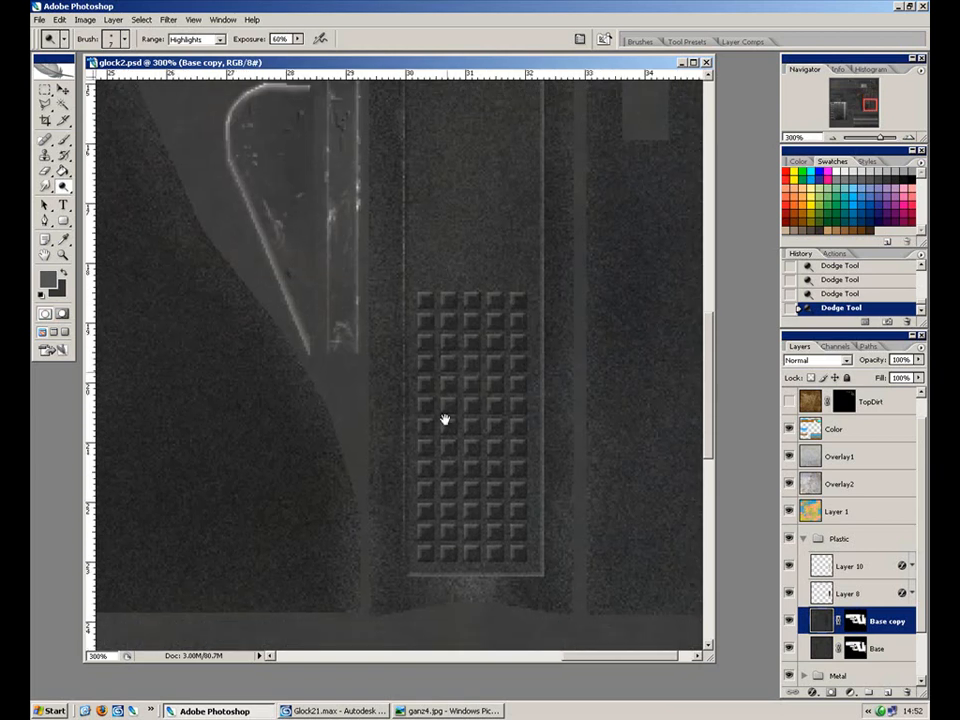
pyautogui.moveTo(493, 371); pyautogui.dragTo(490, 421)
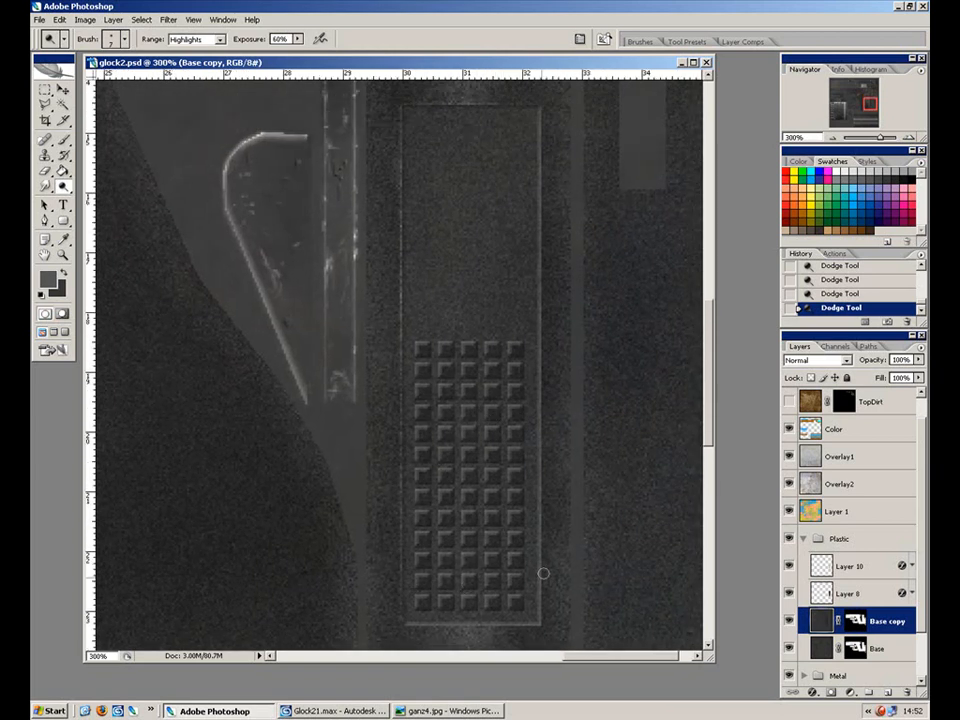
pyautogui.moveTo(476, 225); pyautogui.dragTo(469, 450)
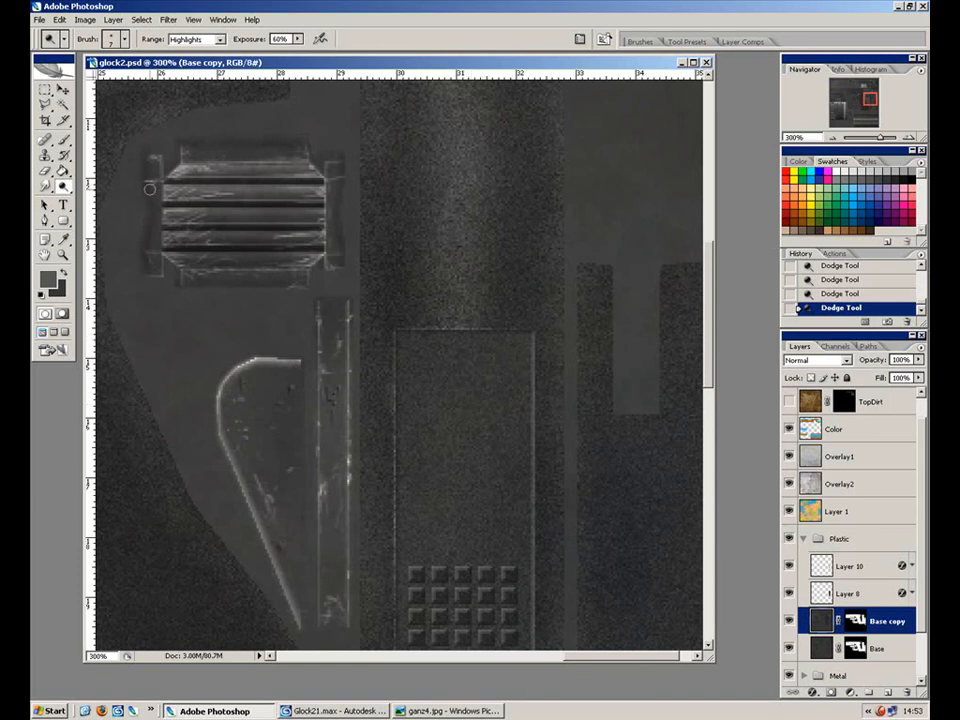
# Select a narrow vertical strip inside the raised panel's left side, above the grip squares, and copy it onto a new layer.
pyautogui.press('m')
pyautogui.moveTo(408, 335); pyautogui.dragTo(409, 560)
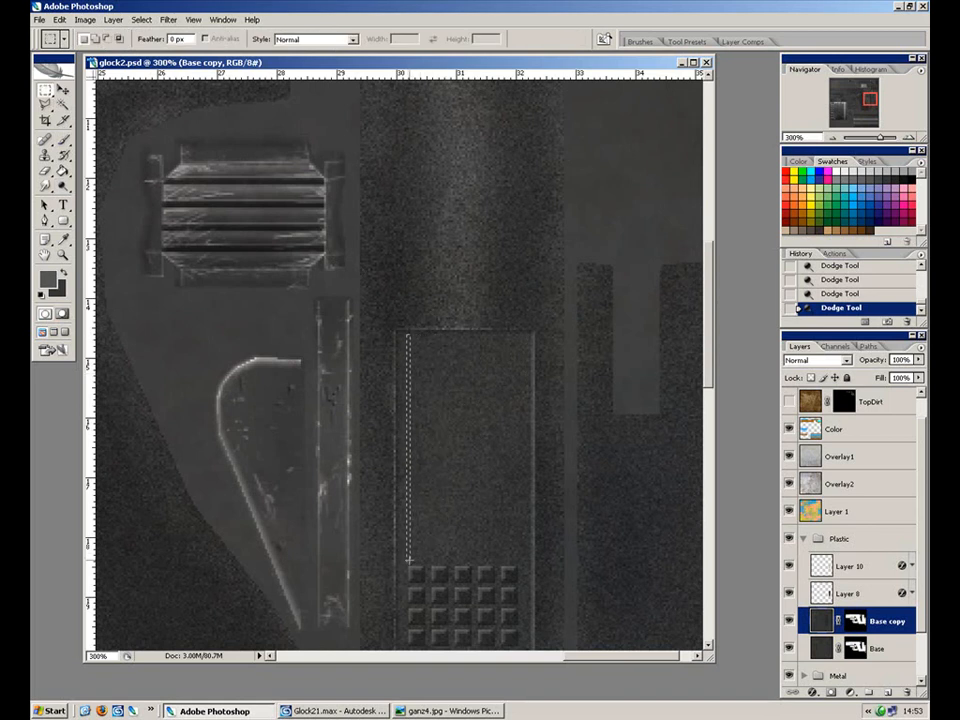
pyautogui.press('Right')
pyautogui.click(64, 89)
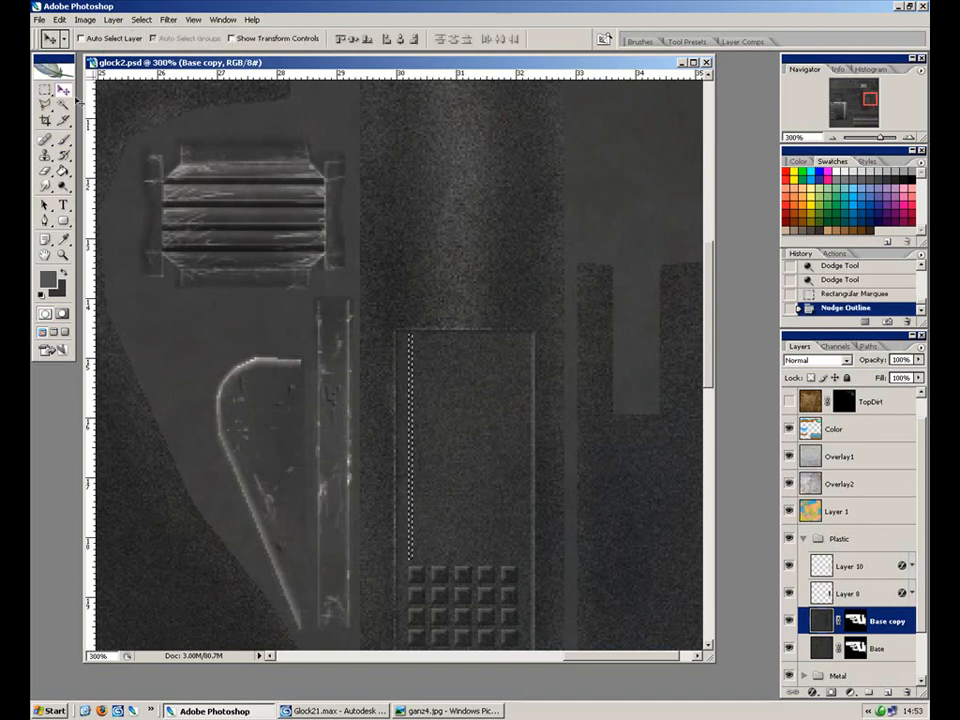
pyautogui.moveTo(411, 493); pyautogui.dragTo(423, 492)
pyautogui.hotkey('ctrl', 'z')
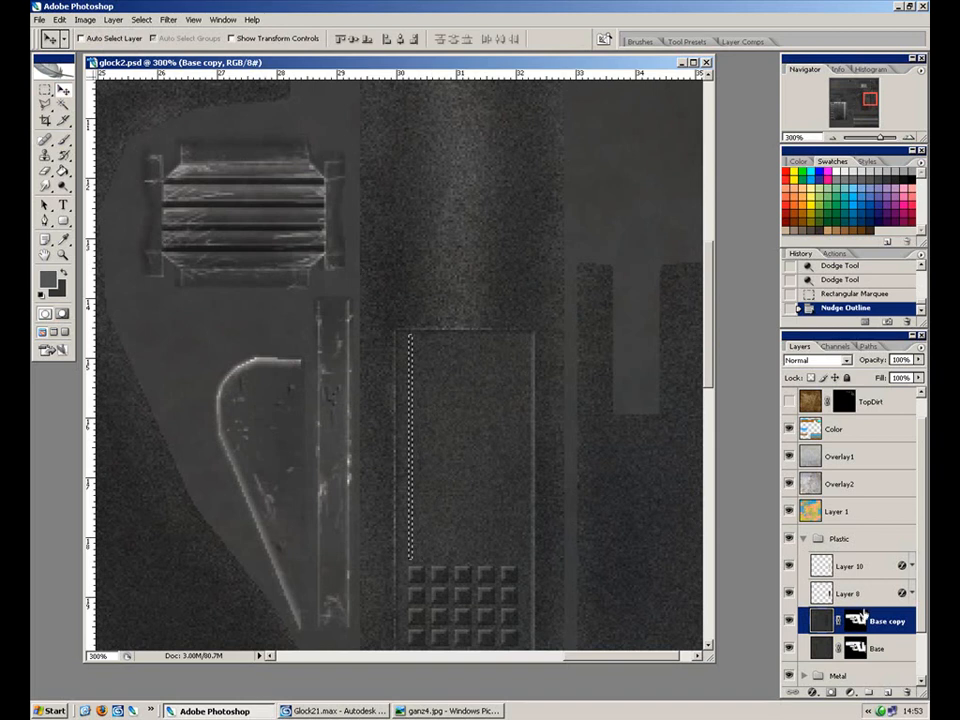
pyautogui.hotkey('ctrl', 'v')
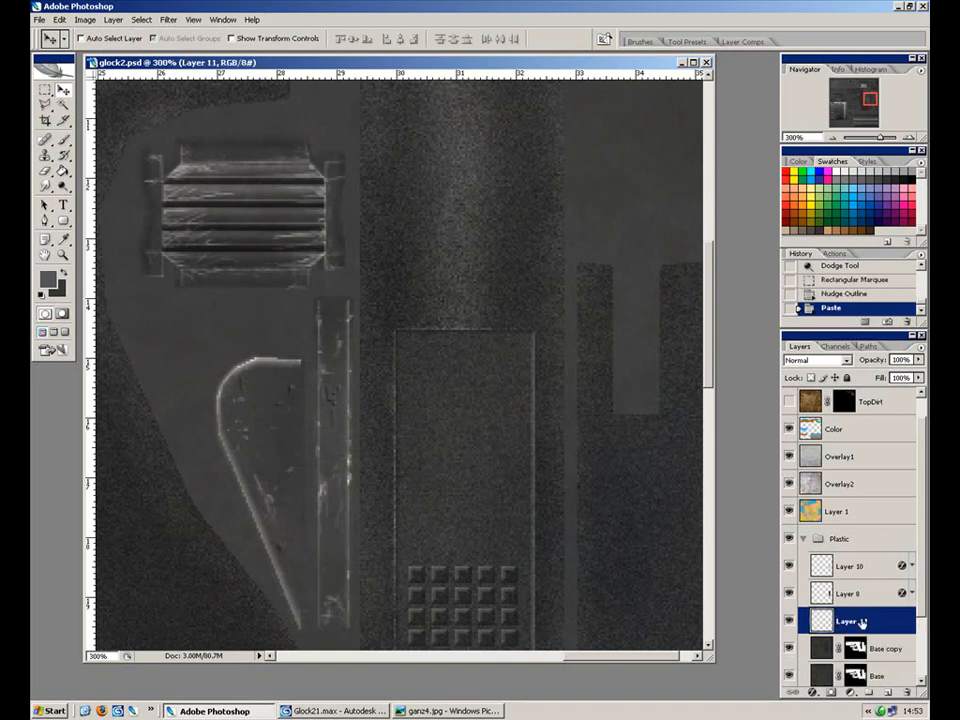
pyautogui.hotkey('ctrl', 'i')
pyautogui.hotkey('ctrl', 'u')
pyautogui.click(820, 145)
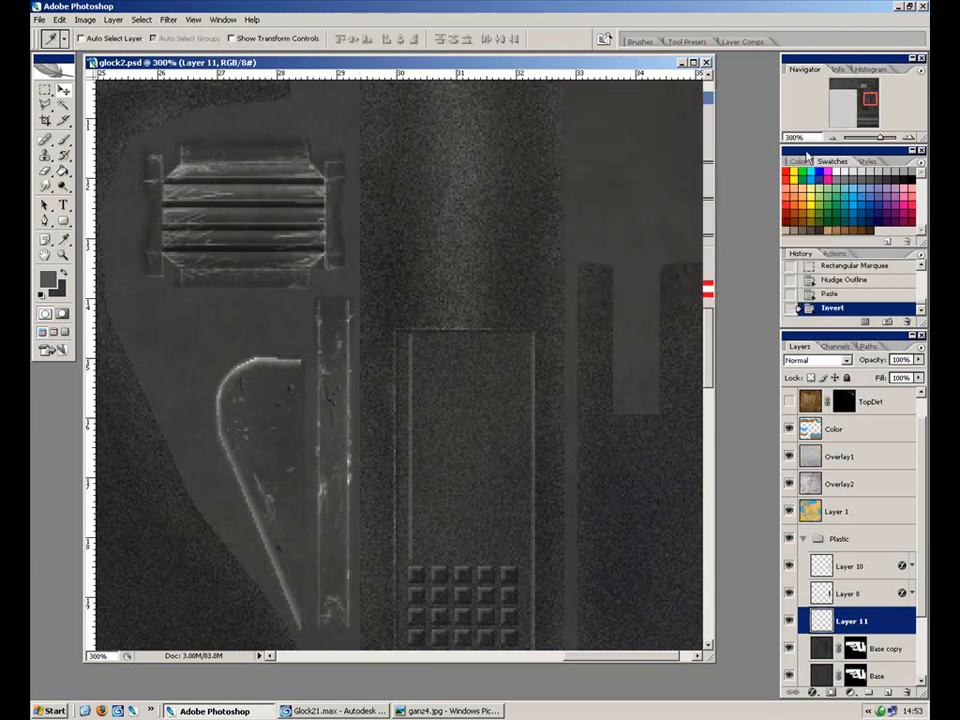
pyautogui.hotkey('ctrl', 'z')
pyautogui.hotkey('ctrl', 'alt', 'z')
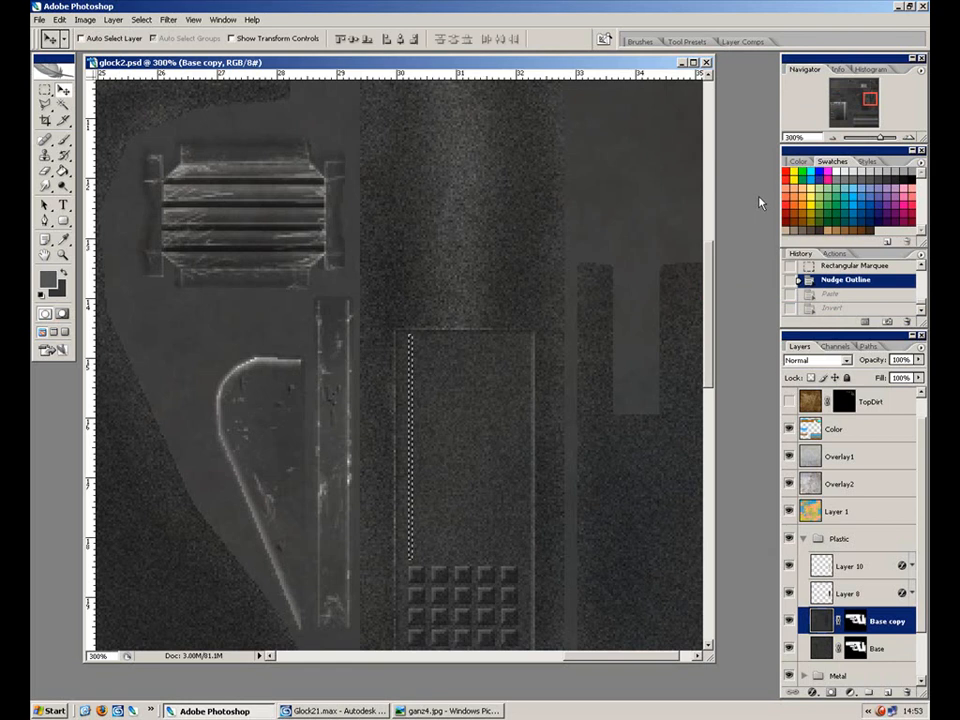
pyautogui.hotkey('ctrl', 'shift', 'z')
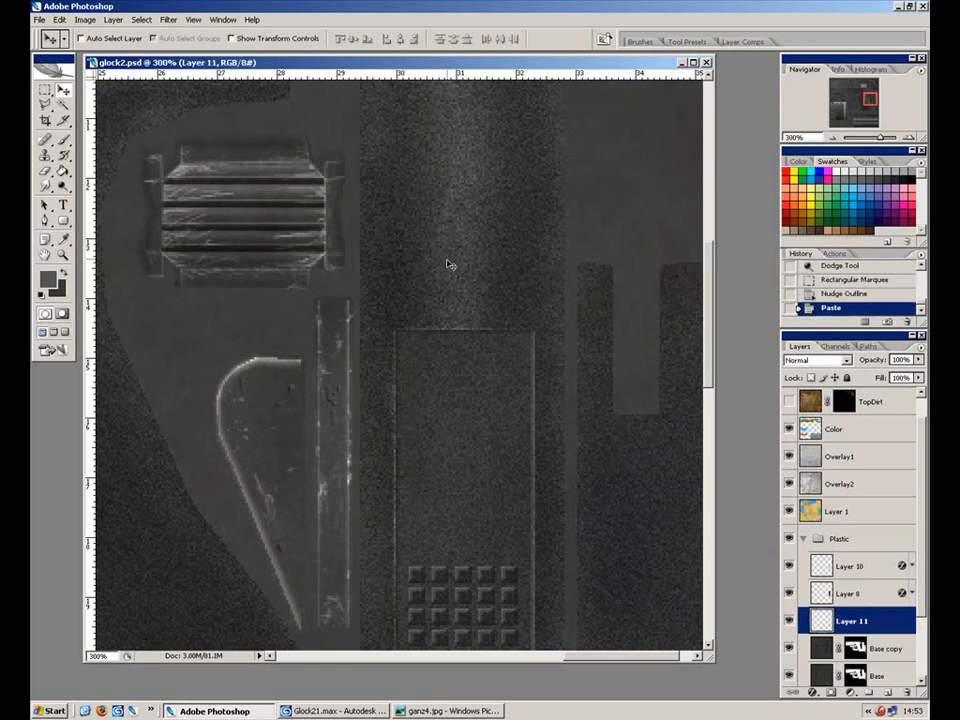
# Lighten the copied strip on Layer 11 with a Hue/Saturation adjustment.
pyautogui.hotkey('ctrl', 'u')
pyautogui.moveTo(683, 237); pyautogui.dragTo(712, 238)
pyautogui.click(821, 127)
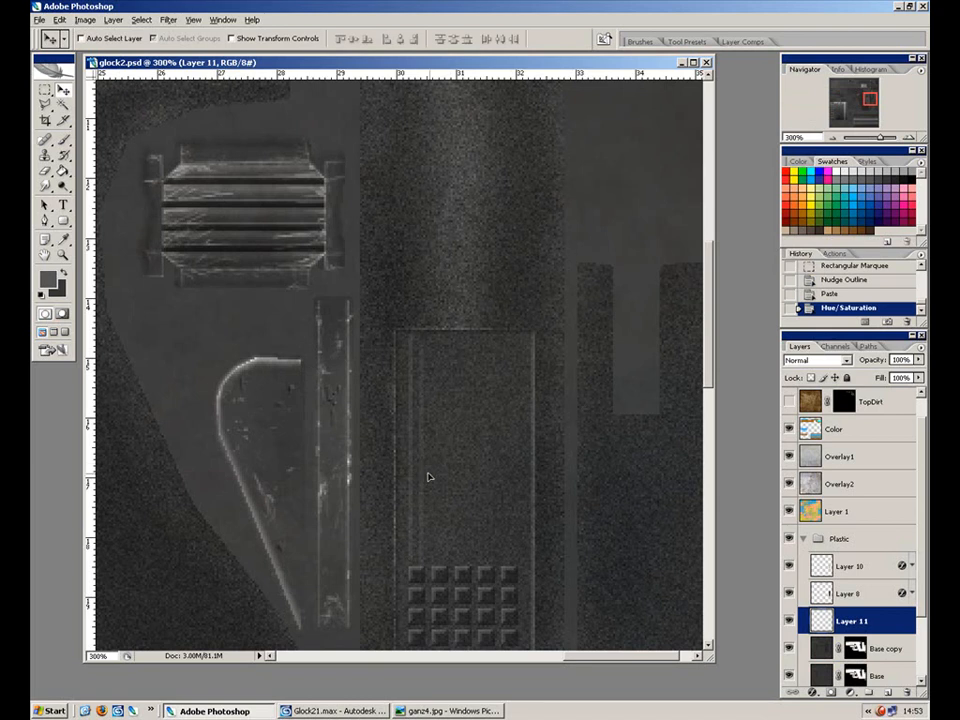
# Duplicate the strip four times towards the panel's right side as evenly spaced vertical lines.
pyautogui.keyDown('alt'); pyautogui.moveTo(423, 469); pyautogui.dragTo(436, 483); pyautogui.keyUp('alt')
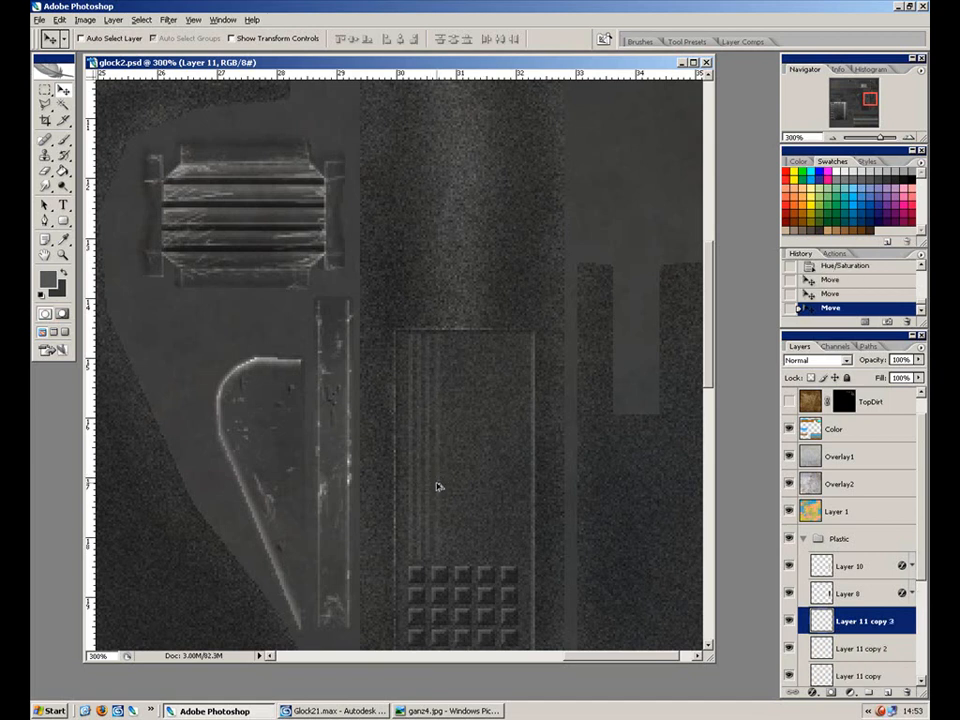
pyautogui.press('Right')
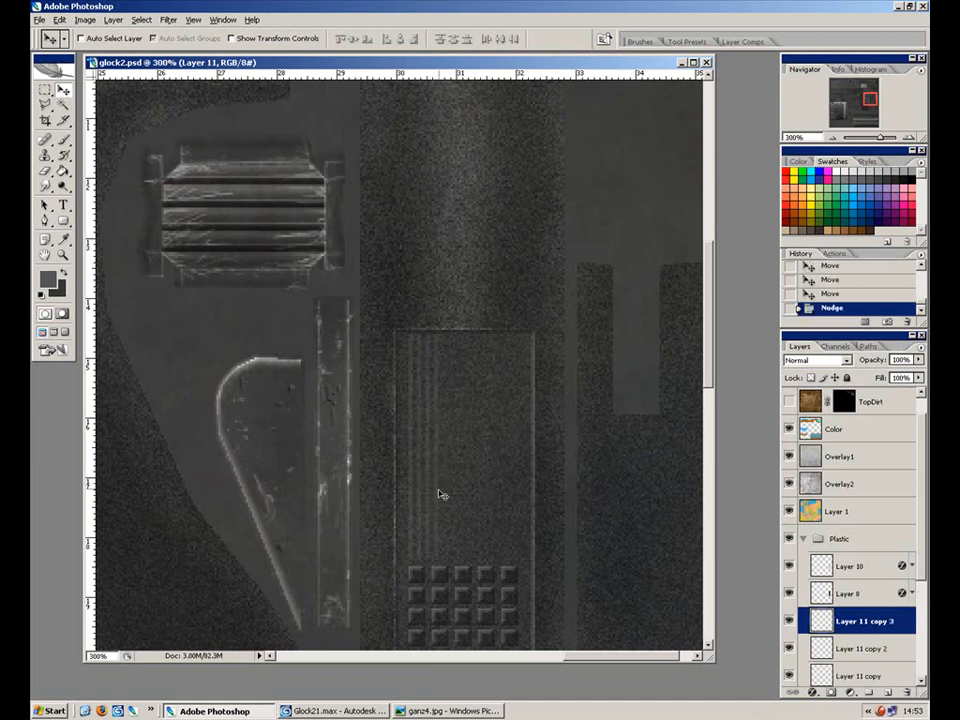
pyautogui.press('Right')
pyautogui.press('Right')
pyautogui.moveTo(445, 497); pyautogui.dragTo(561, 560)
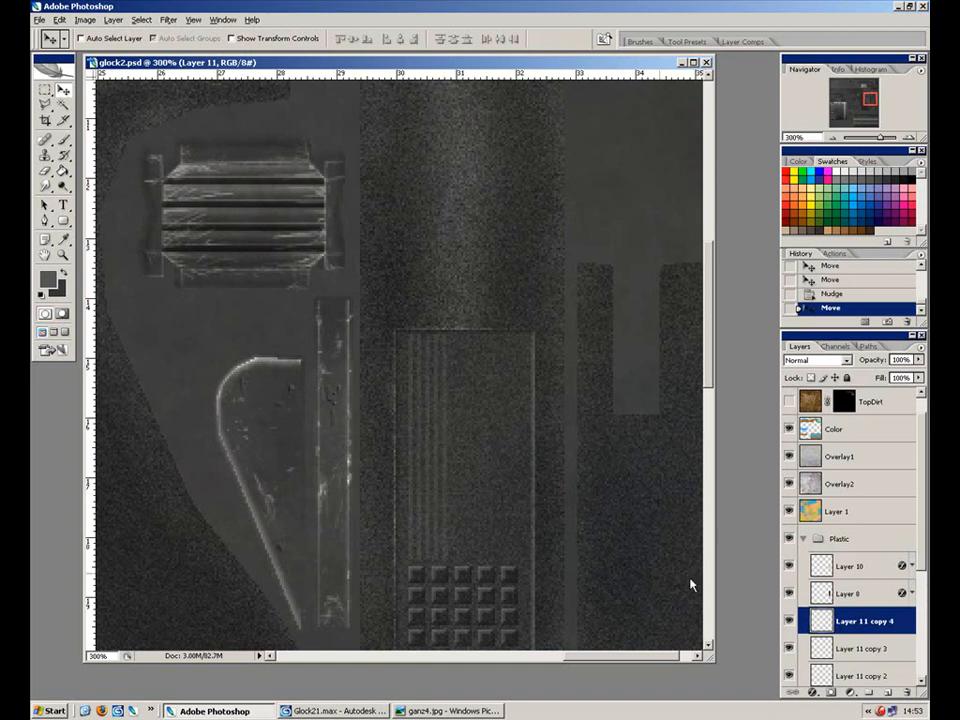
# Merge the strips into Layer 11 and duplicate the merged group twice to fill the panel's width above the grip squares.
pyautogui.hotkey('ctrl', 'e')
pyautogui.hotkey('ctrl', 'e')
pyautogui.hotkey('ctrl', 'e')
pyautogui.hotkey('ctrl', 'e')
pyautogui.keyDown('ctrl'); pyautogui.click(818, 536); pyautogui.keyUp('ctrl')
pyautogui.moveTo(481, 503); pyautogui.dragTo(467, 506)
pyautogui.hotkey('ctrl', 'h')
pyautogui.moveTo(481, 507); pyautogui.dragTo(522, 500)
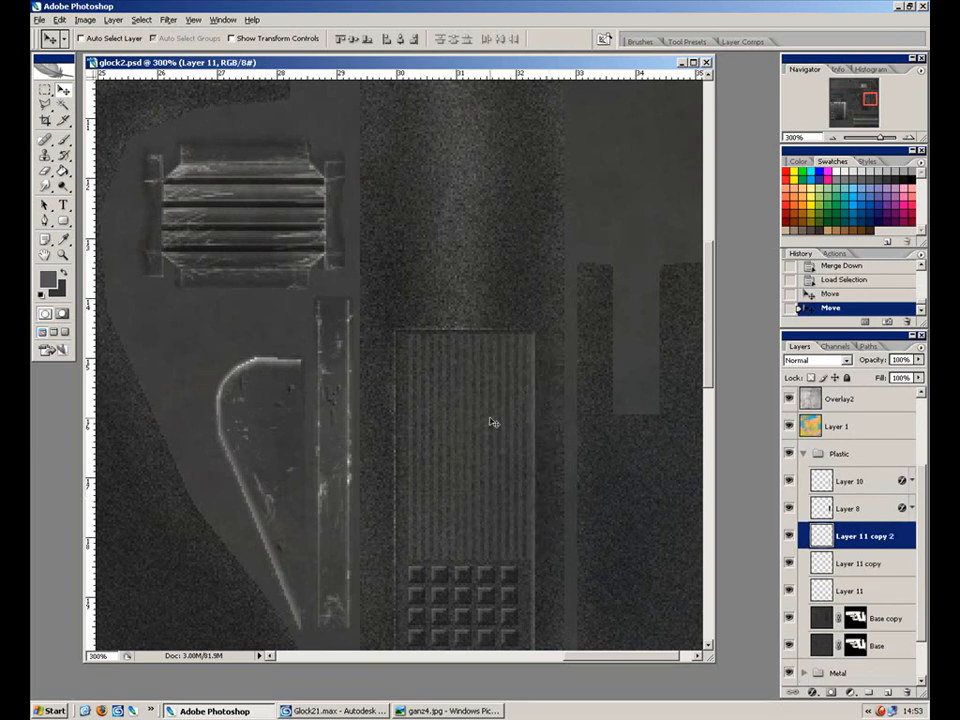
# Delete the strips extending past the right column of grip squares and merge the strip copies into Layer 11.
pyautogui.click(45, 89)
pyautogui.moveTo(518, 280); pyautogui.dragTo(590, 588)
pyautogui.press('Delete')
pyautogui.hotkey('ctrl', 'd')
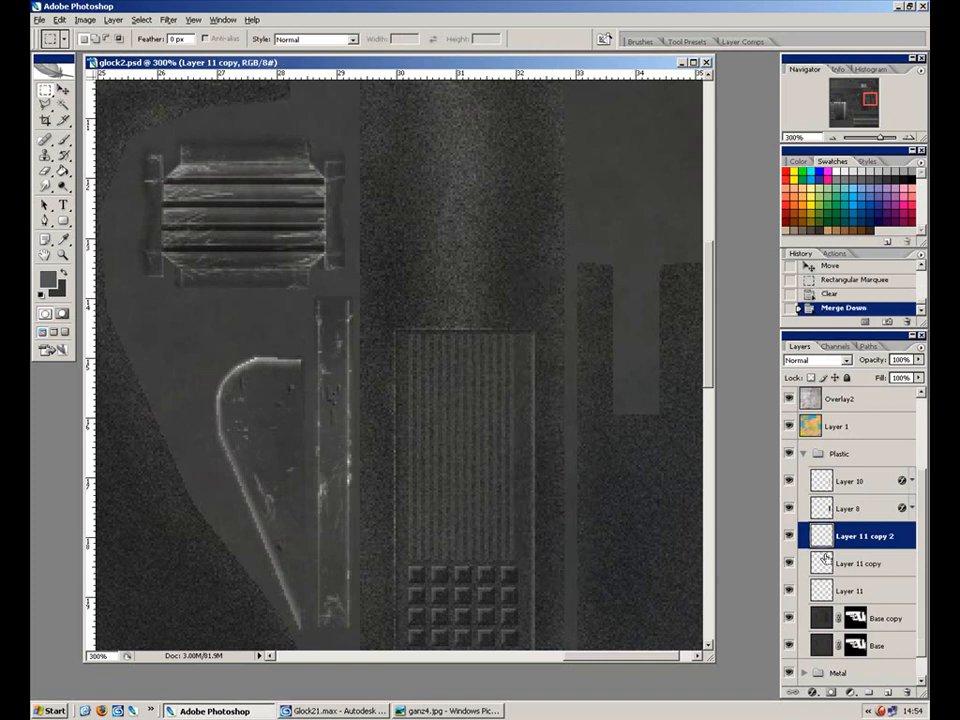
pyautogui.hotkey('ctrl', 'e')
pyautogui.hotkey('ctrl', 'e')
pyautogui.click(824, 693)
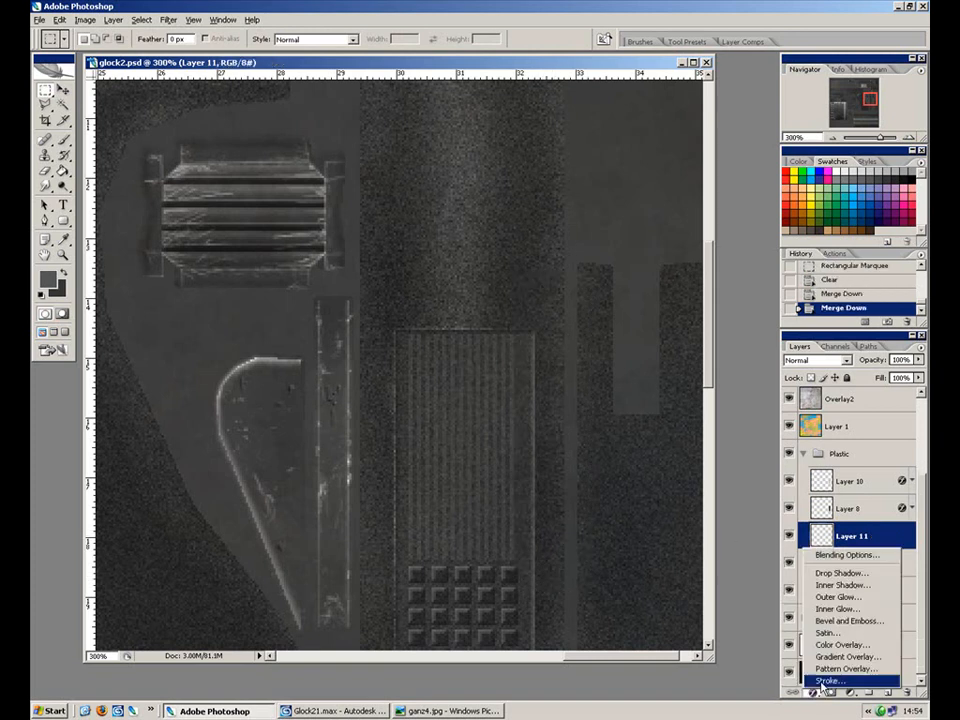
pyautogui.click(846, 620)
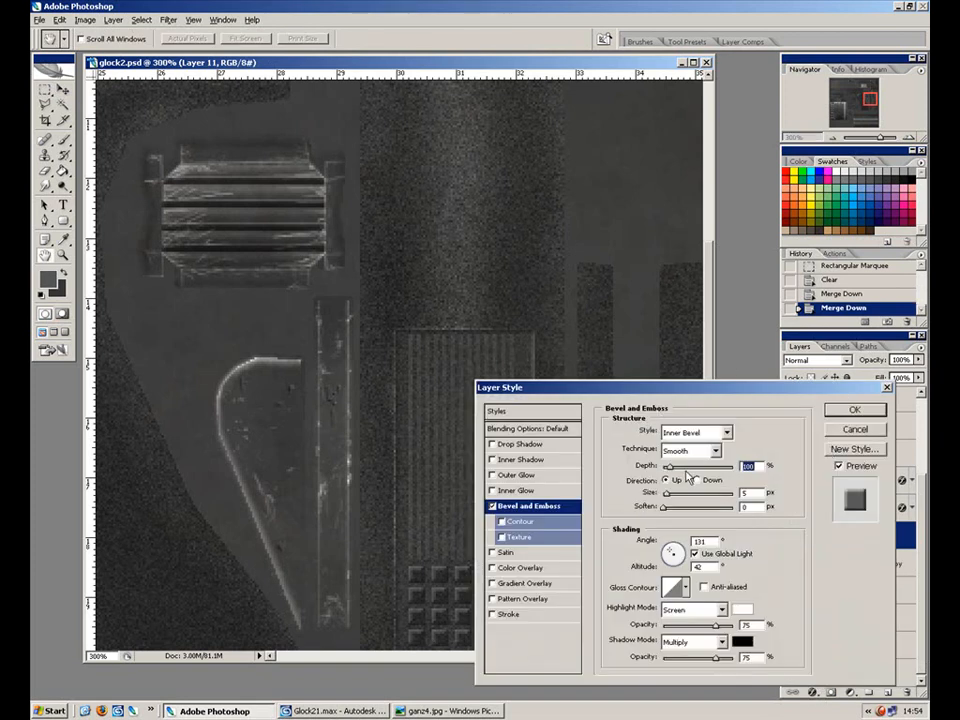
pyautogui.moveTo(668, 469); pyautogui.dragTo(707, 471)
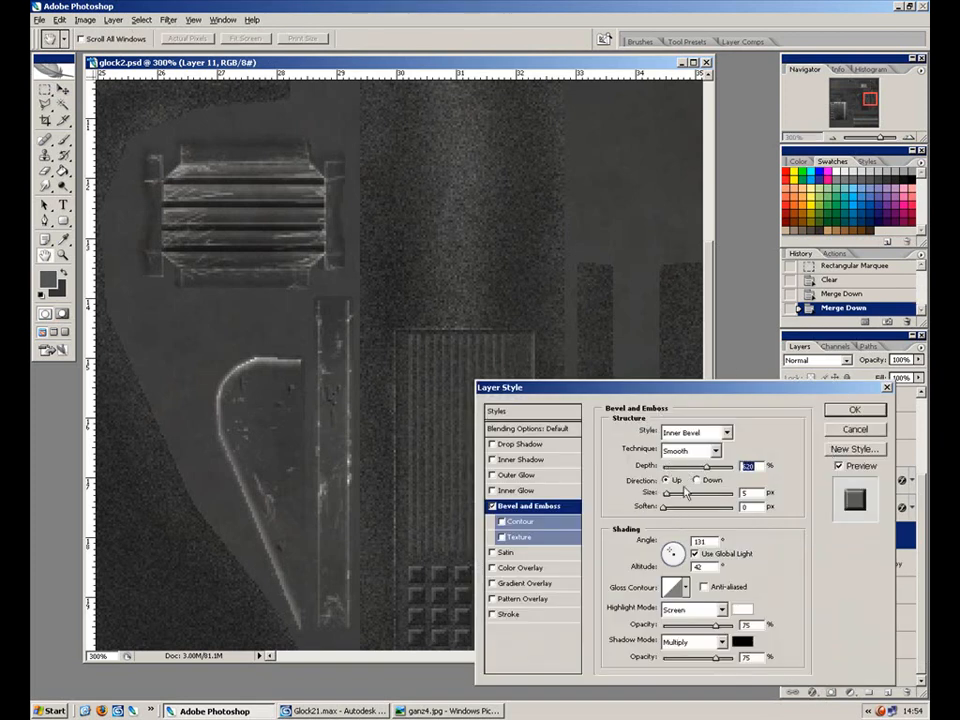
pyautogui.click(714, 451)
pyautogui.click(685, 474)
pyautogui.click(728, 433)
pyautogui.click(712, 455)
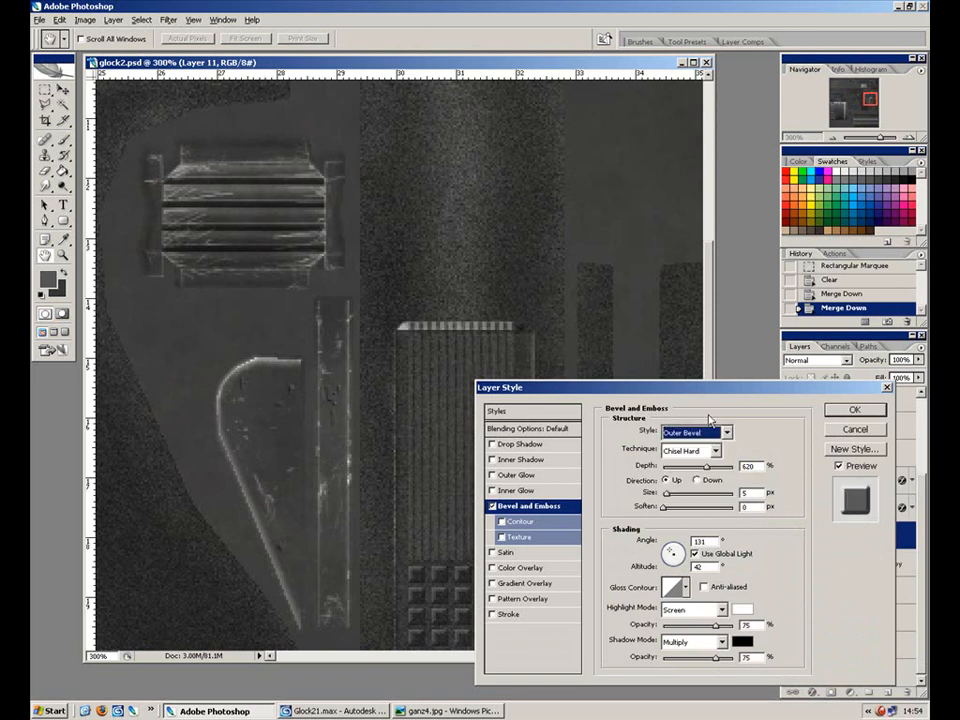
pyautogui.click(700, 432)
pyautogui.click(700, 455)
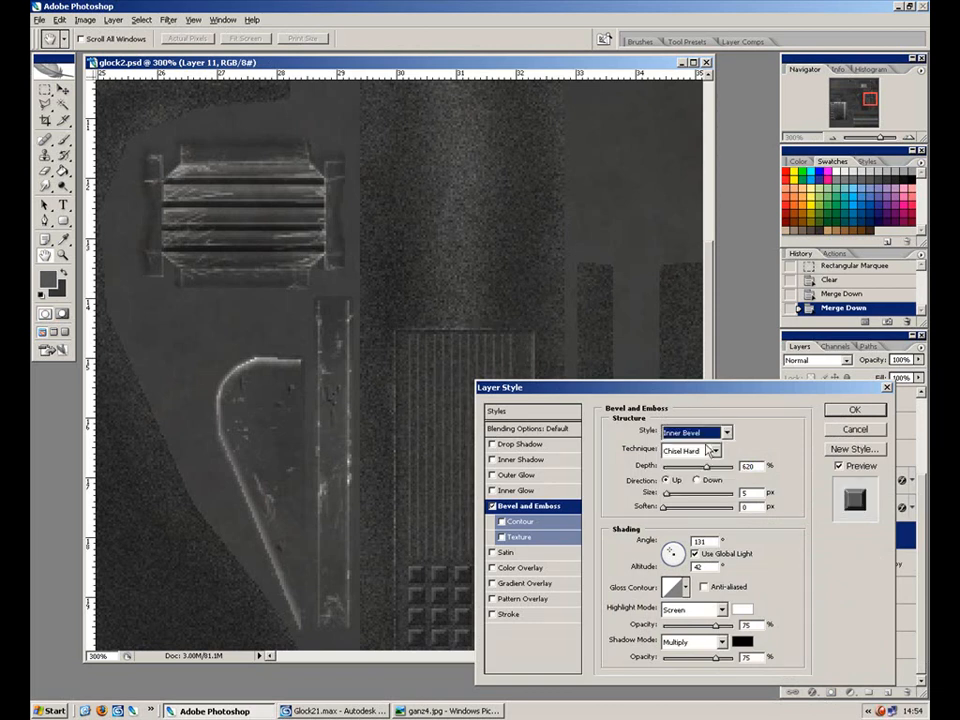
pyautogui.moveTo(880, 387); pyautogui.dragTo(806, 178)
pyautogui.moveTo(735, 190); pyautogui.dragTo(798, 102)
pyautogui.moveTo(657, 201); pyautogui.dragTo(705, 178)
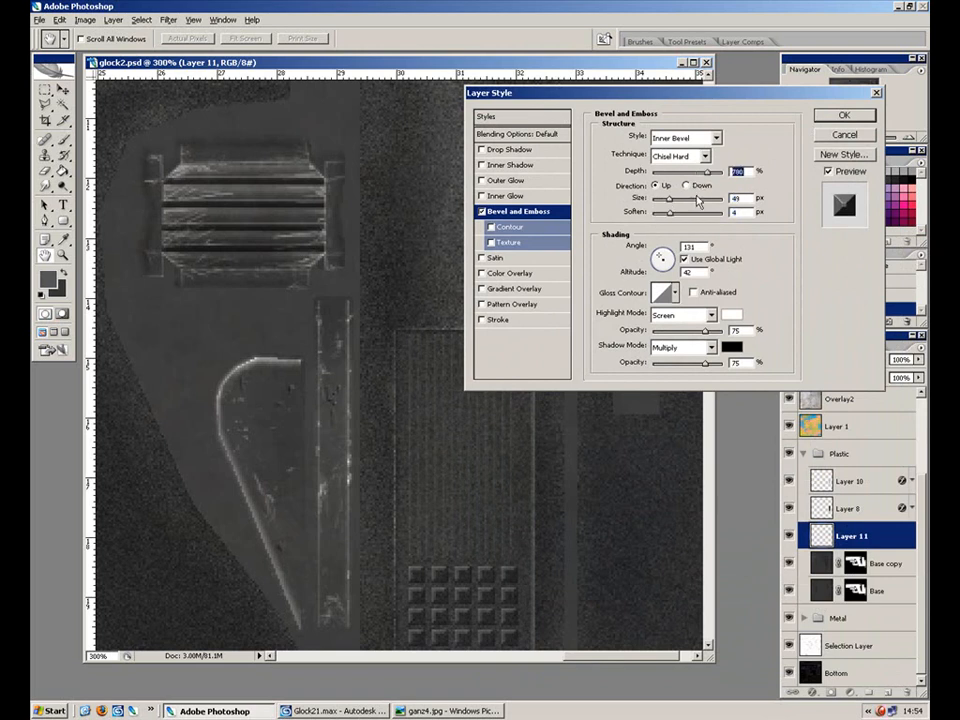
pyautogui.moveTo(706, 336); pyautogui.dragTo(722, 363)
pyautogui.click(832, 136)
# Load Layer 11's strips as a selection and paint them dark grey with a 40 px brush at 100% opacity.
pyautogui.press('m')
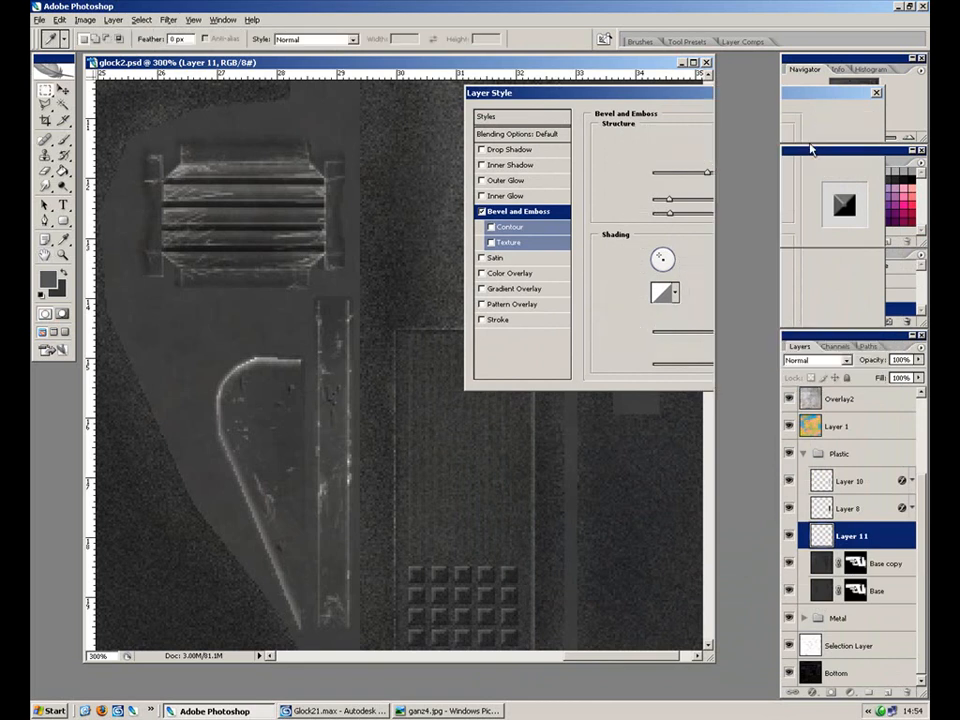
pyautogui.hotkey('ctrl', '+')
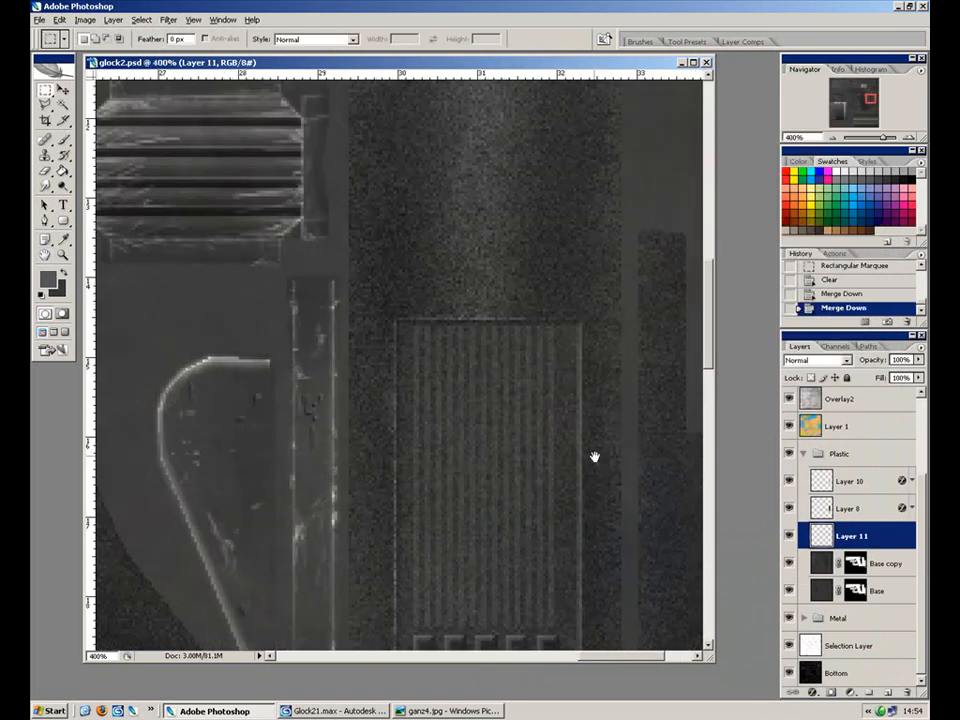
pyautogui.moveTo(604, 469); pyautogui.dragTo(549, 362)
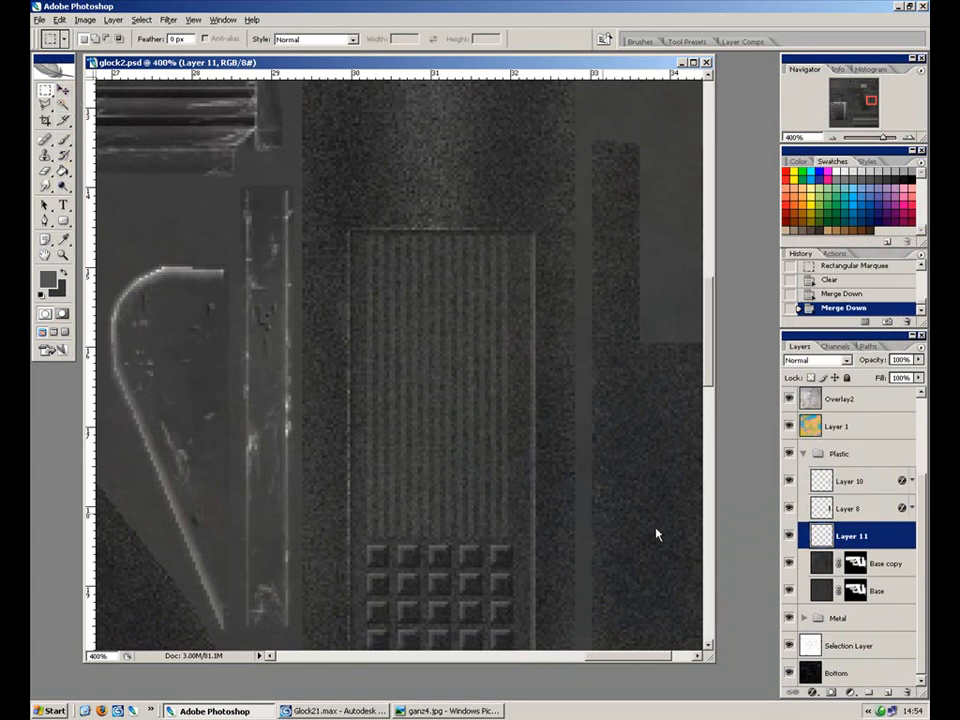
pyautogui.keyDown('ctrl'); pyautogui.click(820, 540); pyautogui.keyUp('ctrl')
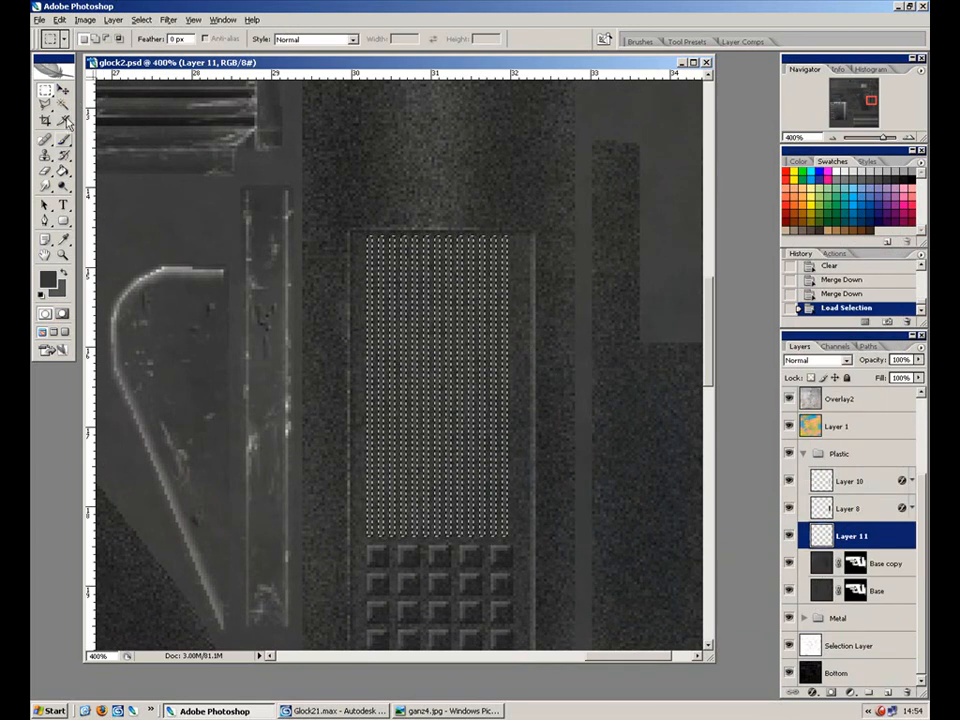
pyautogui.press('b')
pyautogui.press('0')
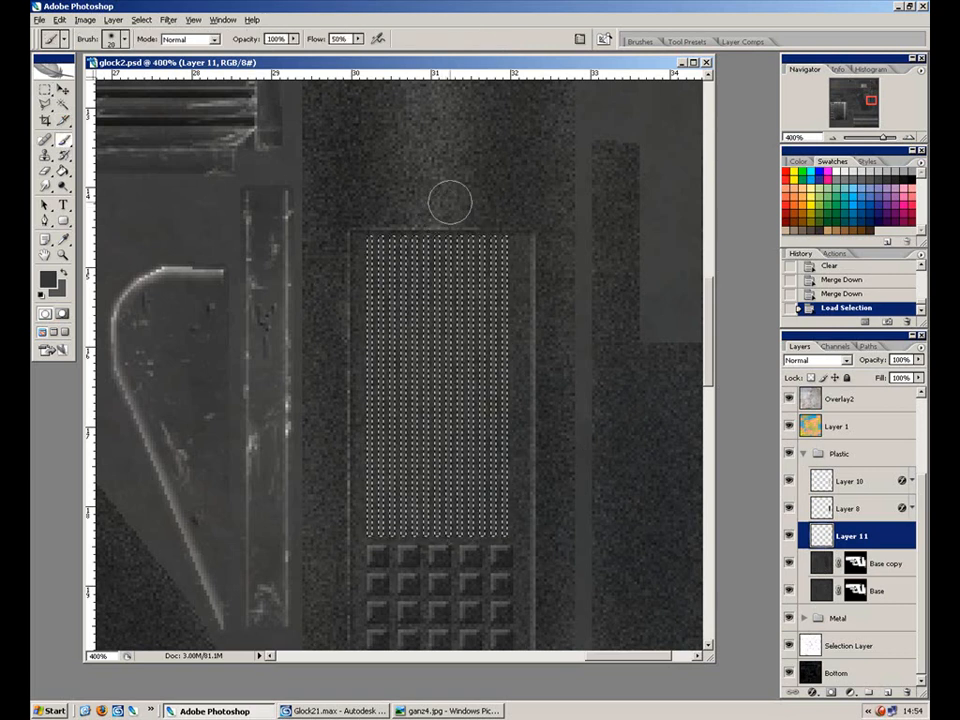
pyautogui.press(']')
pyautogui.press(']')
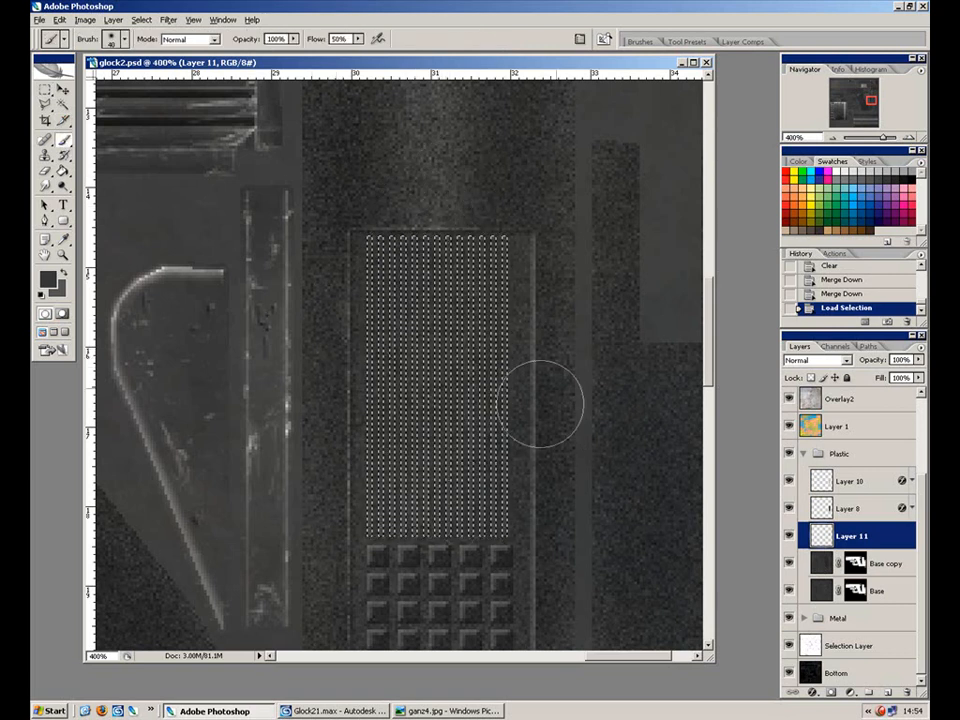
pyautogui.hotkey('ctrl', 'h')
pyautogui.click(521, 527)
pyautogui.click(537, 400)
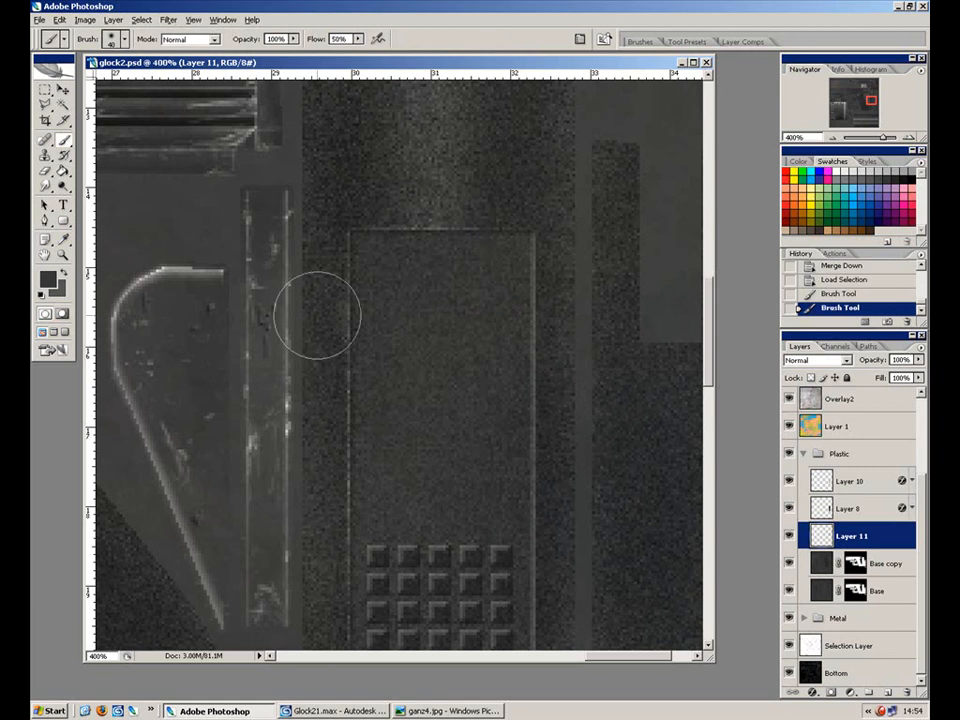
# Brush over Layer 11's strips once more and fill them with the dark grey foreground colour.
pyautogui.click(425, 508)
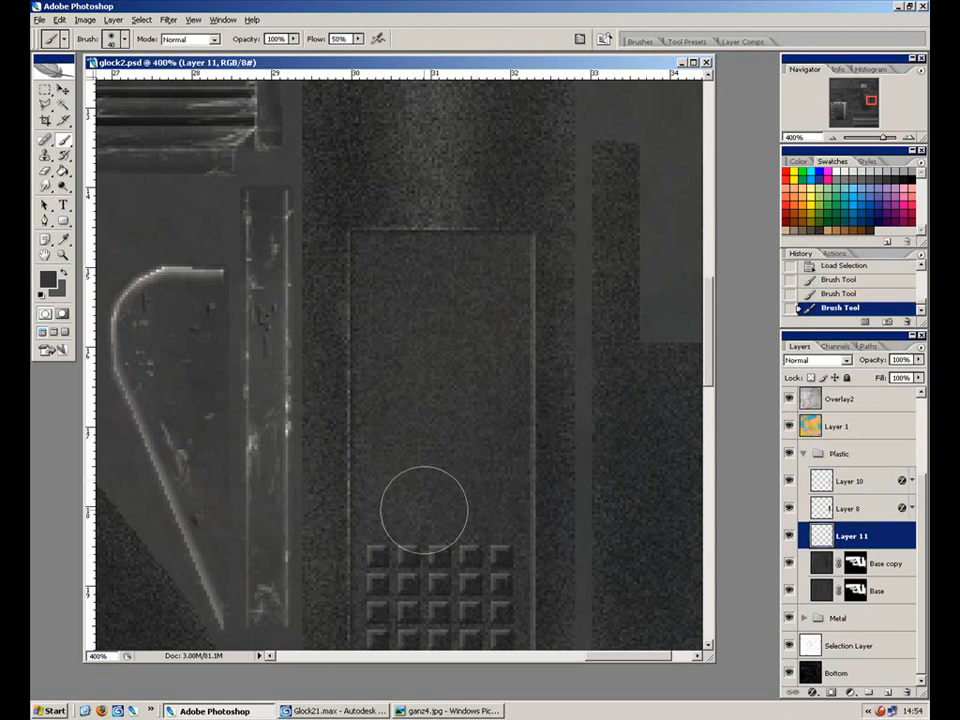
pyautogui.hotkey('shift', 'BackSpace')
pyautogui.click(557, 206)
pyautogui.hotkey('ctrl', 'alt', '`')
pyautogui.hotkey('shift', 'BackSpace')
pyautogui.click(563, 206)
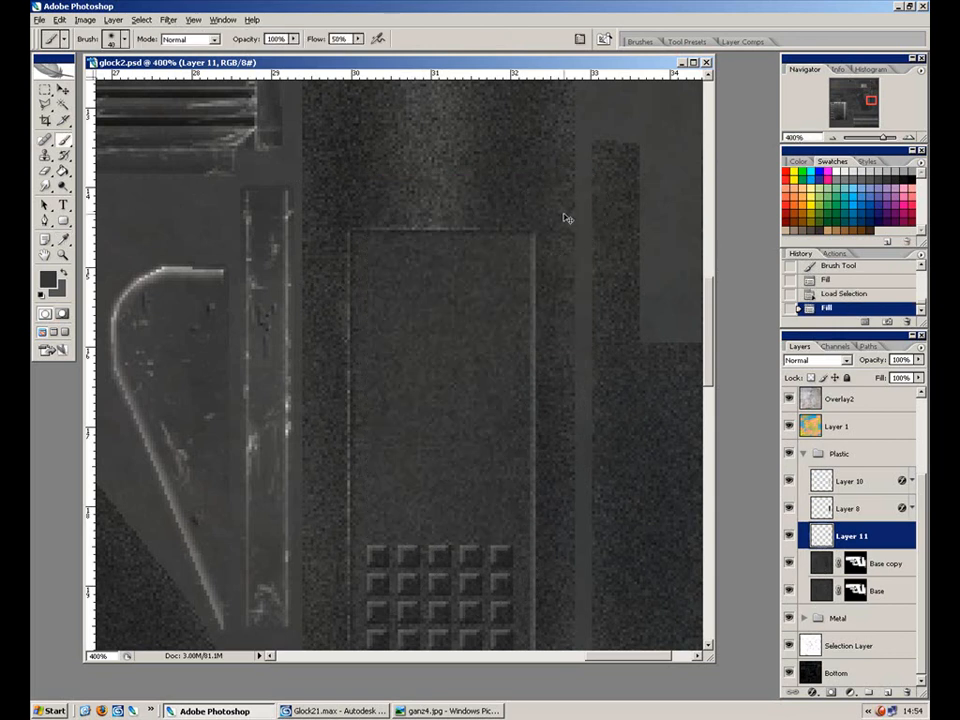
# Move Layer 11 above Layer 8 and fill its vertical strips with black (000000).
pyautogui.moveTo(836, 536); pyautogui.dragTo(855, 508)
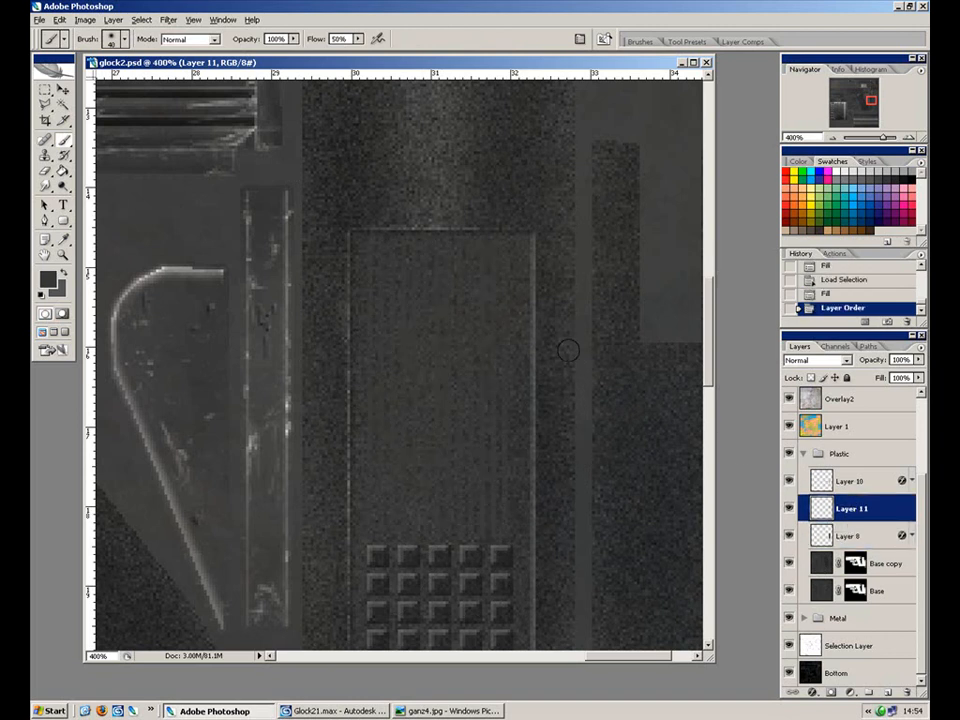
pyautogui.click(48, 280)
pyautogui.moveTo(445, 332); pyautogui.dragTo(515, 393)
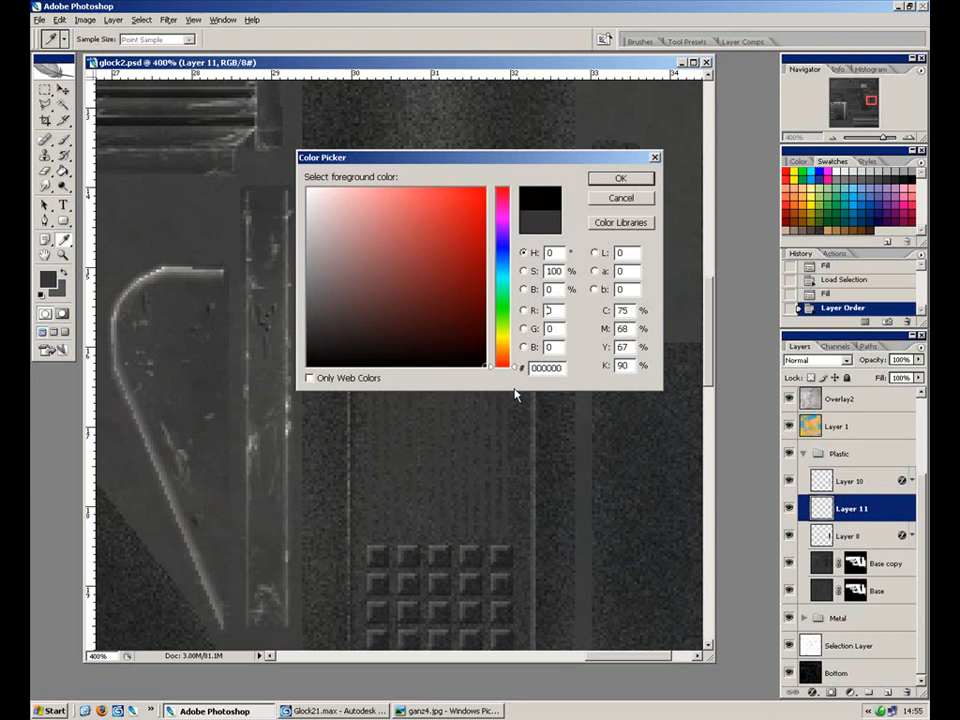
pyautogui.click(620, 178)
pyautogui.hotkey('shift', 'BackSpace')
pyautogui.press('Return')
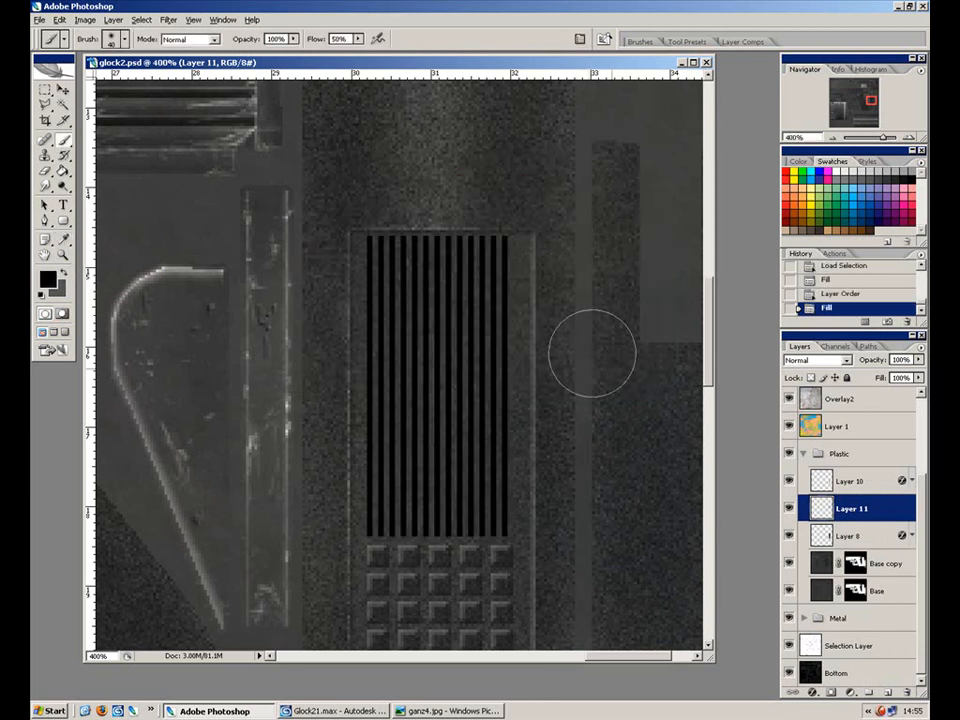
# Load Layer 11's strips as a selection, duplicate the layer, and set the background colour to white.
pyautogui.keyDown('ctrl'); pyautogui.click(821, 510); pyautogui.keyUp('ctrl')
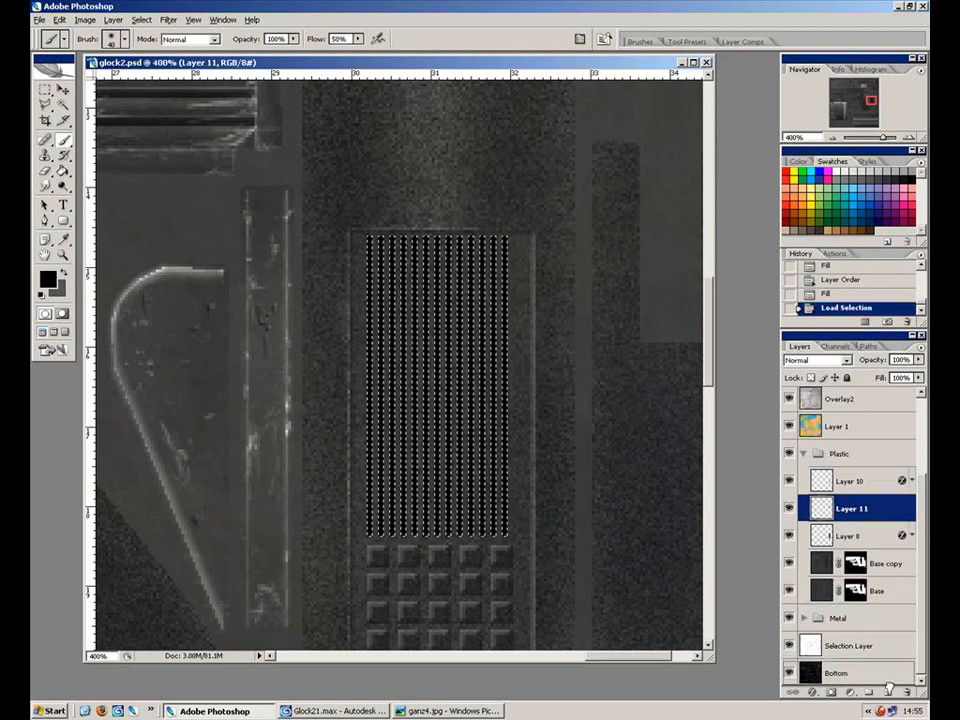
pyautogui.hotkey('ctrl', 'j')
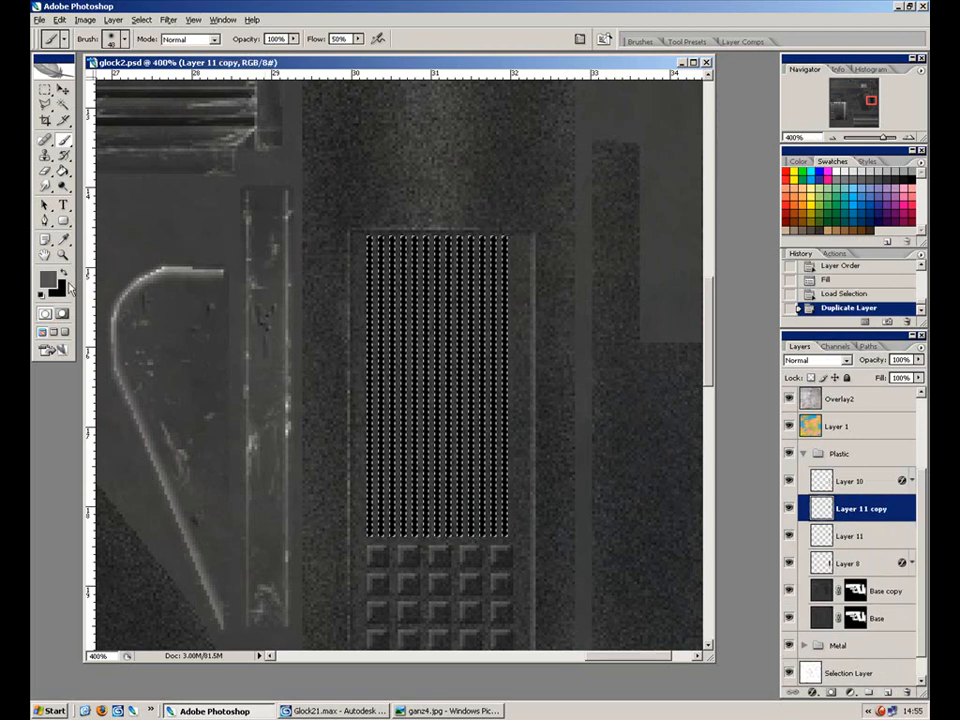
pyautogui.click(57, 289)
pyautogui.click(308, 188)
pyautogui.click(620, 178)
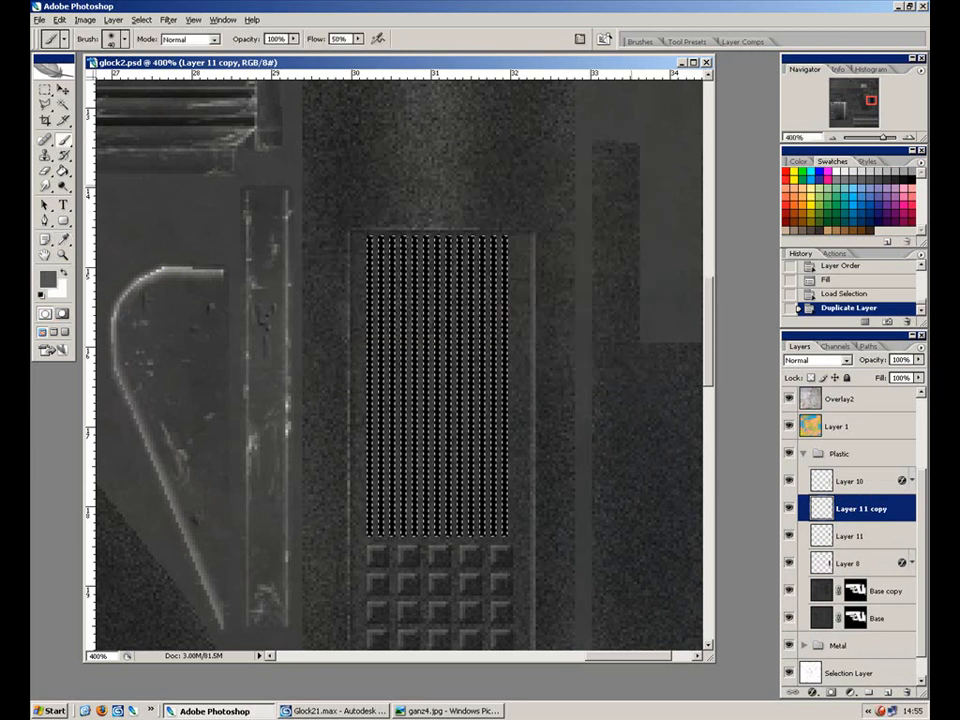
# Fill the selected stripes on Layer 11 copy with the dark grey foreground colour, then deselect and nudge the layer slightly left.
pyautogui.hotkey('shift', 'BackSpace')
pyautogui.click(567, 207)
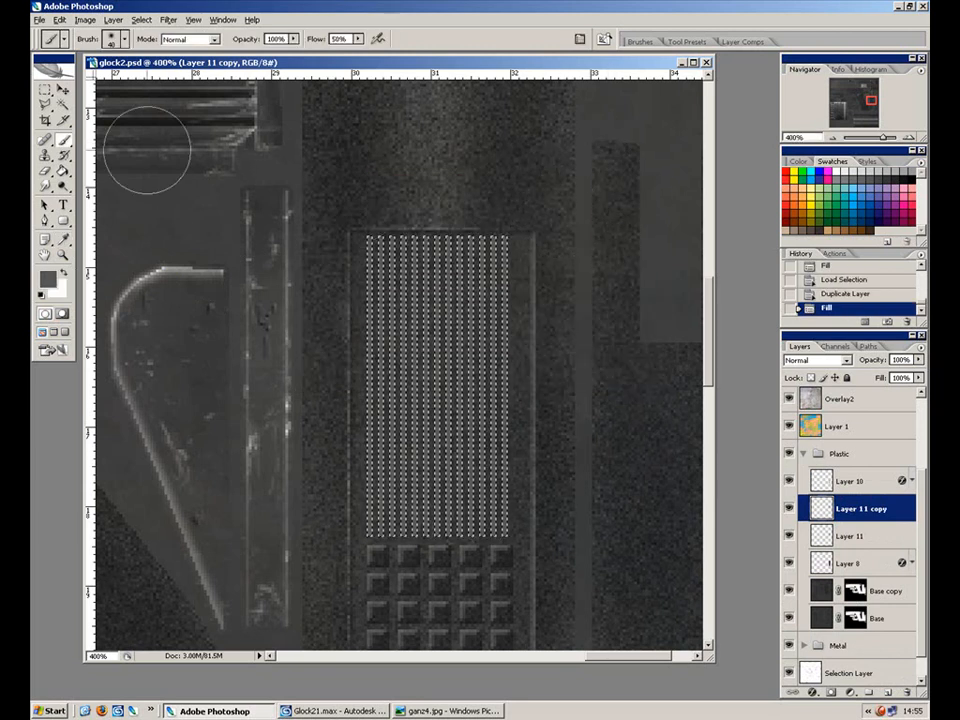
pyautogui.press('v')
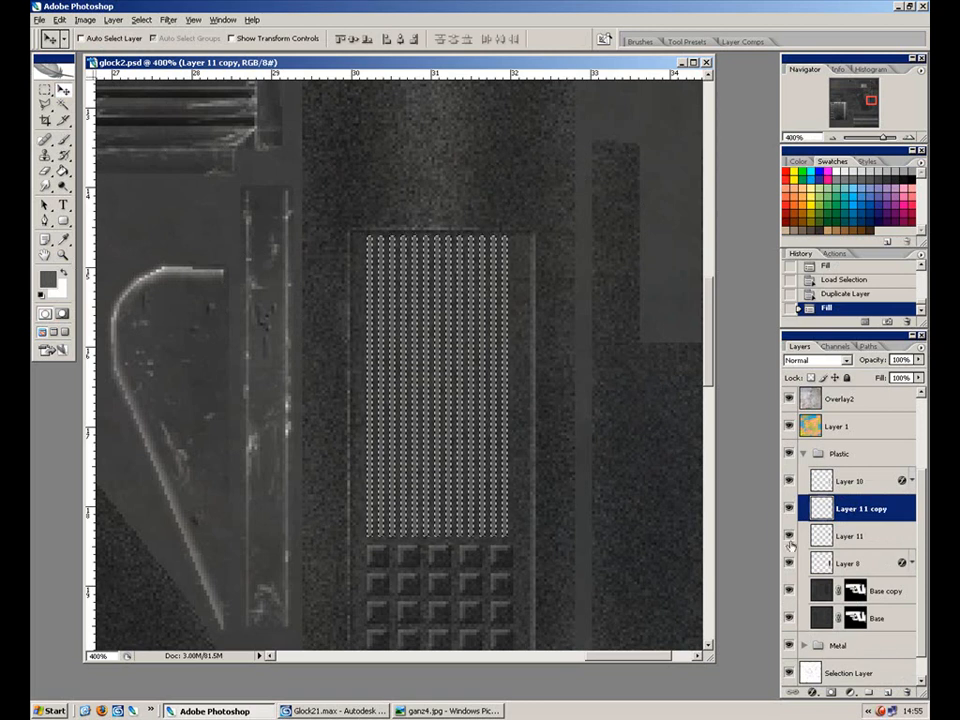
pyautogui.hotkey('ctrl', 'd')
pyautogui.press('Left')
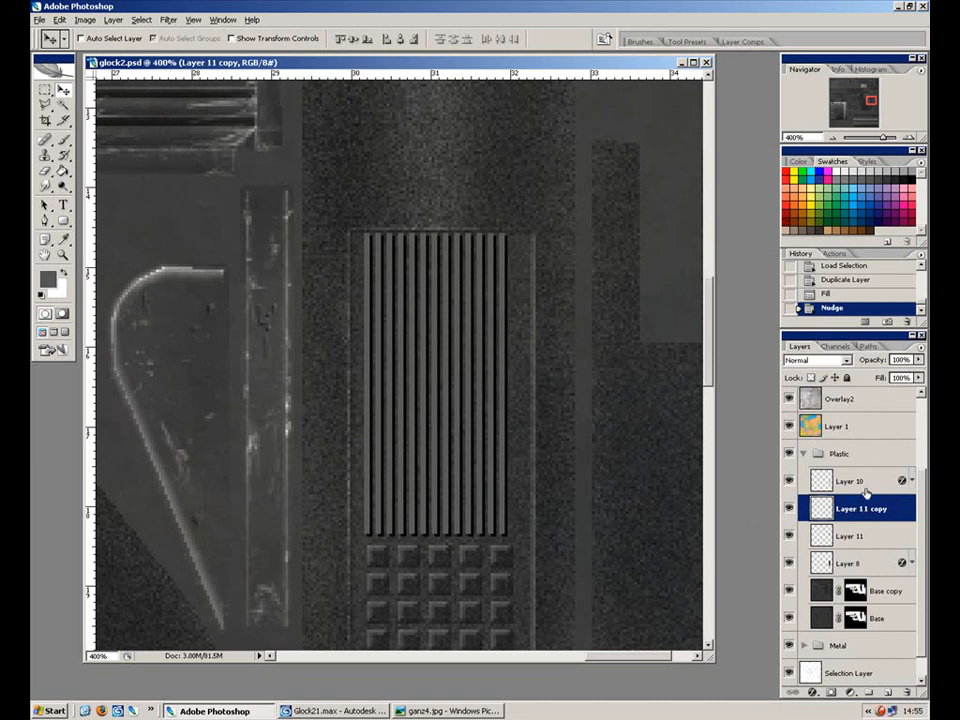
# Lower the opacity of Layer 11 to about 39% and of Layer 11 copy to 50%.
pyautogui.click(862, 536)
pyautogui.click(918, 359)
pyautogui.moveTo(916, 373); pyautogui.dragTo(881, 374)
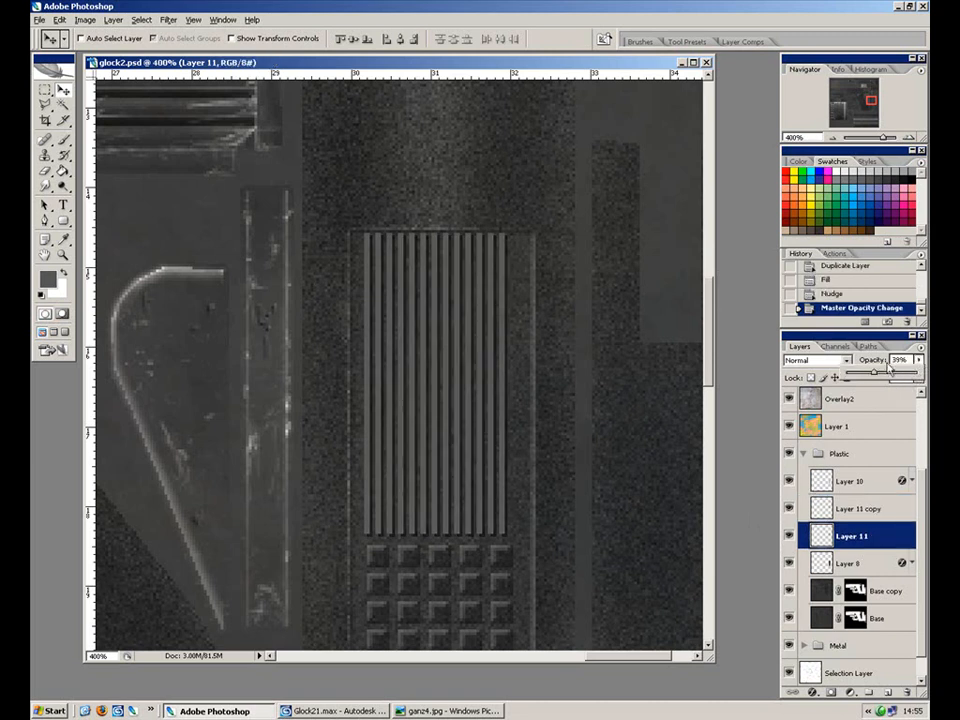
pyautogui.click(858, 511)
pyautogui.click(918, 360)
pyautogui.moveTo(903, 374); pyautogui.dragTo(871, 374)
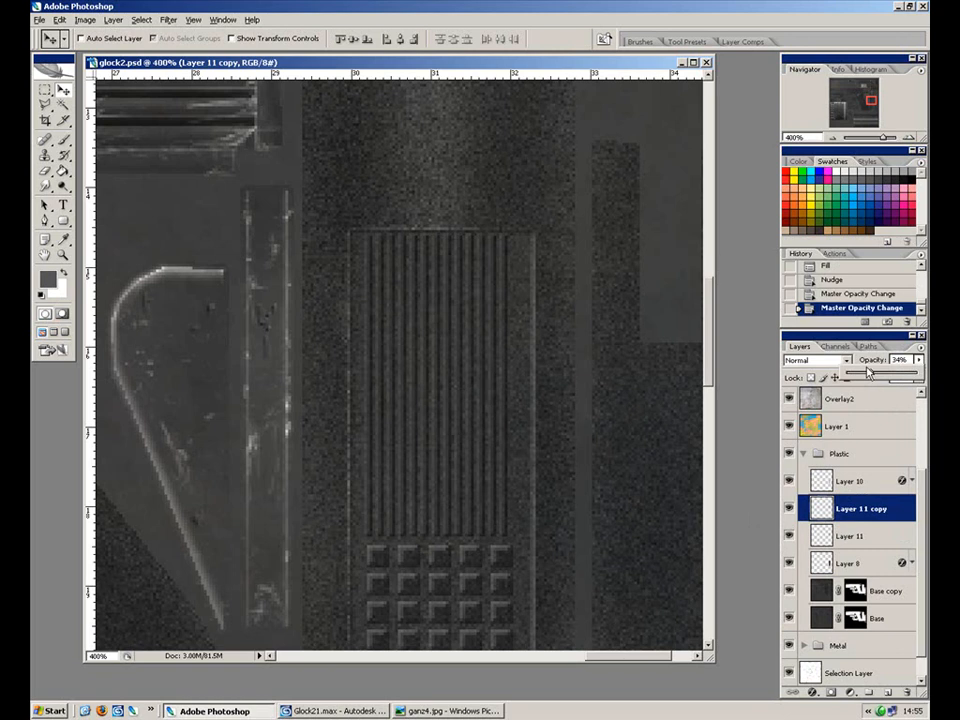
pyautogui.moveTo(871, 375); pyautogui.dragTo(876, 374)
# Delete the thin overhang above the top ends of the stripes on Layer 11 copy using a rectangular selection, then deselect.
pyautogui.click(45, 88)
pyautogui.click(548, 192)
pyautogui.moveTo(563, 177); pyautogui.dragTo(318, 234)
pyautogui.press('Delete')
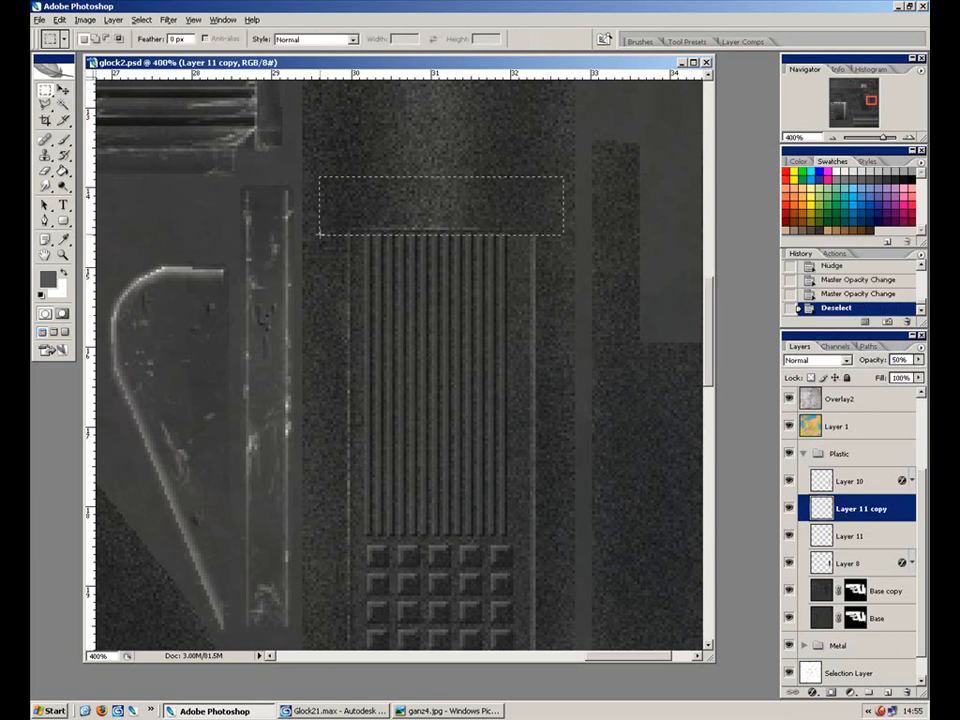
pyautogui.hotkey('ctrl', 'j')
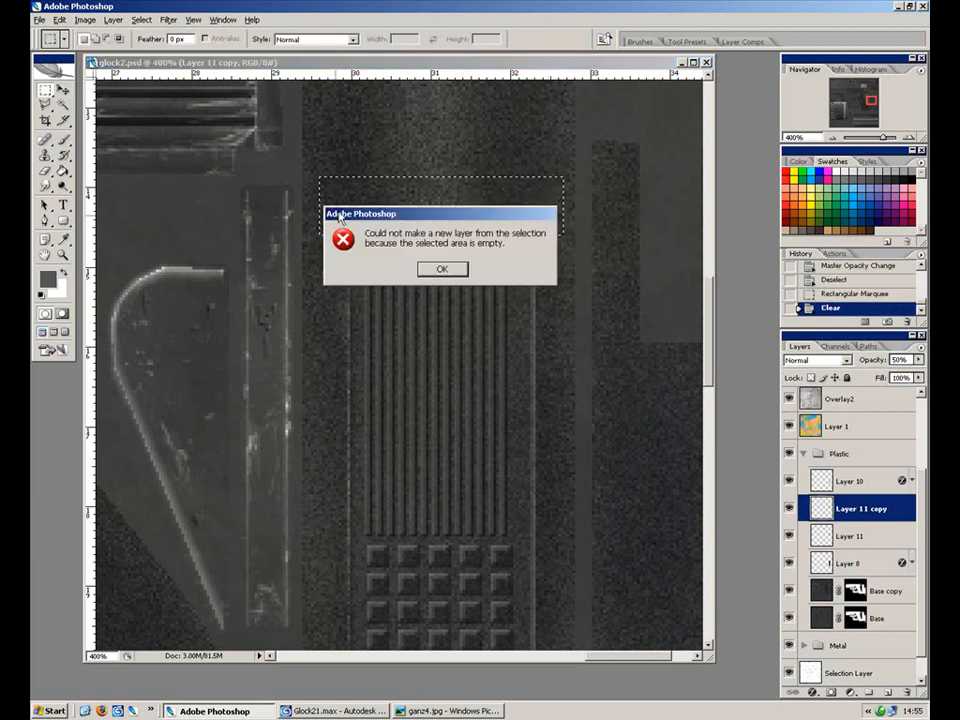
pyautogui.click(442, 269)
pyautogui.click(435, 278)
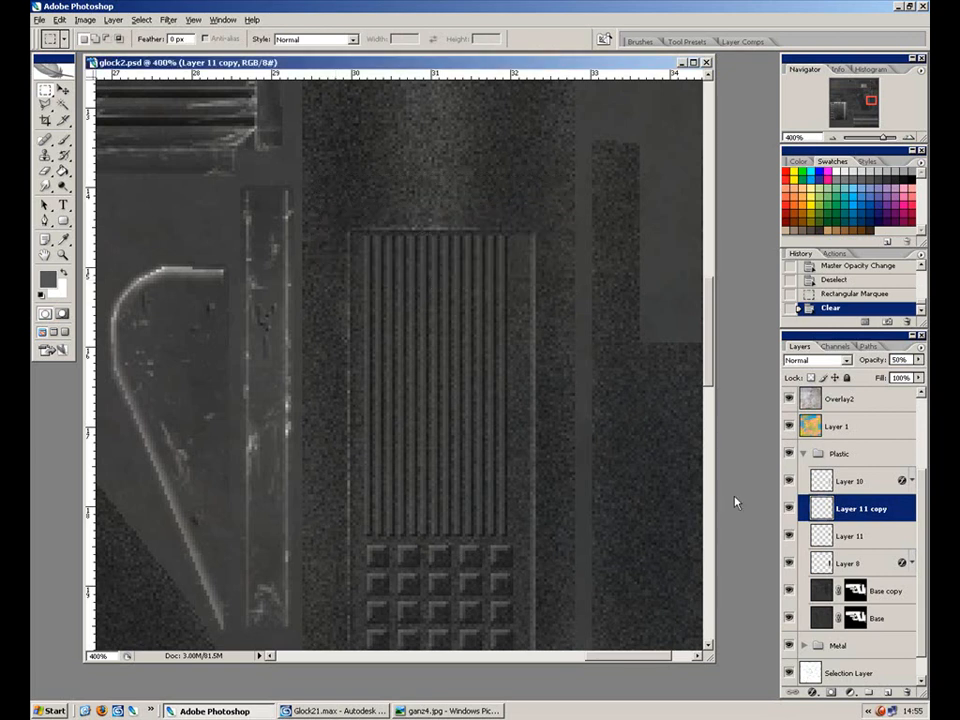
# Raise the opacity of Layer 11 copy to 74% and fill its stripes with white.
pyautogui.moveTo(918, 361); pyautogui.dragTo(906, 376)
pyautogui.moveTo(768, 372); pyautogui.dragTo(768, 372)
pyautogui.press('x')
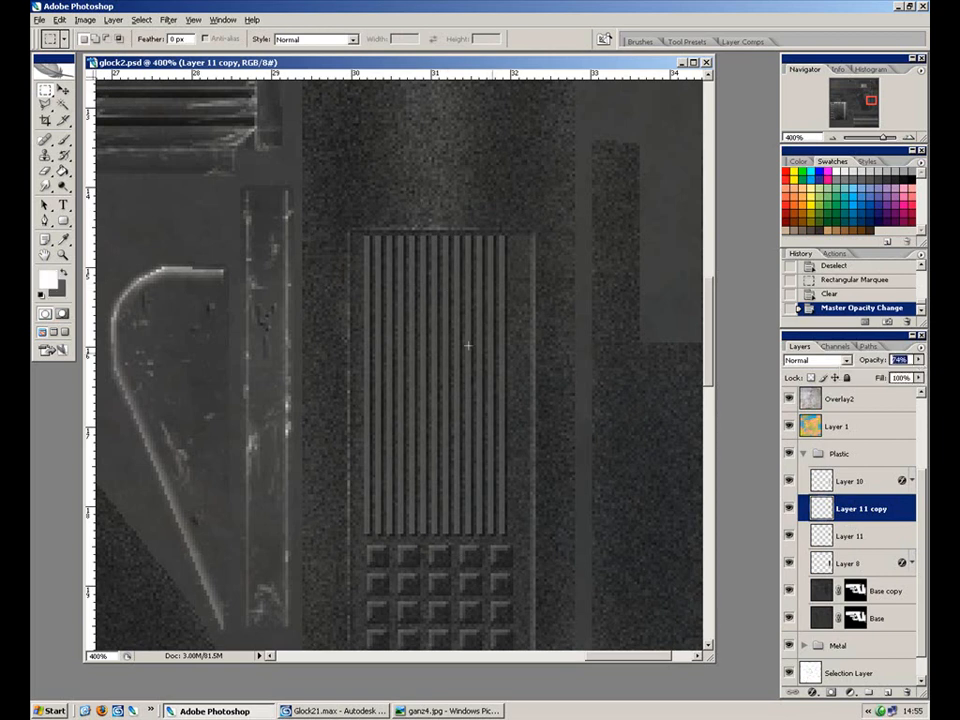
pyautogui.keyDown('ctrl'); pyautogui.click(812, 483); pyautogui.keyUp('ctrl')
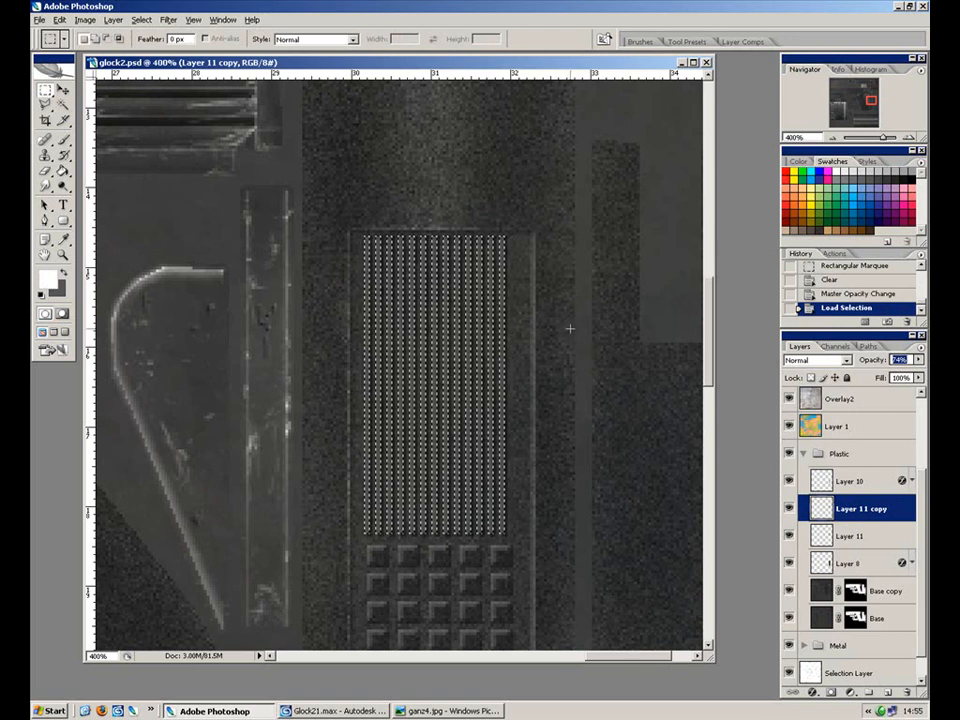
pyautogui.hotkey('ctrl', 'd')
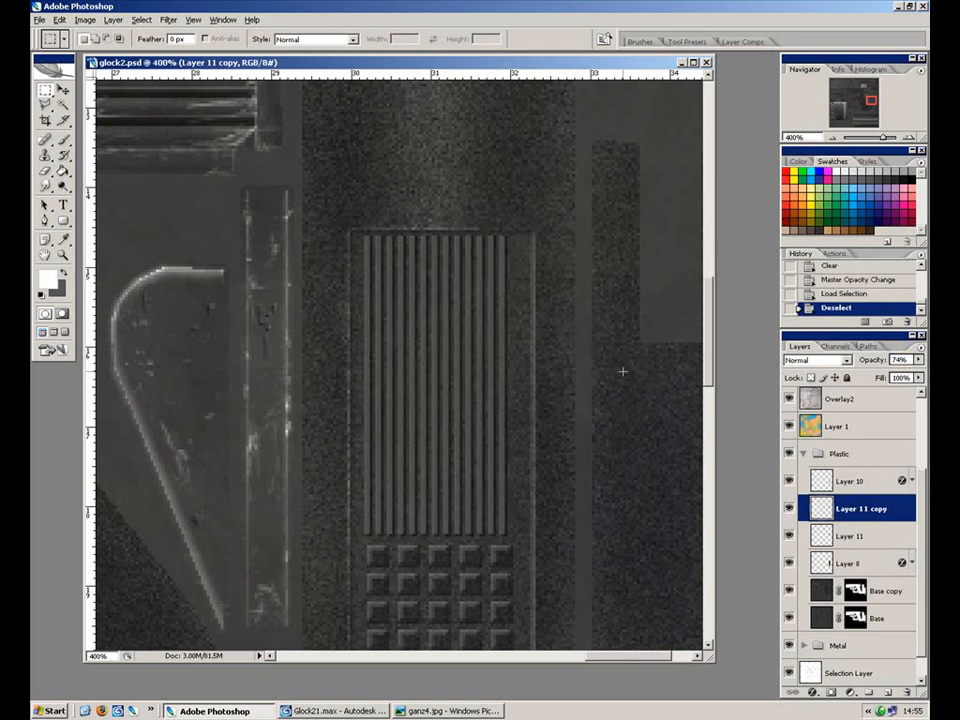
pyautogui.keyDown('ctrl'); pyautogui.click(828, 509); pyautogui.keyUp('ctrl')
pyautogui.hotkey('shift', 'BackSpace')
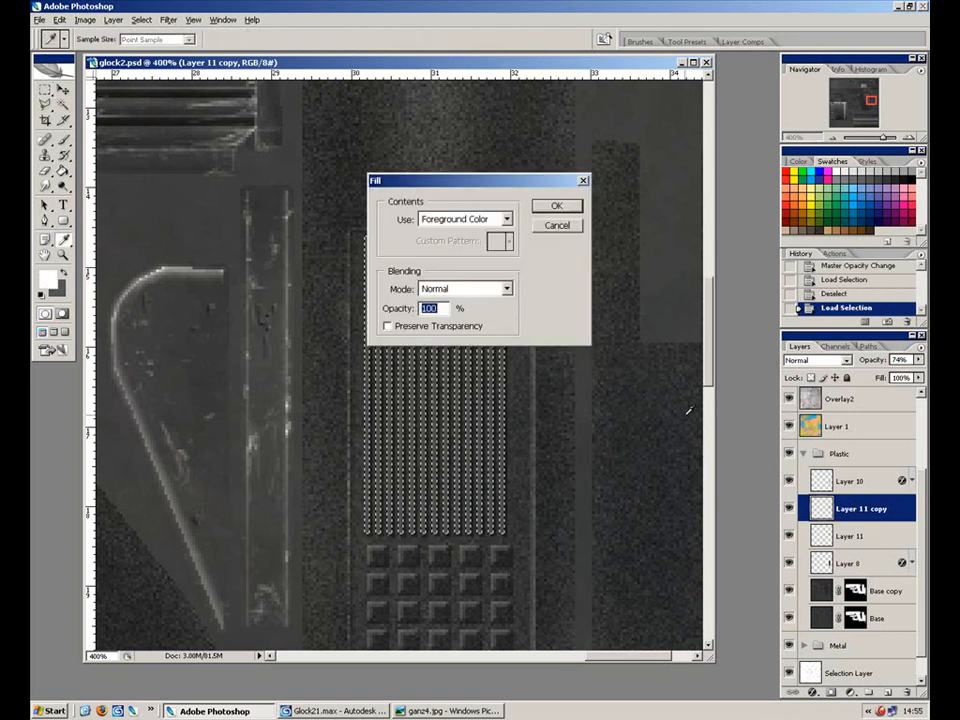
pyautogui.click(556, 208)
pyautogui.press('m')
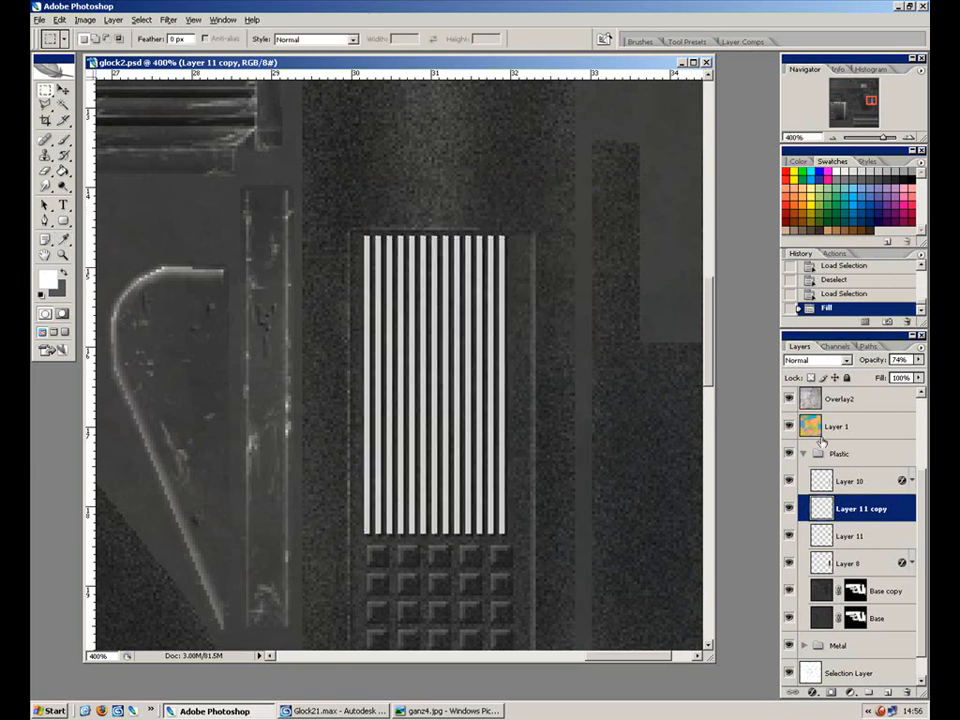
# Lower the opacity of Layer 11 copy to 17%.
pyautogui.moveTo(919, 362); pyautogui.dragTo(857, 376)
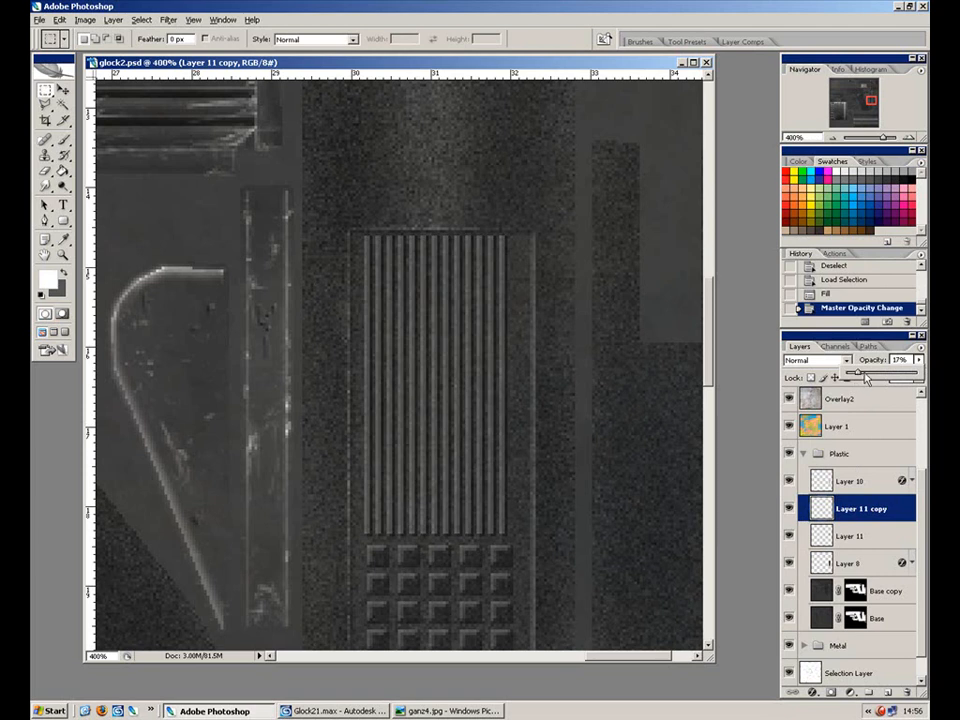
pyautogui.hotkey('ctrl', '-')
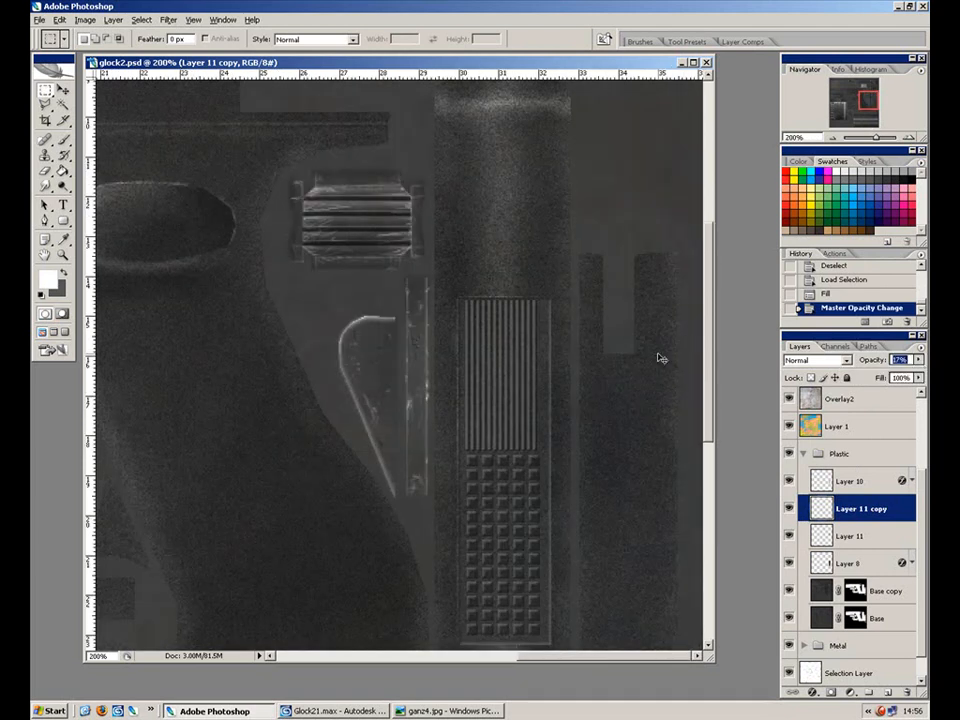
pyautogui.hotkey('ctrl', '+')
pyautogui.press('Return')
pyautogui.keyDown('ctrl'); pyautogui.click(817, 520); pyautogui.keyUp('ctrl')
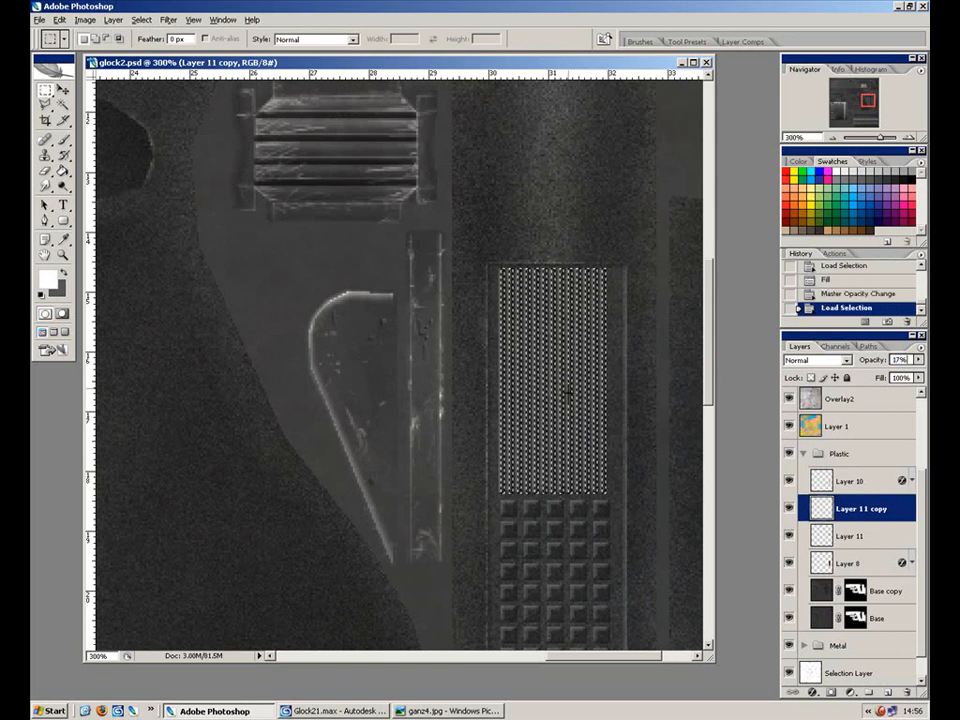
pyautogui.hotkey('ctrl', 'd')
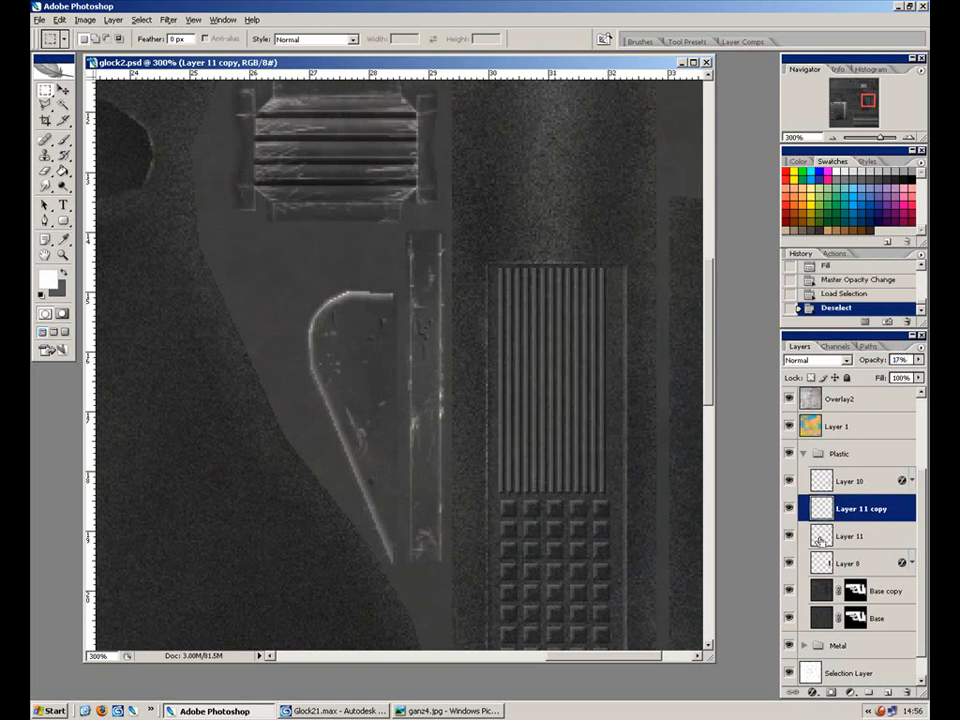
pyautogui.keyDown('ctrl'); pyautogui.click(824, 538); pyautogui.keyUp('ctrl')
pyautogui.hotkey('ctrl', 'd')
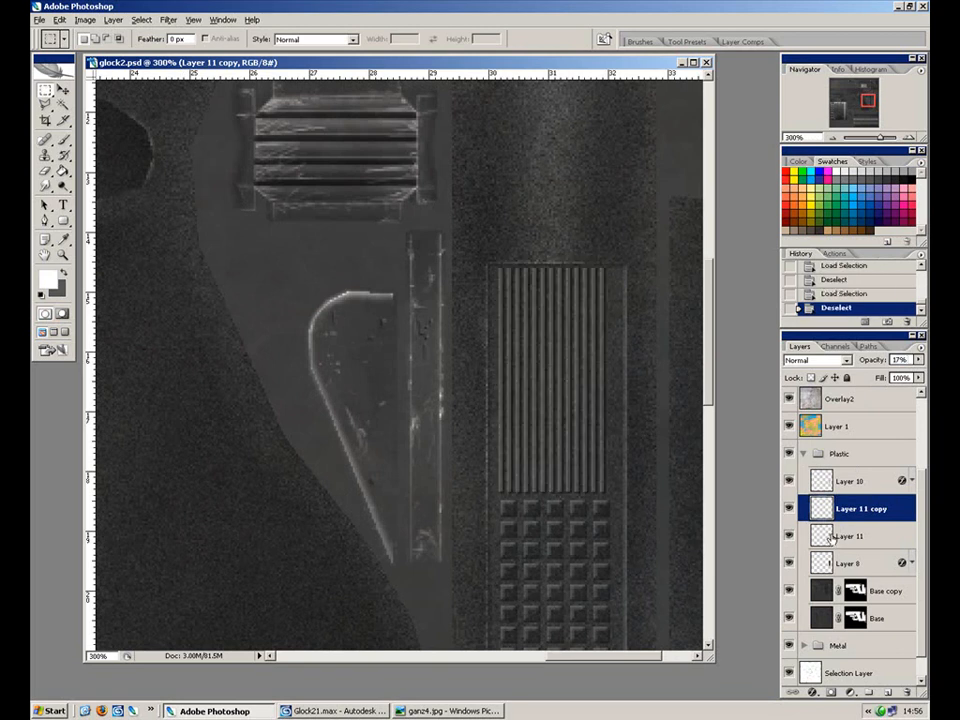
# Nudge Layer 11 and Layer 11 copy together slightly right to align the stripes with the block grid below.
pyautogui.keyDown('shift'); pyautogui.click(823, 537); pyautogui.keyUp('shift')
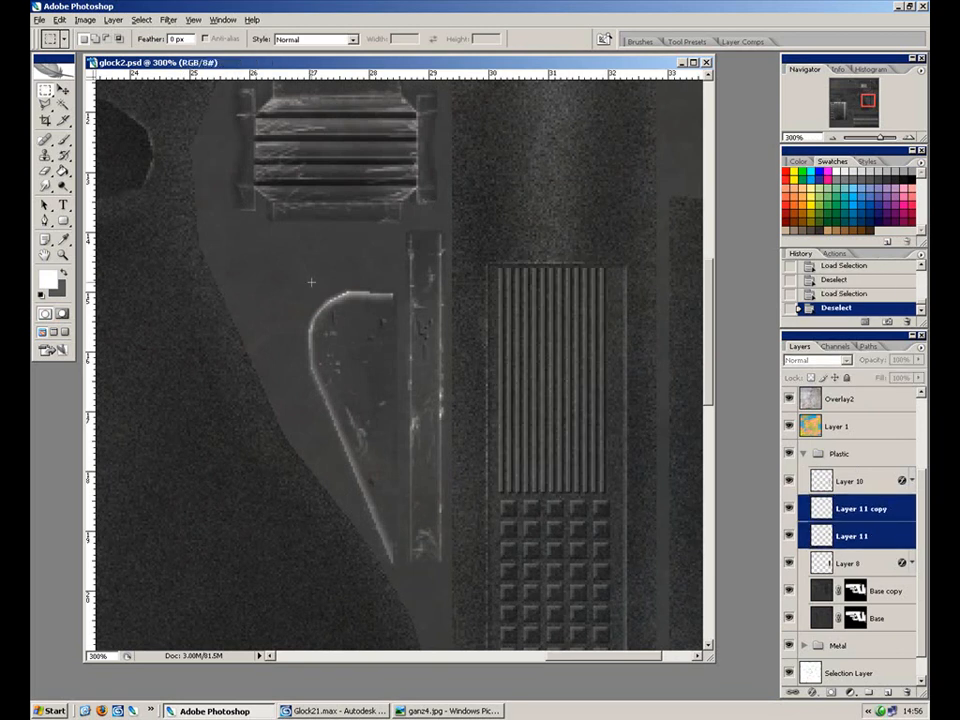
pyautogui.click(62, 89)
pyautogui.press('Right')
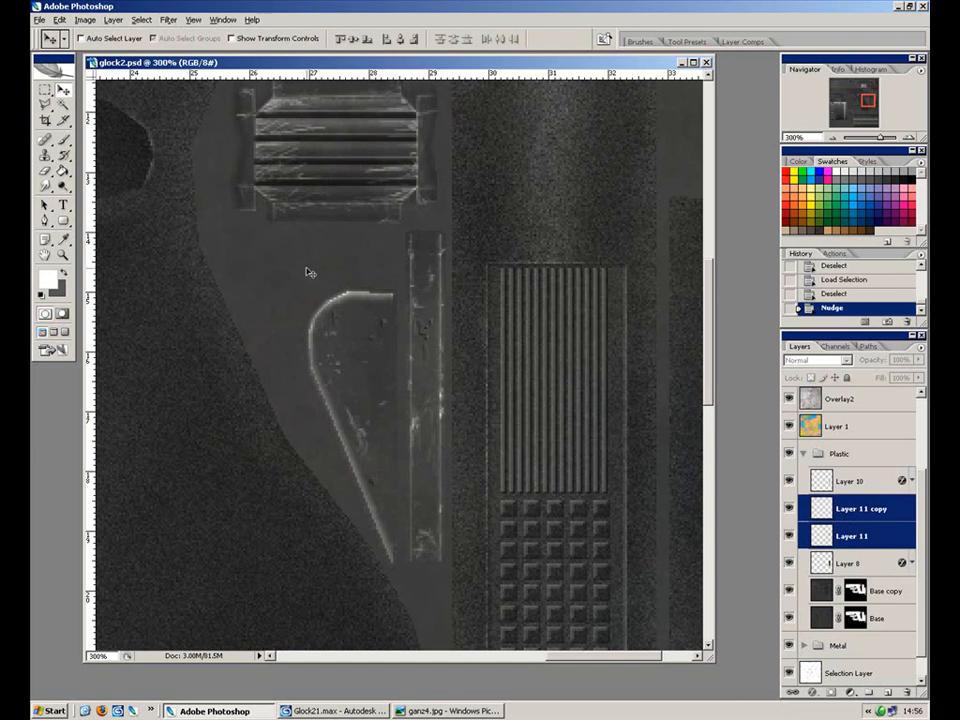
pyautogui.press('Right')
pyautogui.press('Right')
pyautogui.press('Right')
pyautogui.press('Left')
# Reduce the fill opacity of Layer 8 to 85%.
pyautogui.moveTo(622, 465); pyautogui.dragTo(543, 345)
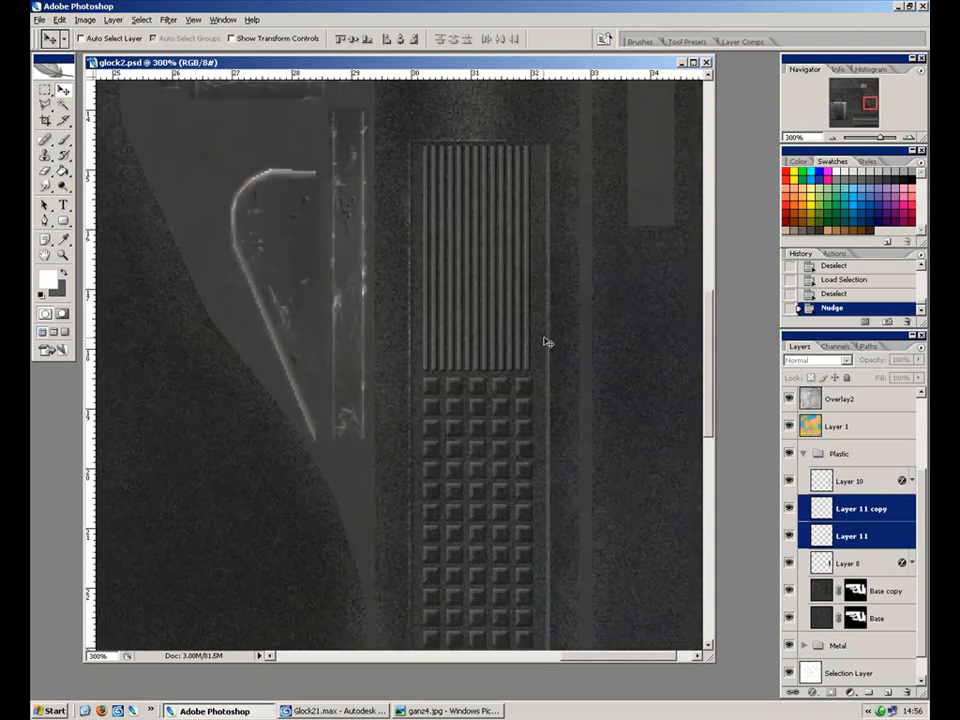
pyautogui.hotkey('ctrl', '-')
pyautogui.hotkey('ctrl', '-')
pyautogui.hotkey('ctrl', '+')
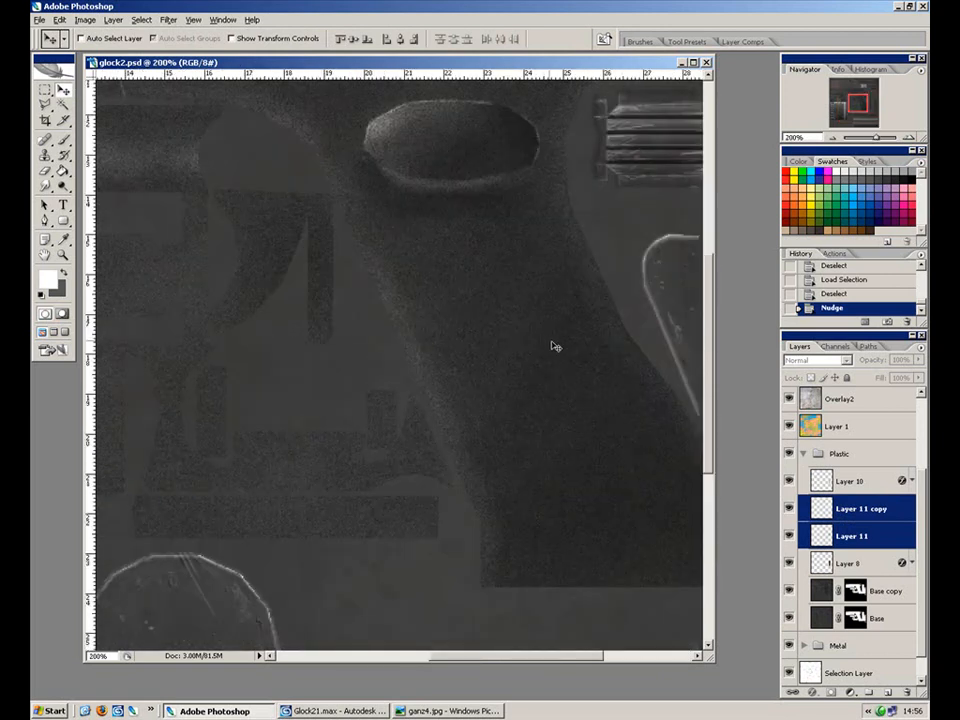
pyautogui.moveTo(596, 351); pyautogui.dragTo(268, 349)
pyautogui.moveTo(479, 412); pyautogui.dragTo(479, 420)
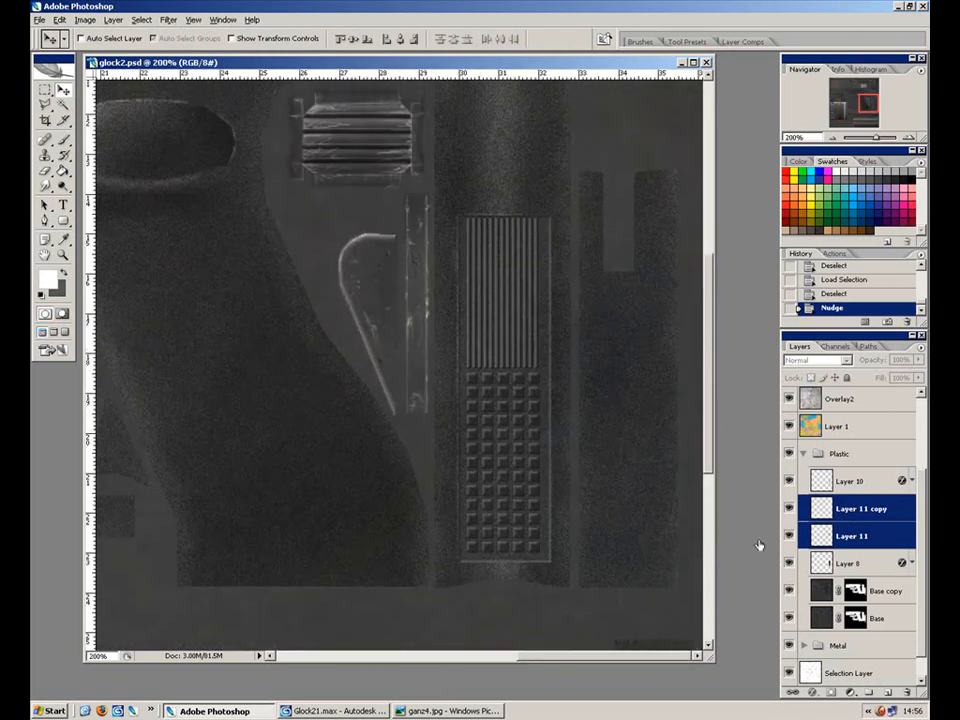
pyautogui.click(856, 566)
pyautogui.moveTo(917, 360); pyautogui.dragTo(910, 393)
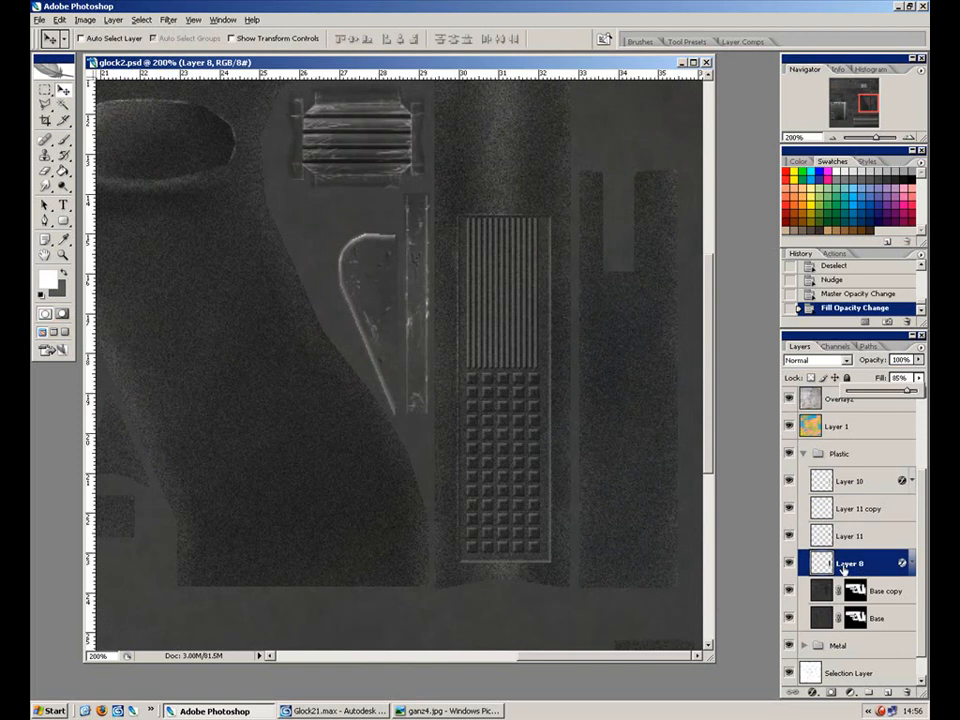
# Darken Layer 8 with two Hue/Saturation adjustments, first with lightness -15 and again with lightness -9.
pyautogui.hotkey('ctrl', 'u')
pyautogui.moveTo(681, 236)
pyautogui.mouseDown()
pyautogui.moveTo(659, 248)
pyautogui.moveTo(671, 246)
pyautogui.mouseUp()
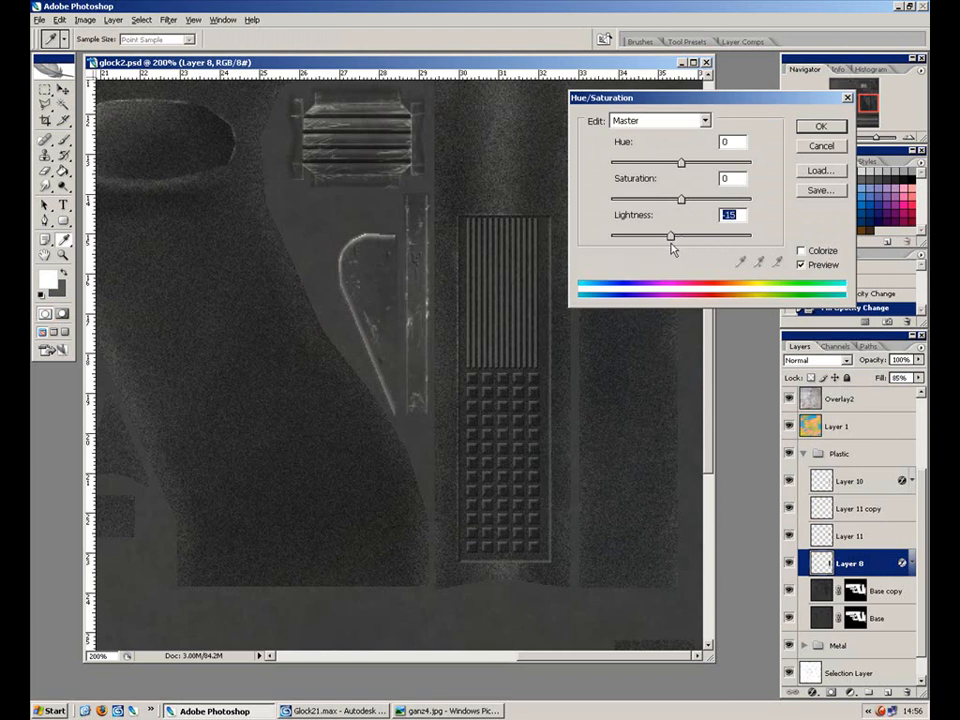
pyautogui.click(820, 126)
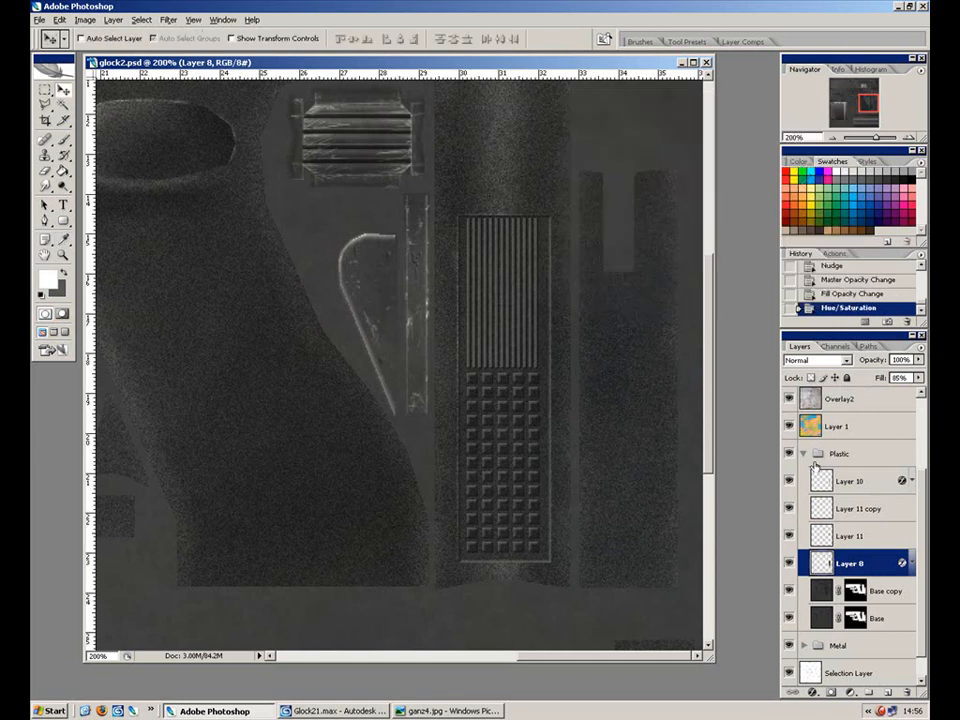
pyautogui.hotkey('ctrl', 'u')
pyautogui.moveTo(681, 237); pyautogui.dragTo(675, 237)
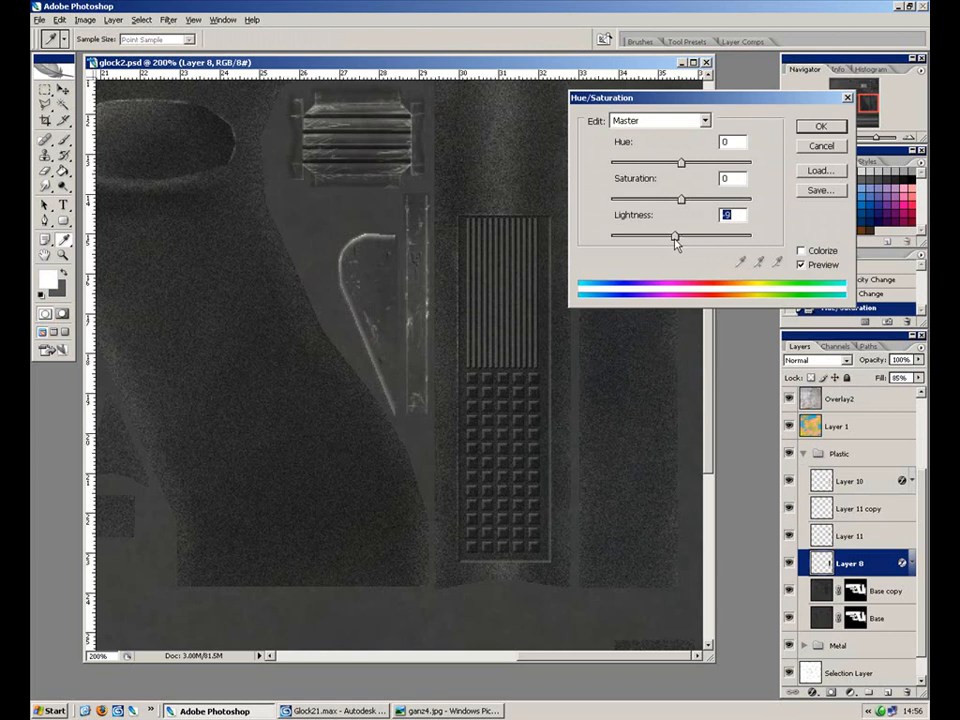
pyautogui.click(810, 127)
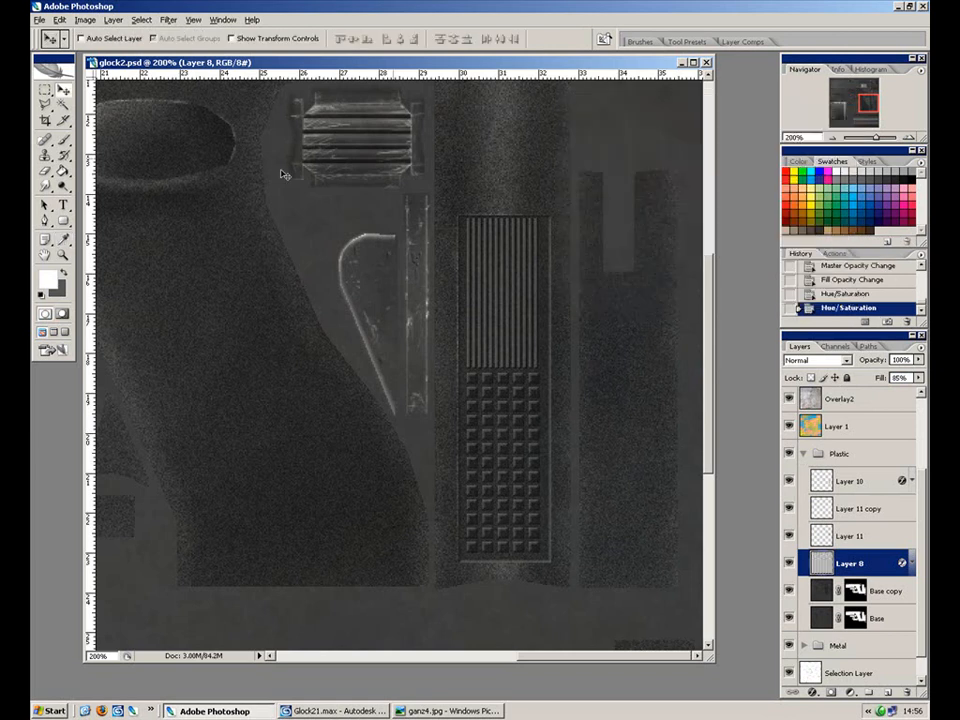
# Switch to the Dodge tool and enlarge its brush to 100 px.
pyautogui.click(63, 187)
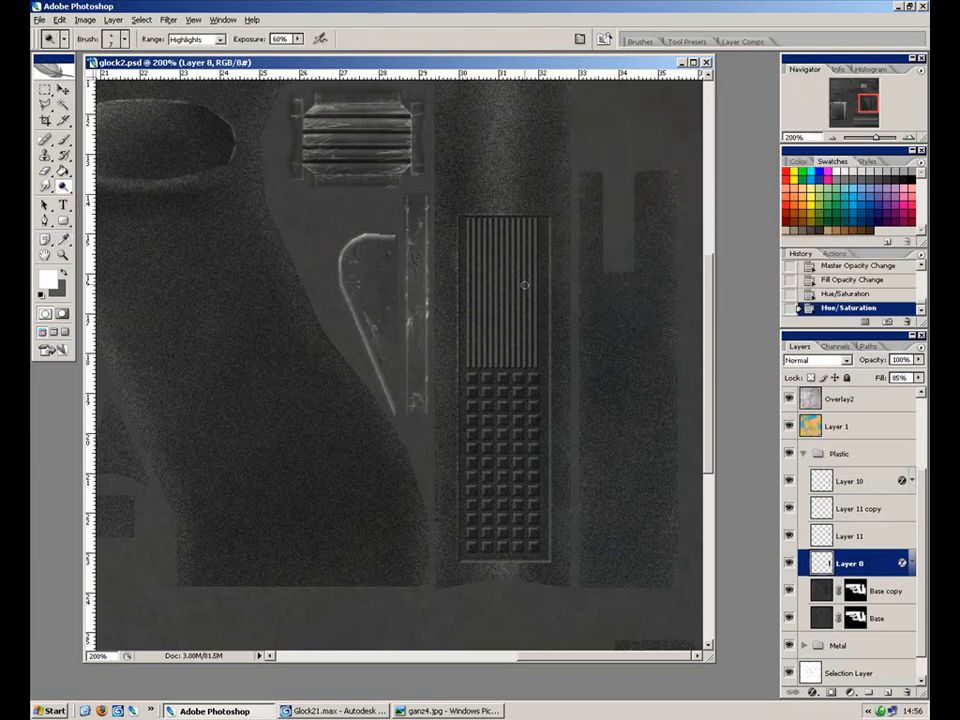
pyautogui.press(']')
pyautogui.press(']')
pyautogui.press(']')
pyautogui.press(']')
pyautogui.press(']')
pyautogui.press(']')
pyautogui.press(']')
pyautogui.press(']')
pyautogui.press(']')
# Try dodging the striped and block-patterned panel on Layer 8 at 60% exposure, and undo both strokes.
pyautogui.moveTo(473, 297); pyautogui.dragTo(527, 343)
pyautogui.moveTo(527, 343)
pyautogui.mouseDown()
pyautogui.moveTo(472, 481)
pyautogui.moveTo(461, 548)
pyautogui.mouseUp()
pyautogui.hotkey('ctrl', 'z')
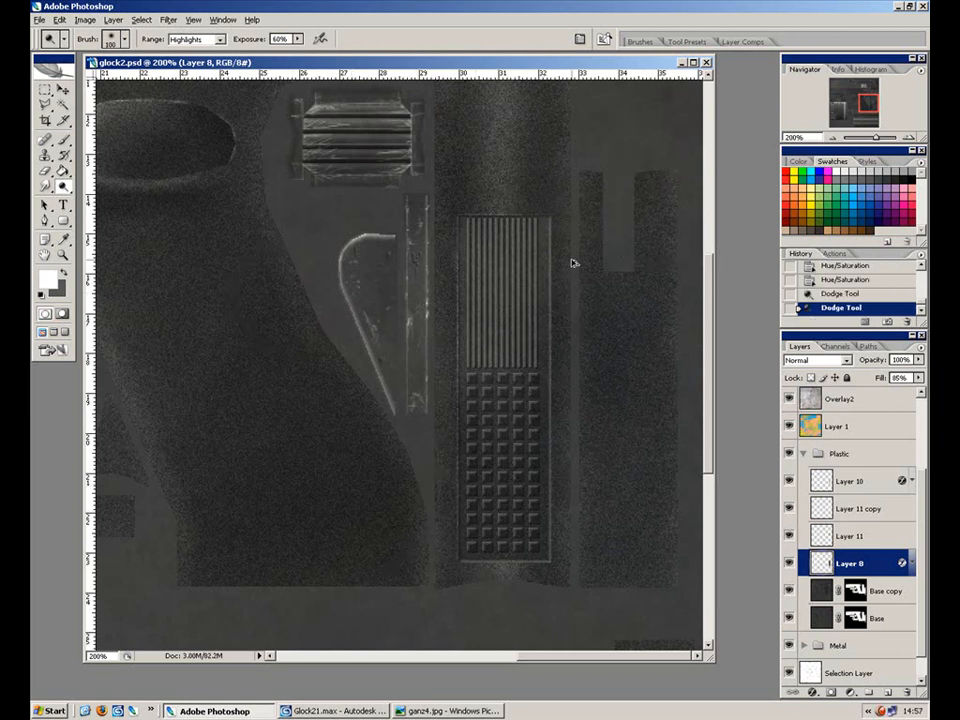
pyautogui.hotkey('ctrl', 'alt', 'z')
pyautogui.hotkey('ctrl', 'alt', 'z')
# Lightly dodge the highlights of the striped and block-patterned panel on Layer 8 at 10% exposure.
pyautogui.press('1')
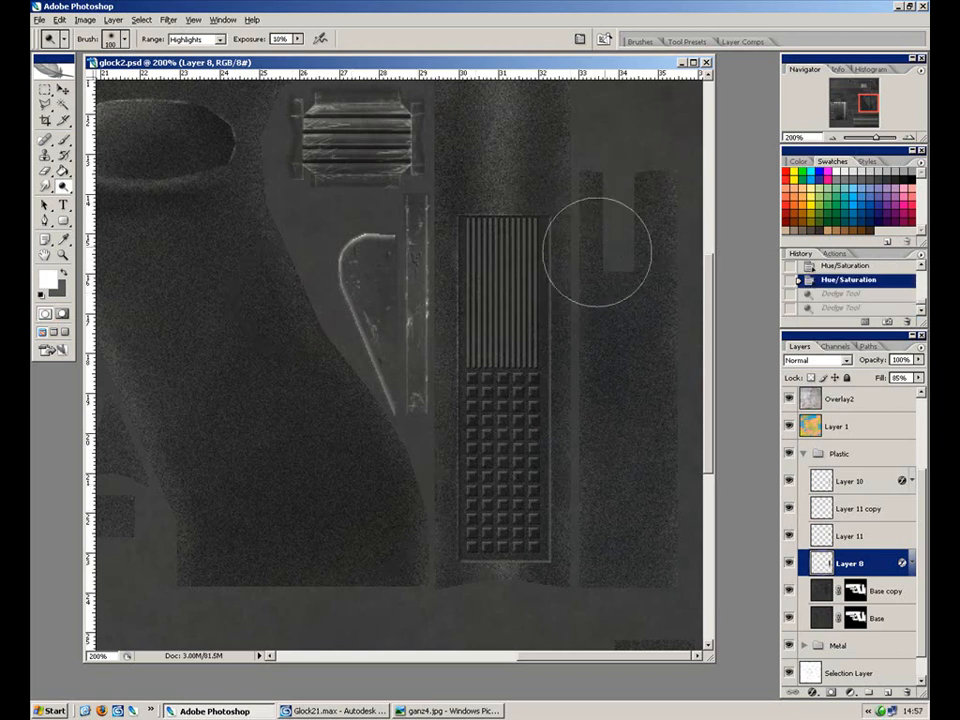
pyautogui.moveTo(257, 333); pyautogui.dragTo(661, 197)
pyautogui.moveTo(307, 340); pyautogui.dragTo(655, 225)
pyautogui.moveTo(283, 385)
pyautogui.mouseDown()
pyautogui.moveTo(595, 206)
pyautogui.moveTo(557, 250)
pyautogui.moveTo(561, 206)
pyautogui.moveTo(347, 291)
pyautogui.mouseUp()
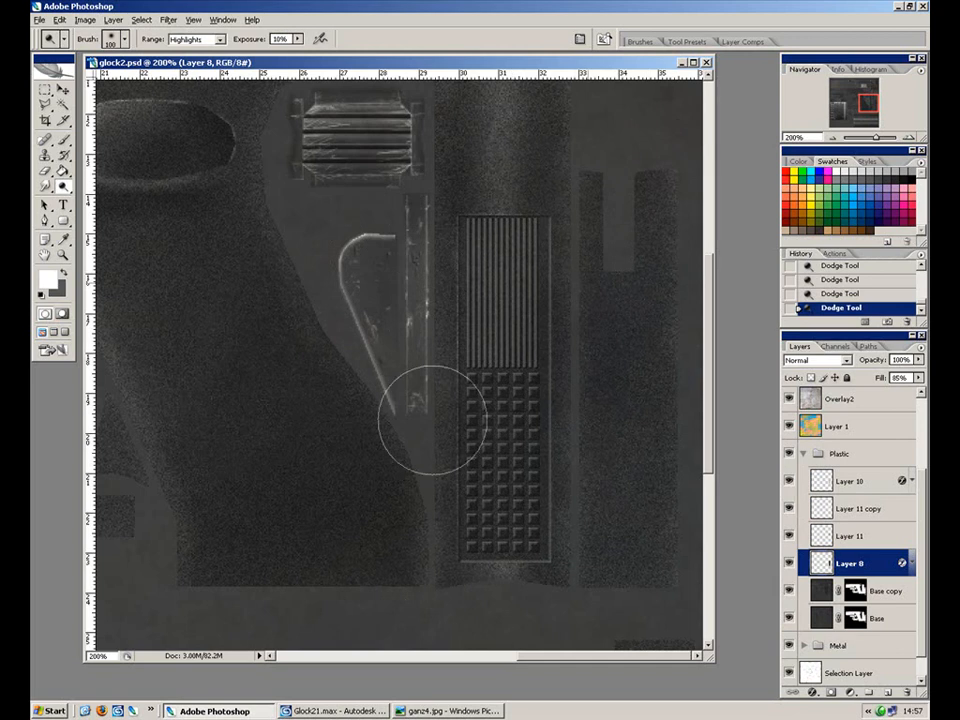
# Raise the Dodge exposure to 30% and undo the last dodge stroke on Layer 8.
pyautogui.press('3')
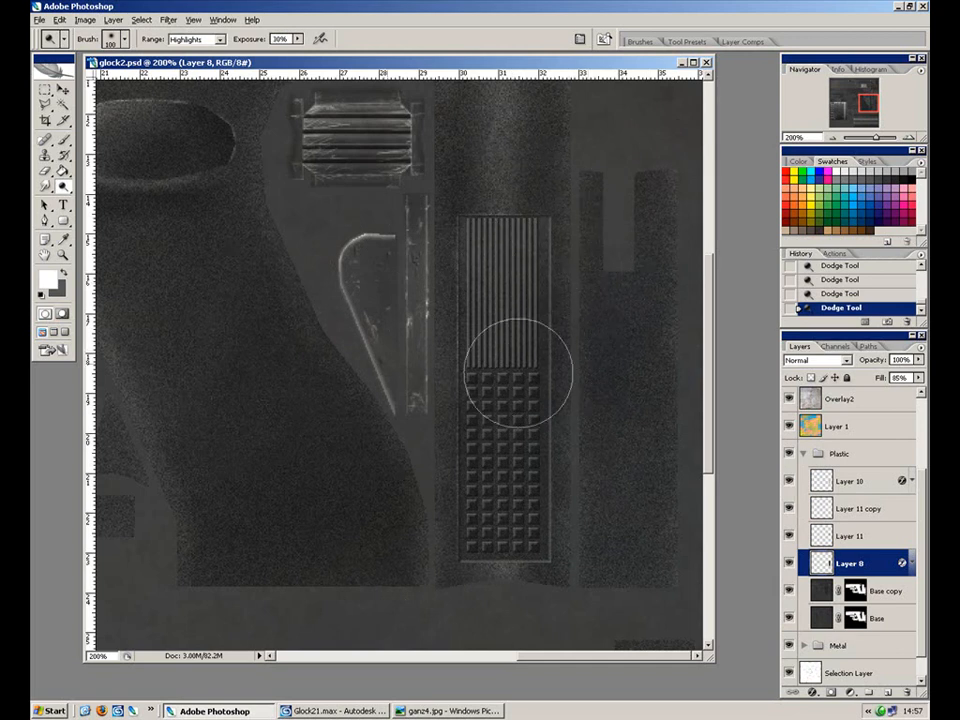
pyautogui.press('x')
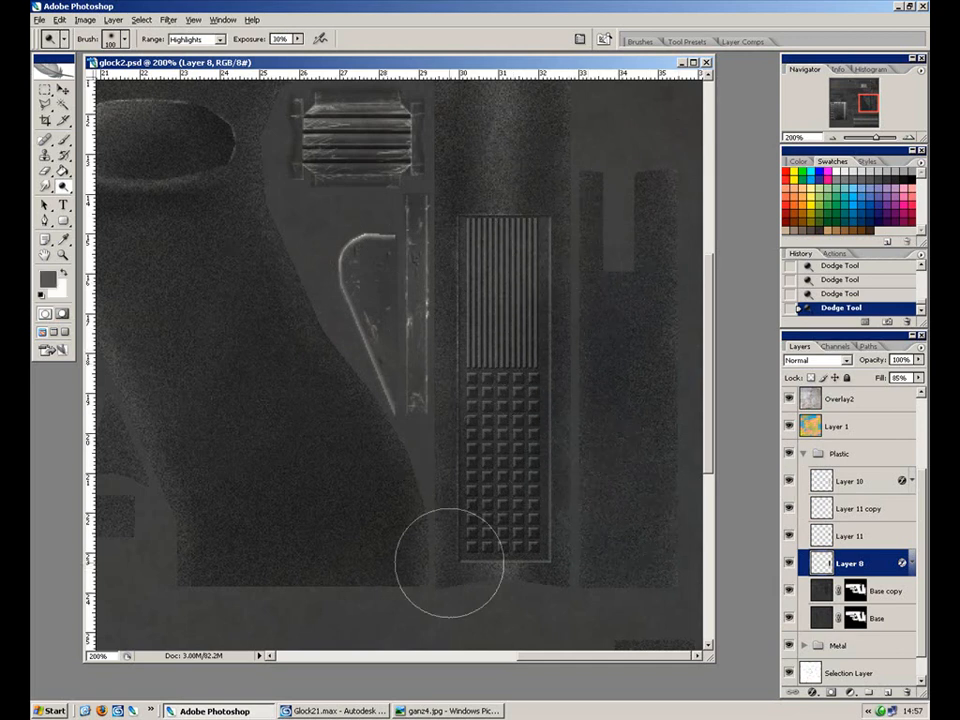
pyautogui.hotkey('ctrl', 'z')
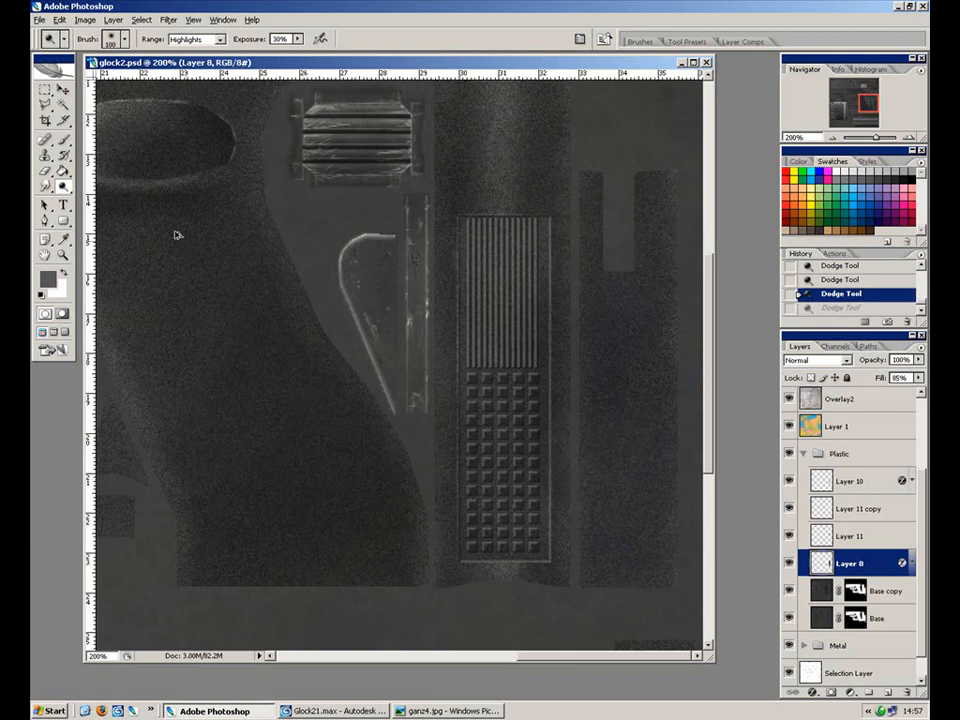
# Undo another dodge stroke and burn the midtones of the striped and block-patterned panel on Layer 8 at 10% exposure with a 90 px brush.
pyautogui.hotkey('ctrl', 'alt', 'z')
pyautogui.moveTo(63, 186); pyautogui.dragTo(107, 203)
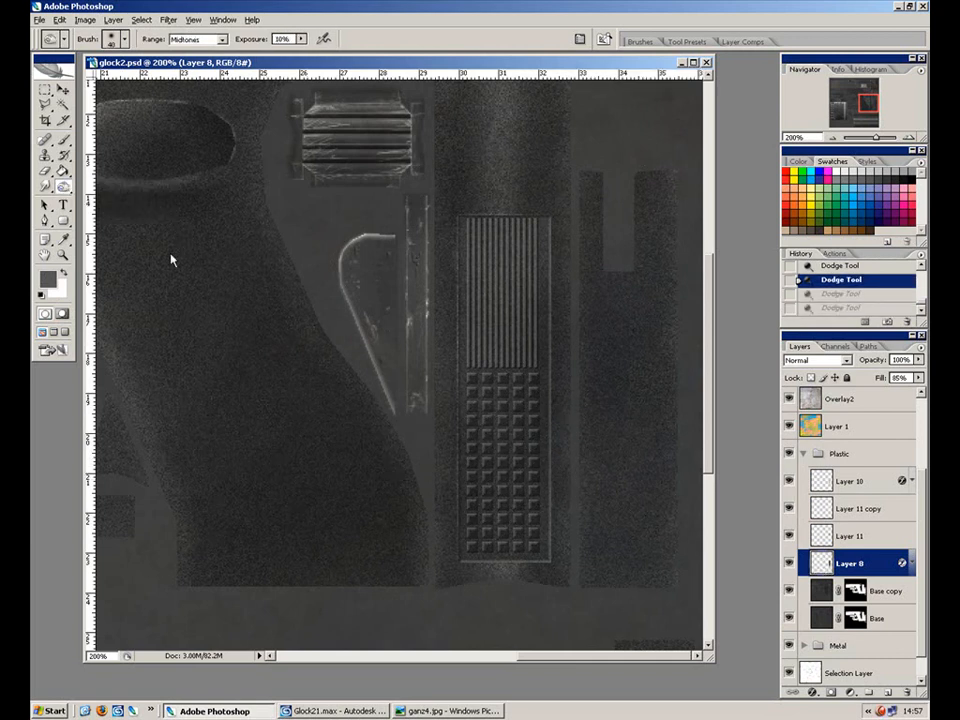
pyautogui.moveTo(647, 514)
pyautogui.mouseDown()
pyautogui.moveTo(616, 527)
pyautogui.moveTo(604, 554)
pyautogui.moveTo(639, 549)
pyautogui.moveTo(254, 518)
pyautogui.moveTo(619, 461)
pyautogui.moveTo(653, 391)
pyautogui.mouseUp()
pyautogui.hotkey('ctrl', '-')
pyautogui.hotkey('ctrl', '-')
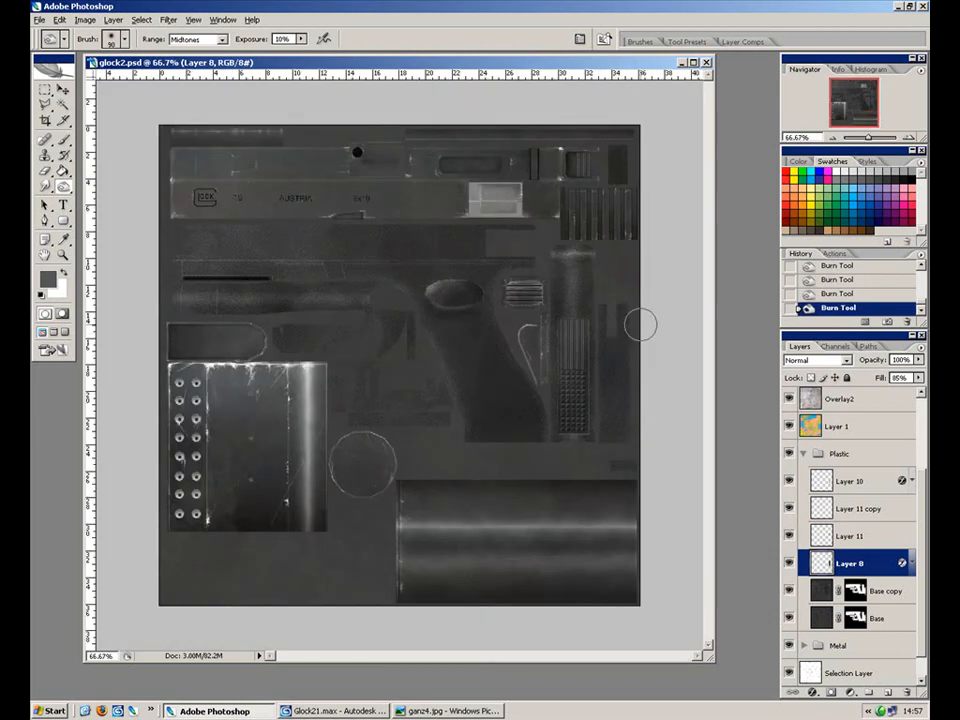
# Compare the texture with Layer 8, Layer 11, Layer 11 copy and Layer 10 hidden and shown again.
pyautogui.hotkey('ctrl', '+')
pyautogui.moveTo(301, 323); pyautogui.dragTo(419, 453)
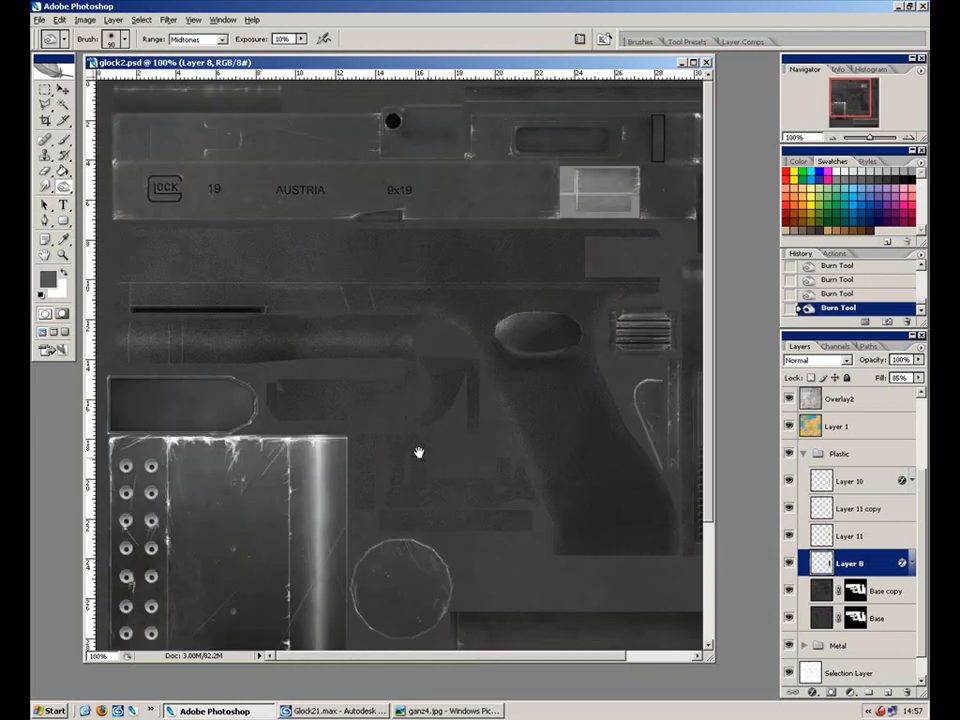
pyautogui.moveTo(371, 418); pyautogui.dragTo(355, 418)
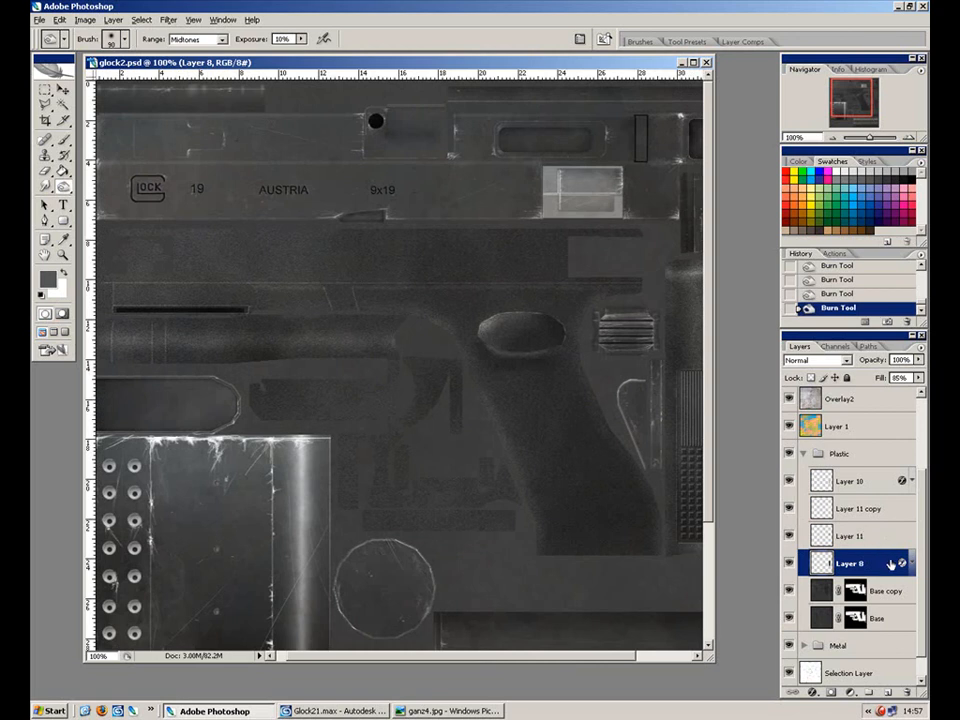
pyautogui.click(866, 483)
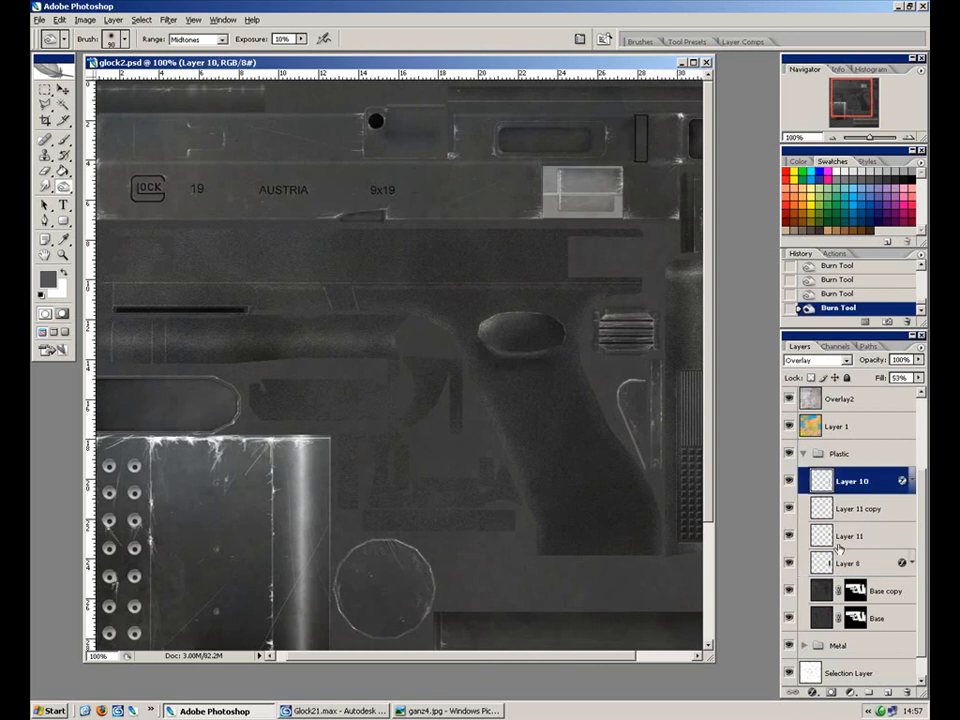
pyautogui.click(790, 566)
pyautogui.moveTo(666, 544); pyautogui.dragTo(568, 546)
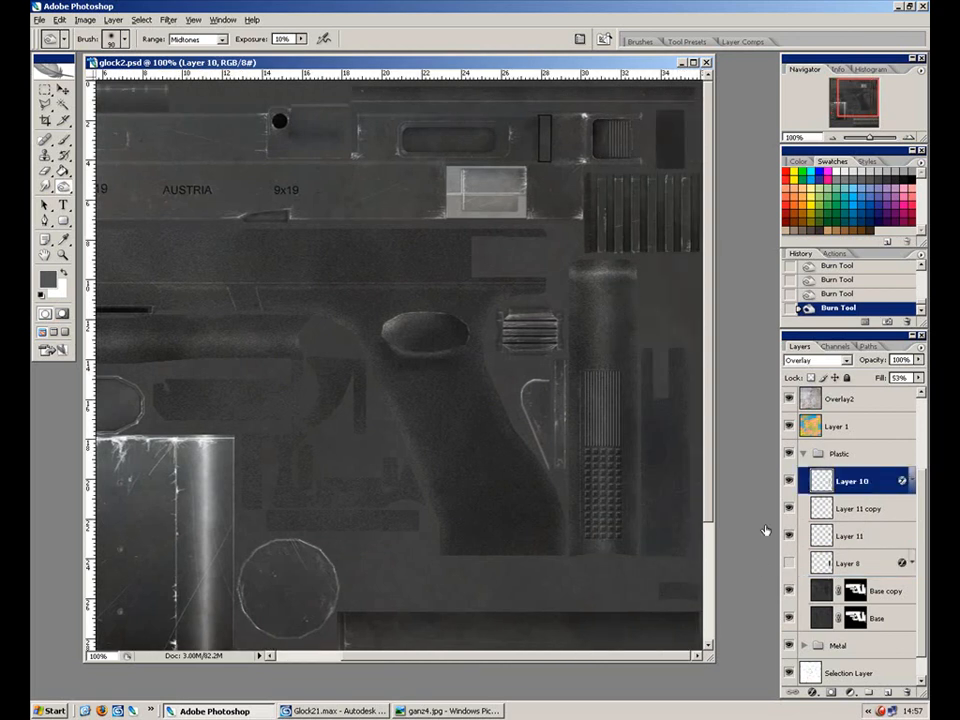
pyautogui.click(789, 538)
pyautogui.click(790, 509)
pyautogui.click(790, 483)
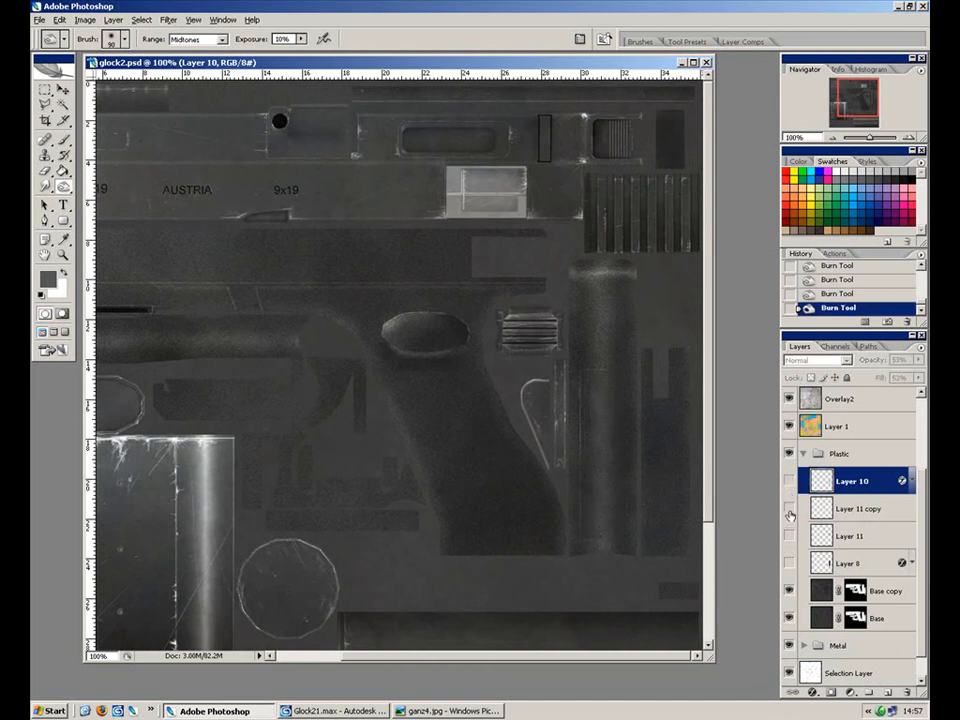
pyautogui.click(790, 483)
pyautogui.click(790, 509)
pyautogui.click(789, 538)
pyautogui.click(789, 564)
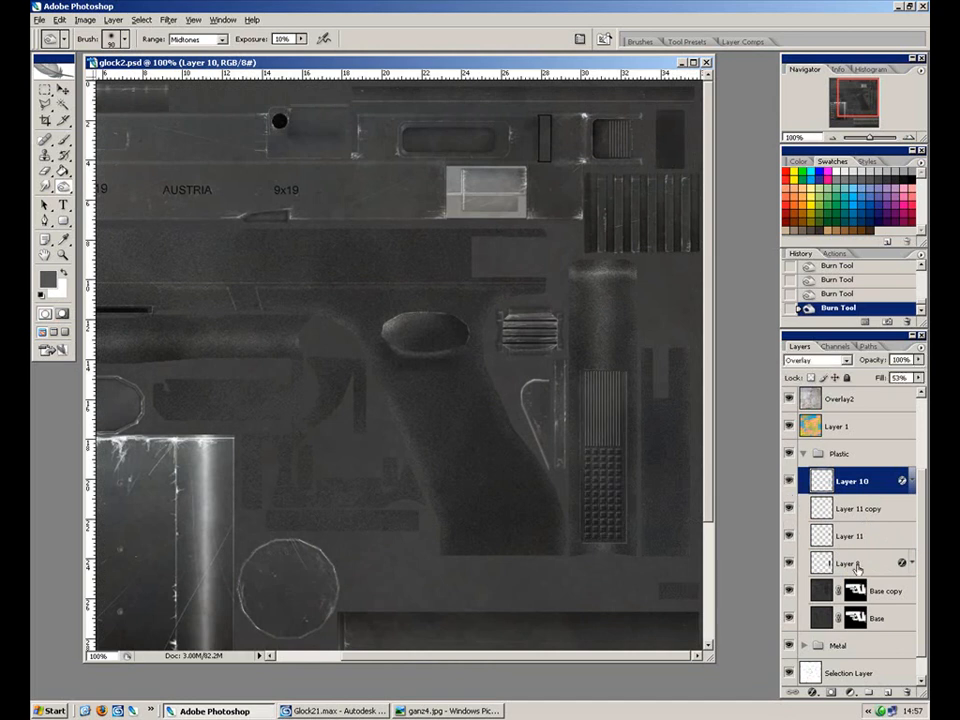
# Merge Layer 10, Layer 11 copy, Layer 11 and Layer 8, and rename the merged layer GripDetail.
pyautogui.keyDown('shift'); pyautogui.click(850, 564); pyautogui.keyUp('shift')
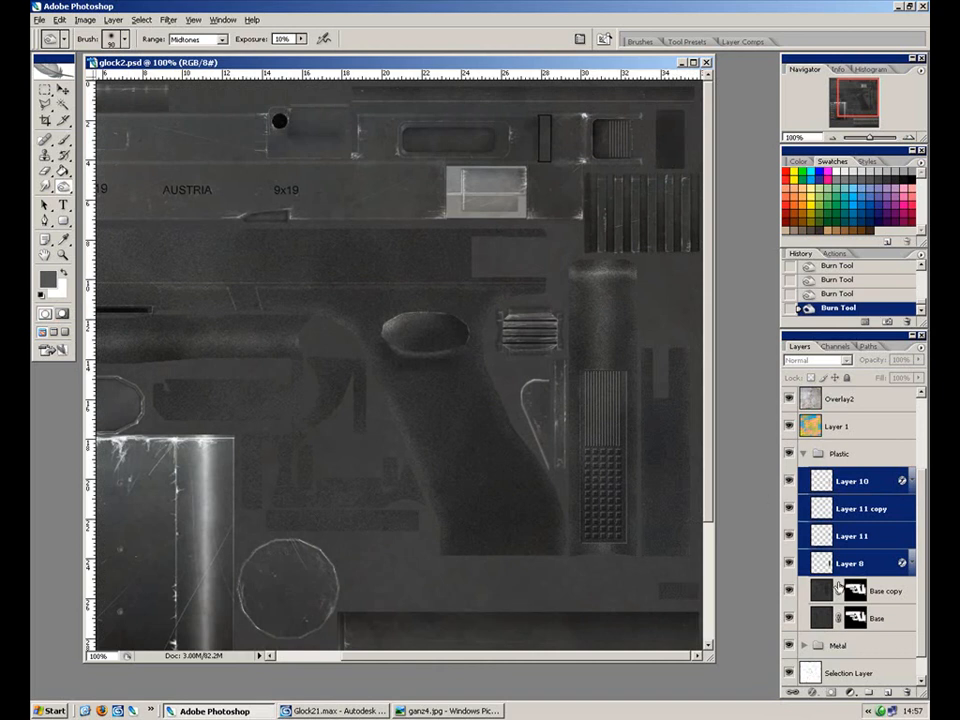
pyautogui.rightClick(856, 510)
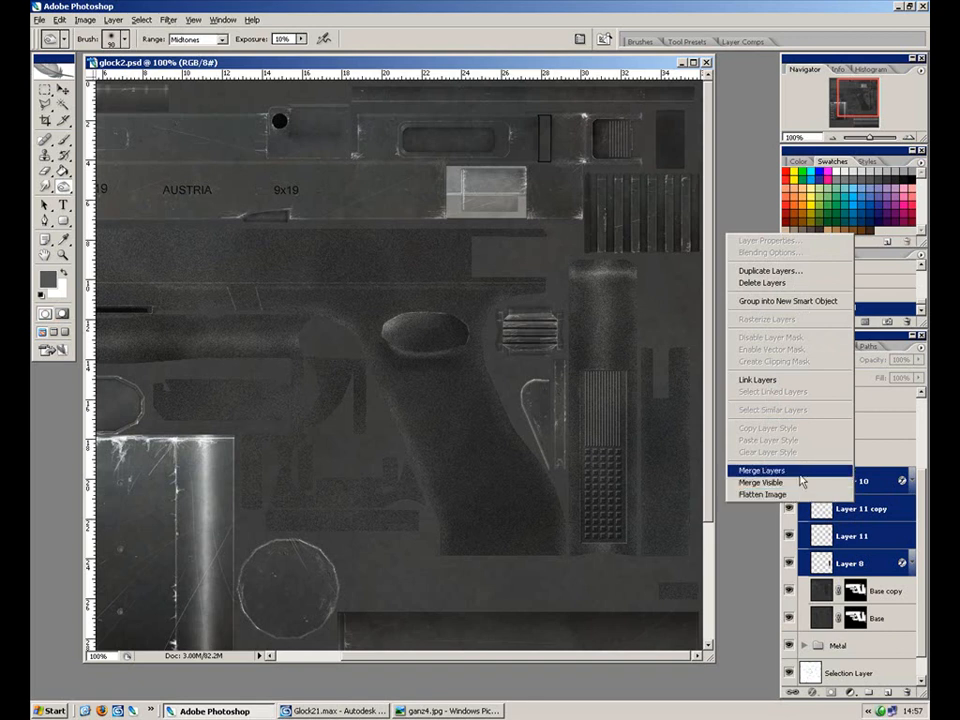
pyautogui.click(805, 472)
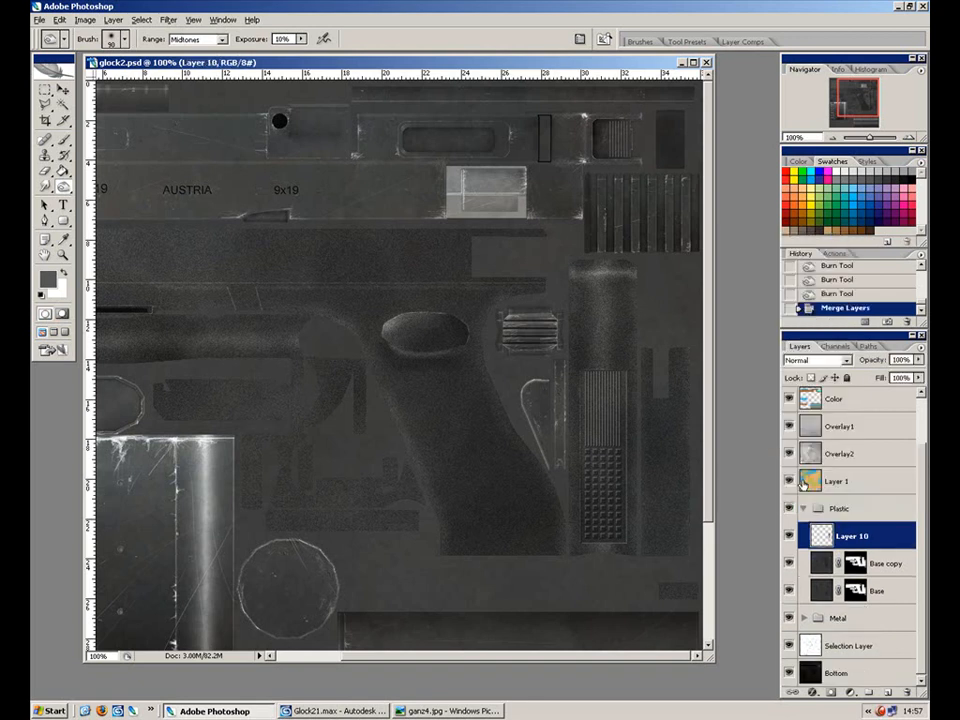
pyautogui.click(789, 536)
pyautogui.click(789, 536)
pyautogui.doubleClick(852, 536)
pyautogui.write('GripDetail')
pyautogui.press('Return')
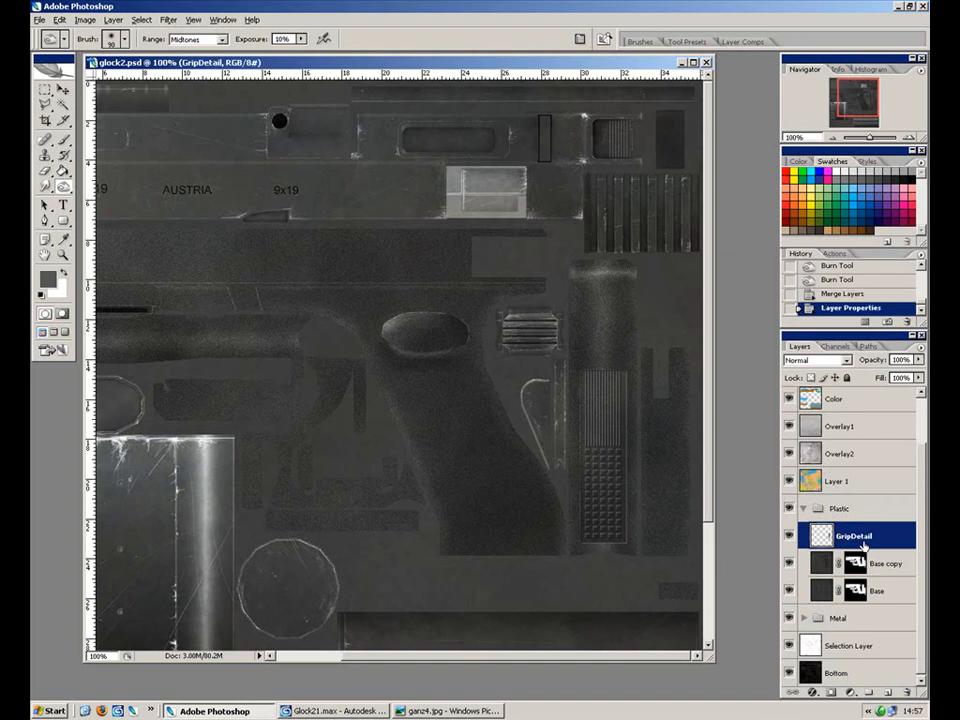
# Create a new layer group above GripDetail inside the Plastic group and add three blank layers to it.
pyautogui.click(870, 692)
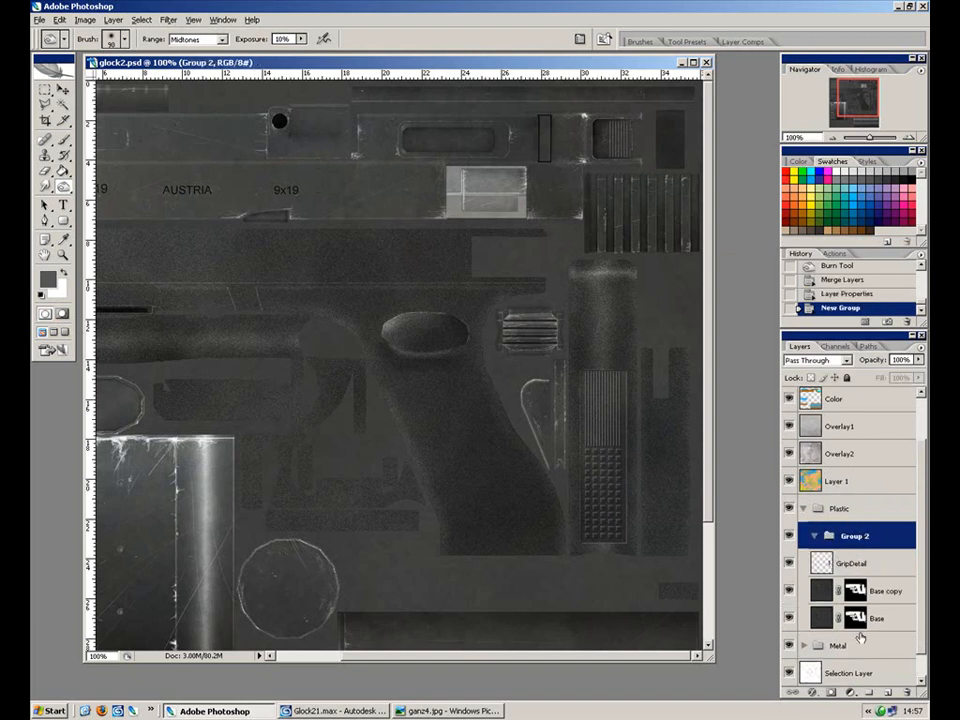
pyautogui.hotkey('ctrl', '-')
pyautogui.hotkey('ctrl', '+')
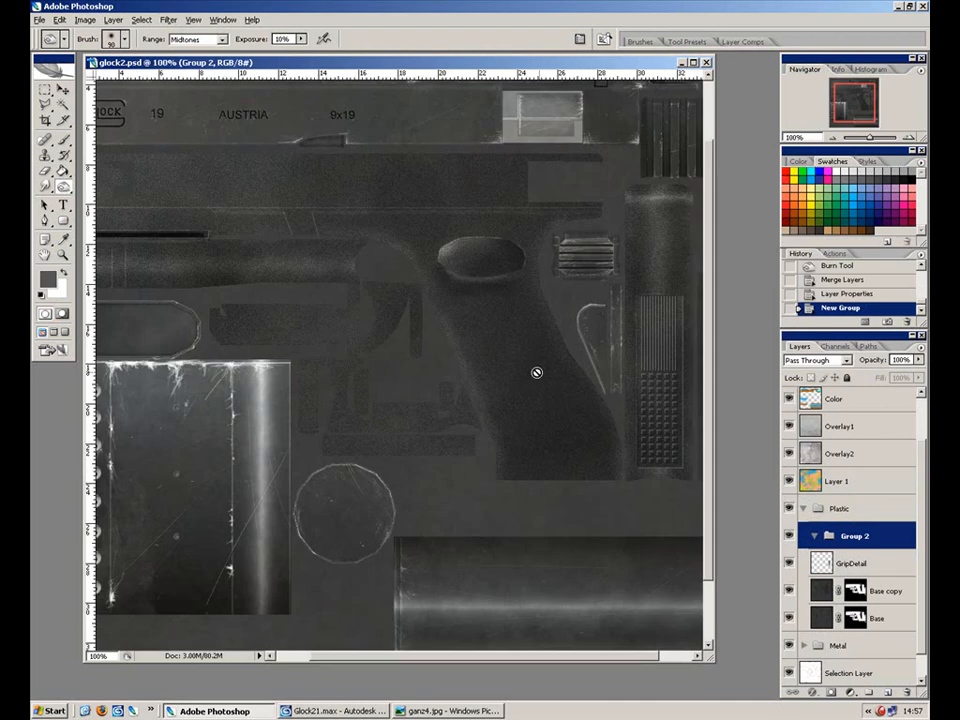
pyautogui.moveTo(526, 384); pyautogui.dragTo(391, 483)
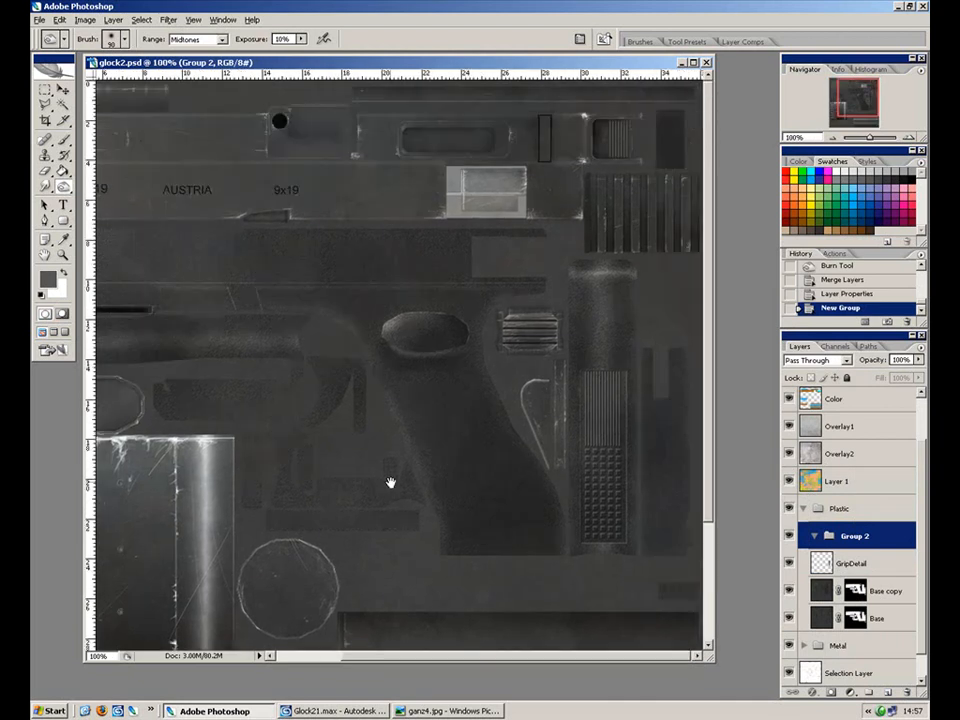
pyautogui.click(888, 692)
pyautogui.click(888, 692)
pyautogui.click(888, 692)
# Rename the three new layers, from the lowest up, as Specal, Scratch and Radnom.
pyautogui.doubleClick(864, 620)
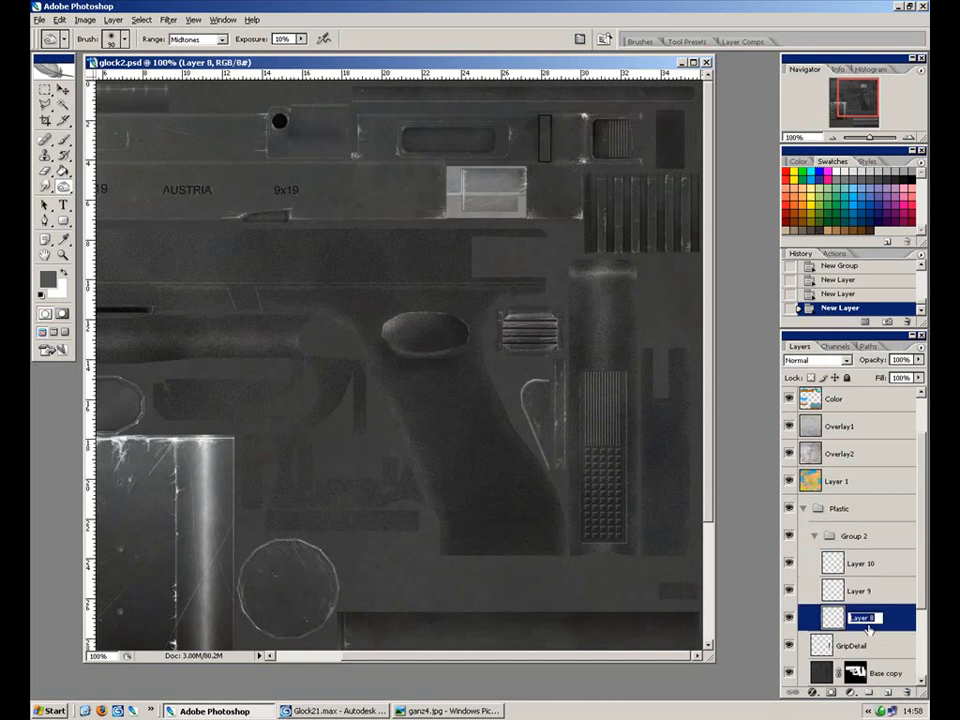
pyautogui.write('Specal')
pyautogui.press('Return')
pyautogui.doubleClick(858, 590)
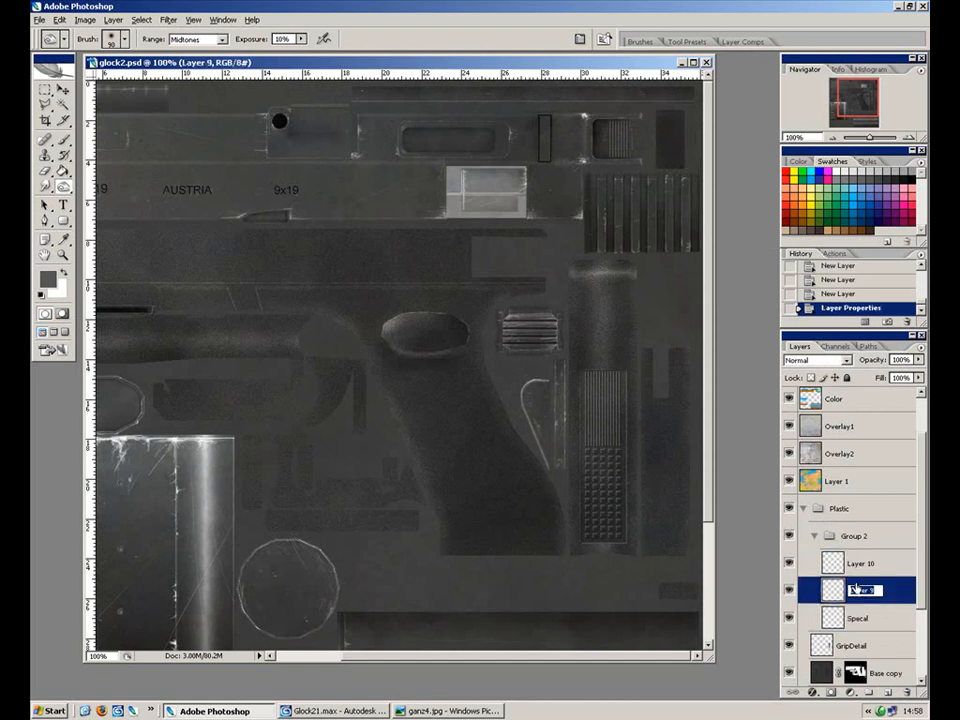
pyautogui.press('Return')
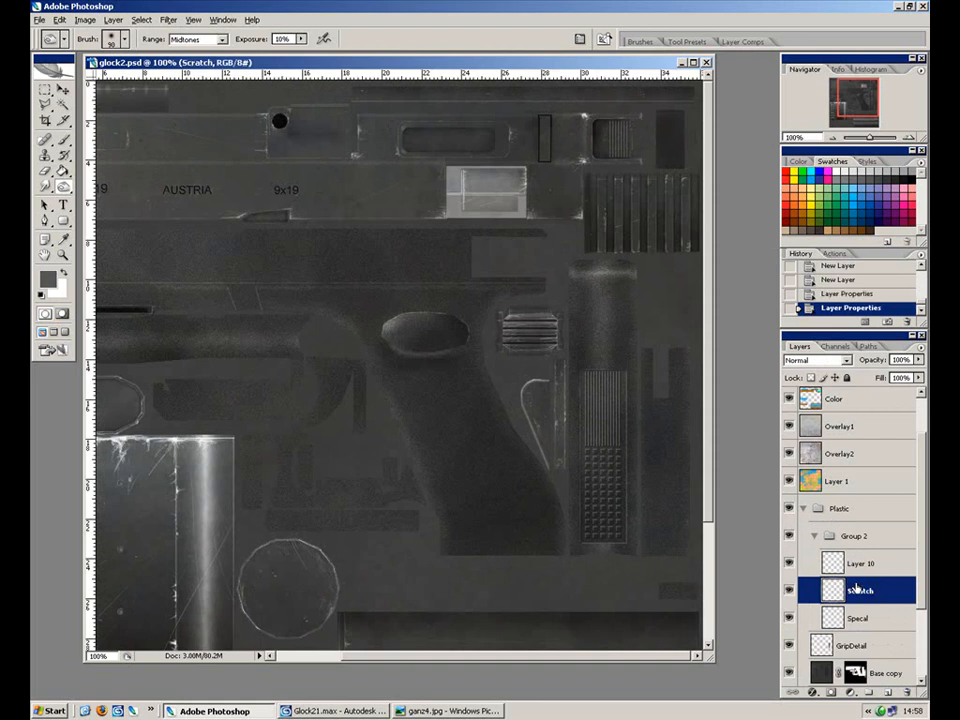
pyautogui.doubleClick(862, 563)
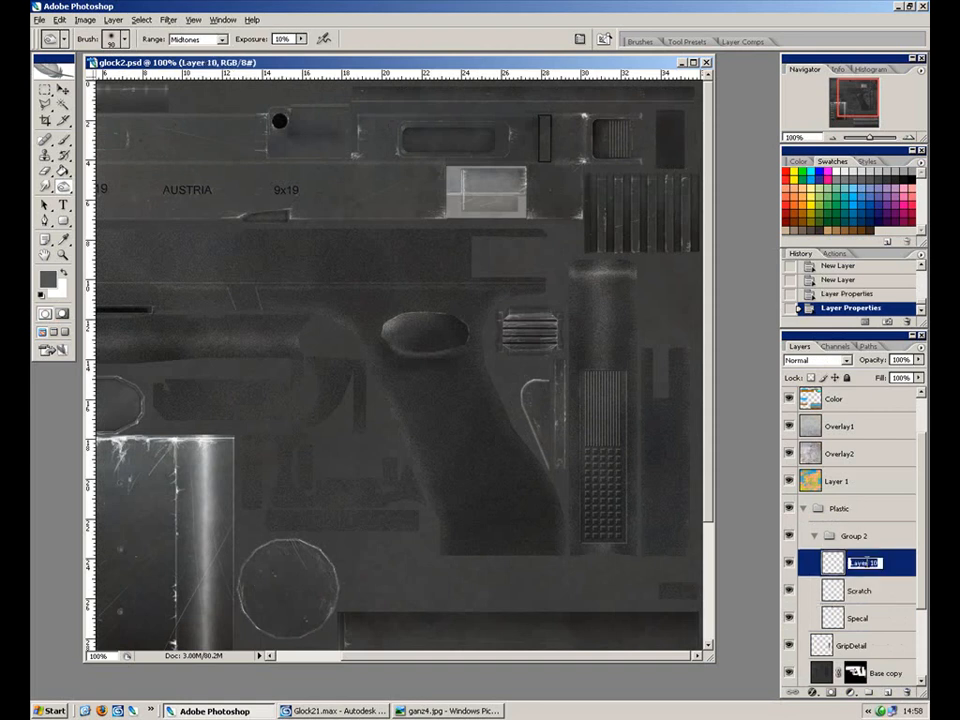
pyautogui.write('Dir')
pyautogui.write('nom')
pyautogui.press('Return')
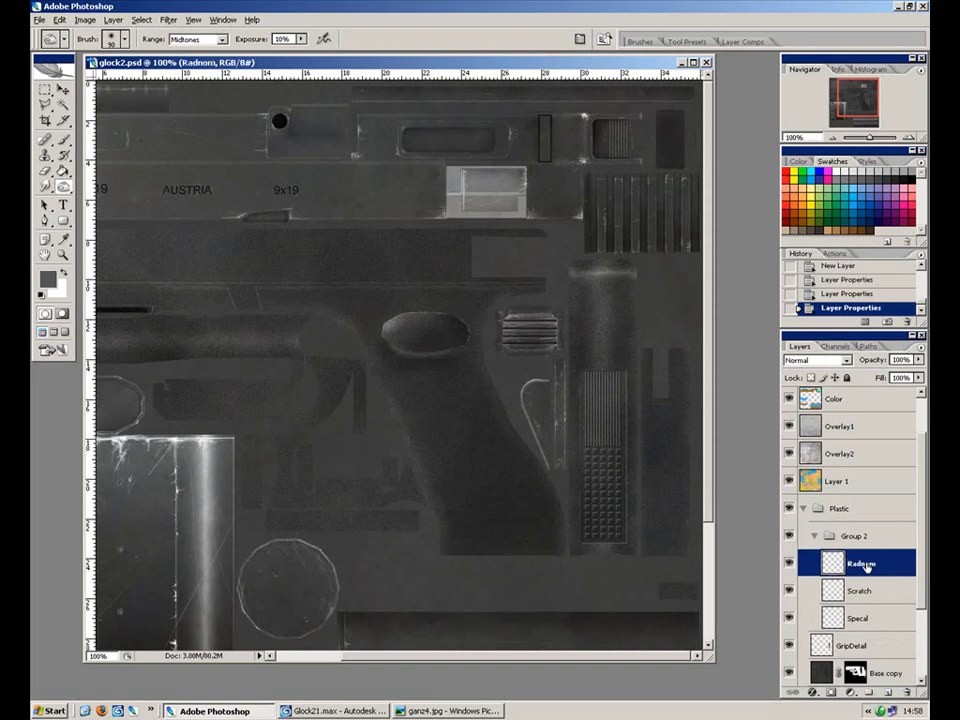
# Add a fourth layer above Radnom in the new group and name it Damage.
pyautogui.click(887, 692)
pyautogui.doubleClick(862, 564)
pyautogui.write('Damage')
pyautogui.press('Return')
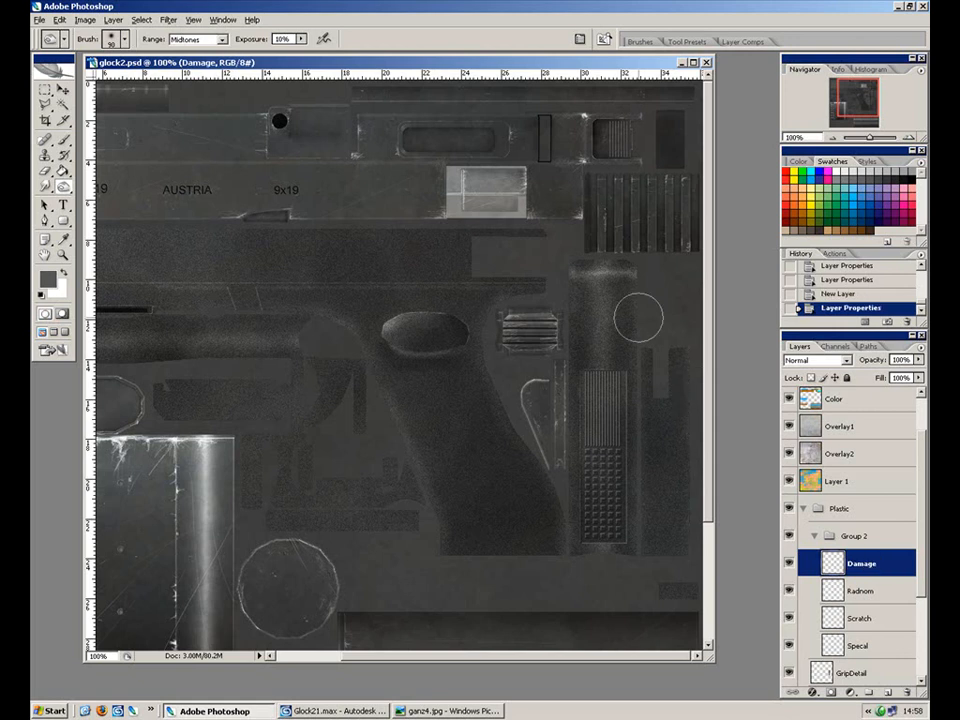
# Show the Guide layer's wireframe over the grip and check the pistol grip in the ganz4.jpg reference photo.
pyautogui.click(45, 88)
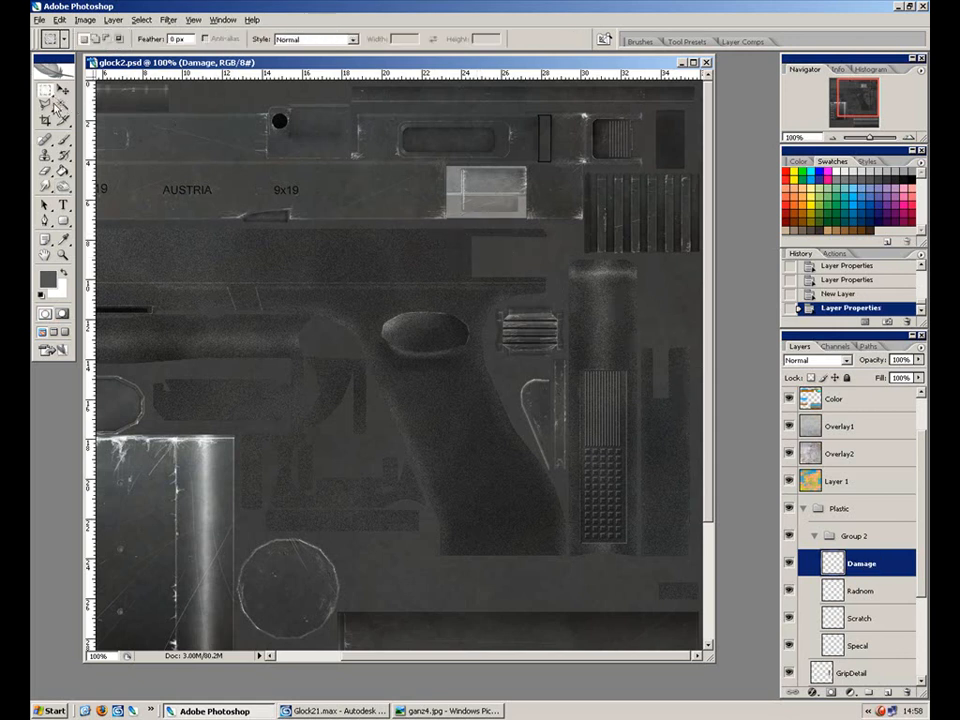
pyautogui.hotkey('ctrl', '=')
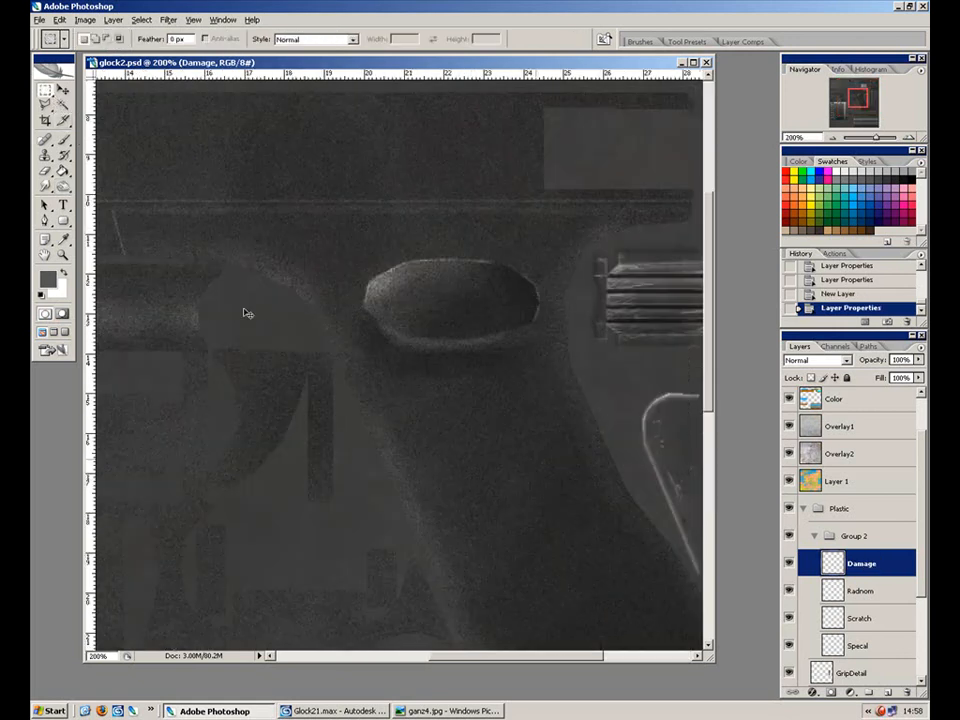
pyautogui.click(46, 105)
pyautogui.moveTo(572, 514)
pyautogui.mouseDown()
pyautogui.moveTo(416, 328)
pyautogui.moveTo(457, 380)
pyautogui.mouseUp()
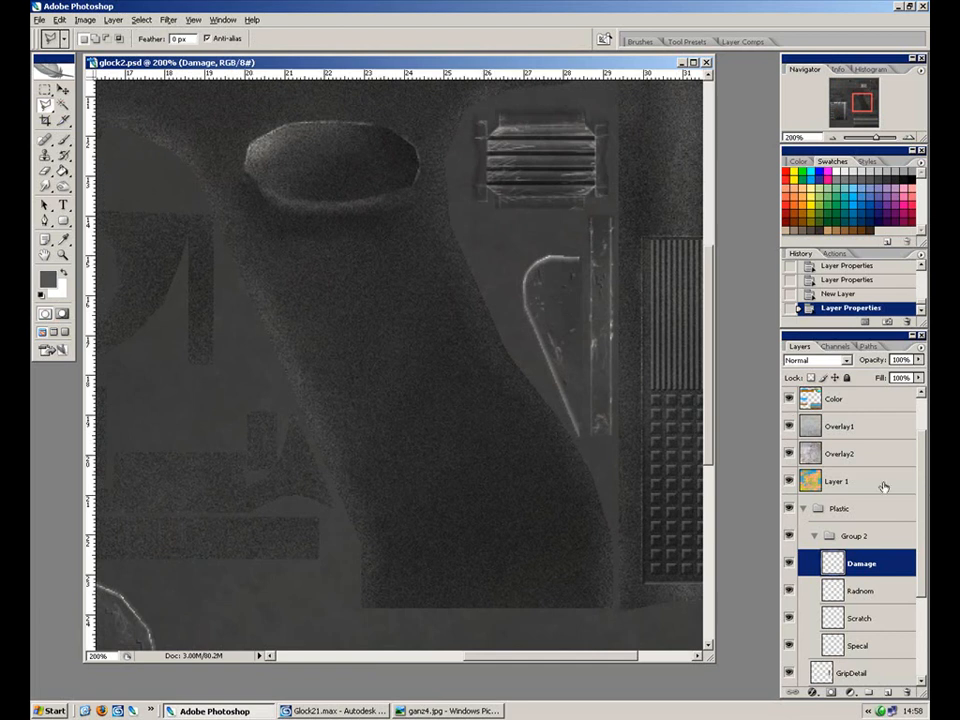
pyautogui.moveTo(922, 490); pyautogui.dragTo(921, 441)
pyautogui.click(790, 401)
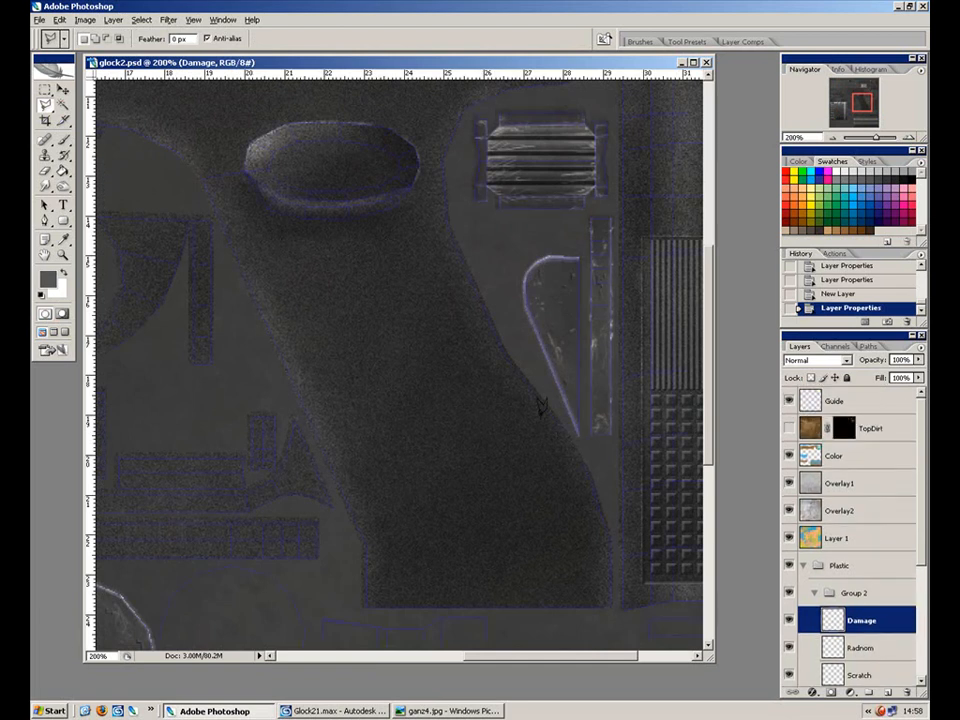
pyautogui.click(424, 711)
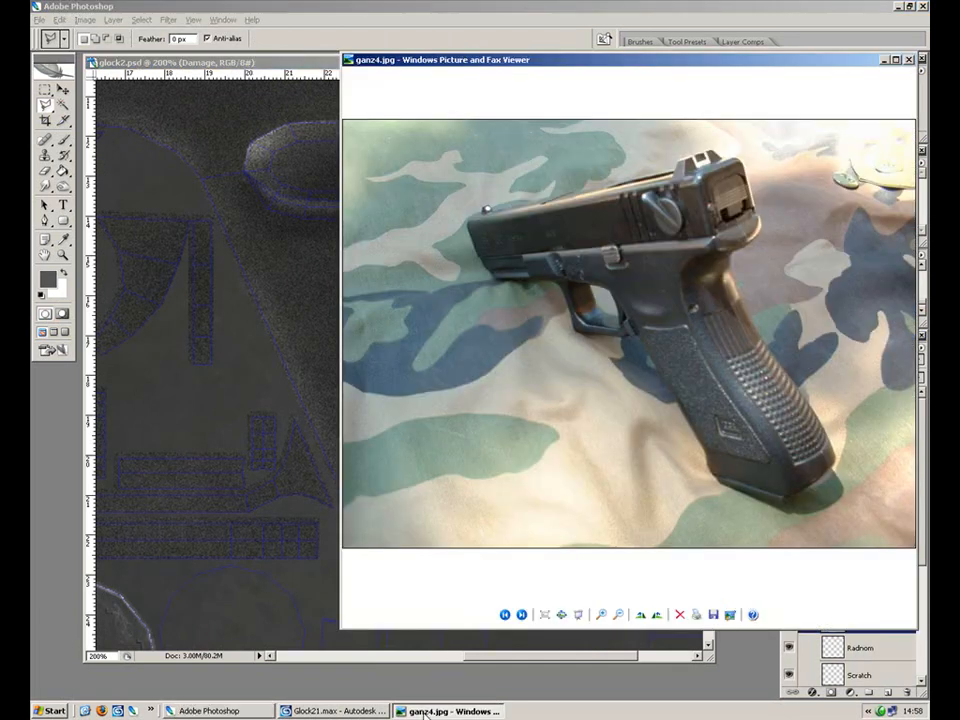
pyautogui.click(424, 711)
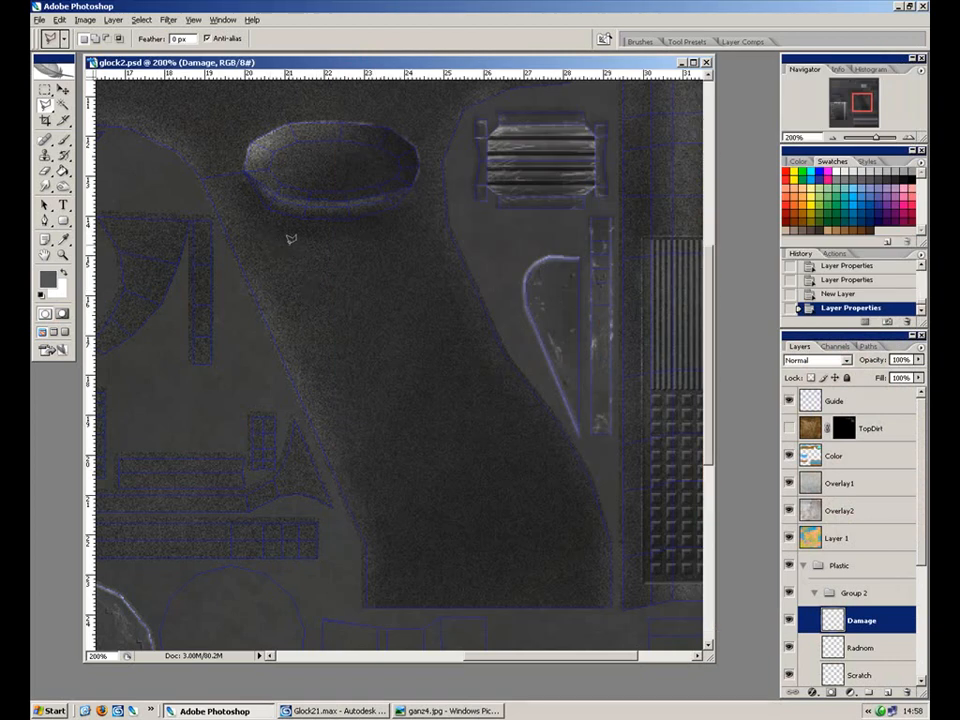
# Switch to the Brush tool, set the foreground color to black (000000) and enter Quick Mask mode.
pyautogui.click(43, 93)
pyautogui.click(63, 141)
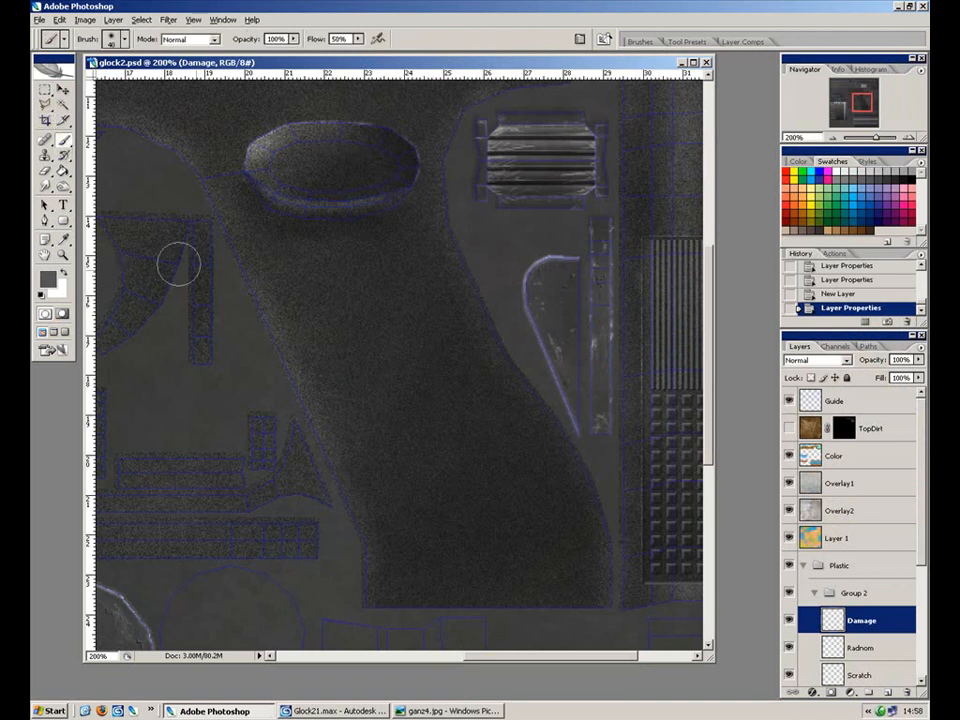
pyautogui.click(47, 278)
pyautogui.moveTo(307, 294); pyautogui.dragTo(246, 418)
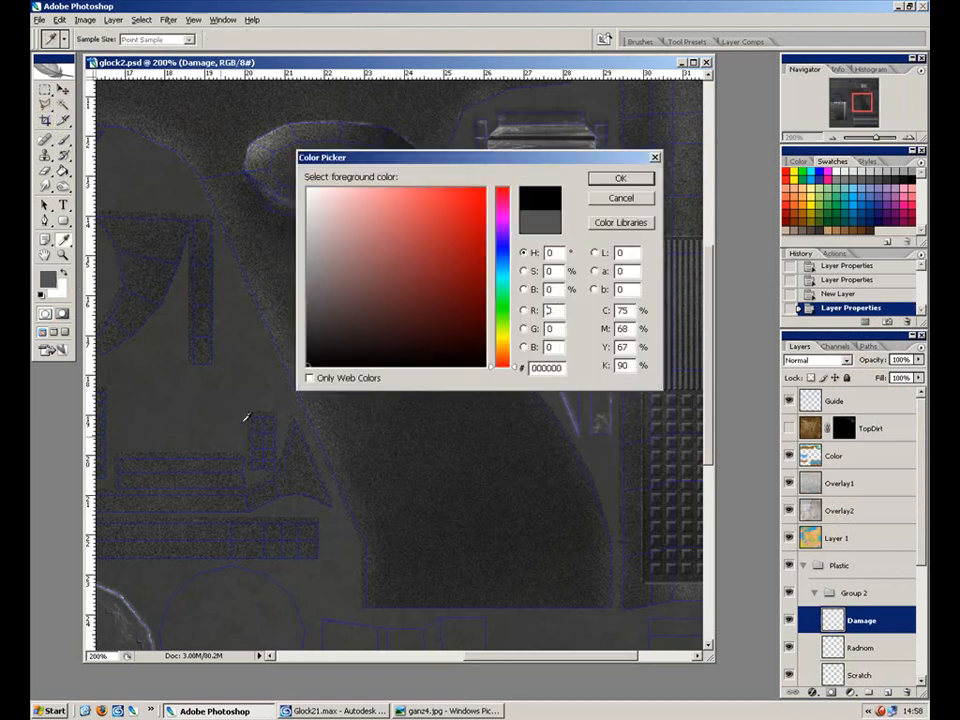
pyautogui.click(620, 179)
pyautogui.press('q')
pyautogui.press('x')
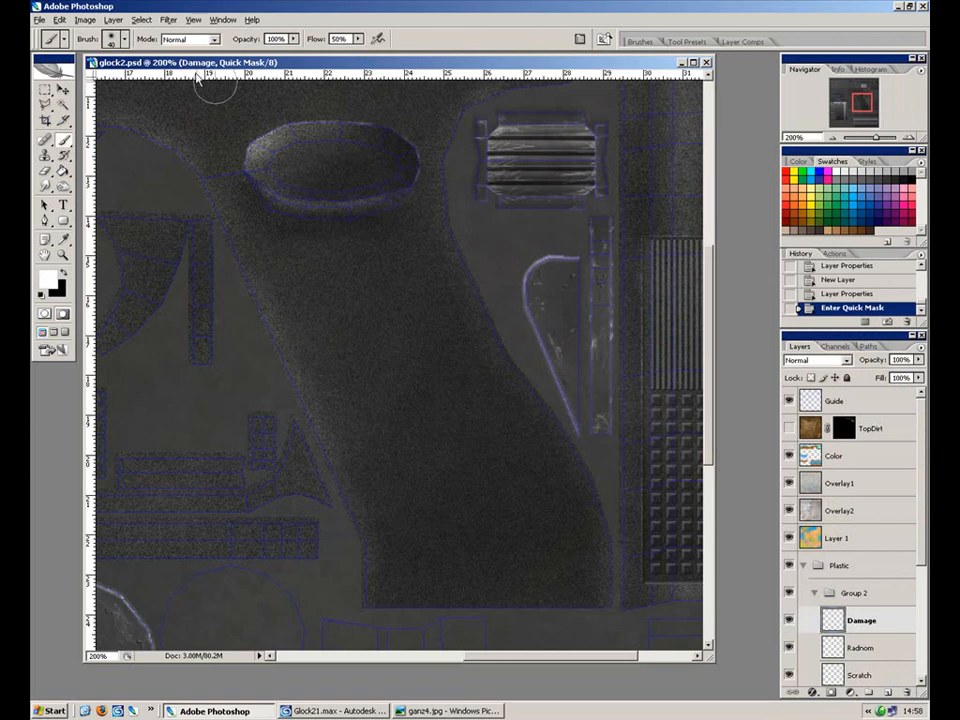
# Choose a 19 px brush, try painting a black mask patch on the upper grip, and undo it.
pyautogui.click(125, 40)
pyautogui.doubleClick(118, 247)
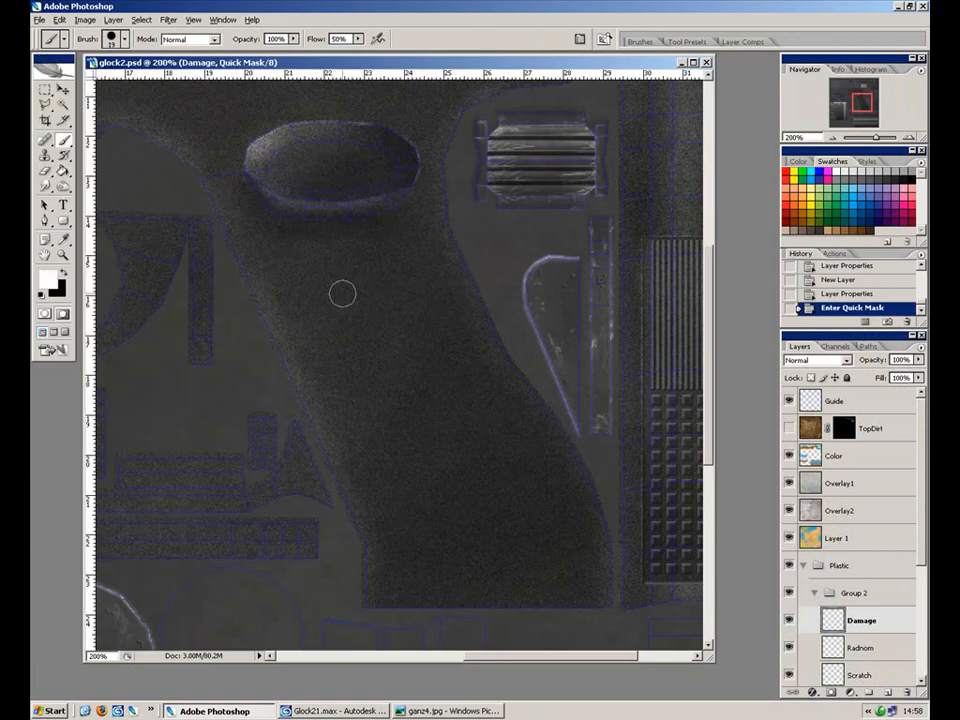
pyautogui.click(398, 274)
pyautogui.press('x')
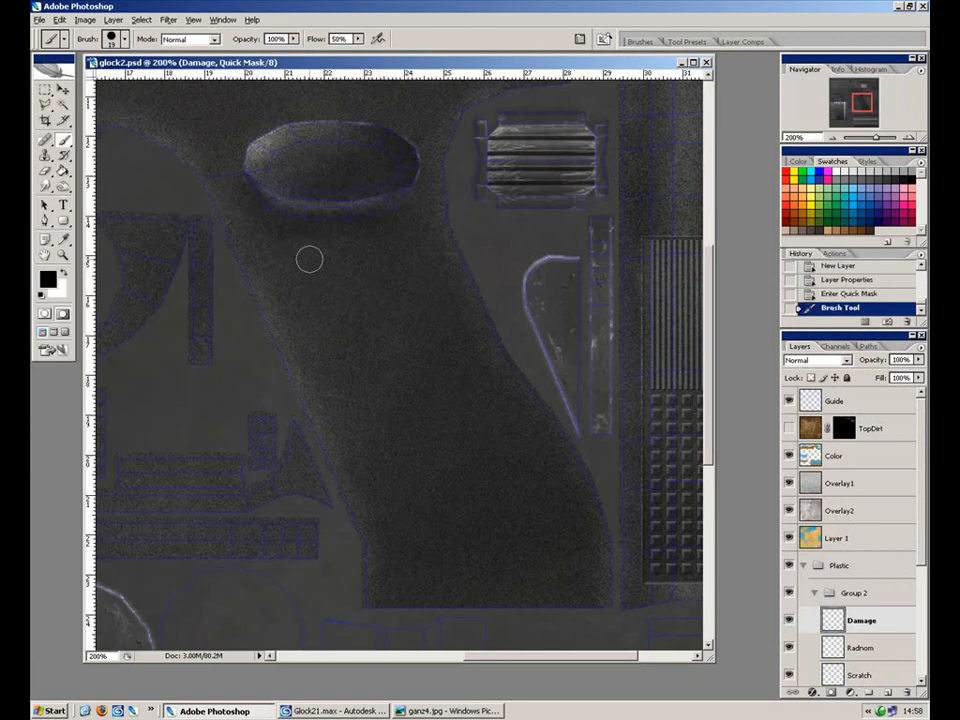
pyautogui.moveTo(298, 268)
pyautogui.mouseDown()
pyautogui.moveTo(330, 262)
pyautogui.moveTo(322, 285)
pyautogui.mouseUp()
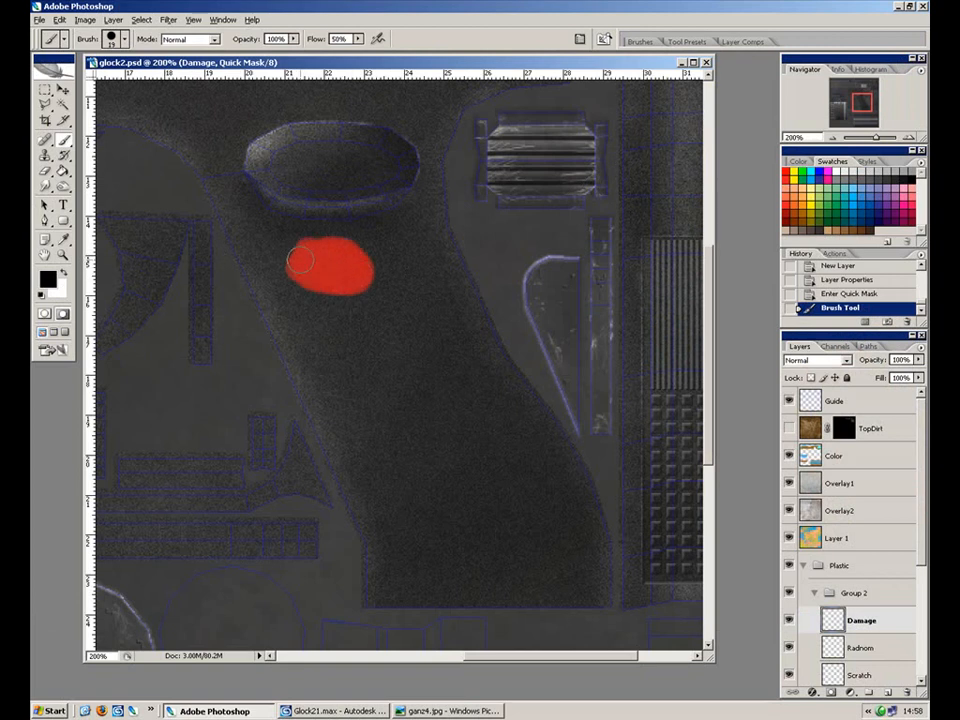
pyautogui.hotkey('ctrl', 'z')
# Set the brush flow to 100%, try painting a mask patch on the upper grip, and undo it.
pyautogui.click(357, 39)
pyautogui.click(300, 46)
pyautogui.moveTo(326, 282); pyautogui.dragTo(365, 289)
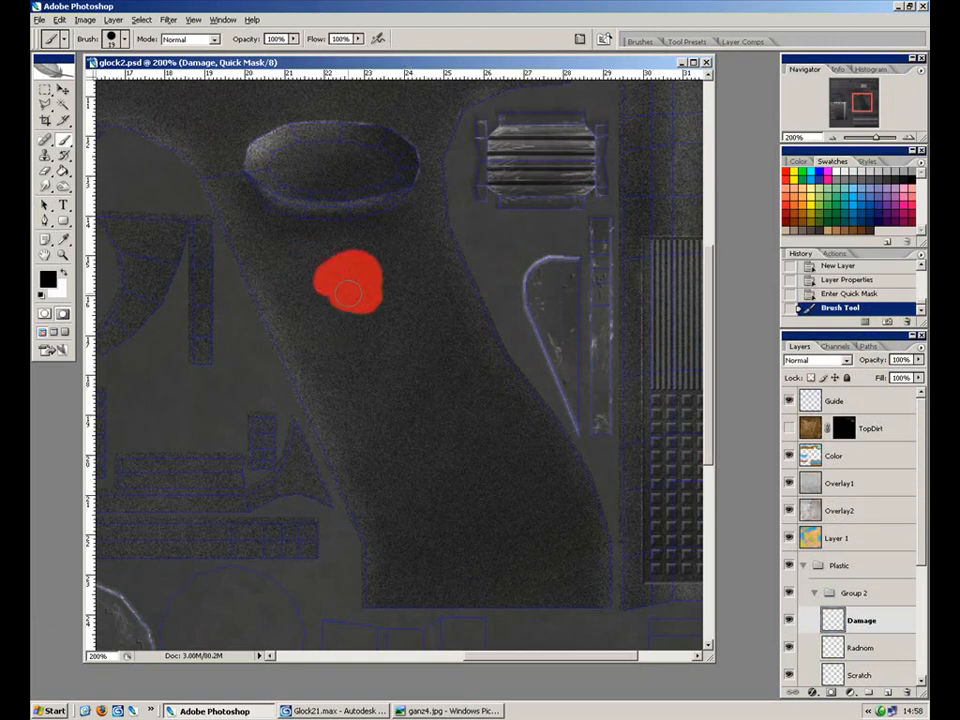
pyautogui.hotkey('ctrl', 'z')
# Outline the grip's textured area with connected straight mask strokes down its left side, along the base and up the lower right side.
pyautogui.click(276, 254)
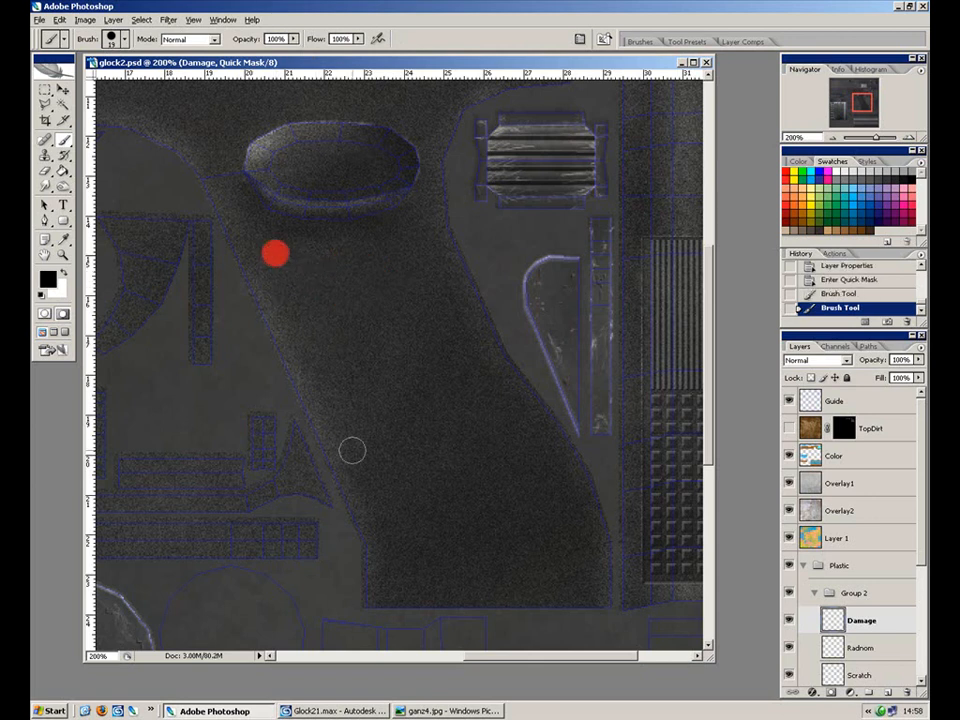
pyautogui.keyDown('shift'); pyautogui.click(403, 514); pyautogui.keyUp('shift')
pyautogui.keyDown('shift'); pyautogui.click(395, 579); pyautogui.keyUp('shift')
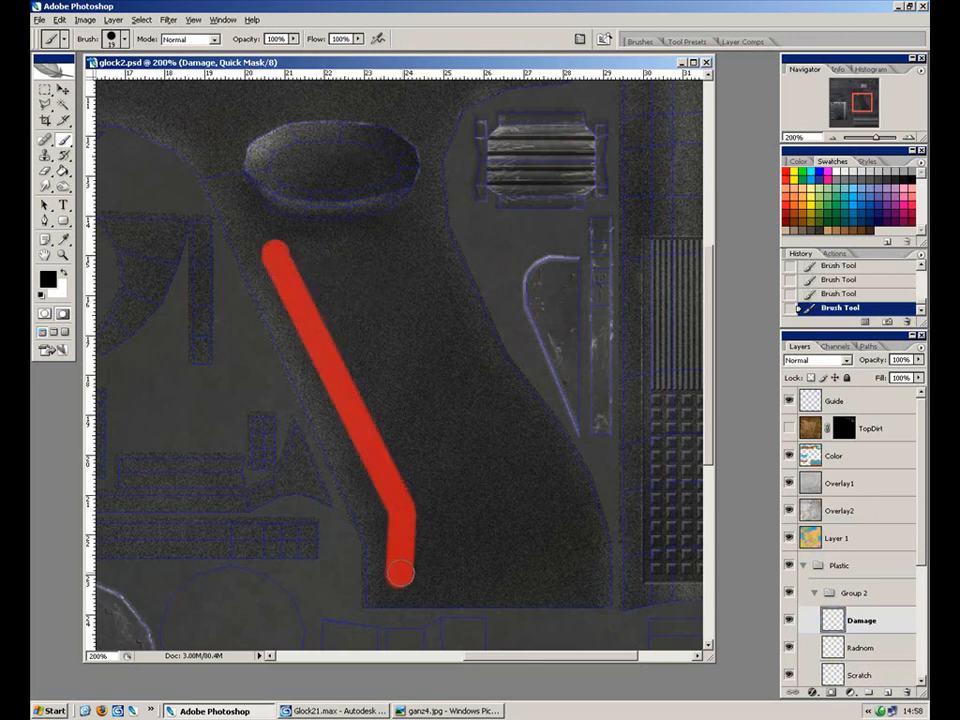
pyautogui.keyDown('shift'); pyautogui.click(579, 582); pyautogui.keyUp('shift')
pyautogui.keyDown('shift'); pyautogui.click(561, 484); pyautogui.keyUp('shift')
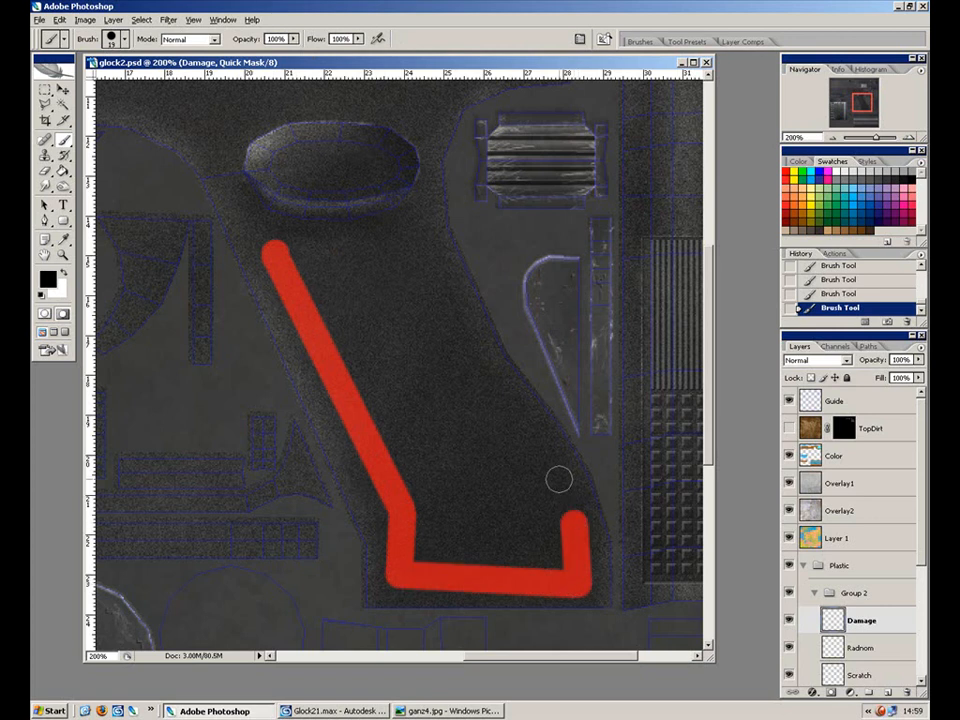
pyautogui.hotkey('ctrl', 'z')
pyautogui.keyDown('shift'); pyautogui.click(521, 425); pyautogui.keyUp('shift')
pyautogui.hotkey('ctrl', 'z')
pyautogui.keyDown('shift'); pyautogui.click(466, 364); pyautogui.keyUp('shift')
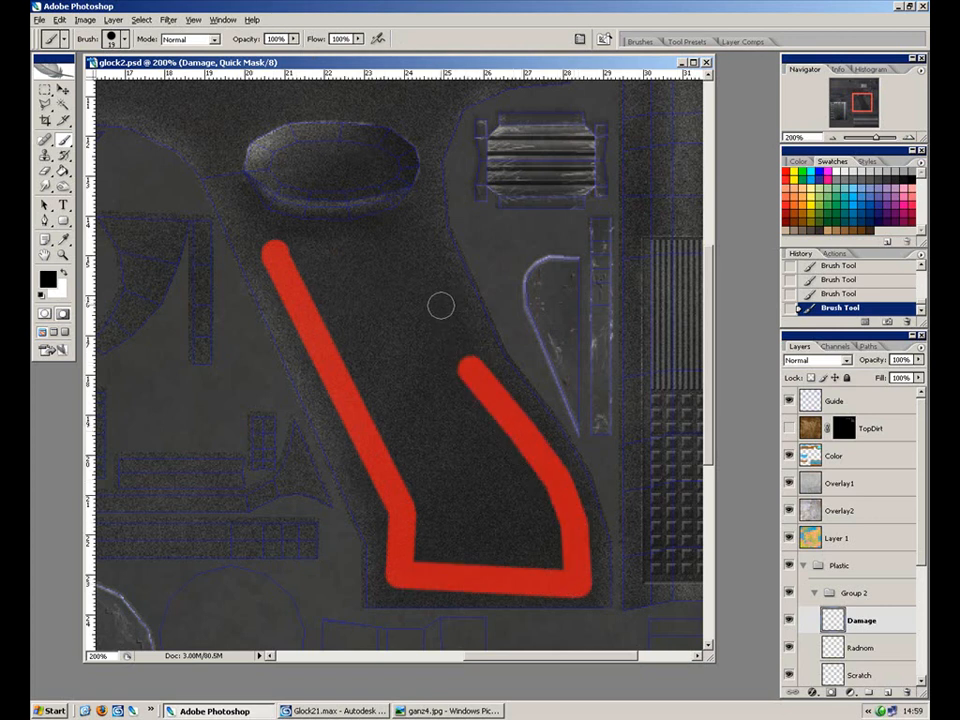
# Close the mask outline along the grip's upper right and top edges and fill the enclosed area with mask.
pyautogui.keyDown('shift'); pyautogui.click(441, 303); pyautogui.keyUp('shift')
pyautogui.keyDown('shift'); pyautogui.click(412, 241); pyautogui.keyUp('shift')
pyautogui.keyDown('shift'); pyautogui.click(383, 248); pyautogui.keyUp('shift')
pyautogui.keyDown('shift'); pyautogui.click(356, 256); pyautogui.keyUp('shift')
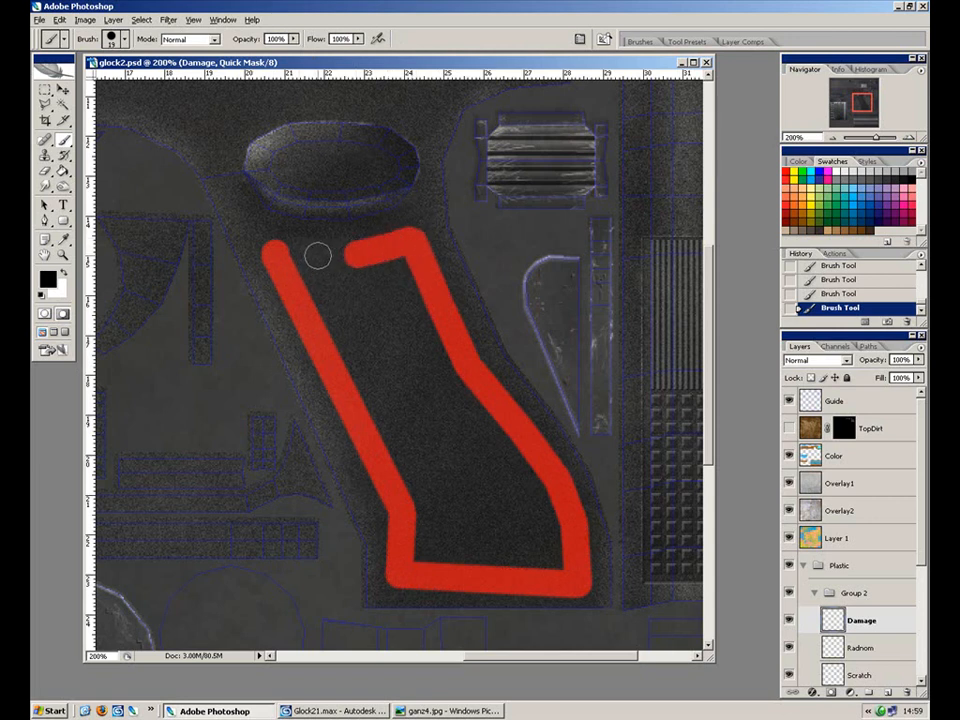
pyautogui.keyDown('shift'); pyautogui.click(318, 253); pyautogui.keyUp('shift')
pyautogui.keyDown('shift'); pyautogui.click(277, 257); pyautogui.keyUp('shift')
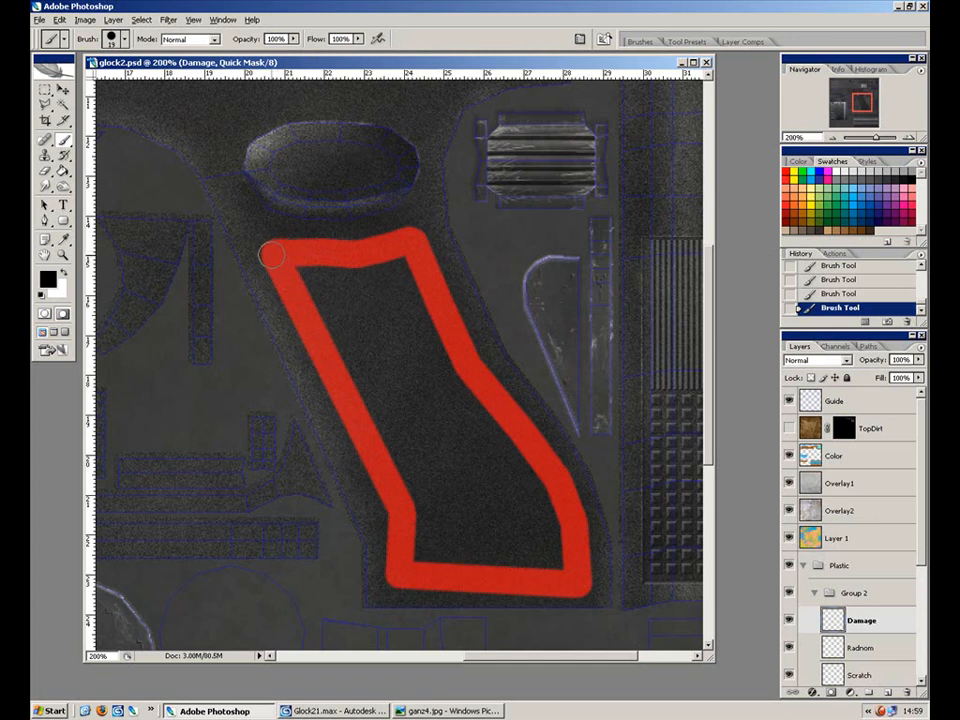
pyautogui.moveTo(313, 287)
pyautogui.mouseDown()
pyautogui.moveTo(344, 314)
pyautogui.moveTo(383, 274)
pyautogui.moveTo(433, 358)
pyautogui.moveTo(360, 323)
pyautogui.moveTo(373, 299)
pyautogui.moveTo(361, 378)
pyautogui.moveTo(398, 436)
pyautogui.moveTo(403, 430)
pyautogui.moveTo(419, 543)
pyautogui.moveTo(532, 570)
pyautogui.moveTo(570, 565)
pyautogui.moveTo(550, 521)
pyautogui.moveTo(538, 536)
pyautogui.moveTo(506, 507)
pyautogui.moveTo(489, 515)
pyautogui.moveTo(438, 506)
pyautogui.moveTo(445, 537)
pyautogui.moveTo(399, 314)
pyautogui.moveTo(407, 417)
pyautogui.moveTo(399, 437)
pyautogui.moveTo(404, 424)
pyautogui.moveTo(429, 456)
pyautogui.moveTo(419, 346)
pyautogui.moveTo(461, 427)
pyautogui.moveTo(520, 460)
pyautogui.moveTo(502, 425)
pyautogui.moveTo(501, 523)
pyautogui.mouseUp()
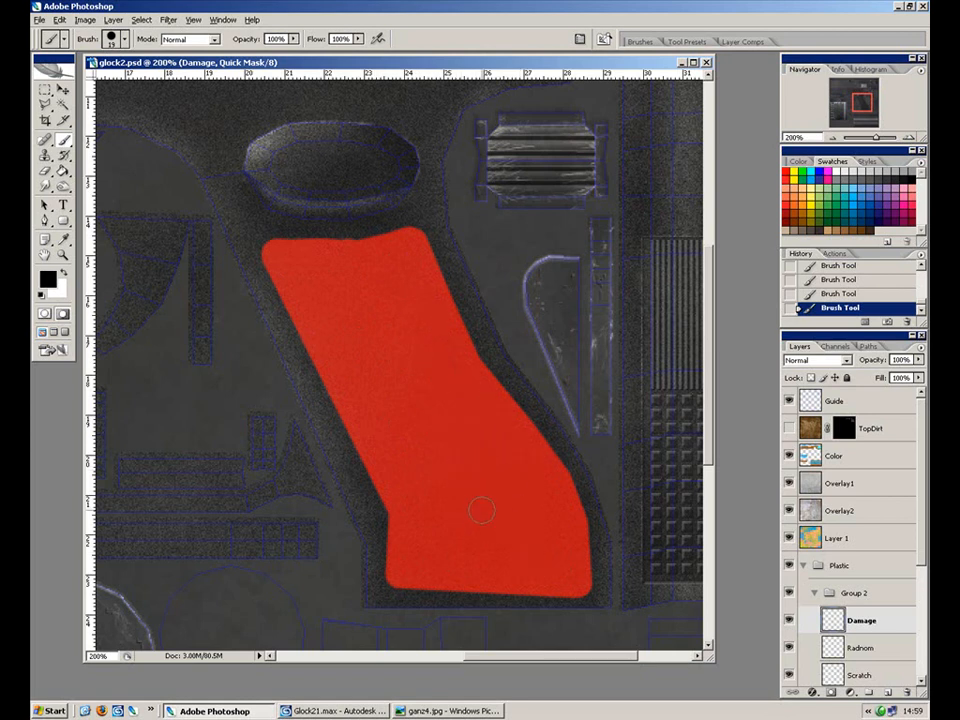
# Refine the grip mask's corners and edges, trimming with white and adding with black for smooth curves.
pyautogui.press('x')
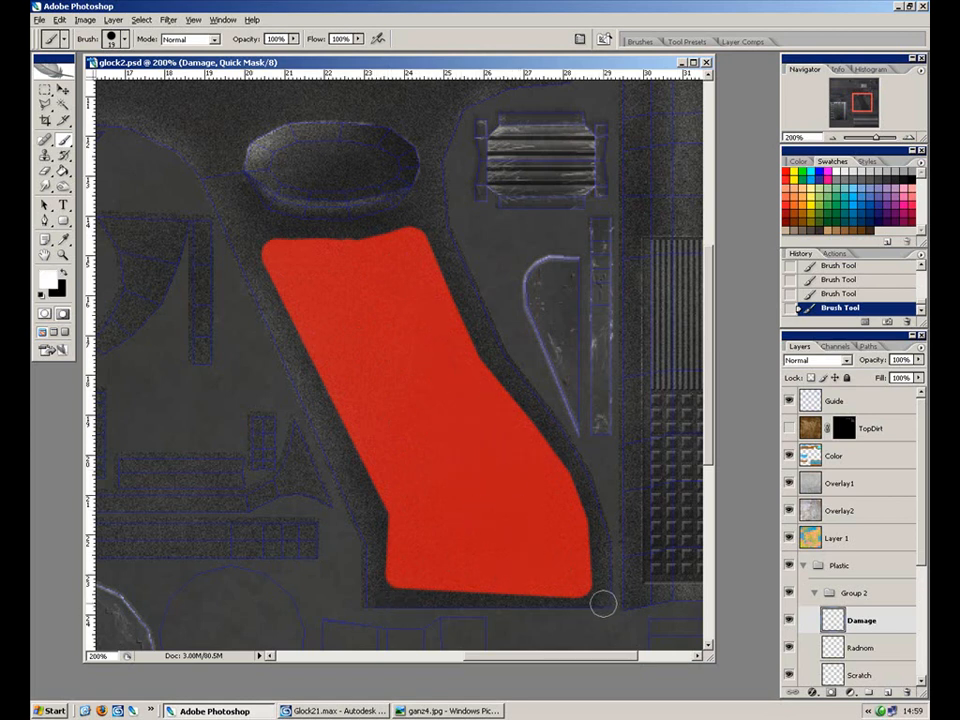
pyautogui.moveTo(602, 603); pyautogui.dragTo(579, 611)
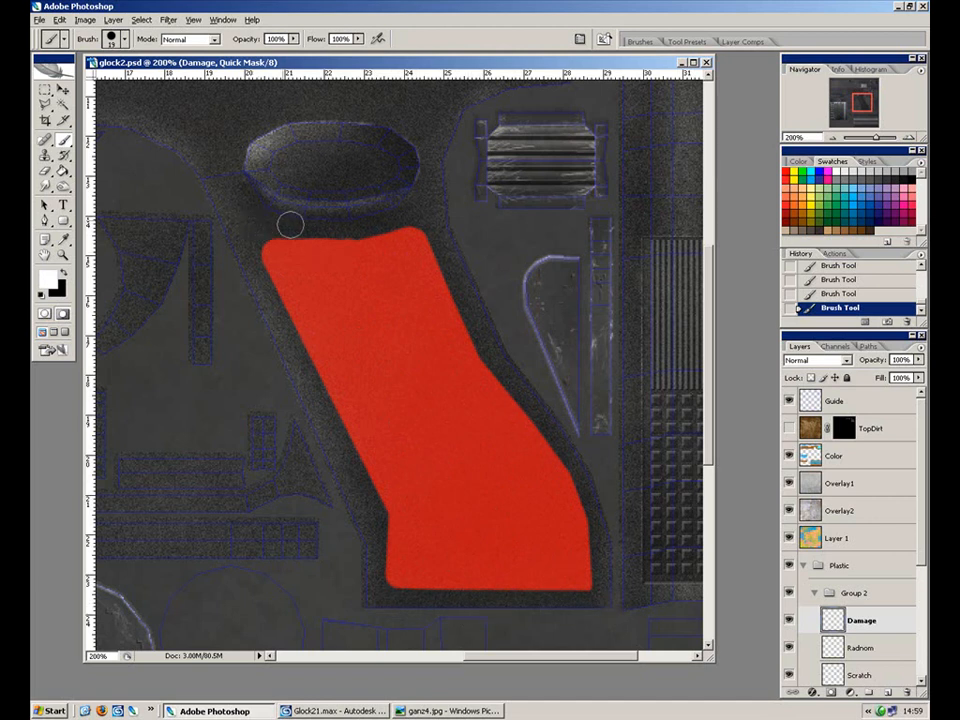
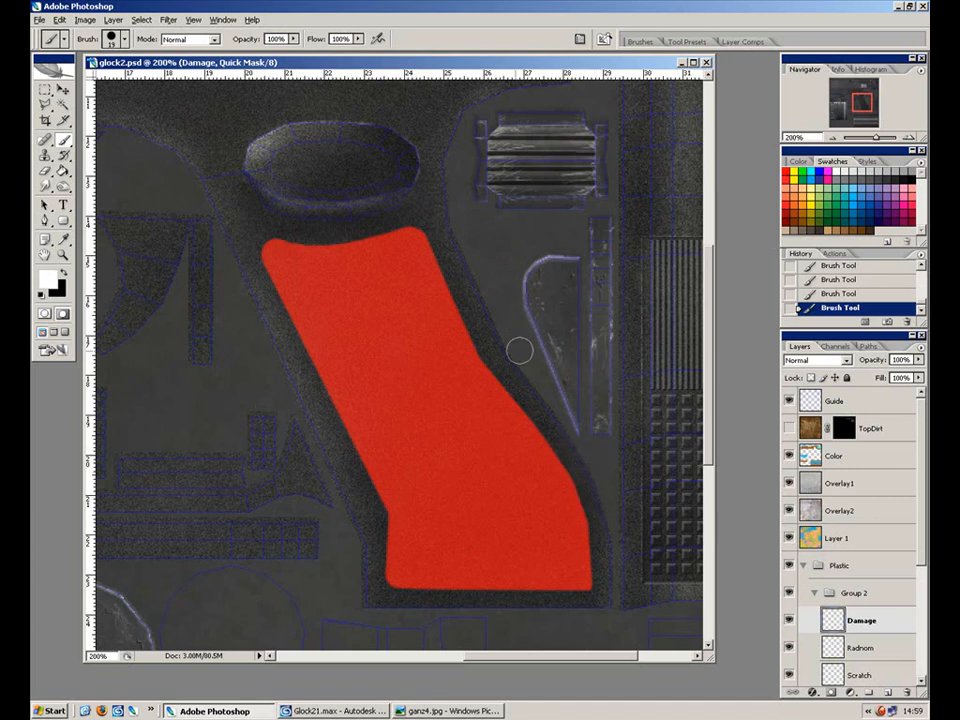
pyautogui.press('x')
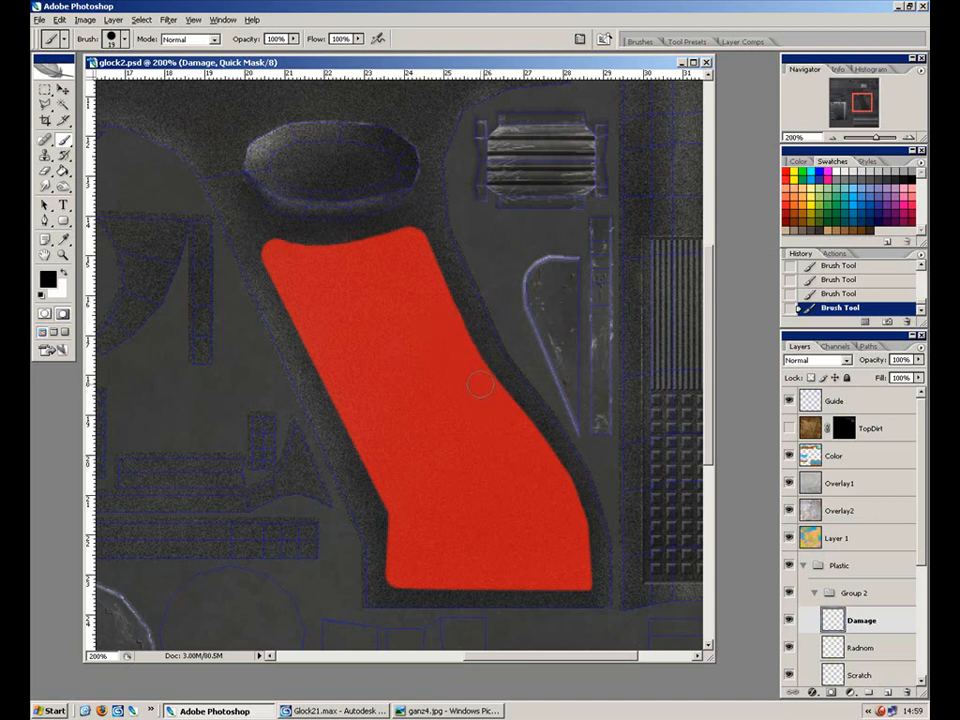
pyautogui.press('x')
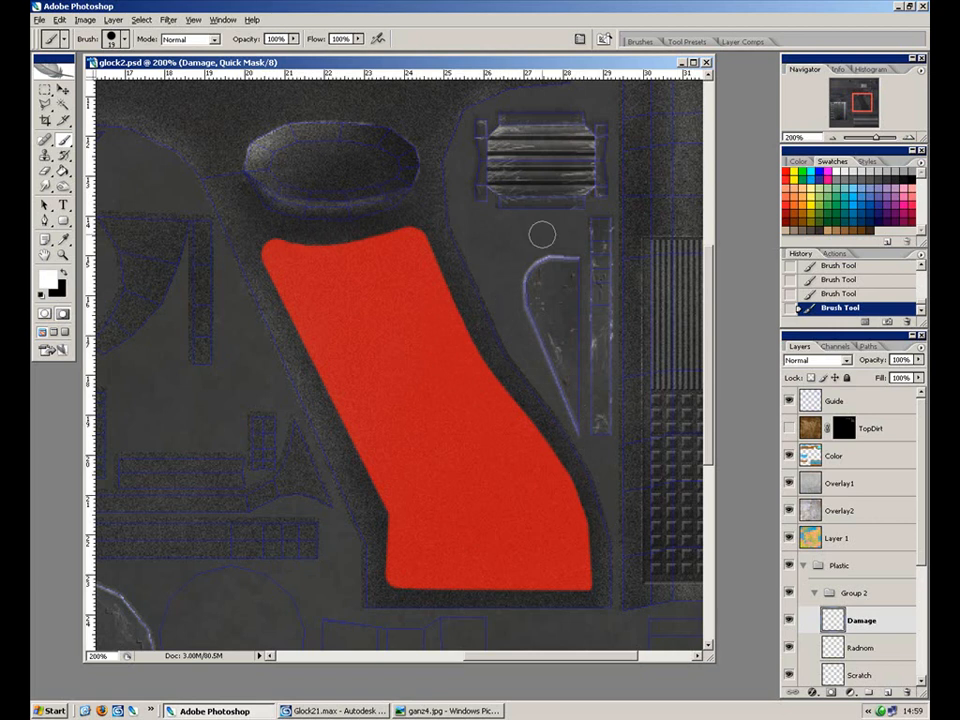
pyautogui.moveTo(374, 513); pyautogui.dragTo(375, 575)
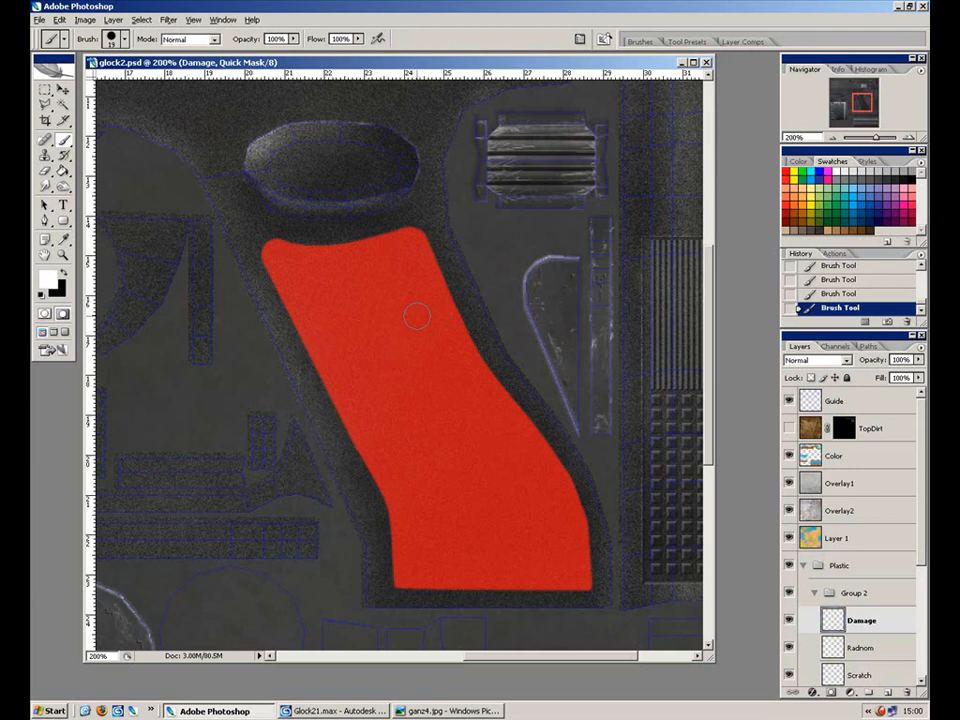
# Exit Quick Mask mode and invert the selection so only the grip's textured panel is selected.
pyautogui.press('q')
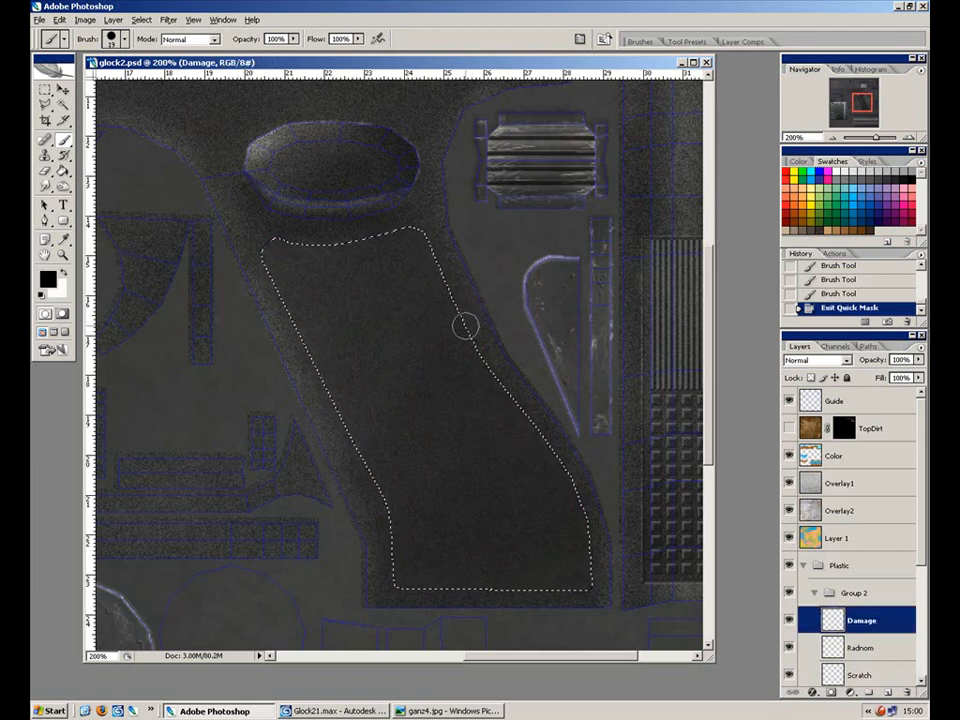
pyautogui.hotkey('ctrl', '-')
pyautogui.hotkey('ctrl', '-')
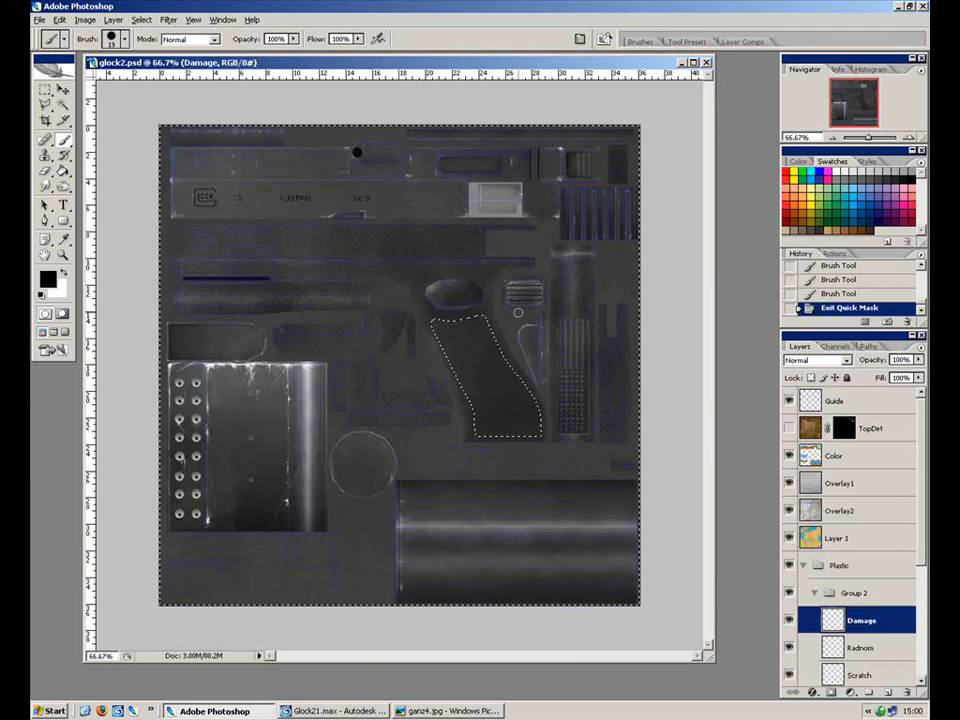
pyautogui.hotkey('ctrl', '+')
pyautogui.hotkey('ctrl', '+')
pyautogui.hotkey('ctrl', 'shift', 'i')
pyautogui.hotkey('ctrl', '-')
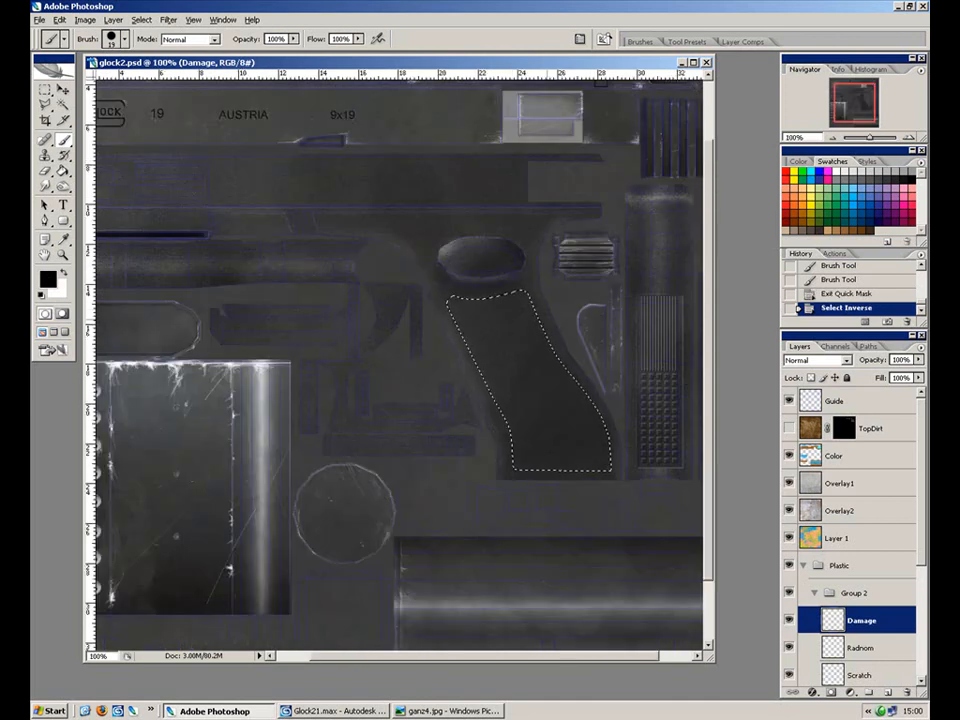
pyautogui.hotkey('ctrl', '+')
pyautogui.hotkey('ctrl', '+')
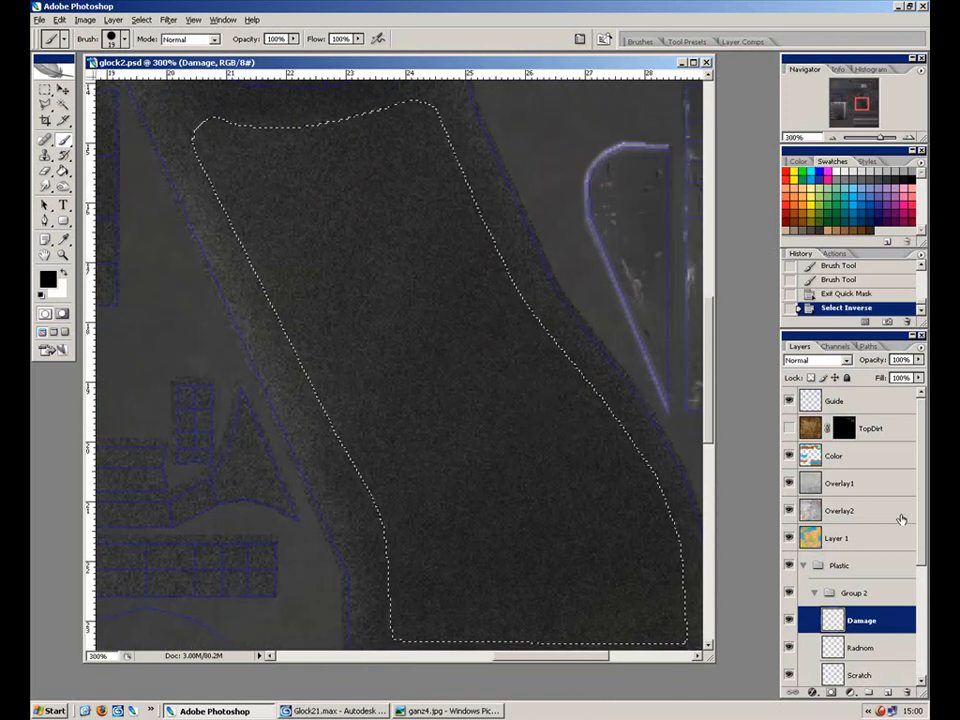
# Copy the selected panel from the Base copy layer, paste it as a new layer and name it Grip.
pyautogui.scroll(-5, 884, 513)
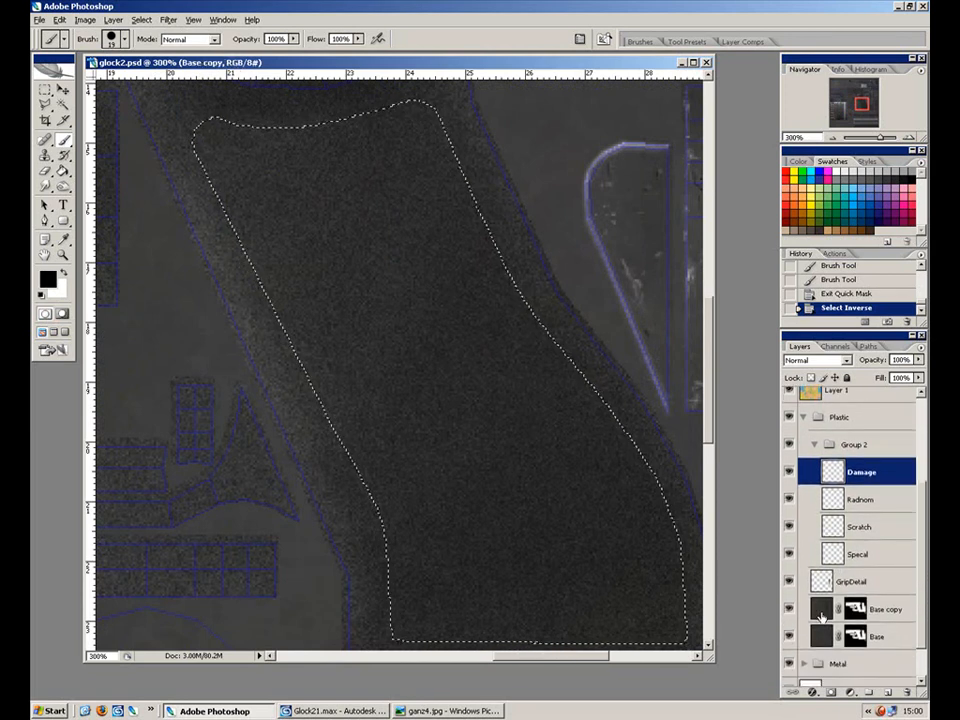
pyautogui.click(820, 617)
pyautogui.hotkey('ctrl', 'c')
pyautogui.hotkey('ctrl', 'v')
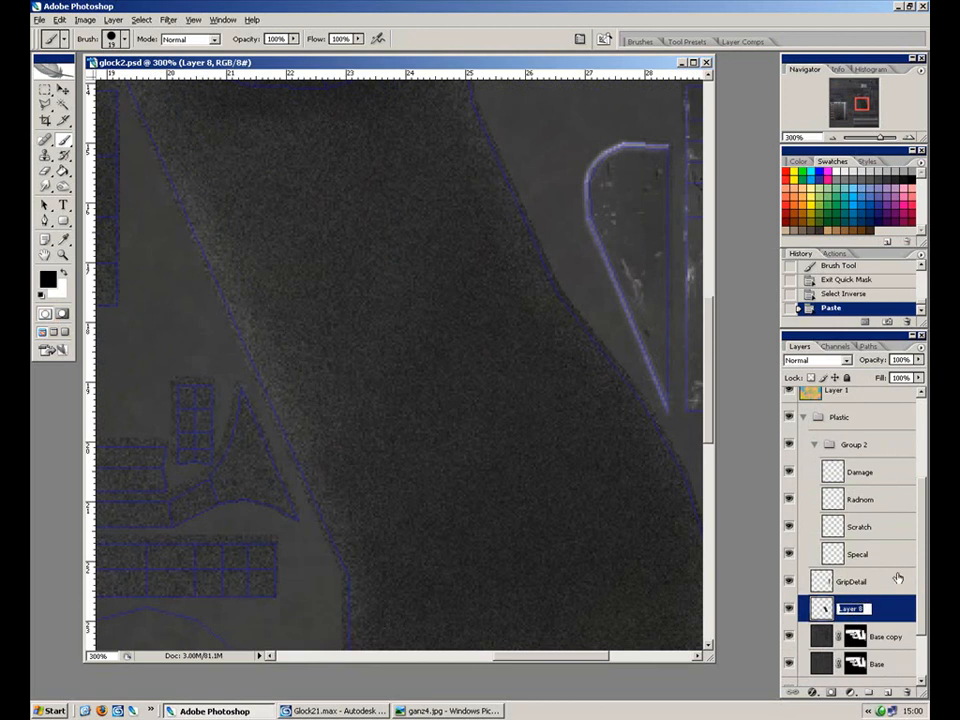
pyautogui.write('Grip')
pyautogui.press('Return')
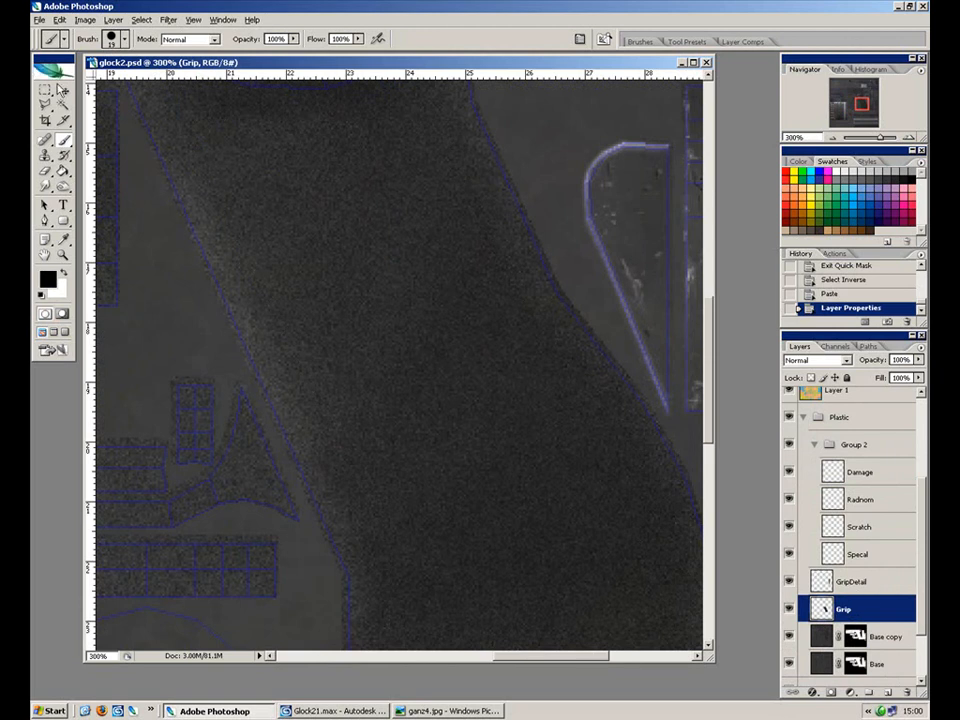
# Shift the Grip layer slightly up and to the left, and hide the Base copy and Base layers.
pyautogui.click(62, 89)
pyautogui.moveTo(441, 291); pyautogui.dragTo(409, 288)
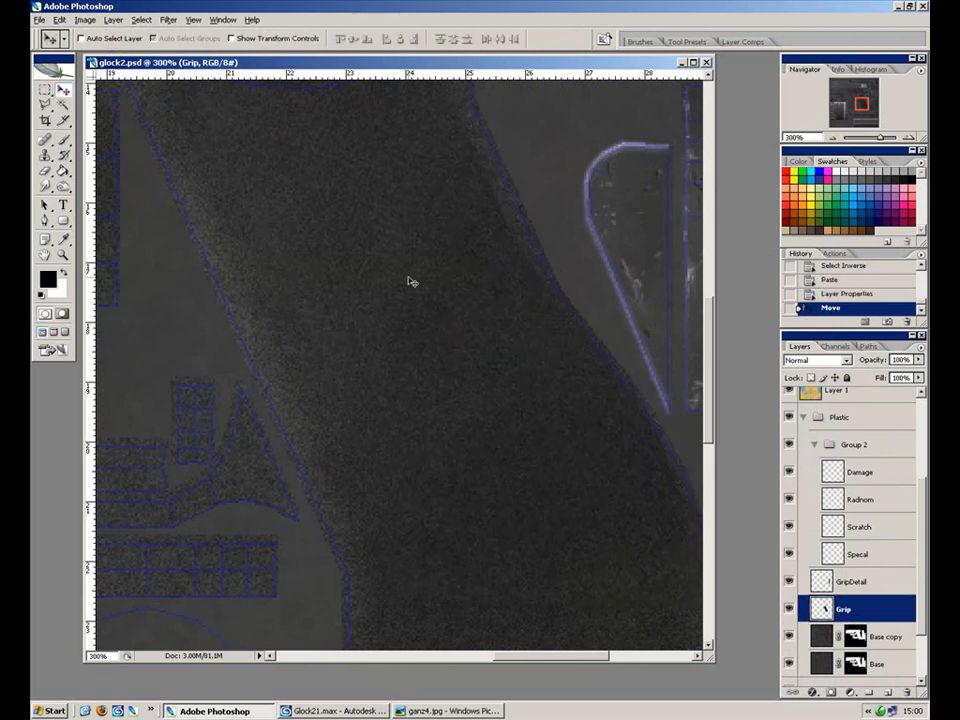
pyautogui.click(45, 91)
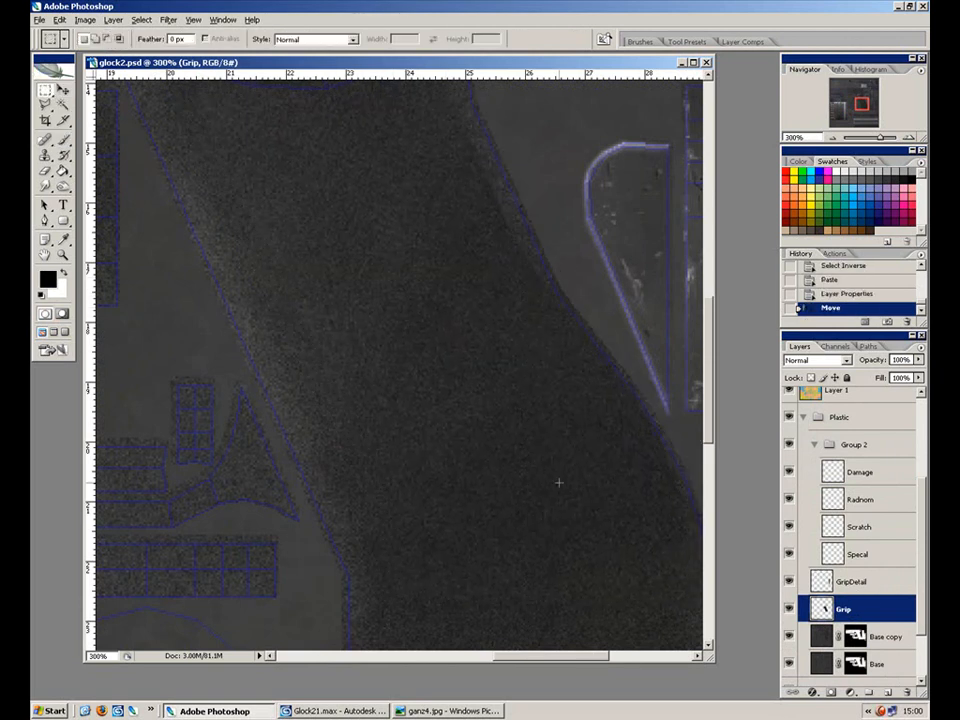
pyautogui.click(789, 636)
pyautogui.click(789, 663)
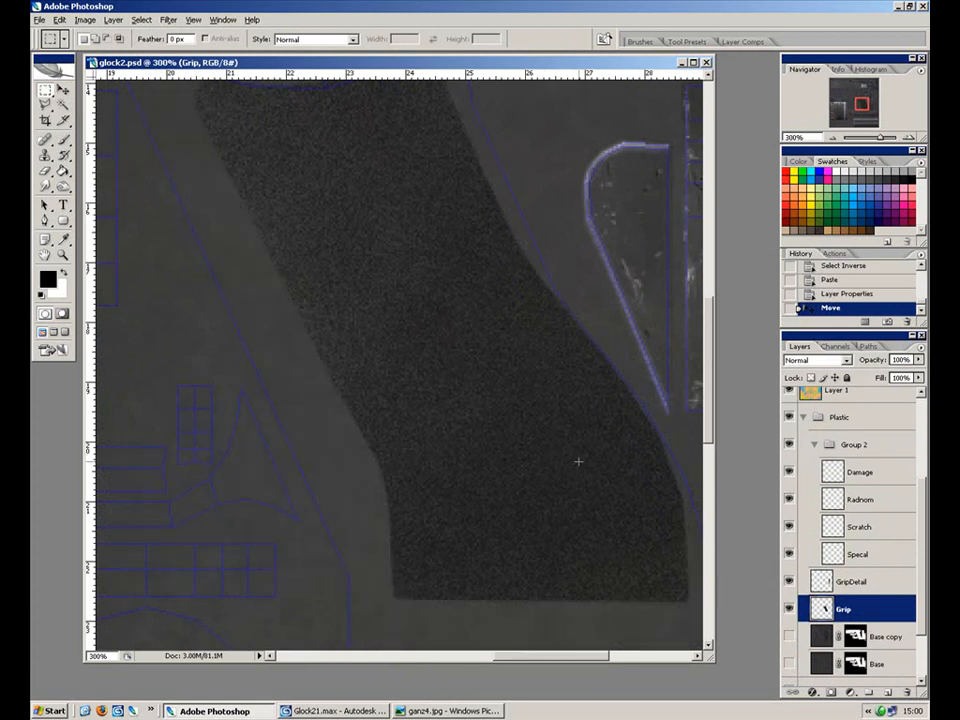
# Cut a square hole in the lower part of the Grip layer's panel, deselect, and nudge the panel slightly.
pyautogui.moveTo(467, 544); pyautogui.dragTo(487, 550)
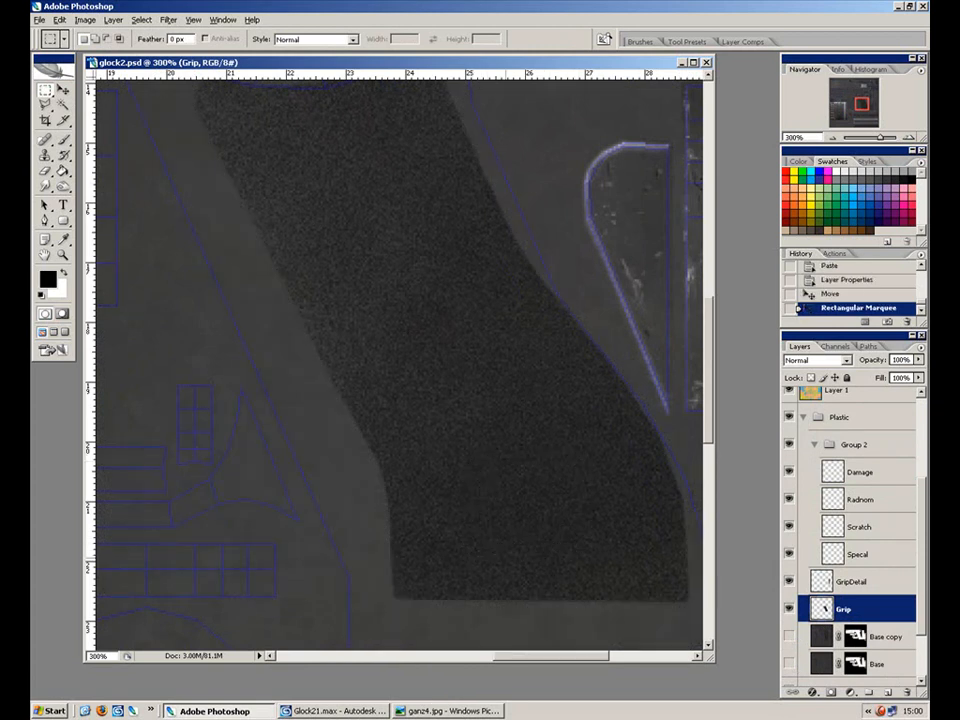
pyautogui.click(576, 451)
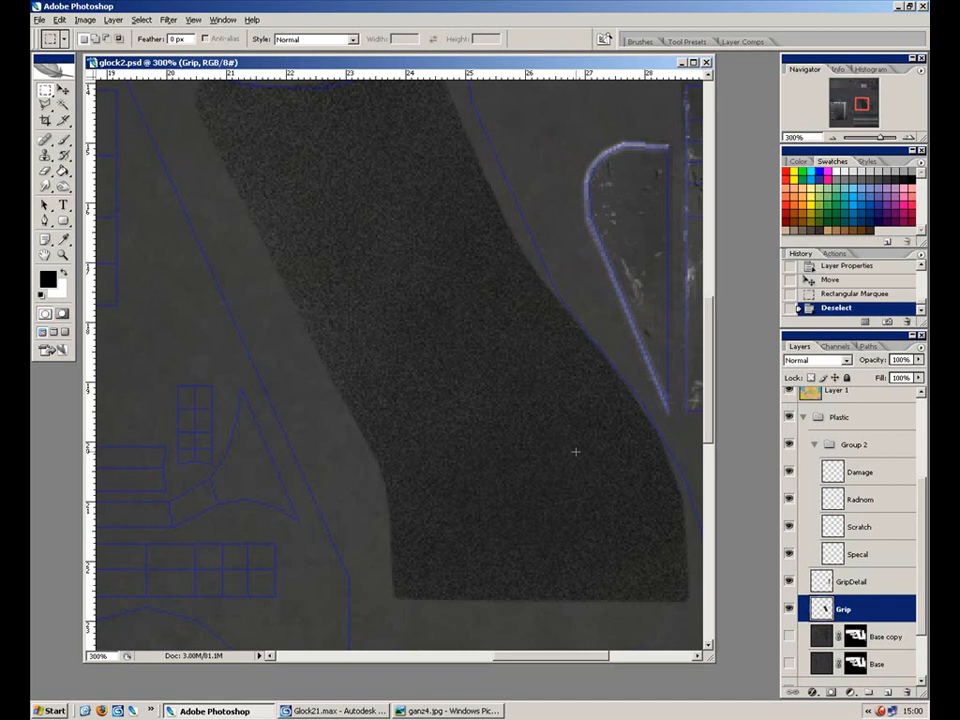
pyautogui.moveTo(492, 549)
pyautogui.mouseDown()
pyautogui.moveTo(484, 546)
pyautogui.moveTo(519, 506)
pyautogui.moveTo(467, 559)
pyautogui.mouseUp()
pyautogui.press('Delete')
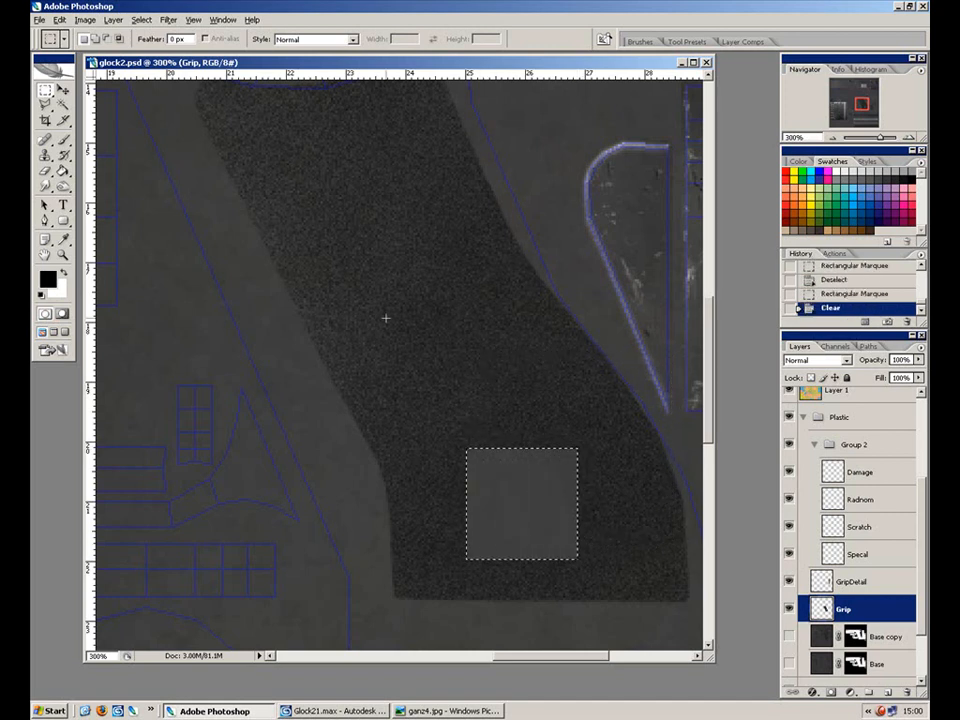
pyautogui.click(62, 86)
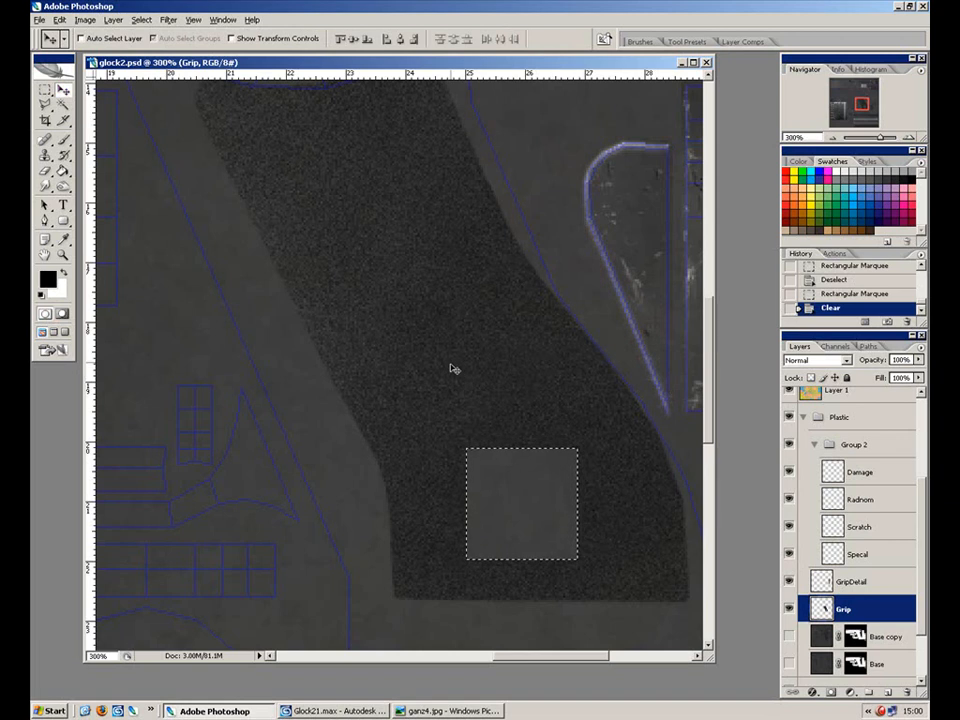
pyautogui.hotkey('ctrl', 'd')
pyautogui.hotkey('ctrl', '-')
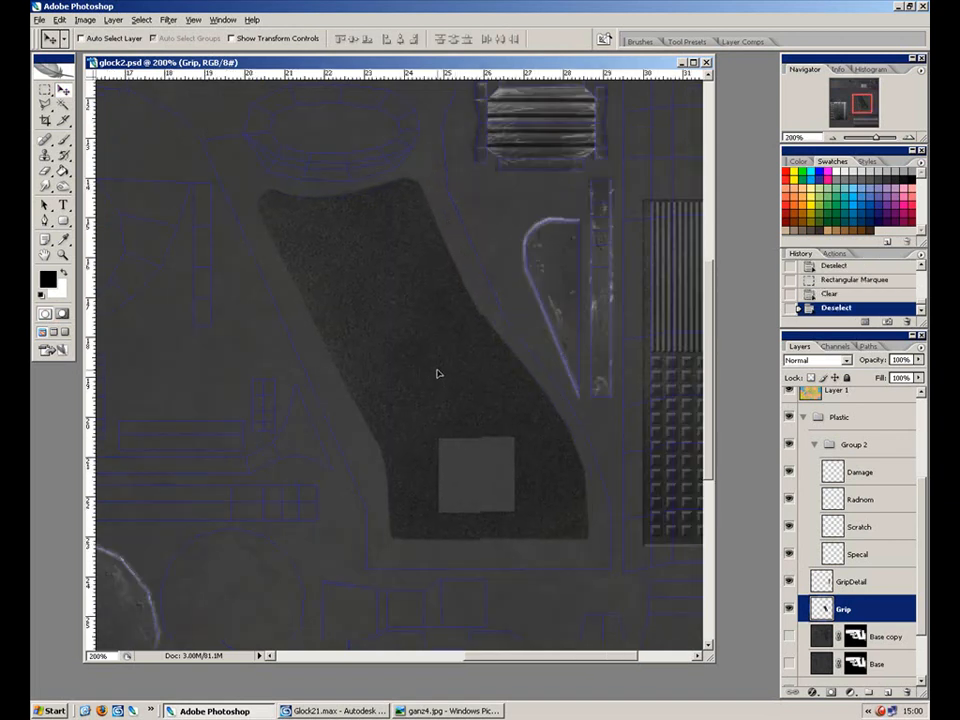
pyautogui.moveTo(435, 373); pyautogui.dragTo(435, 375)
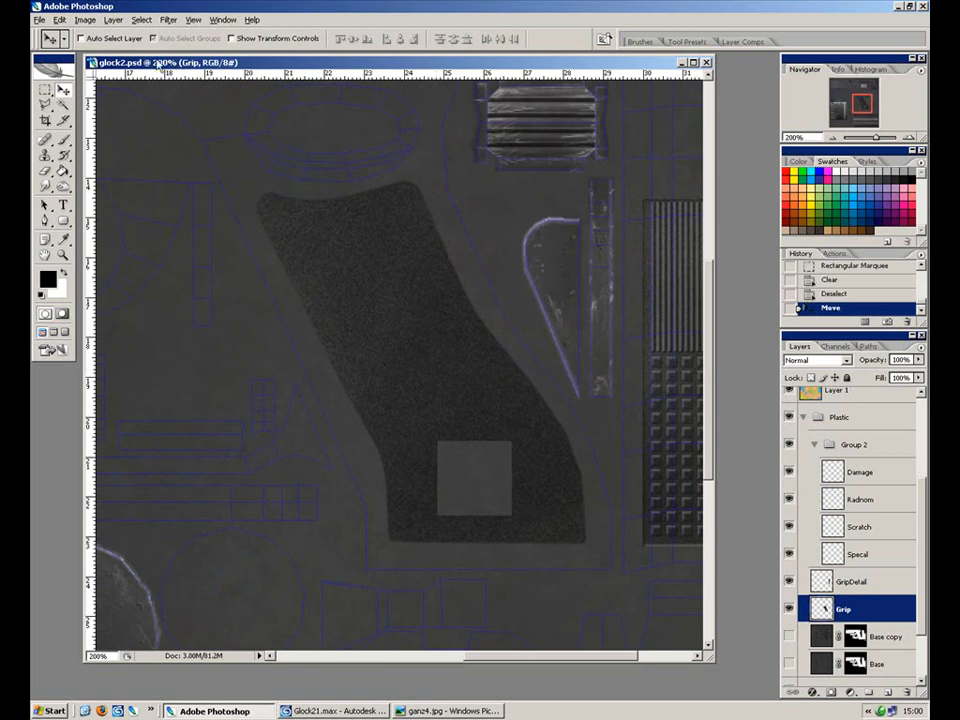
# Open the Texturizer filter for the Grip layer and enlarge its preview to 200%.
pyautogui.click(168, 20)
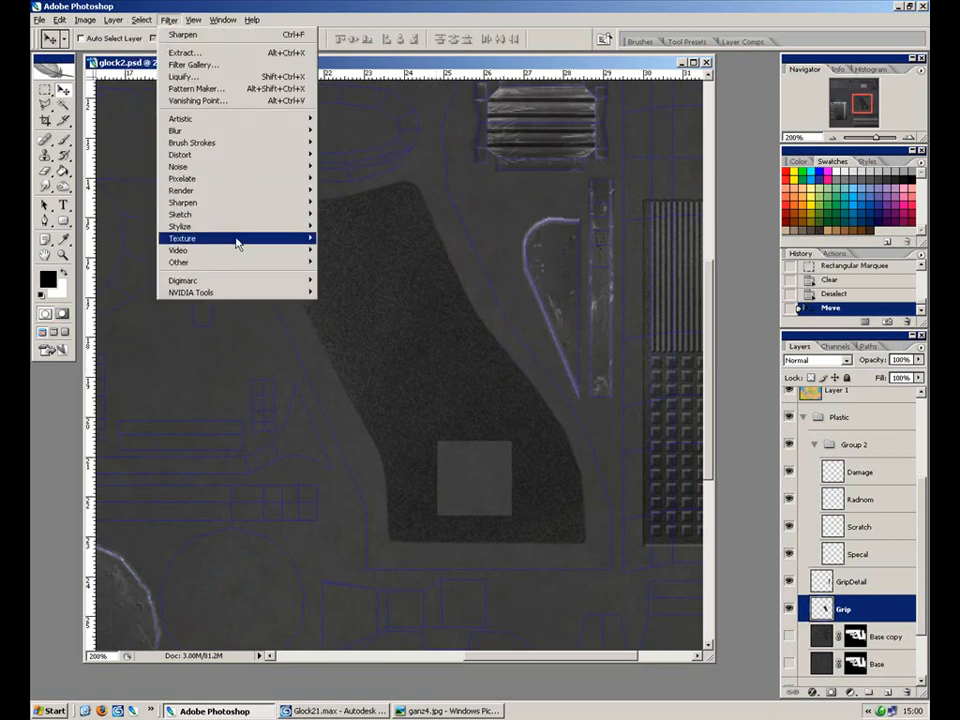
pyautogui.moveTo(304, 244)
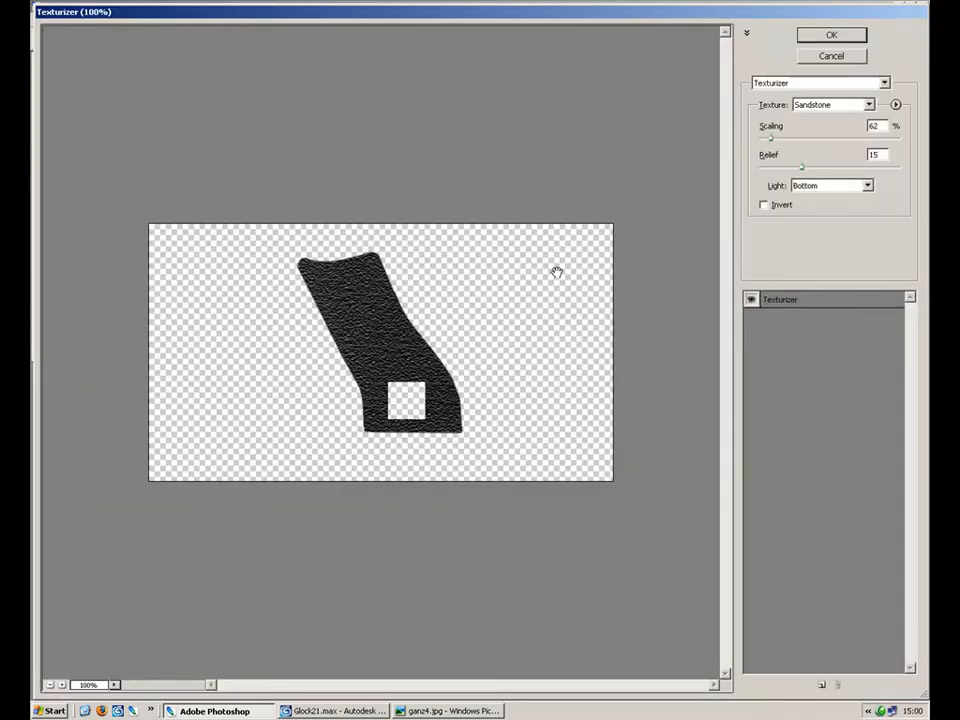
pyautogui.keyDown('ctrl'); pyautogui.click(542, 290); pyautogui.keyUp('ctrl')
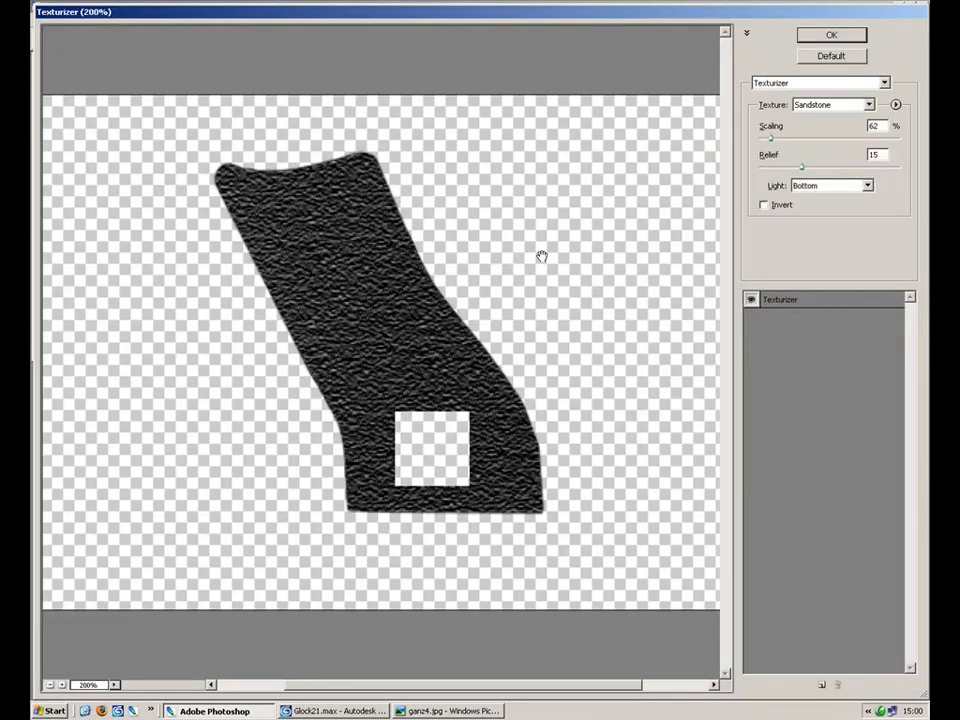
pyautogui.click(840, 84)
pyautogui.scroll(1, 818, 146)
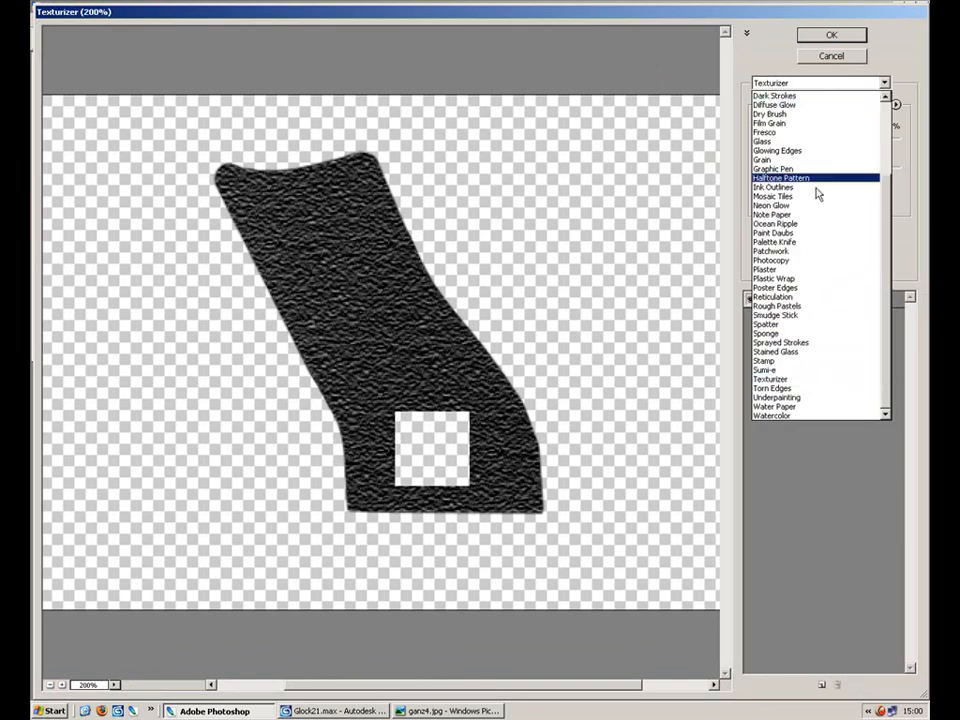
pyautogui.click(797, 27)
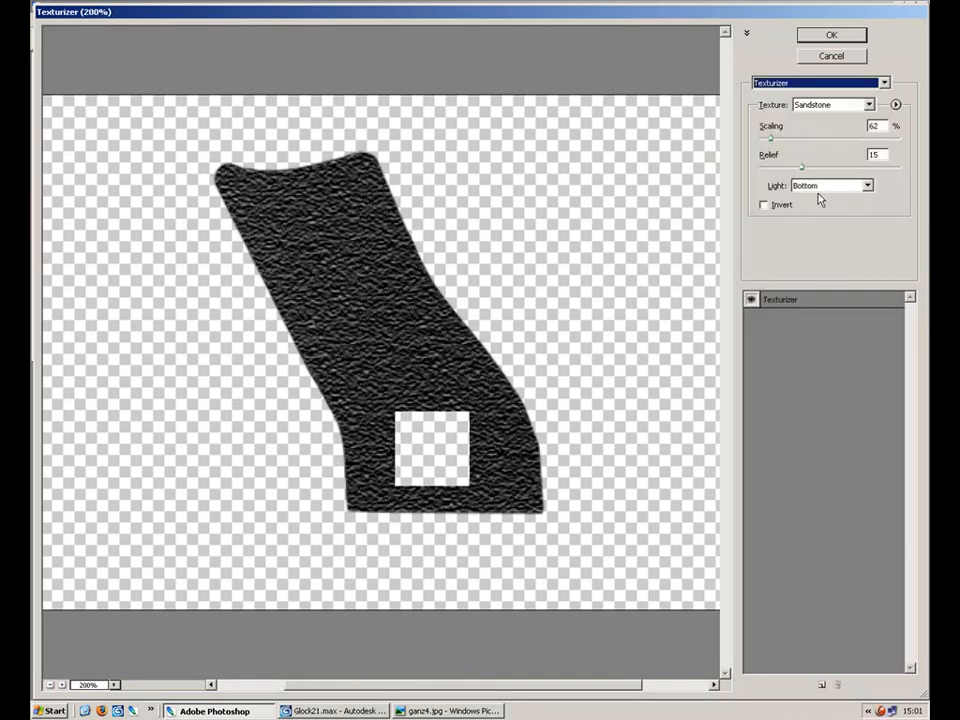
pyautogui.click(850, 185)
pyautogui.click(831, 187)
# Try other built-in textures, such as Burlap, in the Texturizer preview of the grip panel.
pyautogui.click(846, 104)
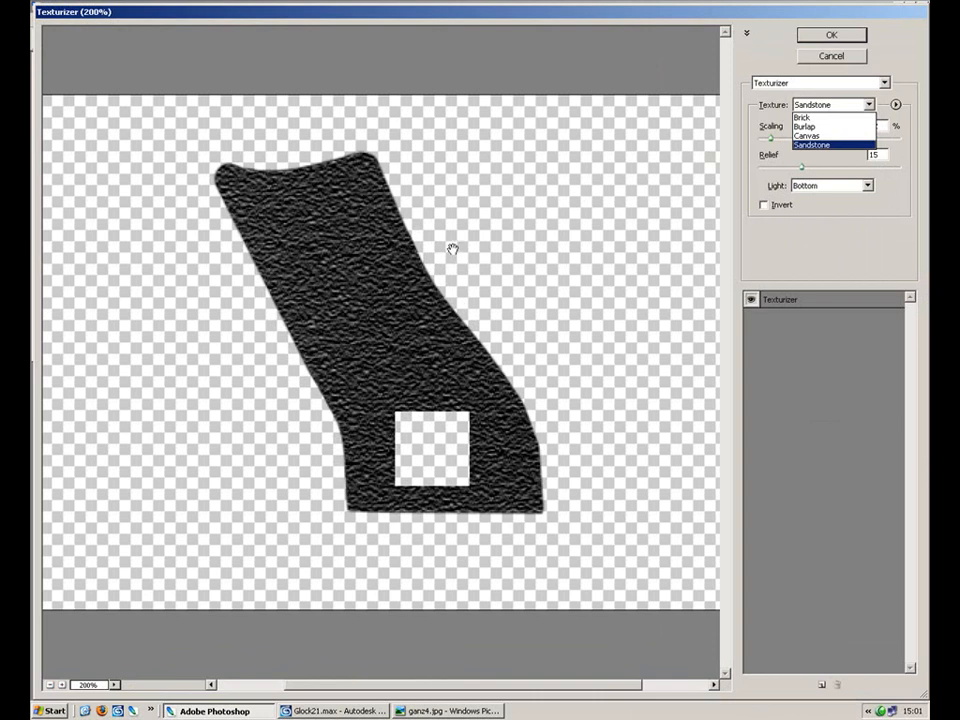
pyautogui.click(816, 137)
pyautogui.scroll(2, 822, 141)
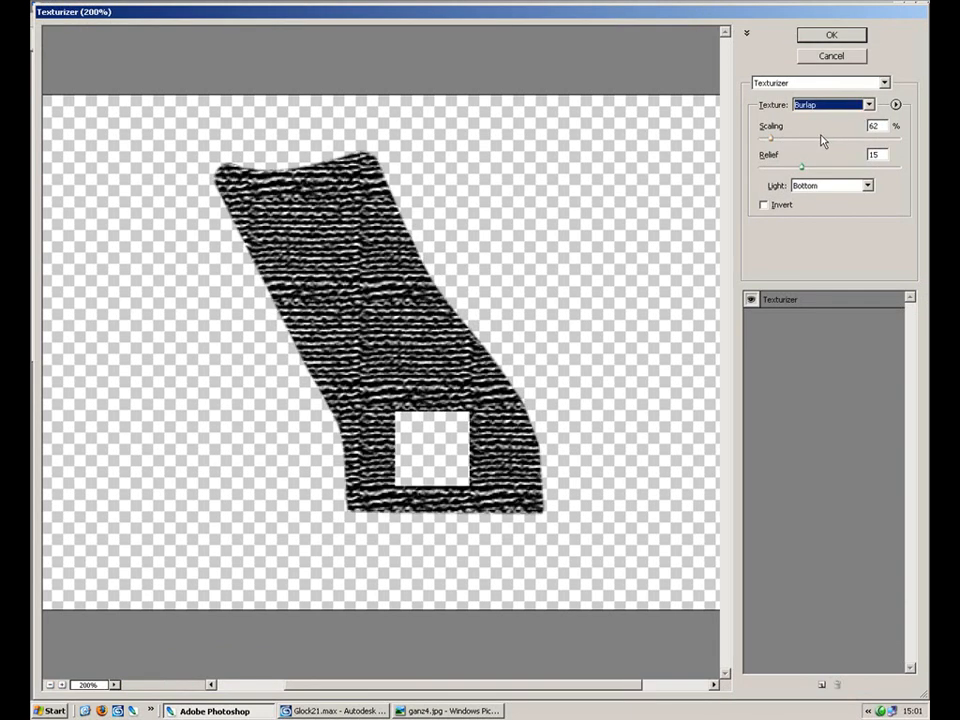
pyautogui.scroll(-3, 817, 145)
# Apply the Texturizer to the Grip layer with the Sandstone texture, 62% scaling, relief 15 and light from the bottom.
pyautogui.click(838, 104)
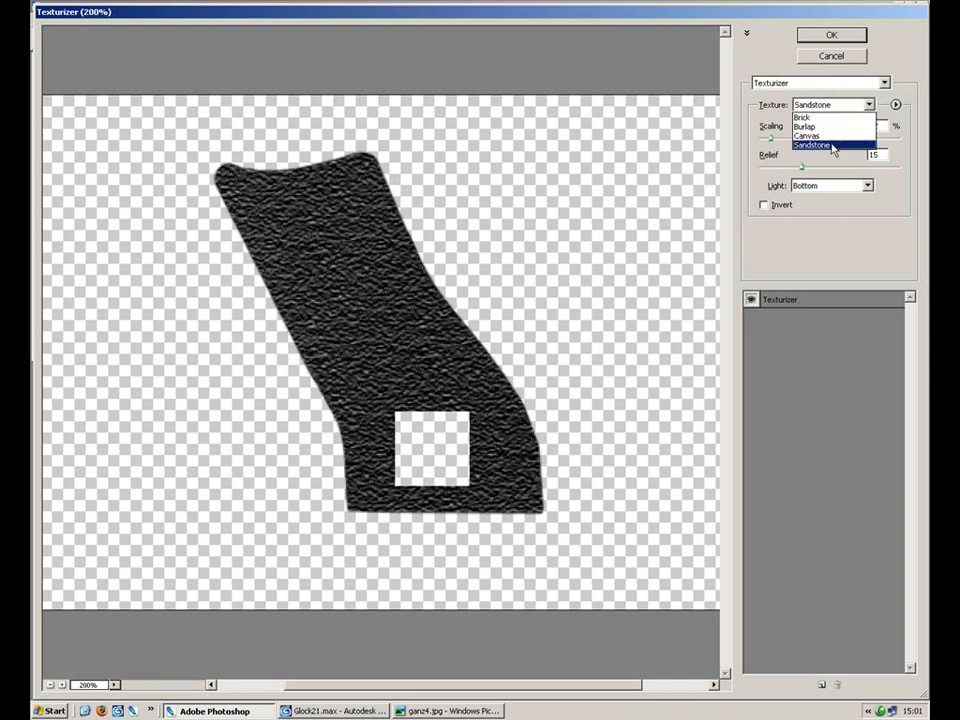
pyautogui.click(826, 145)
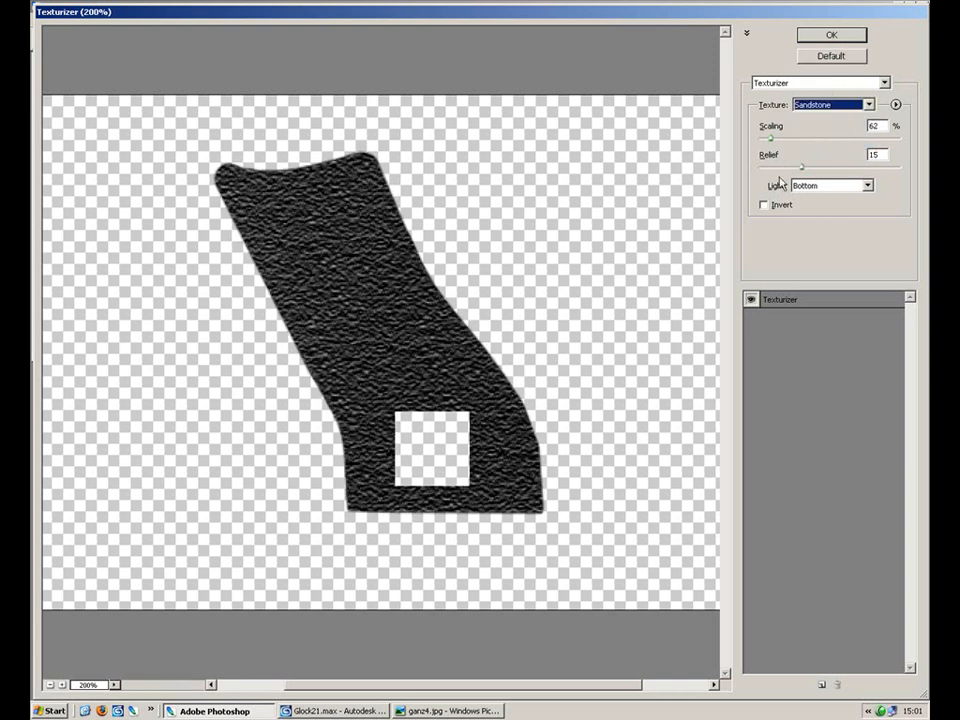
pyautogui.hotkey('ctrl', '+')
pyautogui.moveTo(557, 229); pyautogui.dragTo(579, 287)
pyautogui.moveTo(773, 139); pyautogui.dragTo(803, 171)
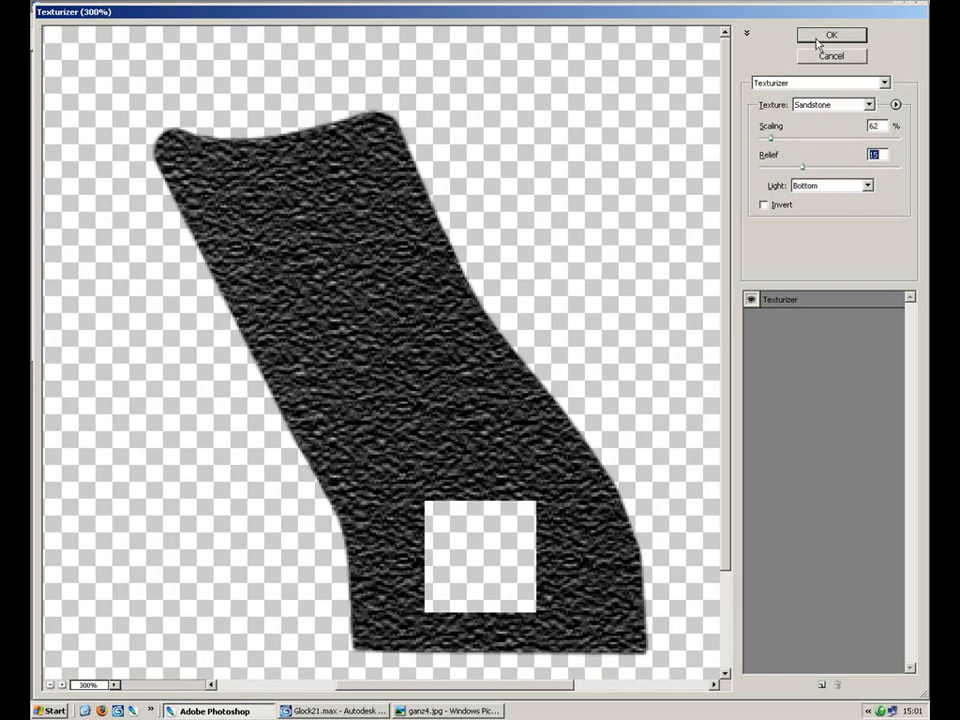
pyautogui.click(820, 40)
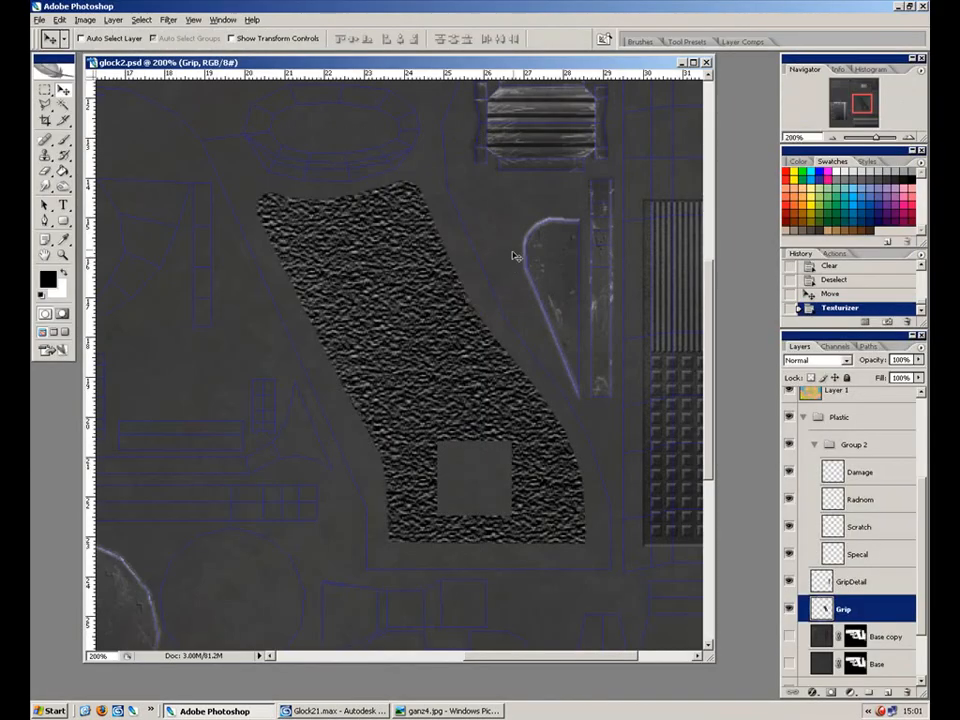
# Try softening the Grip layer's texture with a Gaussian Blur of 1.0 pixel radius.
pyautogui.hotkey('ctrl', '+')
pyautogui.moveTo(469, 246); pyautogui.dragTo(479, 354)
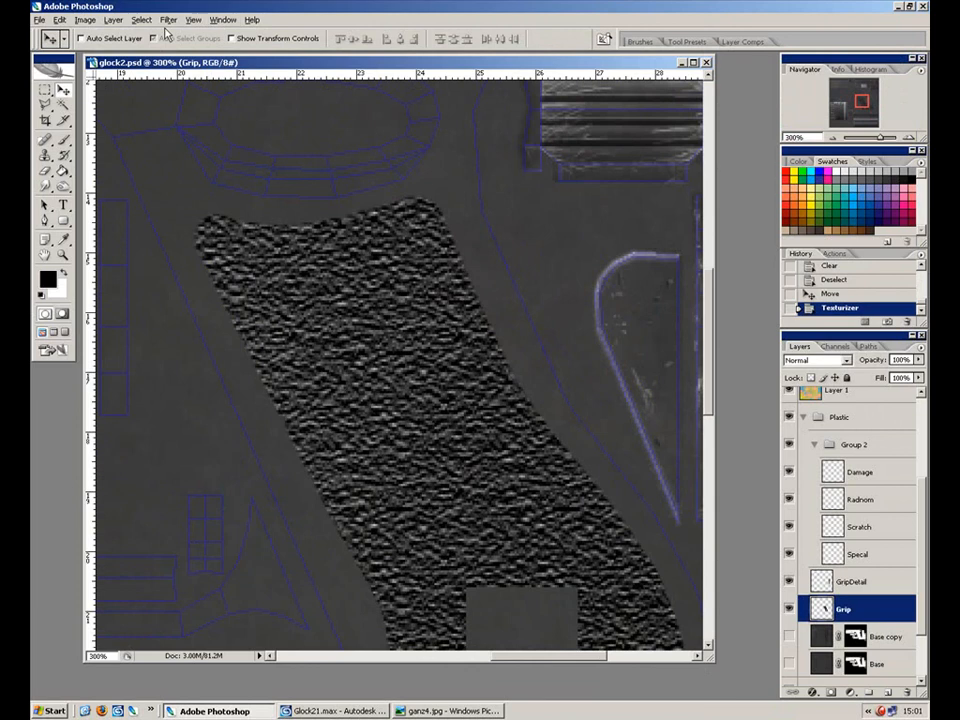
pyautogui.click(168, 20)
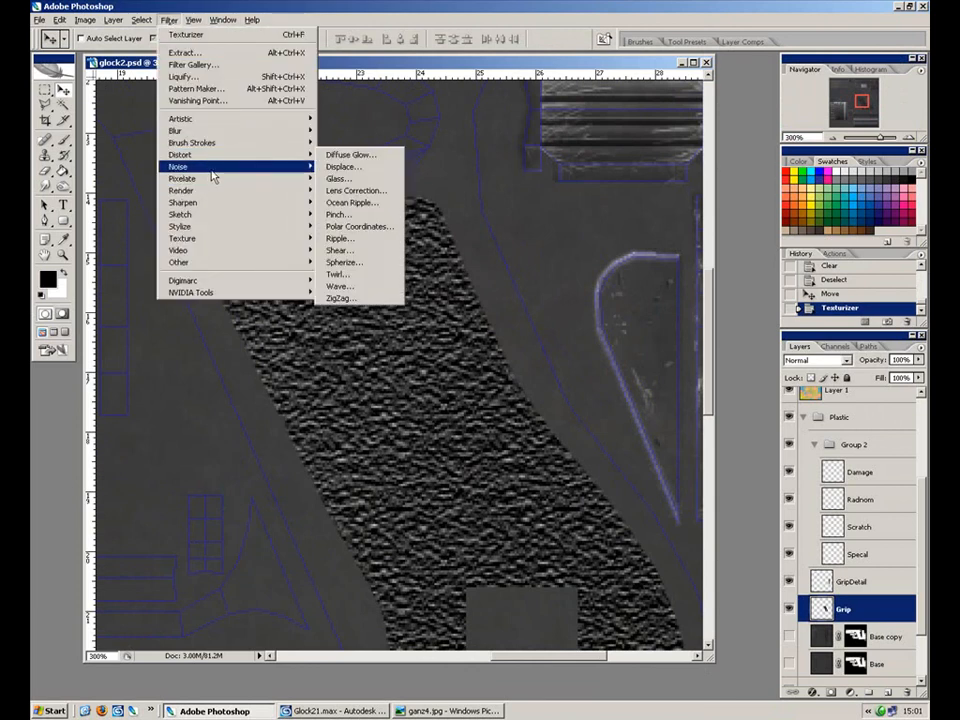
pyautogui.click(368, 183)
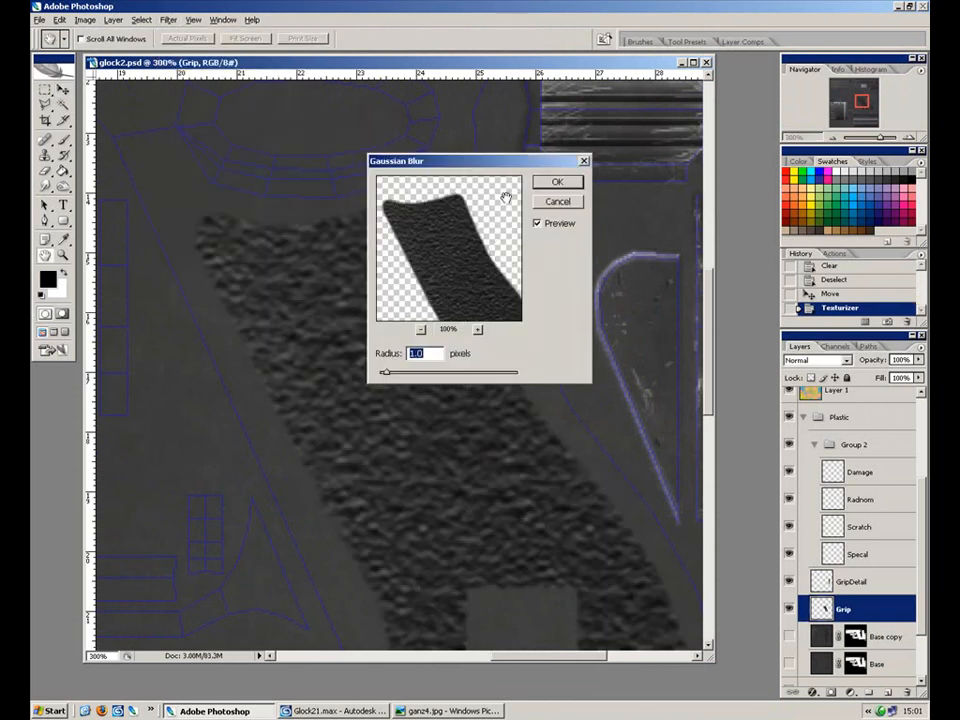
pyautogui.click(555, 182)
# Try adding 6% monochromatic noise with Gaussian distribution to the Grip layer.
pyautogui.click(169, 20)
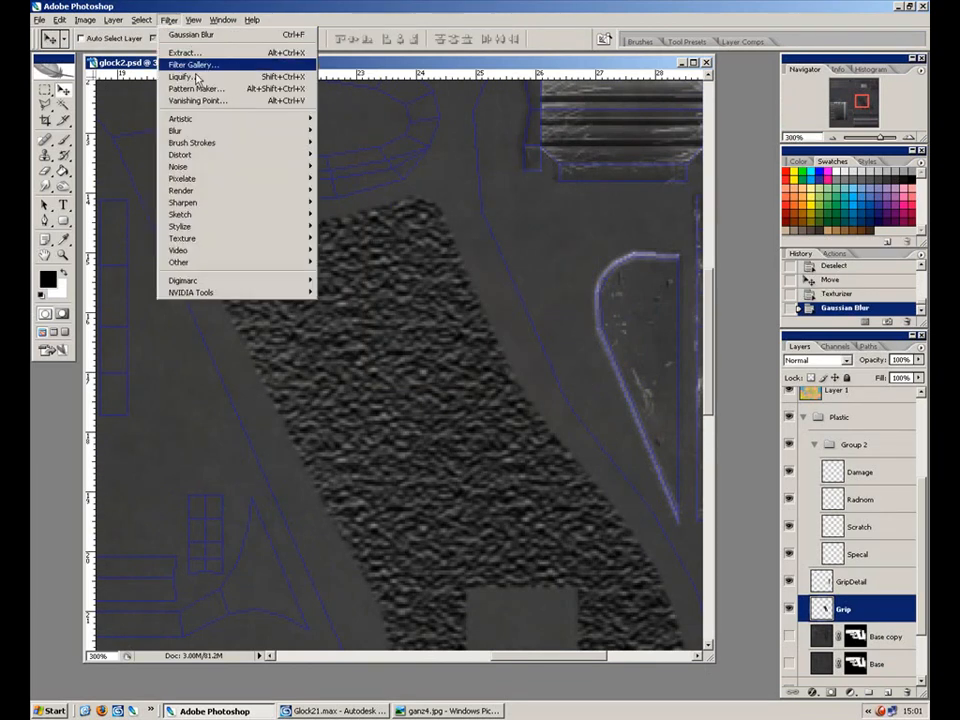
pyautogui.moveTo(290, 166)
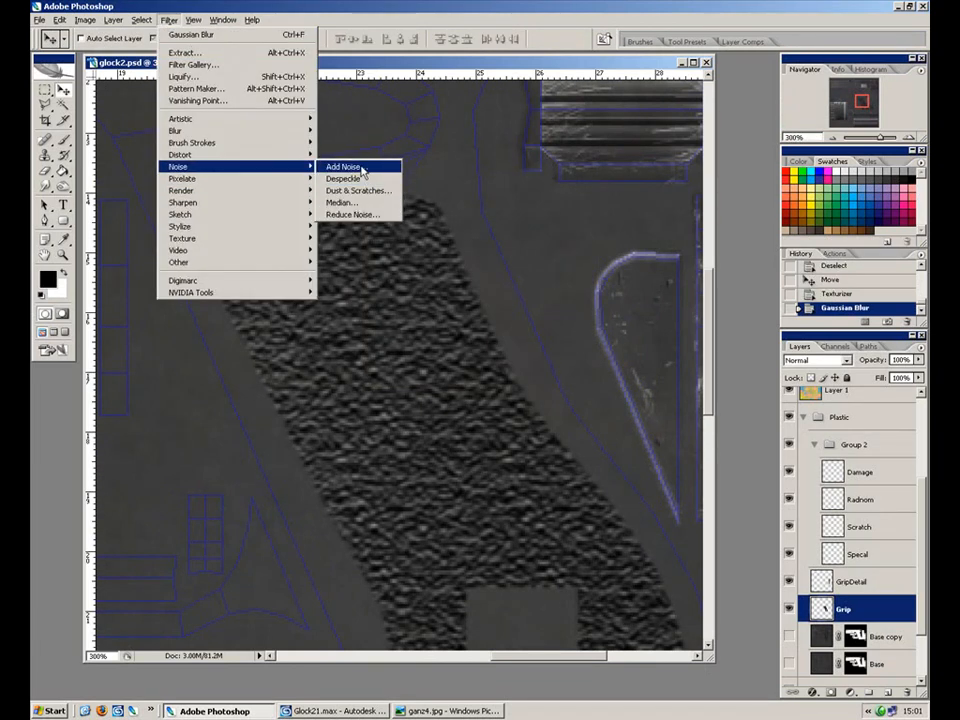
pyautogui.click(362, 168)
pyautogui.moveTo(487, 152); pyautogui.dragTo(670, 172)
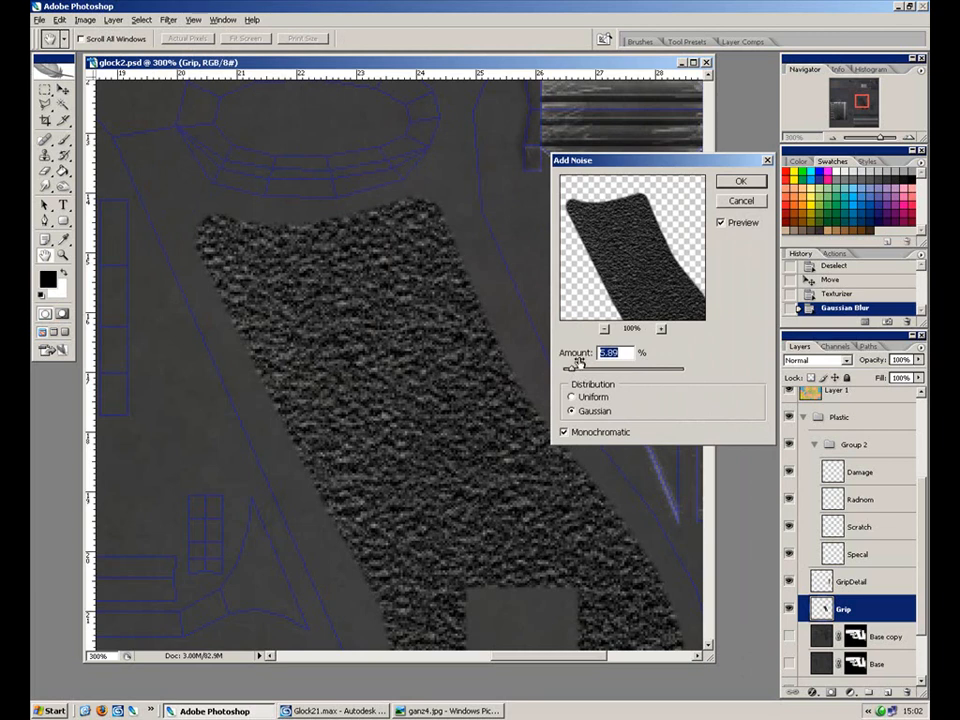
pyautogui.write('6')
pyautogui.click(738, 183)
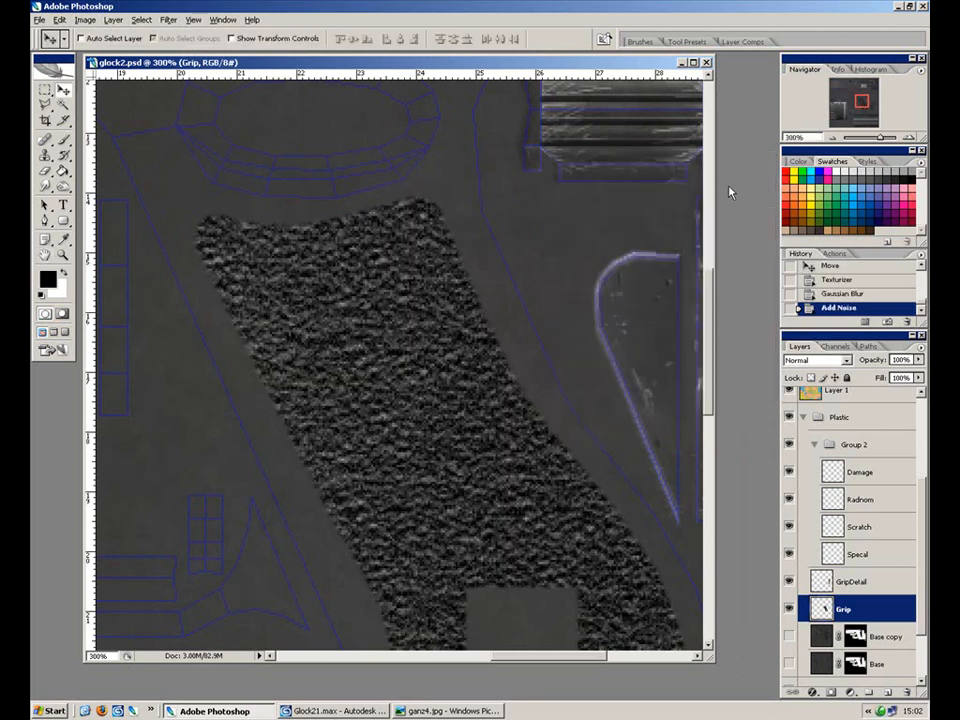
# Try a Brightness/Contrast adjustment on the Grip layer with brightness +1 and contrast -29.
pyautogui.hotkey('ctrl', 'alt', '0')
pyautogui.hotkey('ctrl', '+')
pyautogui.hotkey('ctrl', '+')
pyautogui.hotkey('ctrl', '+')
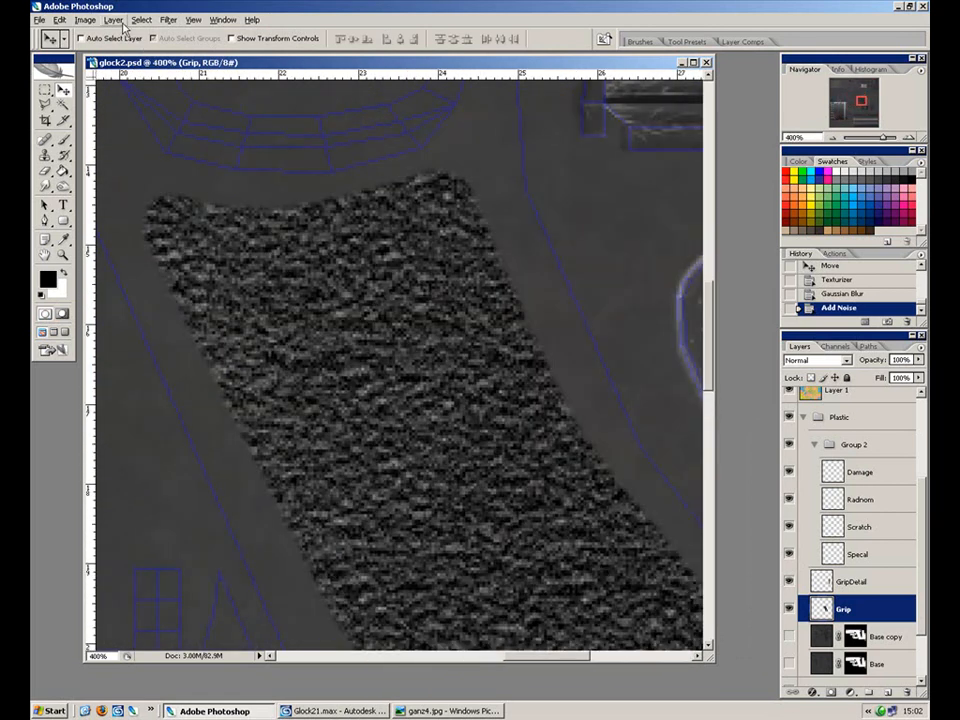
pyautogui.click(86, 19)
pyautogui.moveTo(195, 52)
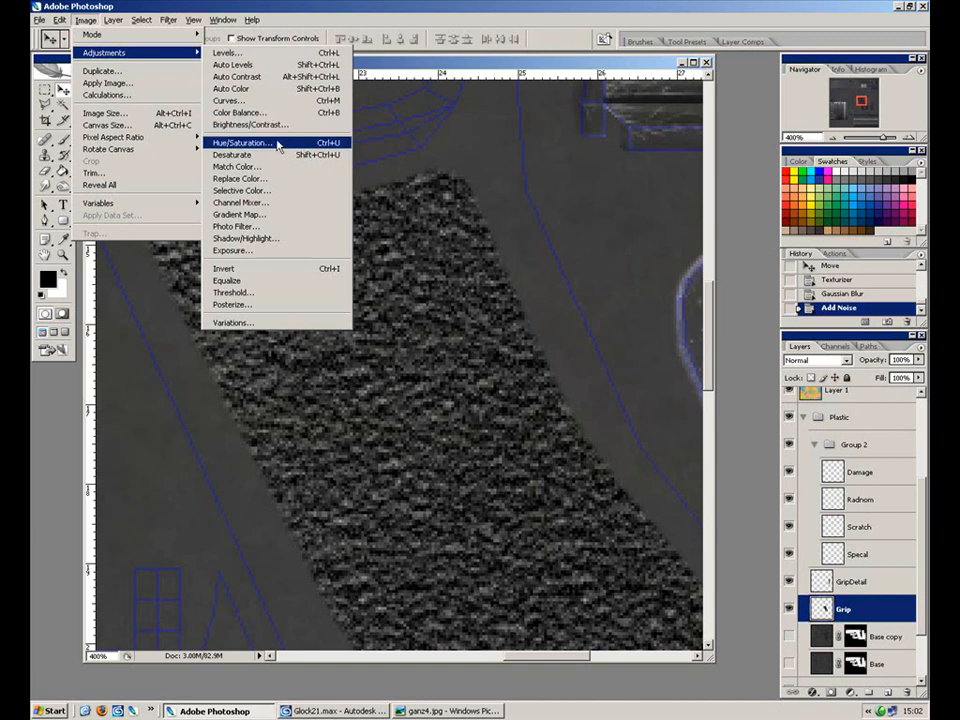
pyautogui.click(250, 124)
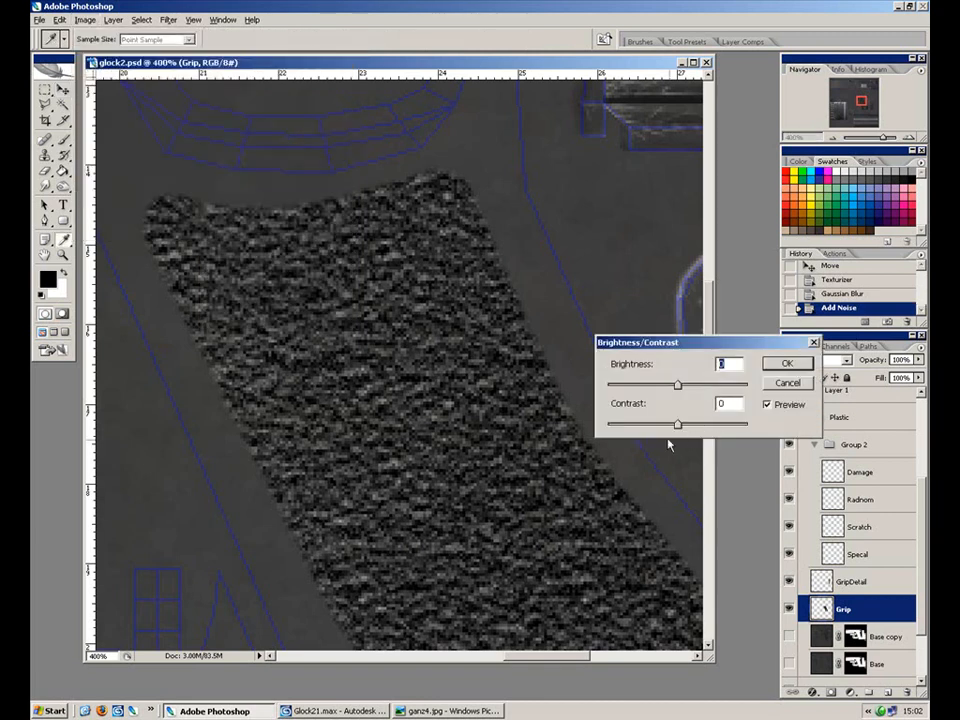
pyautogui.moveTo(679, 429); pyautogui.dragTo(668, 429)
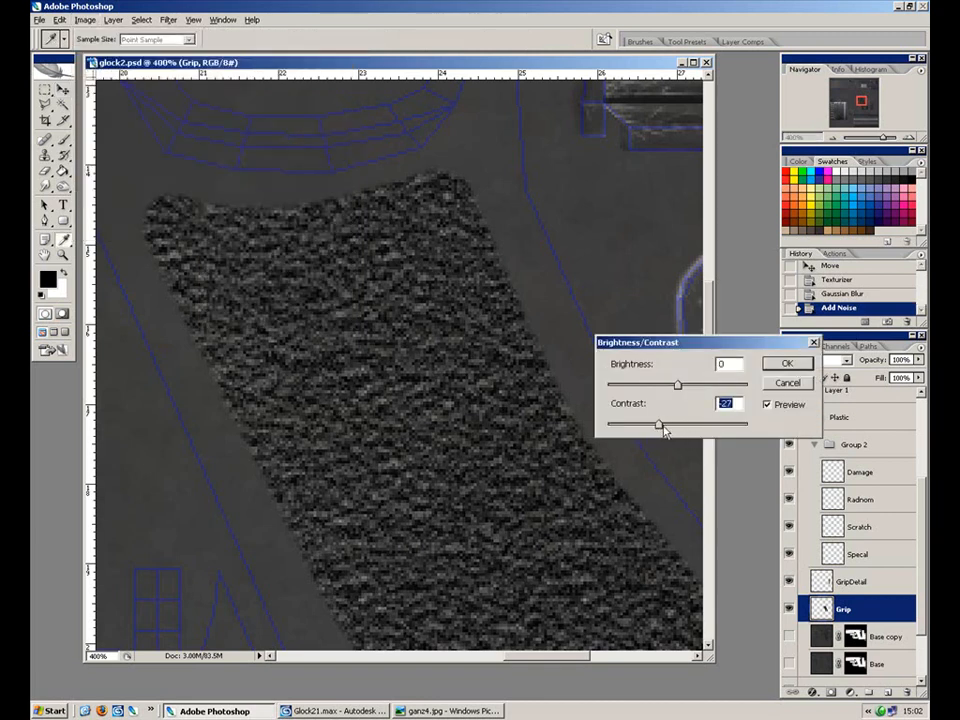
pyautogui.moveTo(675, 381); pyautogui.dragTo(671, 390)
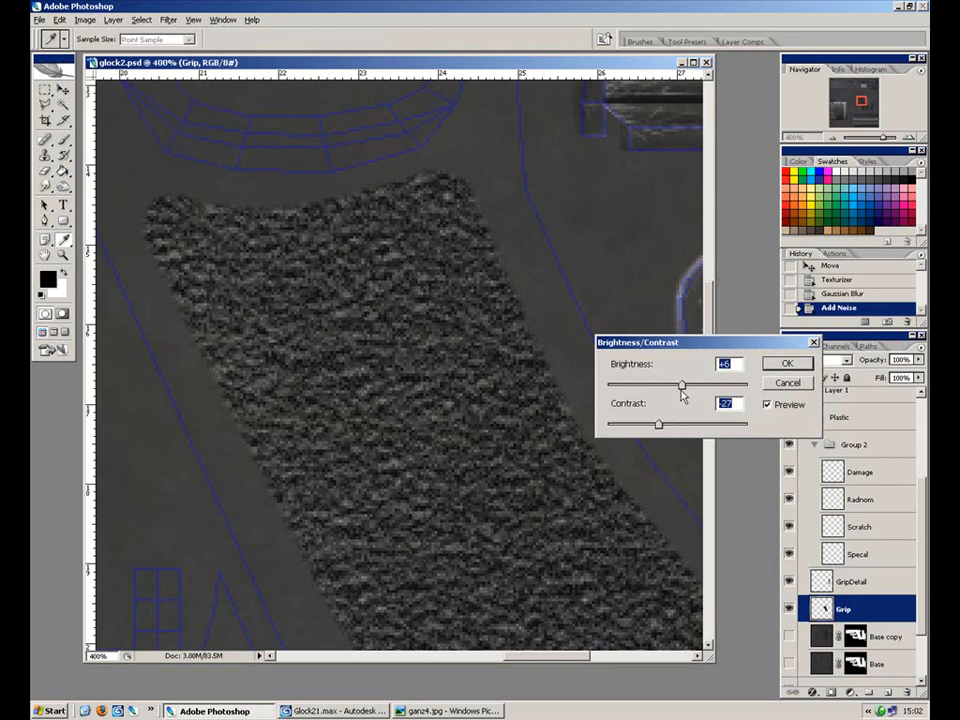
pyautogui.moveTo(657, 428)
pyautogui.mouseDown()
pyautogui.moveTo(639, 429)
pyautogui.moveTo(658, 431)
pyautogui.mouseUp()
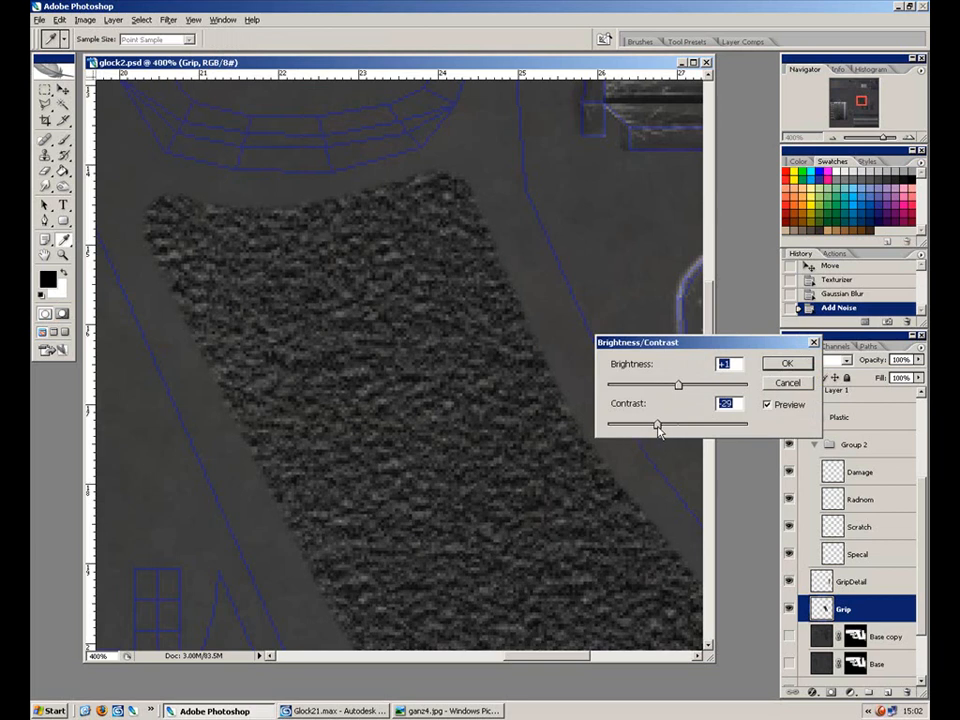
pyautogui.click(788, 365)
# Show the Base copy layer again and compare the grip panel's texture with the surrounding plastic.
pyautogui.press('v')
pyautogui.hotkey('ctrl', '-')
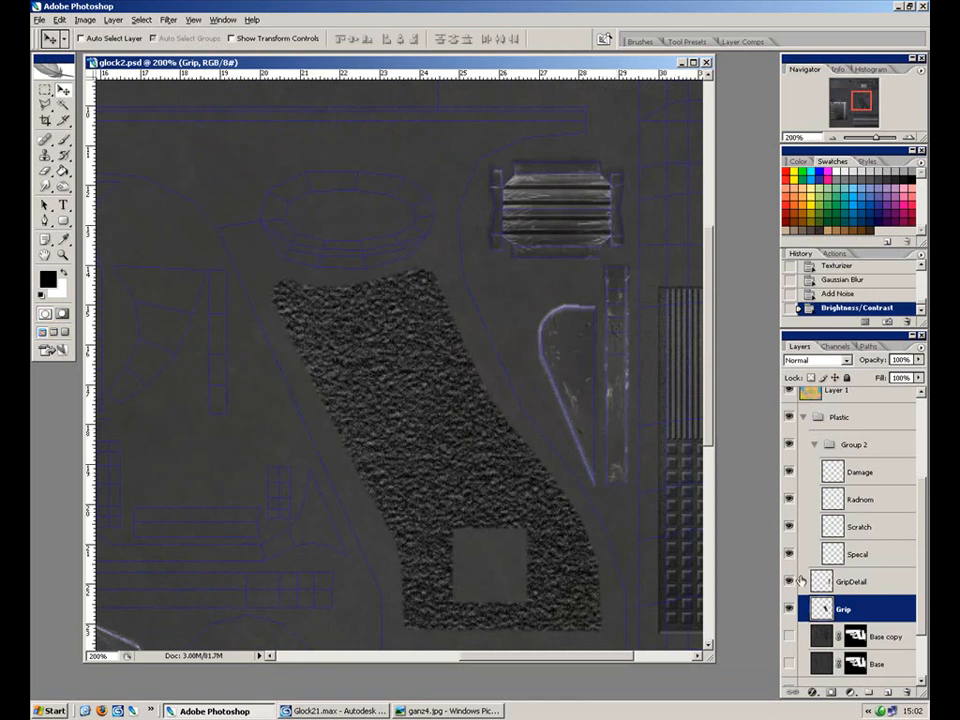
pyautogui.click(789, 637)
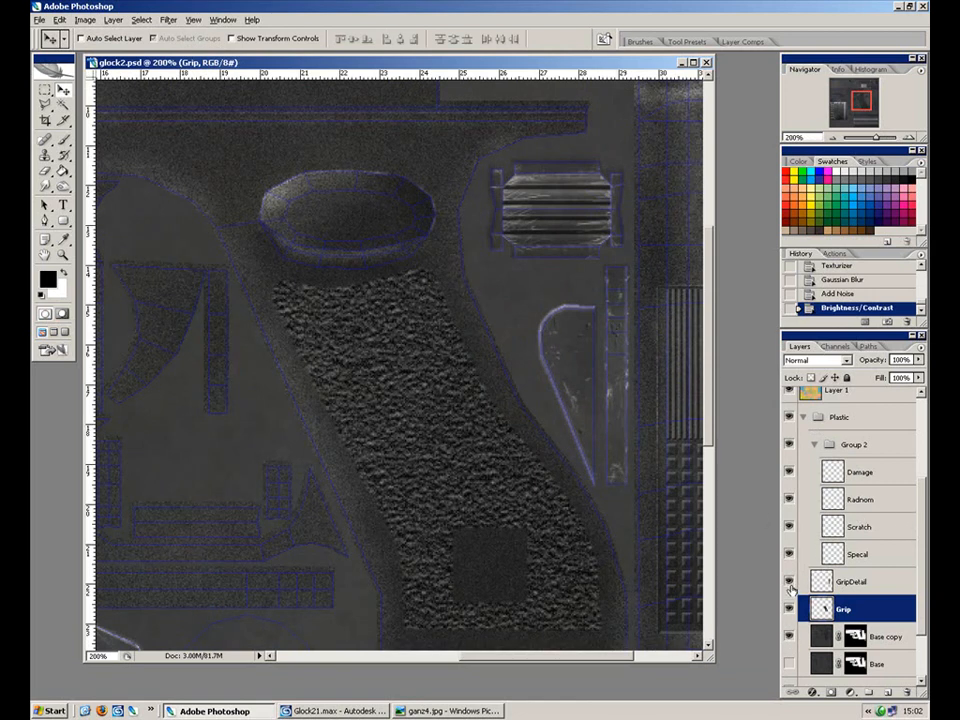
pyautogui.hotkey('ctrl', '-')
pyautogui.hotkey('ctrl', '-')
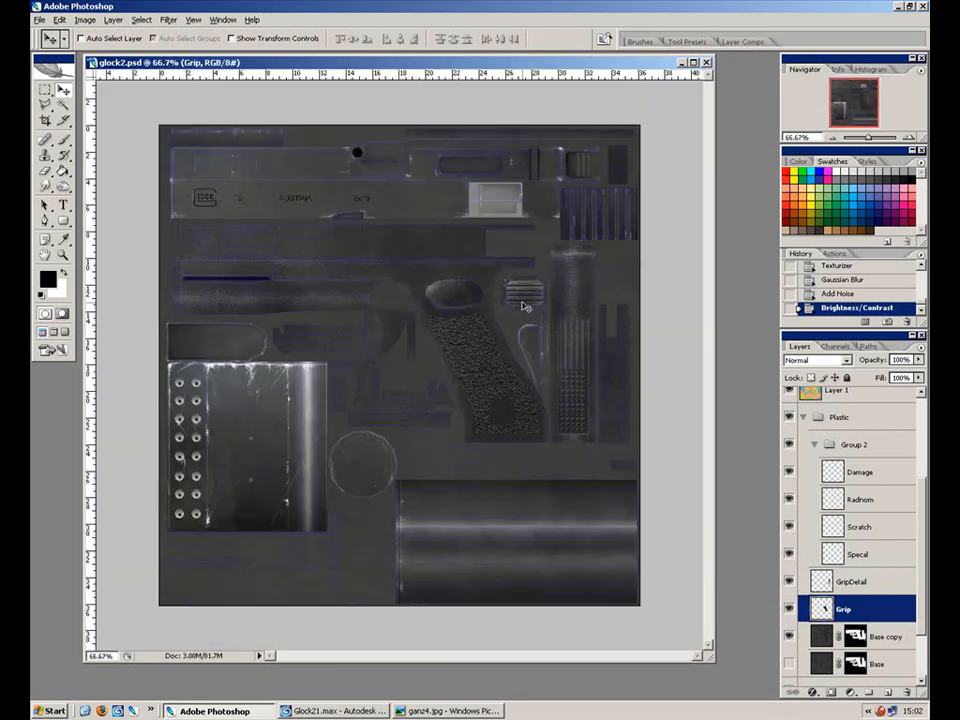
pyautogui.hotkey('ctrl', '+')
pyautogui.hotkey('ctrl', '+')
pyautogui.moveTo(571, 358); pyautogui.dragTo(392, 322)
pyautogui.hotkey('ctrl', '+')
pyautogui.moveTo(495, 320); pyautogui.dragTo(477, 429)
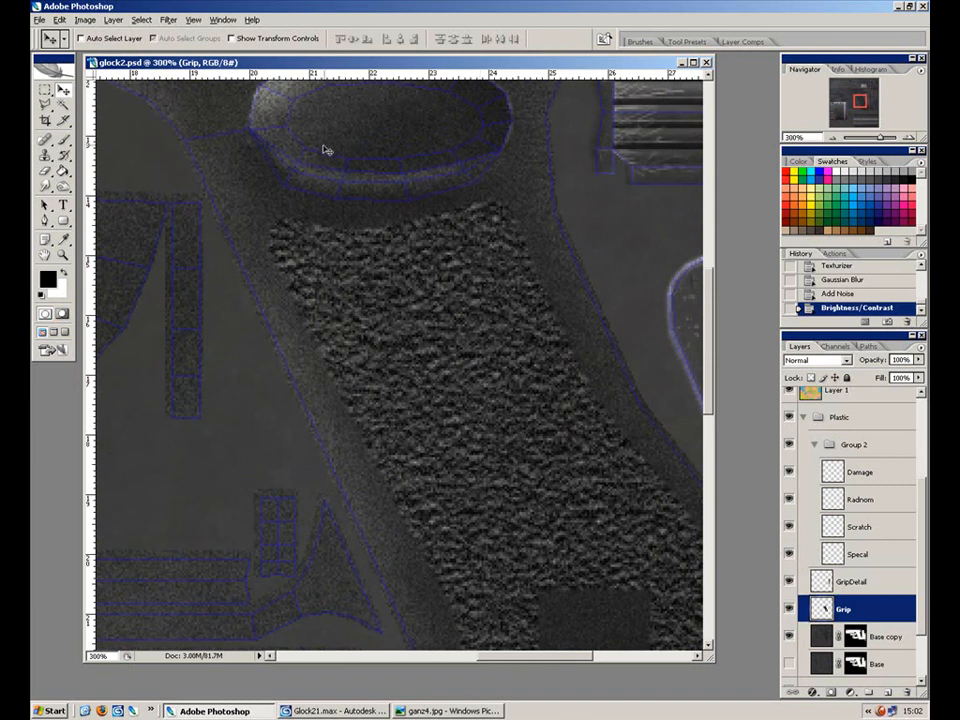
# Undo the Grip layer's brightness/contrast adjustment, added noise and Gaussian blur.
pyautogui.hotkey('ctrl', 'u')
pyautogui.click(813, 145)
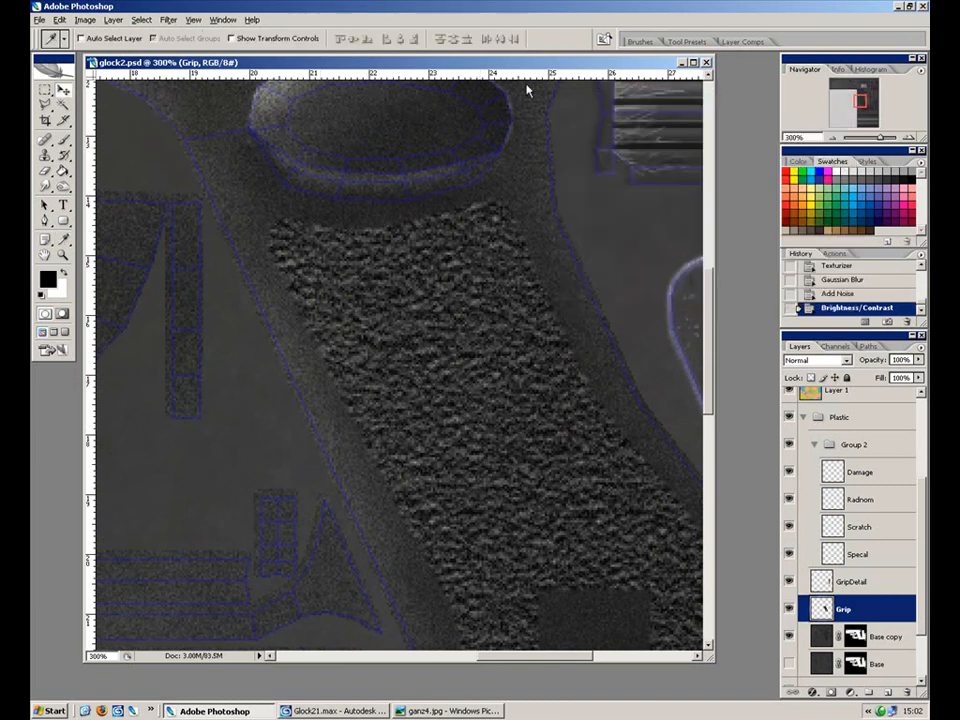
pyautogui.click(114, 19)
pyautogui.press('Escape')
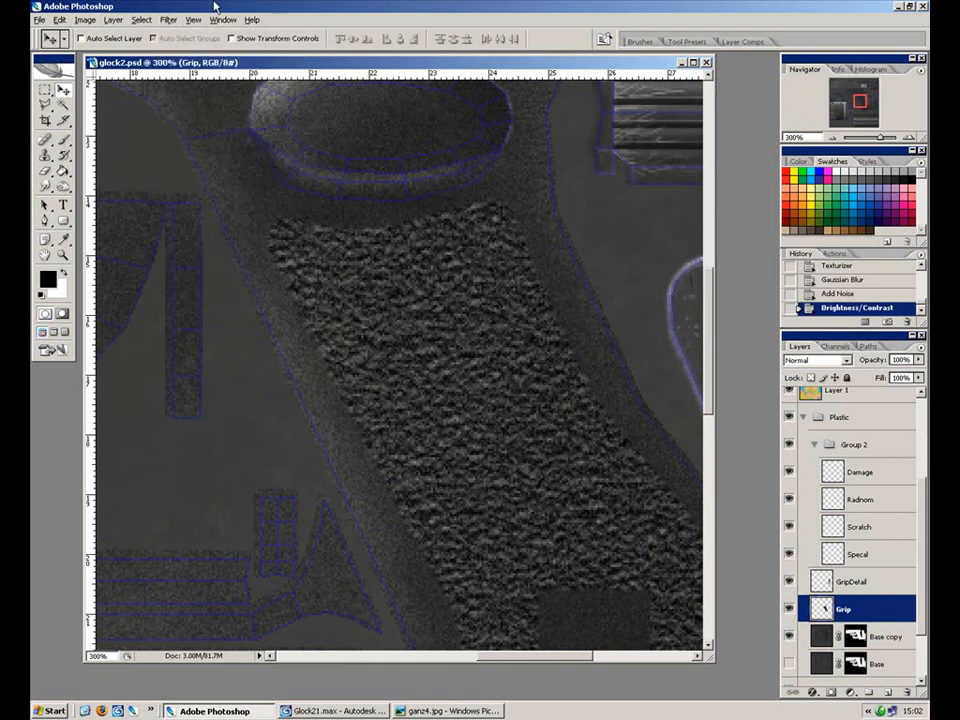
pyautogui.hotkey('ctrl', 'alt', 'z')
pyautogui.hotkey('ctrl', 'alt', 'z')
pyautogui.hotkey('ctrl', 'alt', 'z')
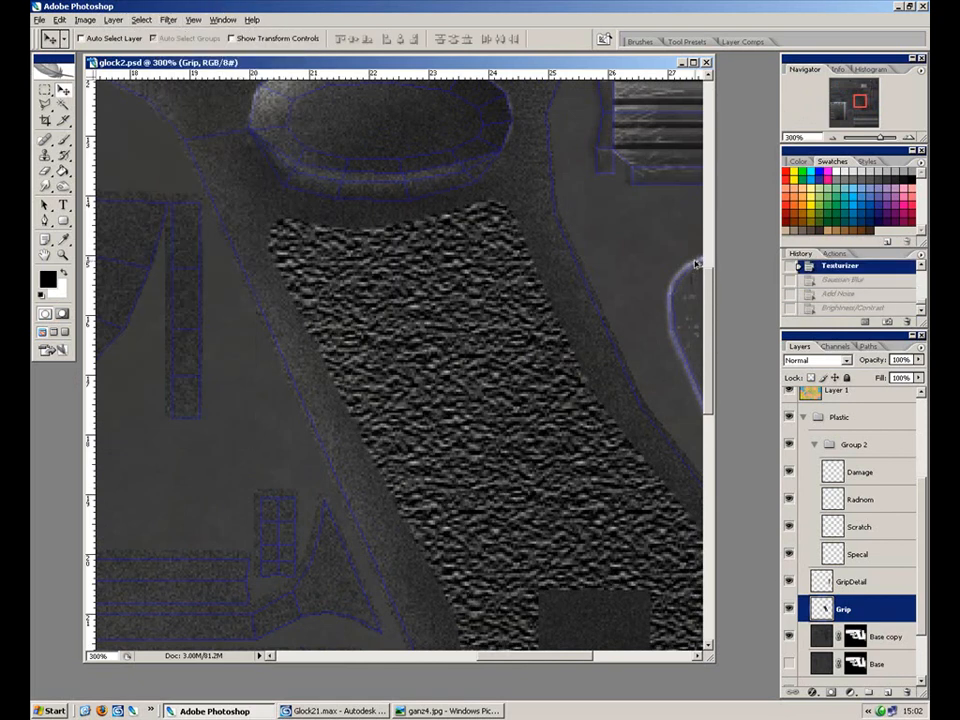
# Examine the grip panel's Texturizer relief up close and against the neighbouring parts of the texture.
pyautogui.hotkey('ctrl', 'alt', '0')
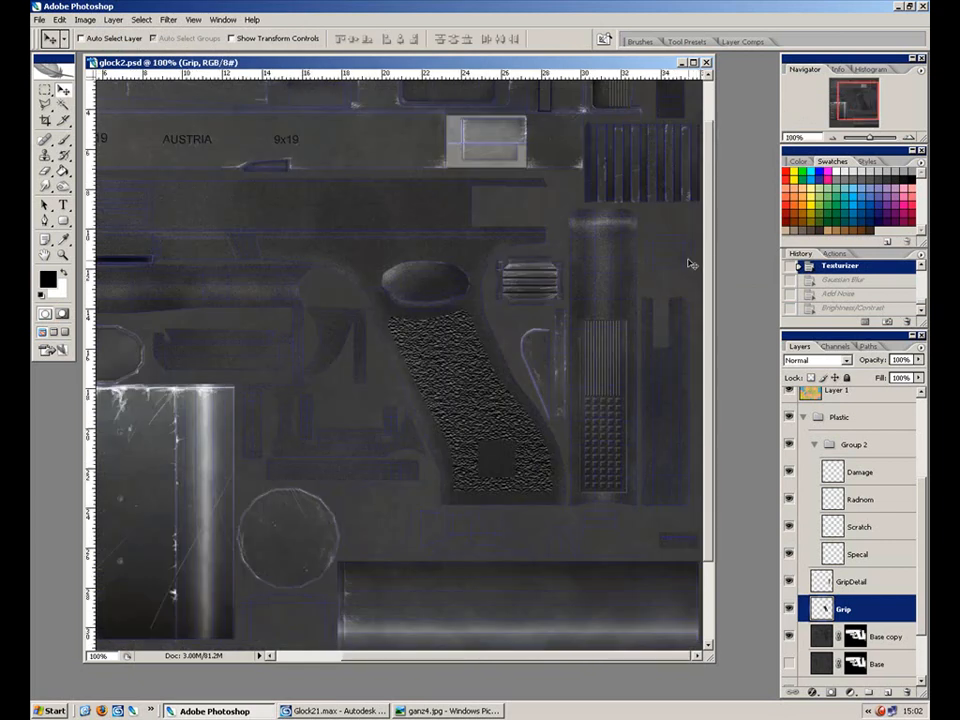
pyautogui.hotkey('ctrl', '+')
pyautogui.hotkey('ctrl', '+')
pyautogui.hotkey('ctrl', '+')
pyautogui.moveTo(576, 314); pyautogui.dragTo(418, 325)
pyautogui.scroll(-3, 418, 328)
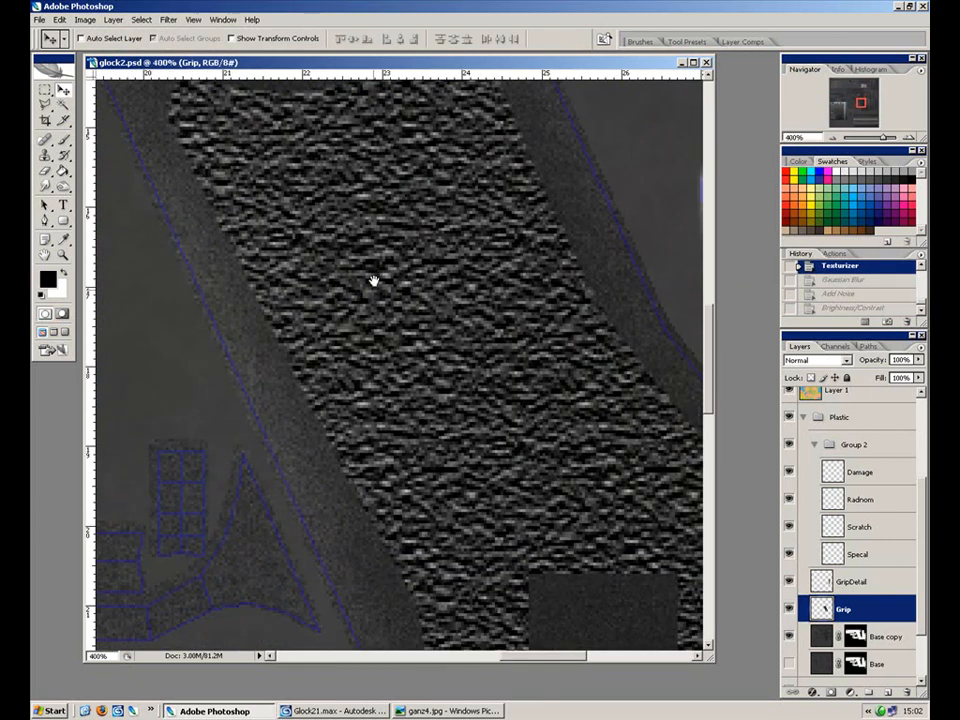
pyautogui.hotkey('ctrl', '-')
pyautogui.hotkey('ctrl', '-')
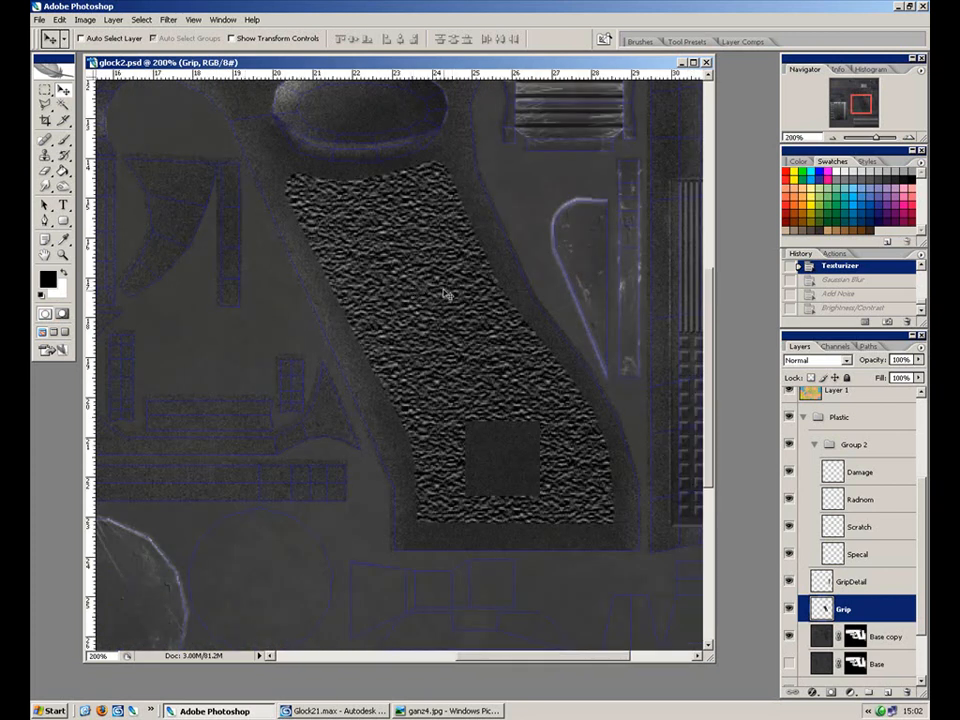
pyautogui.moveTo(397, 63); pyautogui.dragTo(411, 84)
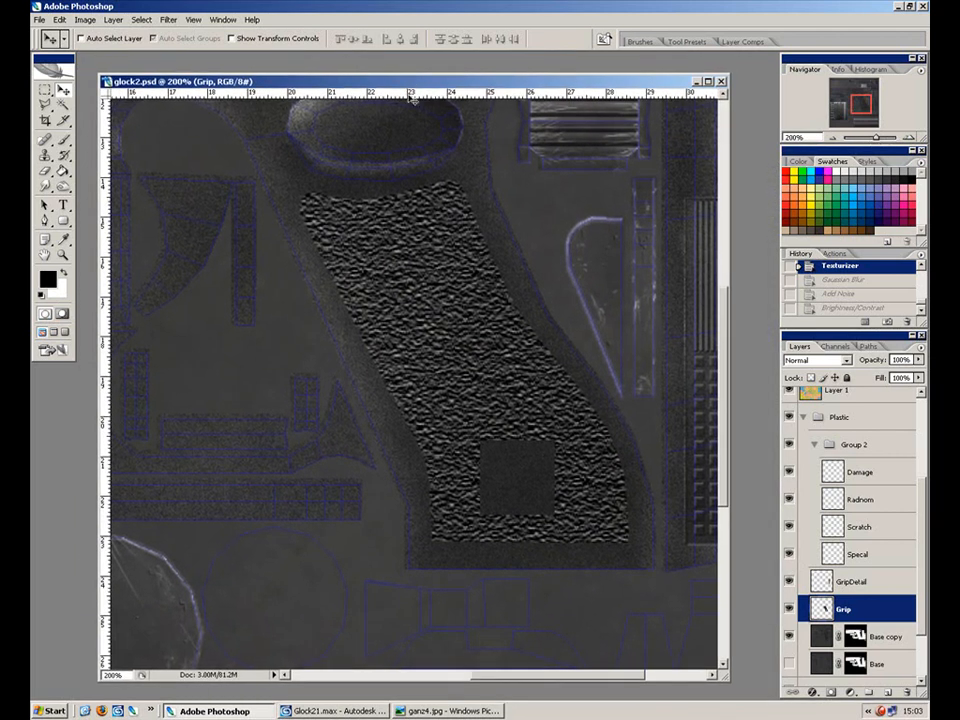
# Inspect the edges of the grip panel at different magnifications, especially where it meets the oval recess.
pyautogui.hotkey('ctrl', '+')
pyautogui.moveTo(293, 250); pyautogui.dragTo(270, 458)
pyautogui.moveTo(280, 380); pyautogui.dragTo(448, 336)
pyautogui.hotkey('ctrl', '-')
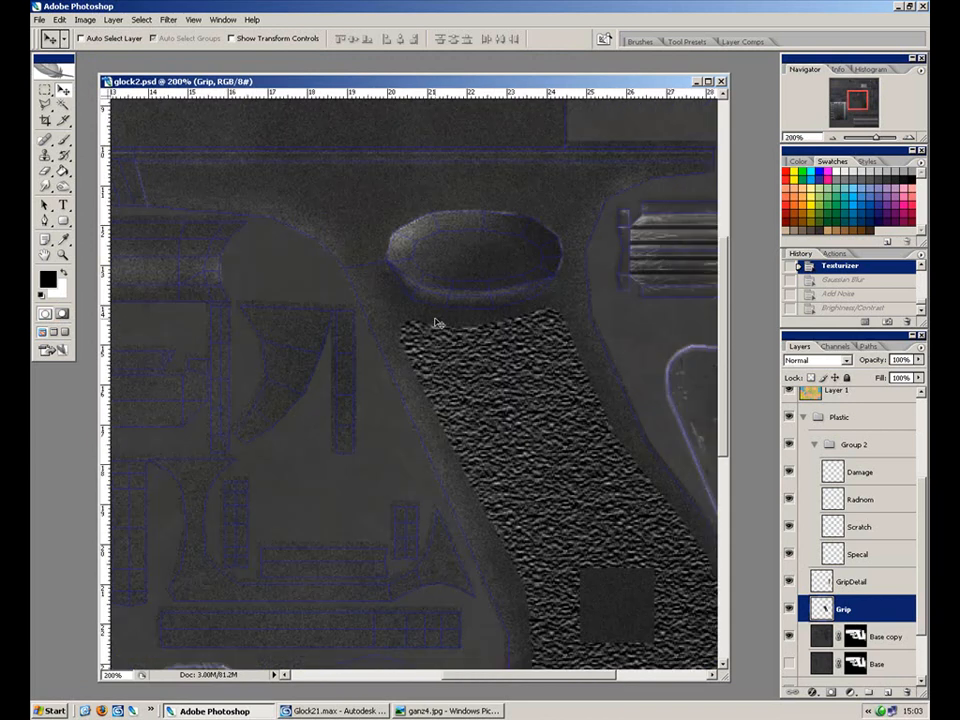
pyautogui.hotkey('ctrl', '-')
pyautogui.hotkey('ctrl', '+')
pyautogui.hotkey('ctrl', '+')
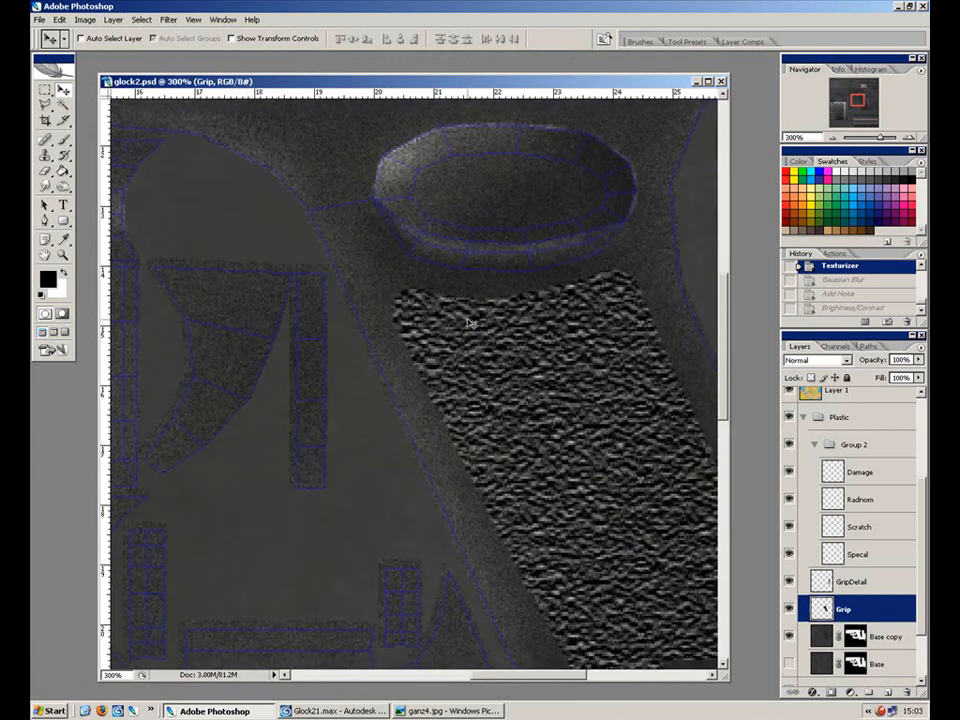
pyautogui.moveTo(455, 304); pyautogui.dragTo(403, 271)
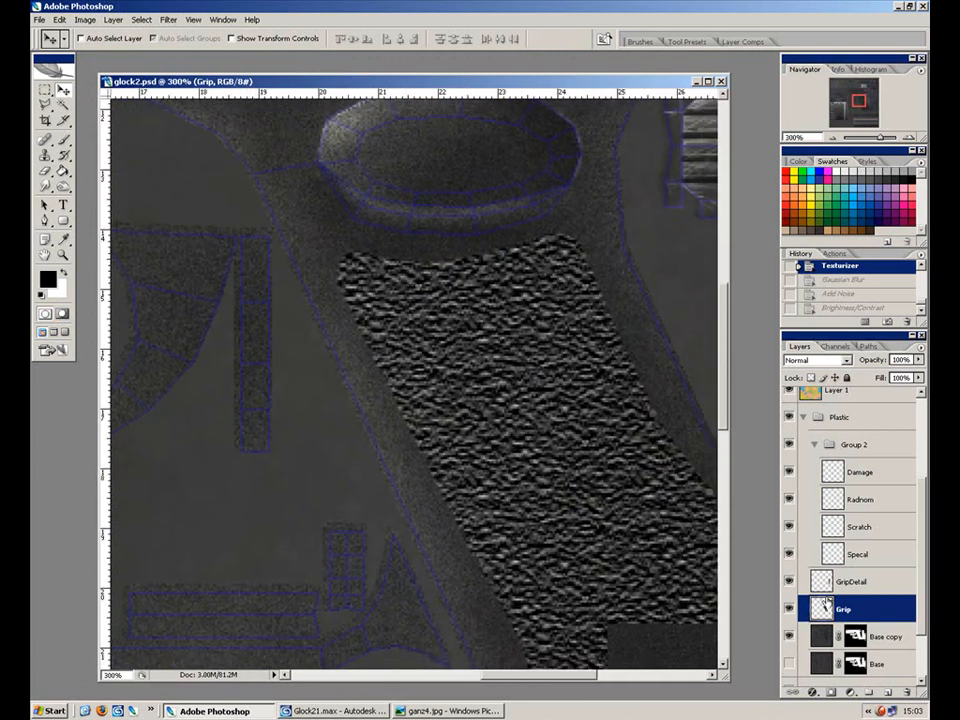
pyautogui.moveTo(383, 250); pyautogui.dragTo(392, 326)
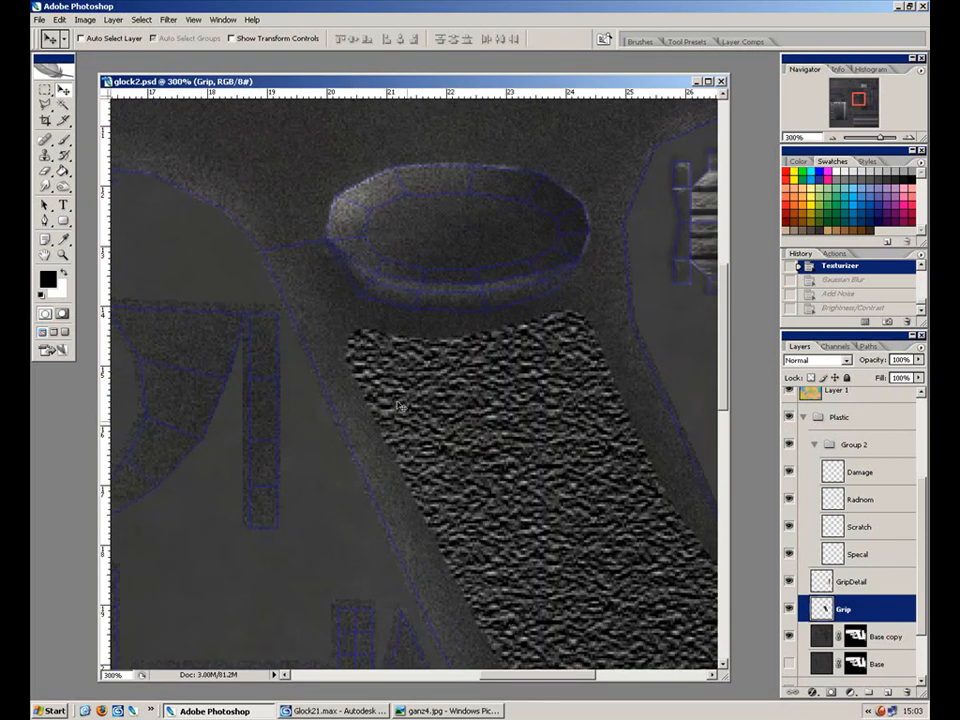
pyautogui.moveTo(587, 556); pyautogui.dragTo(524, 410)
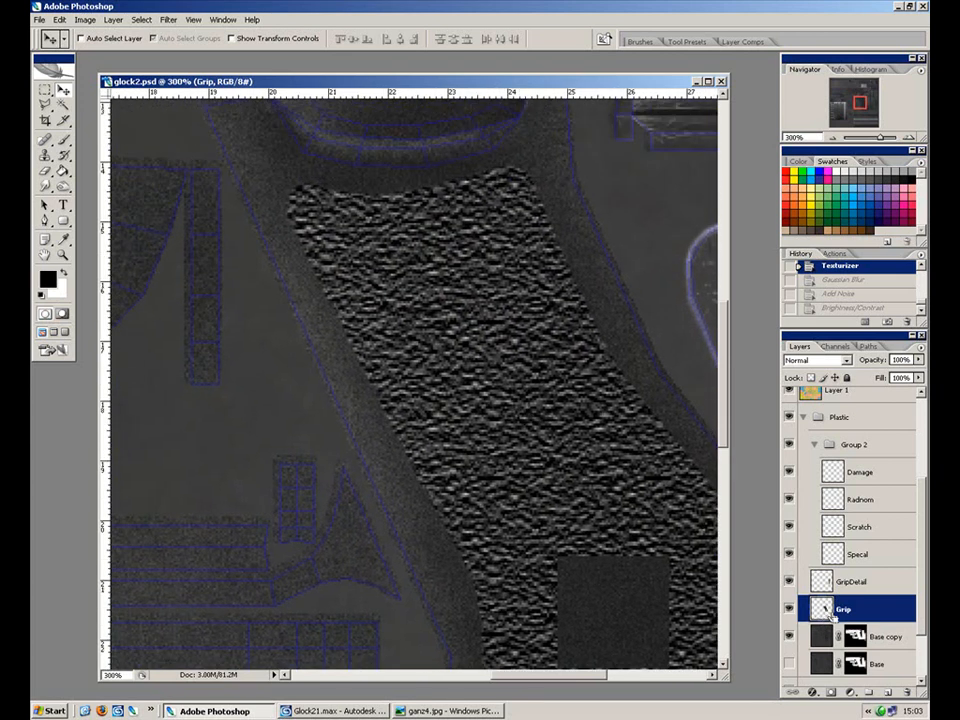
# Load the Grip layer's outline as a selection and convert it into a 2-pixel-wide border around the panel.
pyautogui.keyDown('ctrl'); pyautogui.click(820, 610); pyautogui.keyUp('ctrl')
pyautogui.click(141, 19)
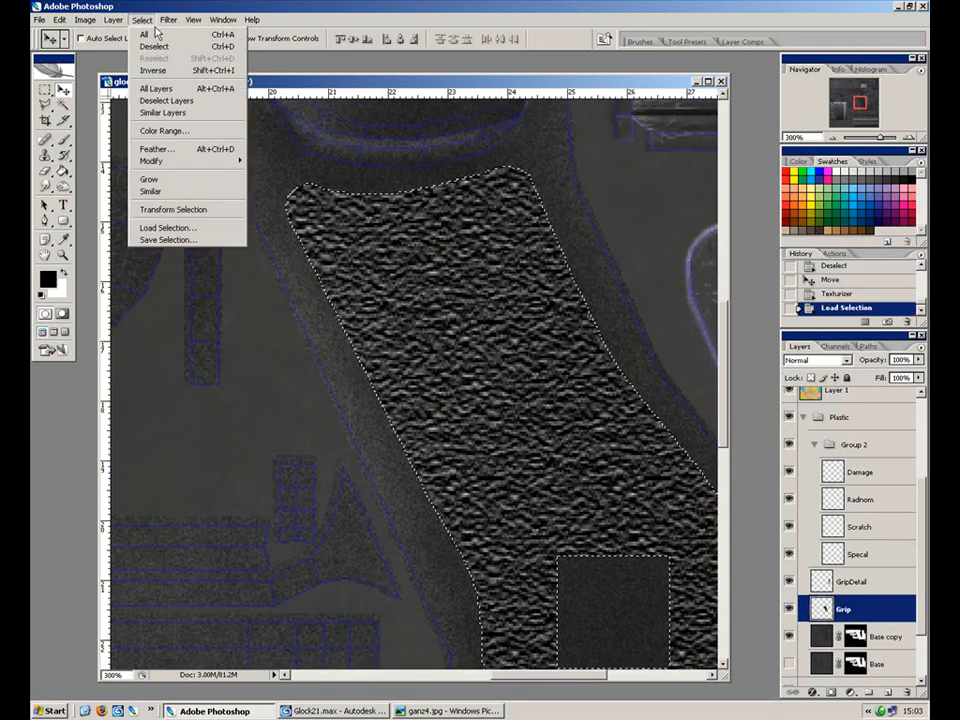
pyautogui.moveTo(166, 24)
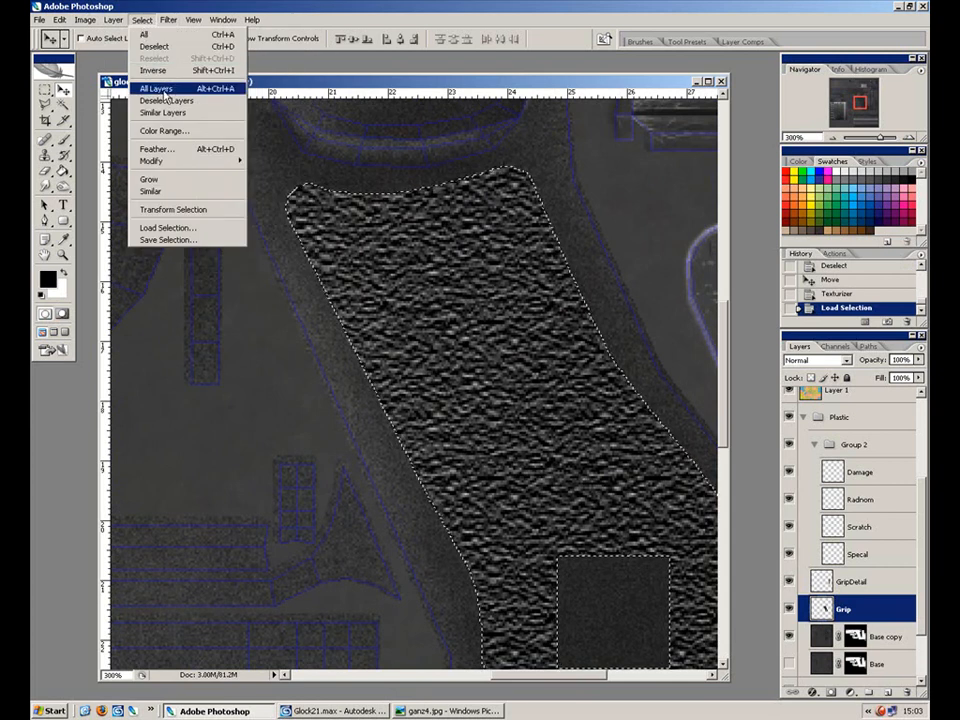
pyautogui.moveTo(194, 166)
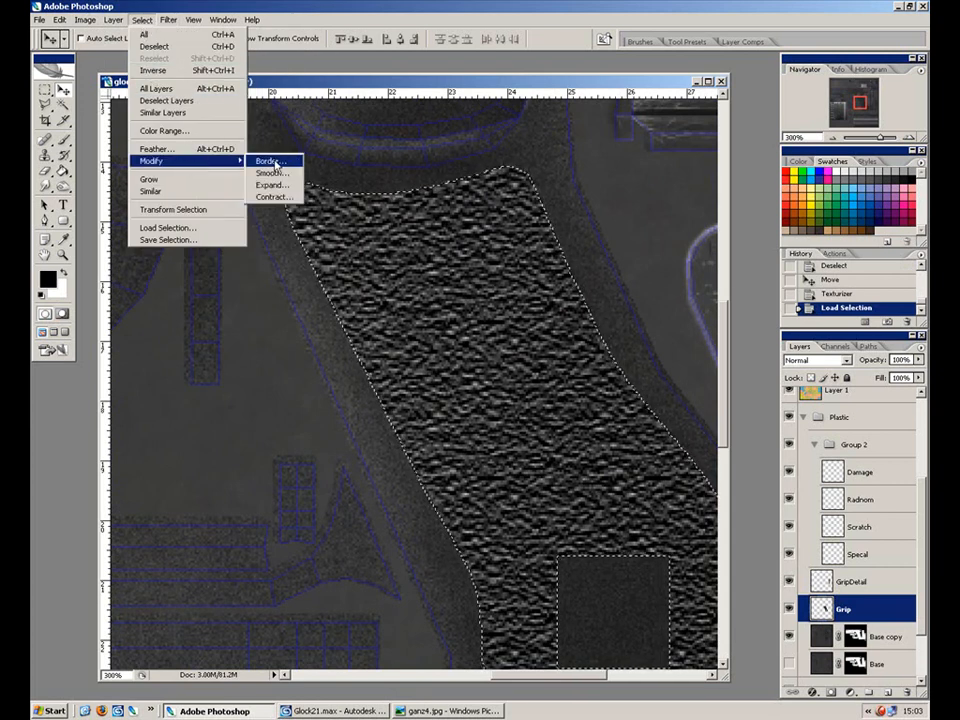
pyautogui.click(270, 161)
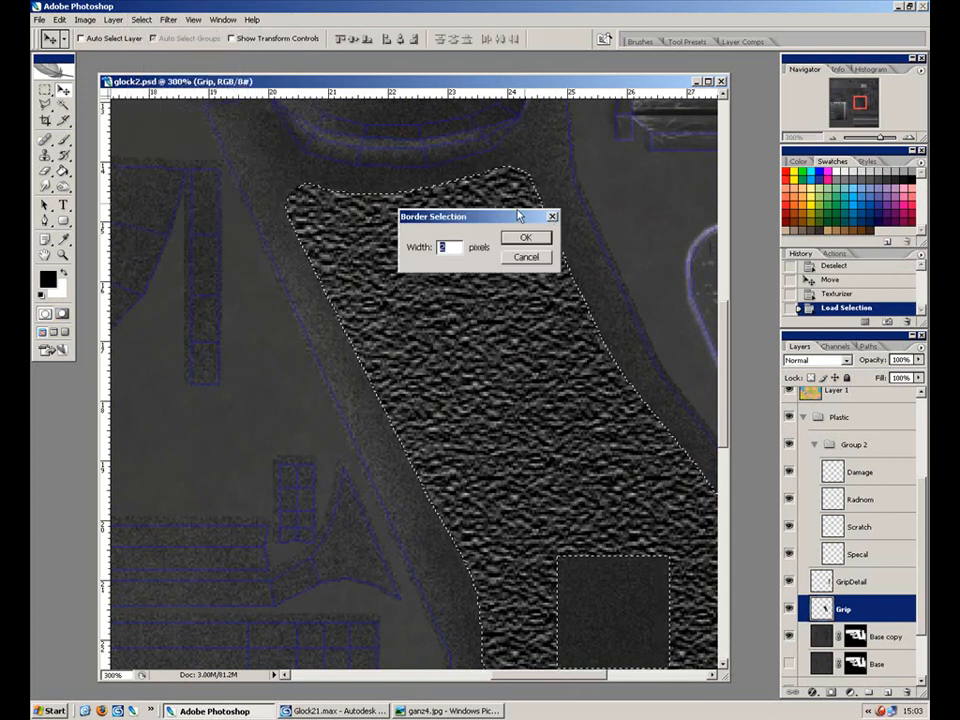
pyautogui.click(526, 239)
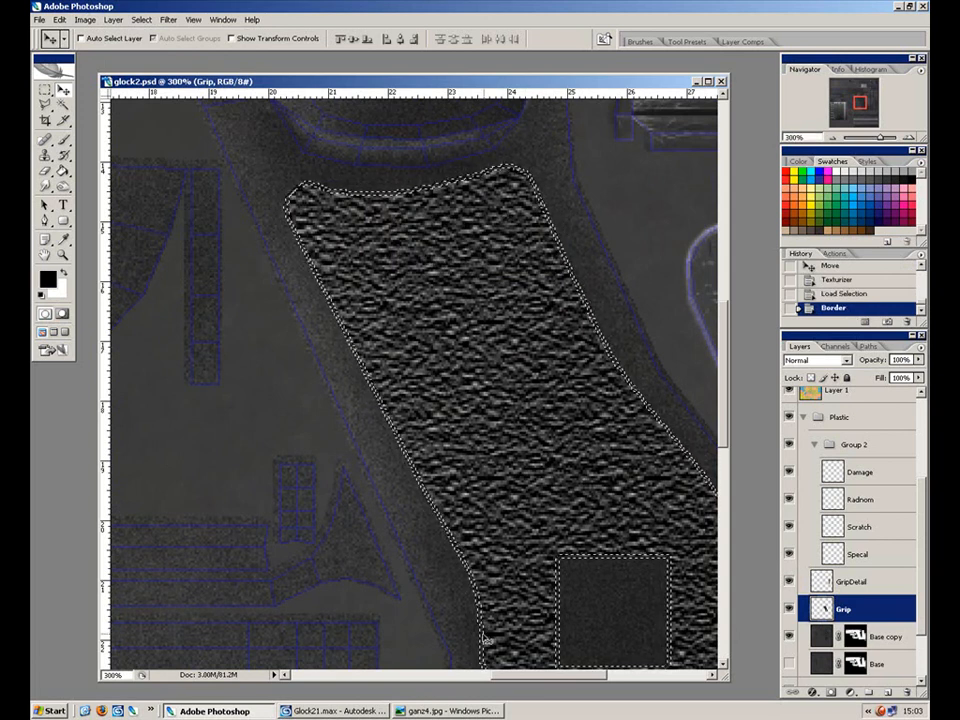
pyautogui.moveTo(521, 513); pyautogui.dragTo(443, 418)
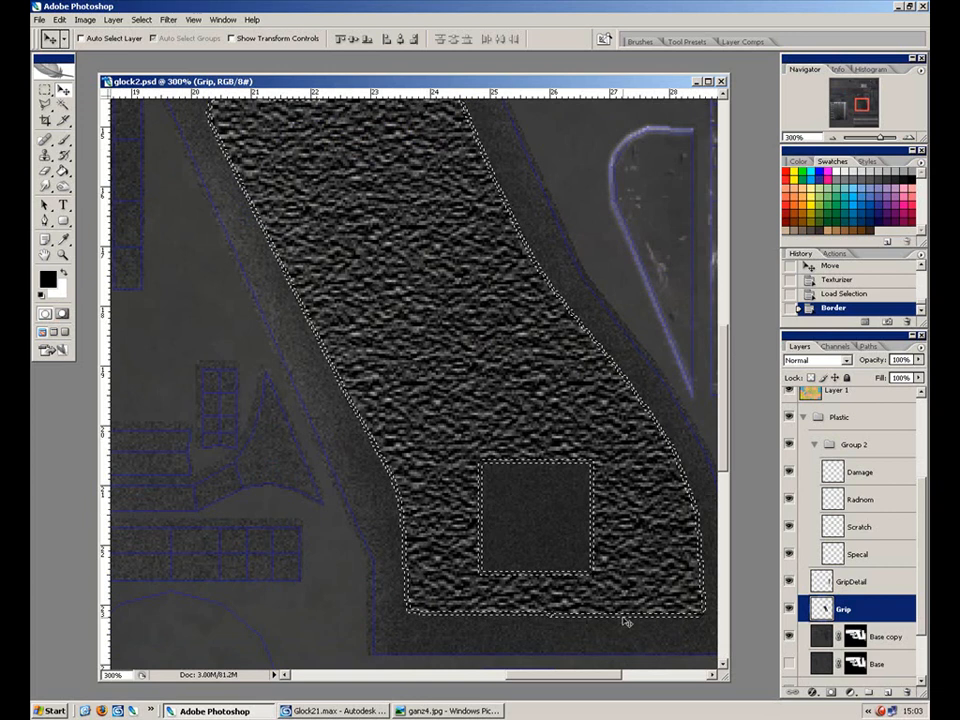
pyautogui.moveTo(261, 111); pyautogui.dragTo(313, 266)
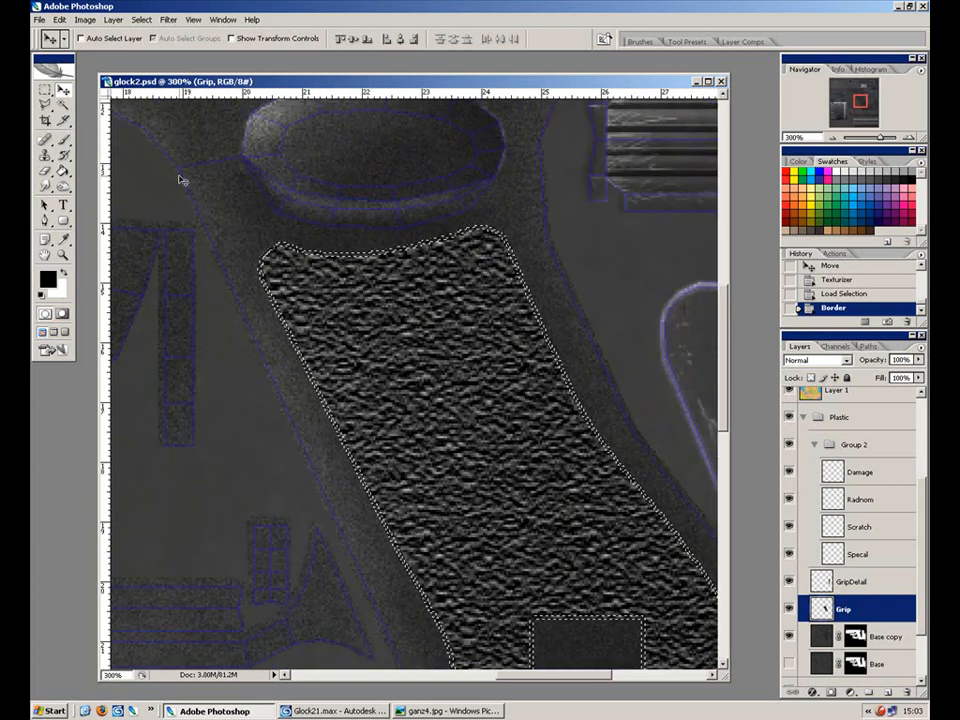
# Burn the Base copy layer's midtones along the grip border with the selection edges hidden, raising the Burn tool's exposure to 70%.
pyautogui.press('b')
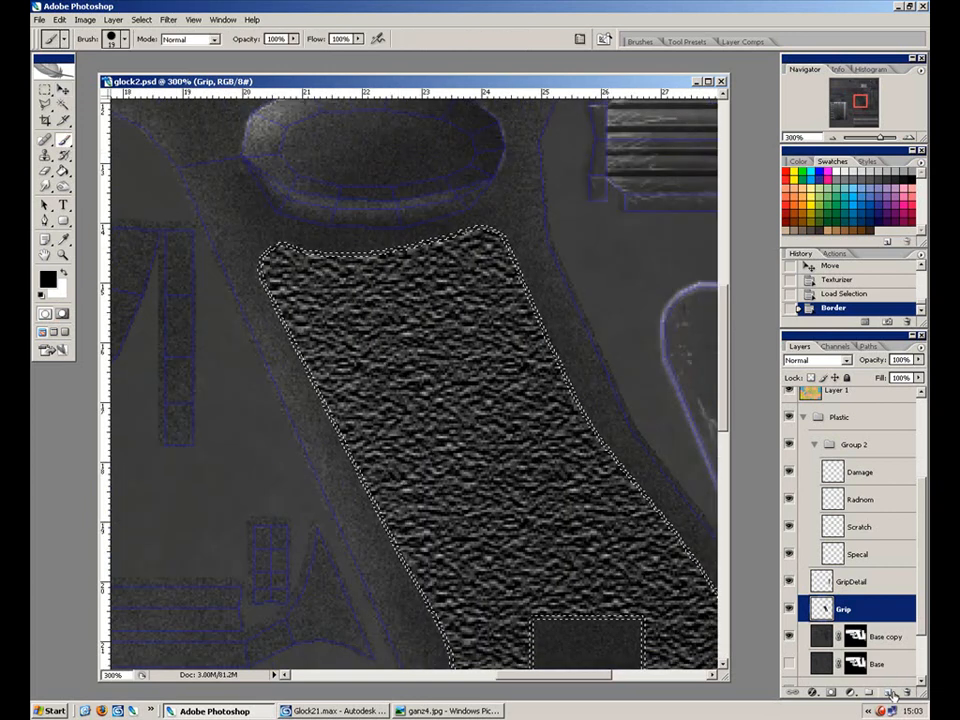
pyautogui.click(815, 642)
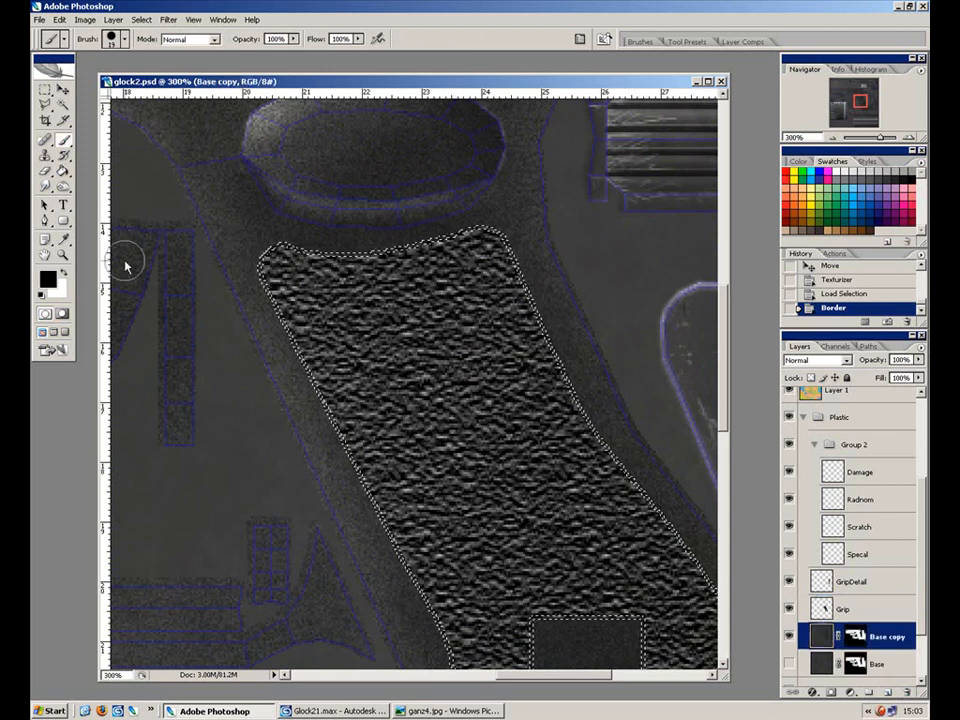
pyautogui.moveTo(63, 186); pyautogui.dragTo(120, 188)
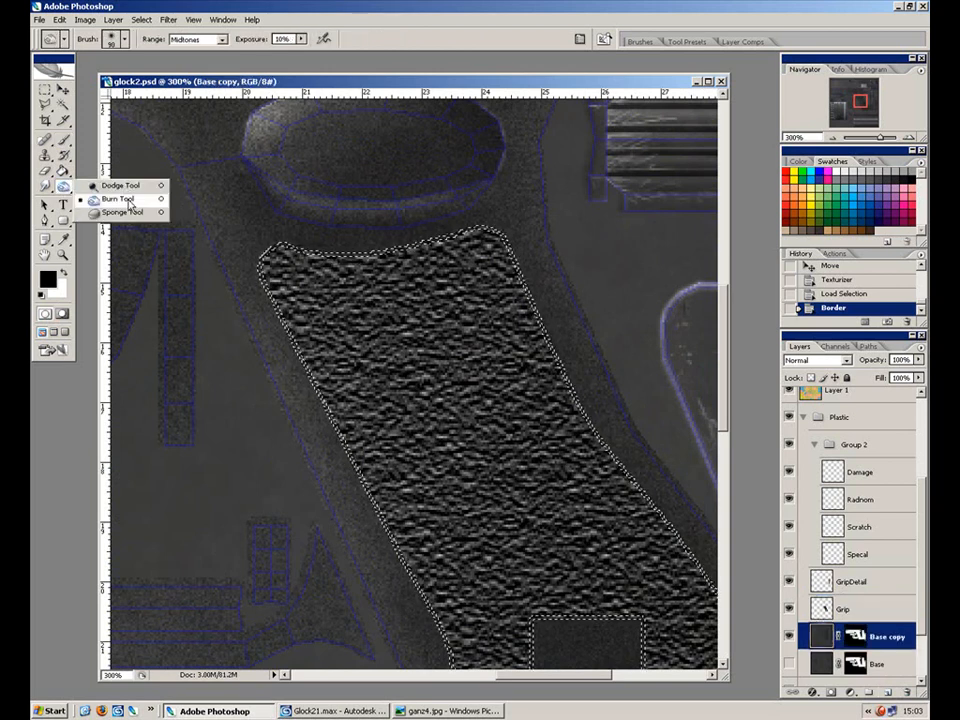
pyautogui.click(130, 200)
pyautogui.hotkey('ctrl', 'h')
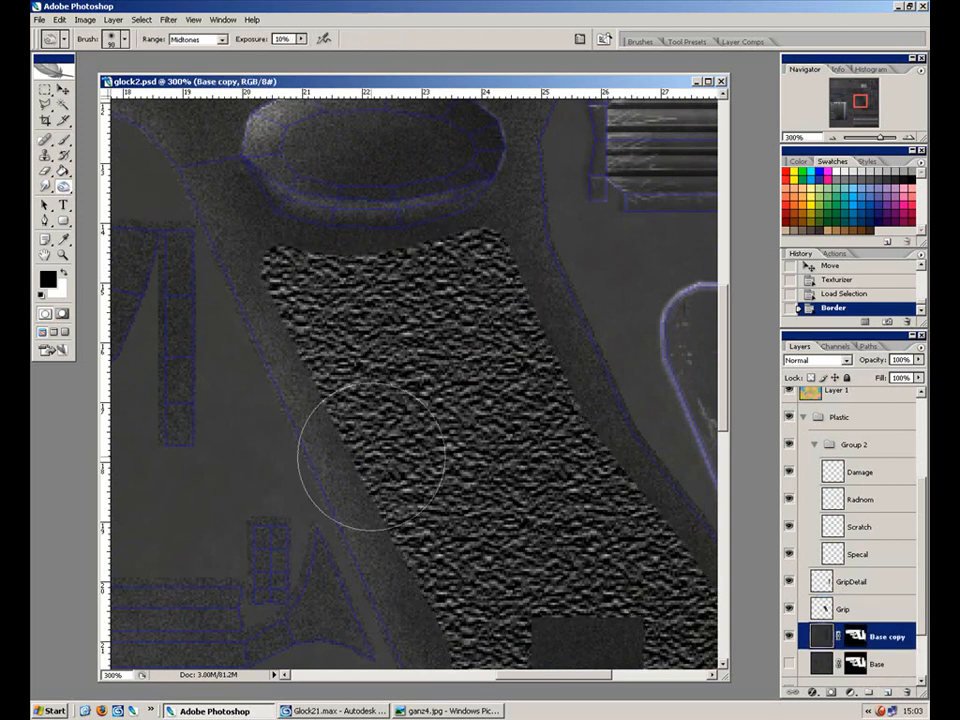
pyautogui.moveTo(407, 206); pyautogui.dragTo(411, 246)
pyautogui.press('7')
pyautogui.moveTo(305, 240)
pyautogui.mouseDown()
pyautogui.moveTo(296, 366)
pyautogui.moveTo(449, 585)
pyautogui.moveTo(388, 295)
pyautogui.mouseUp()
pyautogui.moveTo(293, 331); pyautogui.dragTo(350, 550)
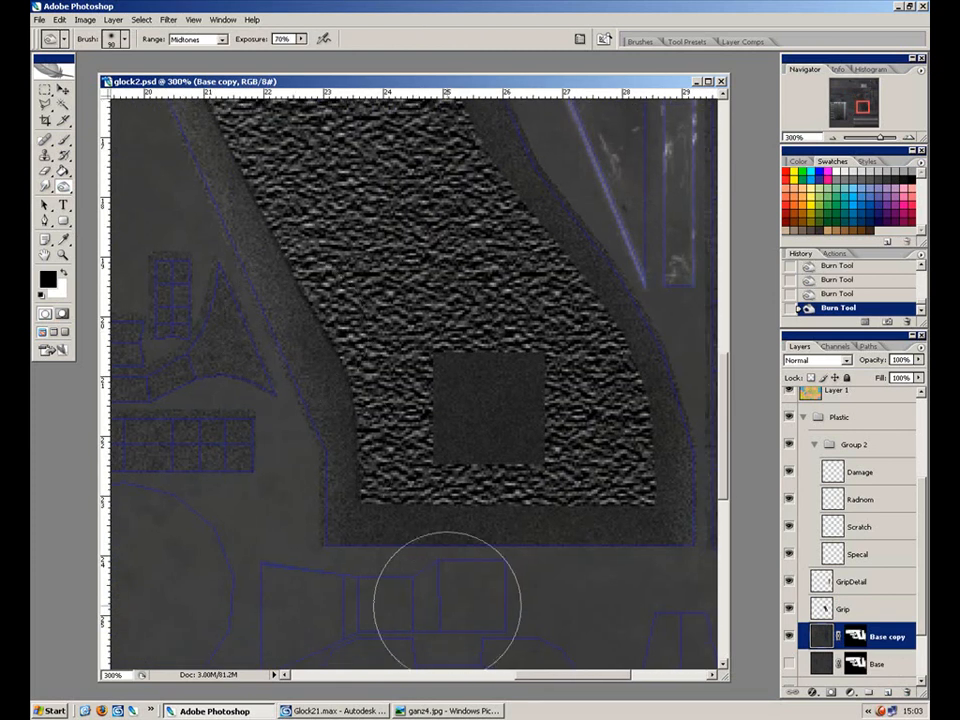
# Try burning along the grip border on the Specal layer with the brush size reduced to 30.
pyautogui.click(858, 554)
pyautogui.moveTo(534, 397); pyautogui.dragTo(487, 442)
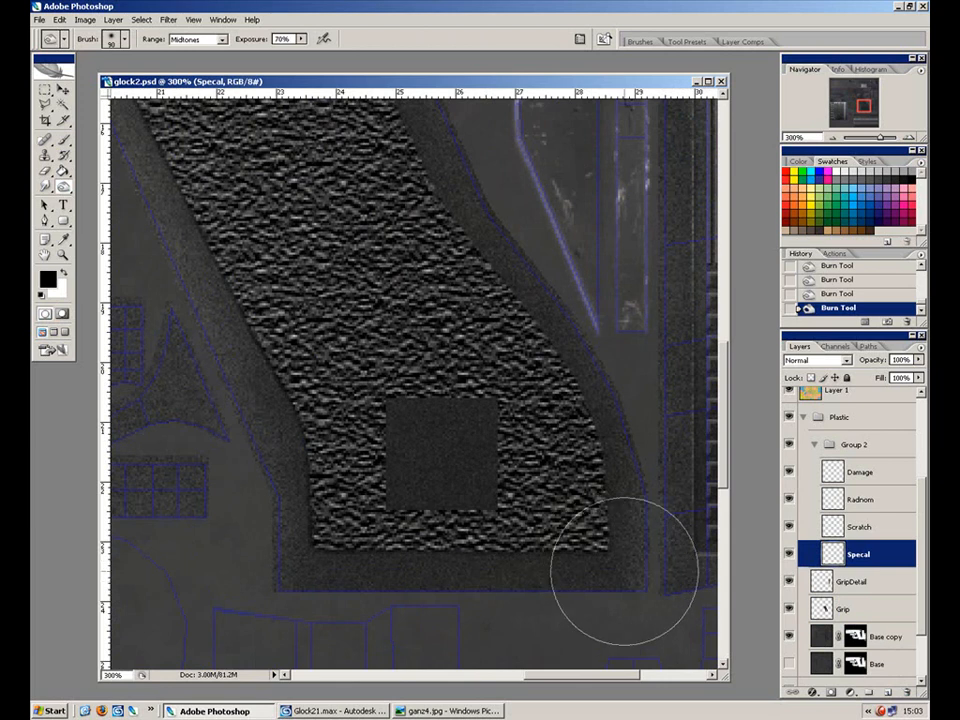
pyautogui.moveTo(510, 280); pyautogui.dragTo(594, 442)
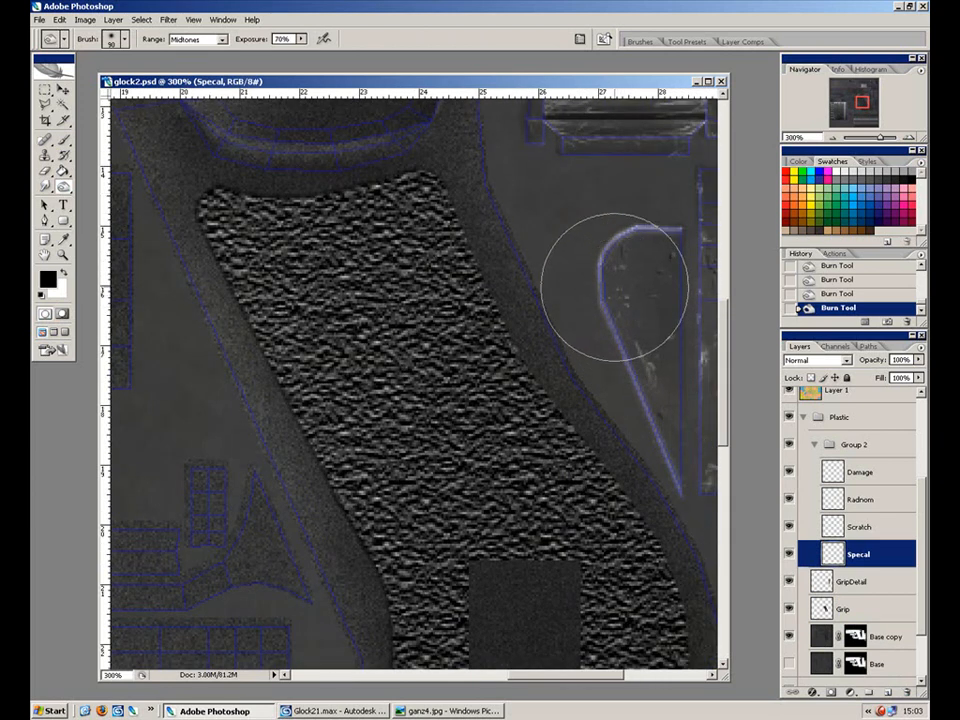
pyautogui.moveTo(643, 461); pyautogui.dragTo(551, 274)
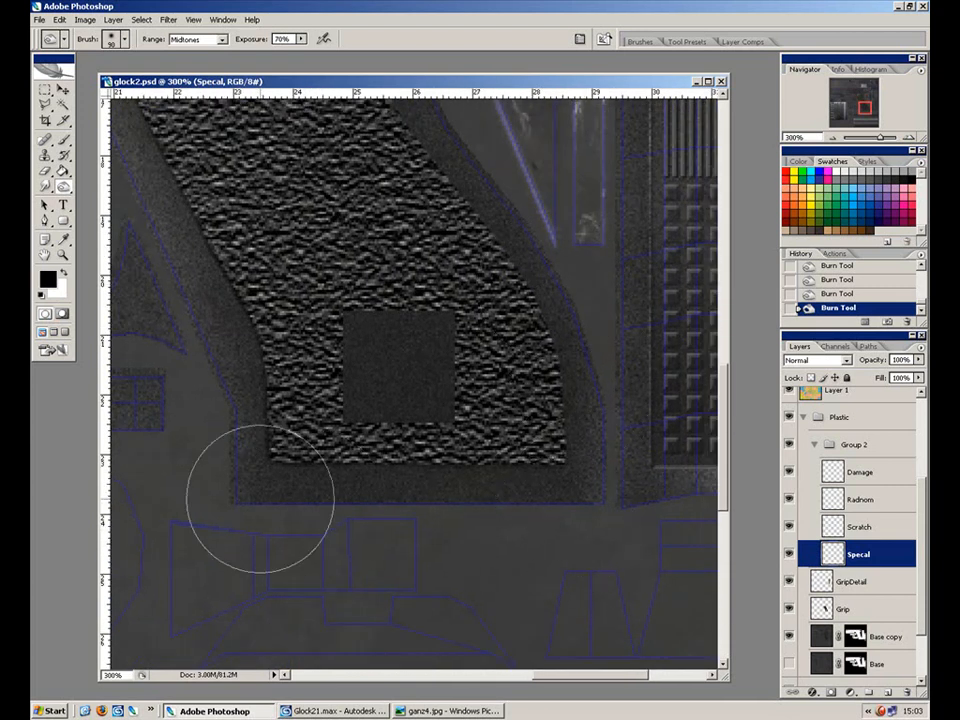
pyautogui.press('[')
pyautogui.press('[')
pyautogui.press('[')
pyautogui.press('[')
pyautogui.press('[')
pyautogui.press('[')
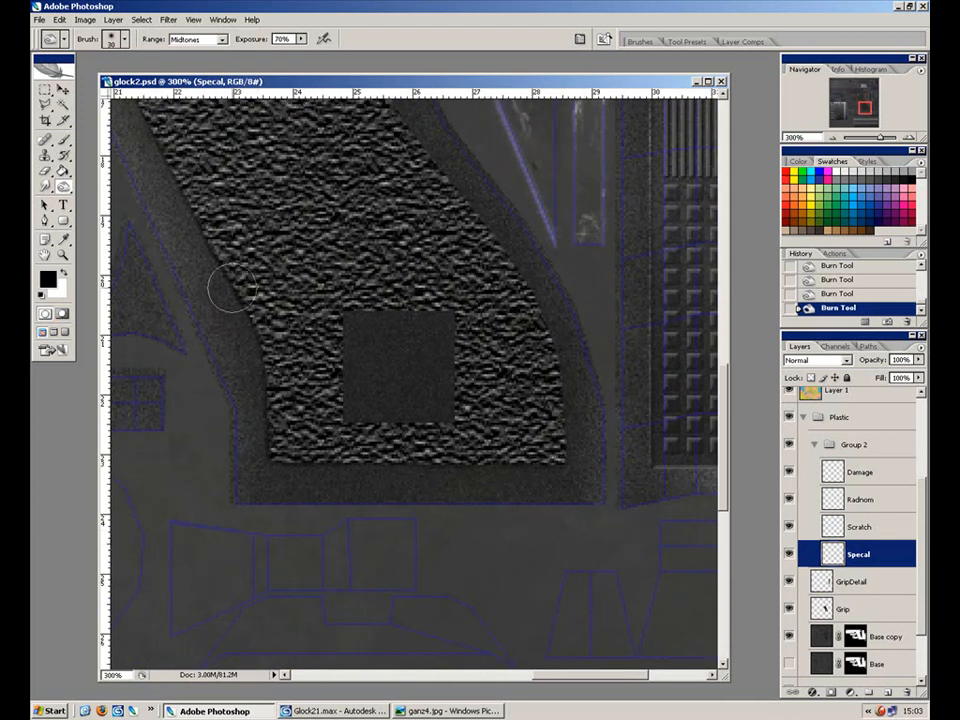
pyautogui.moveTo(571, 388); pyautogui.dragTo(568, 540)
pyautogui.moveTo(290, 192); pyautogui.dragTo(443, 365)
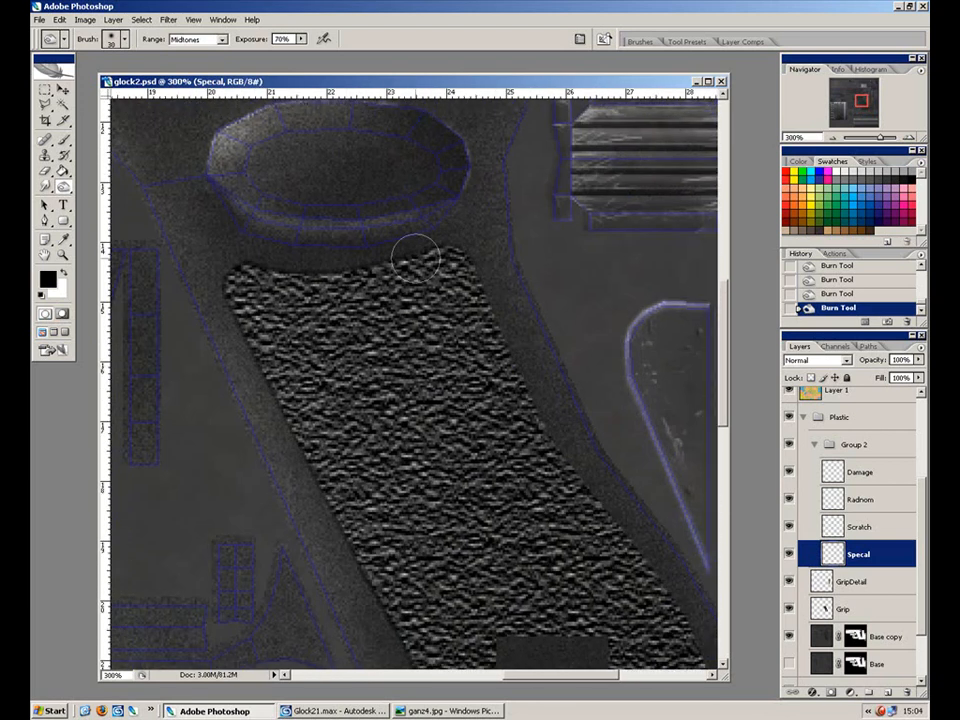
pyautogui.moveTo(418, 494); pyautogui.dragTo(358, 314)
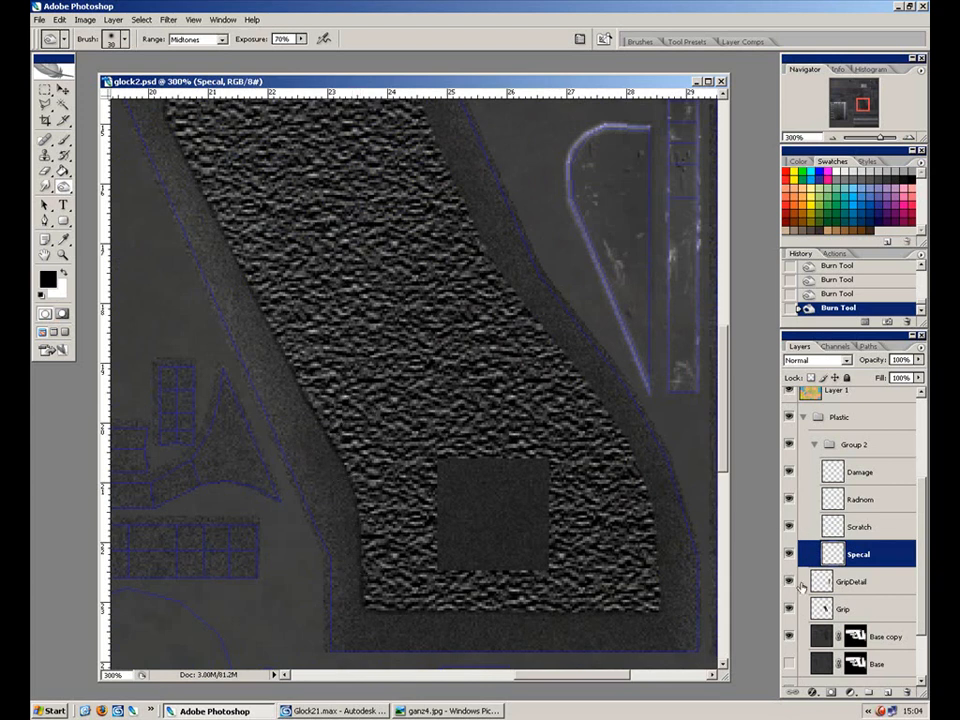
# Hide the Grip layer and check the burned outline on the plastic beneath it.
pyautogui.click(790, 609)
pyautogui.click(789, 609)
pyautogui.click(786, 610)
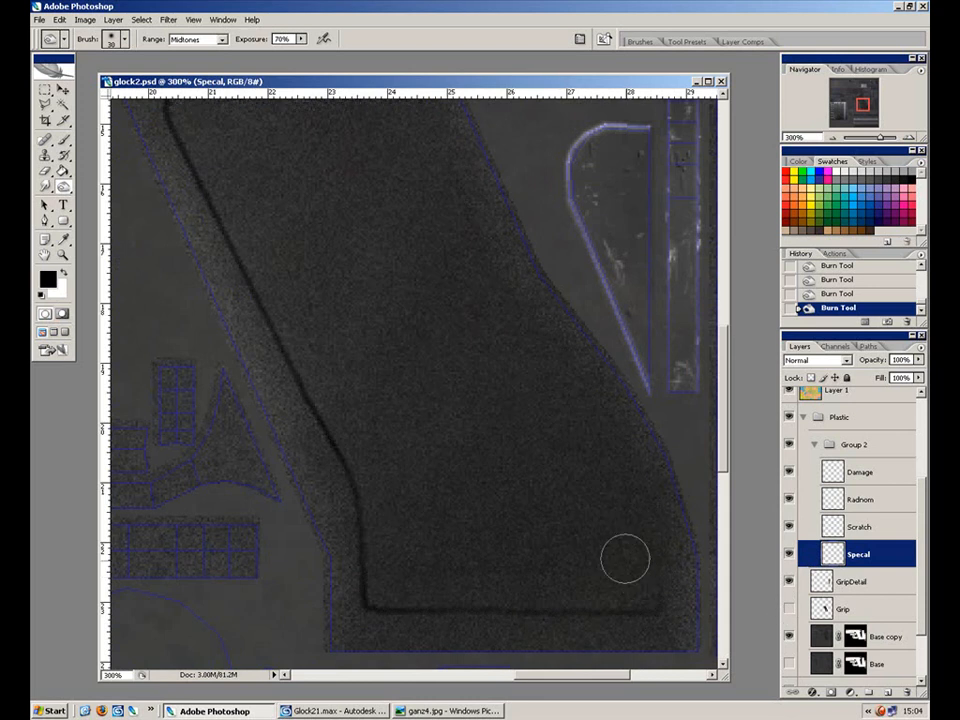
pyautogui.hotkey('ctrl', 'h')
pyautogui.hotkey('ctrl', 'h')
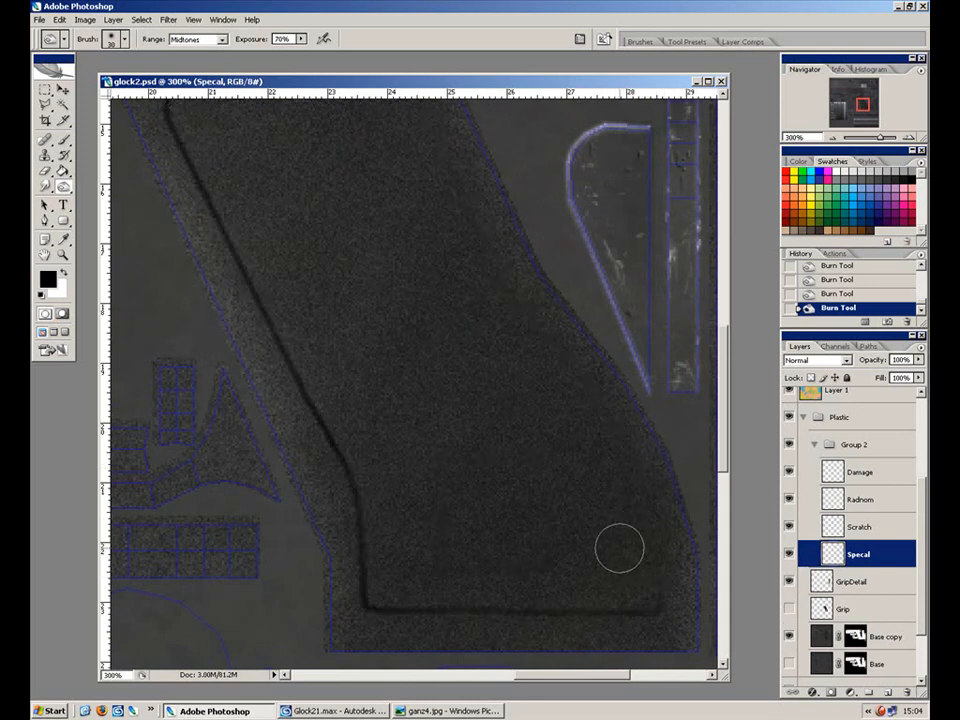
# Add a new layer above GripDetail and try a black brush stroke at 100% opacity along the grip border.
pyautogui.press('b')
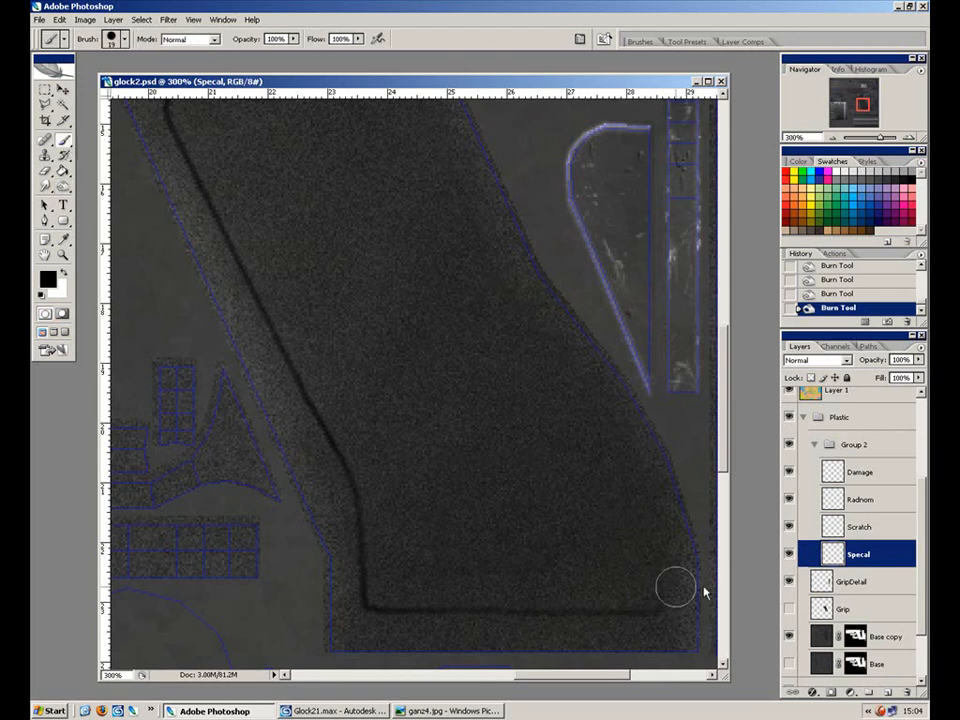
pyautogui.click(858, 585)
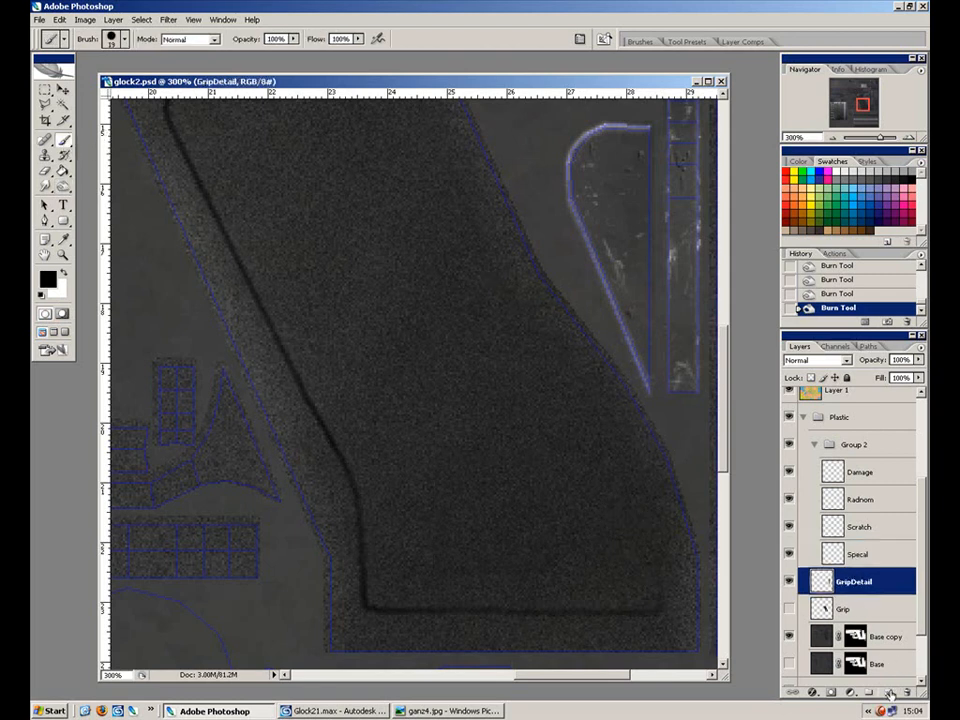
pyautogui.click(891, 691)
pyautogui.moveTo(636, 471)
pyautogui.mouseDown()
pyautogui.moveTo(658, 632)
pyautogui.moveTo(641, 467)
pyautogui.moveTo(597, 395)
pyautogui.mouseUp()
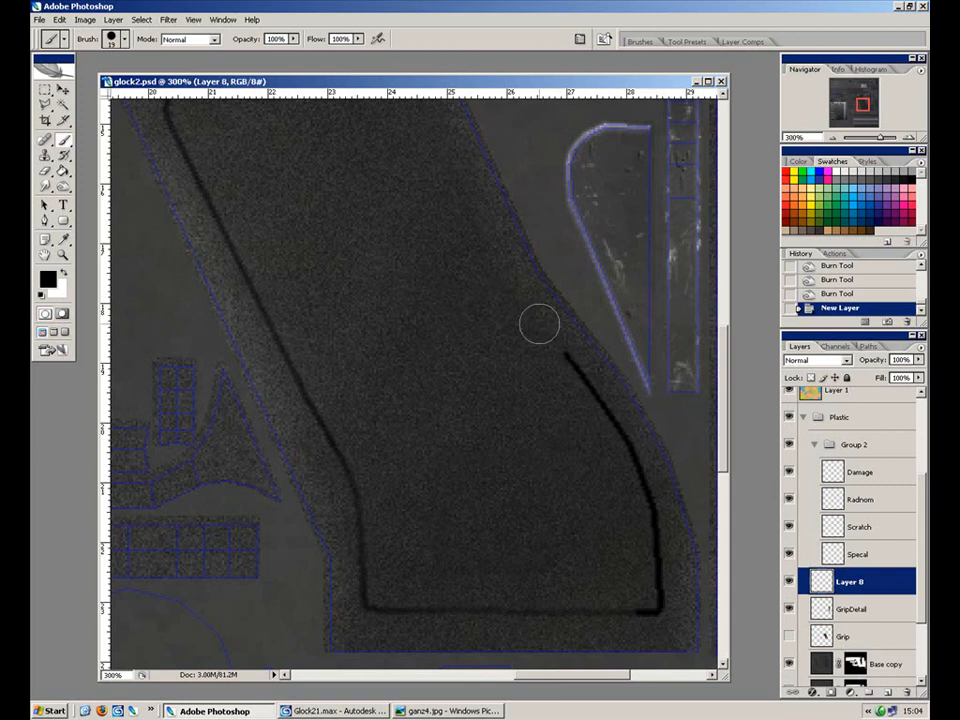
pyautogui.hotkey('ctrl', 'z')
# Paint a black outline along the grip border on the new layer with the brush at 50% opacity and 51% flow.
pyautogui.press('5')
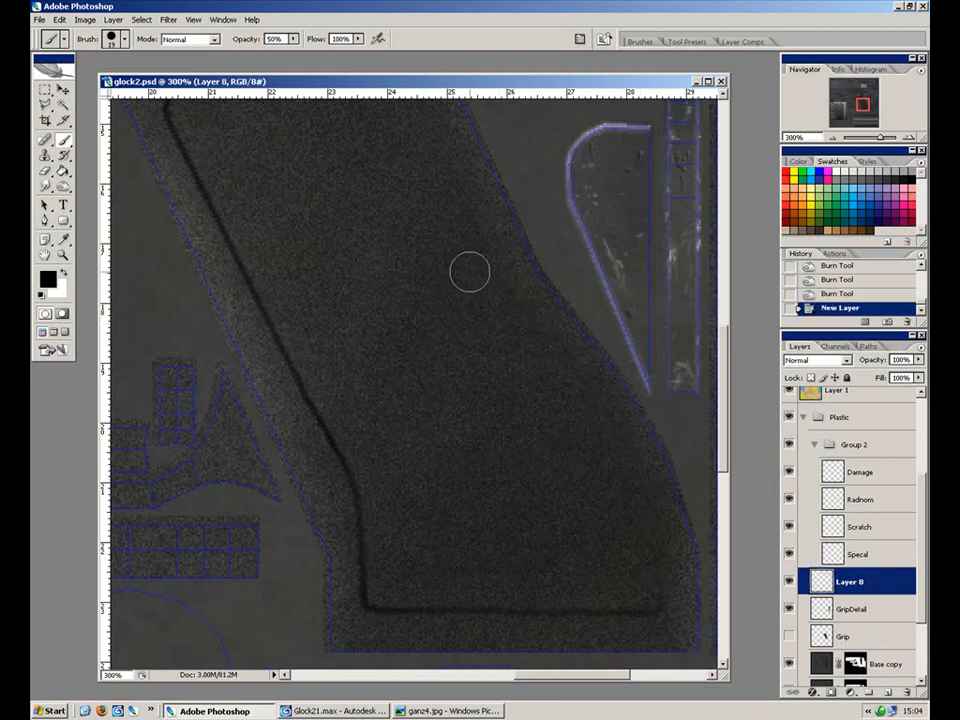
pyautogui.moveTo(425, 220); pyautogui.dragTo(437, 366)
pyautogui.click(359, 40)
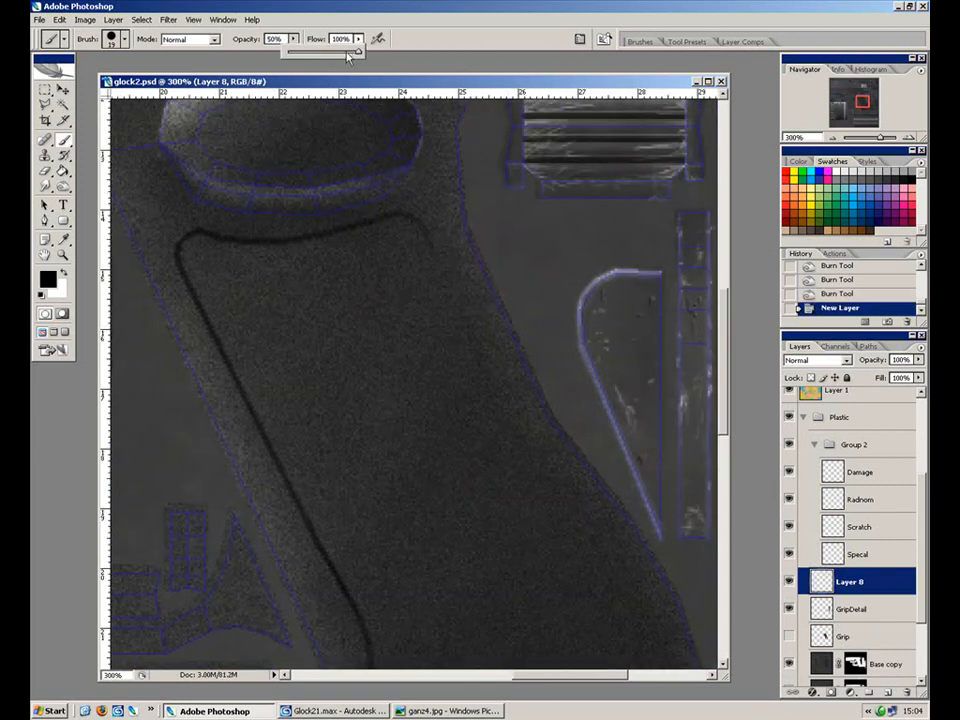
pyautogui.click(180, 223)
pyautogui.moveTo(182, 228)
pyautogui.mouseDown()
pyautogui.moveTo(300, 232)
pyautogui.moveTo(433, 203)
pyautogui.moveTo(411, 222)
pyautogui.moveTo(529, 445)
pyautogui.moveTo(579, 500)
pyautogui.mouseUp()
pyautogui.moveTo(580, 472)
pyautogui.mouseDown()
pyautogui.moveTo(447, 257)
pyautogui.moveTo(540, 543)
pyautogui.mouseUp()
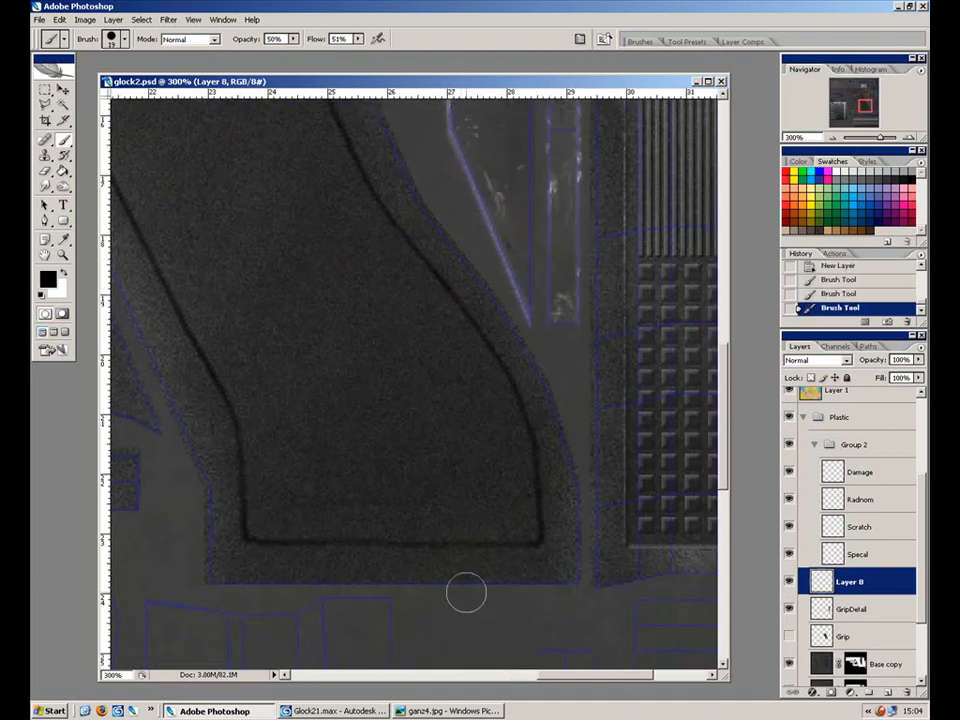
pyautogui.moveTo(459, 519); pyautogui.dragTo(525, 528)
pyautogui.moveTo(604, 550); pyautogui.dragTo(311, 549)
pyautogui.moveTo(344, 273)
pyautogui.mouseDown()
pyautogui.moveTo(484, 486)
pyautogui.moveTo(504, 501)
pyautogui.mouseUp()
pyautogui.moveTo(603, 482); pyautogui.dragTo(546, 354)
# Show the Grip layer again and review the dark outline around the whole textured panel.
pyautogui.click(789, 637)
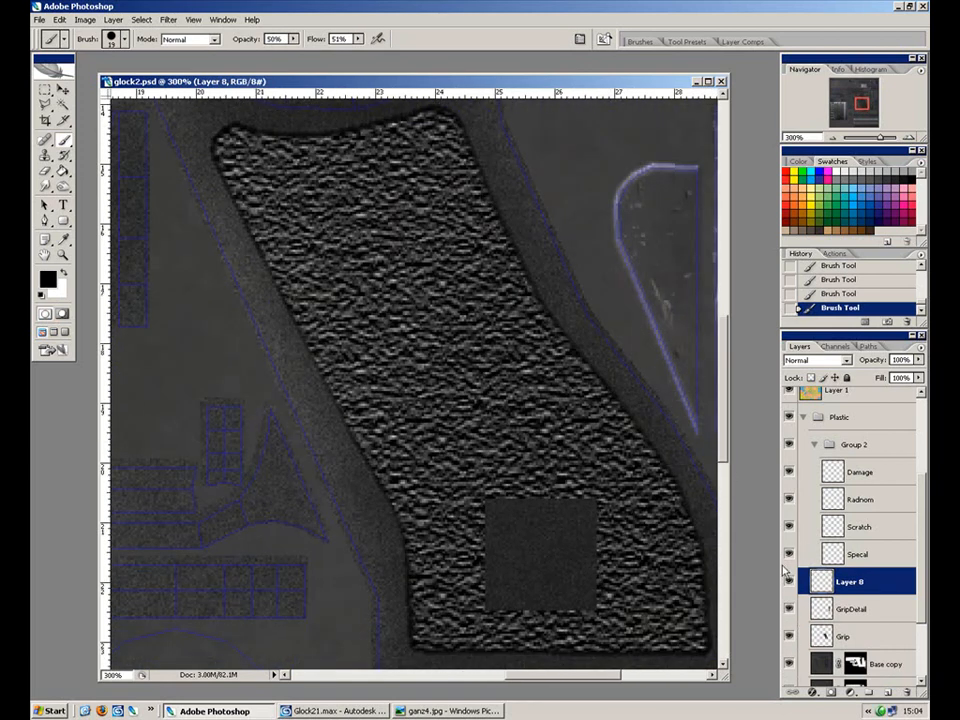
pyautogui.moveTo(437, 364); pyautogui.dragTo(386, 342)
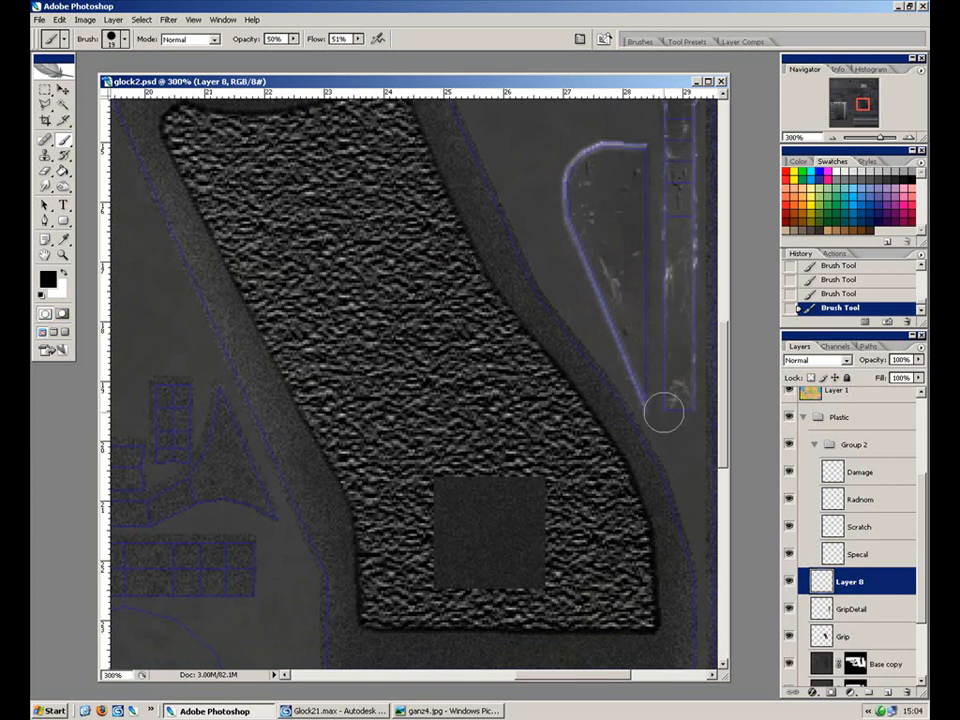
pyautogui.moveTo(363, 208); pyautogui.dragTo(448, 383)
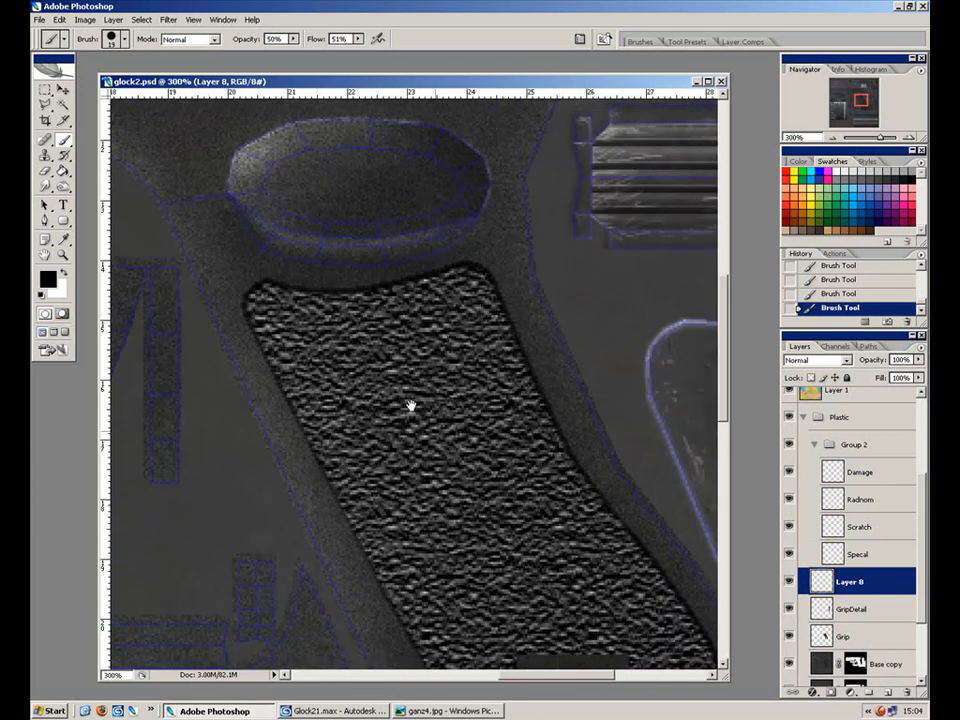
pyautogui.moveTo(459, 450); pyautogui.dragTo(423, 320)
pyautogui.moveTo(403, 571); pyautogui.dragTo(380, 405)
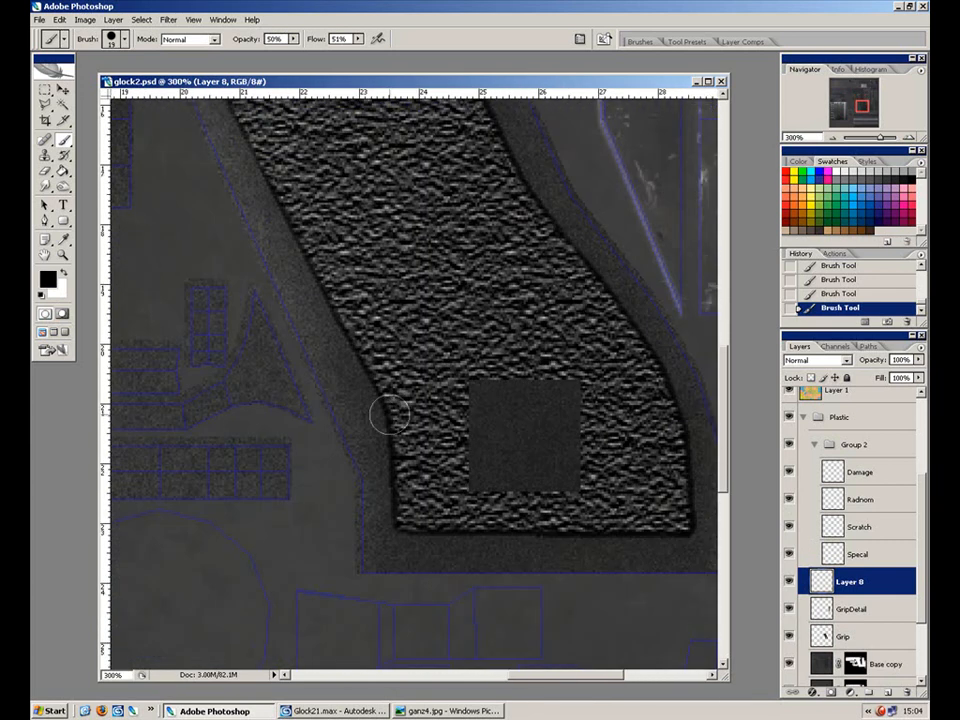
# Lower the opacity of the black grip outline layer to 66%.
pyautogui.moveTo(918, 360); pyautogui.dragTo(906, 377)
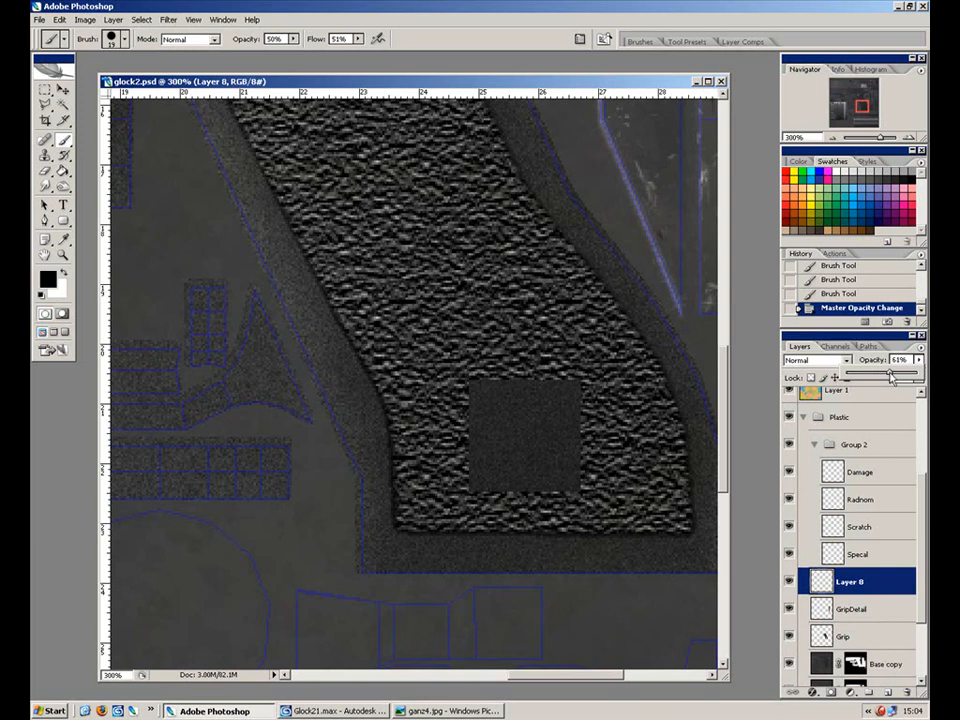
pyautogui.moveTo(532, 282); pyautogui.dragTo(579, 567)
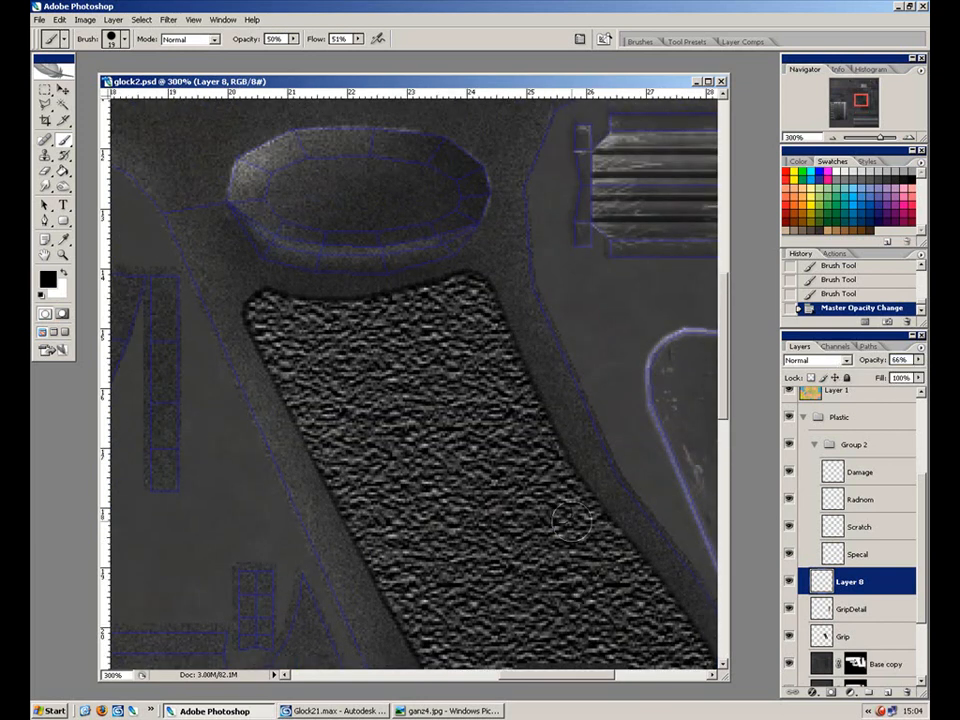
# Invert the grip selection, hide its marching ants, and try a 3 px Dodge brush on the outline layer with Highlights at 60% exposure.
pyautogui.hotkey('ctrl', 'shift', 'i')
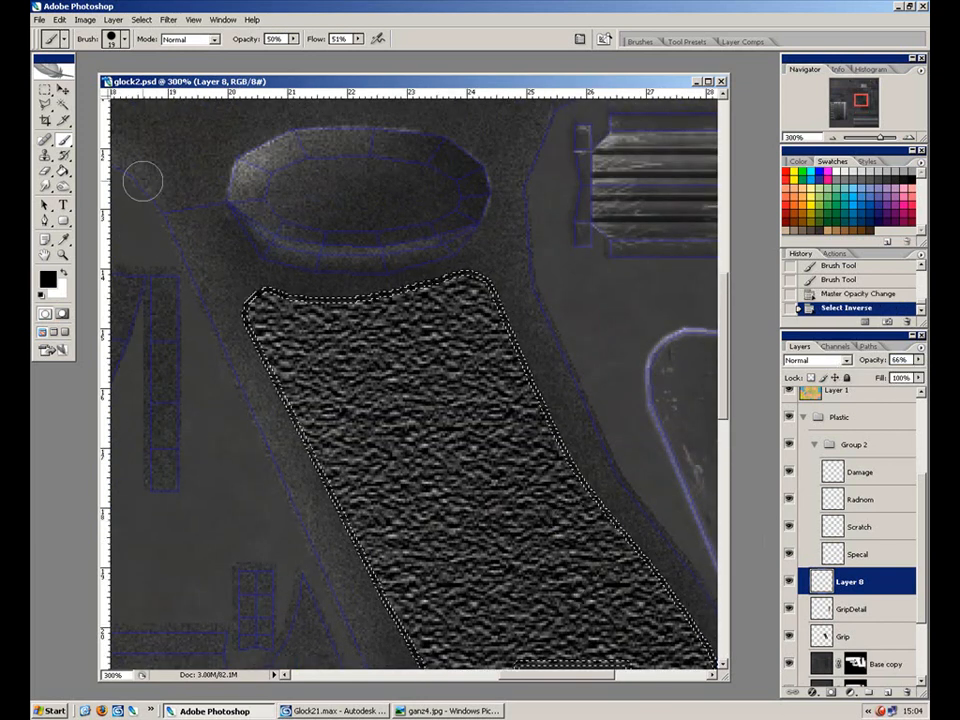
pyautogui.click(63, 186)
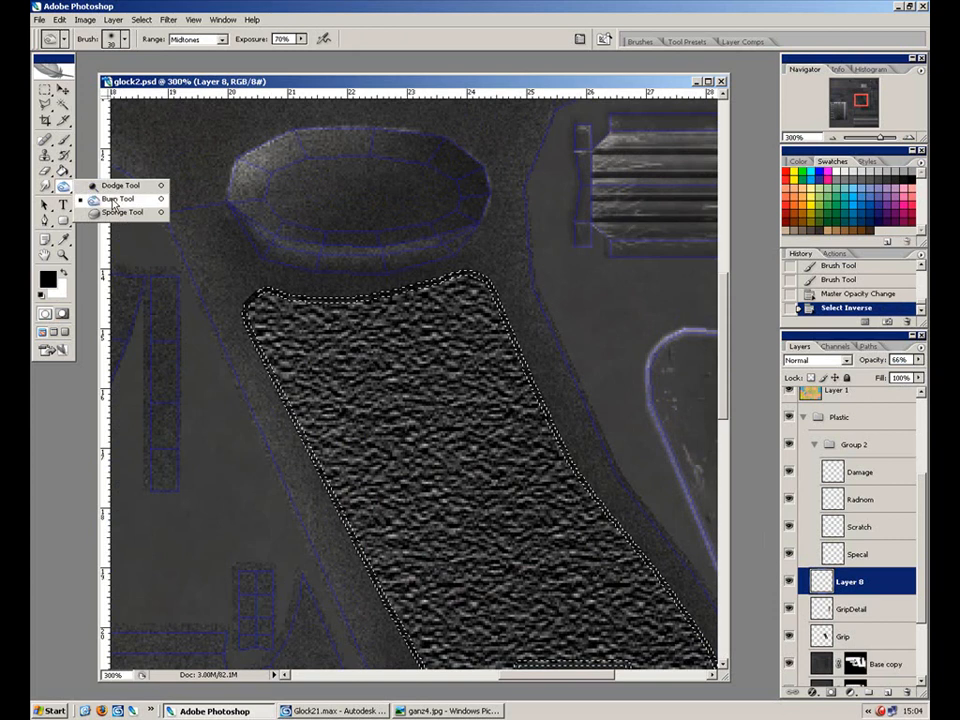
pyautogui.click(125, 186)
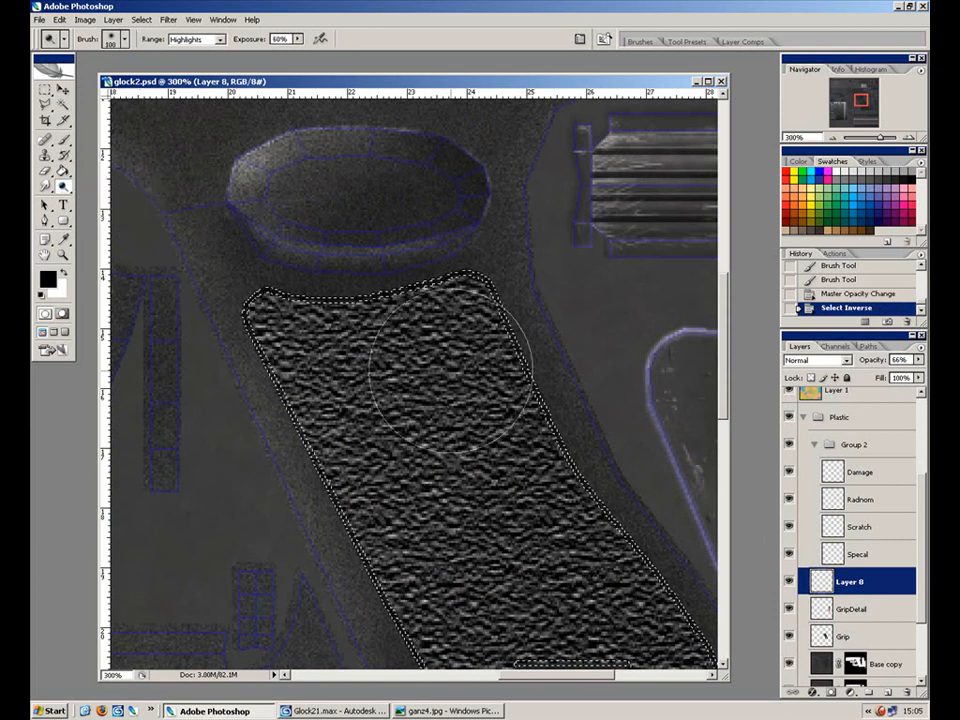
pyautogui.press('[')
pyautogui.press('[')
pyautogui.press('[')
pyautogui.press('[')
pyautogui.press('[')
pyautogui.press('[')
pyautogui.press('[')
pyautogui.press('[')
pyautogui.press('[')
pyautogui.press('[')
pyautogui.press('[')
pyautogui.press('[')
pyautogui.press('[')
pyautogui.press('[')
pyautogui.press('[')
pyautogui.press('[')
pyautogui.hotkey('ctrl', 'h')
pyautogui.moveTo(430, 378); pyautogui.dragTo(286, 432)
pyautogui.moveTo(358, 350)
pyautogui.mouseDown()
pyautogui.moveTo(369, 371)
pyautogui.moveTo(364, 415)
pyautogui.mouseUp()
pyautogui.hotkey('ctrl', '+')
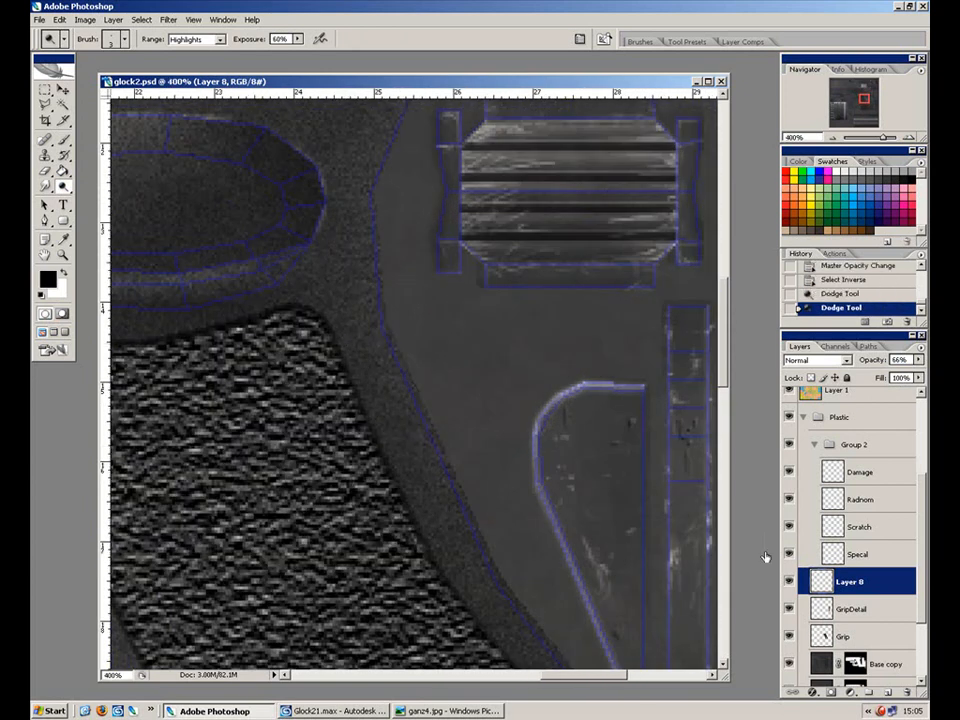
# Dodge a thin highlight on the Base copy layer along the grip panel's upper border and curved right edge.
pyautogui.click(868, 663)
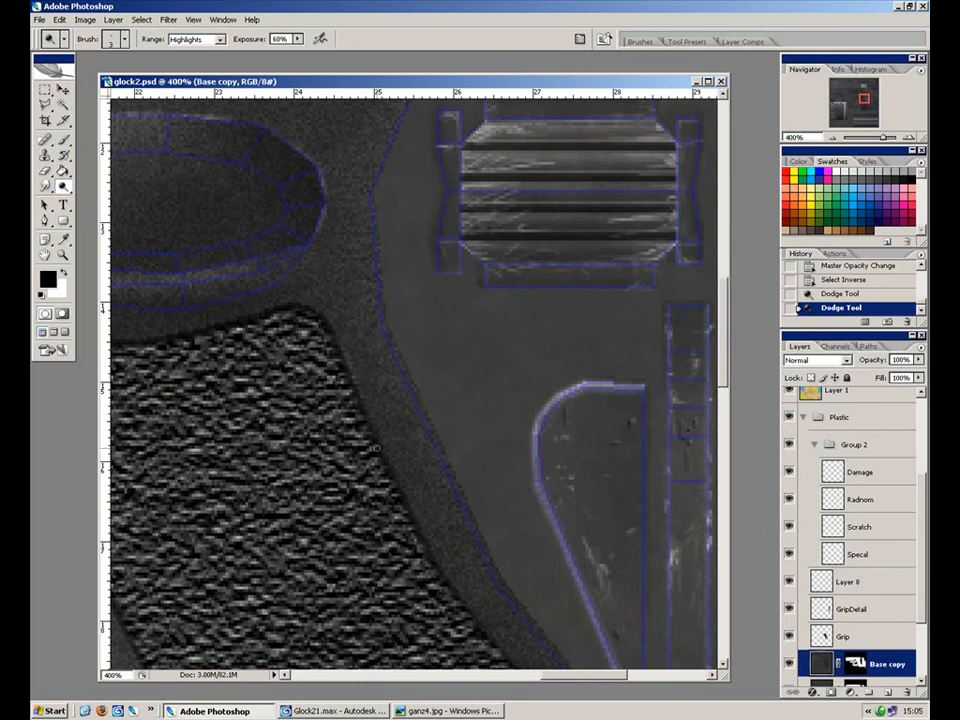
pyautogui.moveTo(318, 310)
pyautogui.mouseDown()
pyautogui.moveTo(348, 400)
pyautogui.moveTo(437, 436)
pyautogui.moveTo(454, 430)
pyautogui.mouseUp()
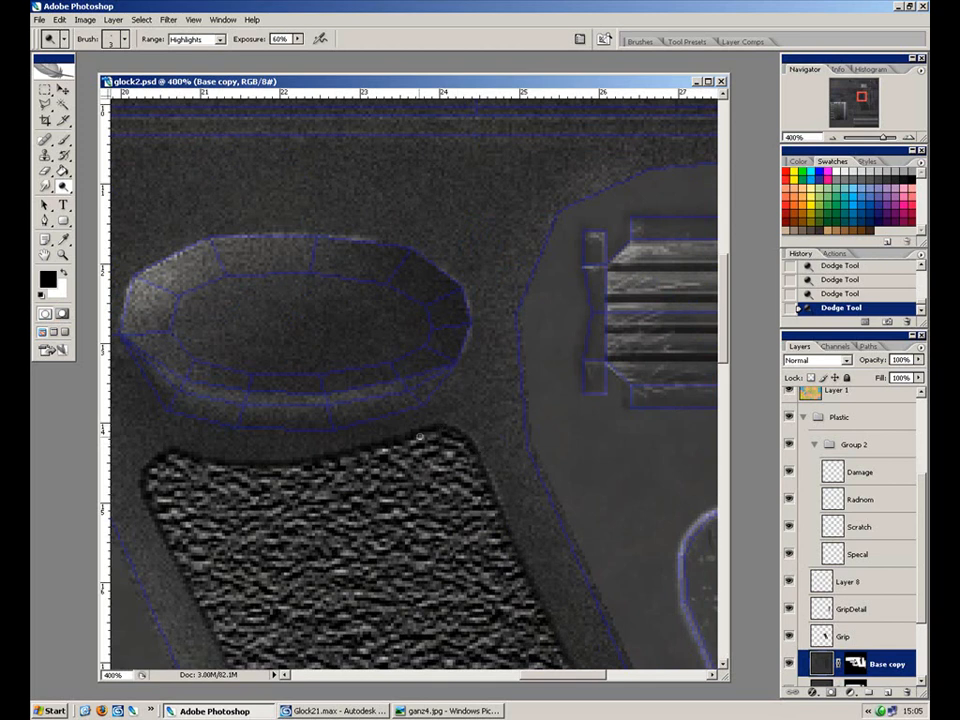
pyautogui.moveTo(571, 541); pyautogui.dragTo(429, 191)
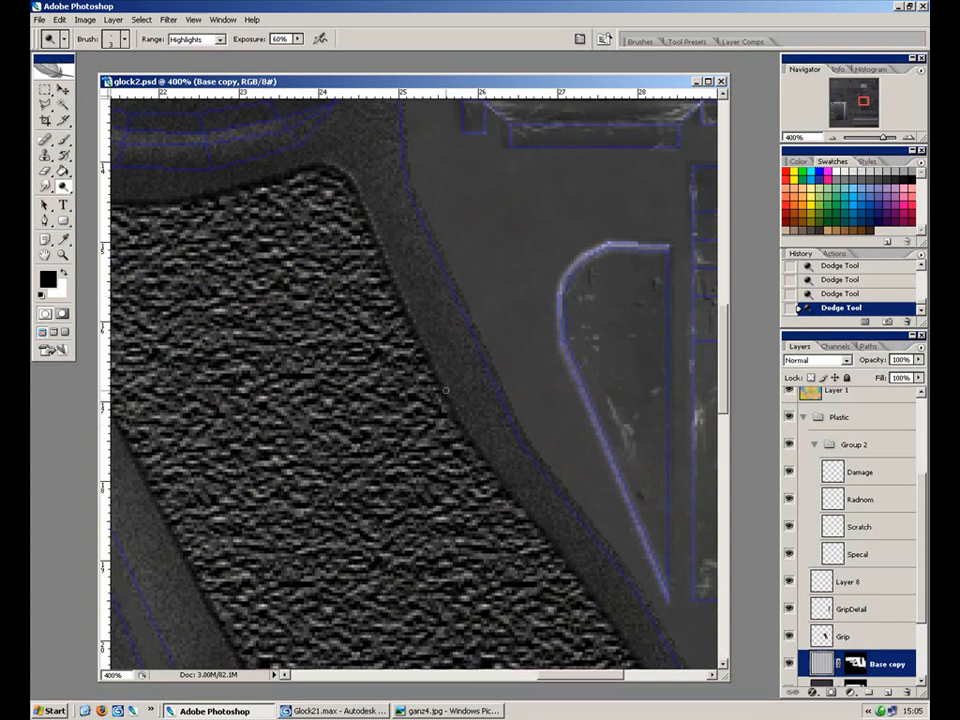
pyautogui.moveTo(514, 471); pyautogui.dragTo(386, 290)
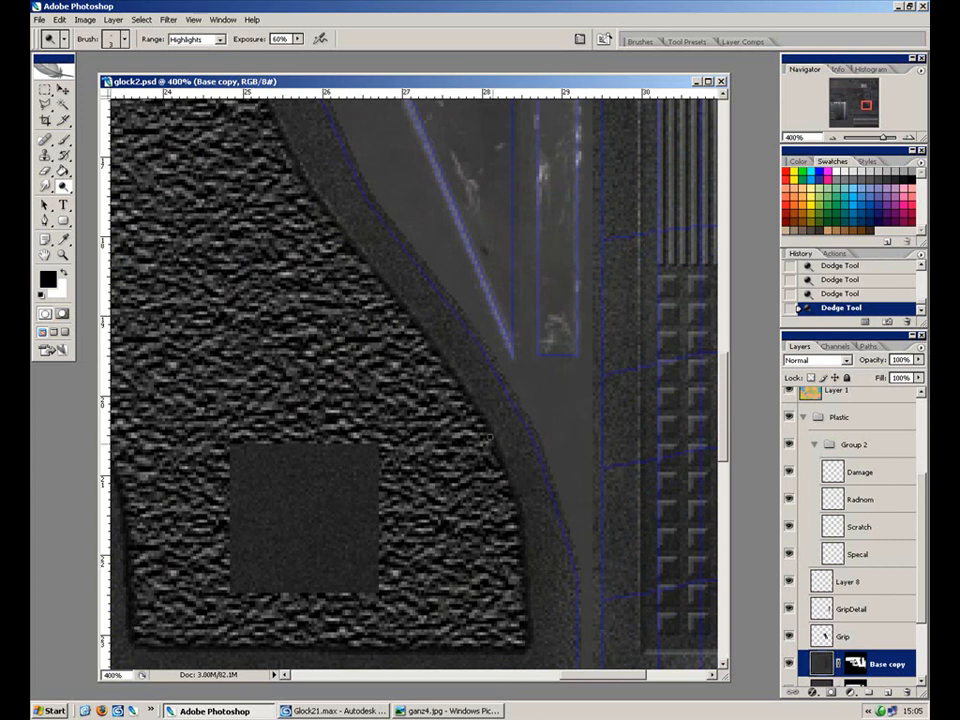
pyautogui.moveTo(522, 548); pyautogui.dragTo(476, 392)
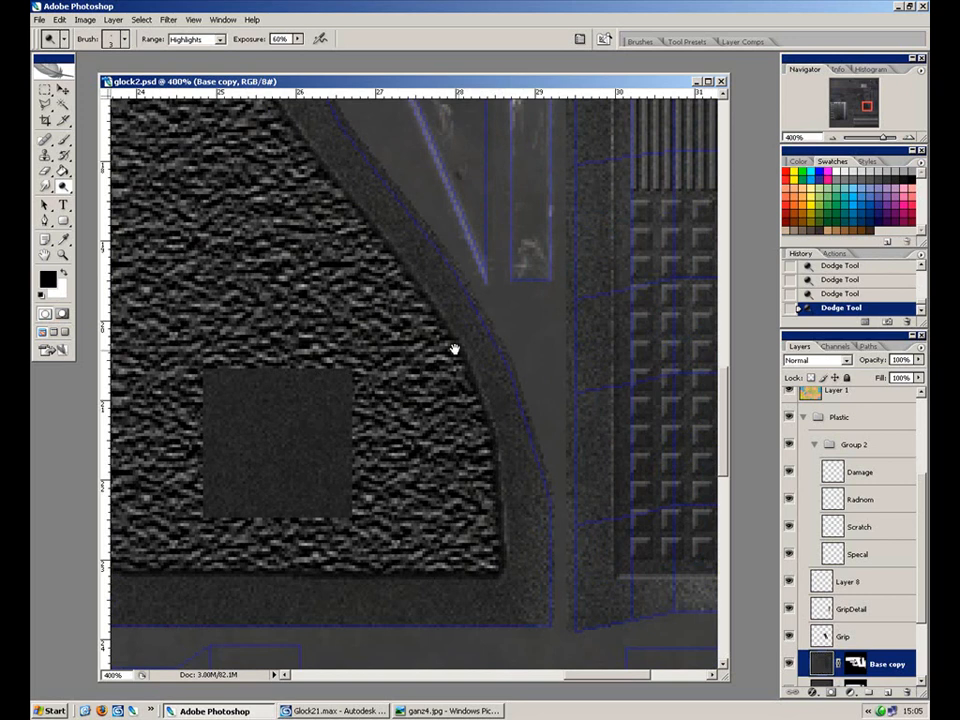
pyautogui.moveTo(422, 294); pyautogui.dragTo(452, 426)
pyautogui.moveTo(307, 277); pyautogui.dragTo(402, 377)
pyautogui.moveTo(350, 272); pyautogui.dragTo(373, 314)
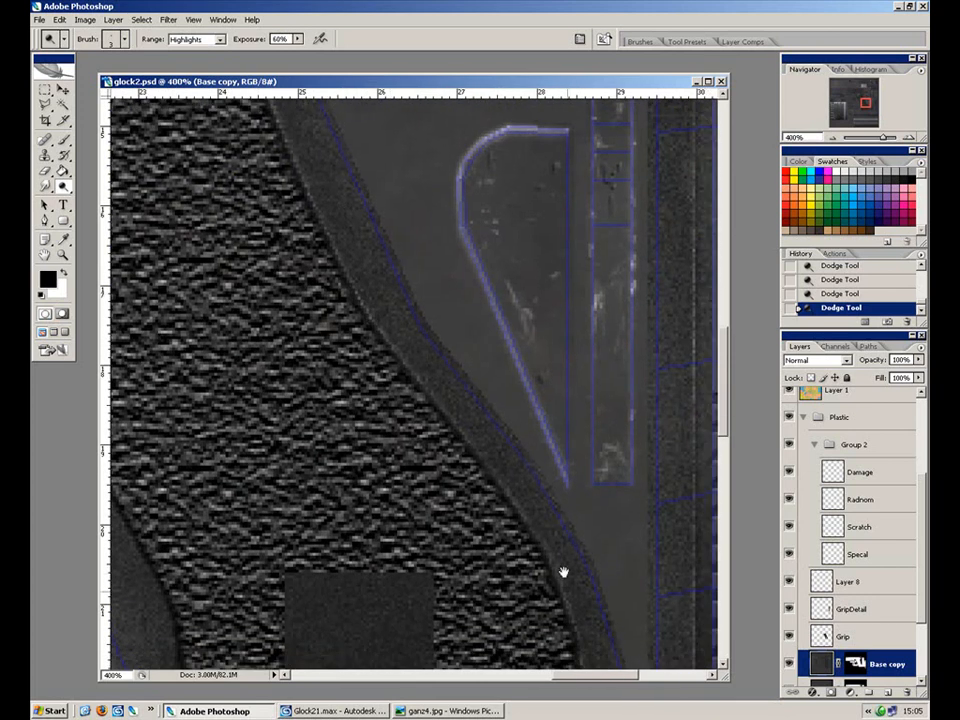
pyautogui.moveTo(527, 520); pyautogui.dragTo(437, 305)
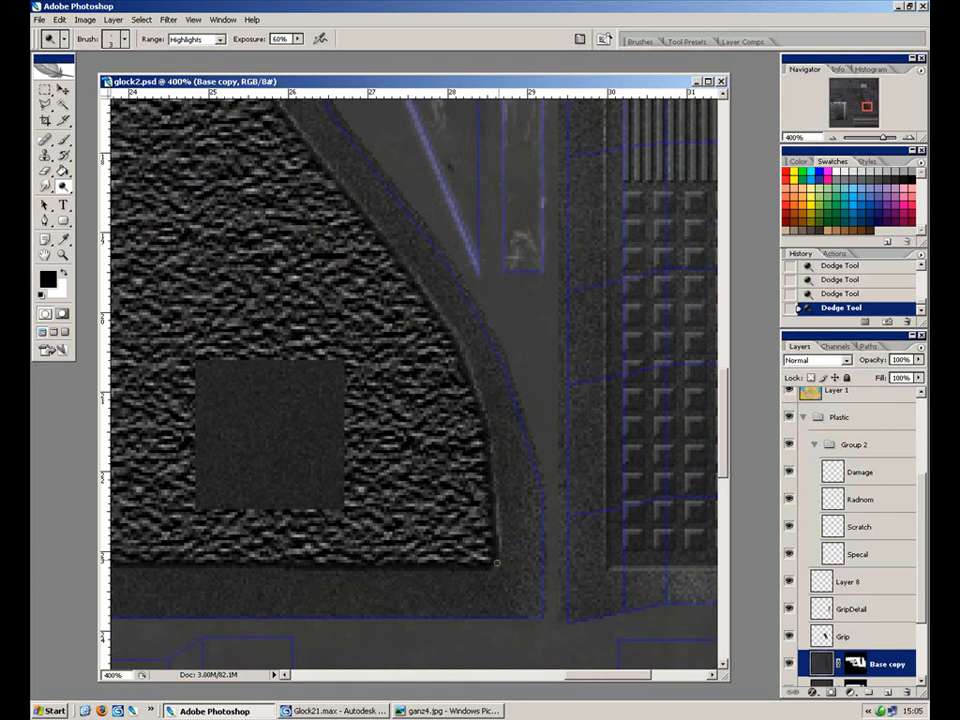
# Continue the thin dodged highlight on the Base copy layer along the grip panel's bottom border and left edge.
pyautogui.moveTo(439, 476); pyautogui.dragTo(569, 483)
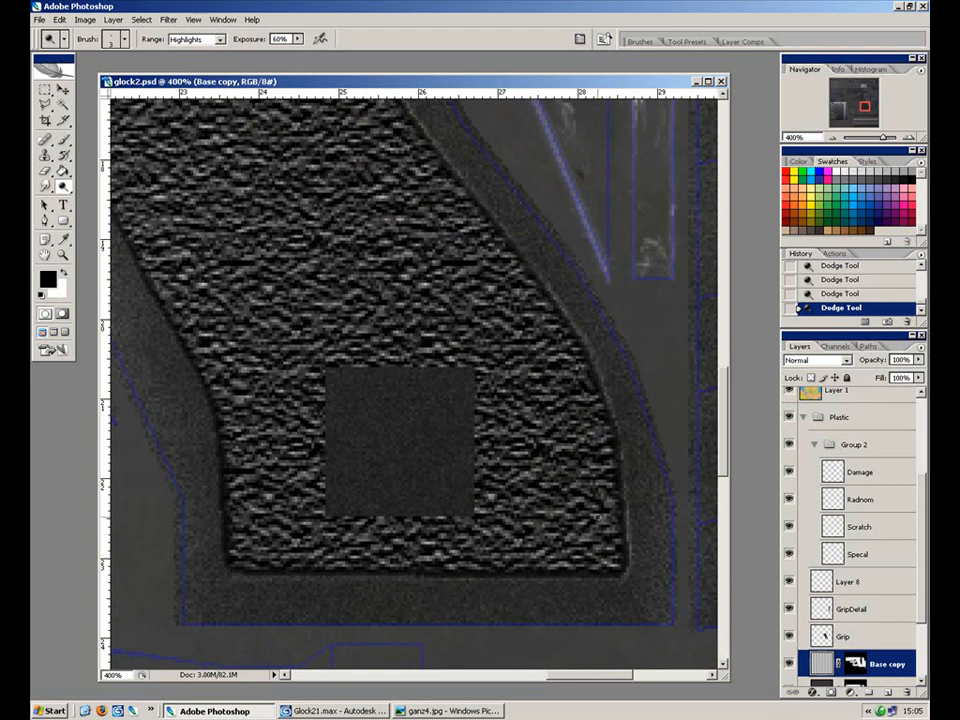
pyautogui.moveTo(223, 560); pyautogui.dragTo(351, 590)
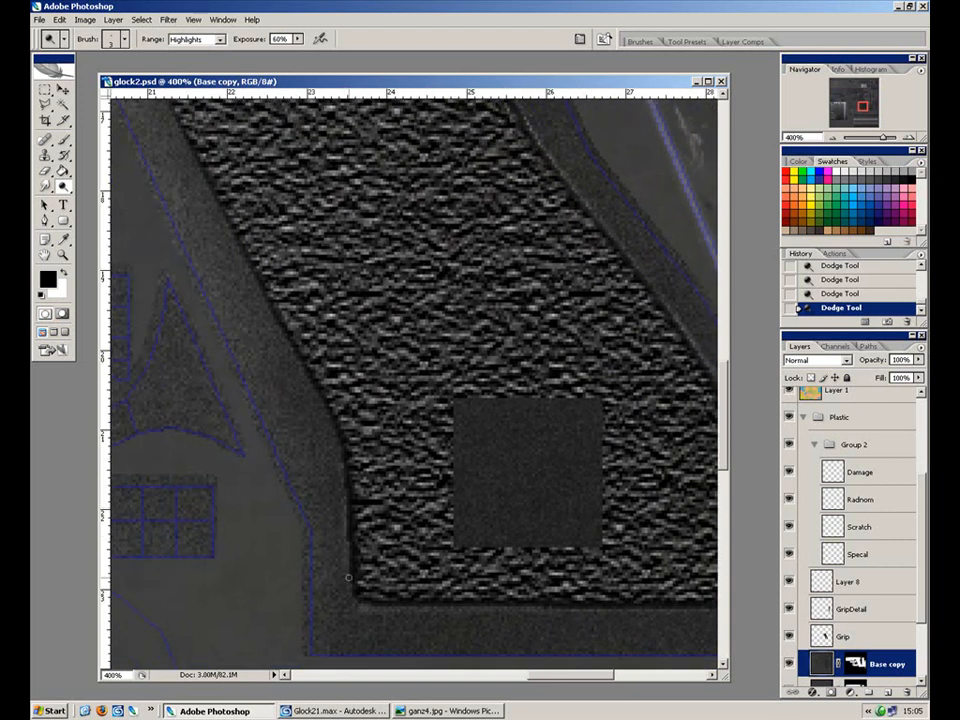
pyautogui.moveTo(338, 378); pyautogui.dragTo(454, 545)
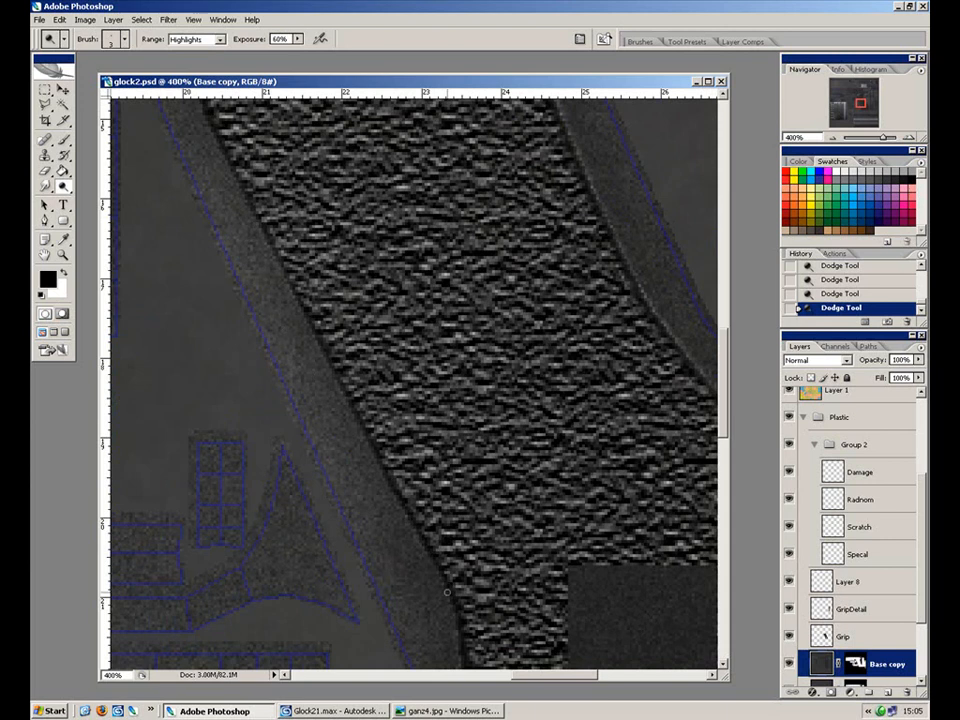
pyautogui.moveTo(336, 338); pyautogui.dragTo(450, 574)
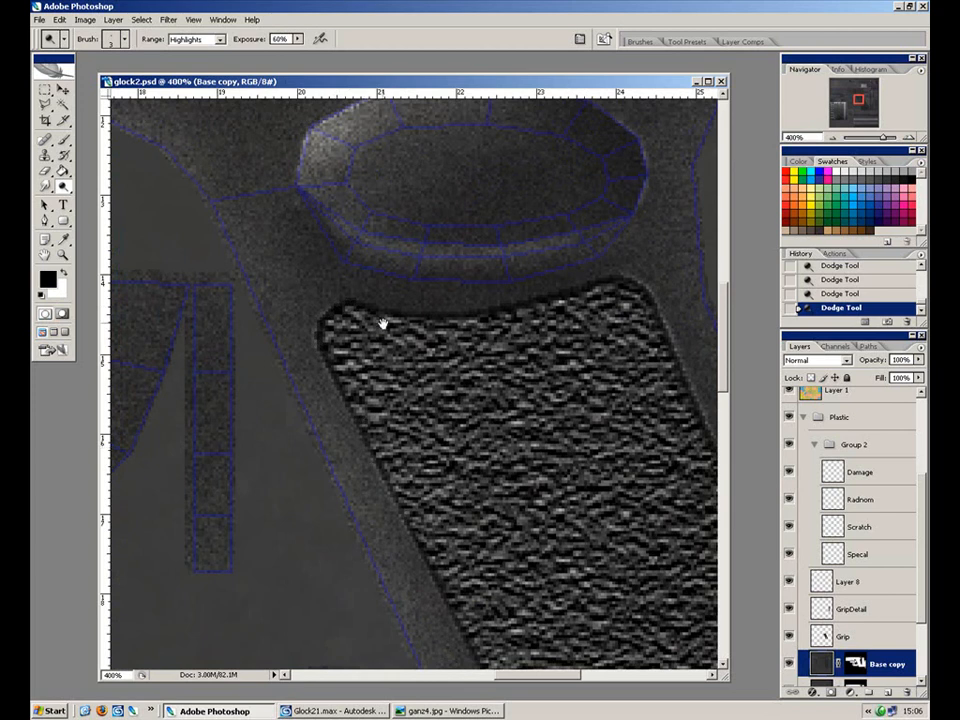
# Raise the Dodge exposure to 80% and brighten the plastic rim around the grip panel's upper left corner and top edge.
pyautogui.moveTo(394, 338); pyautogui.dragTo(402, 418)
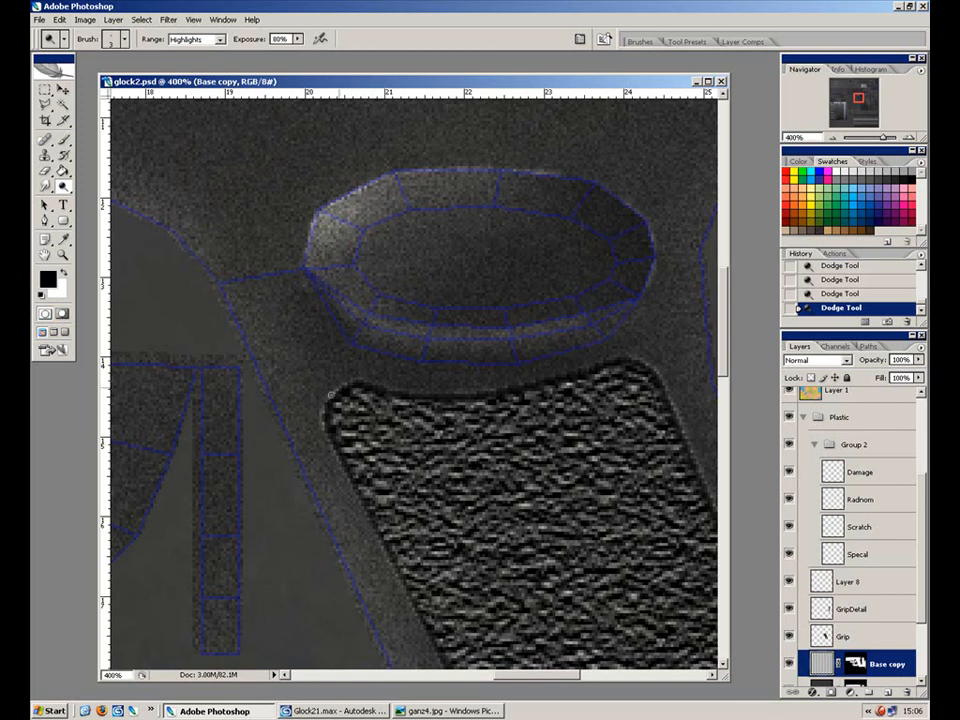
pyautogui.moveTo(421, 413); pyautogui.dragTo(361, 355)
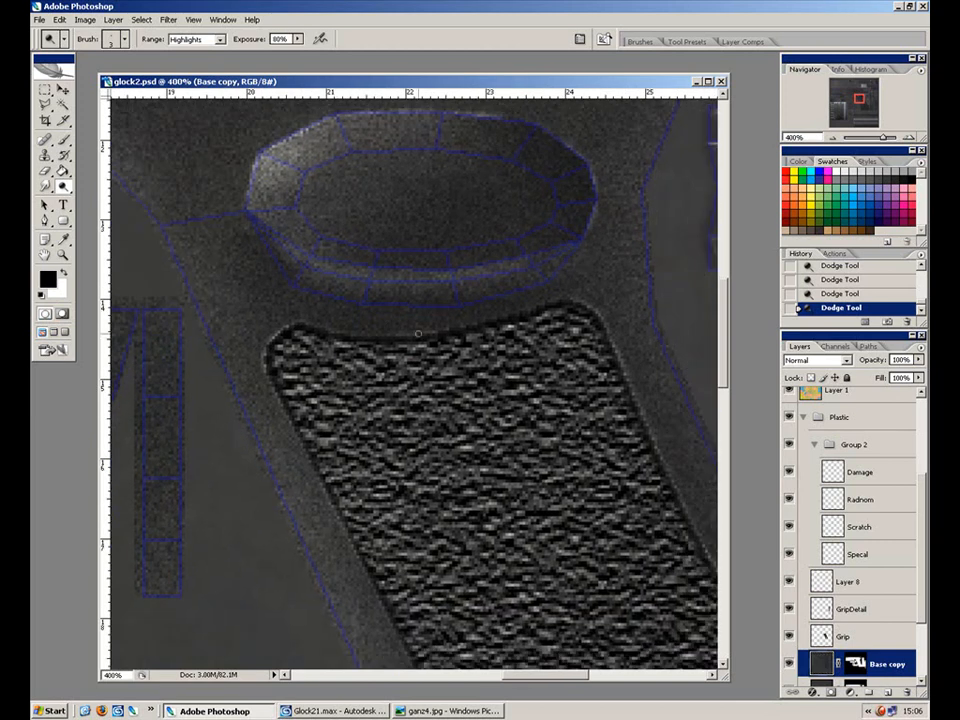
pyautogui.moveTo(633, 443); pyautogui.dragTo(461, 367)
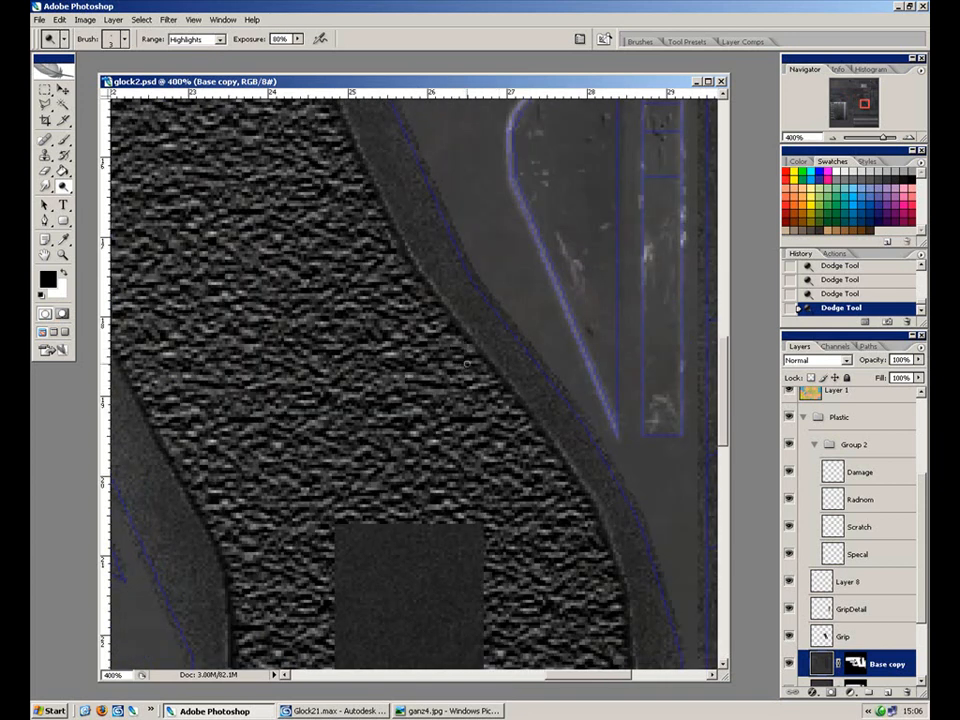
# Compare the grip border before and after the recent dodging, and leave the last dodge strokes undone.
pyautogui.hotkey('ctrl', '-')
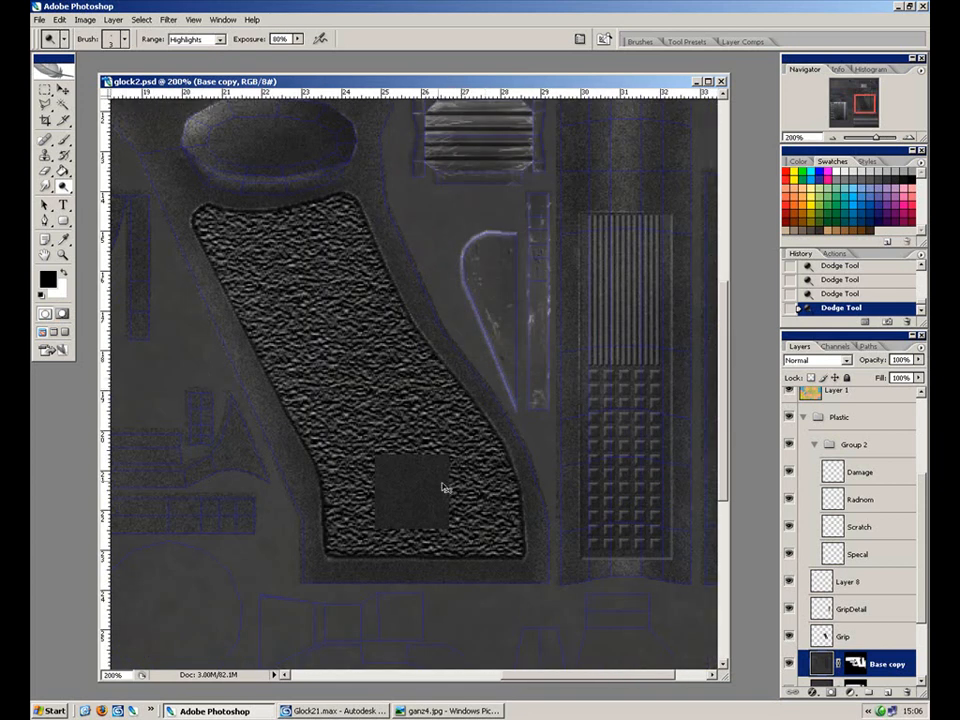
pyautogui.hotkey('ctrl', '+')
pyautogui.moveTo(476, 443); pyautogui.dragTo(507, 320)
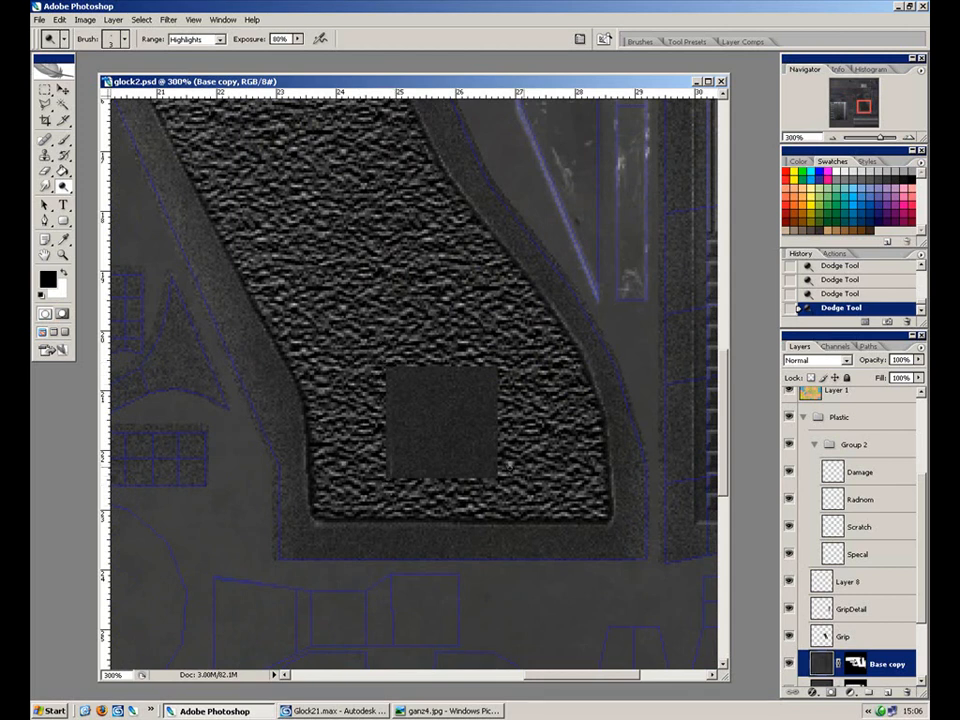
pyautogui.hotkey('ctrl', '-')
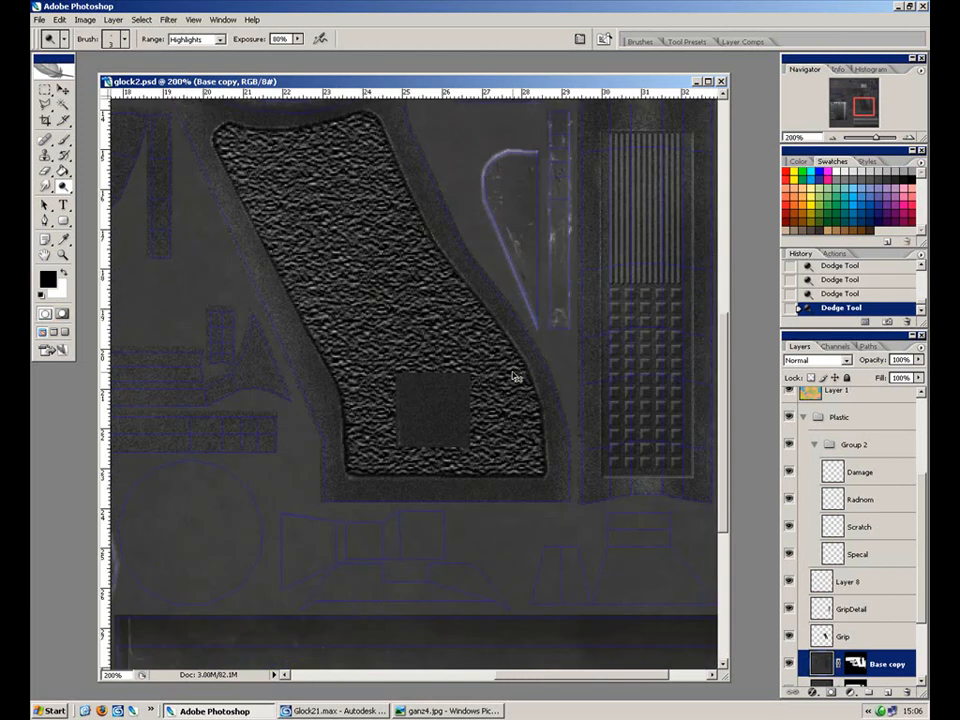
pyautogui.hotkey('ctrl', 'alt', 'z')
pyautogui.hotkey('ctrl', 'alt', 'z')
pyautogui.hotkey('ctrl', 'alt', 'z')
pyautogui.hotkey('ctrl', 'shift', 'z')
pyautogui.hotkey('ctrl', 'shift', 'z')
pyautogui.hotkey('ctrl', 'shift', 'z')
pyautogui.hotkey('ctrl', 'alt', 'z')
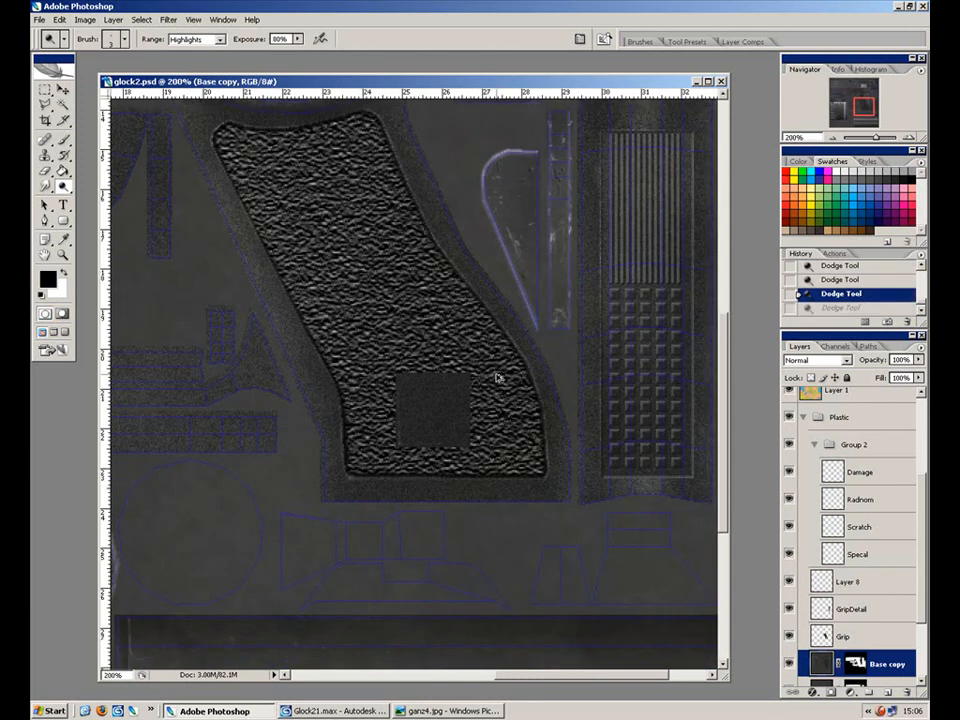
pyautogui.hotkey('ctrl', 'alt', 'z')
pyautogui.hotkey('ctrl', 'alt', 'z')
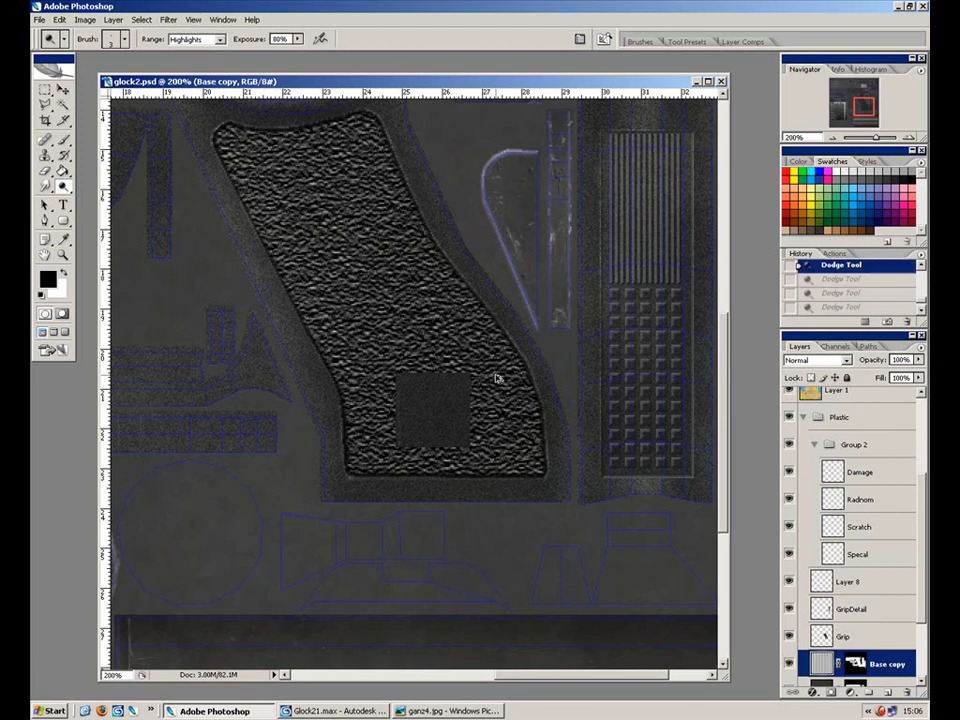
# Collapse the Plastic group, expand Metal, and toggle its Details, TopSlide and Layer 6 visibility to find the slide lettering's layer.
pyautogui.click(803, 417)
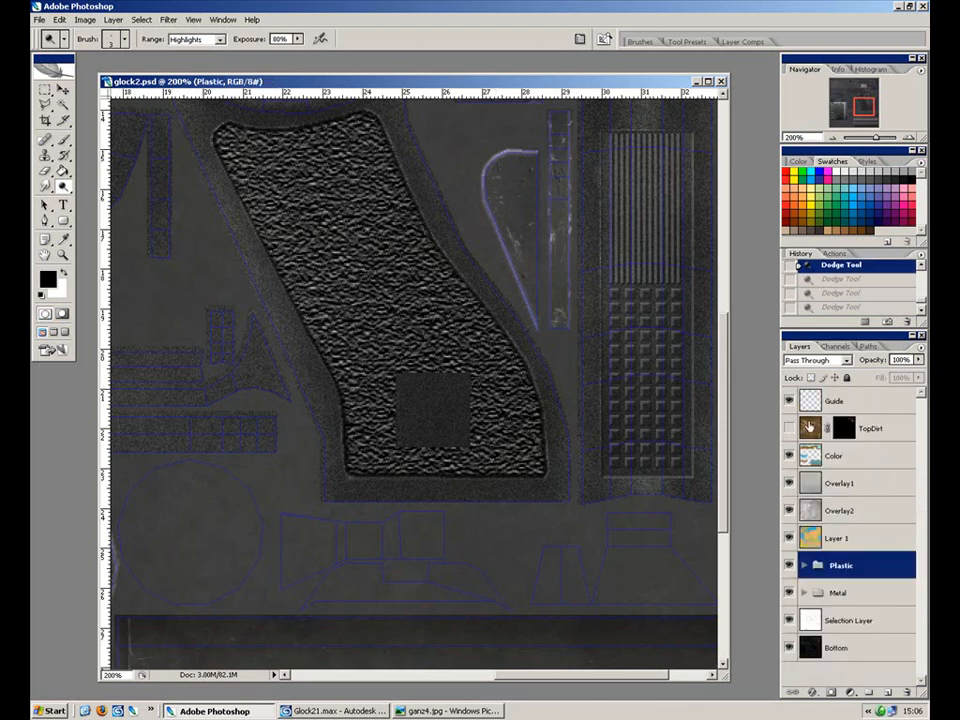
pyautogui.click(804, 594)
pyautogui.moveTo(921, 495); pyautogui.dragTo(921, 540)
pyautogui.hotkey('ctrl', '-')
pyautogui.hotkey('ctrl', '-')
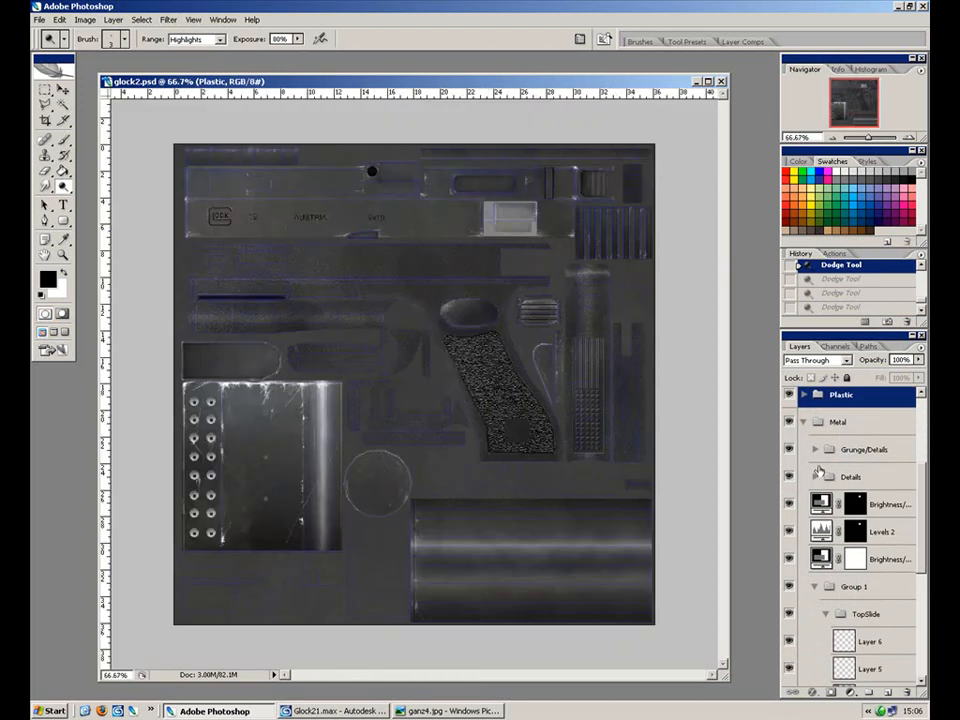
pyautogui.click(789, 477)
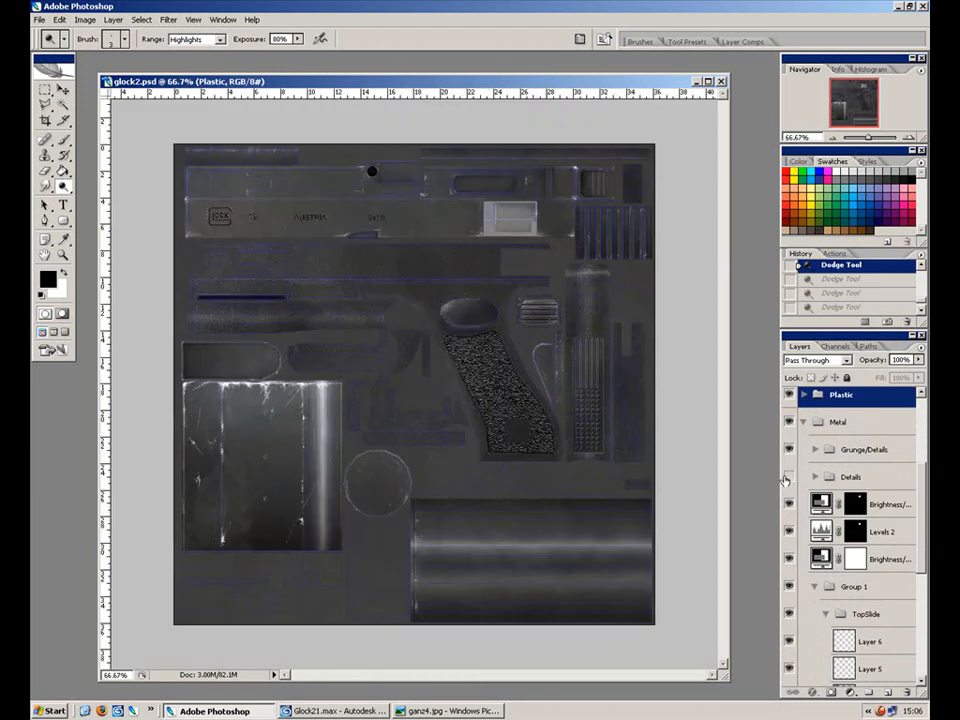
pyautogui.click(789, 477)
pyautogui.scroll(-3, 790, 490)
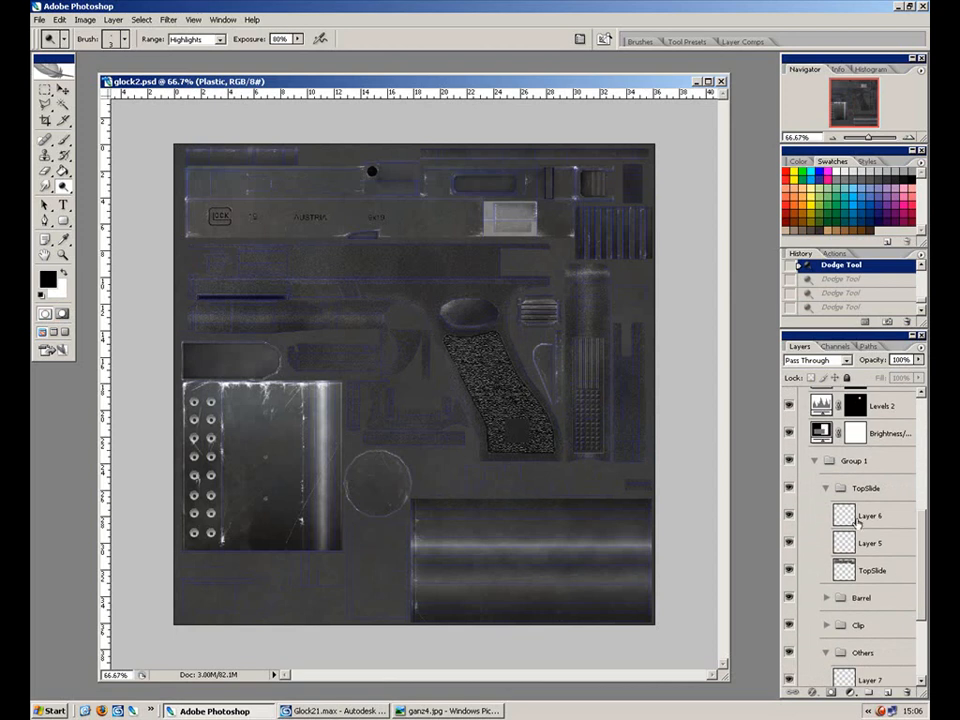
pyautogui.click(789, 488)
pyautogui.click(789, 488)
pyautogui.click(788, 516)
pyautogui.click(788, 516)
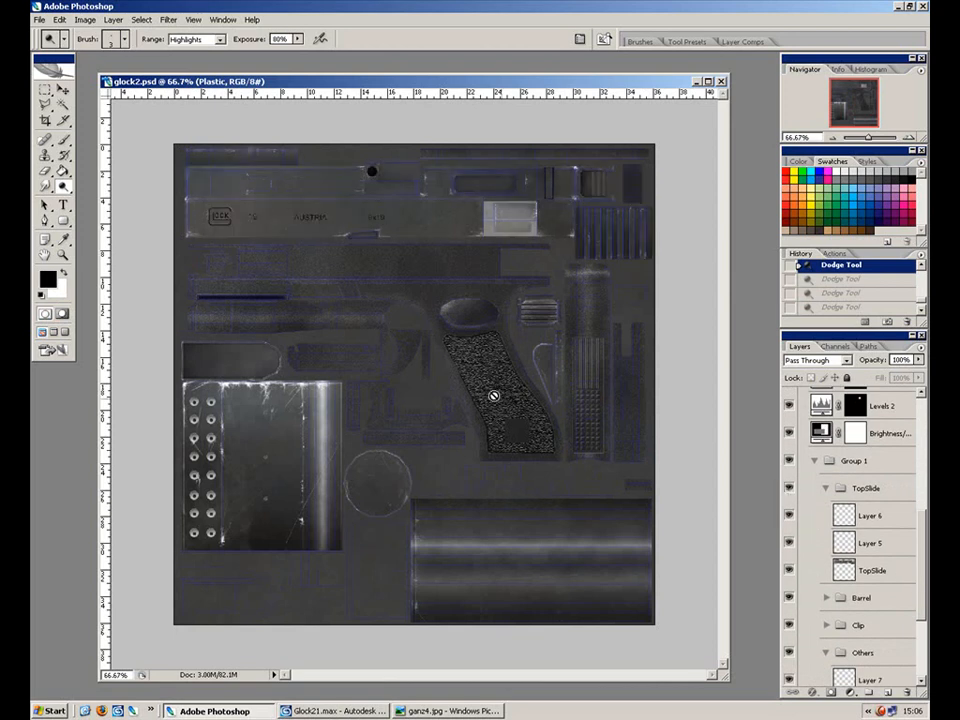
# Select the Glock logo on Layer 6 and place a duplicate over the blank square in the grip panel.
pyautogui.click(44, 89)
pyautogui.click(204, 202)
pyautogui.moveTo(205, 205)
pyautogui.mouseDown()
pyautogui.moveTo(535, 438)
pyautogui.moveTo(530, 431)
pyautogui.mouseUp()
pyautogui.click(62, 90)
pyautogui.click(453, 276)
pyautogui.click(868, 516)
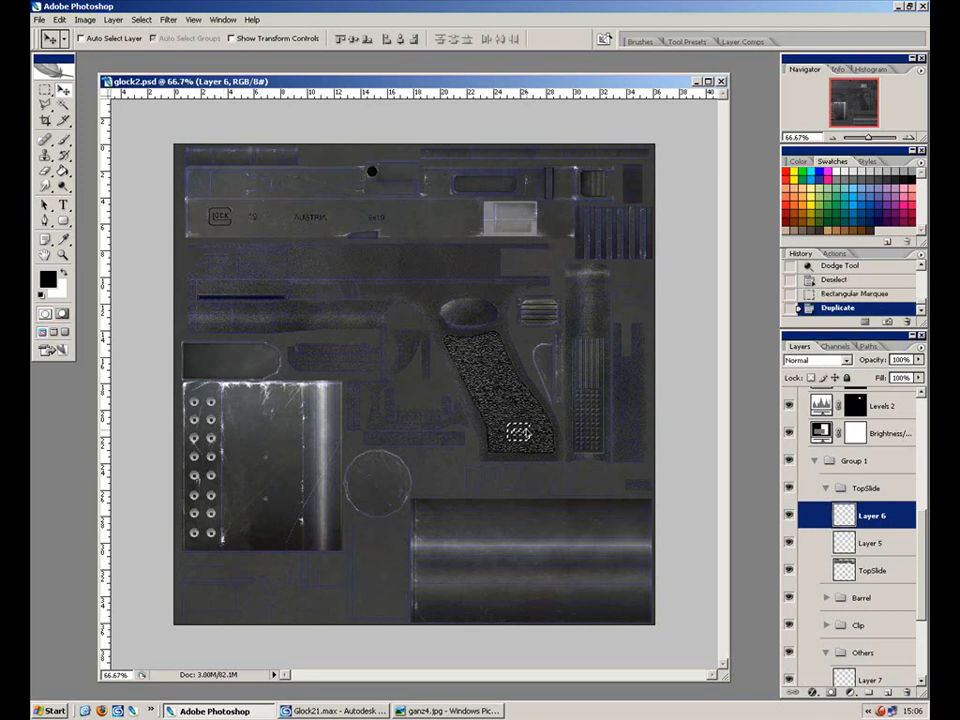
pyautogui.hotkey('ctrl', '+')
pyautogui.hotkey('ctrl', '+')
pyautogui.hotkey('ctrl', '+')
pyautogui.moveTo(620, 487); pyautogui.dragTo(285, 312)
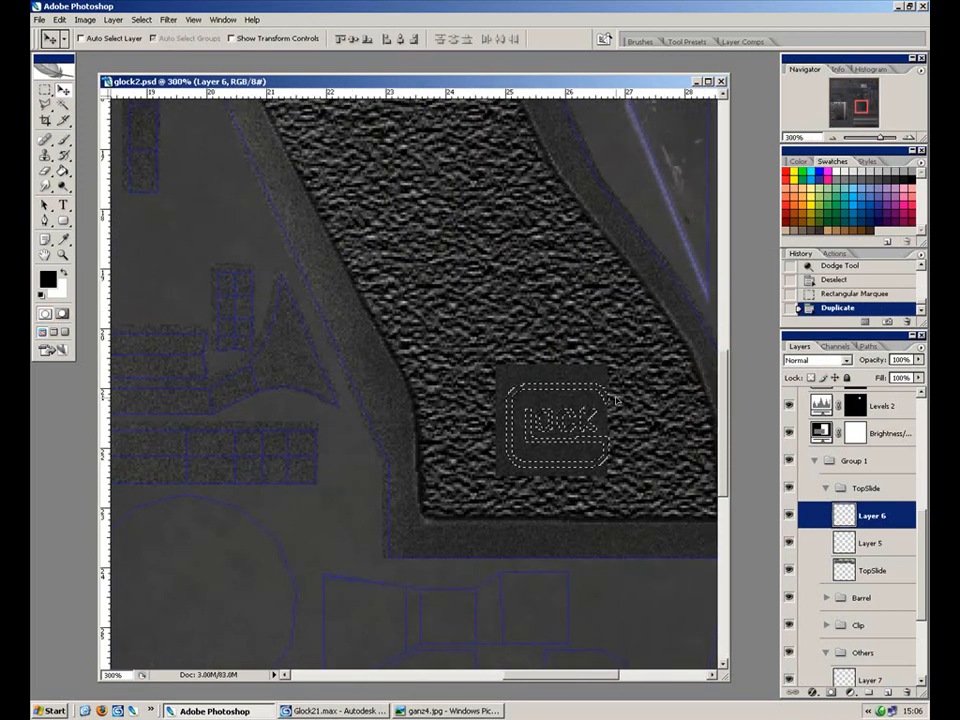
pyautogui.hotkey('ctrl', '+')
pyautogui.hotkey('ctrl', '-')
pyautogui.hotkey('ctrl', '-')
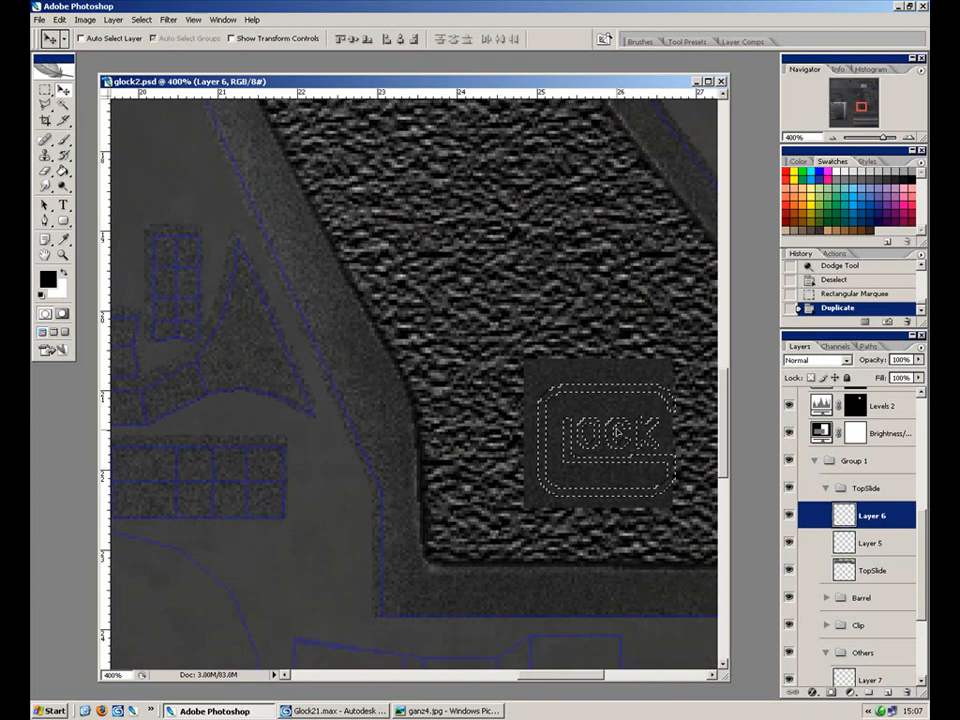
# Deselect the duplicated logo, toggle Layer 6 to check it, and marquee-select the original Glock logo on the slide for copying.
pyautogui.moveTo(288, 307); pyautogui.dragTo(758, 623)
pyautogui.moveTo(446, 380); pyautogui.dragTo(634, 579)
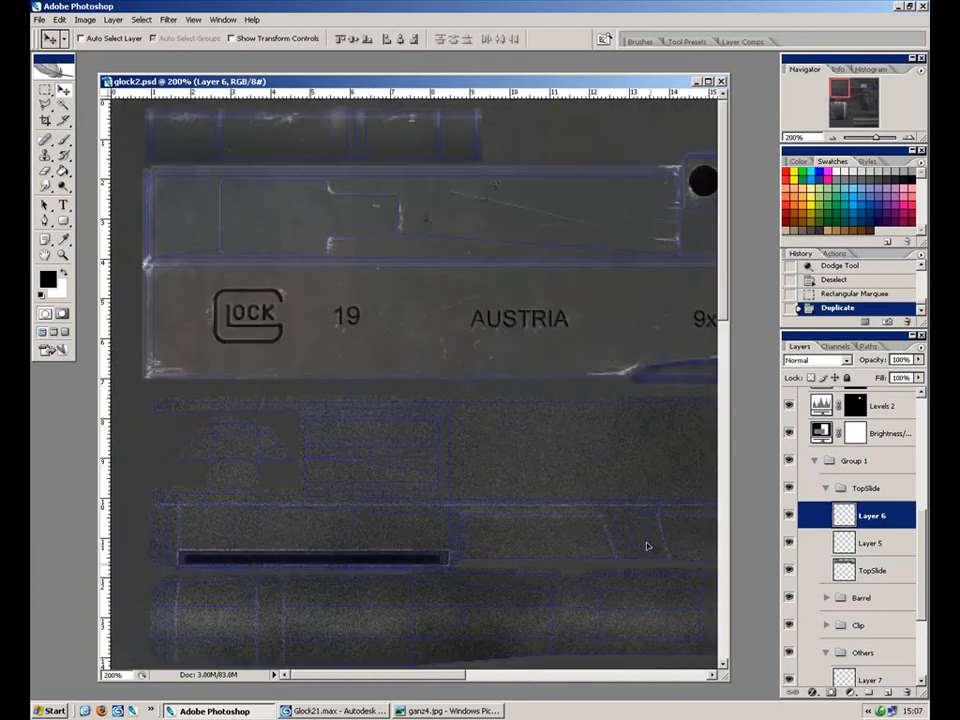
pyautogui.hotkey('ctrl', 'd')
pyautogui.click(789, 518)
pyautogui.click(789, 518)
pyautogui.click(45, 89)
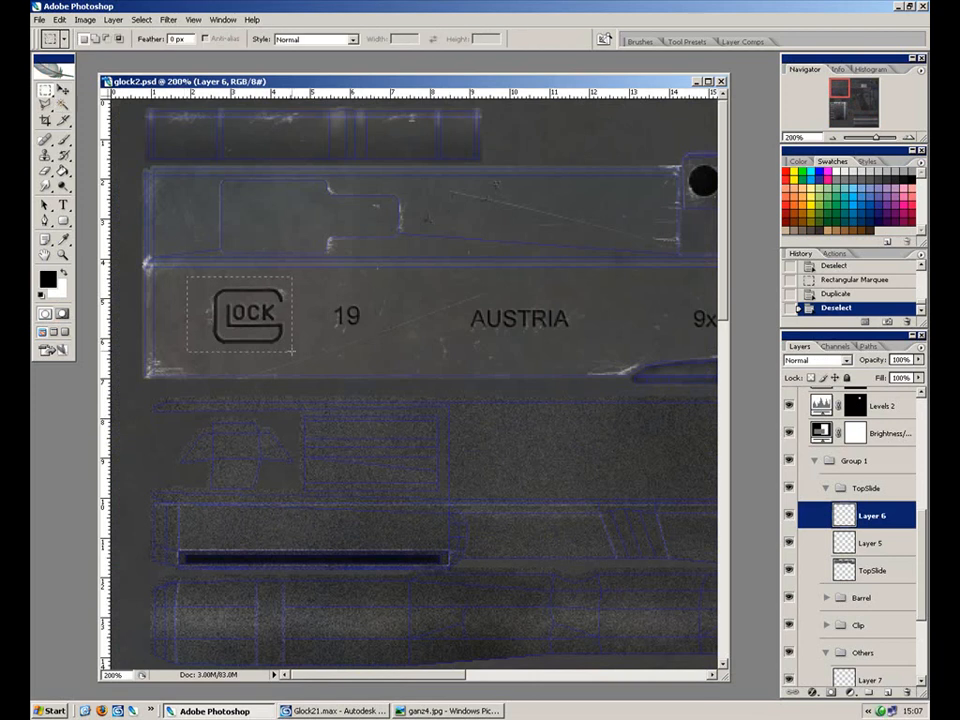
pyautogui.moveTo(187, 276); pyautogui.dragTo(297, 357)
pyautogui.press('v')
pyautogui.moveTo(234, 275); pyautogui.dragTo(372, 343)
pyautogui.hotkey('ctrl', 'z')
# Paste the copied Glock logo as a new layer directly above the Plastic group.
pyautogui.moveTo(547, 533); pyautogui.dragTo(259, 204)
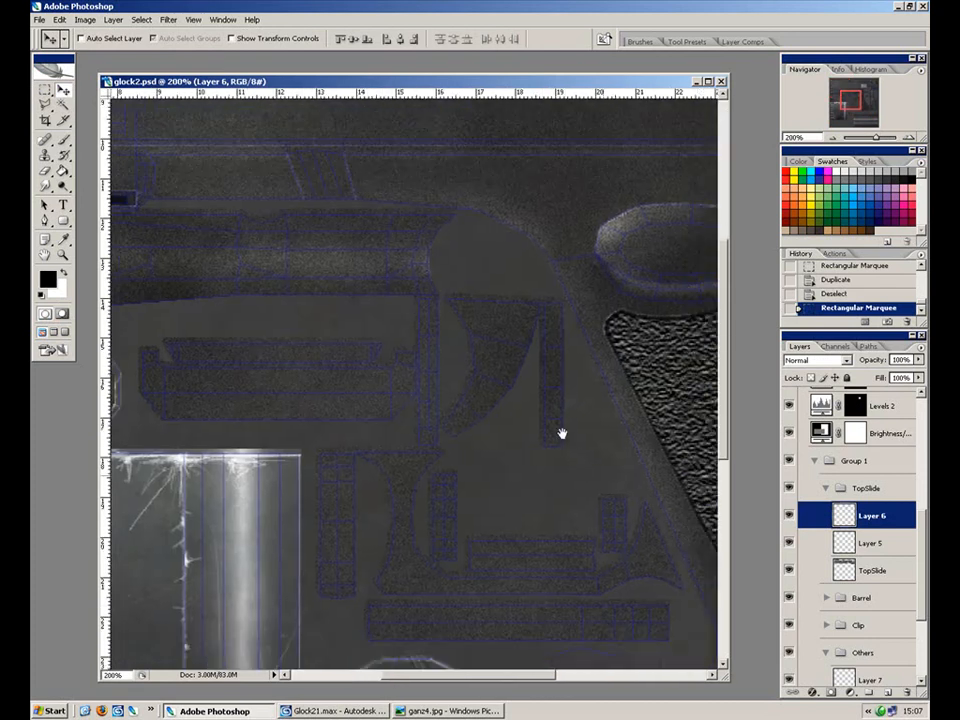
pyautogui.moveTo(621, 504); pyautogui.dragTo(350, 314)
pyautogui.moveTo(491, 458); pyautogui.dragTo(467, 463)
pyautogui.scroll(5, 855, 568)
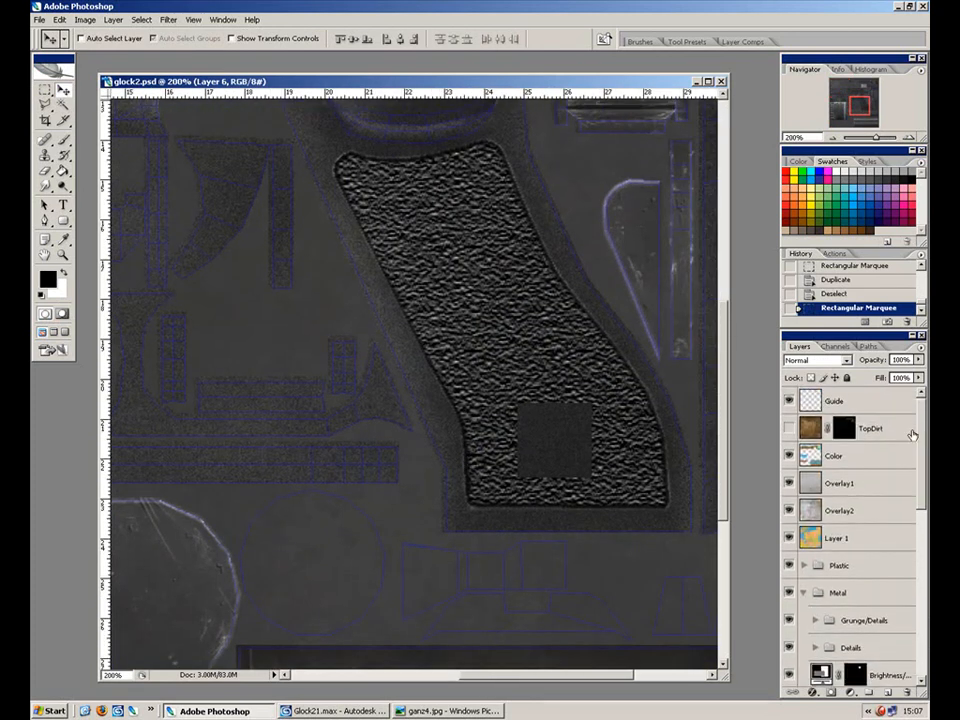
pyautogui.click(855, 568)
pyautogui.hotkey('ctrl', 'v')
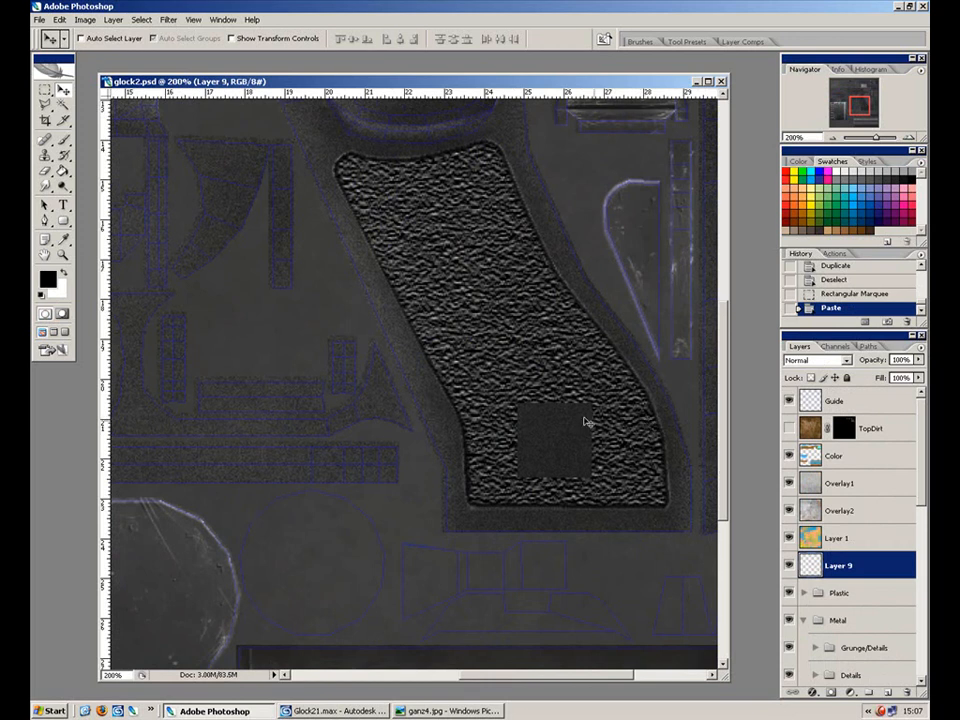
# Move the pasted Glock logo from the slide onto the blank square in the grip panel.
pyautogui.hotkey('ctrl', '-')
pyautogui.hotkey('ctrl', '-')
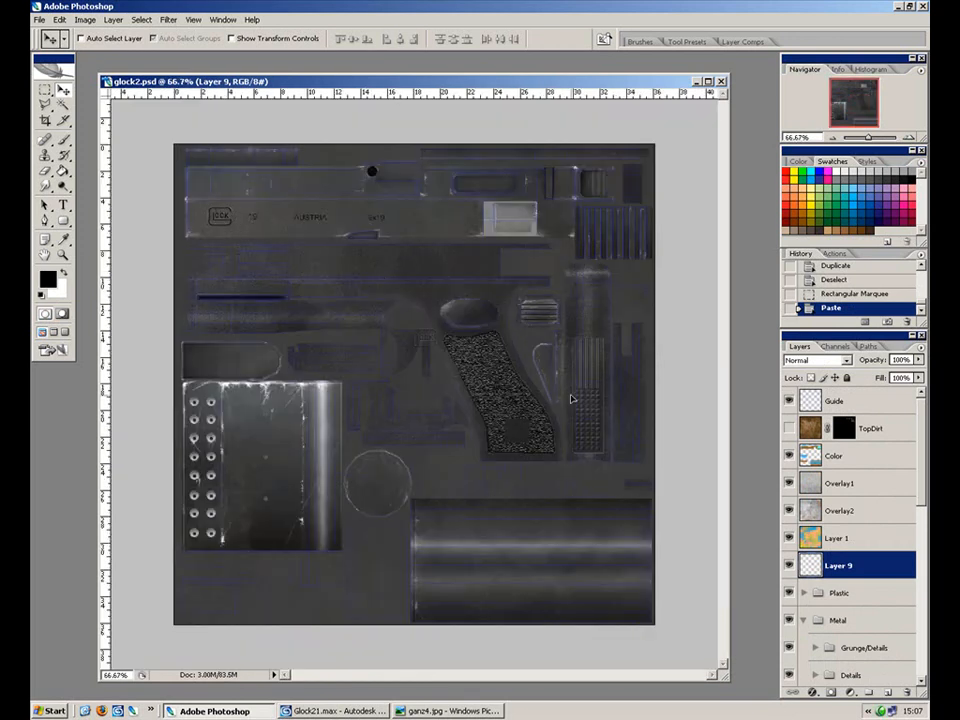
pyautogui.moveTo(645, 480); pyautogui.dragTo(341, 332)
pyautogui.hotkey('ctrl', '+')
pyautogui.hotkey('ctrl', '+')
pyautogui.hotkey('ctrl', '+')
pyautogui.hotkey('ctrl', '+')
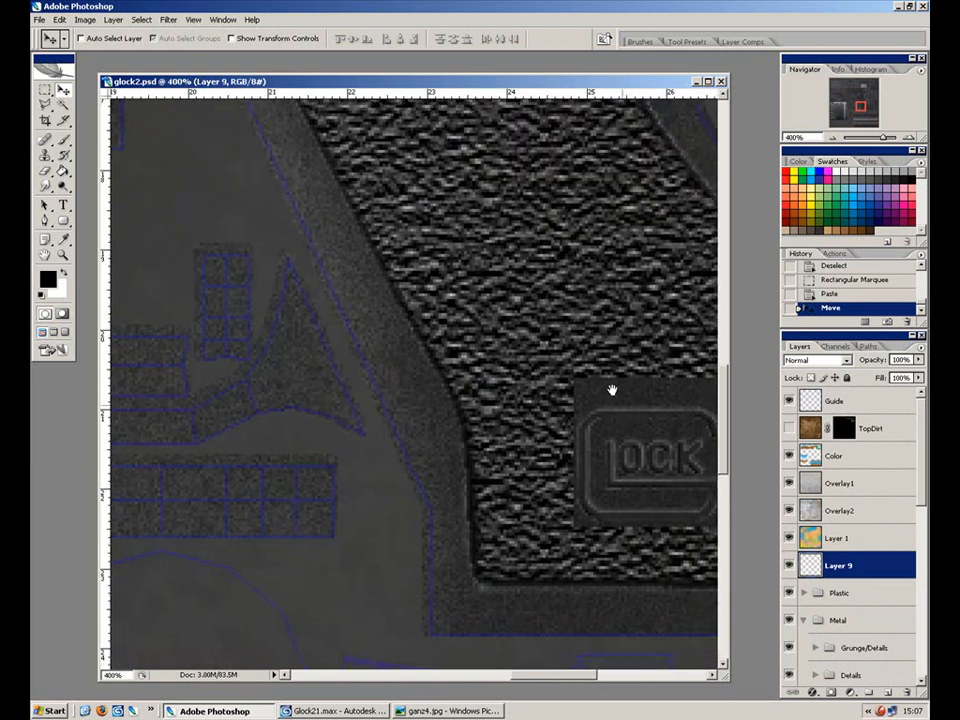
pyautogui.moveTo(628, 417); pyautogui.dragTo(498, 334)
pyautogui.moveTo(535, 398); pyautogui.dragTo(542, 373)
# Scale the logo down slightly with Free Transform so it fits inside the grip square with a margin.
pyautogui.hotkey('ctrl', 't')
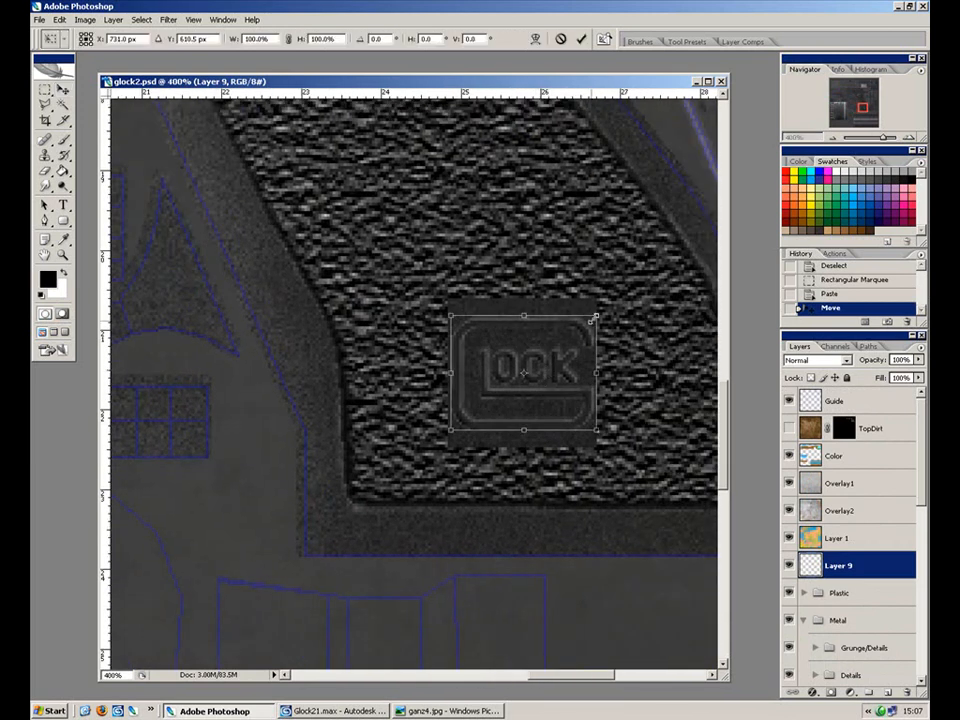
pyautogui.moveTo(588, 320); pyautogui.dragTo(590, 320)
pyautogui.press('Return')
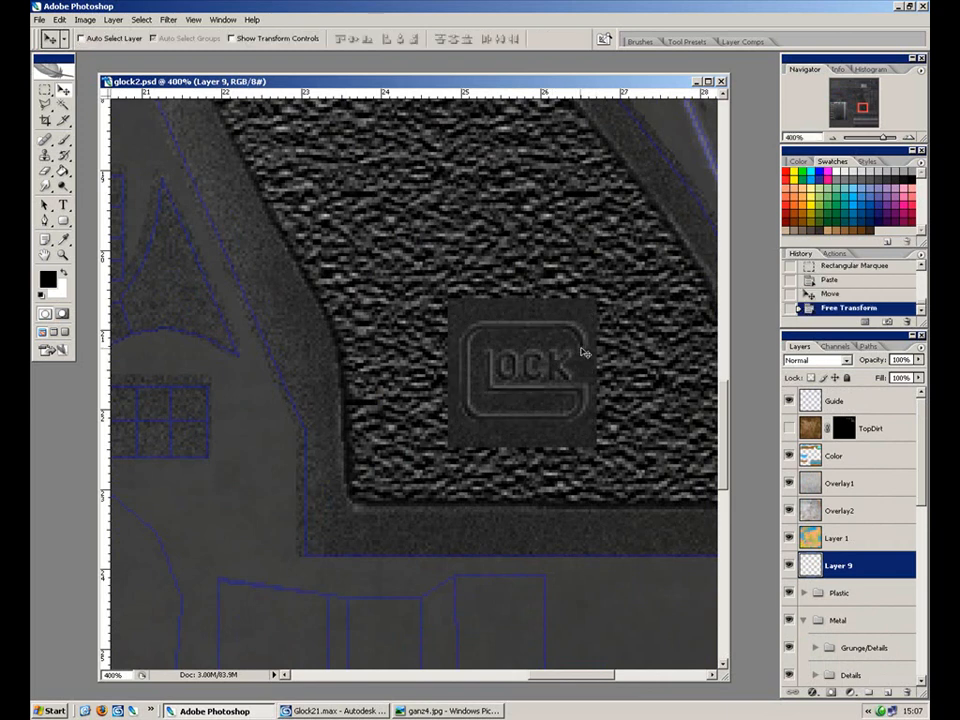
pyautogui.hotkey('ctrl', '+')
pyautogui.hotkey('ctrl', '-')
pyautogui.hotkey('ctrl', '-')
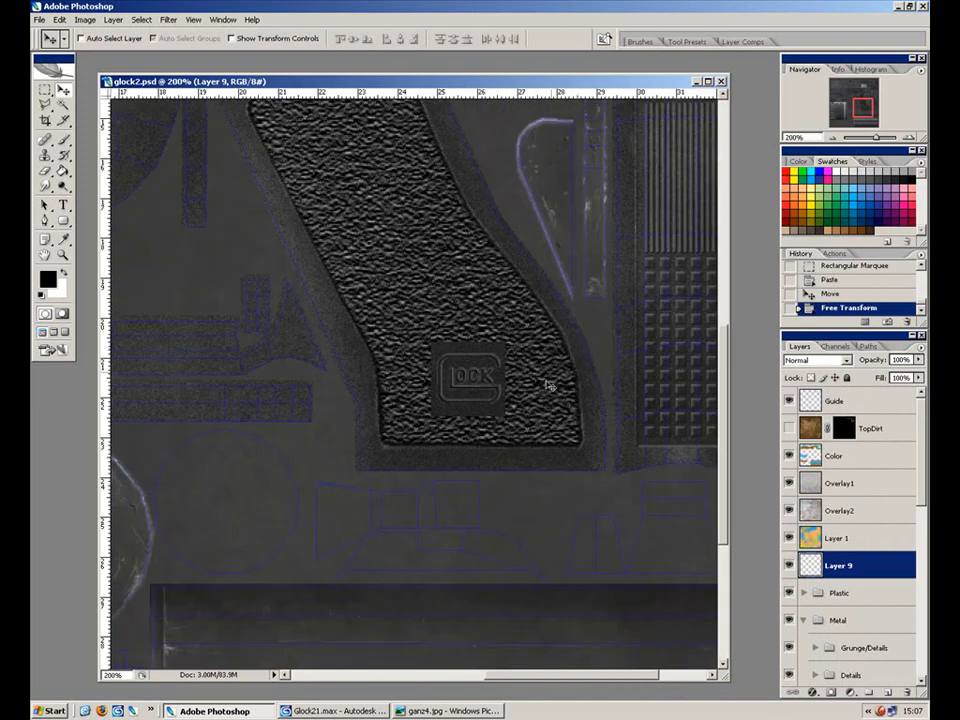
# Darken the grip's Glock logo by lowering its lightness with a Hue/Saturation adjustment.
pyautogui.hotkey('ctrl', '+')
pyautogui.hotkey('ctrl', '+')
pyautogui.moveTo(566, 369); pyautogui.dragTo(406, 374)
pyautogui.hotkey('ctrl', 'u')
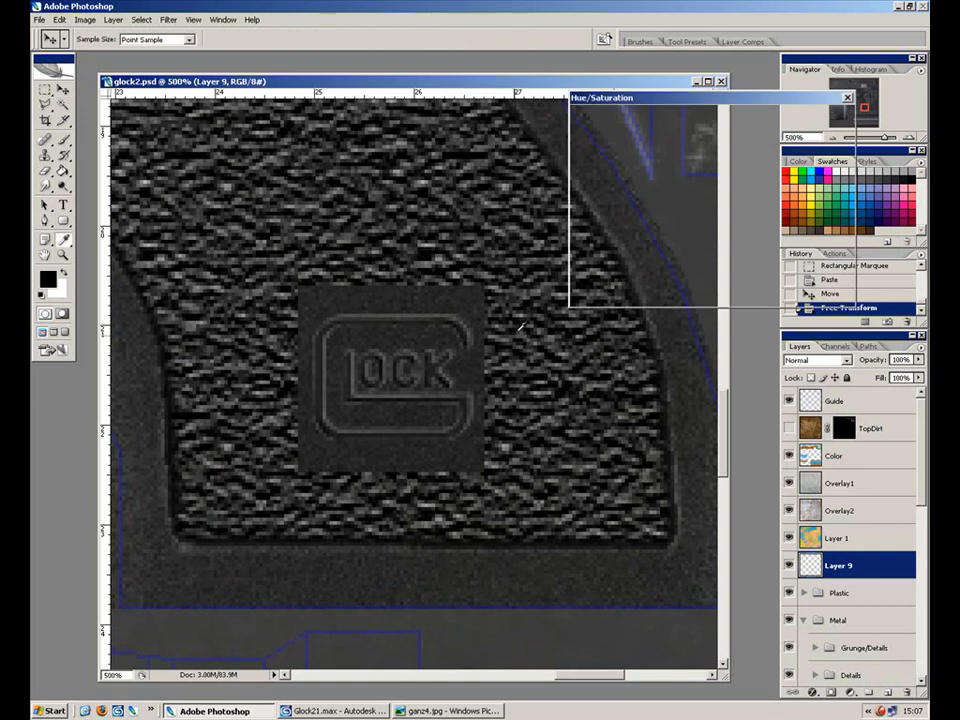
pyautogui.moveTo(659, 236); pyautogui.dragTo(651, 242)
pyautogui.press('Return')
pyautogui.press('v')
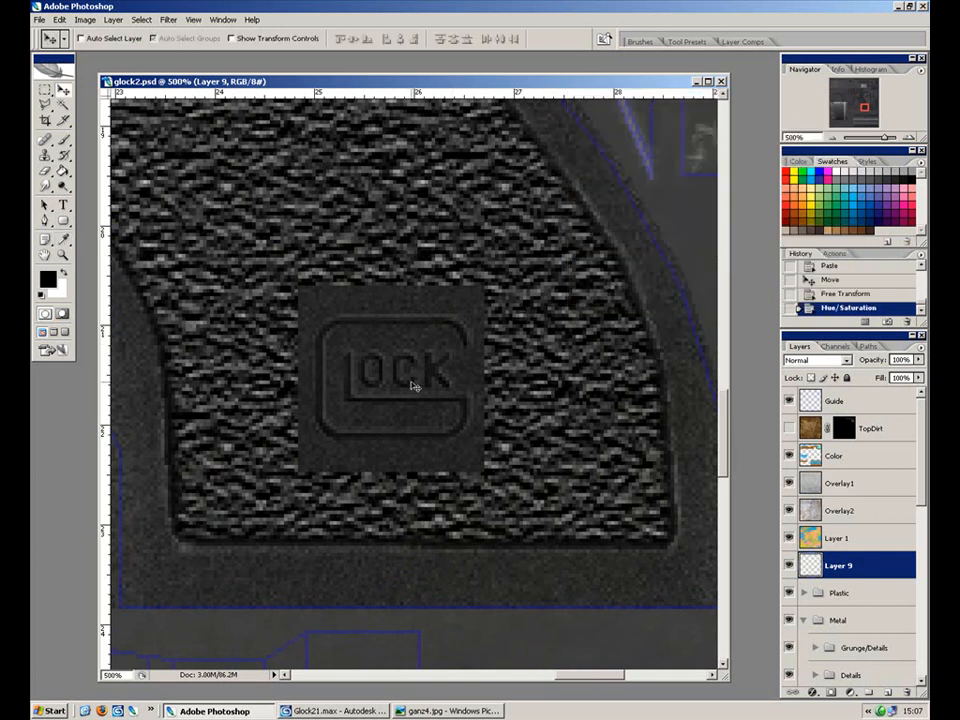
# Move the logo's Layer 9 into the Plastic group and expand the group to show its layers.
pyautogui.hotkey('ctrl', '-')
pyautogui.hotkey('ctrl', '-')
pyautogui.hotkey('ctrl', '-')
pyautogui.hotkey('ctrl', '-')
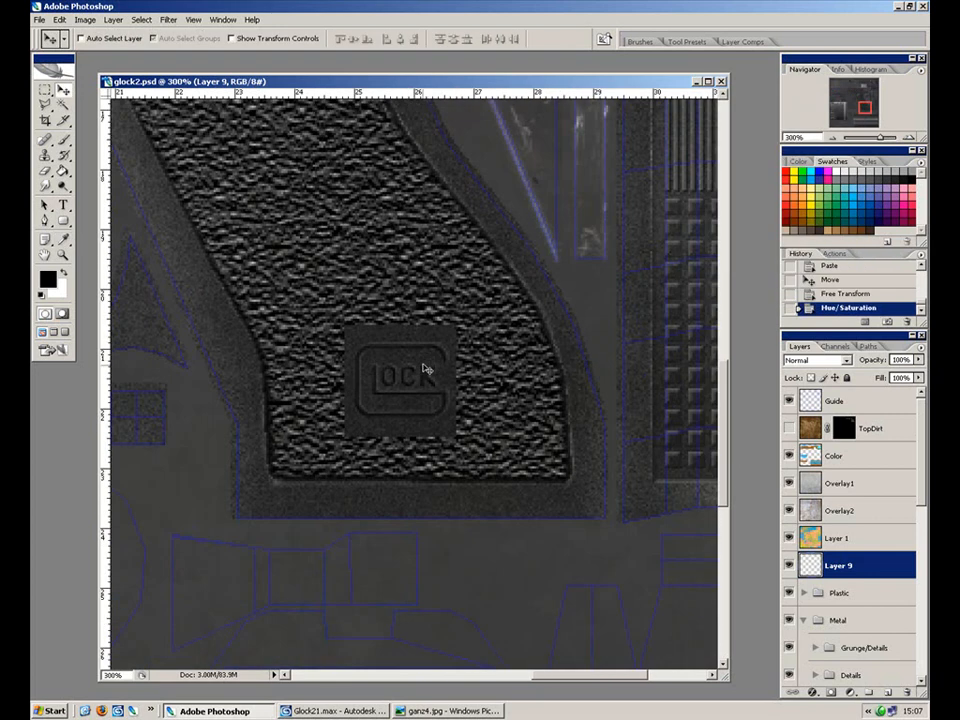
pyautogui.moveTo(400, 322); pyautogui.dragTo(437, 450)
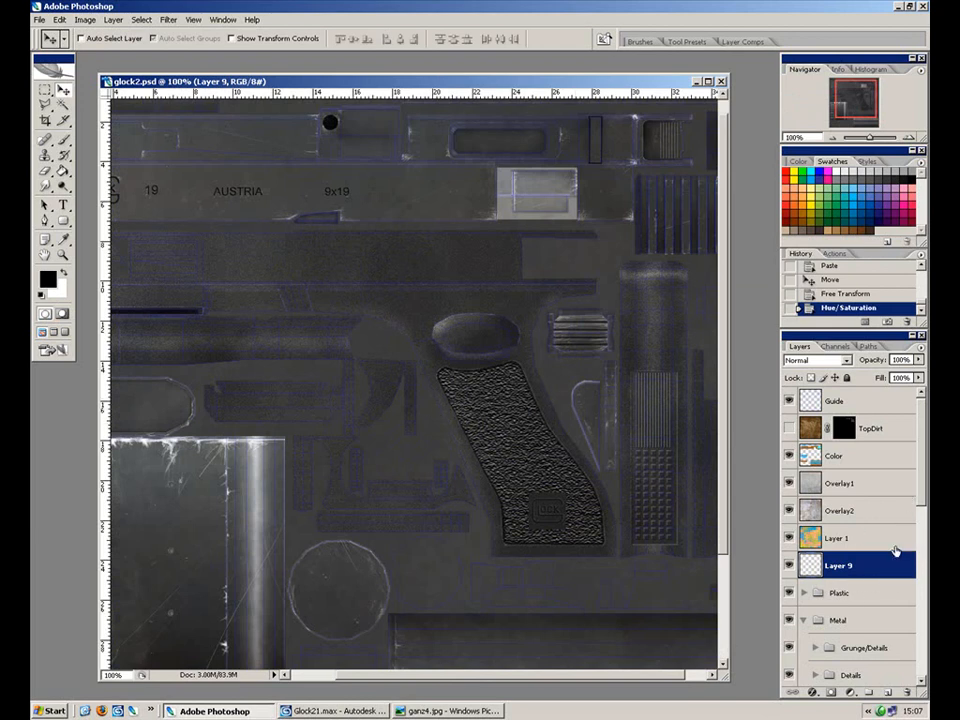
pyautogui.moveTo(838, 569); pyautogui.dragTo(840, 594)
pyautogui.click(805, 568)
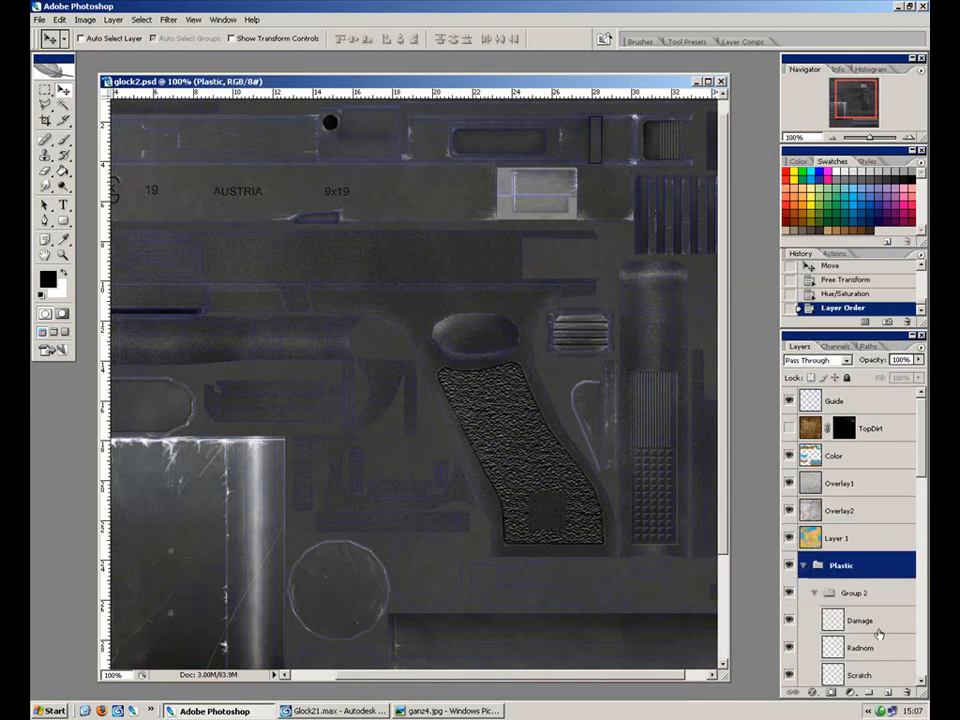
pyautogui.scroll(-3, 924, 530)
pyautogui.scroll(-1, 924, 530)
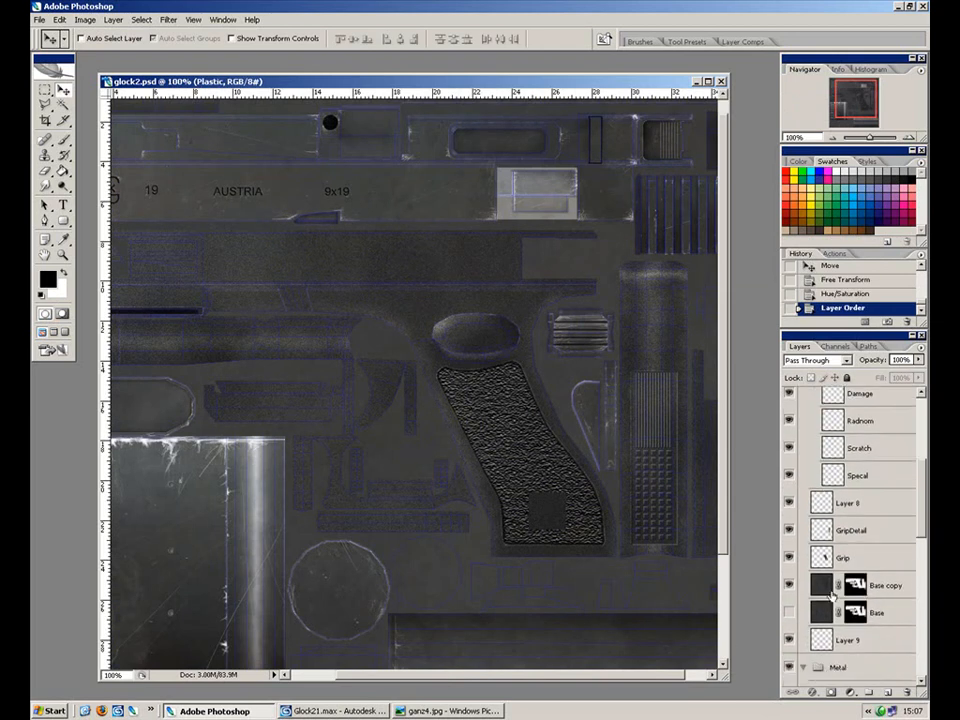
# Dodge the highlights along the grip's bottom edge on the Base copy layer at 80% exposure.
pyautogui.click(870, 585)
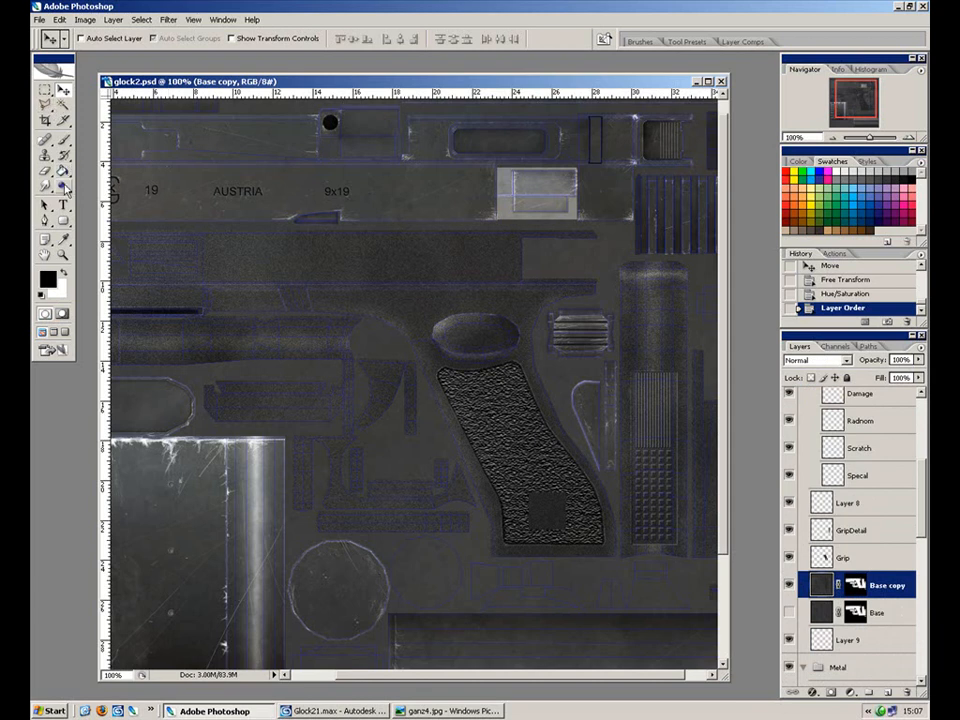
pyautogui.click(62, 186)
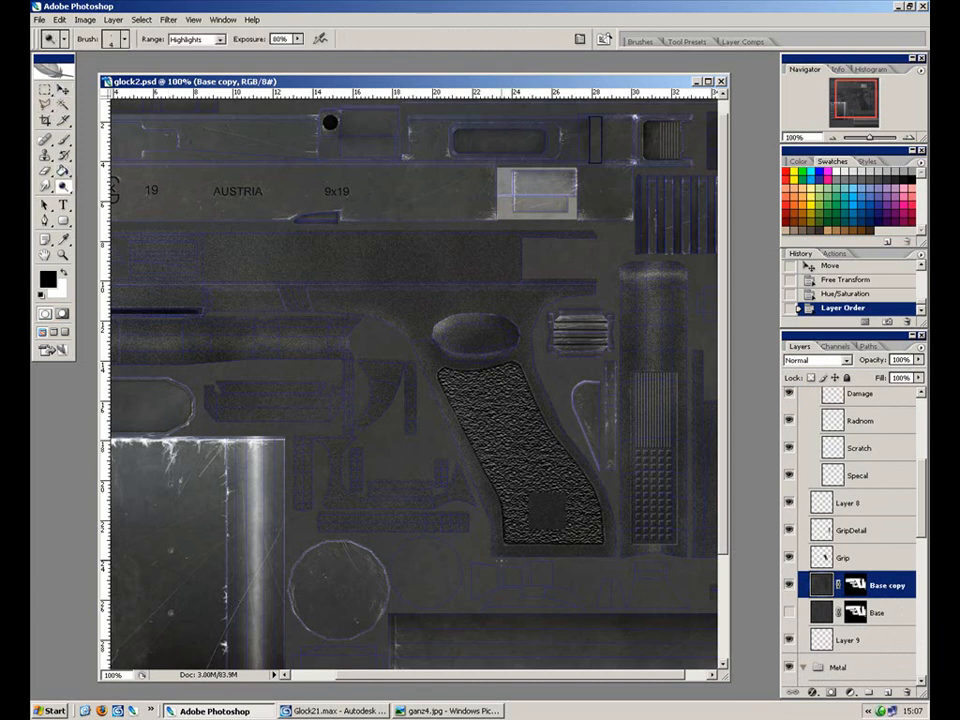
pyautogui.hotkey('ctrl', '+')
pyautogui.moveTo(561, 542); pyautogui.dragTo(336, 314)
pyautogui.press(']')
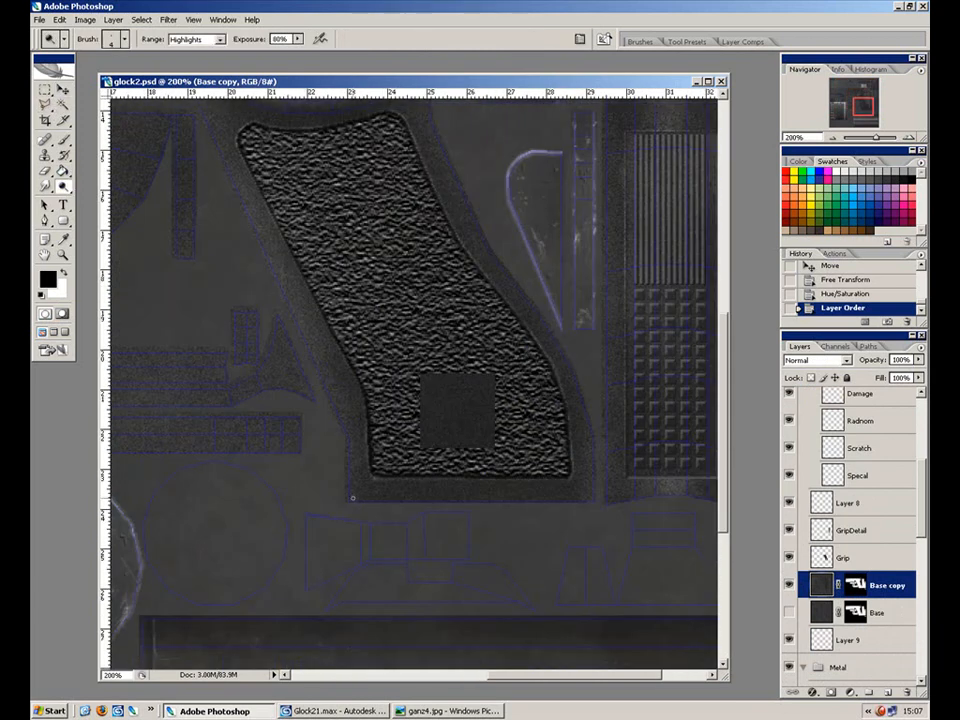
pyautogui.moveTo(348, 499); pyautogui.dragTo(660, 533)
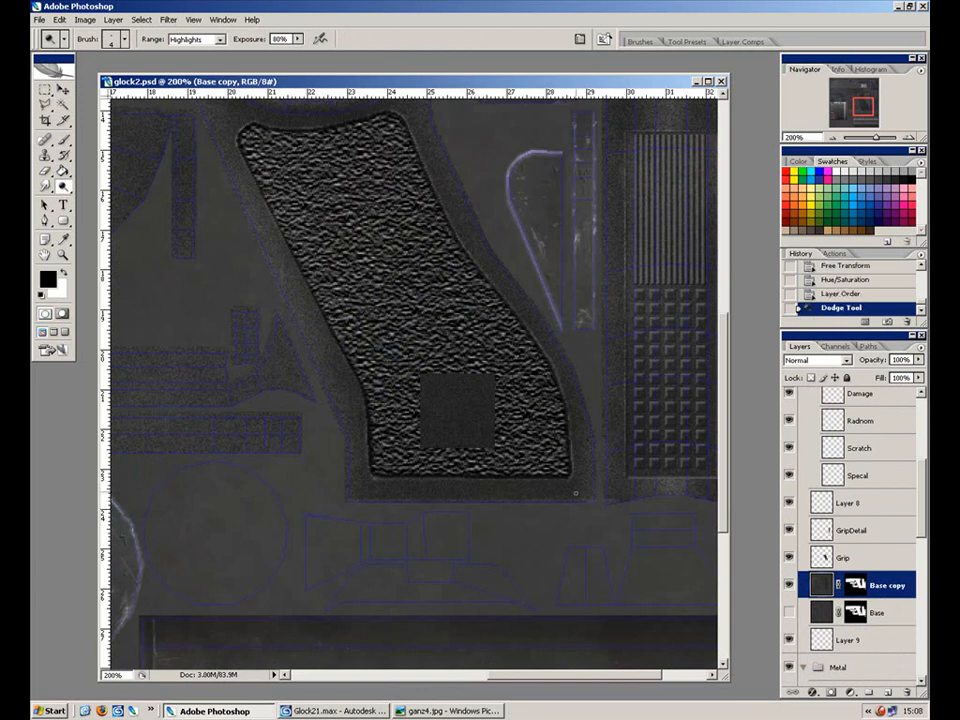
# Lower the Dodge exposure to 60% and brighten the bottom edges of the grip and the neighbouring studded strip.
pyautogui.hotkey('ctrl', '+')
pyautogui.moveTo(322, 572); pyautogui.dragTo(265, 508)
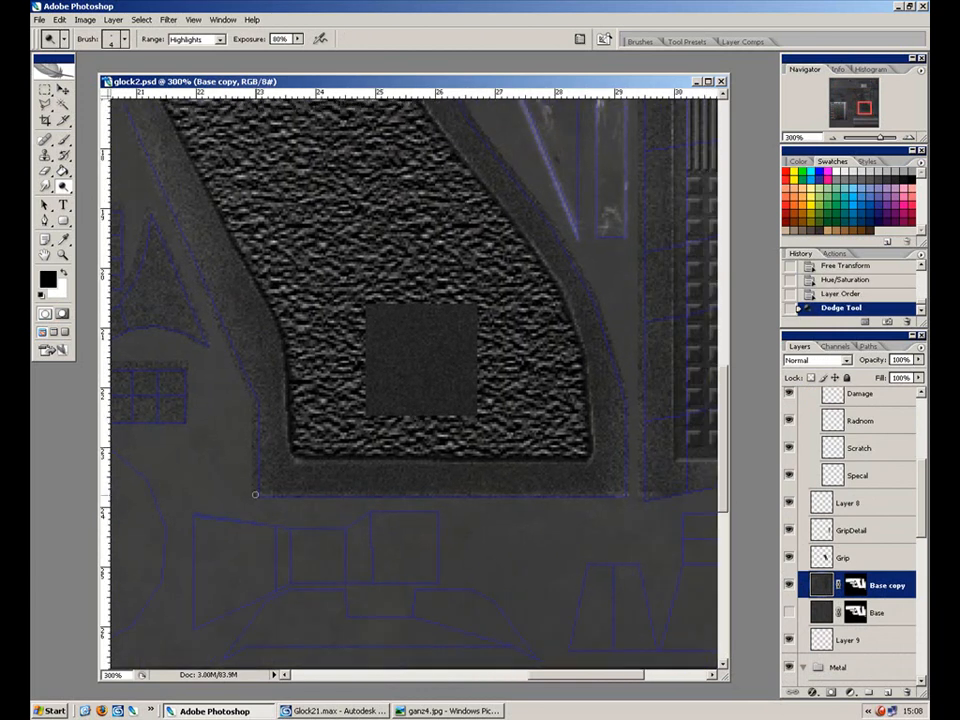
pyautogui.moveTo(603, 458); pyautogui.dragTo(459, 418)
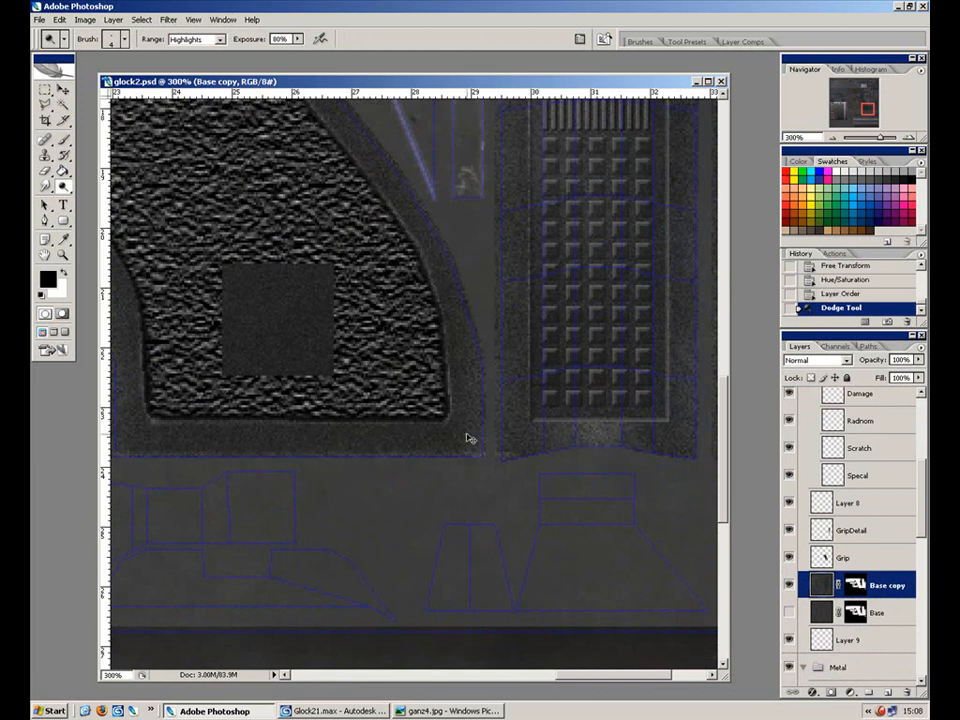
pyautogui.moveTo(236, 468); pyautogui.dragTo(291, 456)
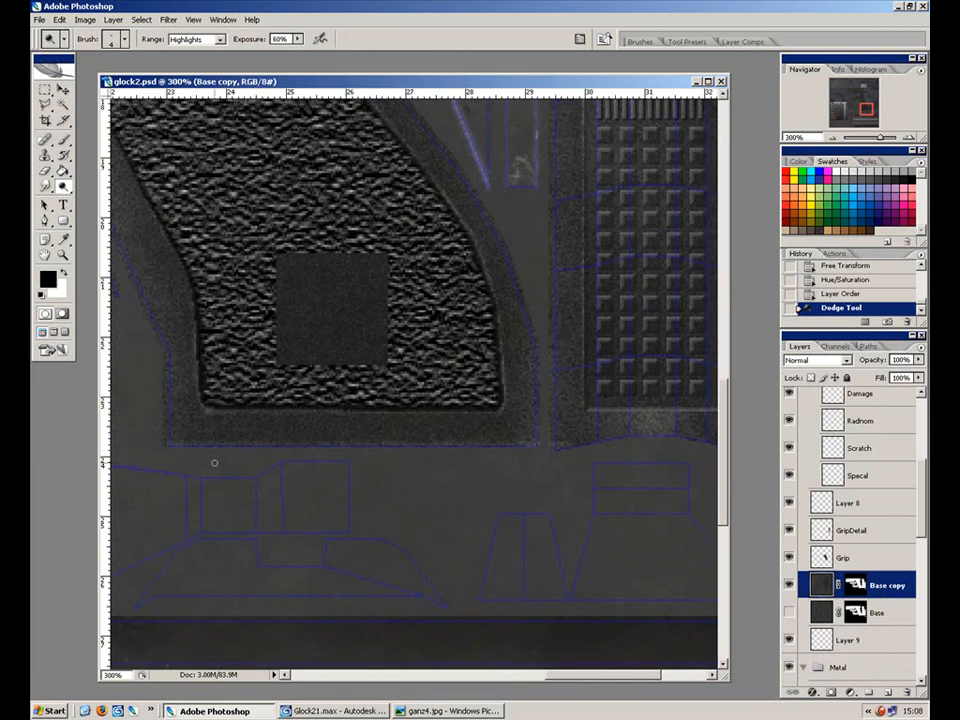
pyautogui.click(617, 439)
pyautogui.moveTo(570, 446)
pyautogui.mouseDown()
pyautogui.moveTo(433, 425)
pyautogui.moveTo(418, 432)
pyautogui.moveTo(479, 417)
pyautogui.mouseUp()
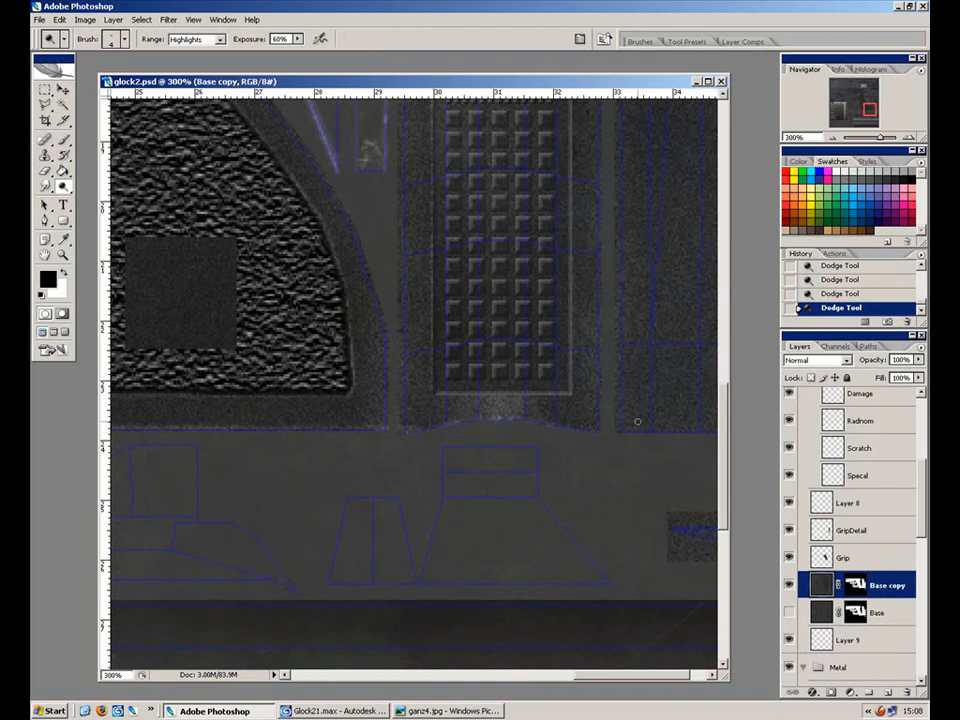
# Toggle the Guide layer's visibility and inspect the plastic parts across the texture for areas that still need shading.
pyautogui.scroll(5, 791, 420)
pyautogui.click(789, 402)
pyautogui.click(789, 402)
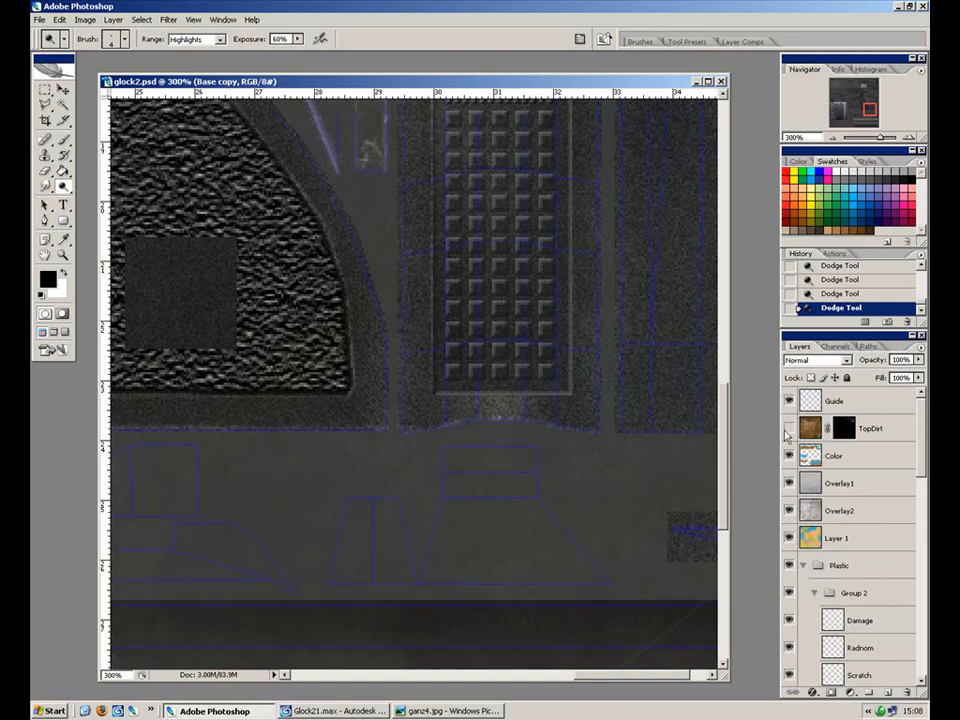
pyautogui.moveTo(514, 339); pyautogui.dragTo(422, 583)
pyautogui.moveTo(406, 309); pyautogui.dragTo(405, 523)
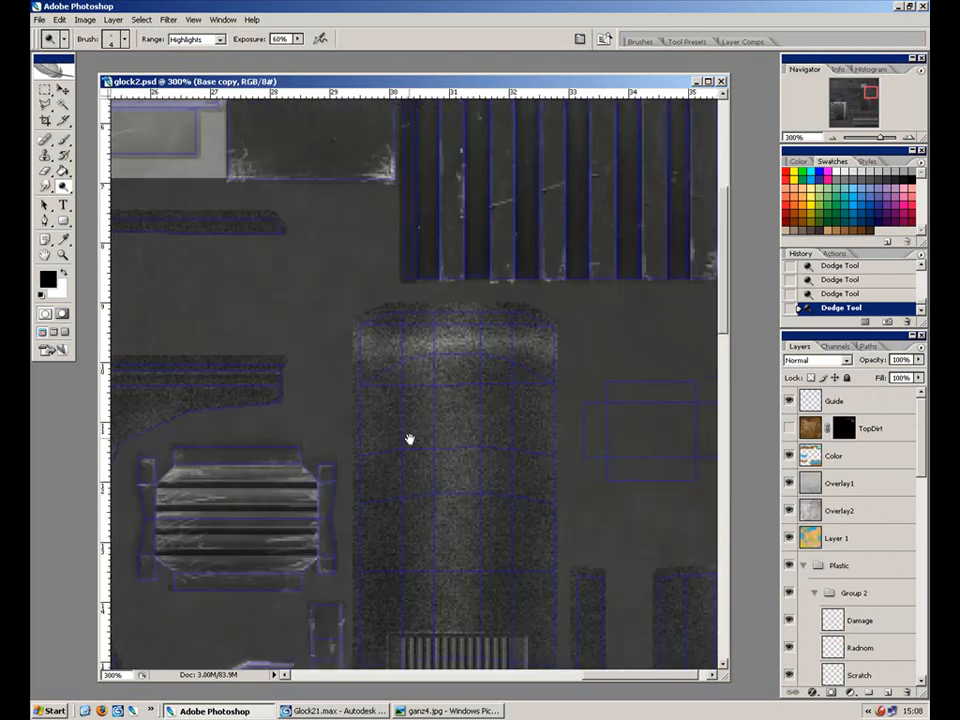
pyautogui.moveTo(303, 340); pyautogui.dragTo(632, 362)
pyautogui.moveTo(448, 421); pyautogui.dragTo(525, 272)
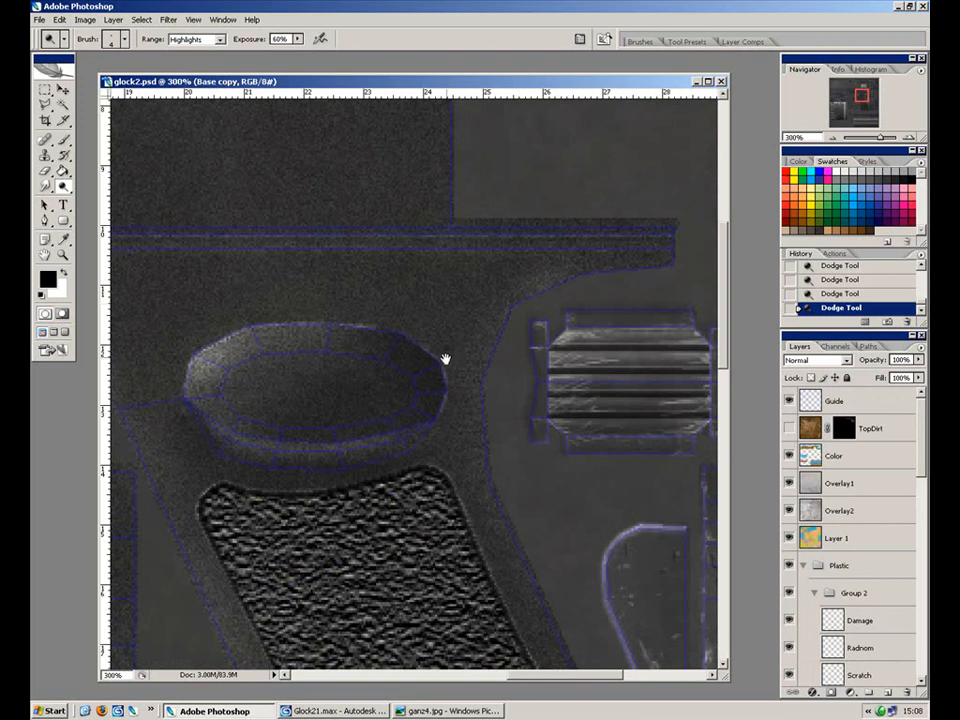
pyautogui.moveTo(455, 355); pyautogui.dragTo(637, 318)
pyautogui.hotkey('ctrl', '-')
pyautogui.moveTo(314, 339); pyautogui.dragTo(617, 386)
pyautogui.moveTo(333, 403); pyautogui.dragTo(505, 468)
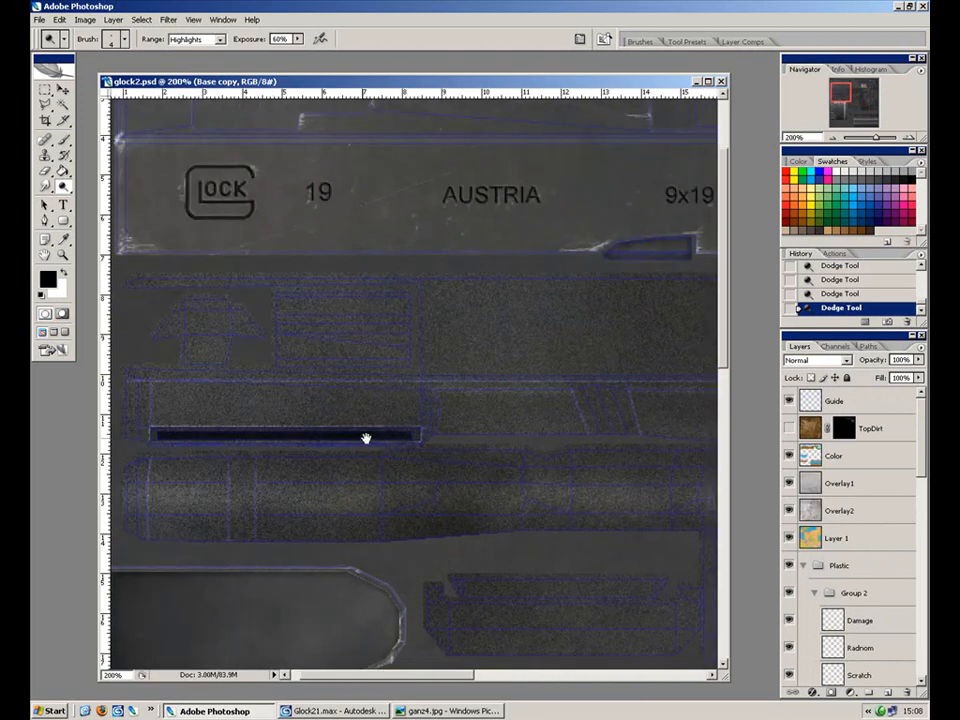
# Outline the small slanted panel on the plastic frame with the Polygonal Lasso, following its guide lines.
pyautogui.hotkey('ctrl', '+')
pyautogui.hotkey('ctrl', '+')
pyautogui.moveTo(598, 384); pyautogui.dragTo(195, 335)
pyautogui.press('l')
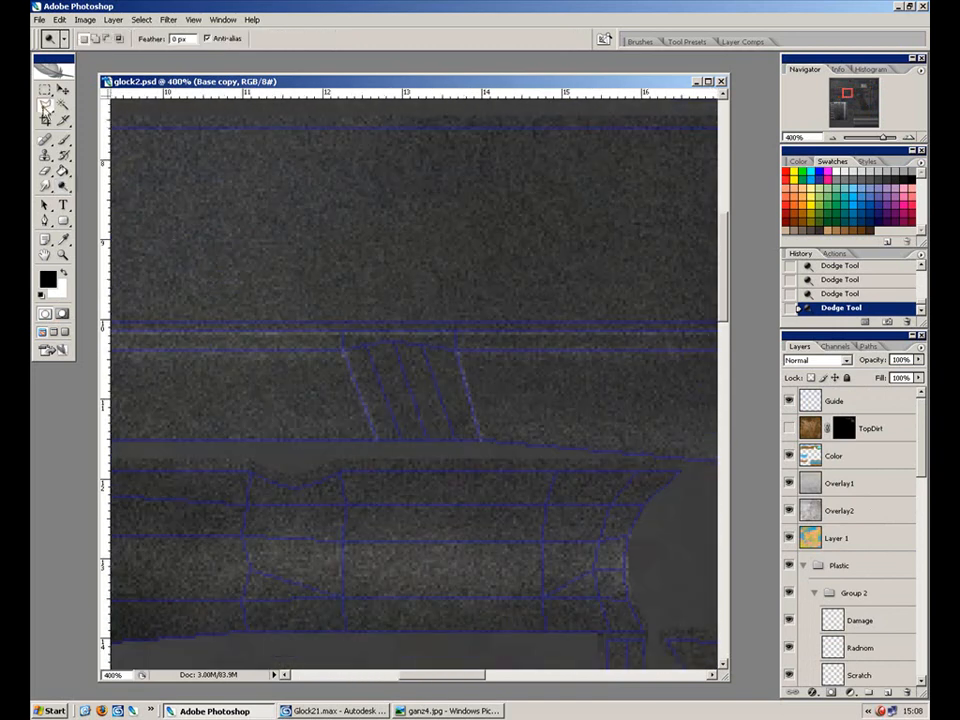
pyautogui.click(344, 343)
pyautogui.click(375, 440)
pyautogui.click(481, 440)
pyautogui.click(456, 343)
pyautogui.click(395, 340)
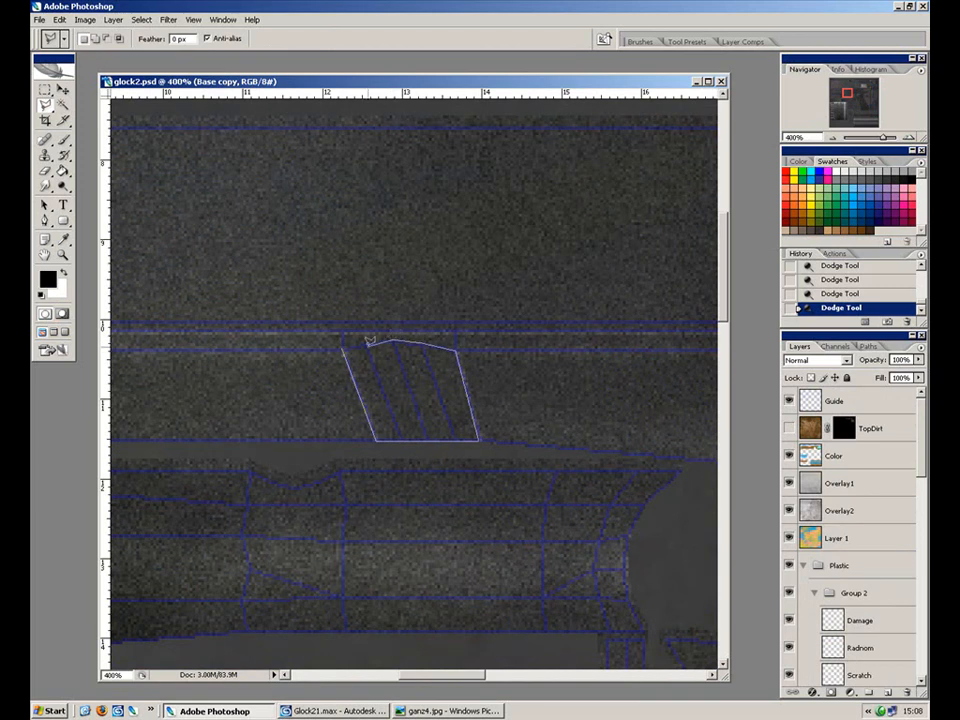
pyautogui.click(344, 342)
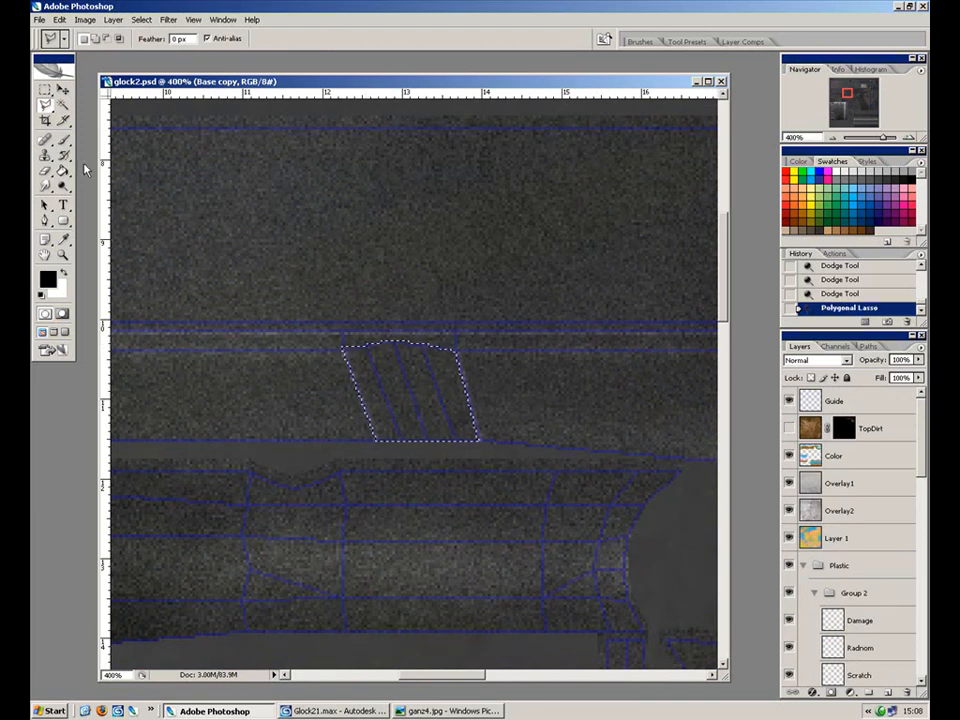
# Dodge the selected slanted panel's left side with a large soft brush, using Highlights at 20% exposure.
pyautogui.click(62, 186)
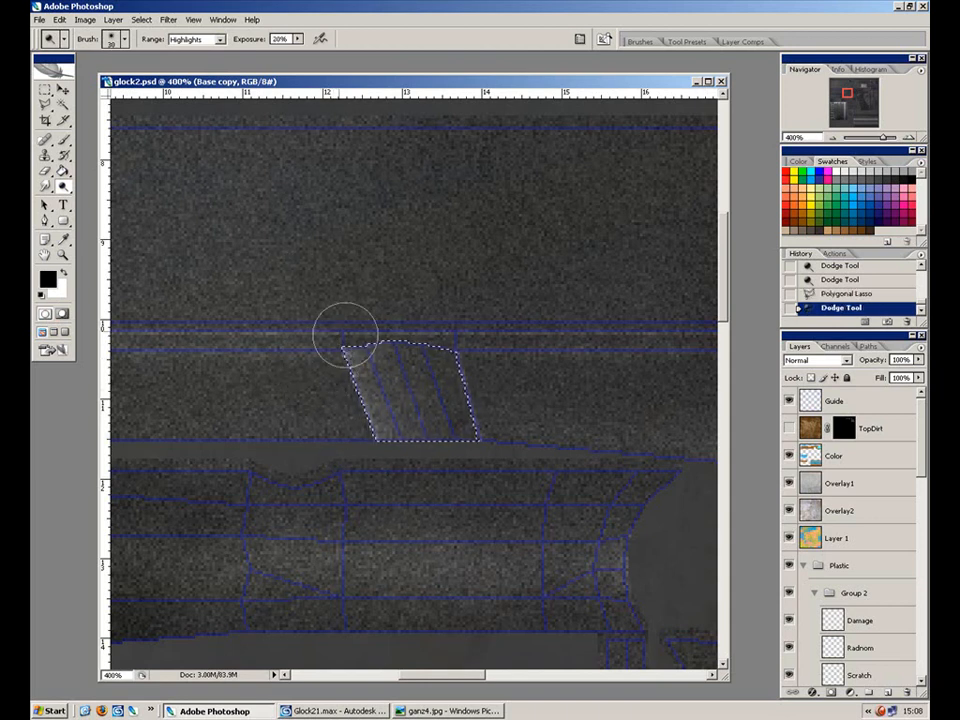
pyautogui.moveTo(319, 345); pyautogui.dragTo(396, 567)
pyautogui.moveTo(297, 287); pyautogui.dragTo(468, 625)
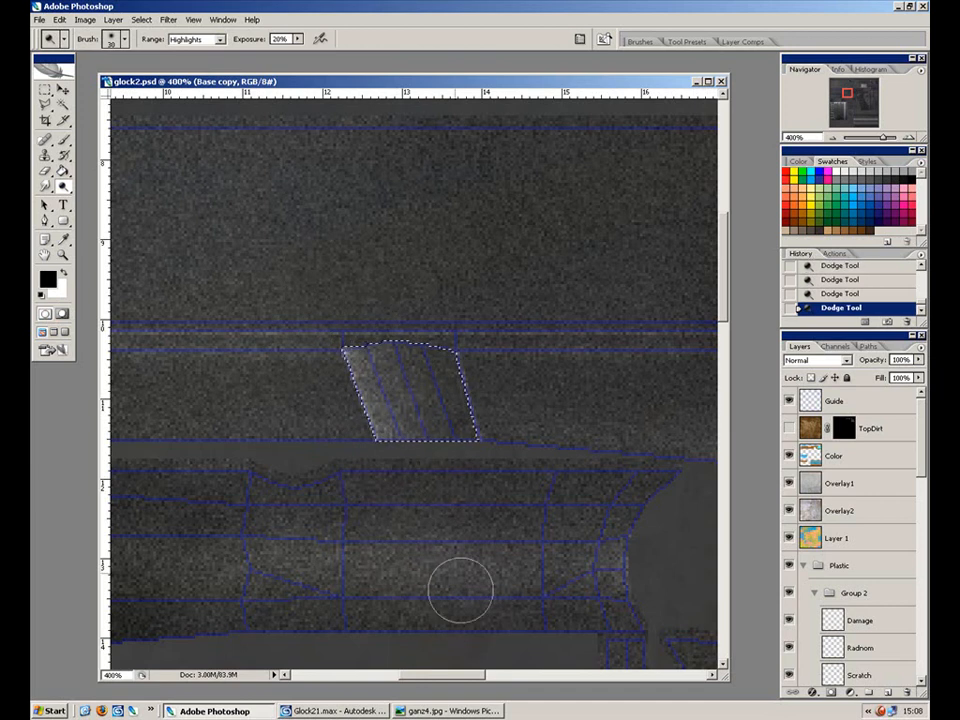
# Undo a strong burn on the slanted panel, burn its right side with Midtones at 20% exposure instead, and deselect.
pyautogui.moveTo(64, 188); pyautogui.dragTo(90, 199)
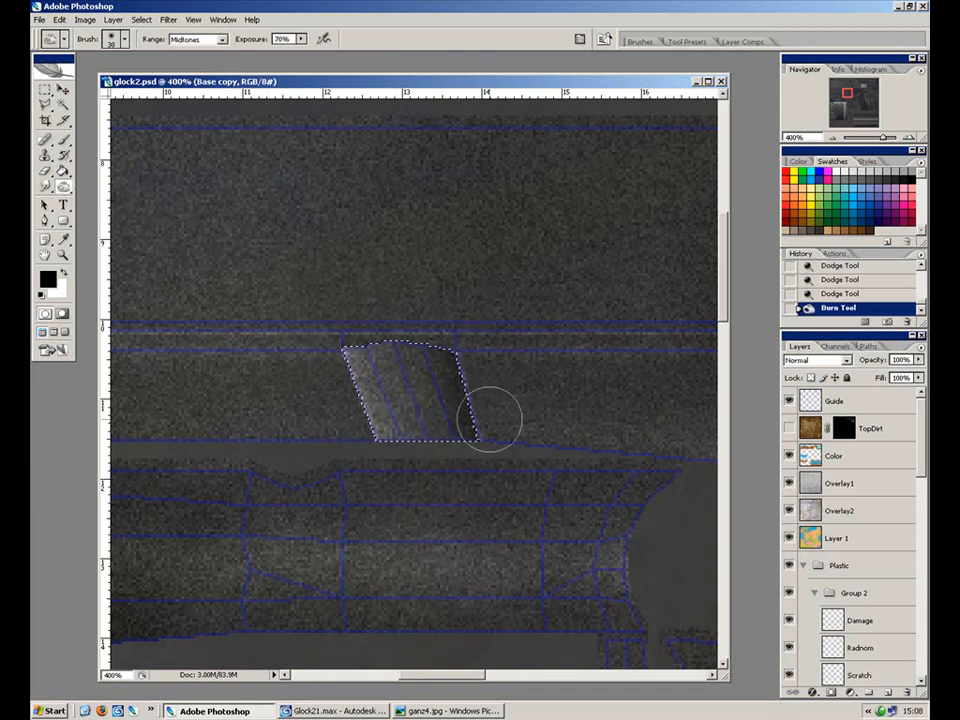
pyautogui.hotkey('ctrl', 'z')
pyautogui.press('2')
pyautogui.moveTo(411, 271)
pyautogui.mouseDown()
pyautogui.moveTo(547, 633)
pyautogui.moveTo(448, 417)
pyautogui.moveTo(533, 582)
pyautogui.mouseUp()
pyautogui.hotkey('ctrl', 'd')
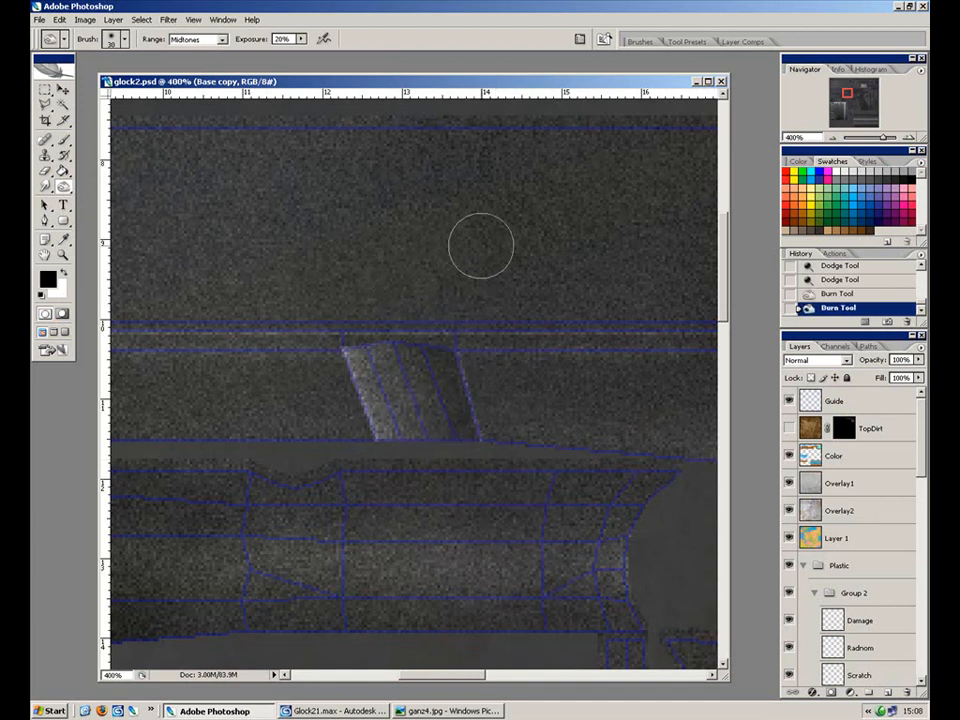
# Set the blend mode of the Specal layer in the Plastic group to Screen.
pyautogui.hotkey('ctrl', '-')
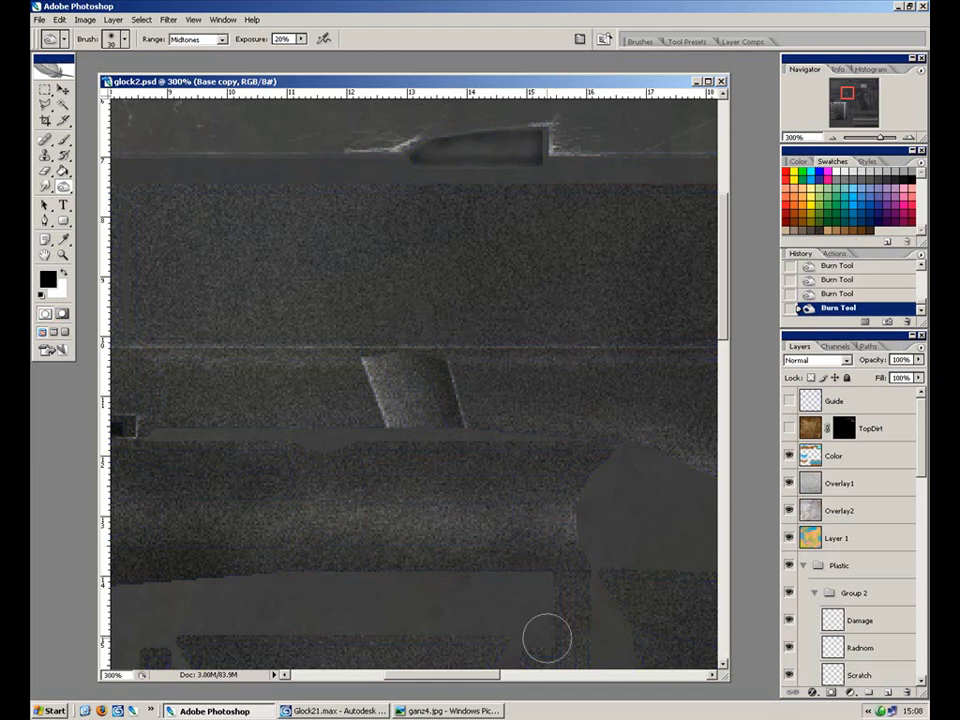
pyautogui.hotkey('ctrl', '-')
pyautogui.hotkey('ctrl', '-')
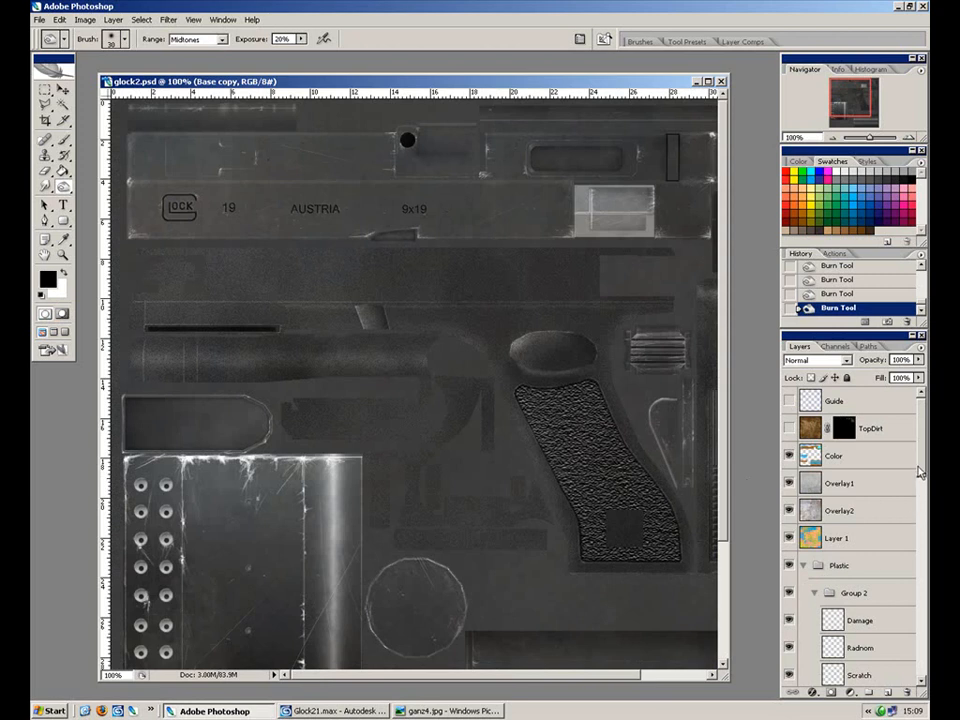
pyautogui.moveTo(920, 472); pyautogui.dragTo(920, 508)
pyautogui.click(885, 553)
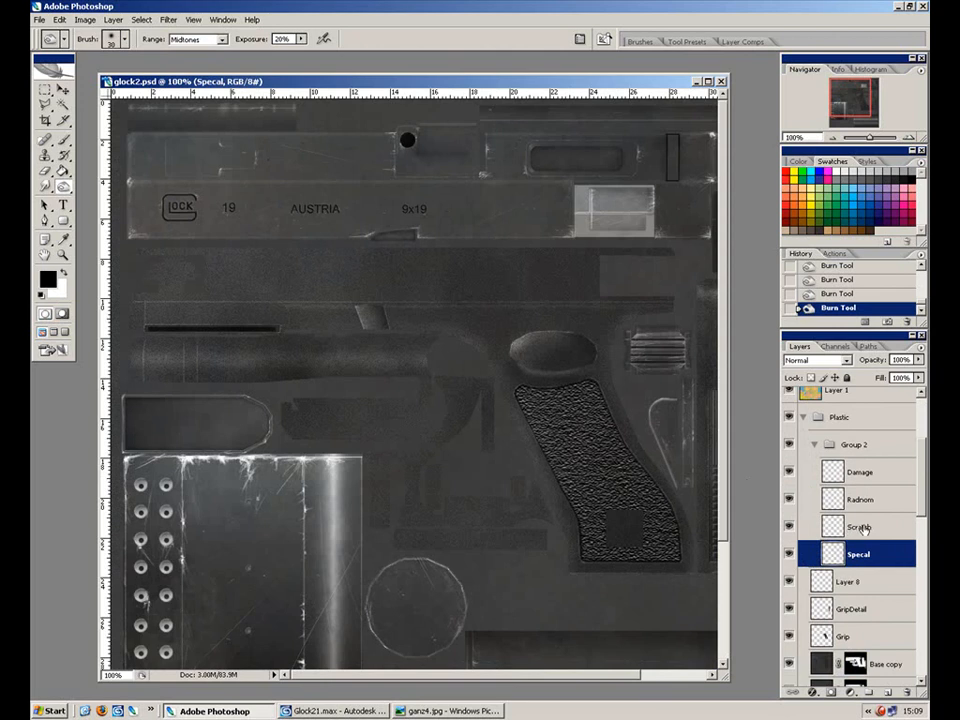
pyautogui.click(845, 360)
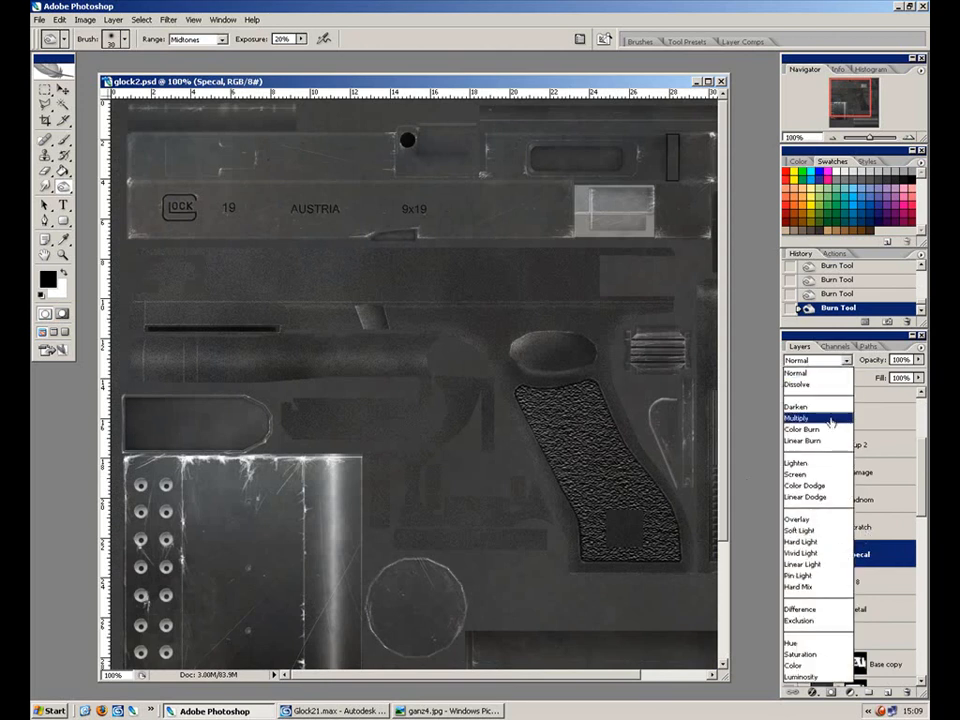
pyautogui.click(834, 418)
pyautogui.click(838, 360)
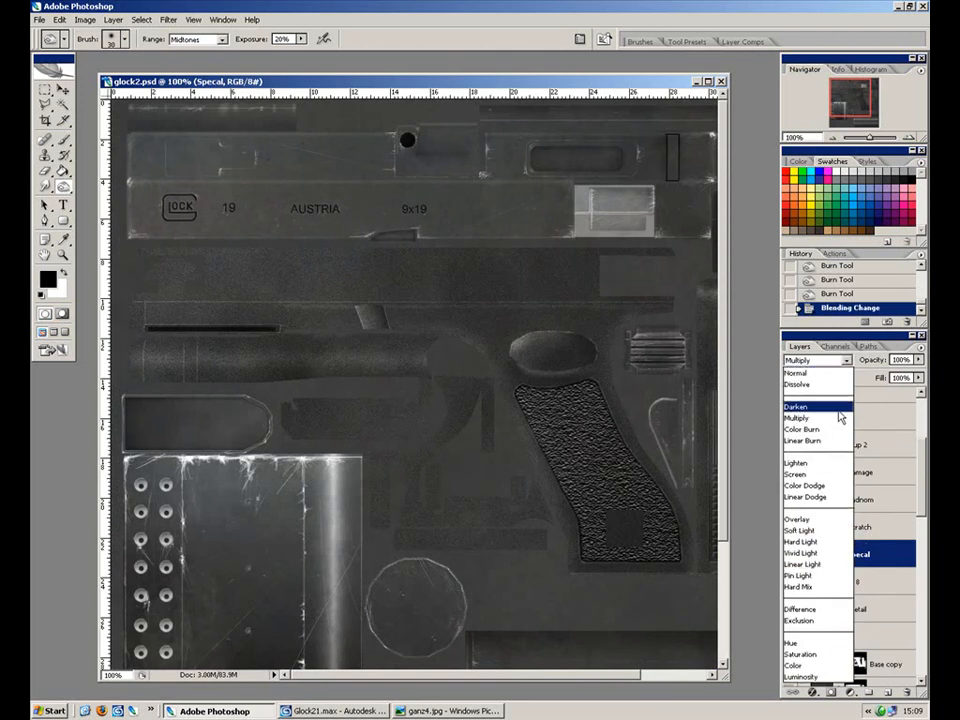
pyautogui.click(829, 476)
# Set the blend modes of the Scratch, Damage and Radnom layers to Screen.
pyautogui.click(857, 526)
pyautogui.click(845, 360)
pyautogui.click(832, 474)
pyautogui.click(858, 470)
pyautogui.click(820, 363)
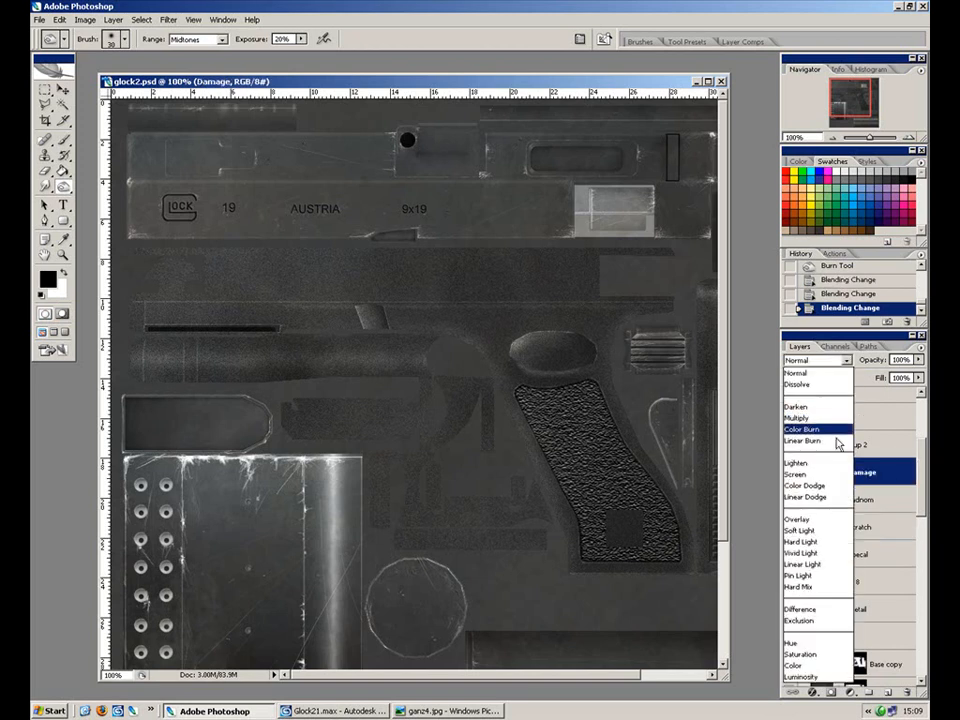
pyautogui.click(838, 474)
pyautogui.click(861, 497)
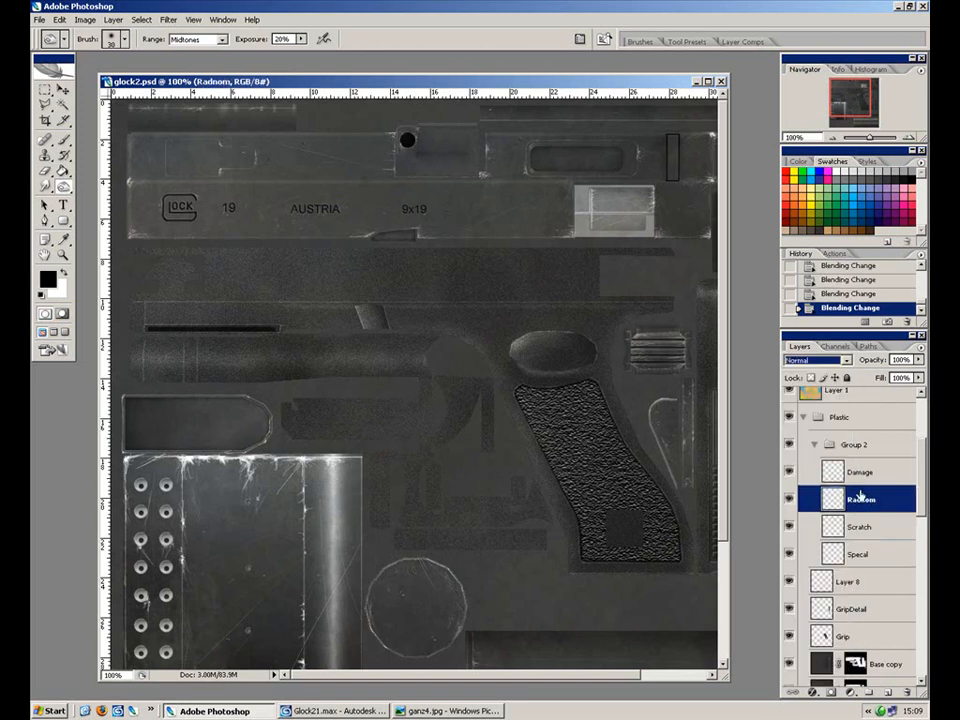
pyautogui.click(820, 362)
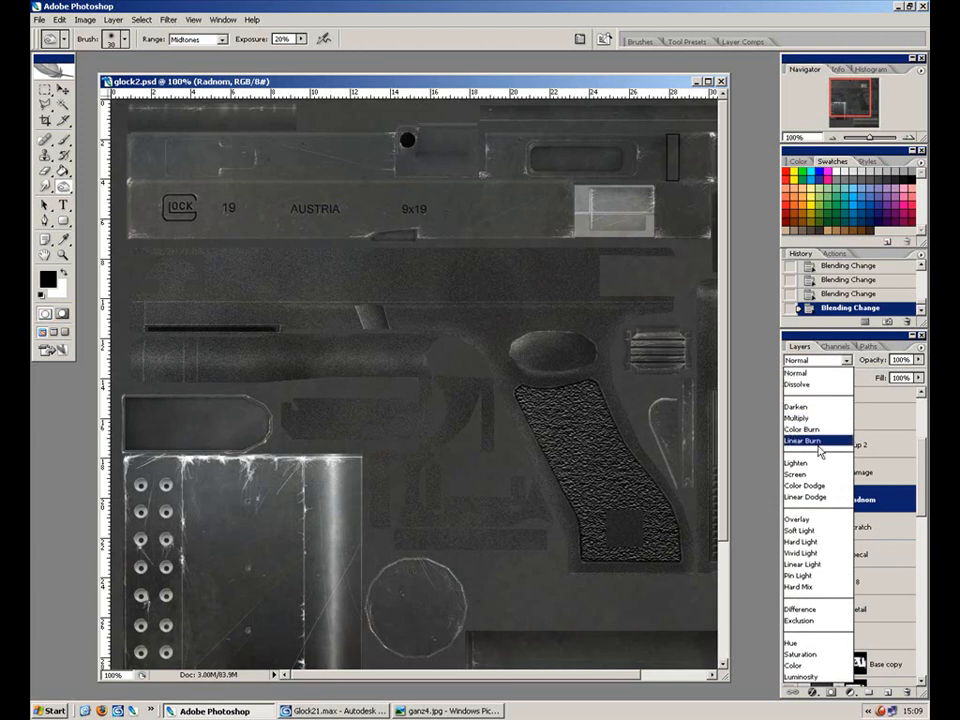
pyautogui.click(815, 474)
pyautogui.click(871, 552)
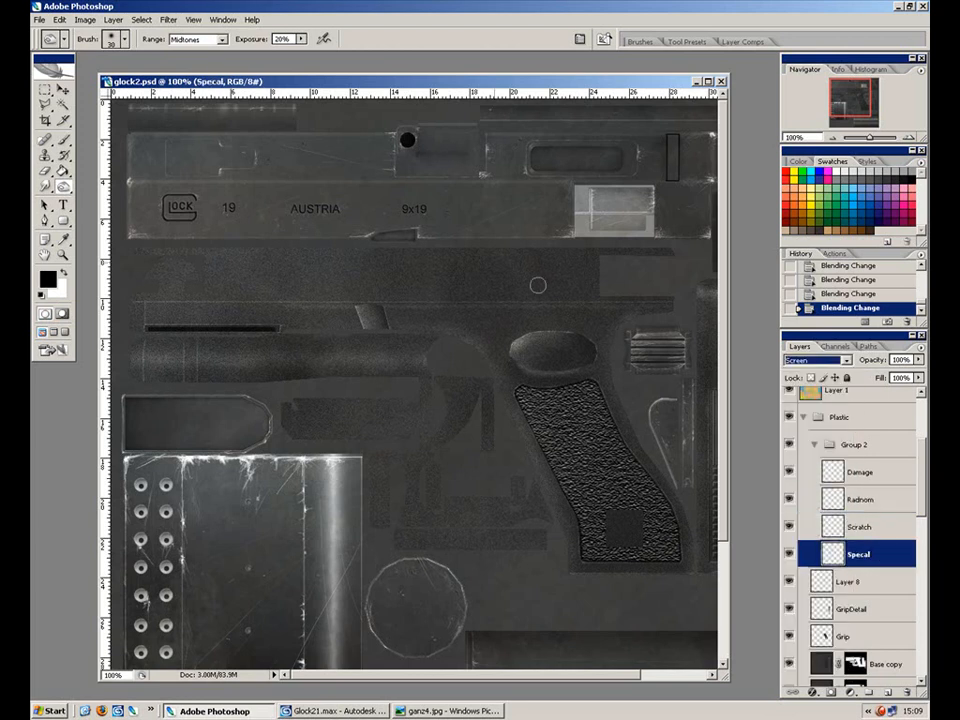
pyautogui.click(64, 105)
pyautogui.click(480, 330)
pyautogui.moveTo(553, 416); pyautogui.dragTo(555, 418)
pyautogui.moveTo(922, 468); pyautogui.dragTo(920, 589)
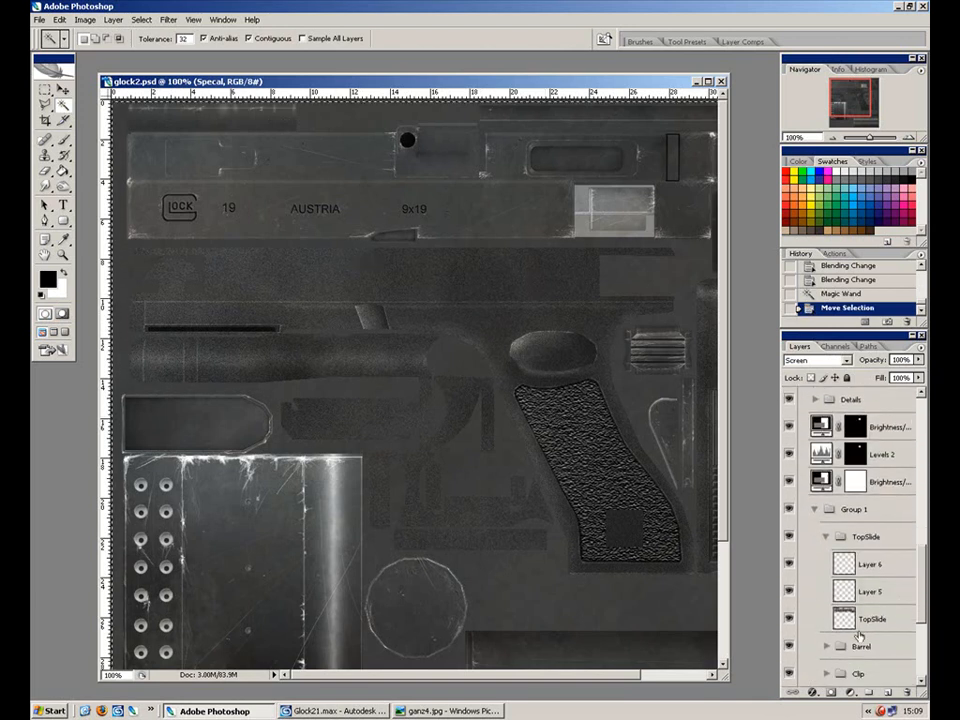
pyautogui.click(874, 619)
pyautogui.moveTo(572, 463); pyautogui.dragTo(459, 435)
pyautogui.hotkey('ctrl', 'd')
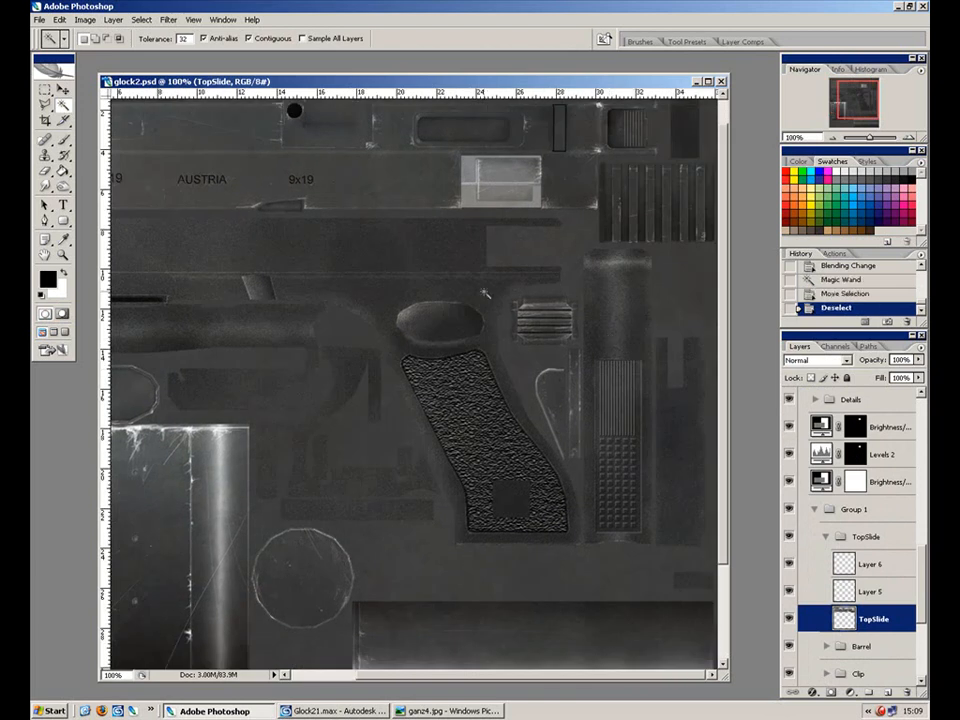
pyautogui.click(620, 311)
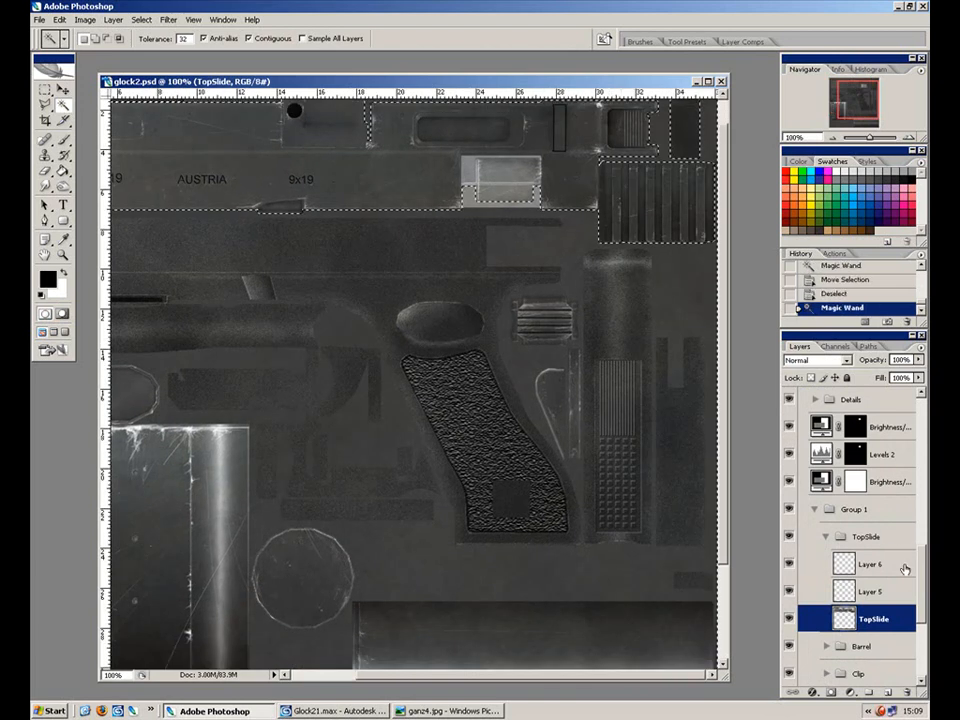
# Replace the current selection with the plastic frame, grip and adjoining vertical strip, using the Magic Wand on the Selection Layer.
pyautogui.scroll(-4, 858, 600)
pyautogui.click(858, 648)
pyautogui.hotkey('ctrl', 'd')
pyautogui.click(612, 400)
pyautogui.moveTo(485, 383); pyautogui.dragTo(598, 412)
pyautogui.click(572, 410)
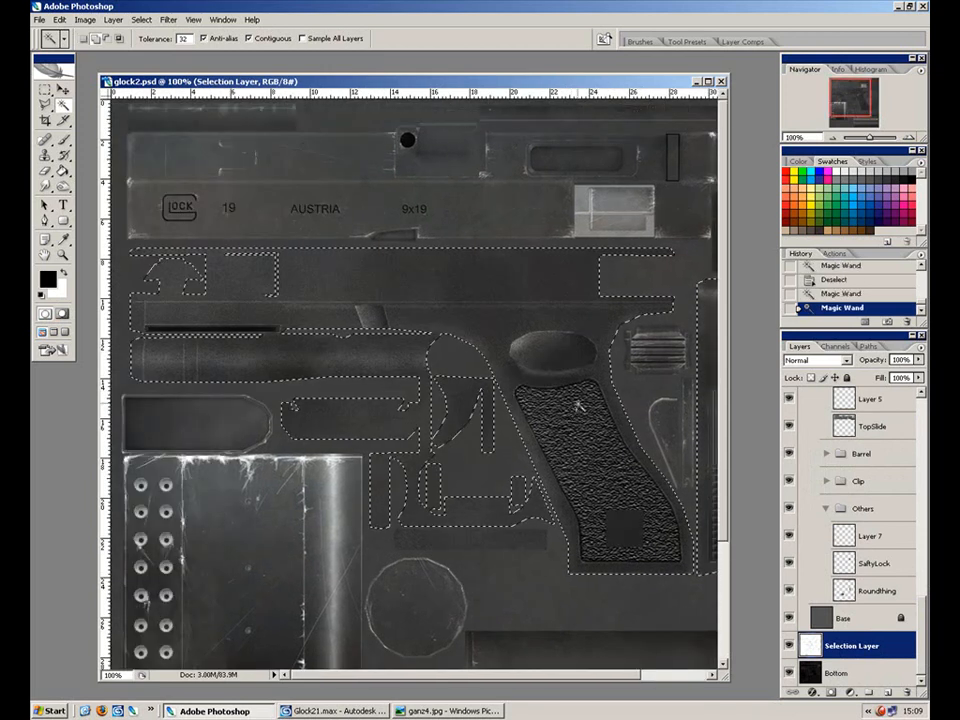
# Subtract the small loose parts below the barrel section and beside the grip from the selection with the Polygonal Lasso.
pyautogui.click(44, 90)
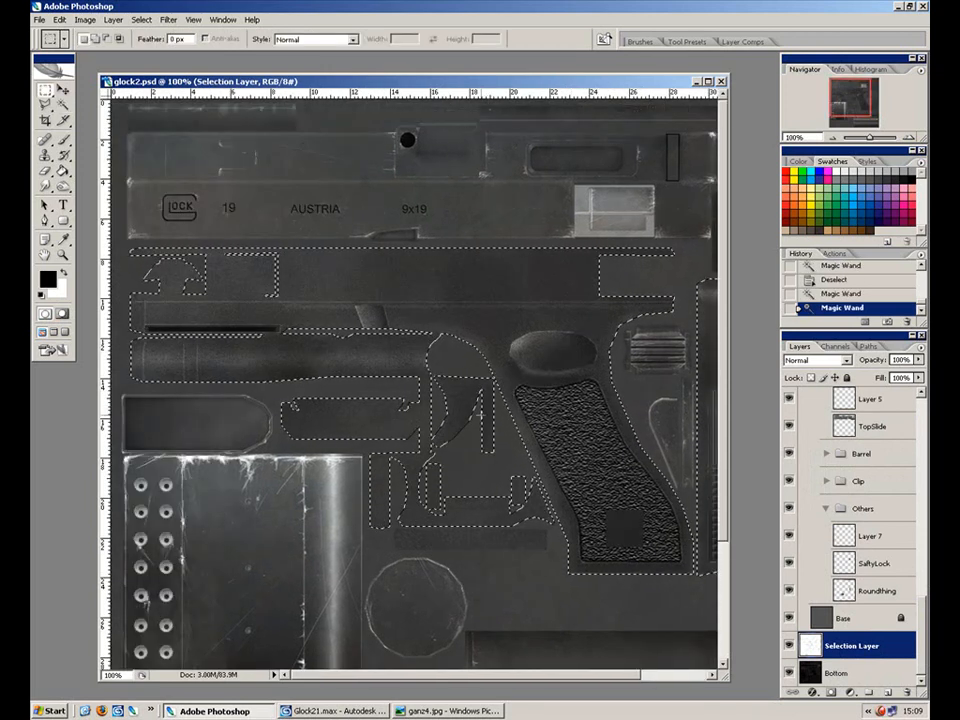
pyautogui.click(46, 105)
pyautogui.hotkey('ctrl', '+')
pyautogui.hotkey('ctrl', '+')
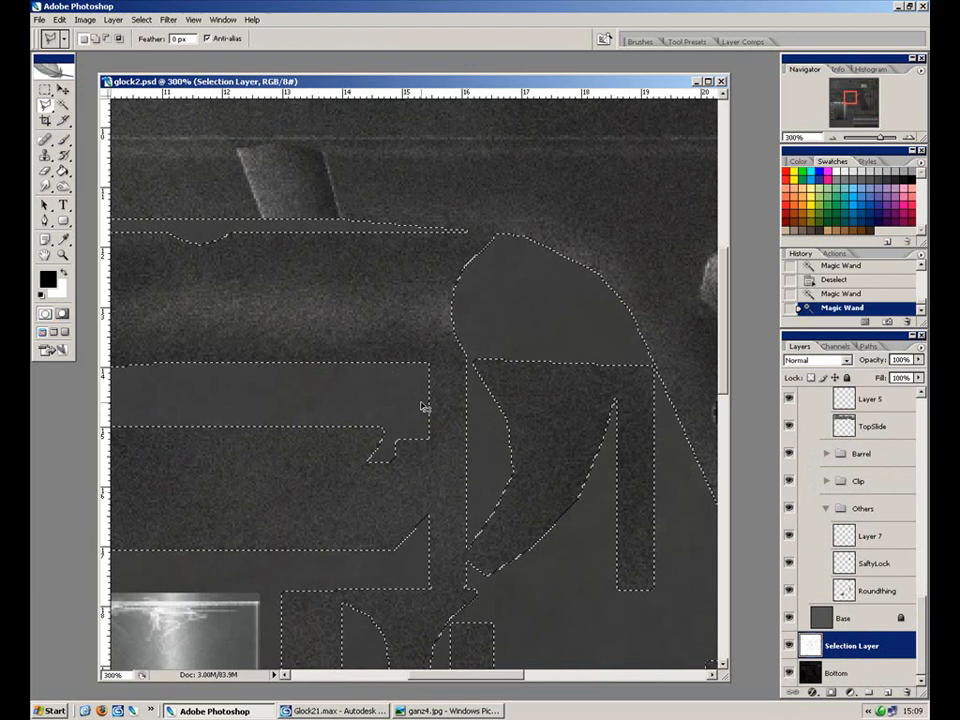
pyautogui.click(469, 356)
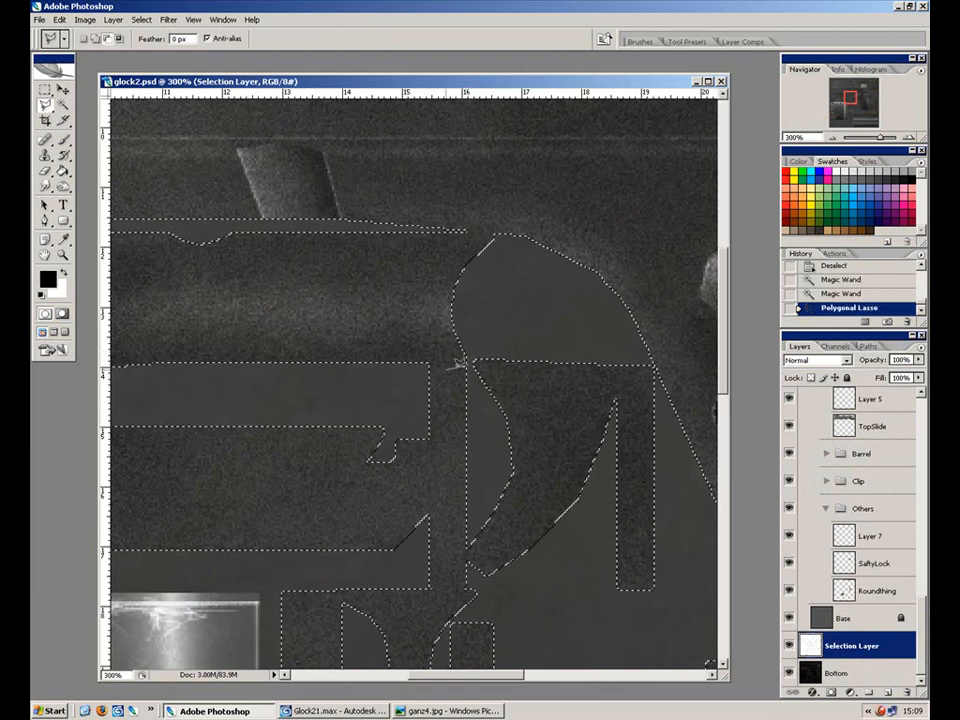
pyautogui.moveTo(288, 398); pyautogui.dragTo(488, 329)
pyautogui.click(194, 347)
pyautogui.click(449, 519)
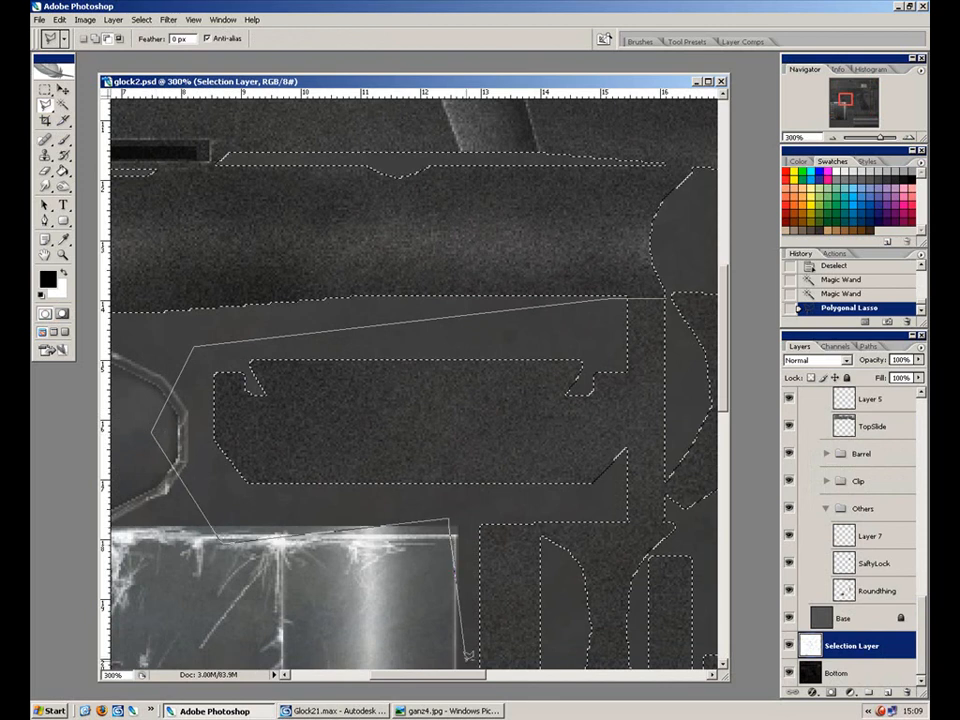
pyautogui.click(427, 658)
pyautogui.moveTo(618, 590)
pyautogui.mouseDown()
pyautogui.moveTo(608, 508)
pyautogui.moveTo(536, 274)
pyautogui.mouseUp()
pyautogui.click(369, 543)
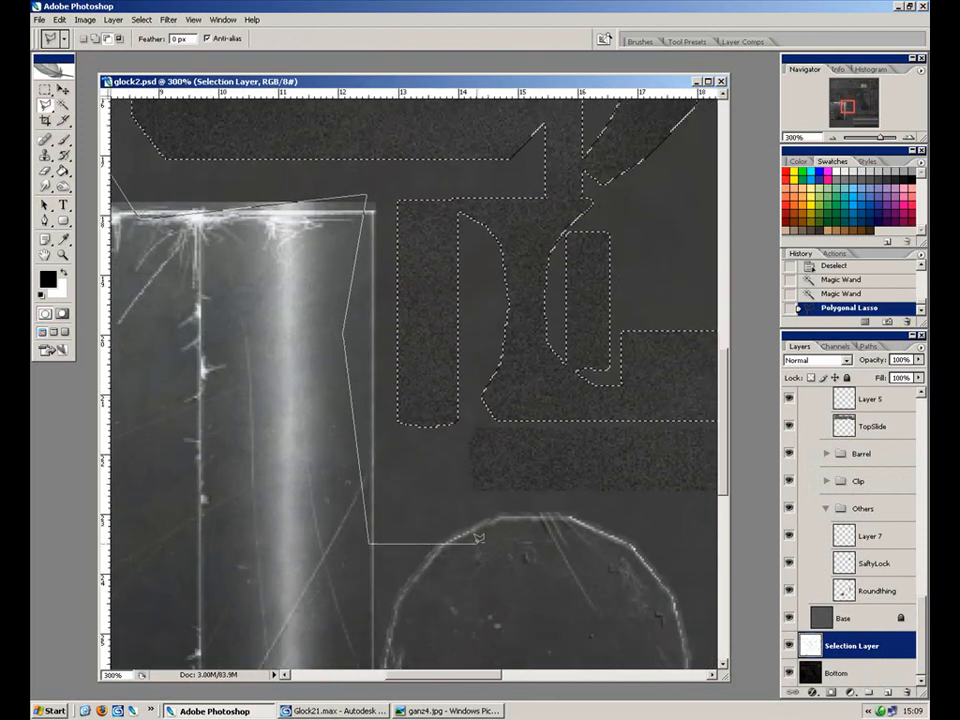
pyautogui.moveTo(584, 406)
pyautogui.mouseDown()
pyautogui.moveTo(351, 384)
pyautogui.moveTo(190, 396)
pyautogui.mouseUp()
pyautogui.click(574, 422)
pyautogui.moveTo(483, 235)
pyautogui.mouseDown()
pyautogui.moveTo(480, 414)
pyautogui.moveTo(540, 525)
pyautogui.mouseUp()
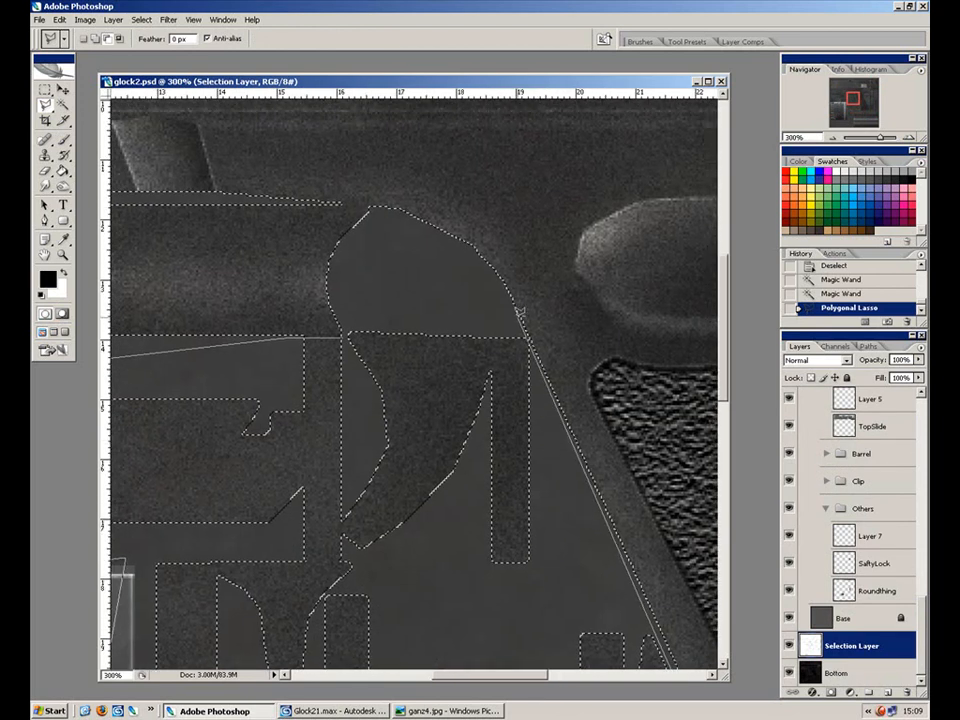
pyautogui.doubleClick(385, 248)
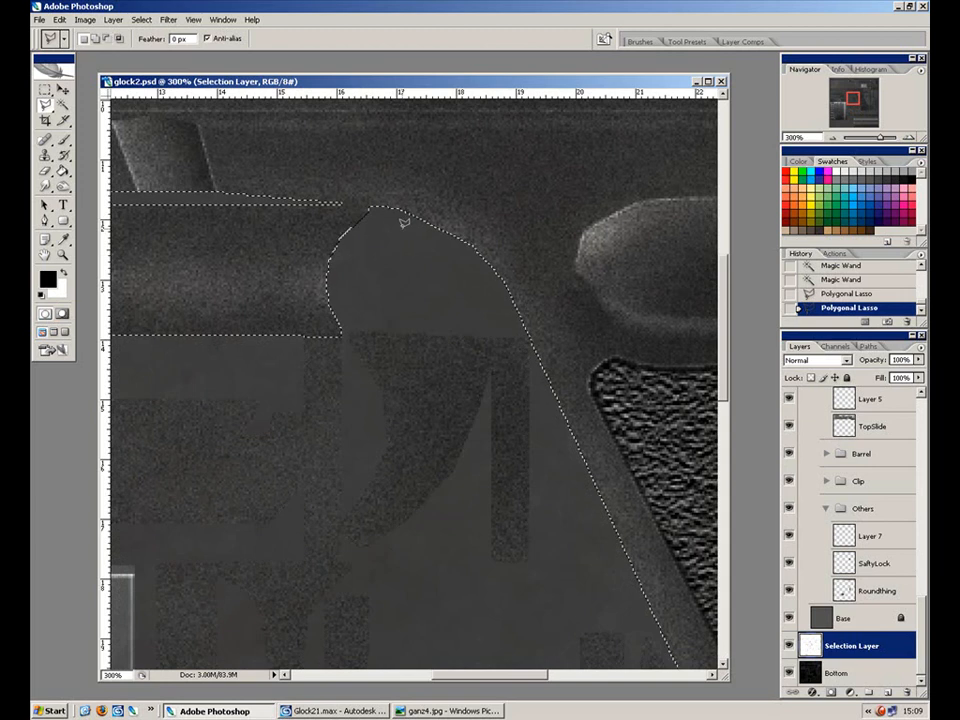
# Paint white specks over the selected plastic on the Specal layer with the 747 px textured brush at 50% opacity.
pyautogui.hotkey('ctrl', '-')
pyautogui.hotkey('ctrl', '-')
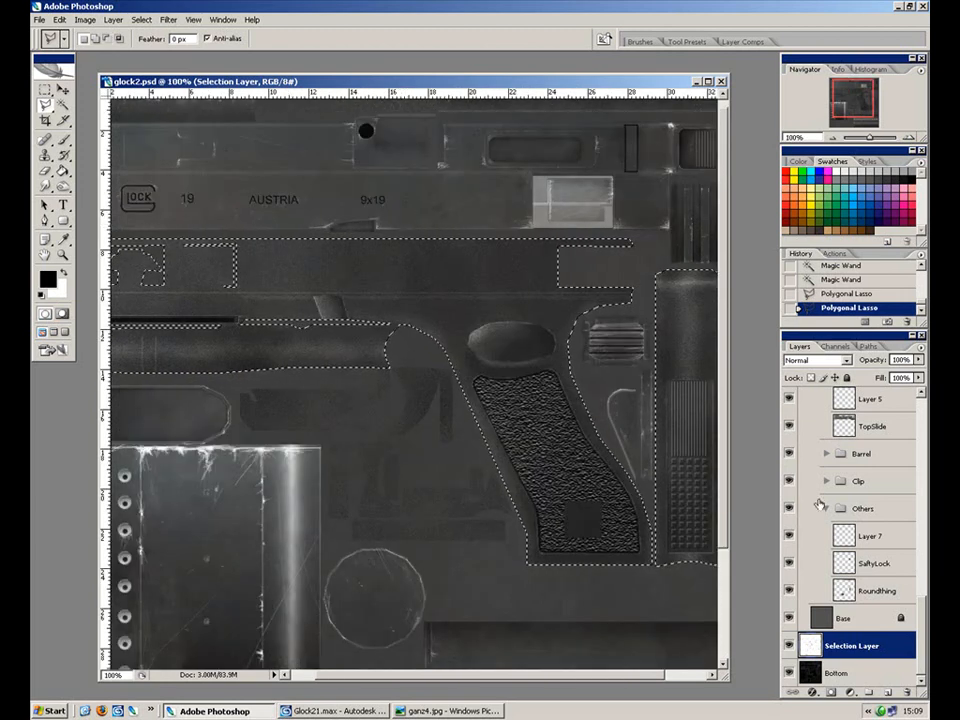
pyautogui.moveTo(921, 593); pyautogui.dragTo(921, 430)
pyautogui.click(858, 560)
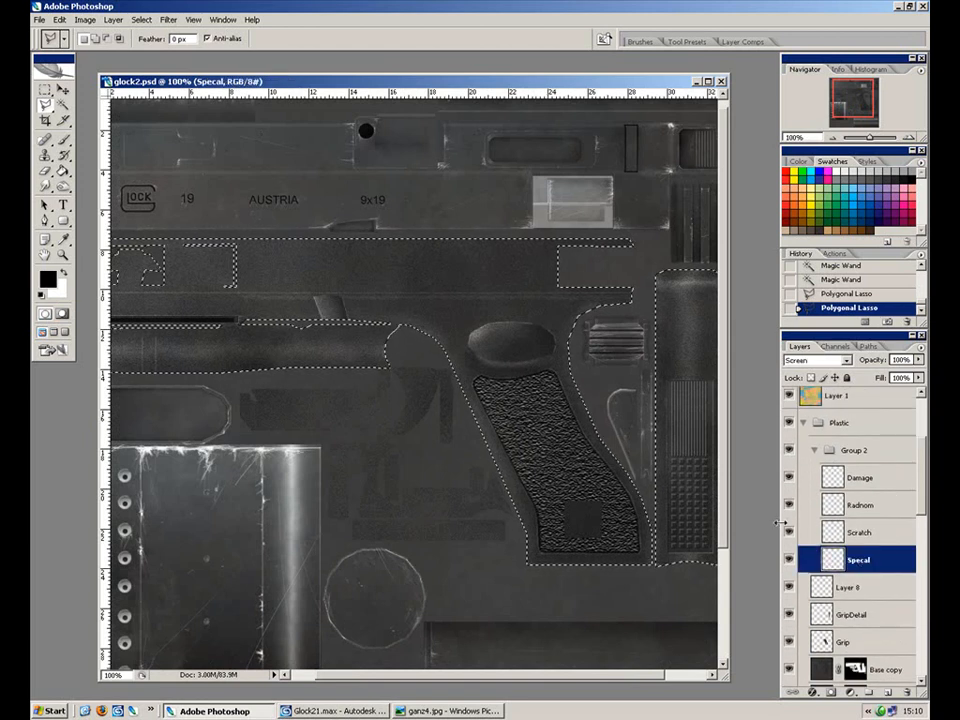
pyautogui.click(66, 142)
pyautogui.click(125, 39)
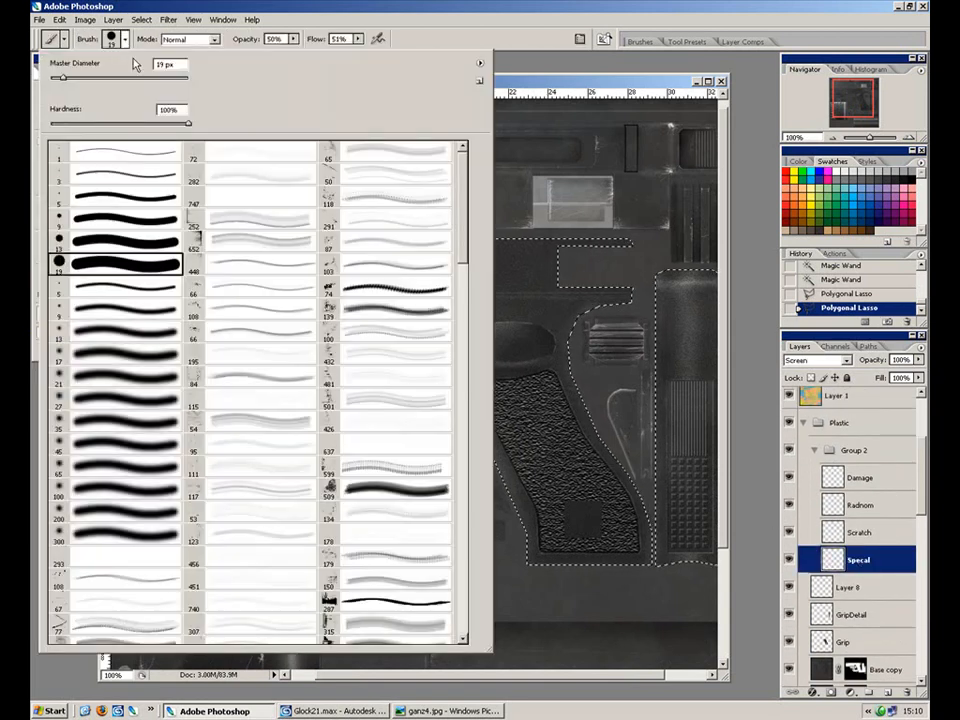
pyautogui.click(265, 204)
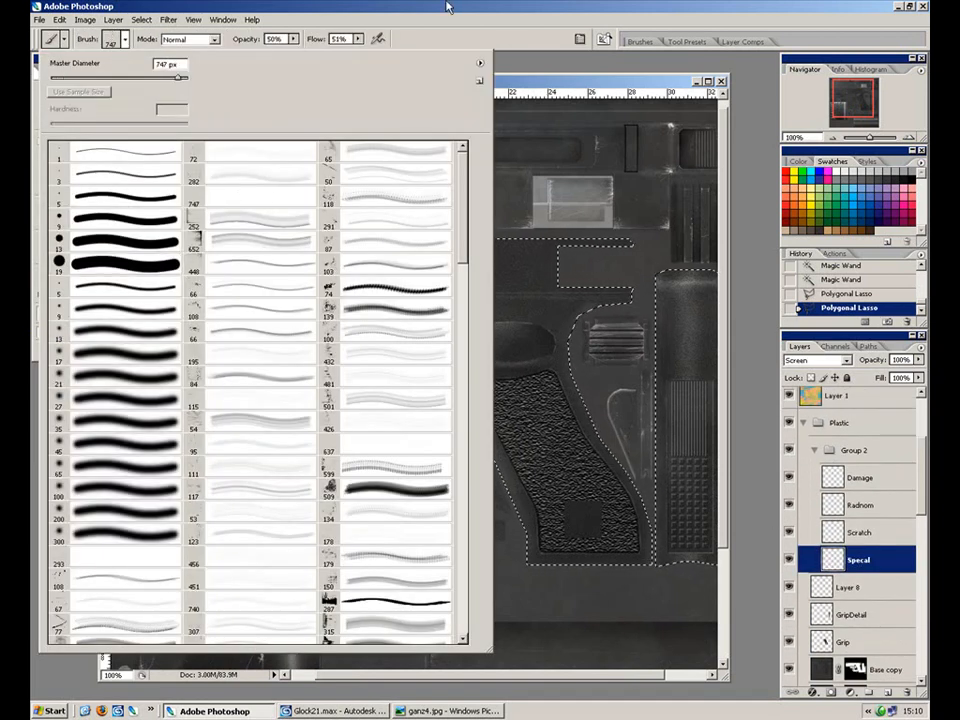
pyautogui.click(424, 7)
pyautogui.click(309, 257)
pyautogui.moveTo(309, 257); pyautogui.dragTo(351, 266)
pyautogui.click(343, 268)
pyautogui.click(342, 268)
pyautogui.click(361, 262)
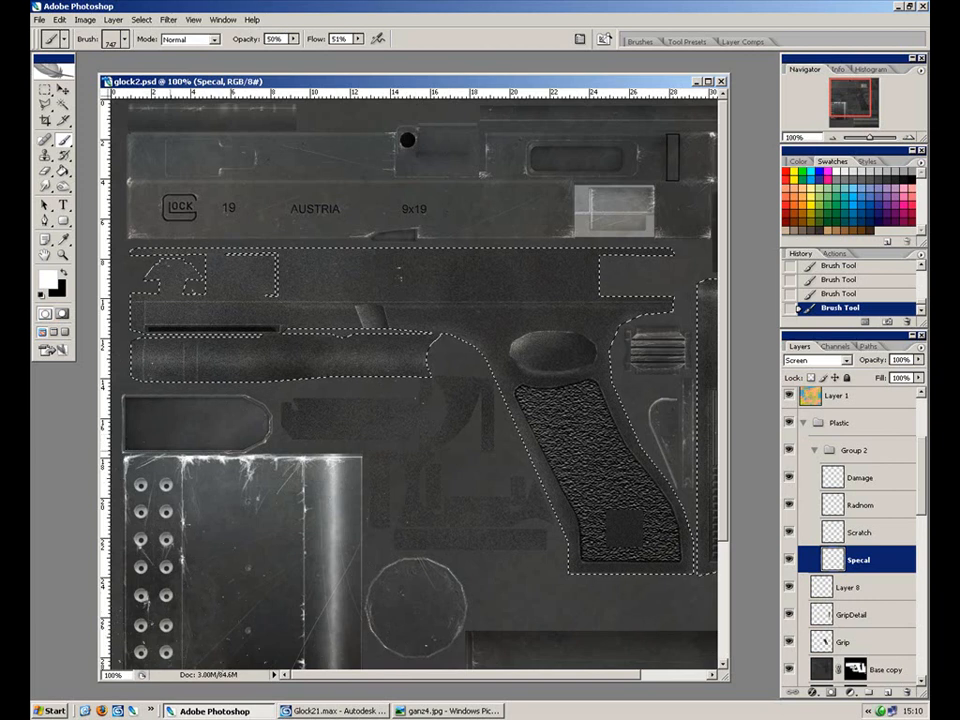
pyautogui.moveTo(540, 464); pyautogui.dragTo(255, 413)
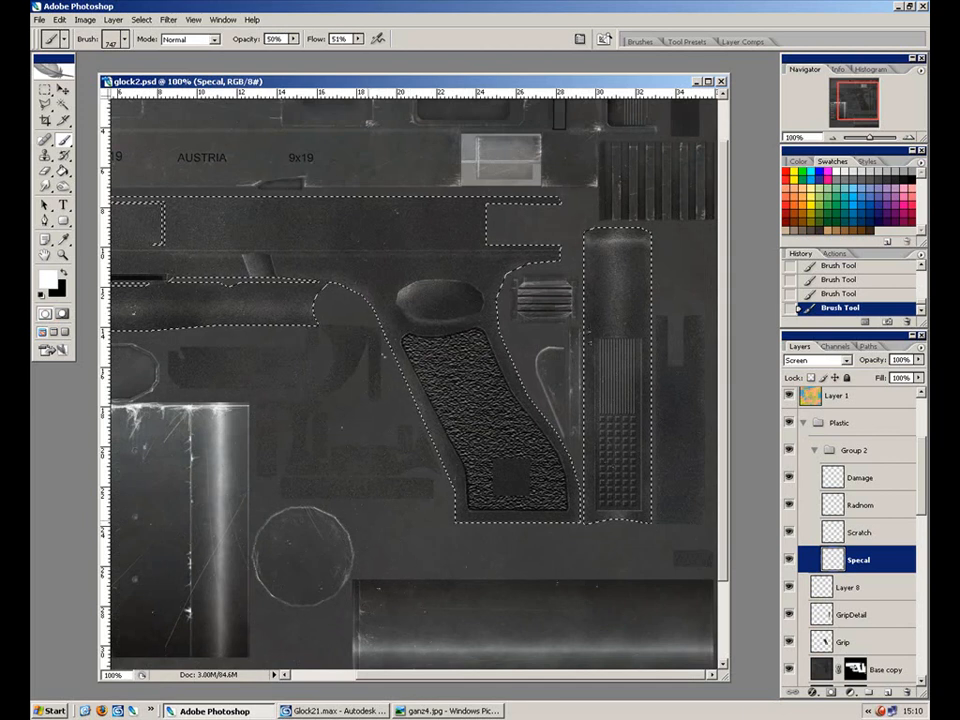
# Make the Scratch layer active and set up a 1 px brush with 100% hardness and Scattering enabled.
pyautogui.click(858, 532)
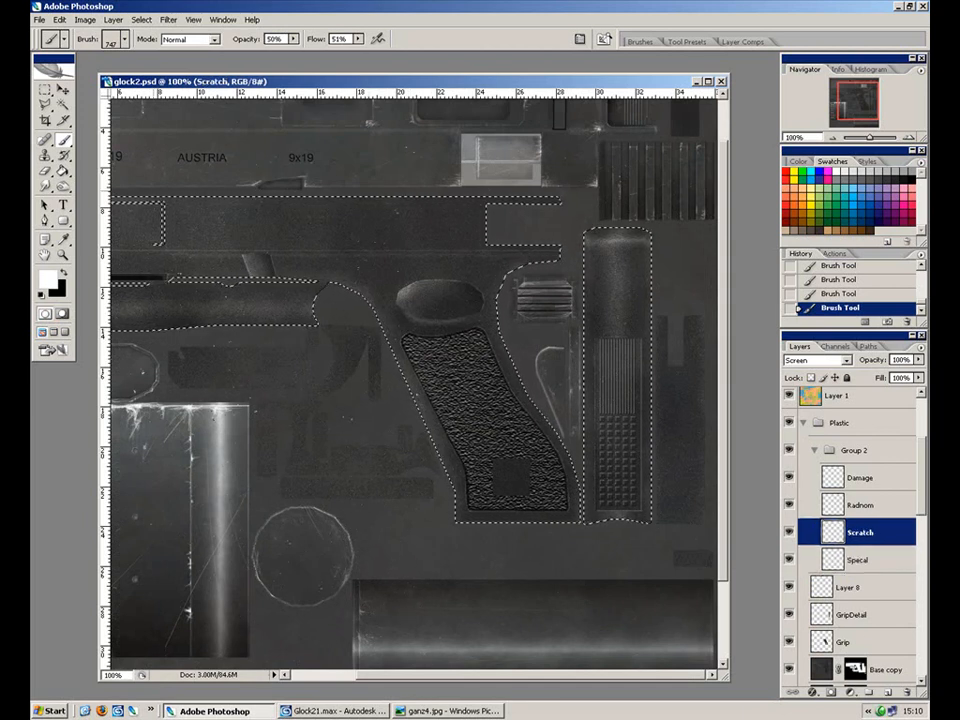
pyautogui.click(125, 40)
pyautogui.click(117, 156)
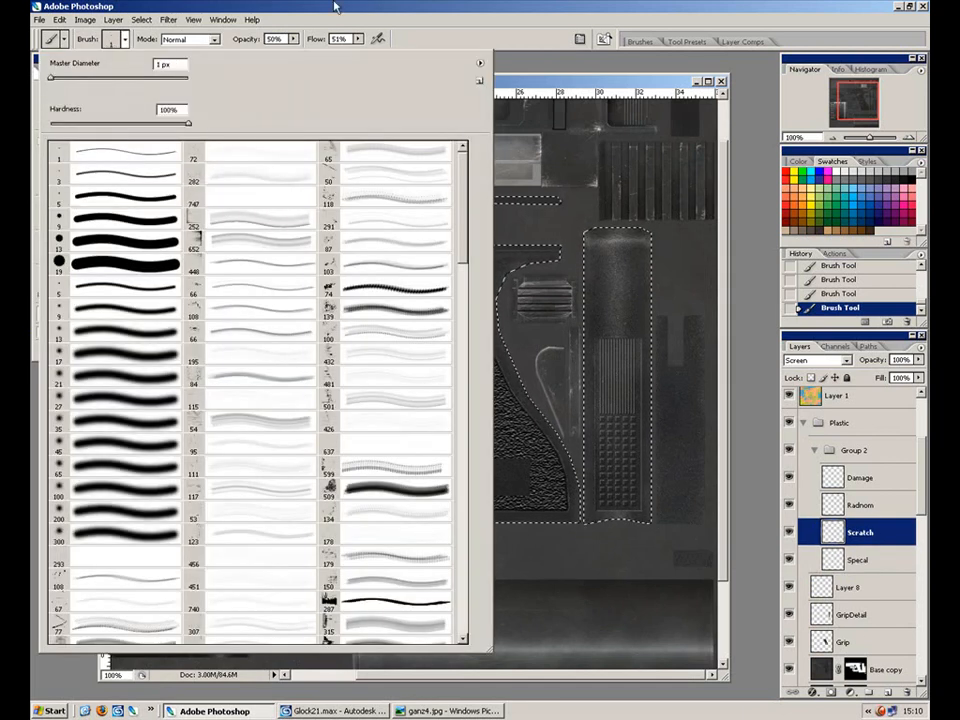
pyautogui.click(308, 6)
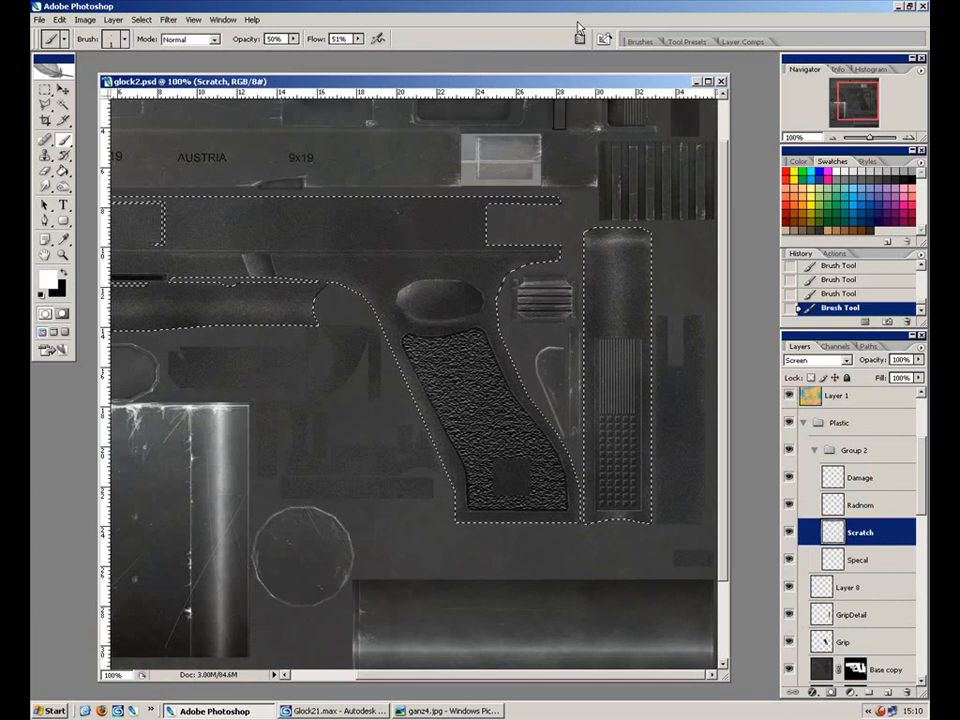
pyautogui.click(640, 41)
pyautogui.click(629, 103)
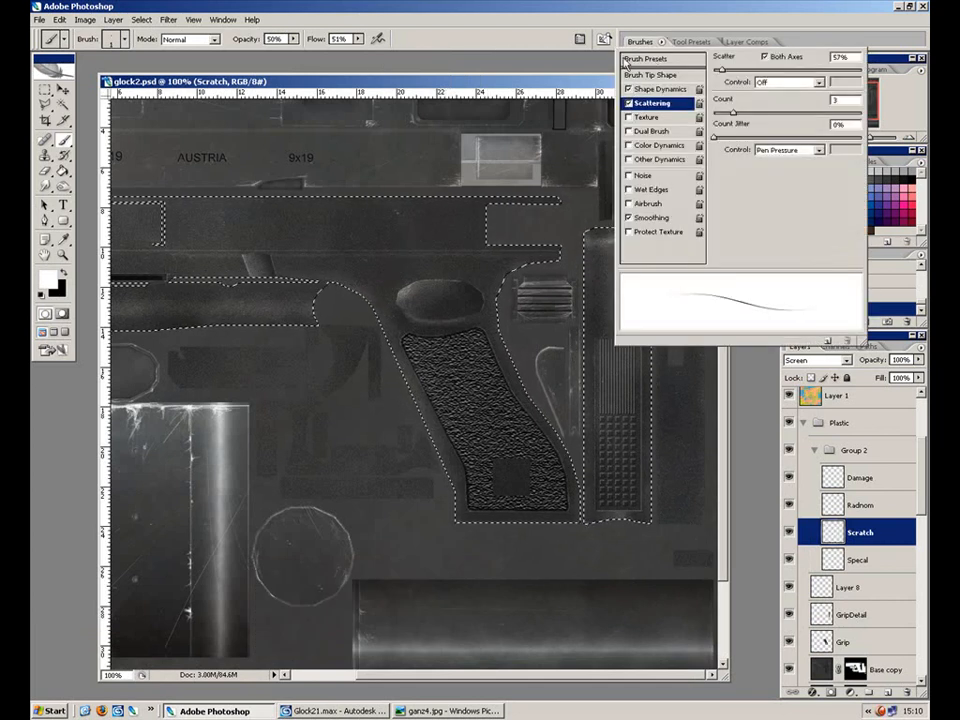
pyautogui.click(638, 42)
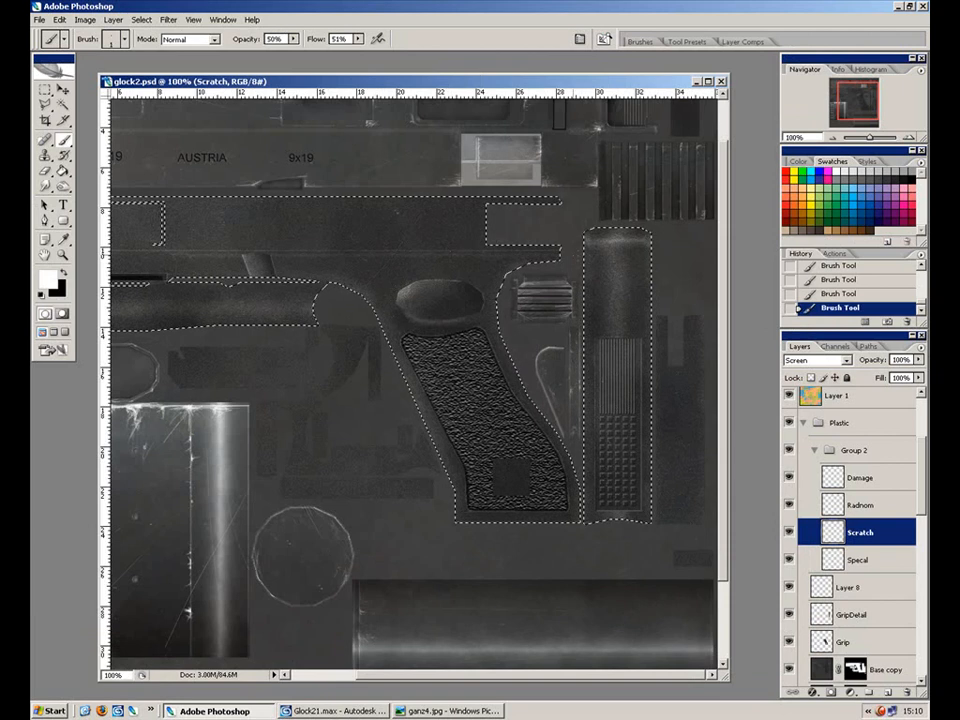
# Draw fine white scratches across the plastic strip, grip surround and frame on the Scratch layer at 100% opacity and flow.
pyautogui.hotkey('ctrl', '+')
pyautogui.click(293, 39)
pyautogui.moveTo(294, 52); pyautogui.dragTo(435, 63)
pyautogui.click(358, 39)
pyautogui.click(465, 290)
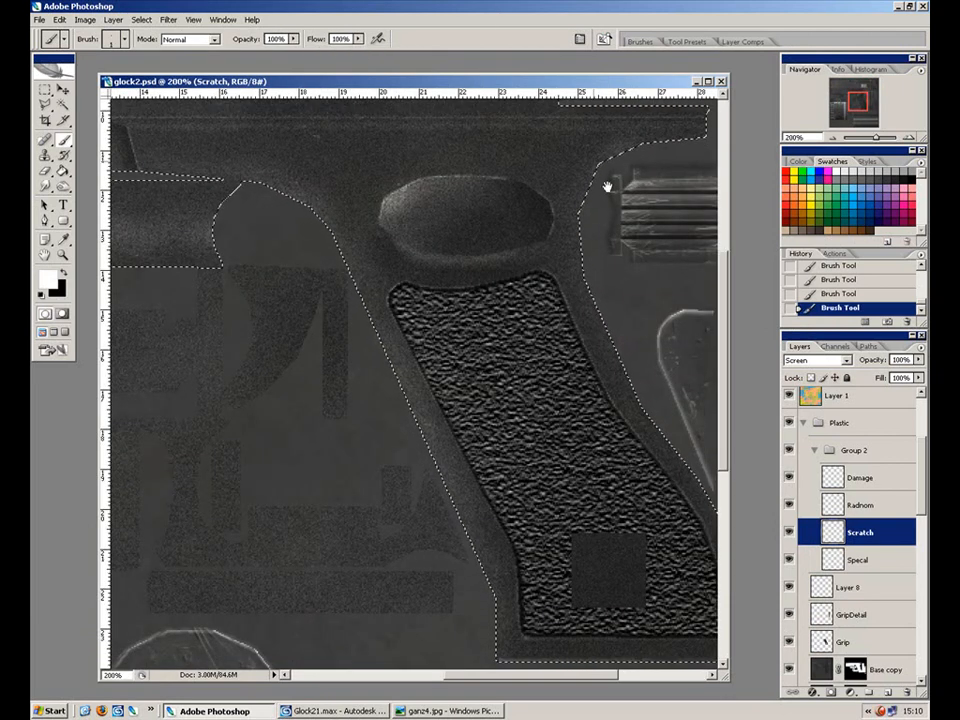
pyautogui.moveTo(459, 302); pyautogui.dragTo(156, 324)
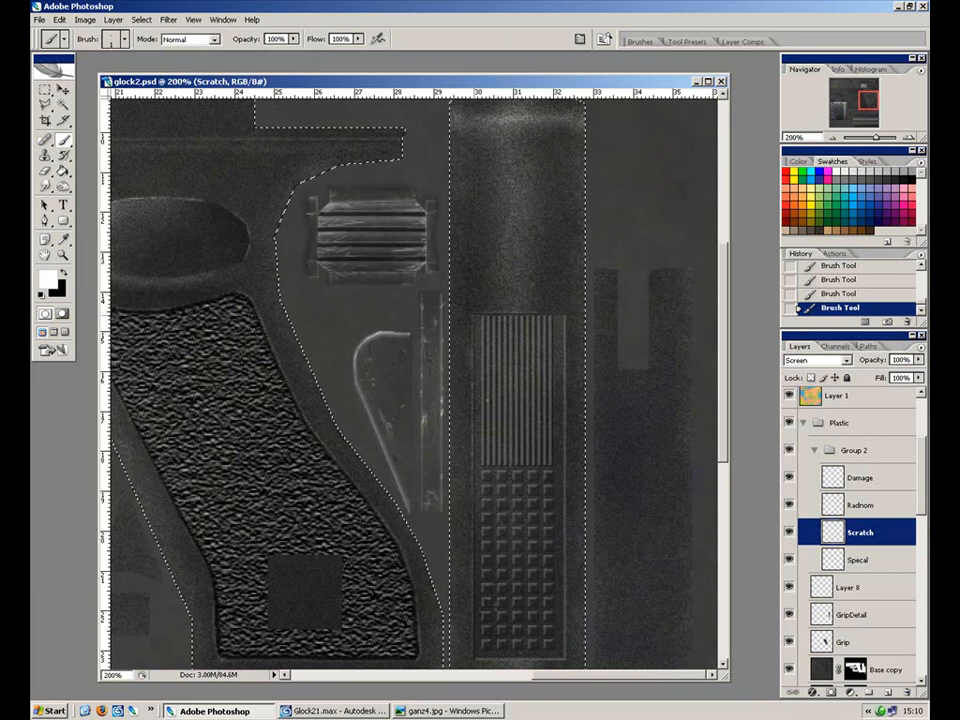
pyautogui.moveTo(487, 247); pyautogui.dragTo(487, 360)
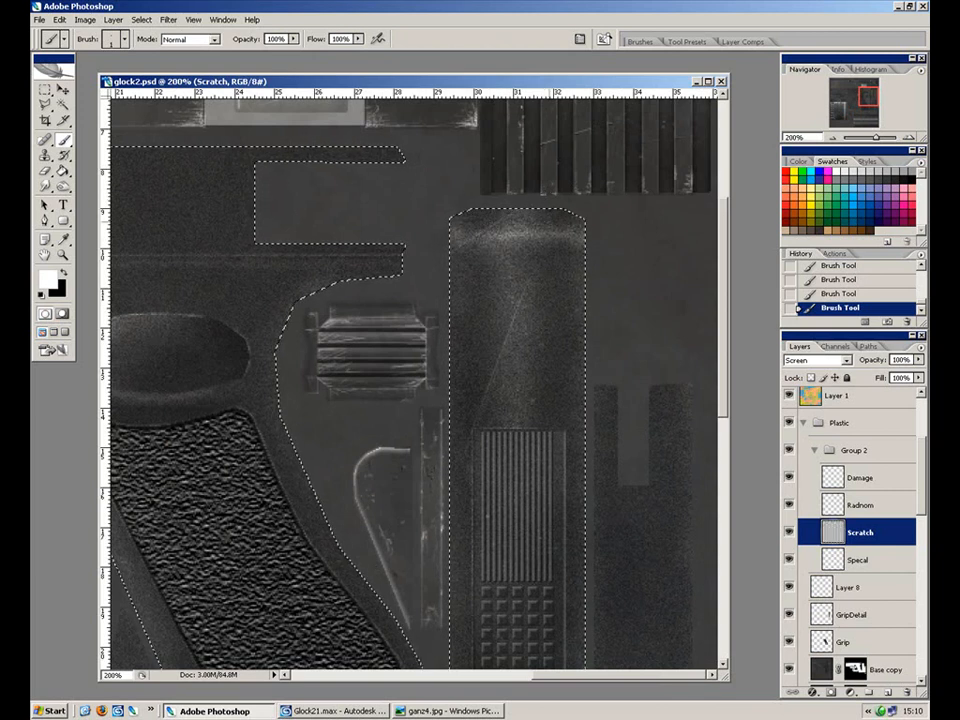
pyautogui.moveTo(583, 429); pyautogui.dragTo(600, 246)
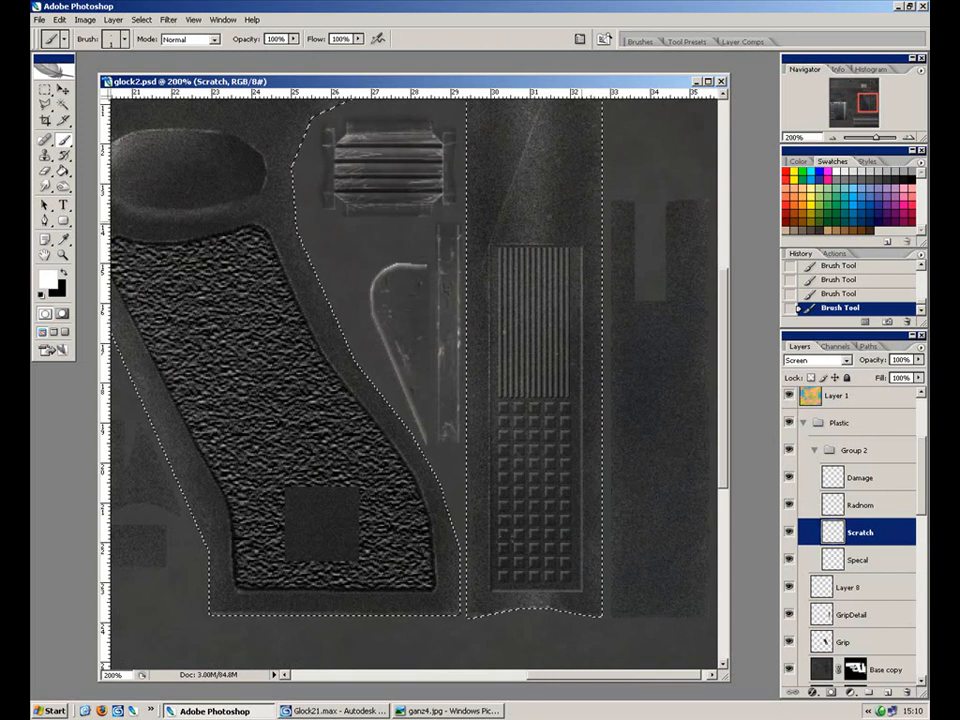
pyautogui.moveTo(383, 397); pyautogui.dragTo(735, 648)
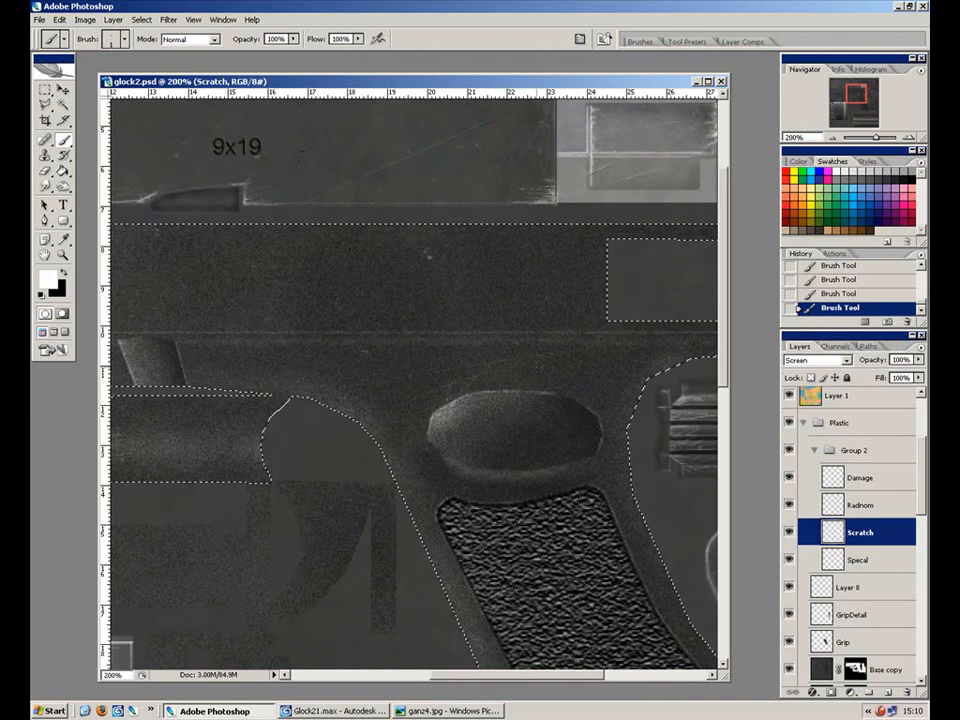
pyautogui.moveTo(334, 369); pyautogui.dragTo(675, 429)
pyautogui.moveTo(360, 459); pyautogui.dragTo(498, 425)
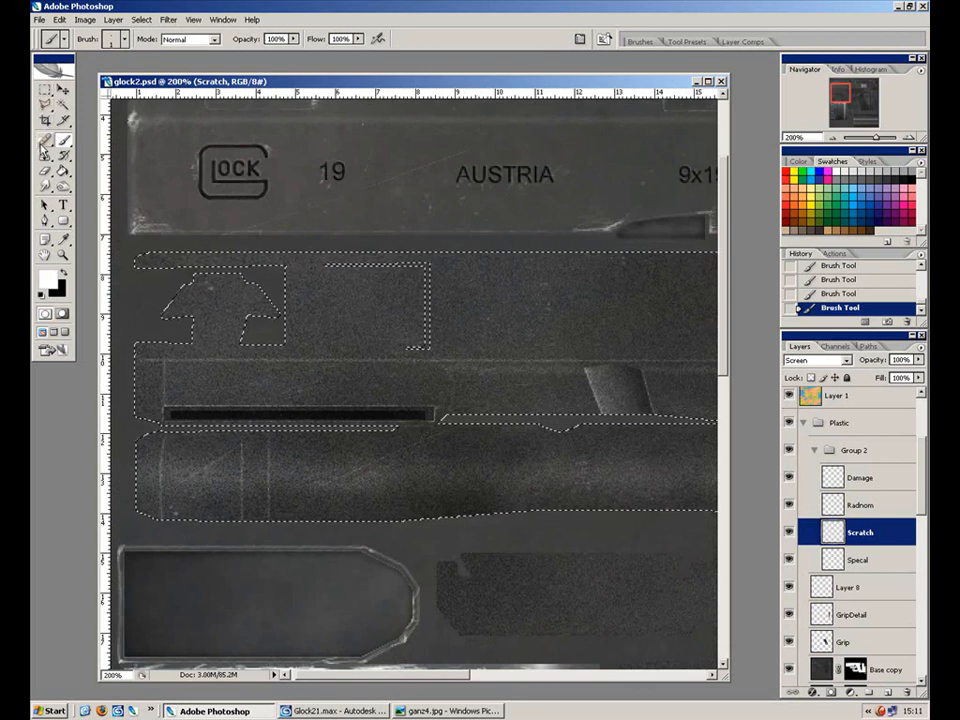
# Deselect, show the Guide layer, and outline the curved patch at the frame slot's end with the Polygonal Lasso.
pyautogui.hotkey('ctrl', '+')
pyautogui.hotkey('ctrl', '+')
pyautogui.moveTo(445, 358); pyautogui.dragTo(381, 330)
pyautogui.hotkey('shift', 'l')
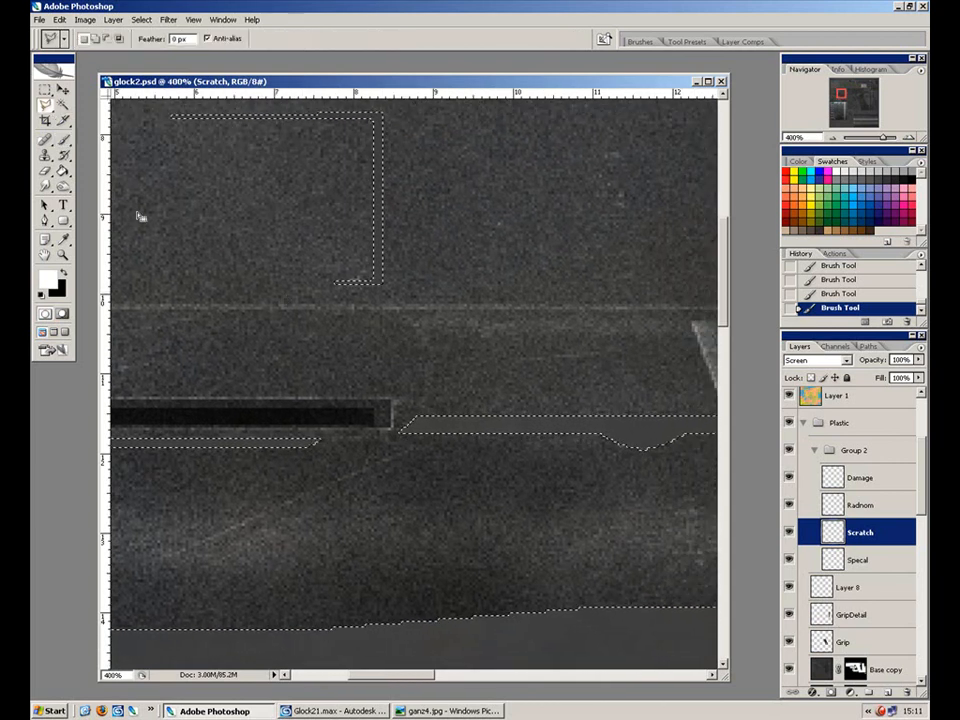
pyautogui.moveTo(926, 521); pyautogui.dragTo(926, 471)
pyautogui.click(789, 400)
pyautogui.hotkey('ctrl', 'd')
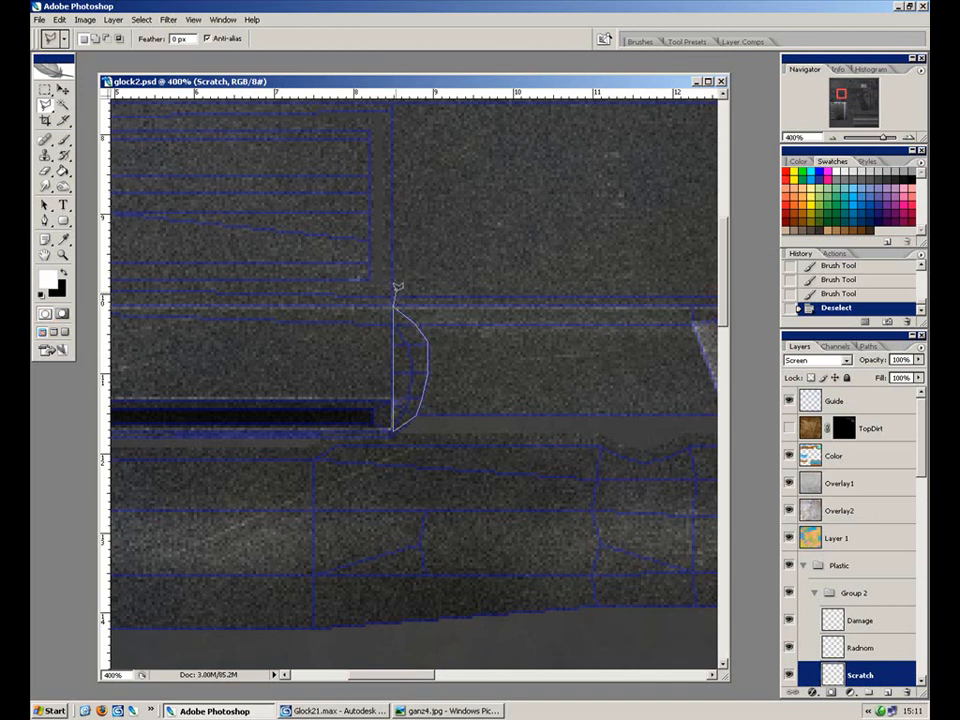
pyautogui.click(393, 302)
# Hide the Guide layer and brighten the curved patch on Base copy with the Dodge tool, Highlights range, 20% exposure.
pyautogui.click(63, 186)
pyautogui.click(118, 184)
pyautogui.hotkey('ctrl', 'h')
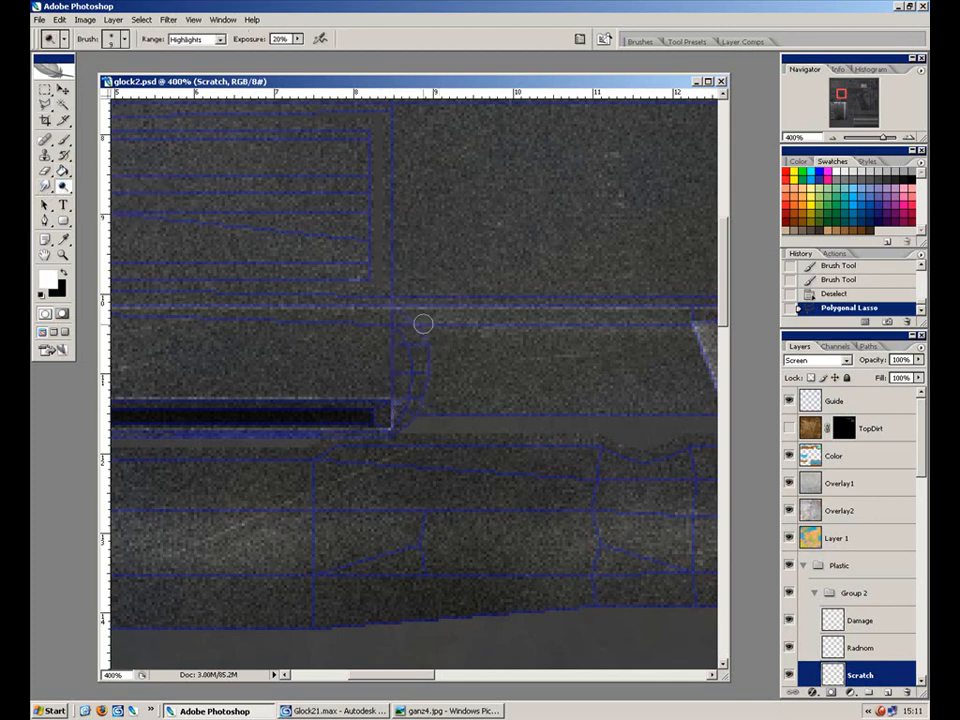
pyautogui.moveTo(430, 388)
pyautogui.mouseDown()
pyautogui.moveTo(401, 311)
pyautogui.moveTo(490, 410)
pyautogui.mouseUp()
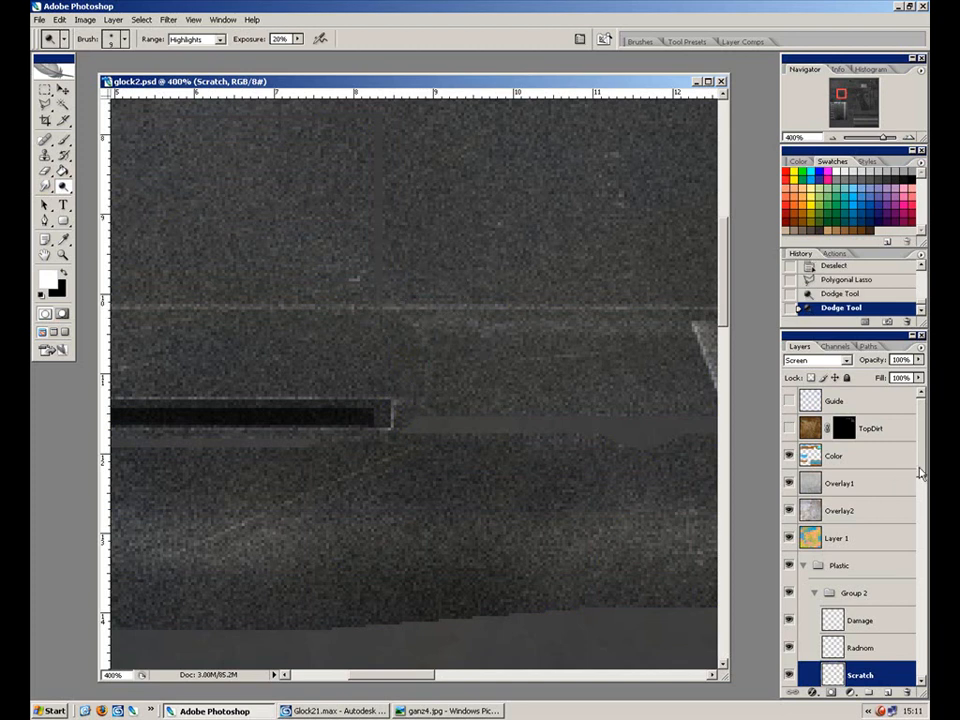
pyautogui.scroll(-5, 922, 478)
pyautogui.click(880, 542)
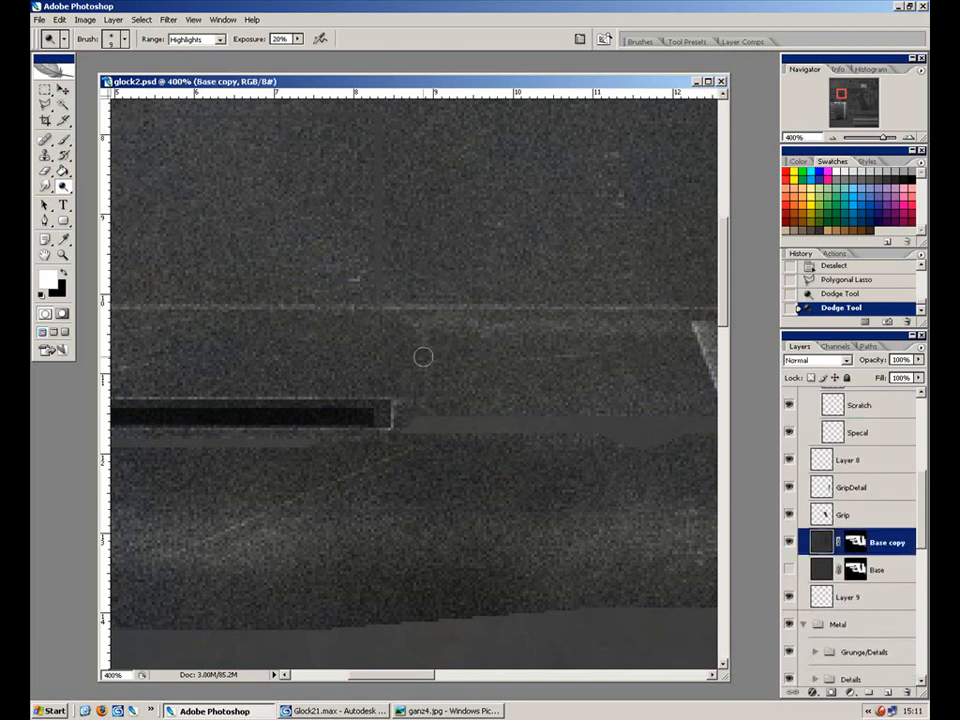
pyautogui.moveTo(390, 313)
pyautogui.mouseDown()
pyautogui.moveTo(433, 416)
pyautogui.moveTo(407, 335)
pyautogui.mouseUp()
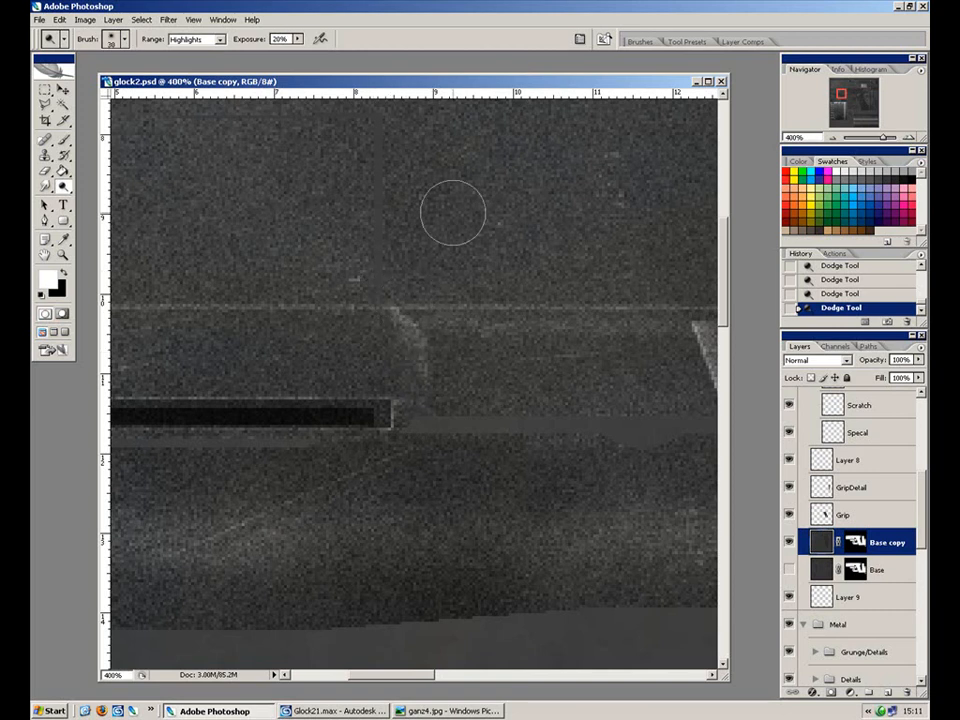
# Invert the selection and darken the frame beside the curved patch with the Burn tool, Midtones range, 10% exposure.
pyautogui.press('x')
pyautogui.press('x')
pyautogui.moveTo(63, 187); pyautogui.dragTo(125, 199)
pyautogui.click(358, 350)
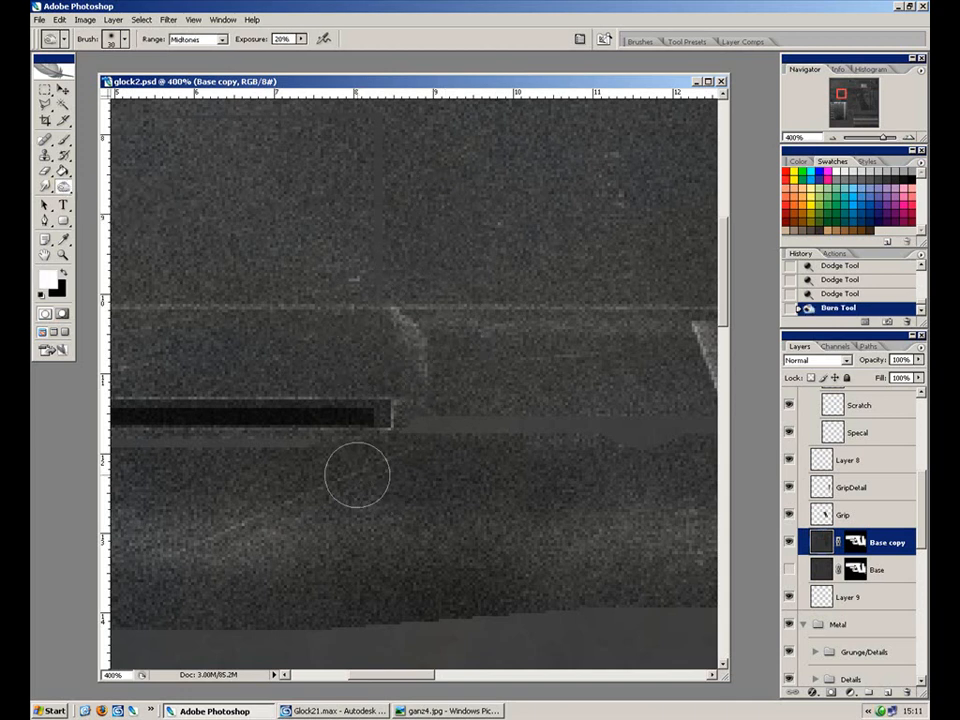
pyautogui.press('1')
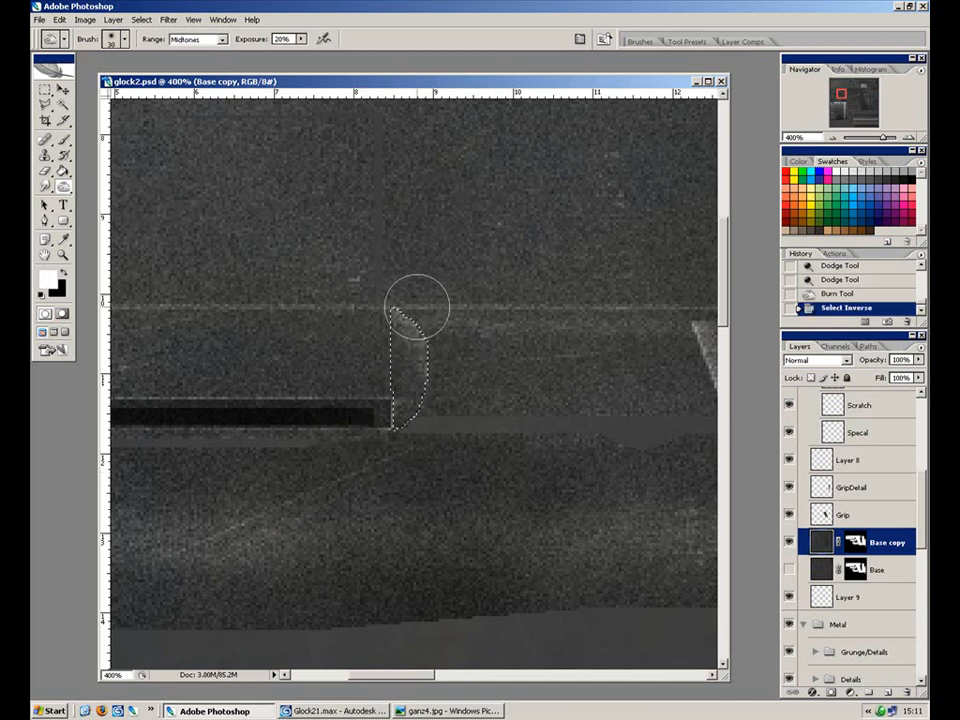
pyautogui.hotkey('ctrl', 'h')
pyautogui.moveTo(368, 260)
pyautogui.mouseDown()
pyautogui.moveTo(365, 474)
pyautogui.moveTo(356, 264)
pyautogui.mouseUp()
pyautogui.moveTo(356, 264)
pyautogui.mouseDown()
pyautogui.moveTo(311, 333)
pyautogui.moveTo(246, 392)
pyautogui.mouseUp()
pyautogui.hotkey('ctrl', '-')
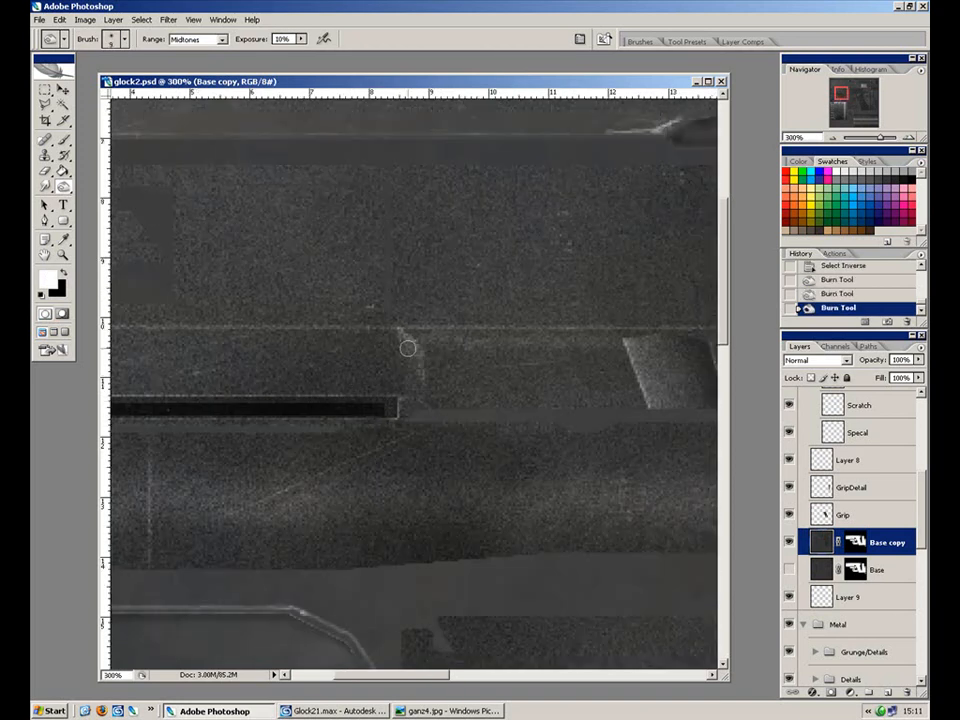
pyautogui.moveTo(398, 430); pyautogui.dragTo(388, 324)
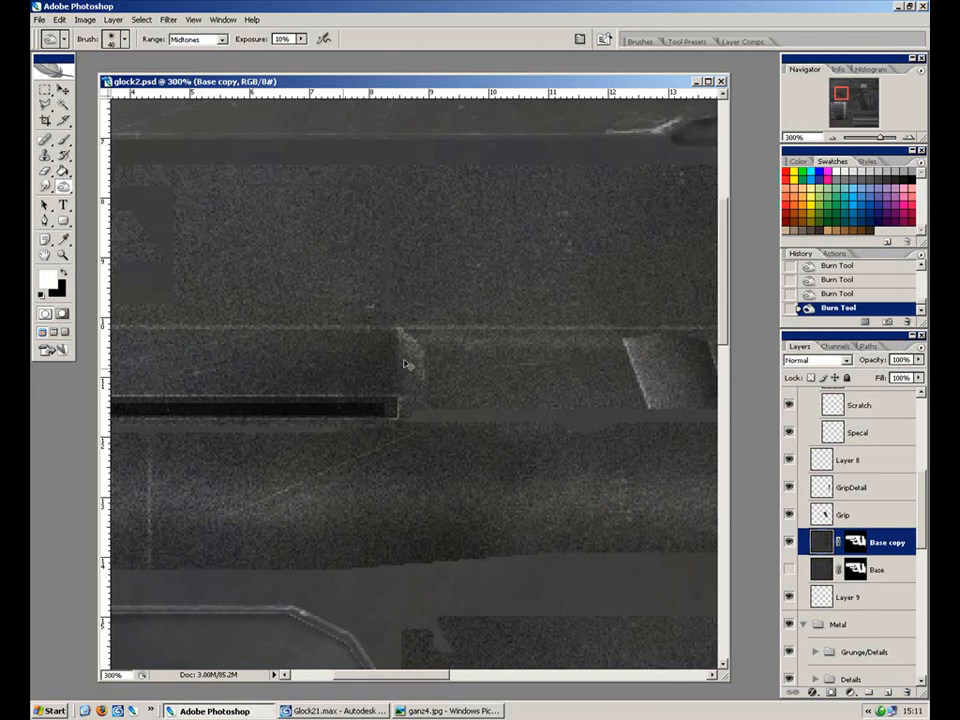
# Brighten the curved patch's edge using the Dodge tool at 60% exposure with progressively smaller brushes.
pyautogui.hotkey('ctrl', '-')
pyautogui.hotkey('ctrl', '-')
pyautogui.hotkey('ctrl', '+')
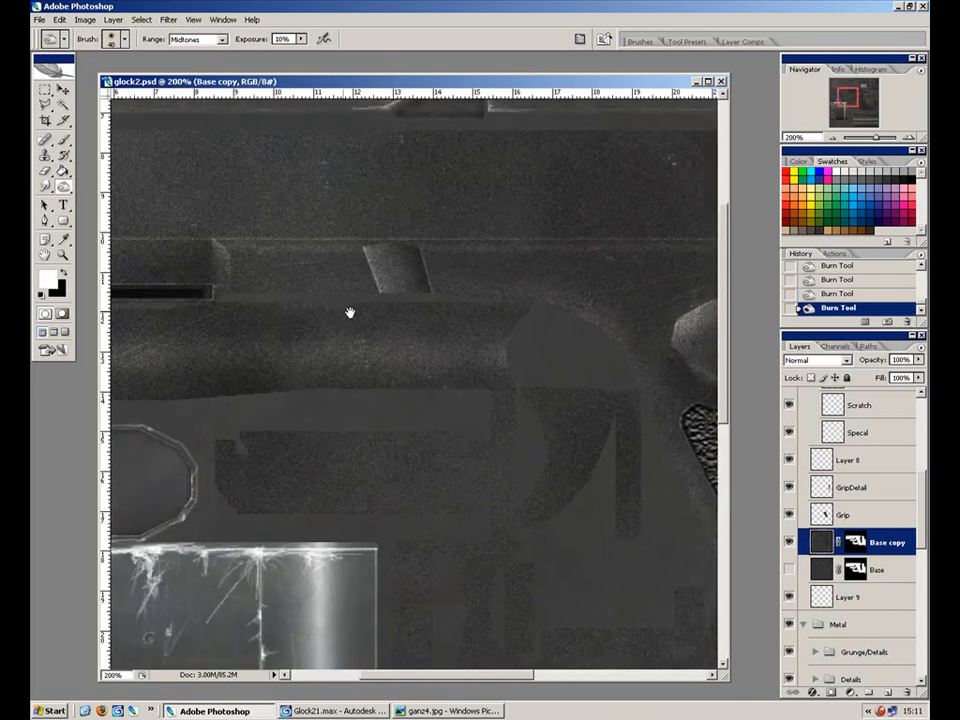
pyautogui.moveTo(245, 286); pyautogui.dragTo(376, 316)
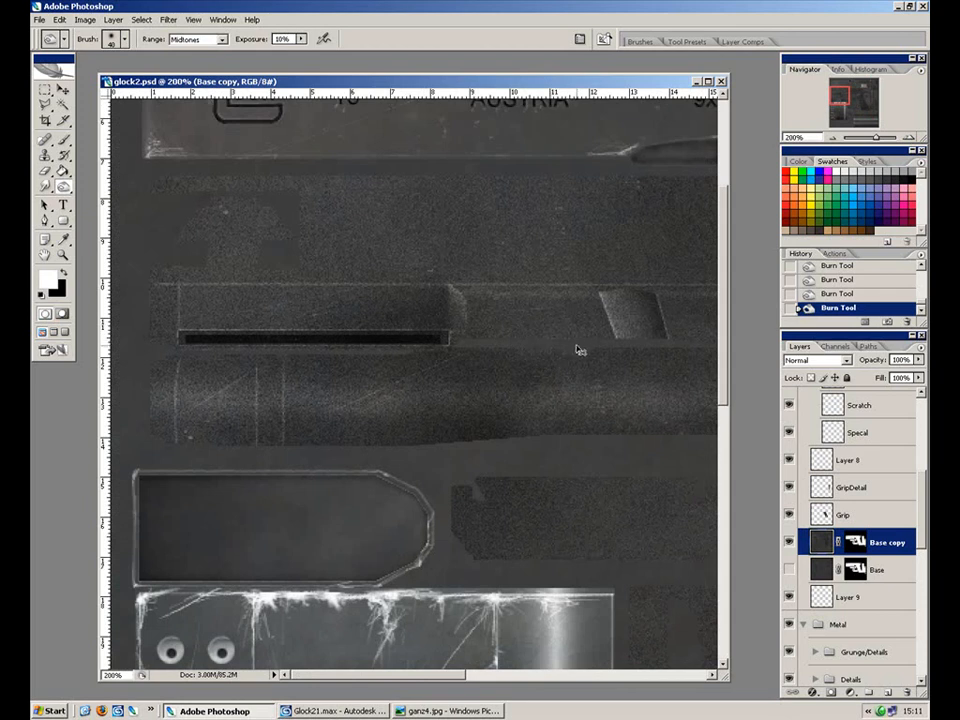
pyautogui.moveTo(594, 346); pyautogui.dragTo(432, 381)
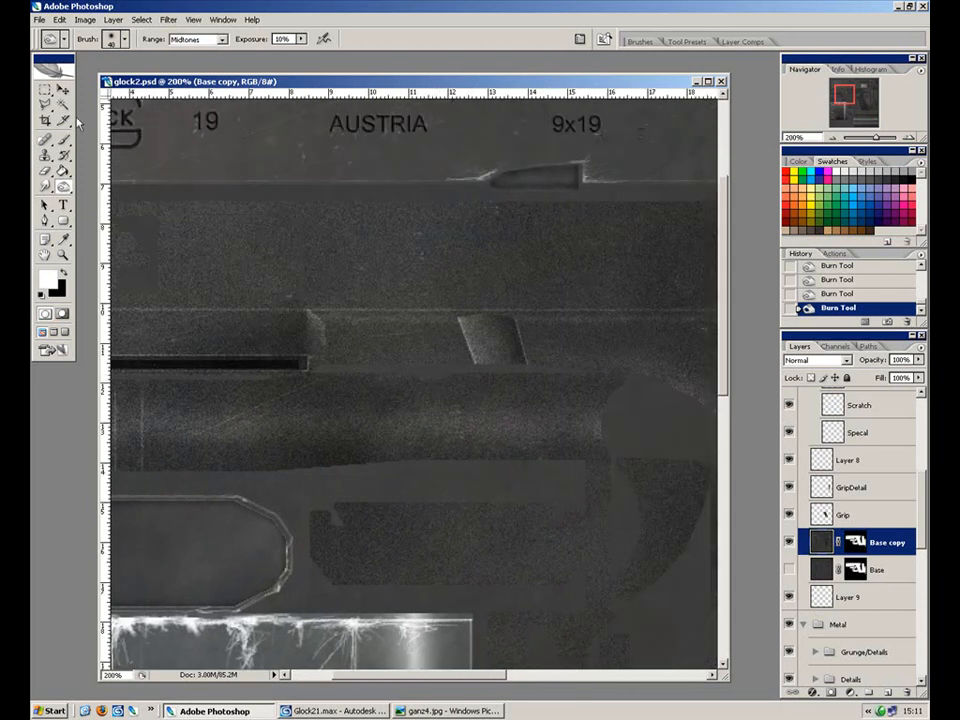
pyautogui.moveTo(63, 186); pyautogui.dragTo(110, 187)
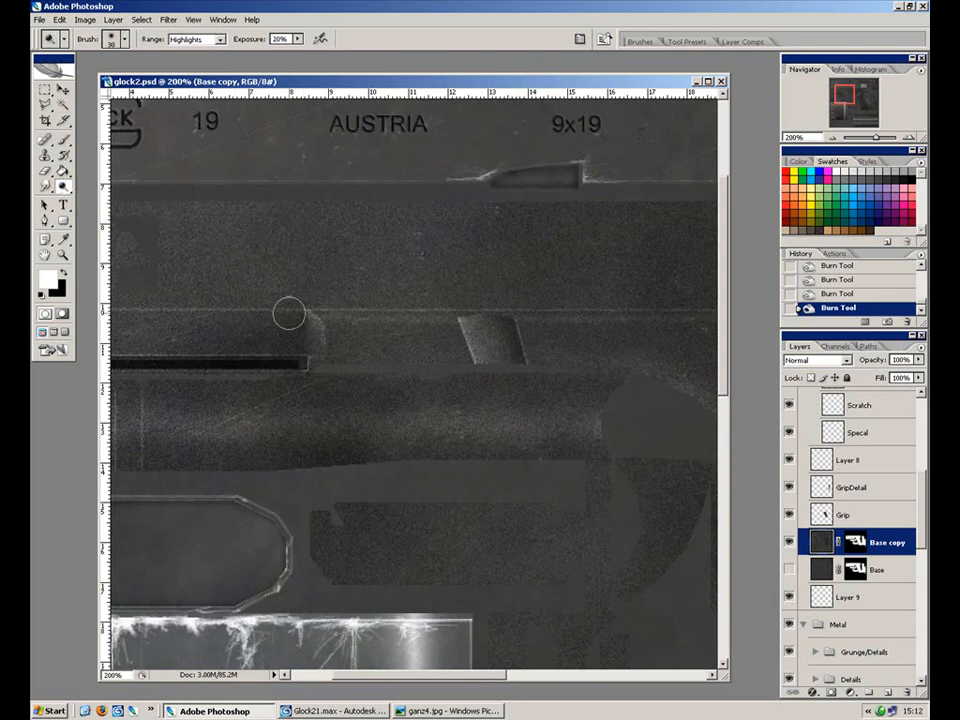
pyautogui.hotkey('ctrl', 'shift', 'i')
pyautogui.hotkey('ctrl', 'shift', 'i')
pyautogui.hotkey('ctrl', 'h')
pyautogui.hotkey('ctrl', '+')
pyautogui.hotkey('ctrl', '+')
pyautogui.hotkey('ctrl', '+')
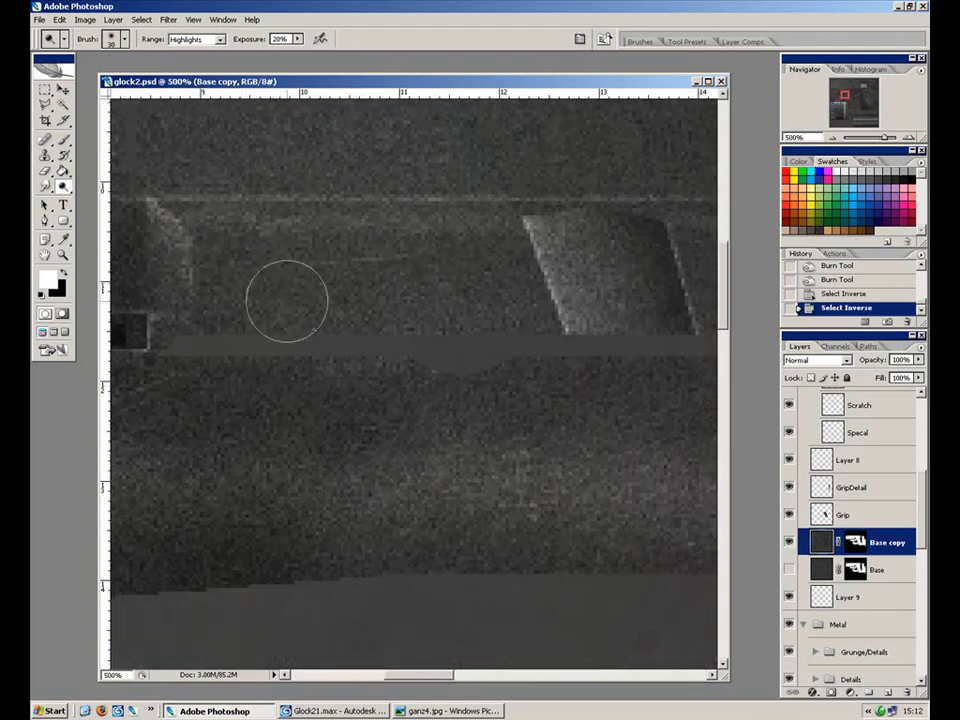
pyautogui.moveTo(255, 276); pyautogui.dragTo(465, 392)
pyautogui.press('6')
pyautogui.press('[')
pyautogui.press('[')
pyautogui.press('[')
pyautogui.press('[')
pyautogui.press('[')
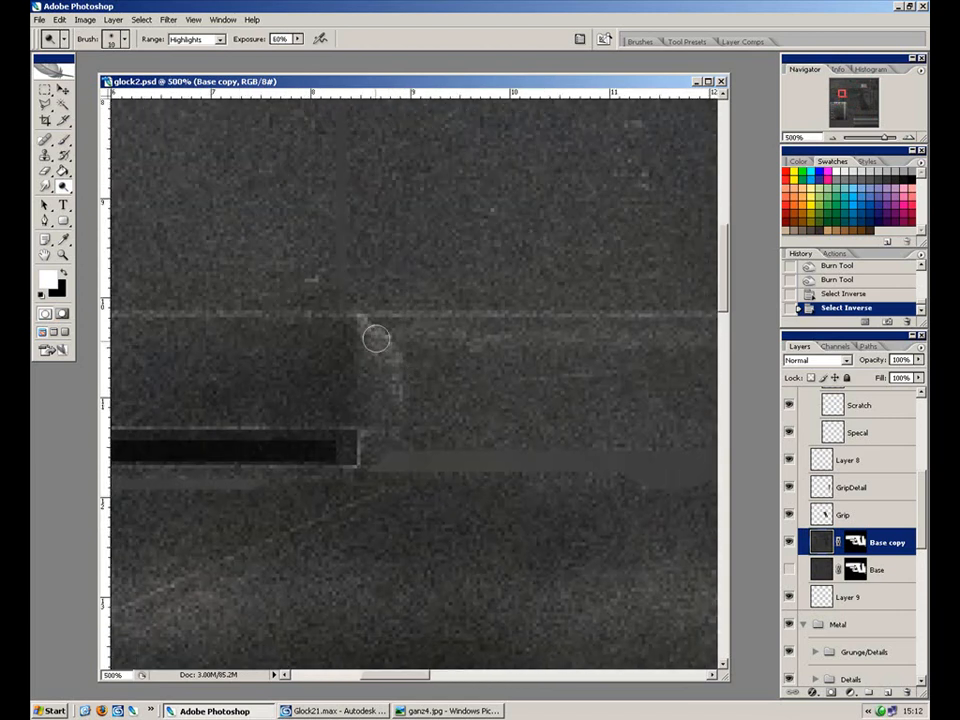
pyautogui.moveTo(363, 326)
pyautogui.mouseDown()
pyautogui.moveTo(395, 354)
pyautogui.moveTo(390, 374)
pyautogui.moveTo(403, 377)
pyautogui.moveTo(394, 365)
pyautogui.moveTo(390, 445)
pyautogui.moveTo(381, 361)
pyautogui.moveTo(360, 323)
pyautogui.moveTo(404, 364)
pyautogui.moveTo(371, 331)
pyautogui.moveTo(404, 397)
pyautogui.moveTo(406, 430)
pyautogui.mouseUp()
pyautogui.press('[')
pyautogui.press('[')
pyautogui.press('[')
pyautogui.hotkey('ctrl', '-')
pyautogui.hotkey('ctrl', '-')
pyautogui.hotkey('ctrl', '-')
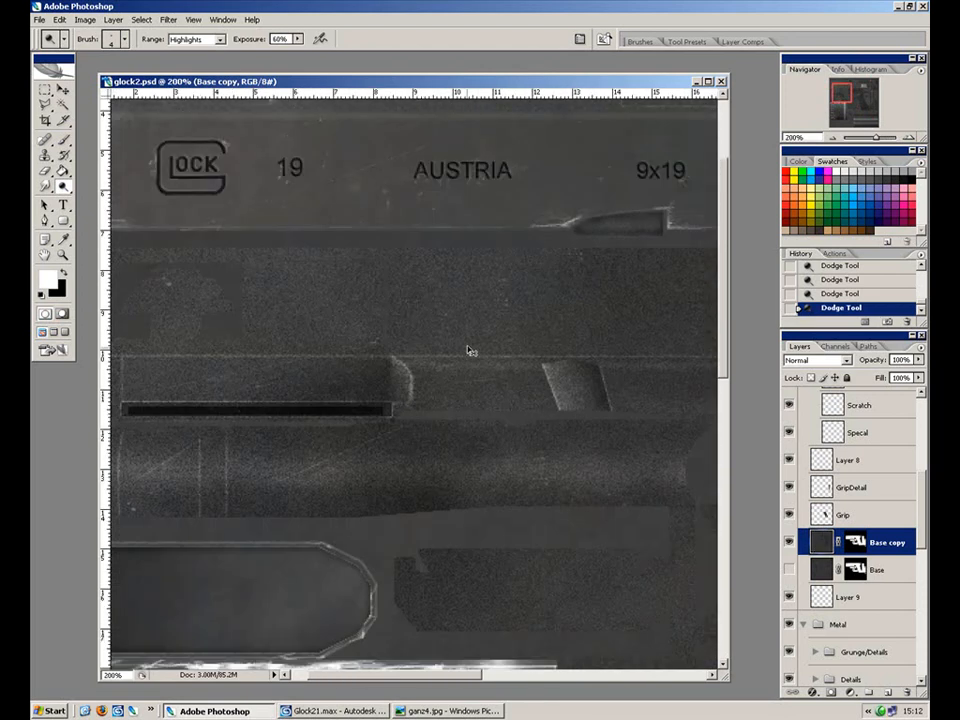
# Clear the selection and dodge along the curved patch's edge again at 50% exposure.
pyautogui.hotkey('ctrl', '+')
pyautogui.hotkey('ctrl', '+')
pyautogui.hotkey('ctrl', '+')
pyautogui.hotkey('ctrl', 'd')
pyautogui.press('5')
pyautogui.moveTo(361, 323)
pyautogui.mouseDown()
pyautogui.moveTo(369, 364)
pyautogui.moveTo(396, 396)
pyautogui.moveTo(405, 430)
pyautogui.mouseUp()
pyautogui.hotkey('ctrl', '-')
pyautogui.hotkey('ctrl', '-')
pyautogui.hotkey('ctrl', '-')
pyautogui.hotkey('ctrl', '-')
pyautogui.hotkey('ctrl', '+')
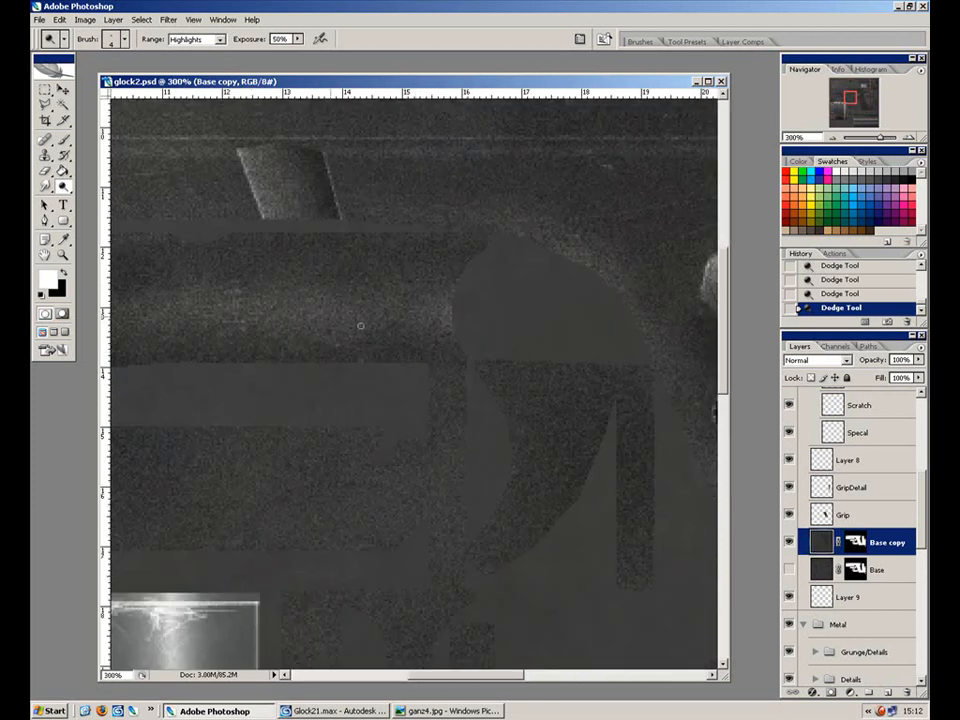
# Undo the last three dodge strokes and lightly dodge inside the curved patch at 10% exposure with a 7 px brush.
pyautogui.hotkey('ctrl', '+')
pyautogui.press('1')
pyautogui.hotkey('ctrl', 'alt', 'z')
pyautogui.hotkey('ctrl', 'alt', 'z')
pyautogui.hotkey('ctrl', 'alt', 'z')
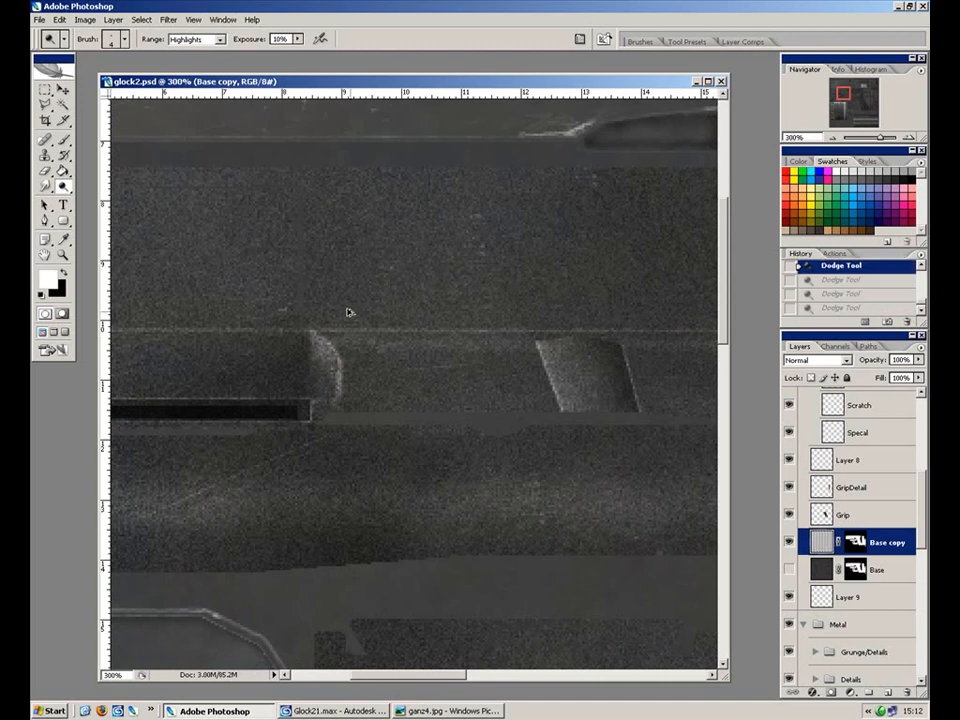
pyautogui.press(']')
pyautogui.press(']')
pyautogui.press(']')
pyautogui.moveTo(316, 341)
pyautogui.mouseDown()
pyautogui.moveTo(320, 385)
pyautogui.moveTo(319, 344)
pyautogui.moveTo(332, 389)
pyautogui.moveTo(331, 352)
pyautogui.mouseUp()
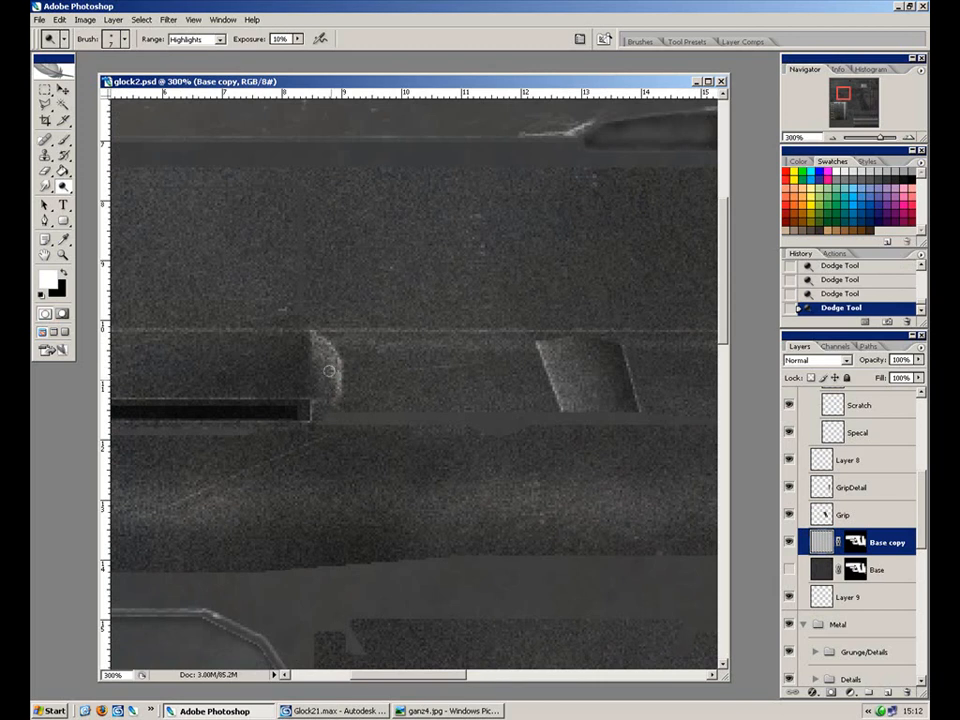
pyautogui.hotkey('ctrl', 'alt', '0')
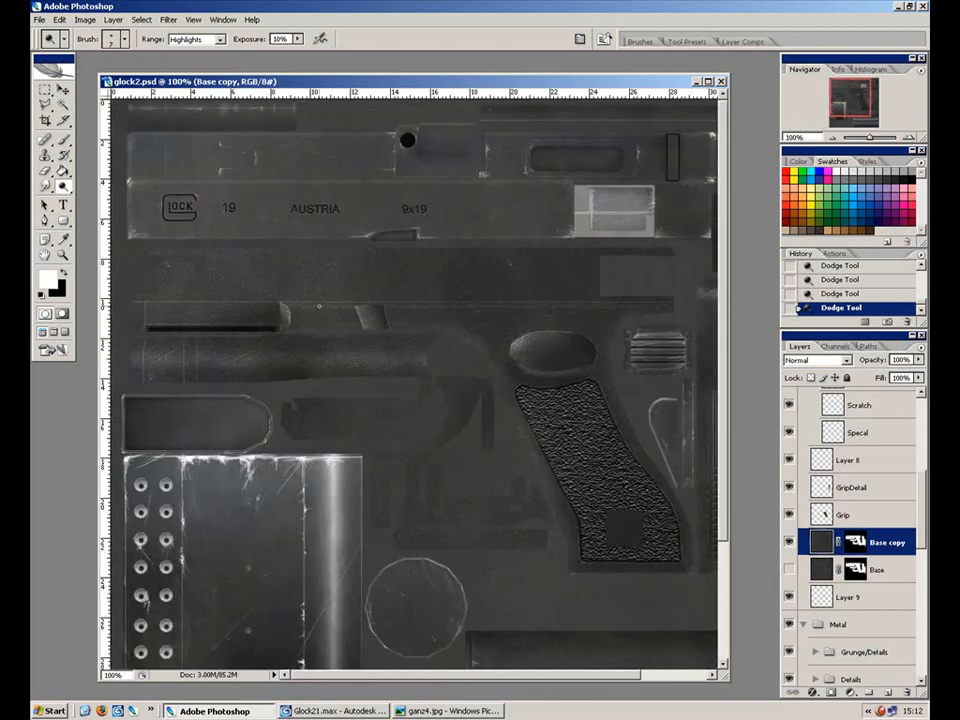
# Make the Radnom layer active and choose the 509 px textured preset for the Brush tool.
pyautogui.click(868, 405)
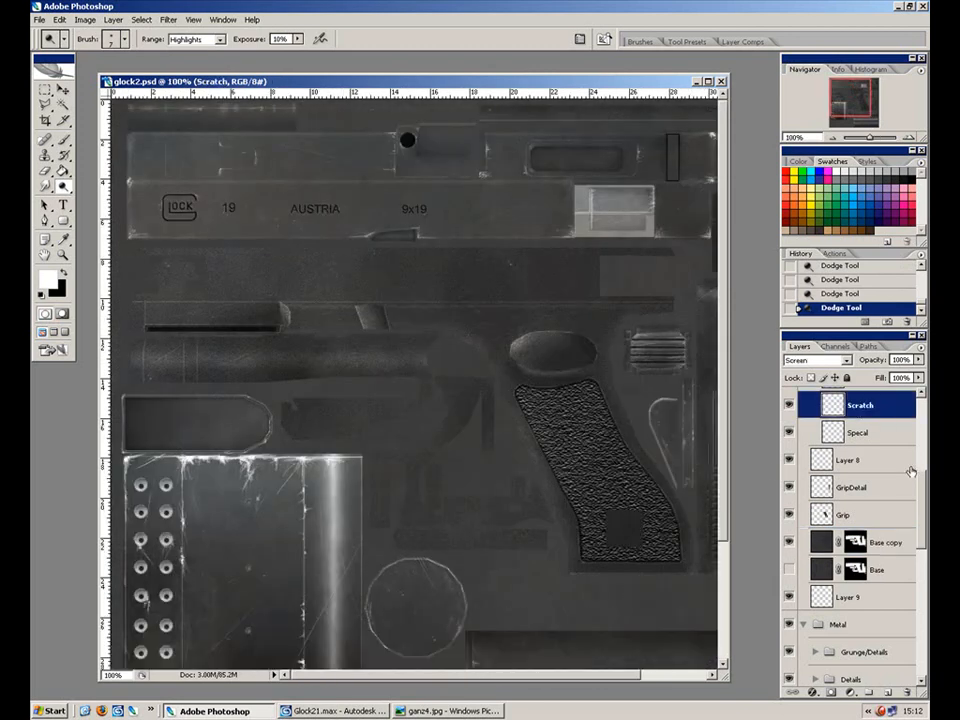
pyautogui.scroll(5, 885, 460)
pyautogui.click(860, 515)
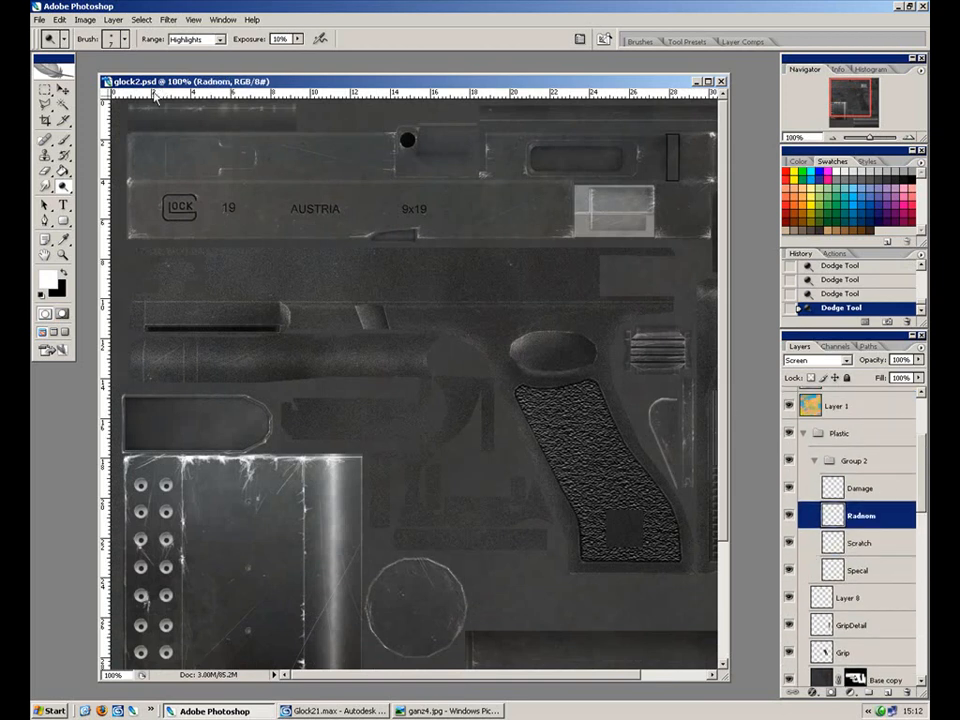
pyautogui.click(111, 39)
pyautogui.click(124, 40)
pyautogui.click(65, 140)
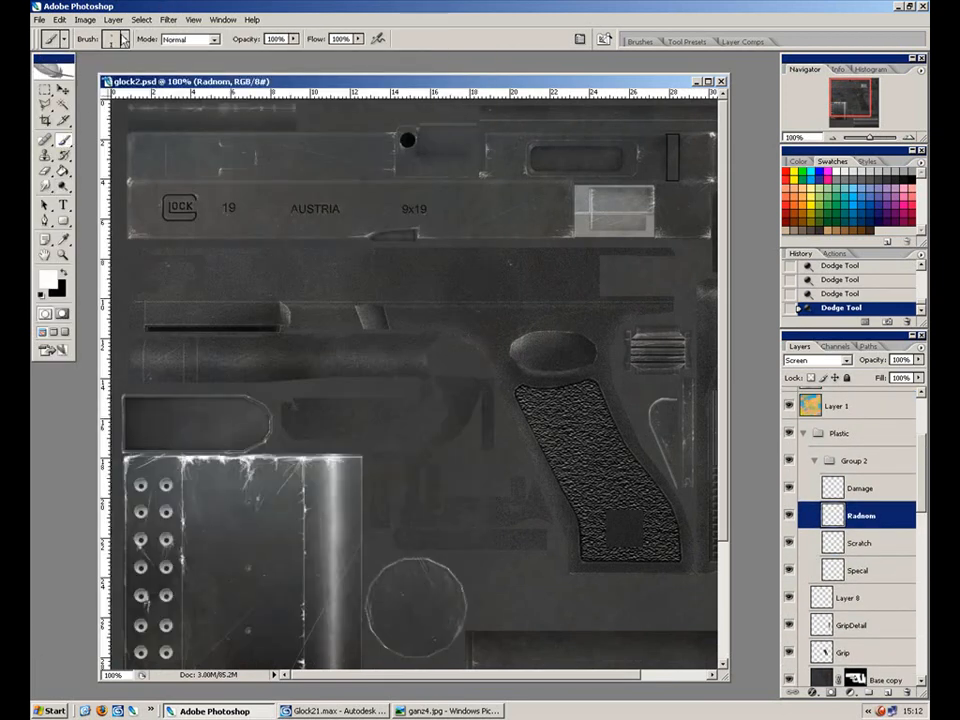
pyautogui.click(125, 40)
pyautogui.moveTo(463, 223)
pyautogui.mouseDown()
pyautogui.moveTo(446, 508)
pyautogui.moveTo(472, 265)
pyautogui.mouseUp()
pyautogui.click(404, 312)
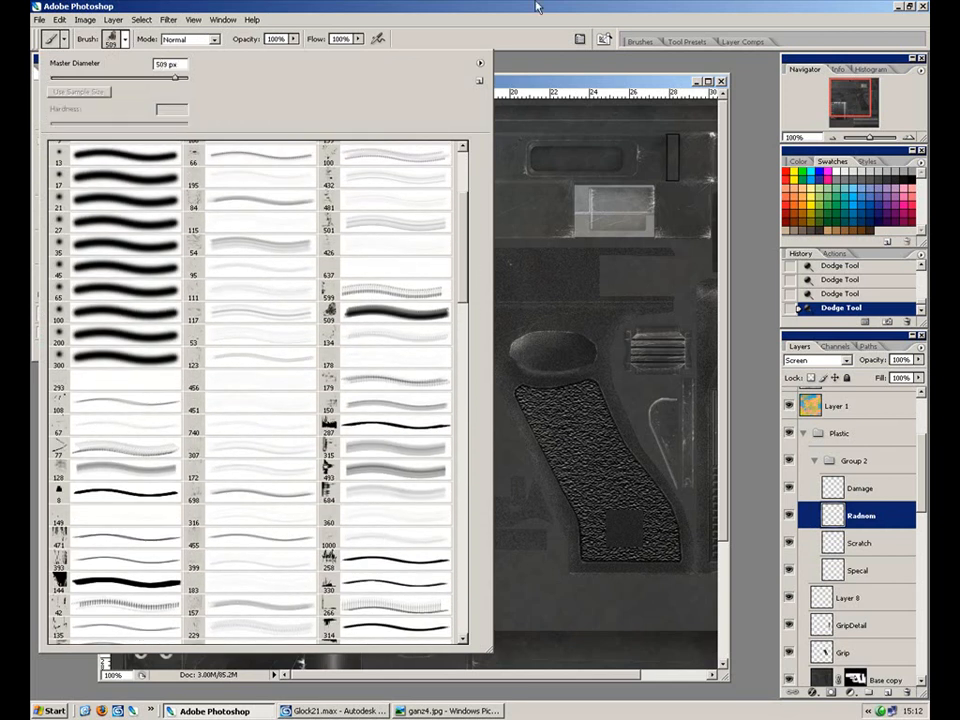
pyautogui.click(580, 41)
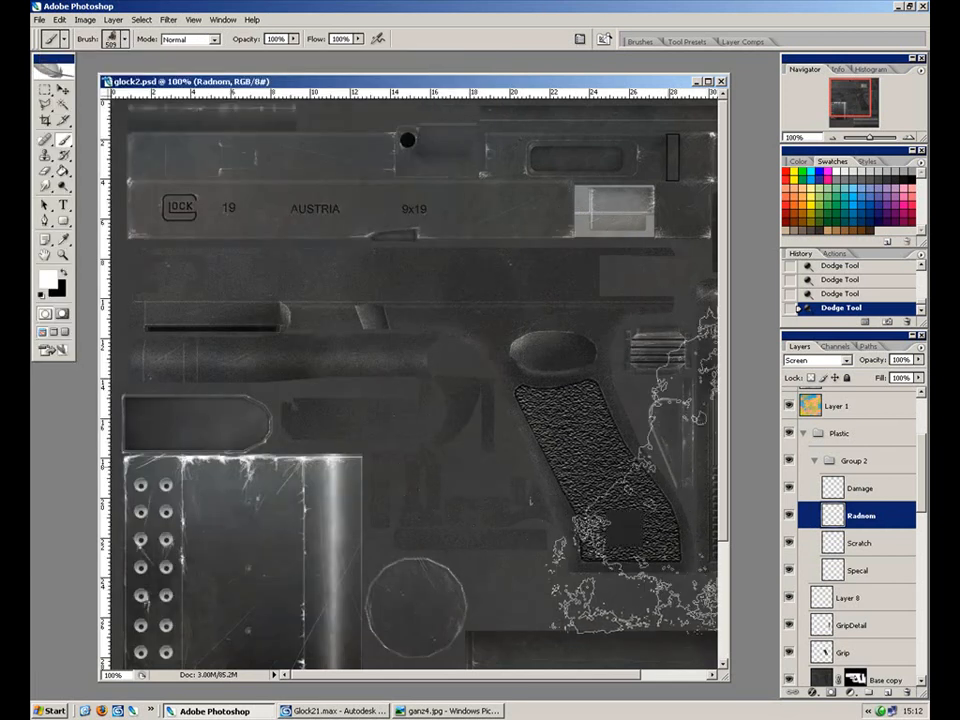
# Reduce the textured brush to 250 px and stamp white random wear over the frame, the grip and the backstrap.
pyautogui.click(515, 345)
pyautogui.hotkey('ctrl', 'z')
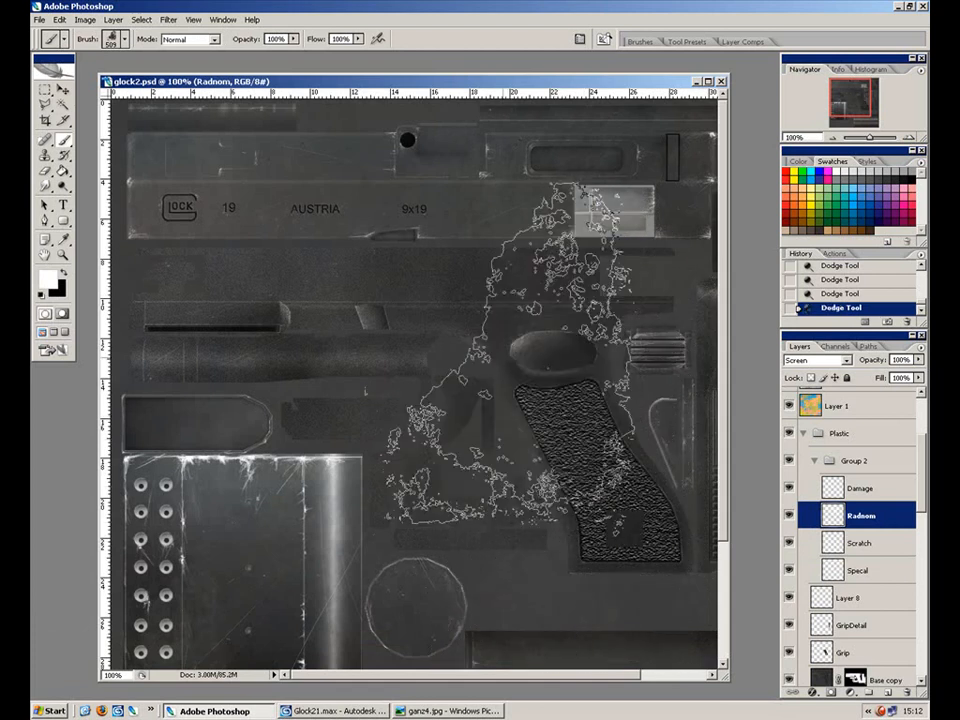
pyautogui.press('[')
pyautogui.press('[')
pyautogui.press('[')
pyautogui.press('[')
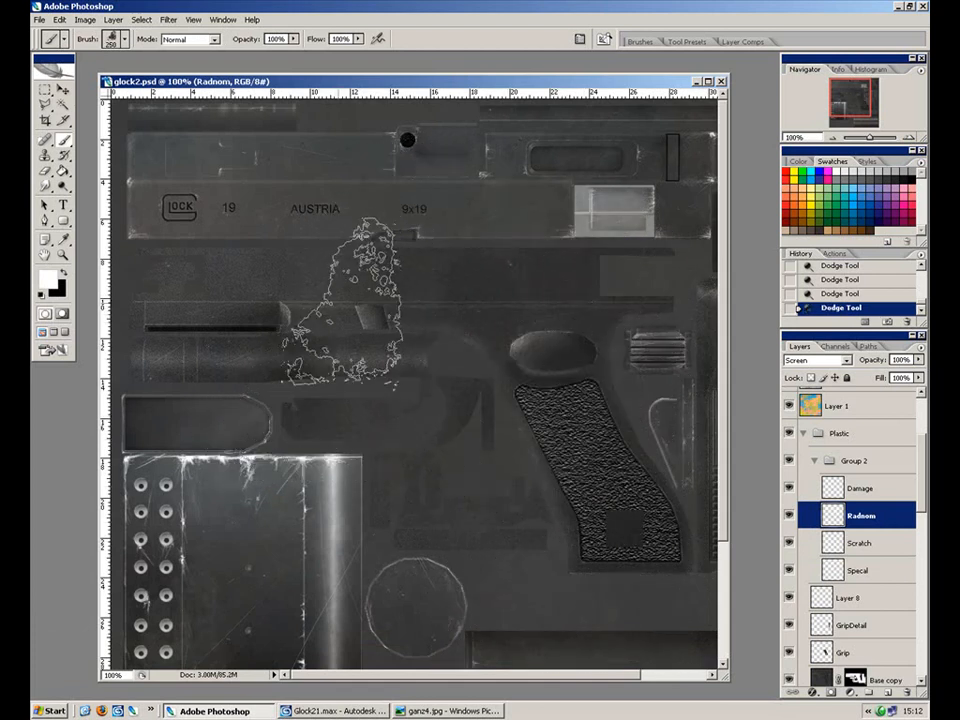
pyautogui.click(252, 290)
pyautogui.click(496, 403)
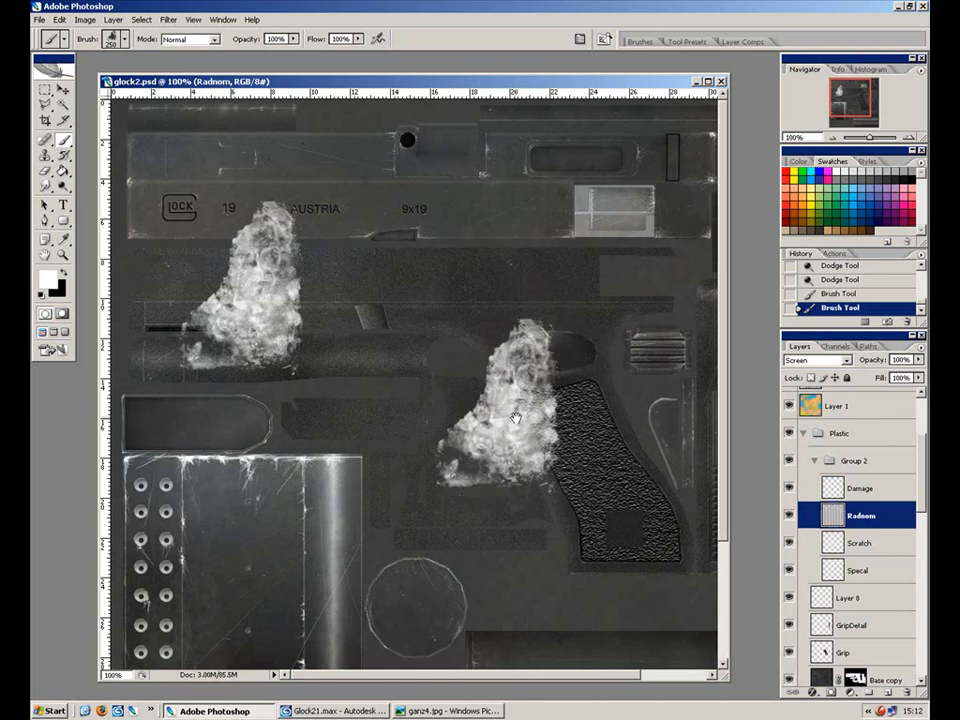
pyautogui.moveTo(620, 412); pyautogui.dragTo(507, 386)
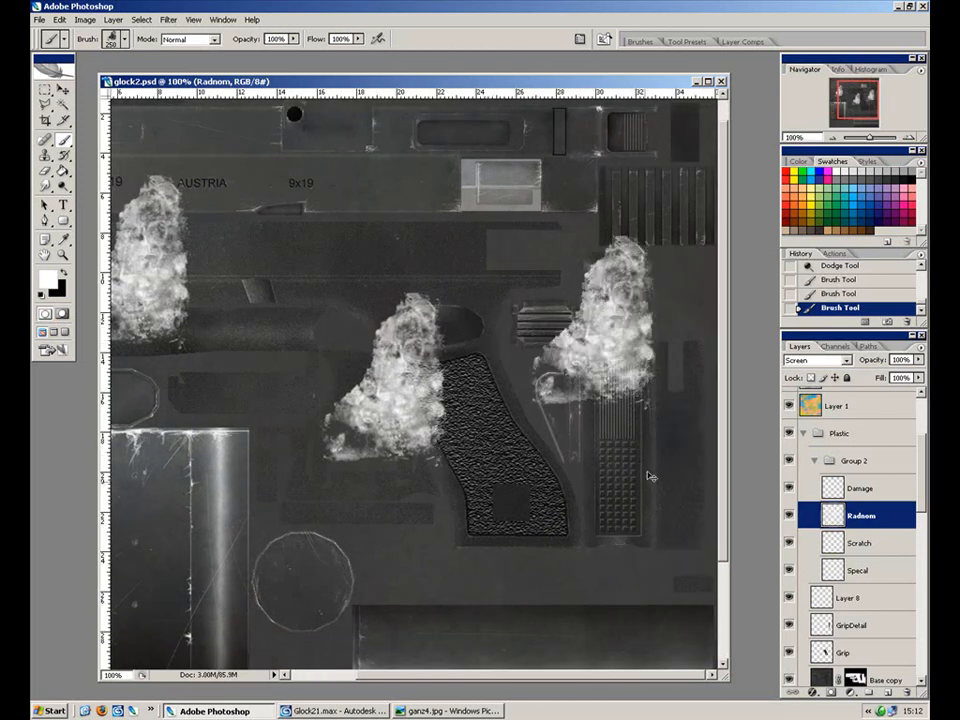
pyautogui.click(642, 318)
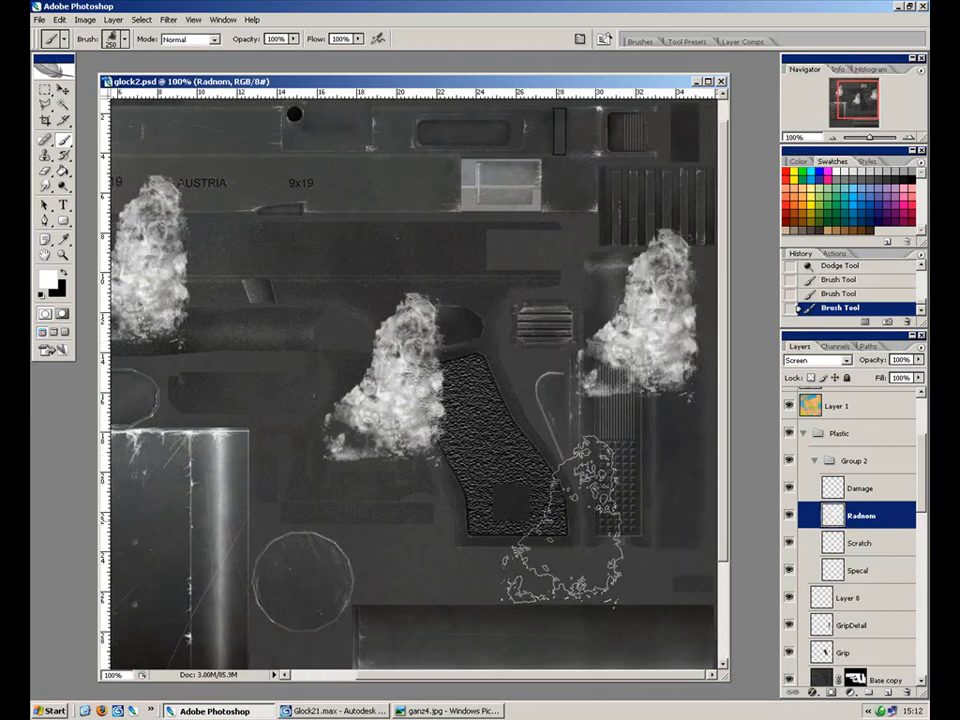
pyautogui.click(580, 505)
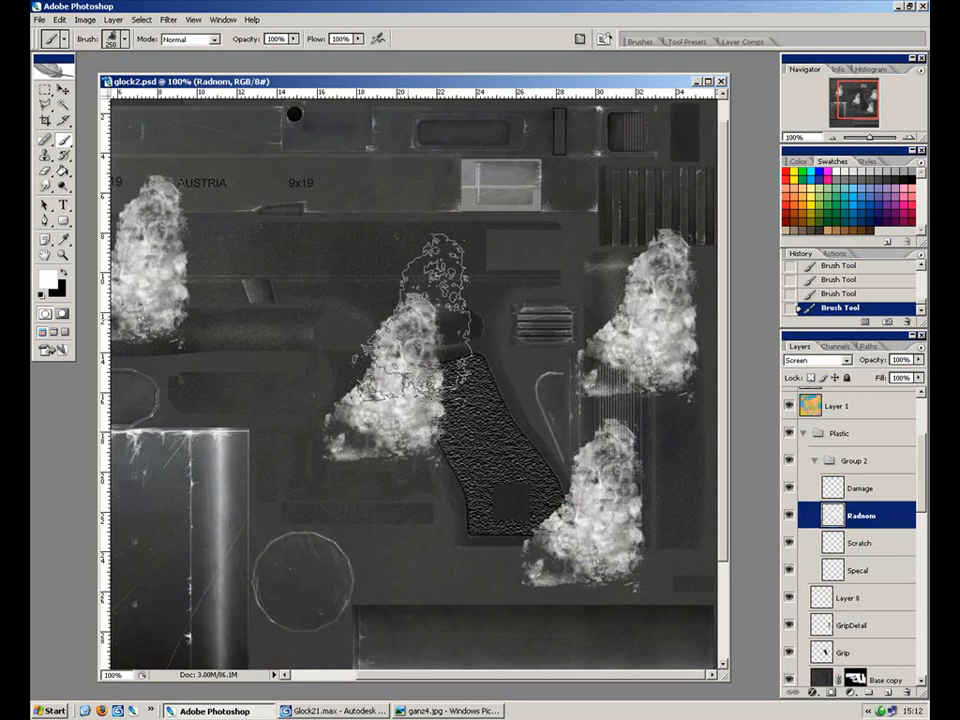
# Set the Radnom layer's opacity to 10% and its fill to 70%.
pyautogui.moveTo(607, 495); pyautogui.dragTo(720, 513)
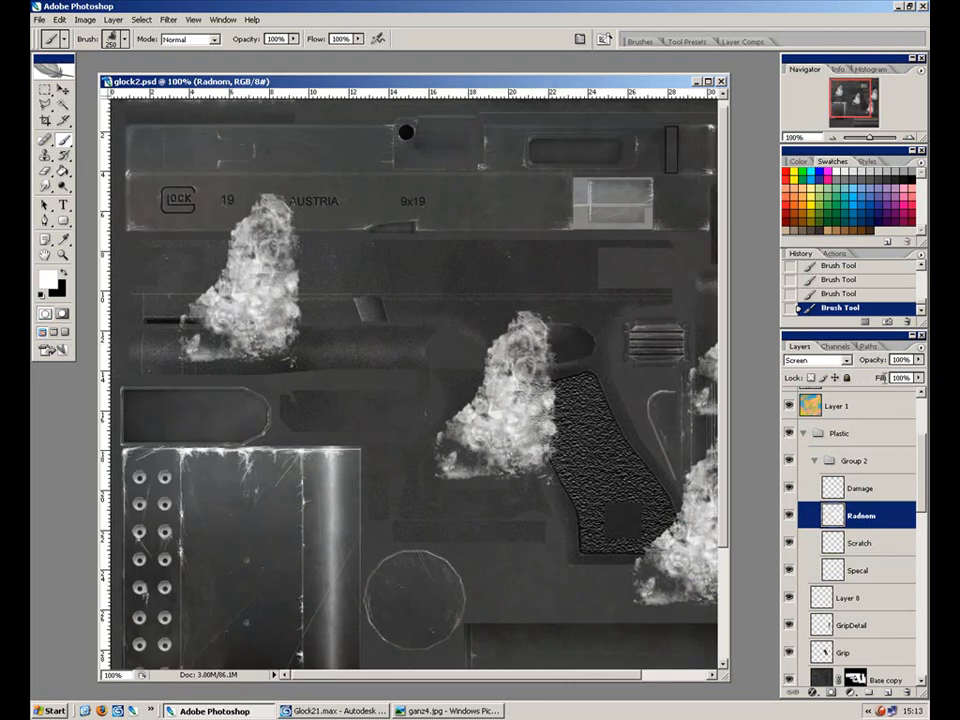
pyautogui.write('10')
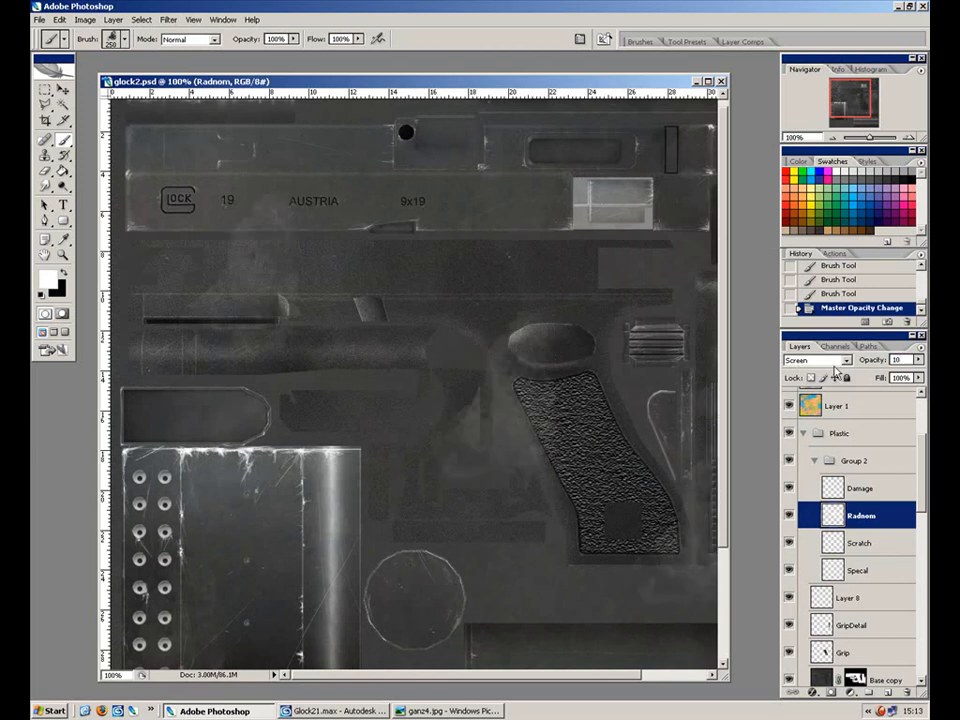
pyautogui.click(918, 378)
pyautogui.moveTo(913, 392); pyautogui.dragTo(888, 394)
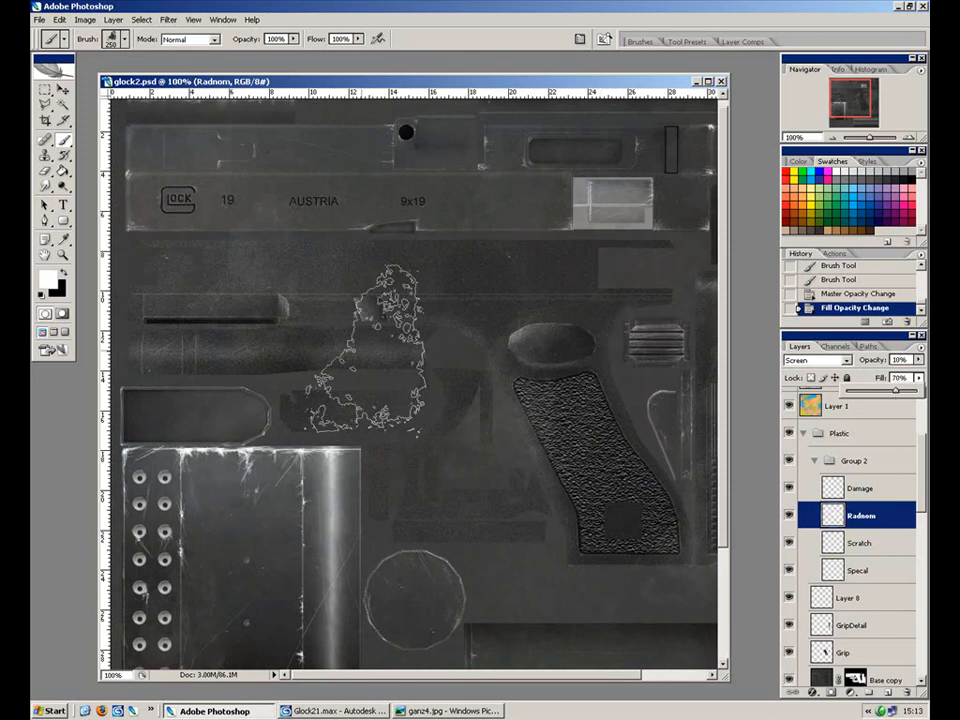
# Make the Damage layer active and choose a very small brush preset for fine damage strokes.
pyautogui.moveTo(421, 452)
pyautogui.mouseDown()
pyautogui.moveTo(309, 413)
pyautogui.moveTo(321, 460)
pyautogui.mouseUp()
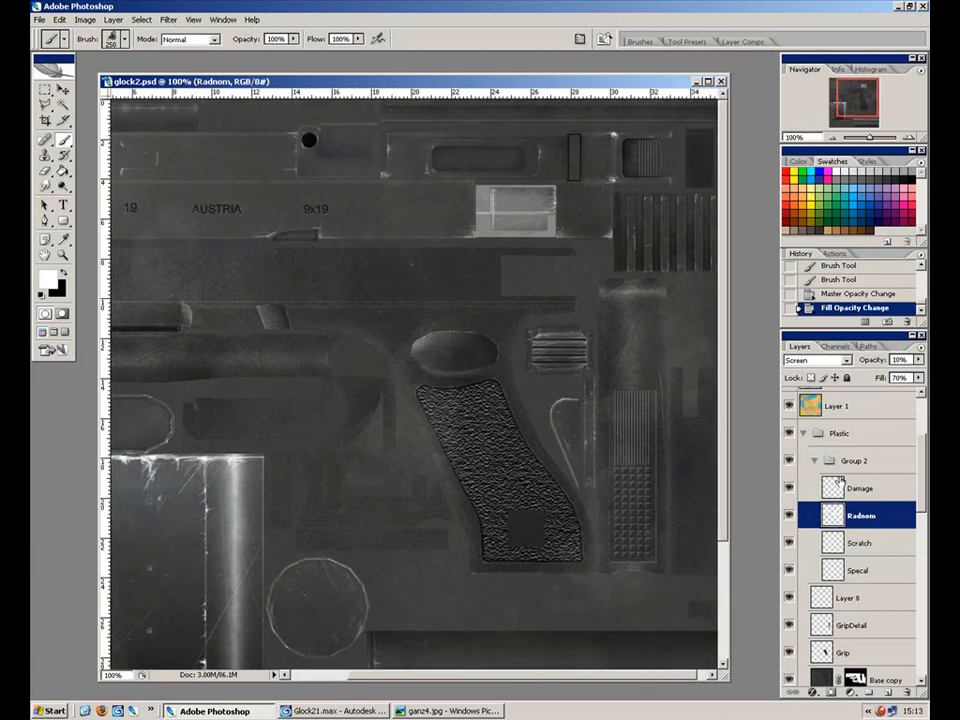
pyautogui.hotkey('alt', ']')
pyautogui.click(112, 42)
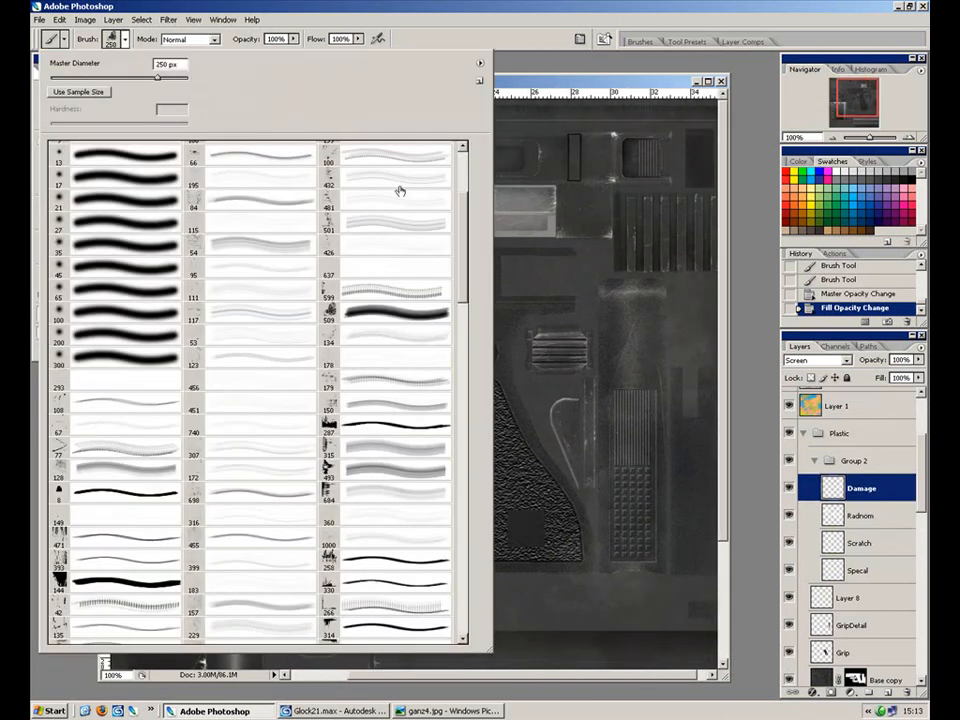
pyautogui.click(131, 154)
pyautogui.click(700, 32)
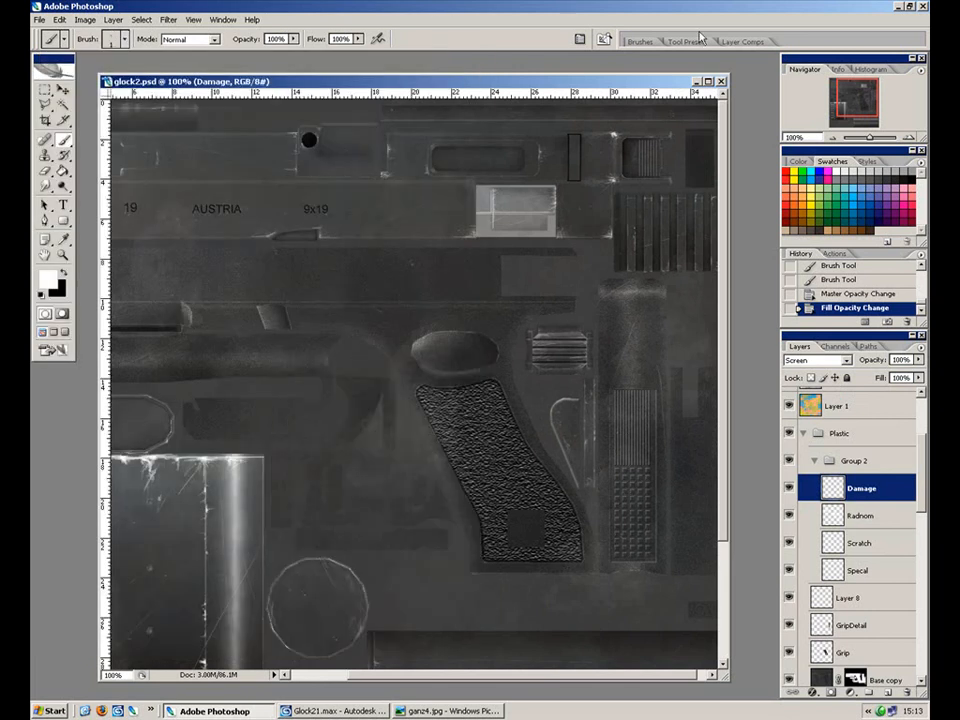
# Enable Shape Dynamics, Scattering and Other Dynamics for the small brush.
pyautogui.click(646, 43)
pyautogui.click(669, 88)
pyautogui.click(660, 104)
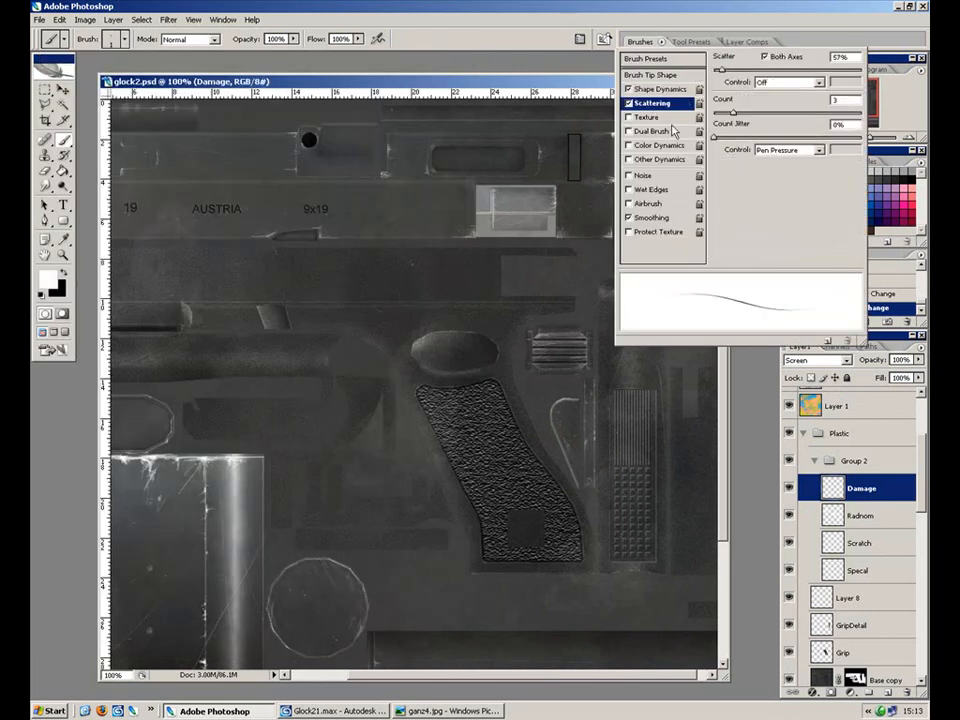
pyautogui.click(660, 159)
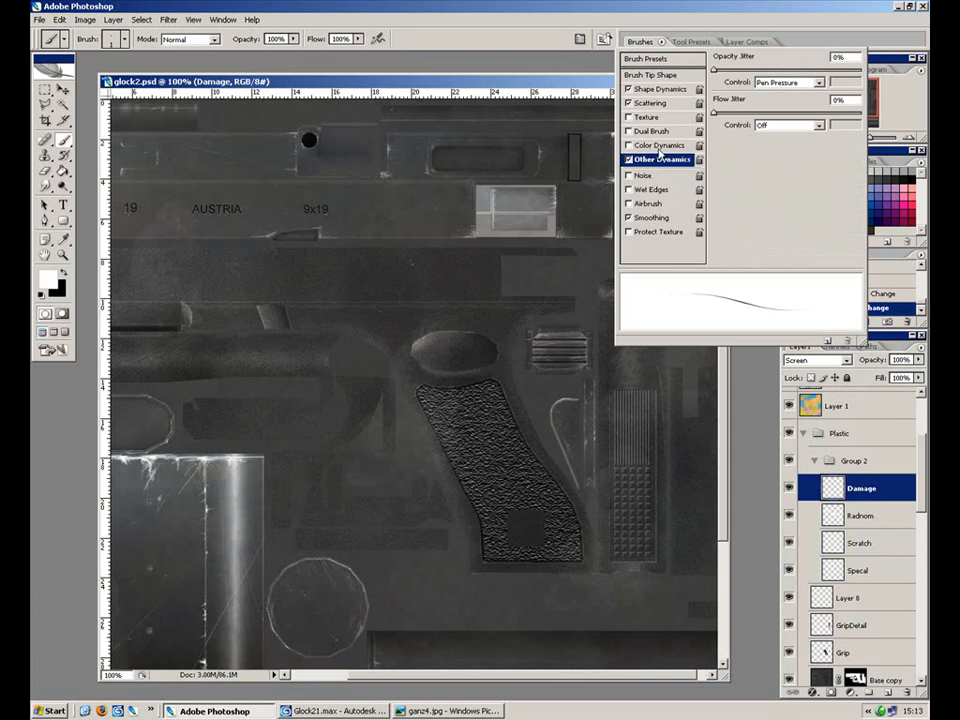
pyautogui.click(663, 92)
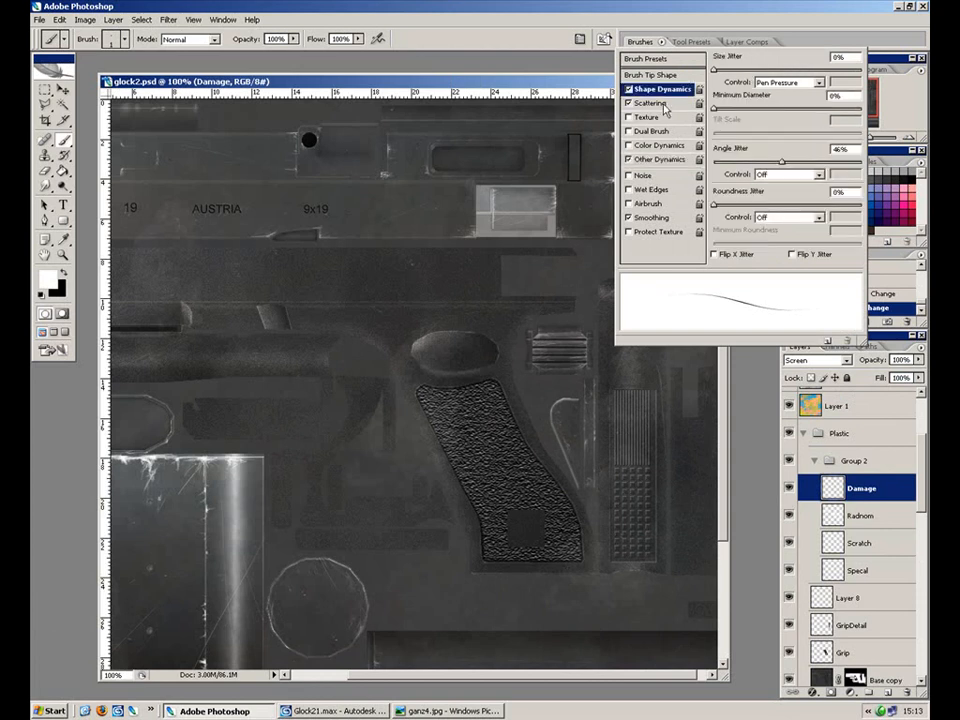
# Show the Guide layer's wireframe over the texture around the grip.
pyautogui.moveTo(445, 339)
pyautogui.mouseDown()
pyautogui.moveTo(436, 333)
pyautogui.moveTo(474, 322)
pyautogui.mouseUp()
pyautogui.scroll(3, 800, 430)
pyautogui.click(788, 401)
pyautogui.hotkey('ctrl', '+')
pyautogui.hotkey('ctrl', '+')
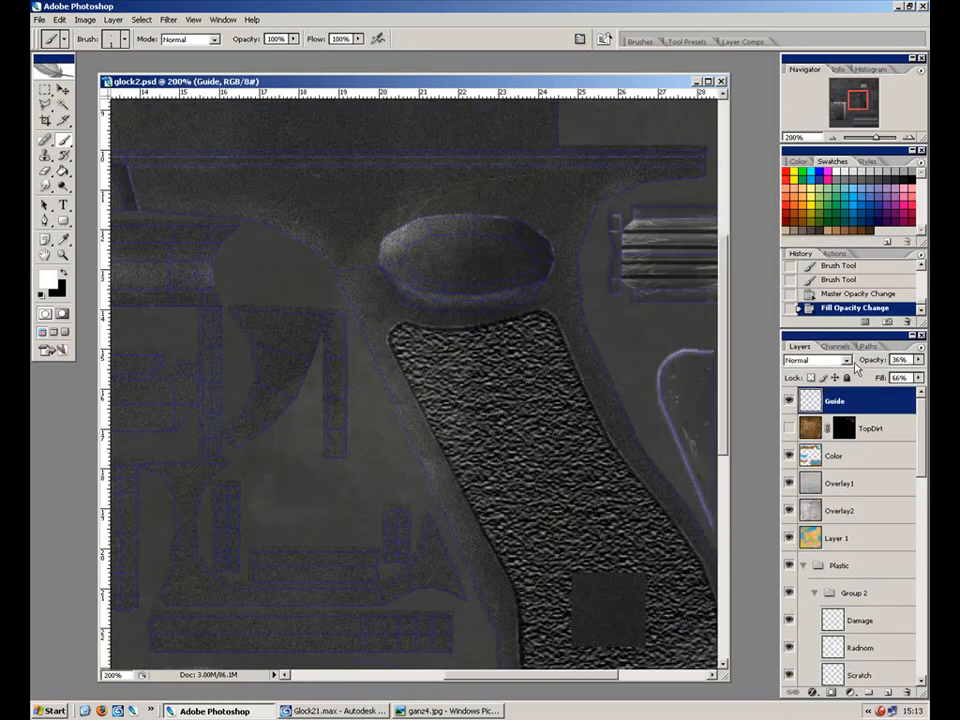
# Try painting light wear strokes along the lower edge of the checkered backstrap with the Guide layer active.
pyautogui.moveTo(604, 420); pyautogui.dragTo(409, 375)
pyautogui.moveTo(498, 456); pyautogui.dragTo(495, 486)
pyautogui.press(']')
pyautogui.press(']')
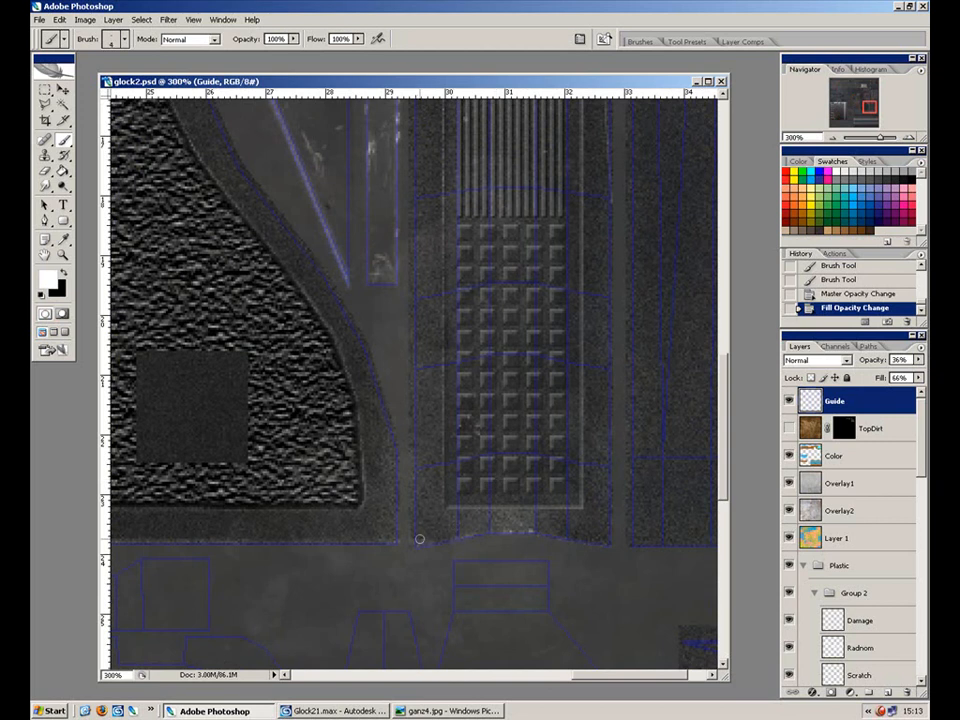
pyautogui.moveTo(418, 545); pyautogui.dragTo(452, 537)
pyautogui.hotkey('ctrl', 'z')
pyautogui.moveTo(456, 521); pyautogui.dragTo(447, 541)
pyautogui.moveTo(534, 533); pyautogui.dragTo(551, 533)
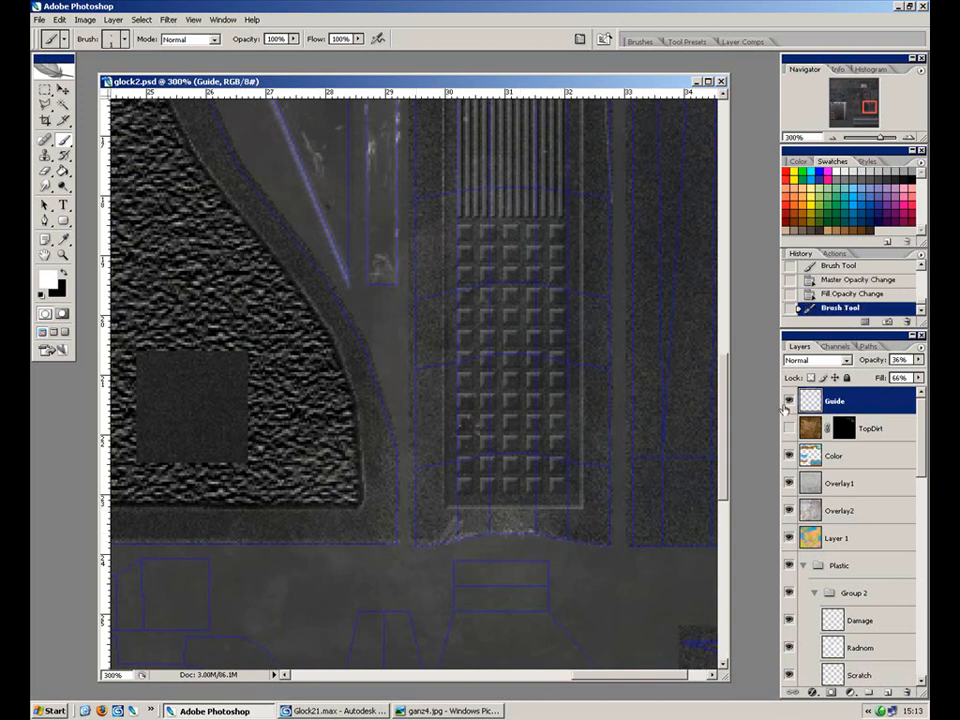
# Hide the Guide layer, make the Damage layer active and paint chipped wear on the backstrap's lower corners.
pyautogui.click(789, 401)
pyautogui.click(426, 534)
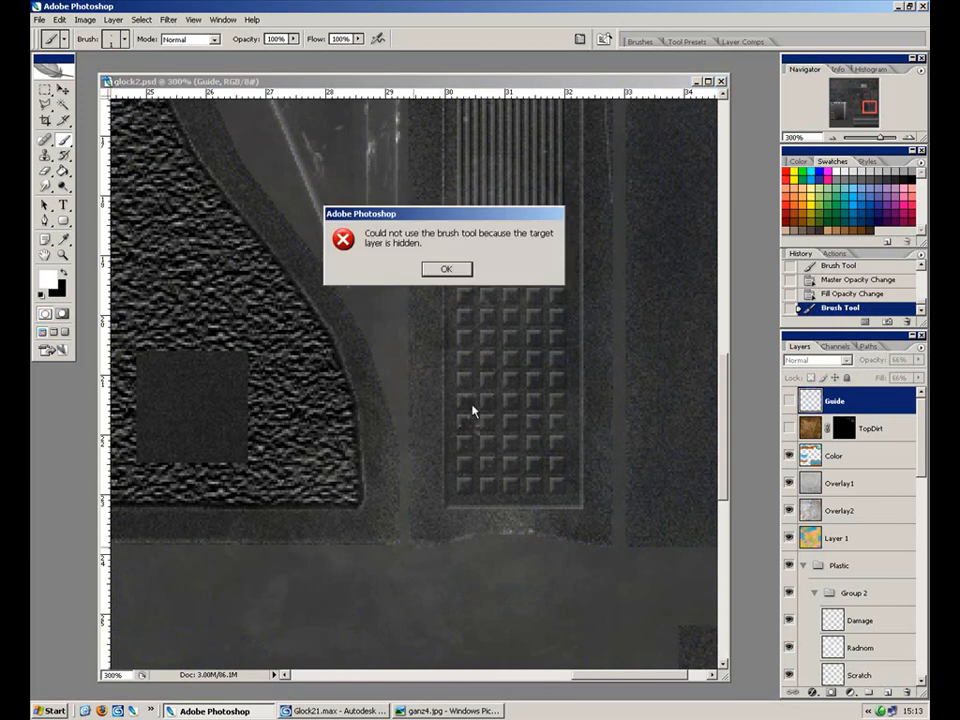
pyautogui.click(462, 274)
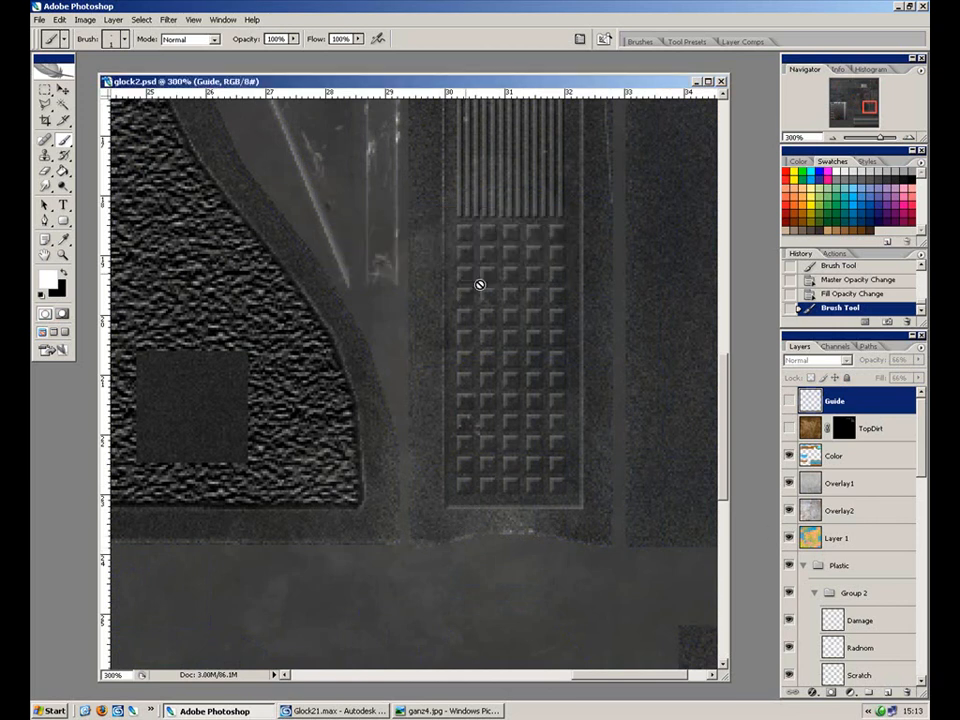
pyautogui.click(863, 621)
pyautogui.click(605, 545)
pyautogui.click(598, 544)
pyautogui.click(580, 542)
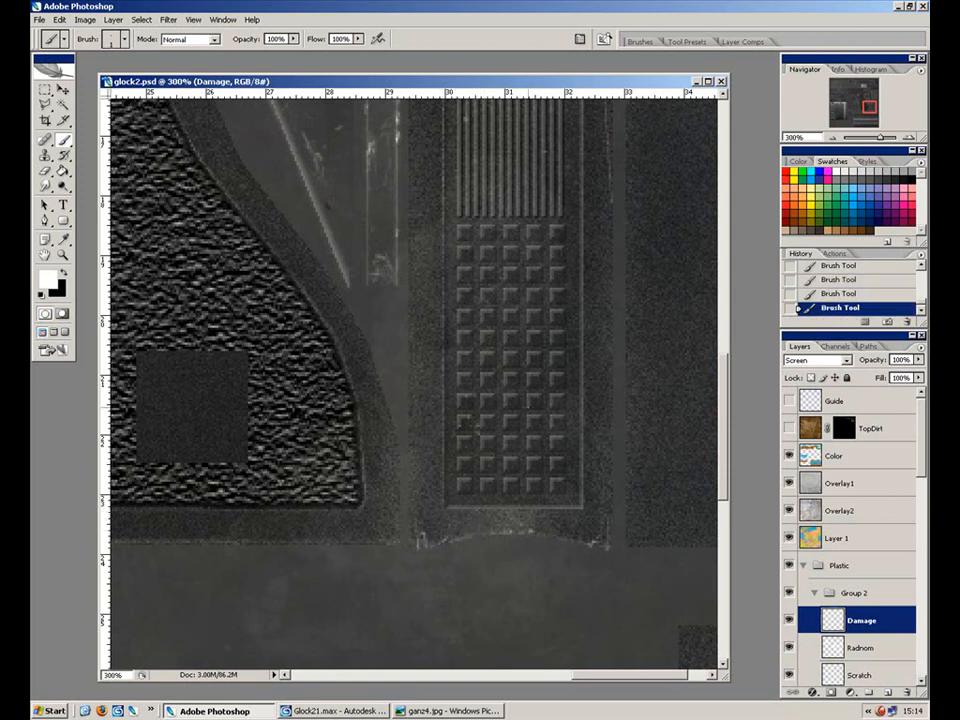
# Paint fine diagonal scratches across the highlighted band at the backstrap's upper end on the Damage layer.
pyautogui.hotkey('ctrl', '+')
pyautogui.hotkey('ctrl', '-')
pyautogui.hotkey('ctrl', '-')
pyautogui.hotkey('ctrl', '-')
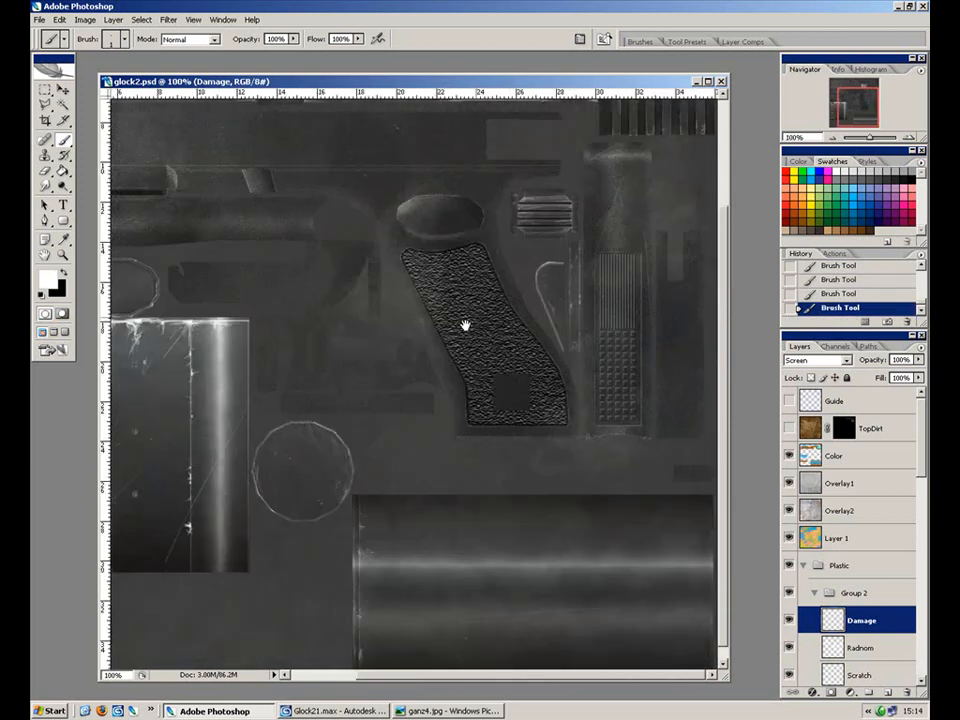
pyautogui.hotkey('ctrl', '-')
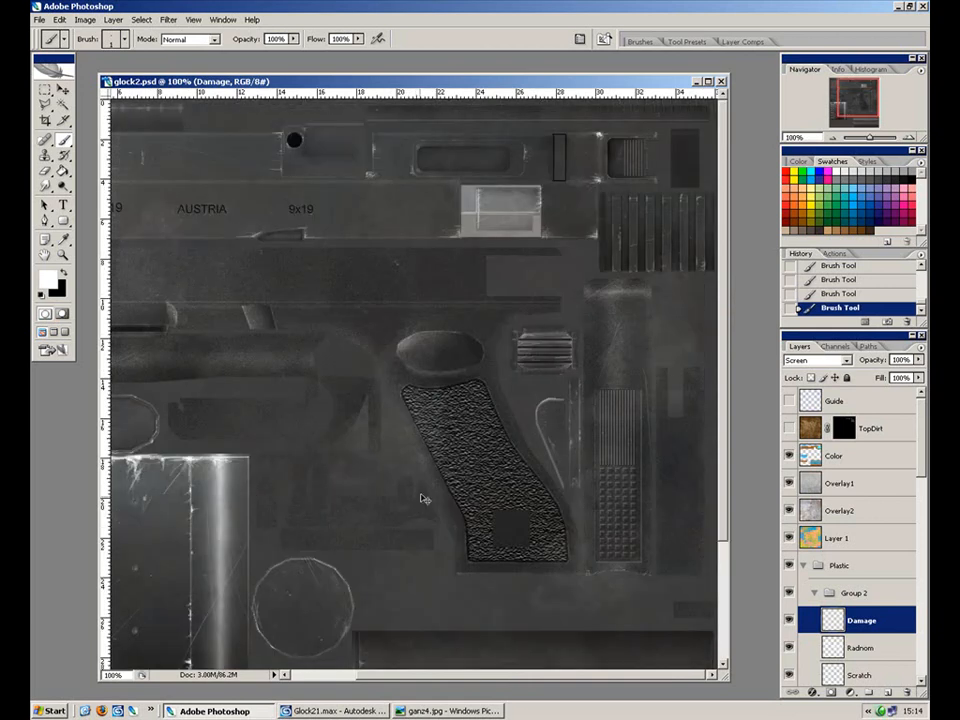
pyautogui.hotkey('ctrl', '+')
pyautogui.hotkey('ctrl', '+')
pyautogui.moveTo(530, 324); pyautogui.dragTo(225, 486)
pyautogui.moveTo(390, 399); pyautogui.dragTo(392, 439)
pyautogui.hotkey('ctrl', '+')
pyautogui.moveTo(589, 399); pyautogui.dragTo(437, 404)
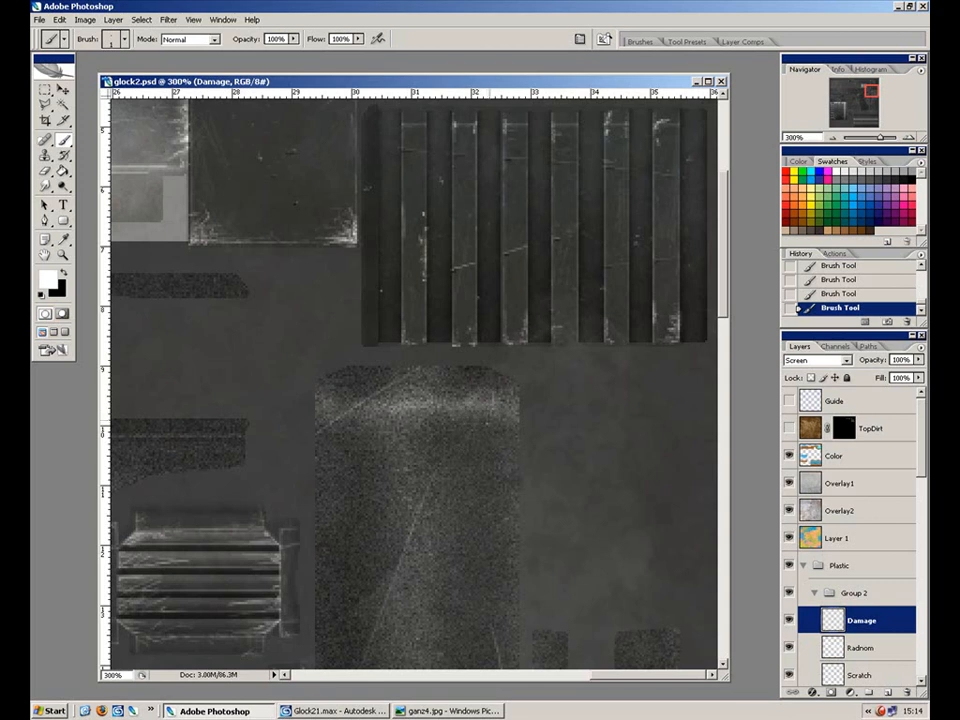
pyautogui.moveTo(502, 340); pyautogui.dragTo(534, 431)
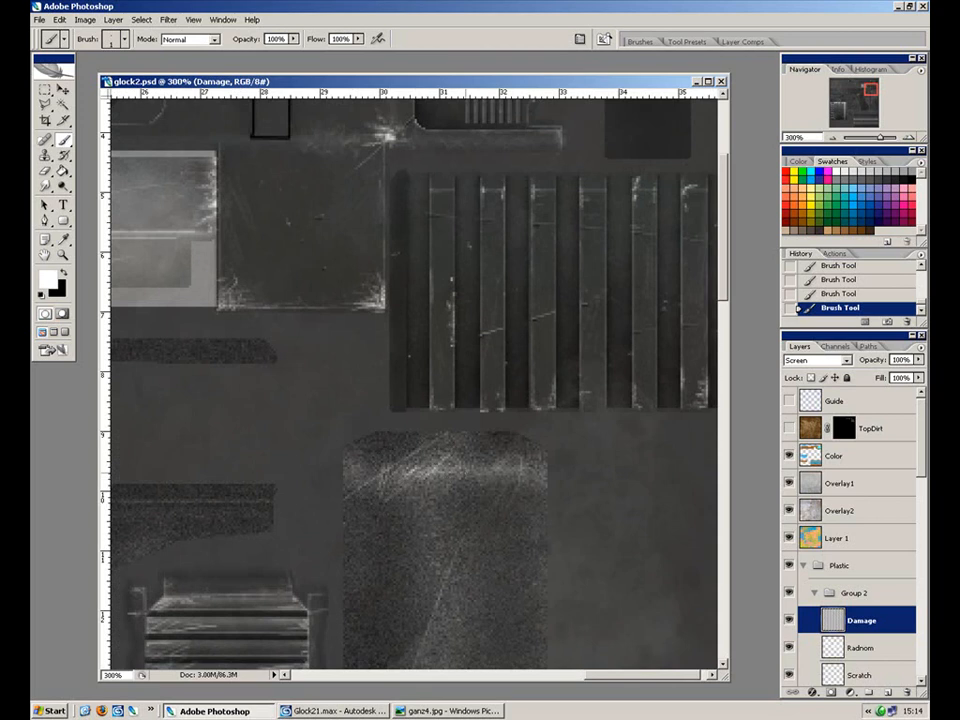
# Paint fine scratches and edge wear around the front end of the oval recess above the grip.
pyautogui.hotkey('ctrl', '-')
pyautogui.hotkey('ctrl', '-')
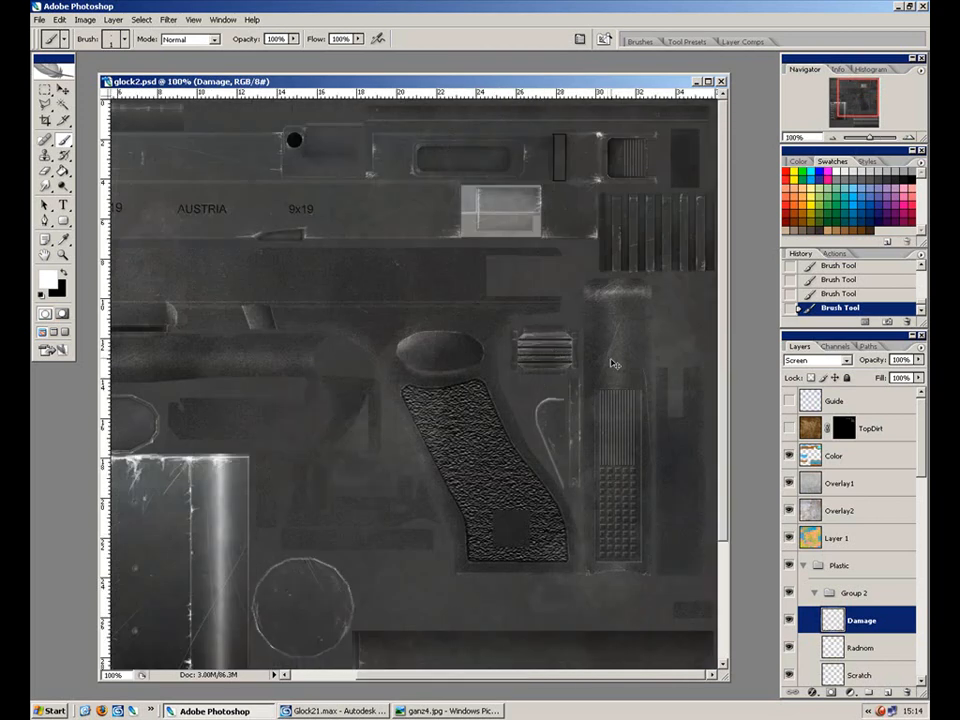
pyautogui.hotkey('ctrl', '+')
pyautogui.moveTo(603, 321); pyautogui.dragTo(323, 436)
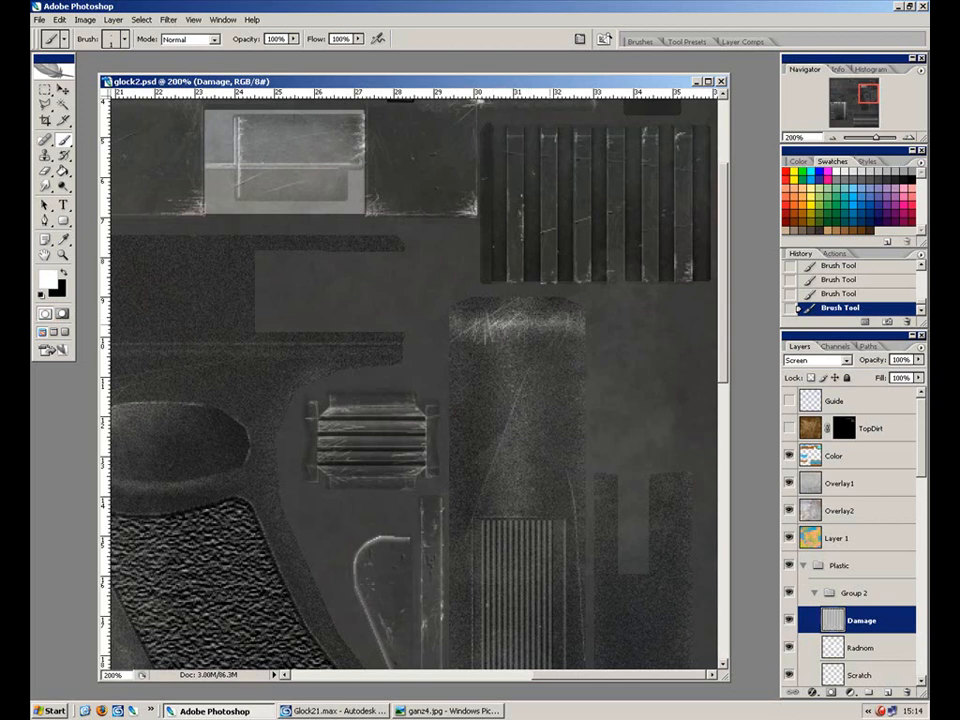
pyautogui.moveTo(308, 415); pyautogui.dragTo(576, 330)
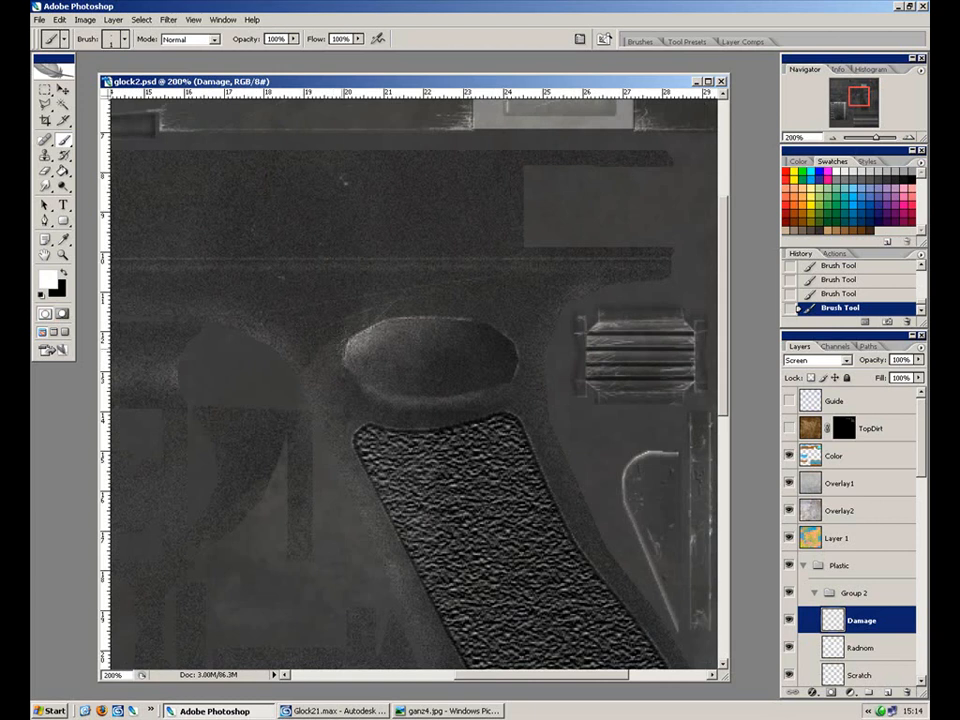
pyautogui.hotkey('ctrl', '+')
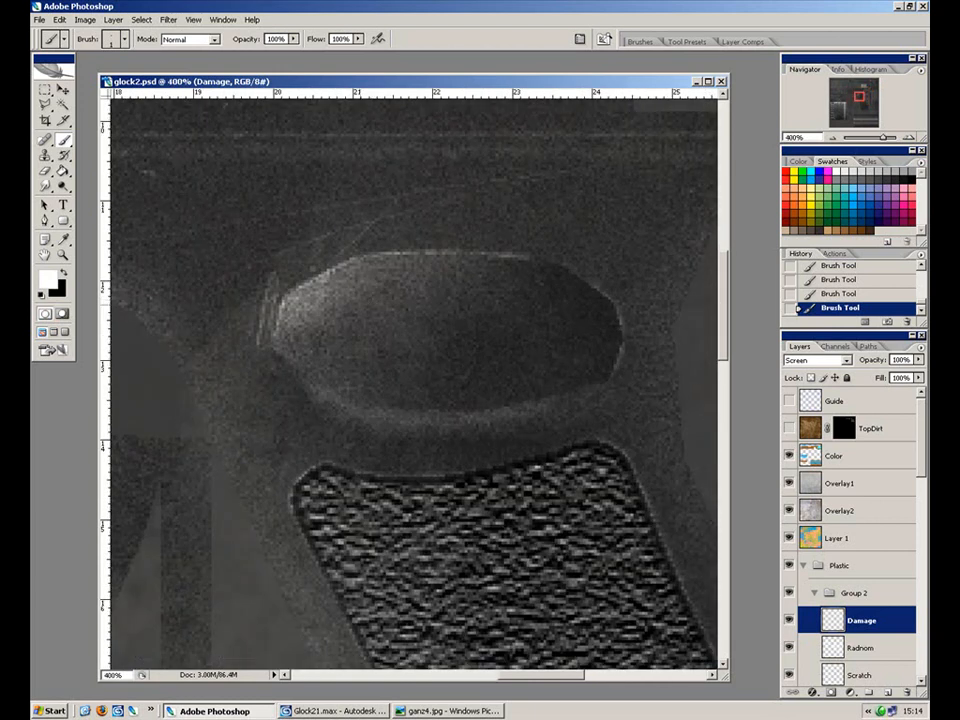
pyautogui.moveTo(371, 304); pyautogui.dragTo(541, 354)
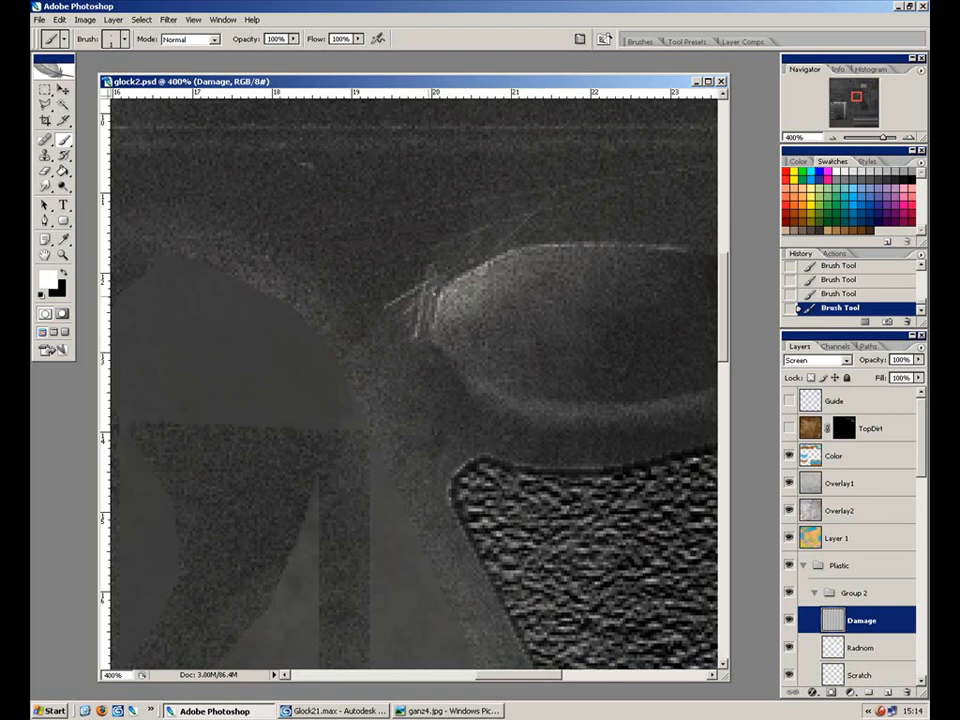
# With the Guide layer shown for reference, paint scratched wear along the rear edge of the frame's slanted recess, then hide the guide.
pyautogui.hotkey('ctrl', '-')
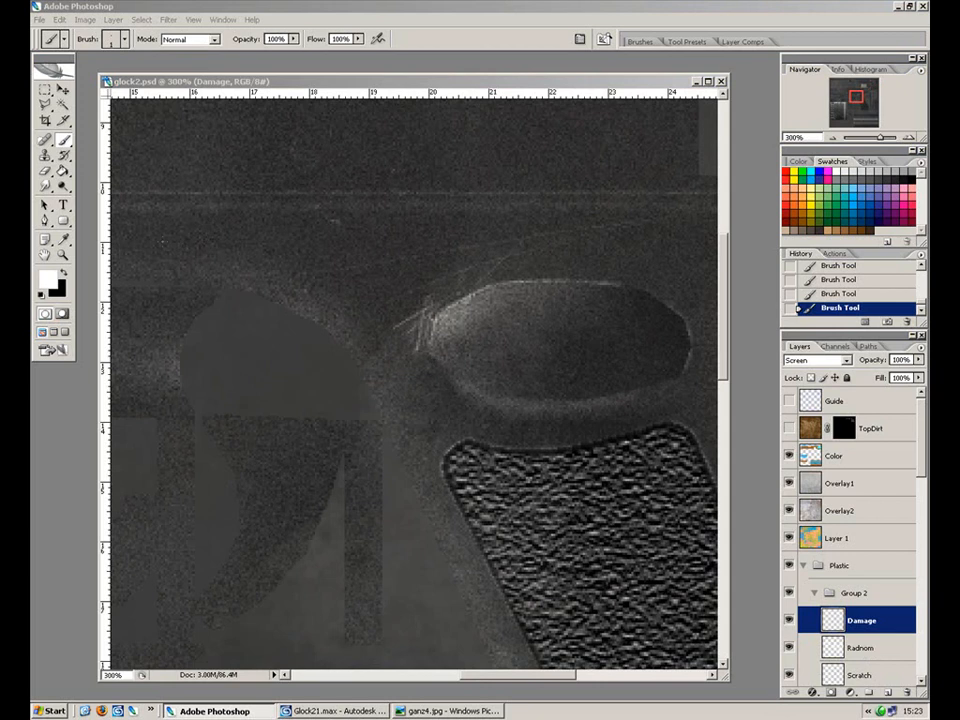
pyautogui.click(268, 261)
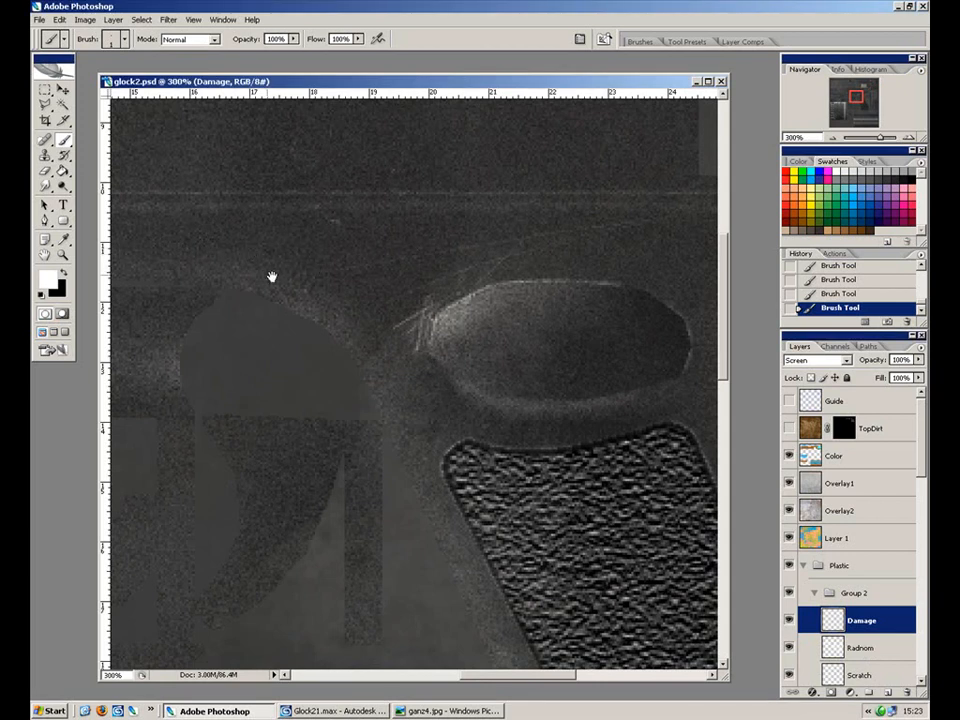
pyautogui.moveTo(279, 272); pyautogui.dragTo(442, 332)
pyautogui.click(789, 401)
pyautogui.moveTo(344, 363); pyautogui.dragTo(565, 426)
pyautogui.moveTo(400, 343); pyautogui.dragTo(413, 357)
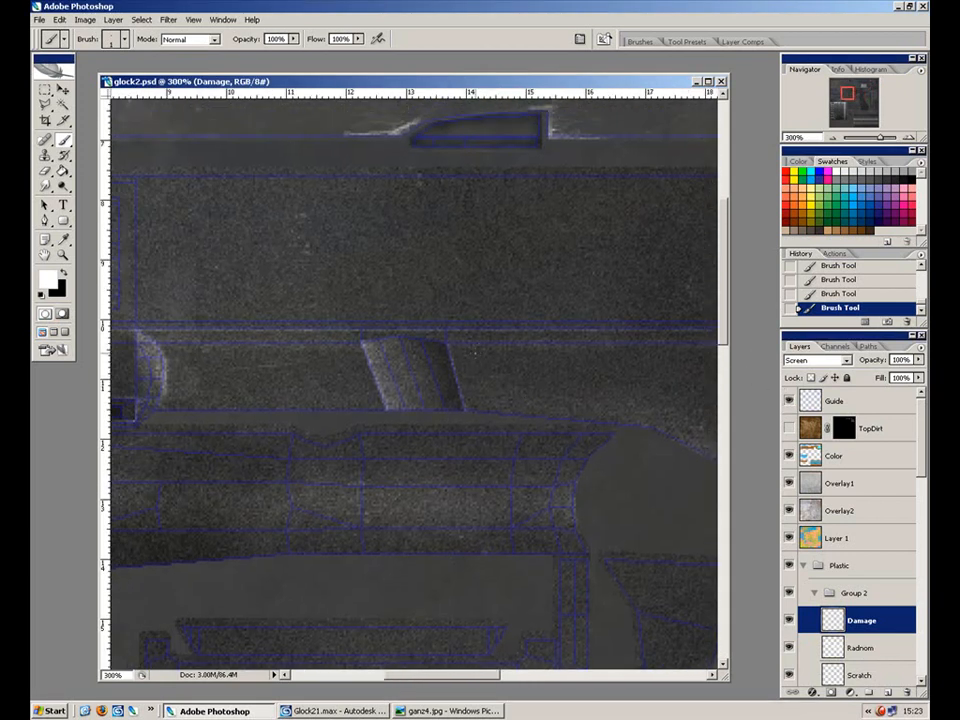
pyautogui.scroll(1, 476, 355)
pyautogui.scroll(1, 501, 354)
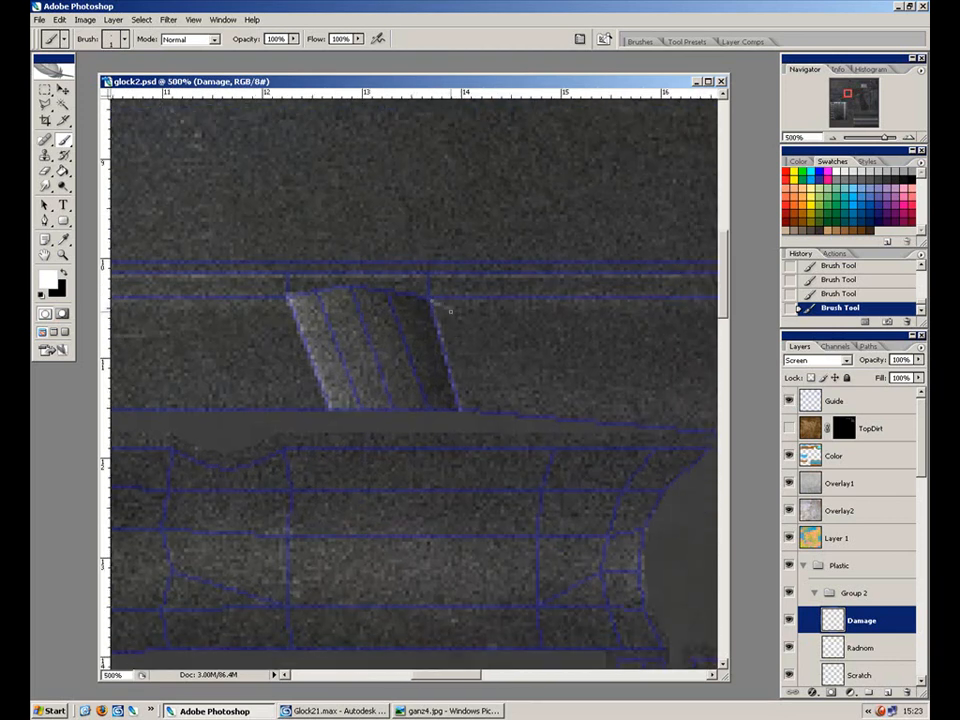
pyautogui.moveTo(470, 401); pyautogui.dragTo(478, 403)
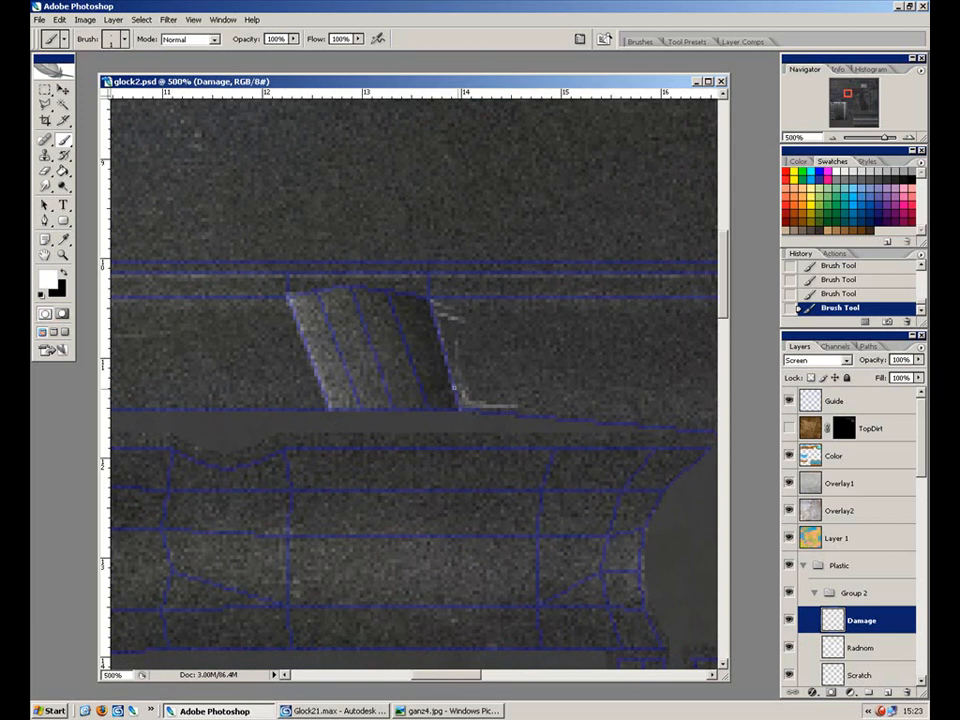
pyautogui.click(789, 400)
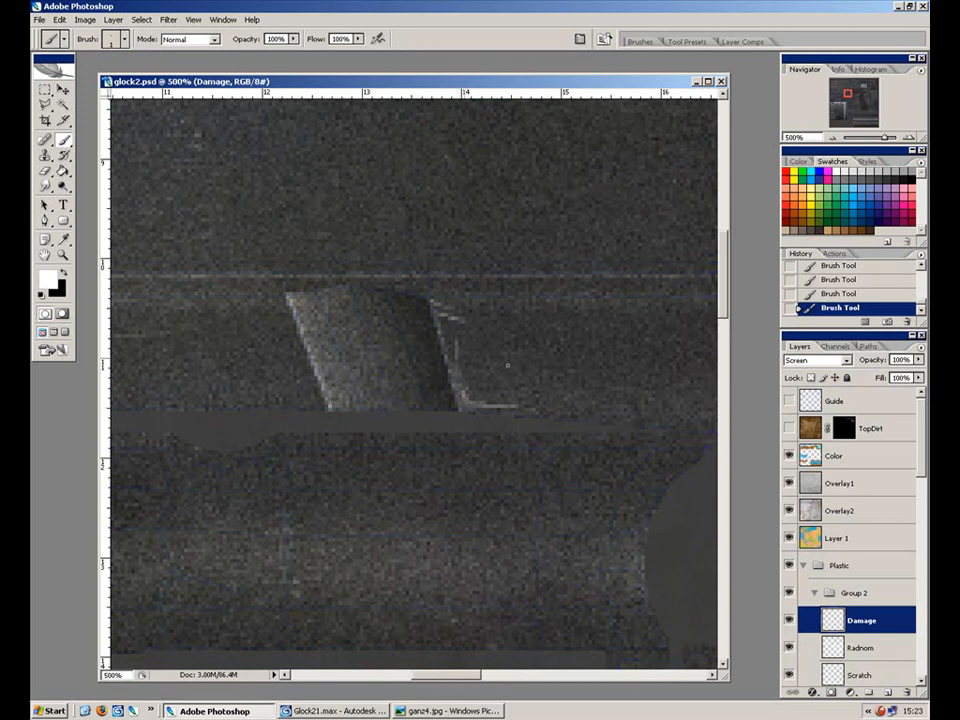
# Lower the brush opacity to 41% and paint fine scratches along the front edge and lower corner of the slanted recess.
pyautogui.hotkey('ctrl', '-')
pyautogui.hotkey('ctrl', '-')
pyautogui.hotkey('ctrl', '-')
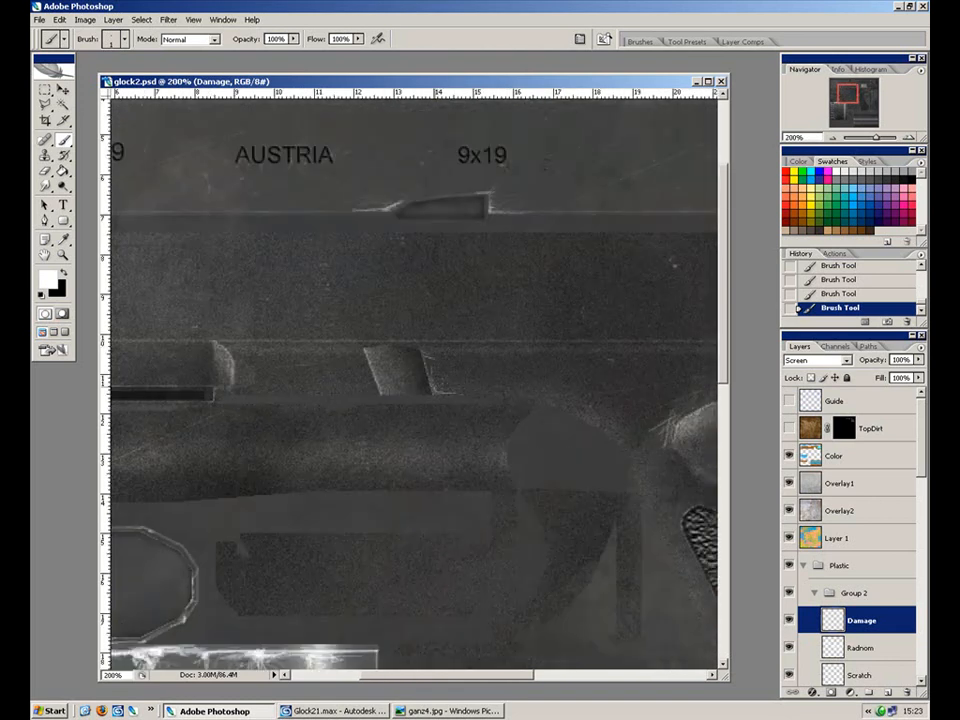
pyautogui.hotkey('ctrl', '+')
pyautogui.hotkey('ctrl', '+')
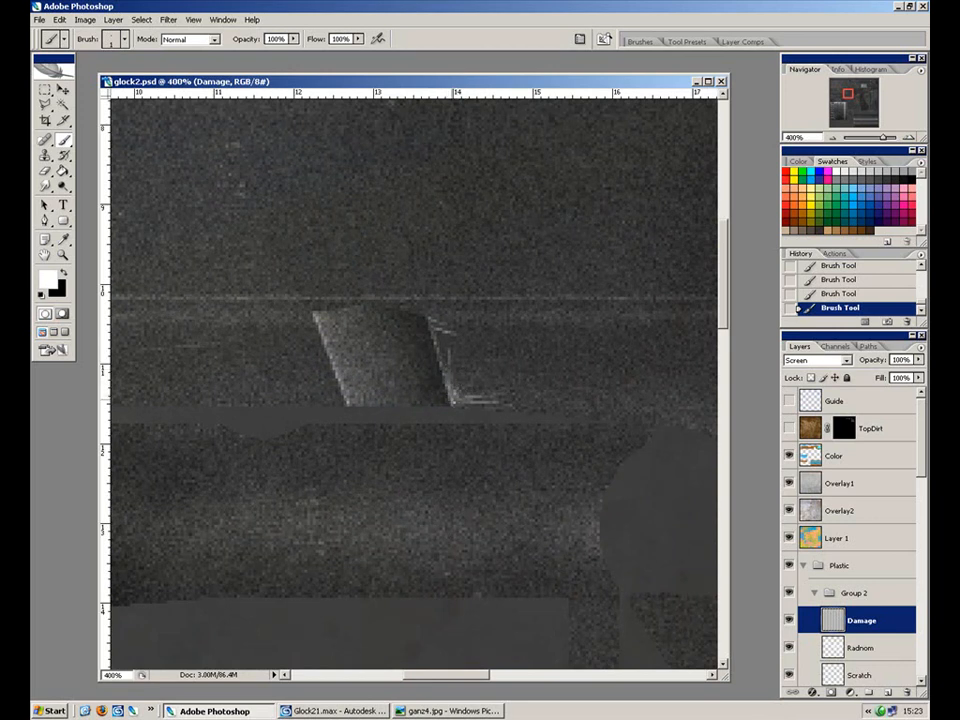
pyautogui.click(294, 39)
pyautogui.moveTo(293, 52); pyautogui.dragTo(254, 55)
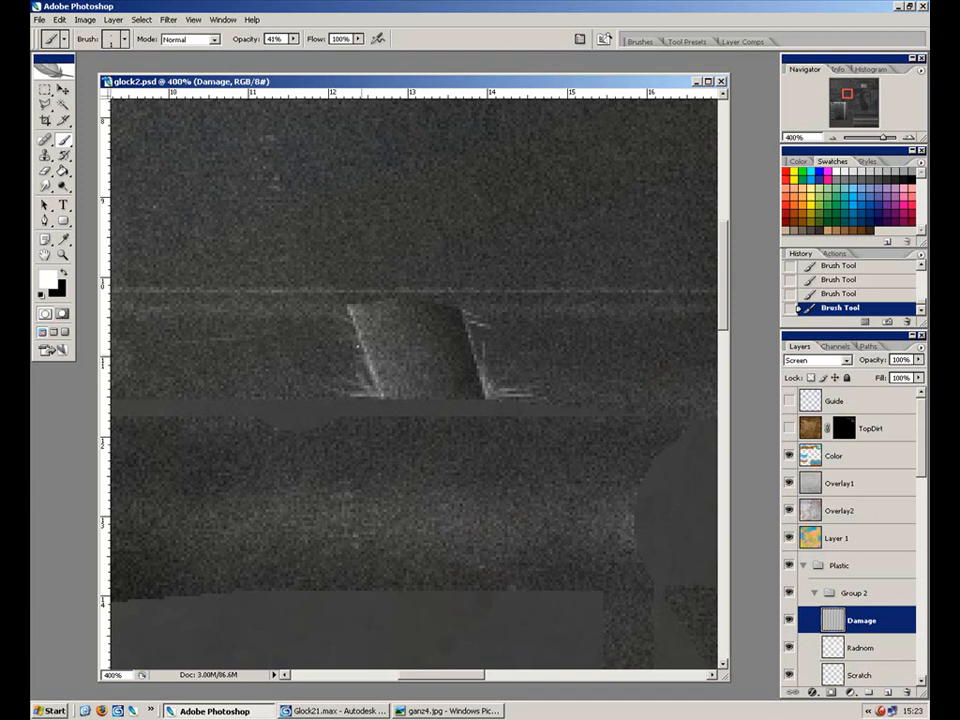
# Set the brush opacity to 78% and paint jagged scratches beside the rearmost vertical line on the strip below the rail slot.
pyautogui.hotkey('ctrl', '-')
pyautogui.hotkey('ctrl', '-')
pyautogui.hotkey('ctrl', '-')
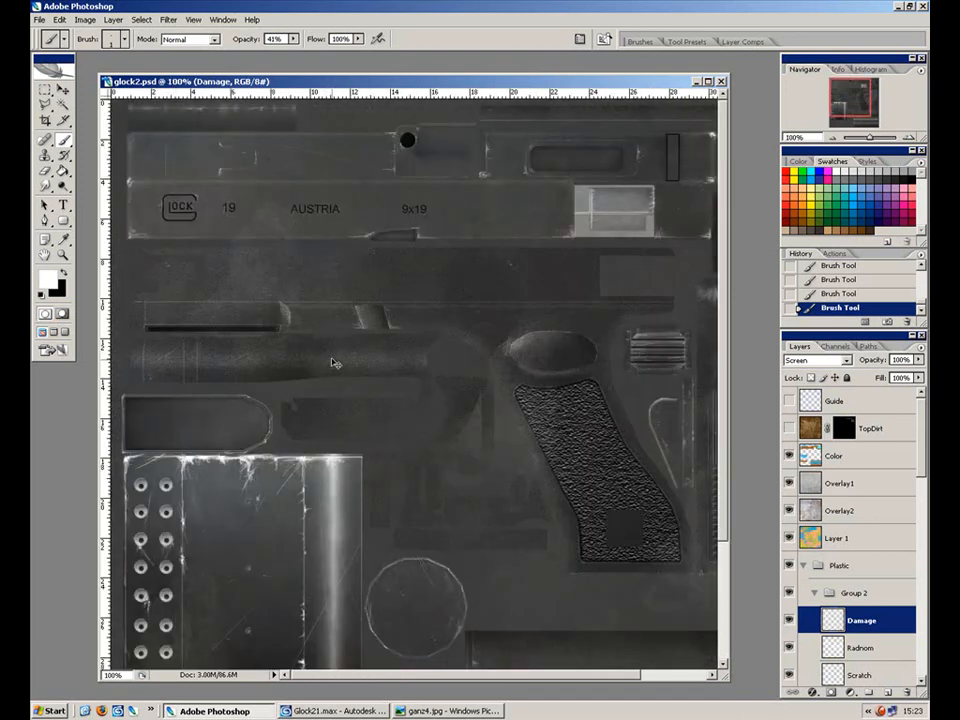
pyautogui.hotkey('ctrl', '+')
pyautogui.hotkey('ctrl', '+')
pyautogui.moveTo(321, 354); pyautogui.dragTo(575, 388)
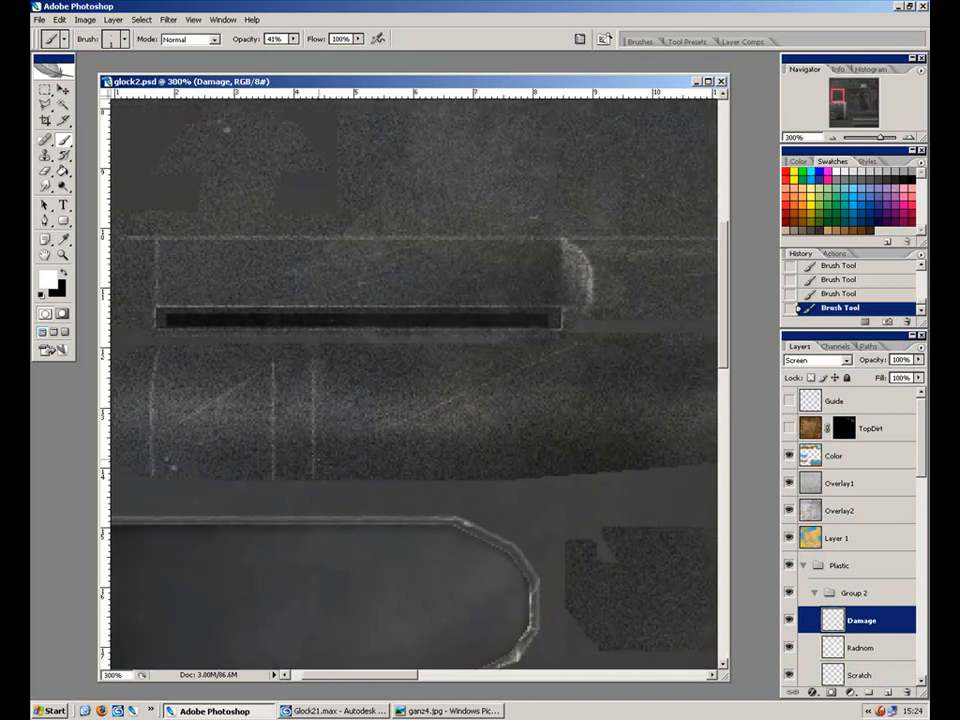
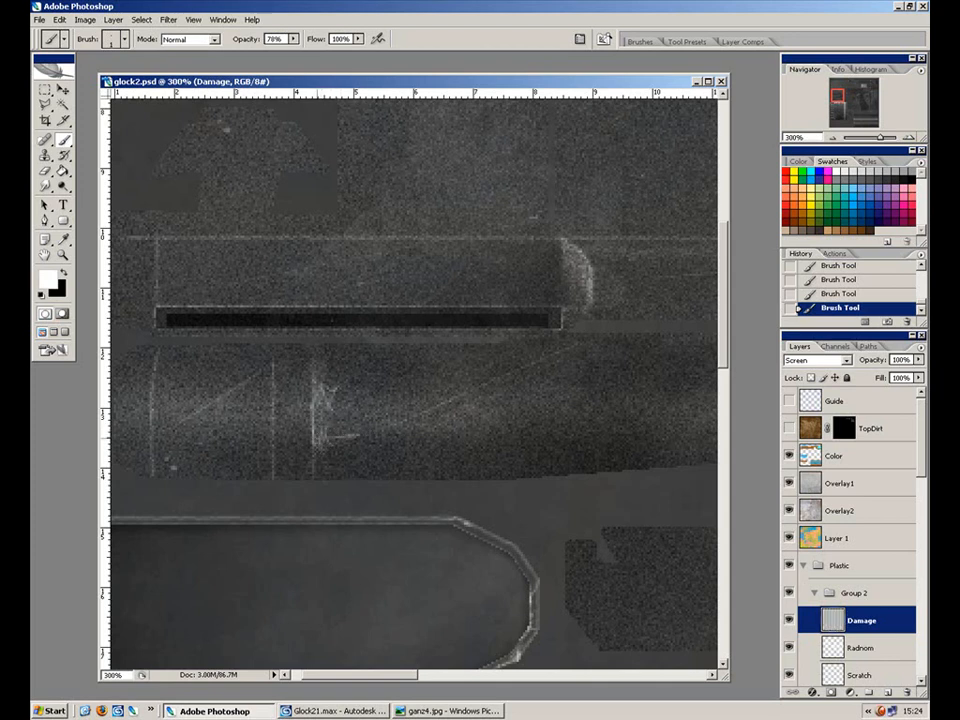
# Paint scratches and wear along the two foremost vertical lines of the strip below the rail slot.
pyautogui.moveTo(216, 373); pyautogui.dragTo(273, 350)
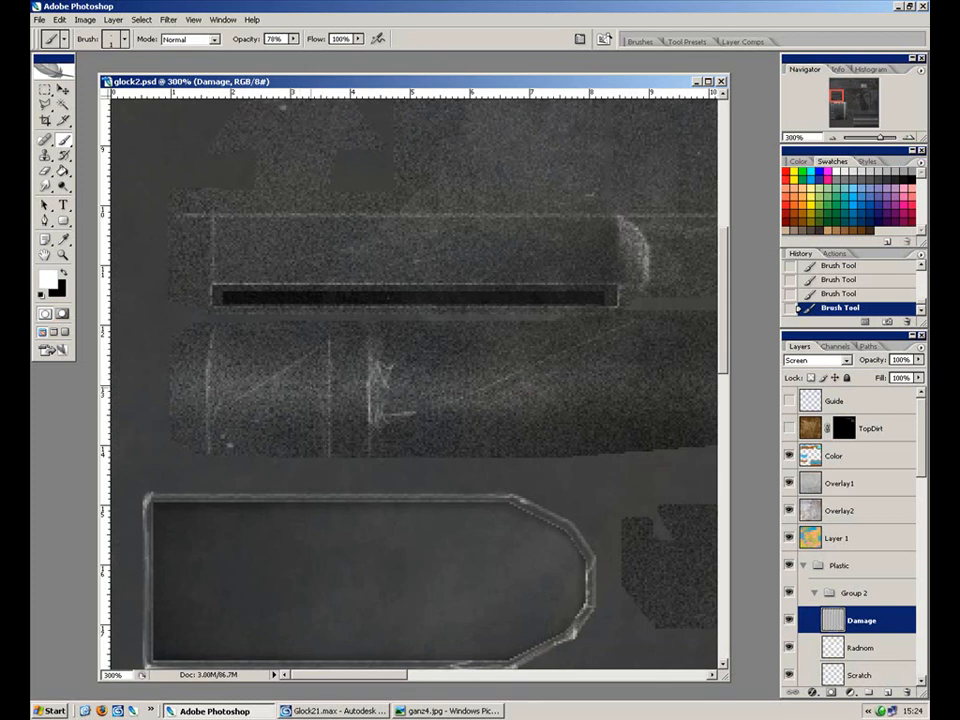
pyautogui.moveTo(305, 360); pyautogui.dragTo(320, 398)
pyautogui.moveTo(328, 342); pyautogui.dragTo(323, 369)
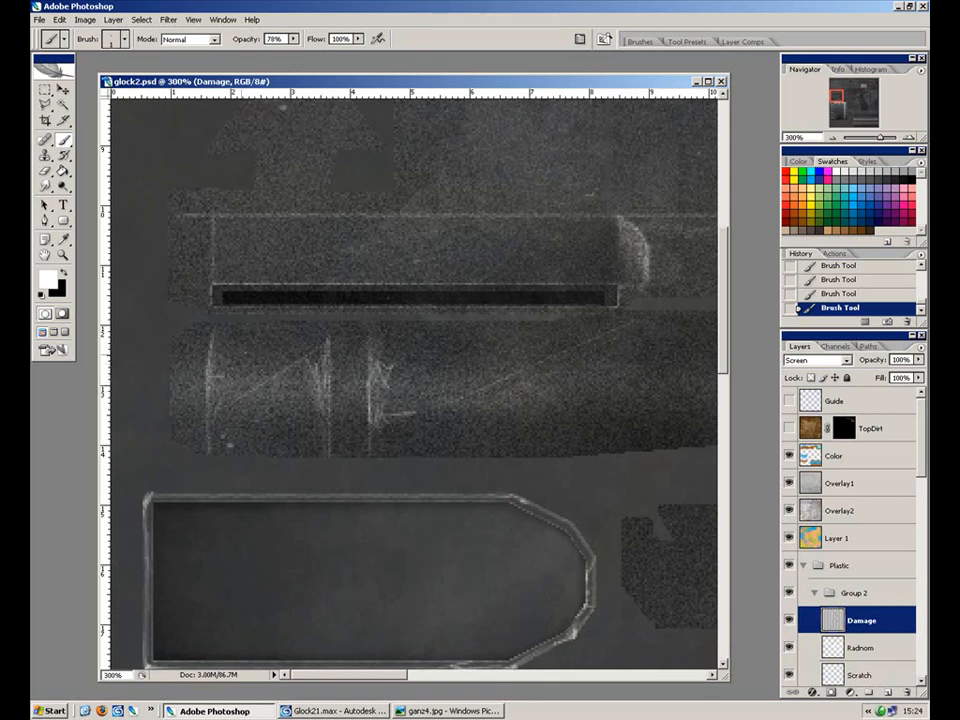
# Lighten the front edge of the frame section beside the rail slot with the Dodge tool on the Base copy layer.
pyautogui.press('o')
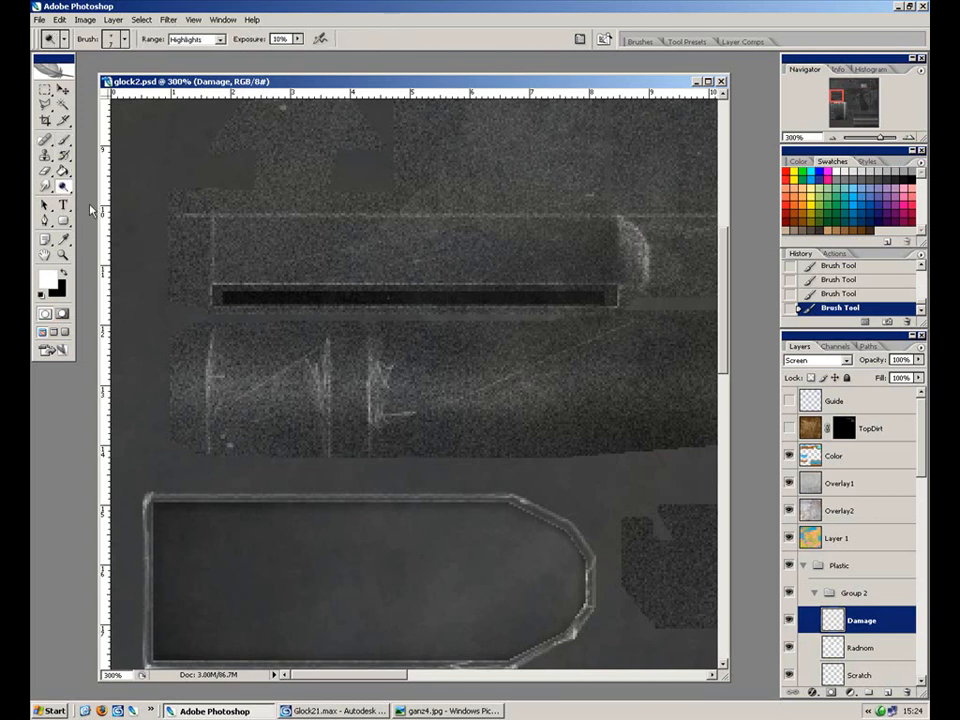
pyautogui.moveTo(923, 460); pyautogui.dragTo(923, 525)
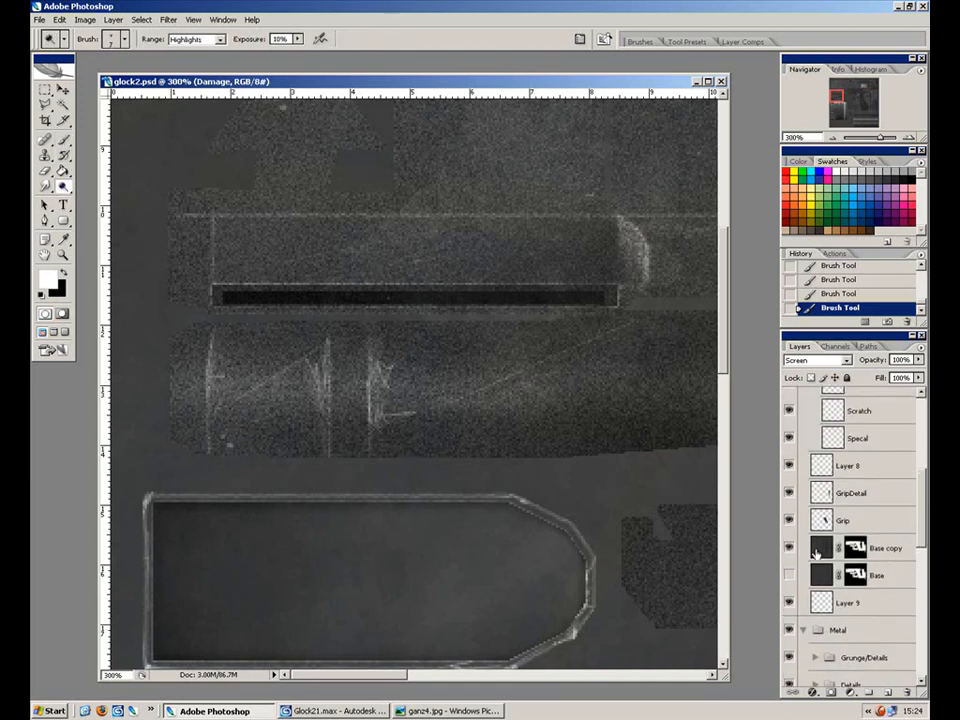
pyautogui.click(880, 548)
pyautogui.moveTo(170, 216)
pyautogui.mouseDown()
pyautogui.moveTo(174, 262)
pyautogui.moveTo(170, 211)
pyautogui.moveTo(174, 310)
pyautogui.mouseUp()
pyautogui.moveTo(174, 235); pyautogui.dragTo(172, 300)
pyautogui.moveTo(170, 217)
pyautogui.mouseDown()
pyautogui.moveTo(172, 295)
pyautogui.moveTo(172, 285)
pyautogui.mouseUp()
# Try a Dodge exposure of 50% and undo the last dodge strokes on the frame's front edge.
pyautogui.press('5')
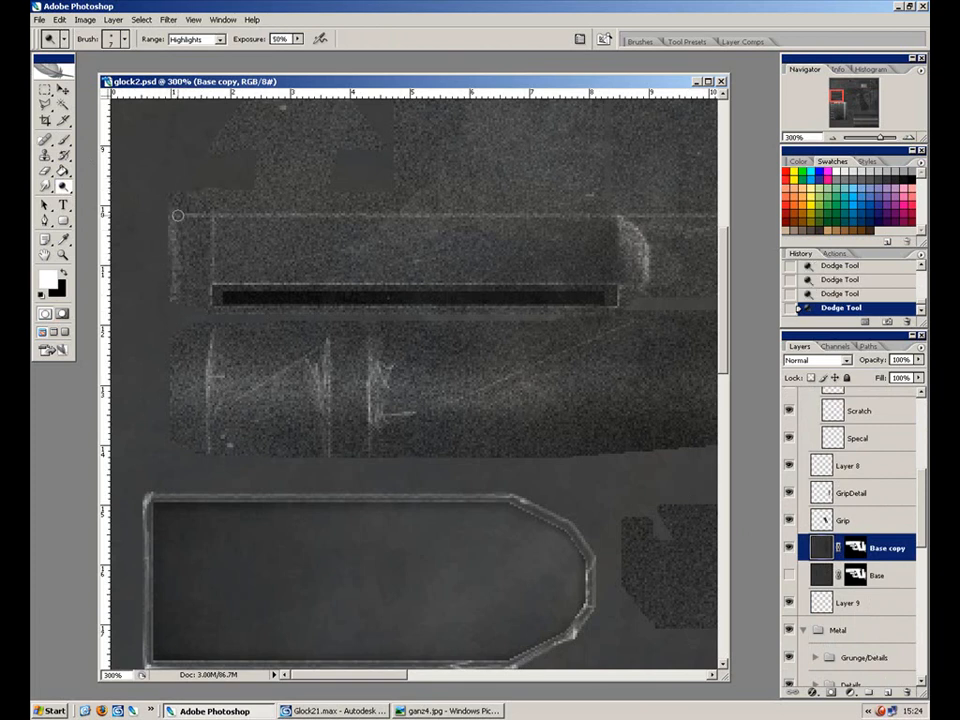
pyautogui.hotkey('ctrl', 'z')
pyautogui.hotkey('ctrl', 'alt', 'z')
pyautogui.hotkey('ctrl', 'alt', 'z')
# Set the Dodge exposure to 20%, lighten the frame's front edge and enlarge the brush to 50 px.
pyautogui.press('2')
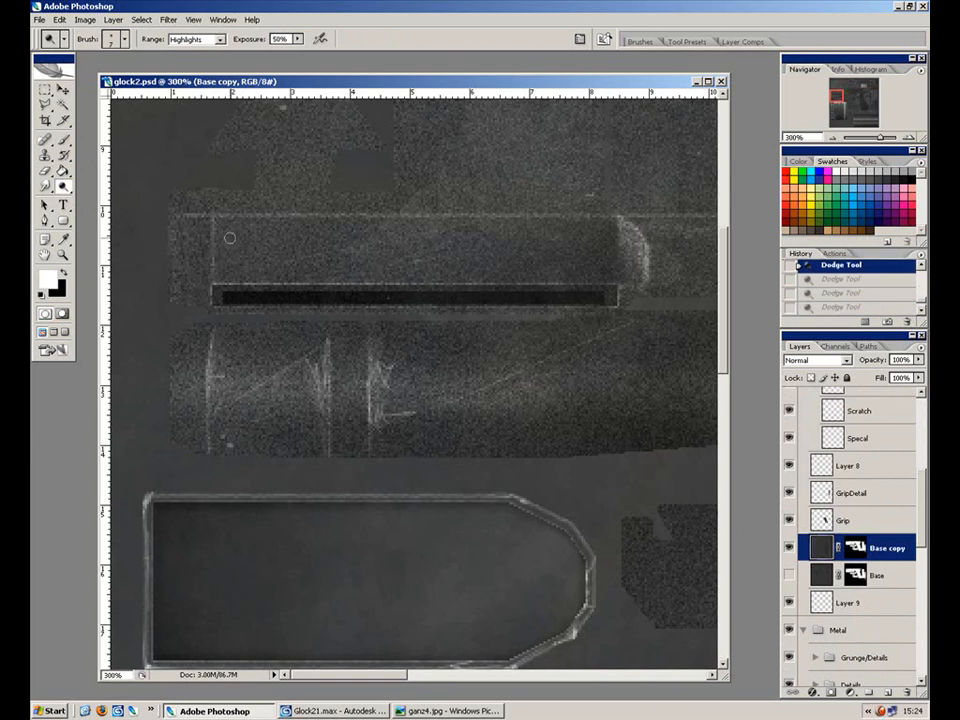
pyautogui.moveTo(170, 212); pyautogui.dragTo(188, 207)
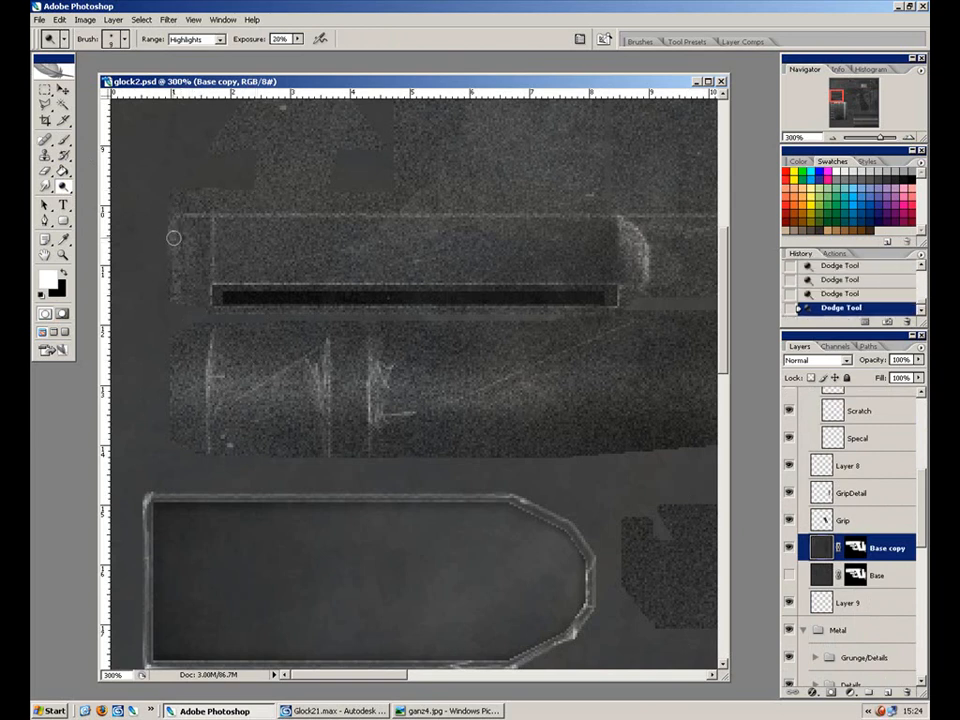
pyautogui.press(']')
pyautogui.press(']')
pyautogui.press(']')
pyautogui.press(']')
pyautogui.press(']')
pyautogui.press(']')
pyautogui.press(']')
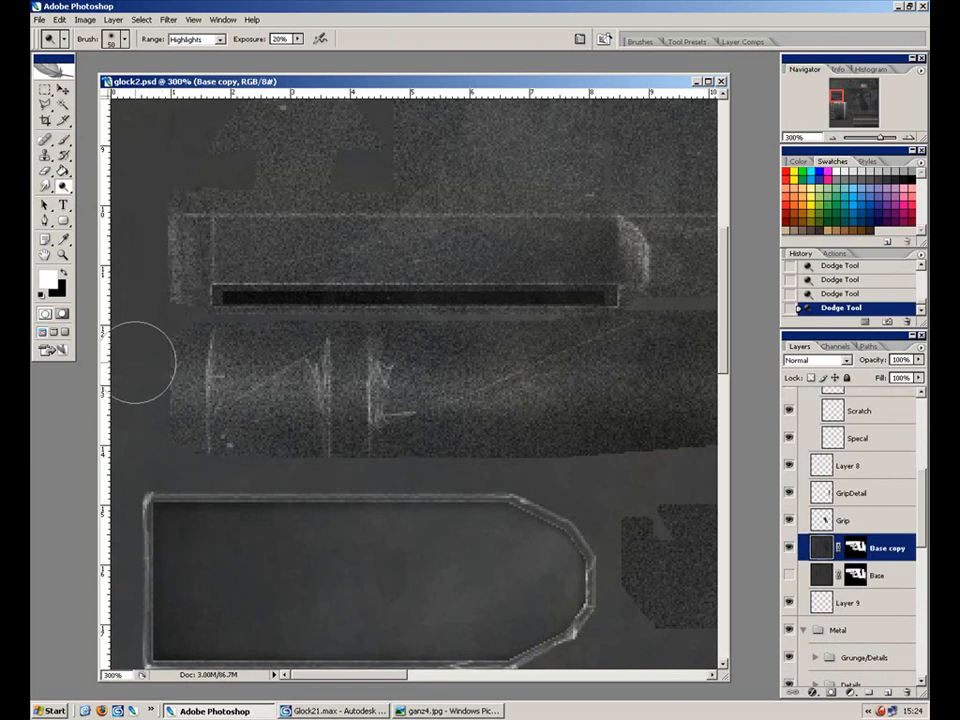
# Return to the Brush and the Damage layer and paint scratches on the curved rear end and front line of the panel above the rail slot.
pyautogui.hotkey('ctrl', 'alt', '0')
pyautogui.click(65, 141)
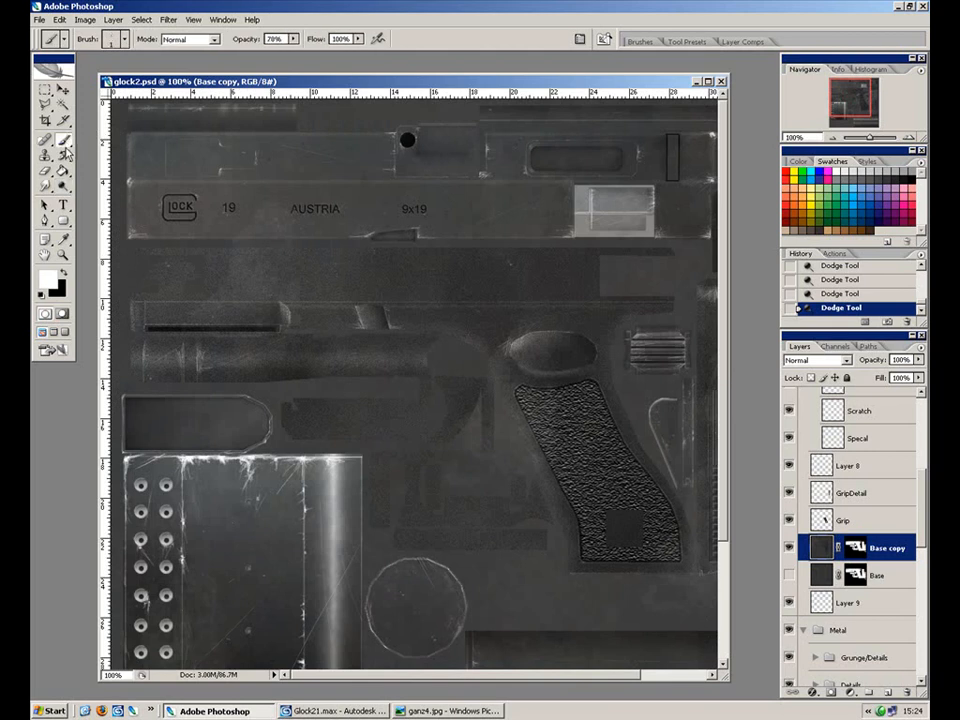
pyautogui.scroll(5, 905, 510)
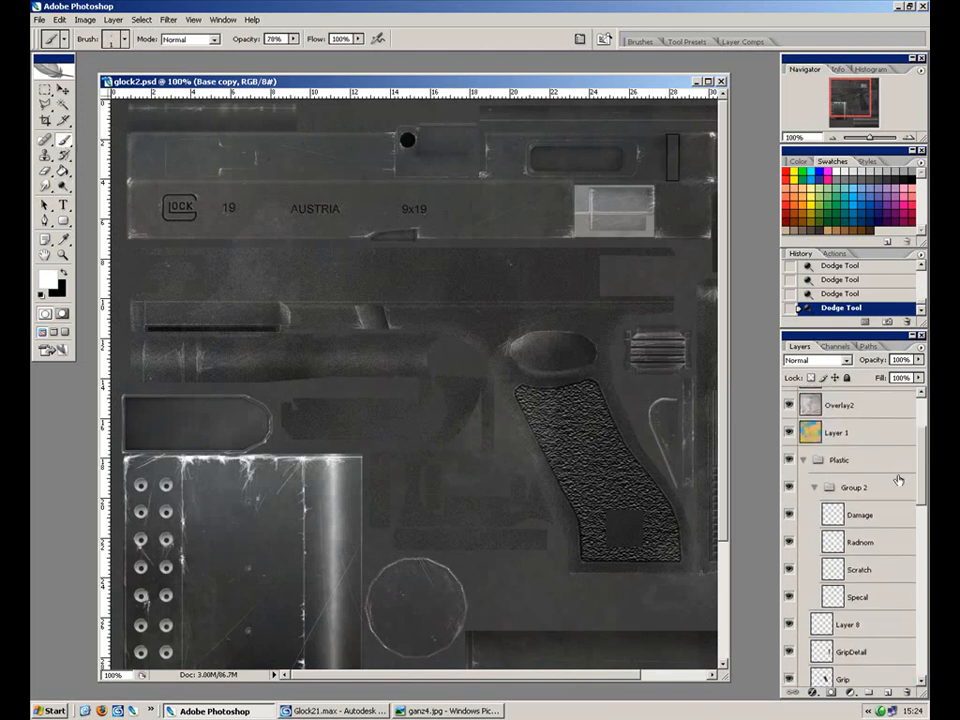
pyautogui.click(864, 519)
pyautogui.hotkey('ctrl', '+')
pyautogui.hotkey('ctrl', '+')
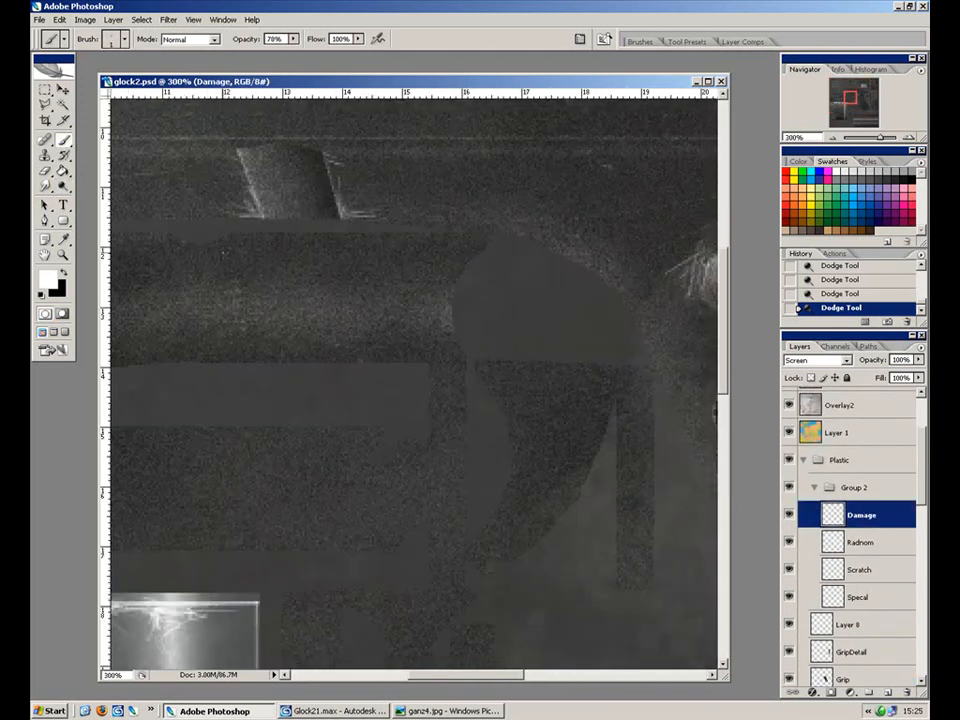
pyautogui.moveTo(281, 236); pyautogui.dragTo(604, 332)
pyautogui.moveTo(284, 261); pyautogui.dragTo(522, 257)
pyautogui.moveTo(384, 266); pyautogui.dragTo(264, 296)
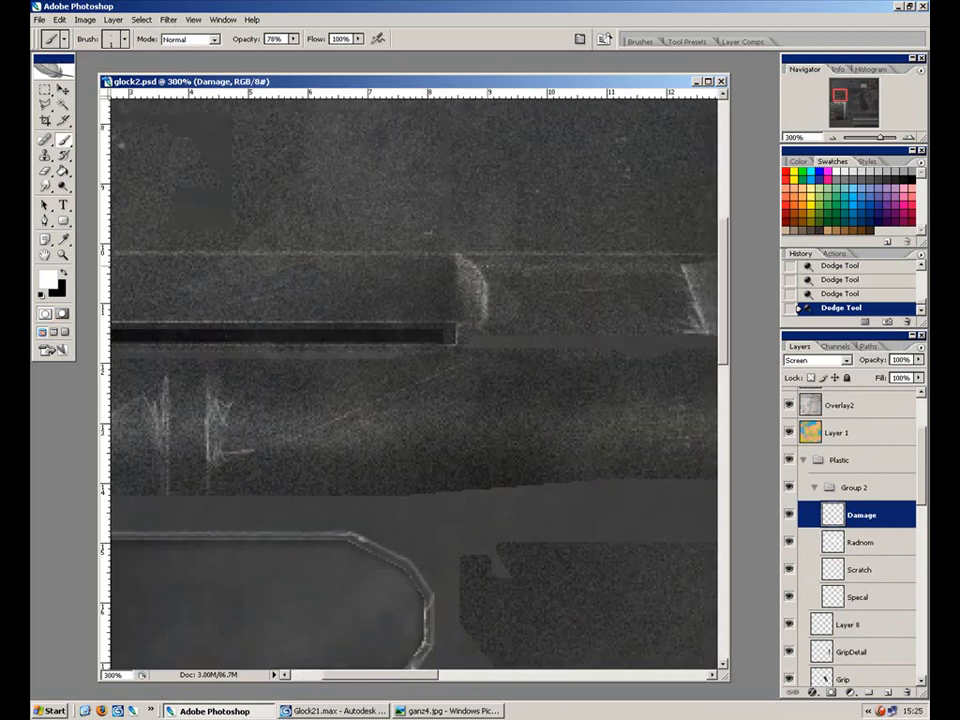
pyautogui.moveTo(479, 269); pyautogui.dragTo(492, 312)
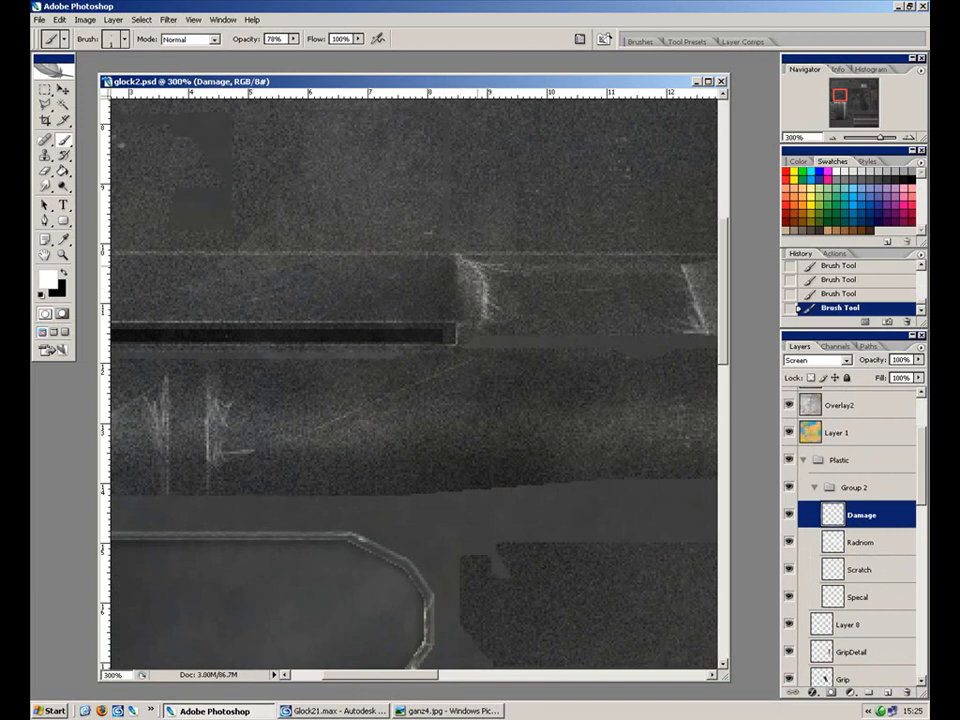
pyautogui.moveTo(132, 250); pyautogui.dragTo(282, 283)
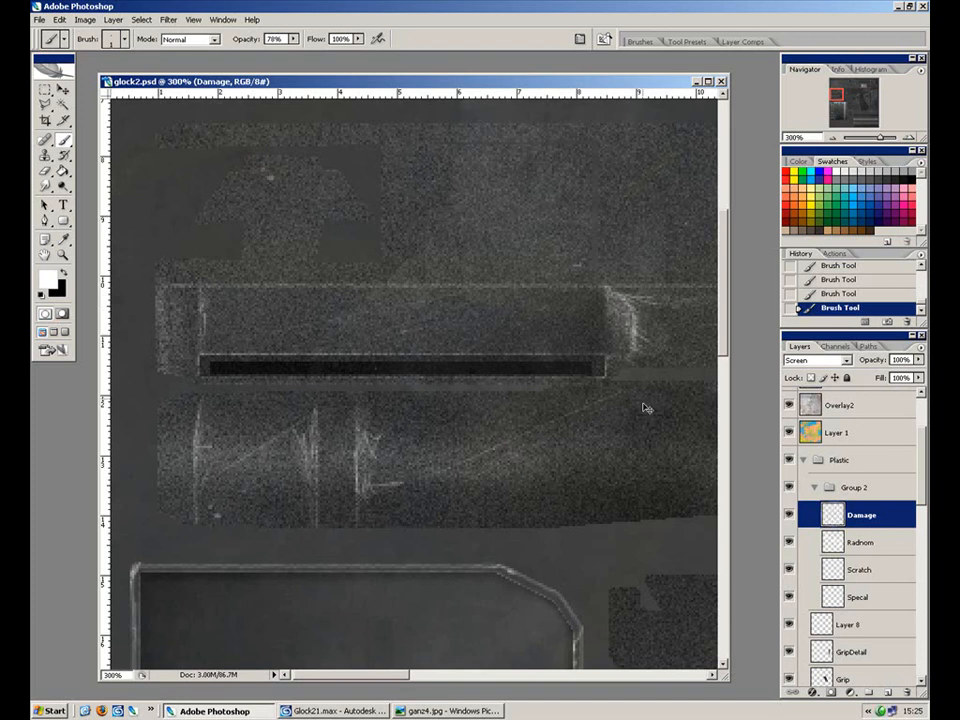
pyautogui.hotkey('ctrl', '-')
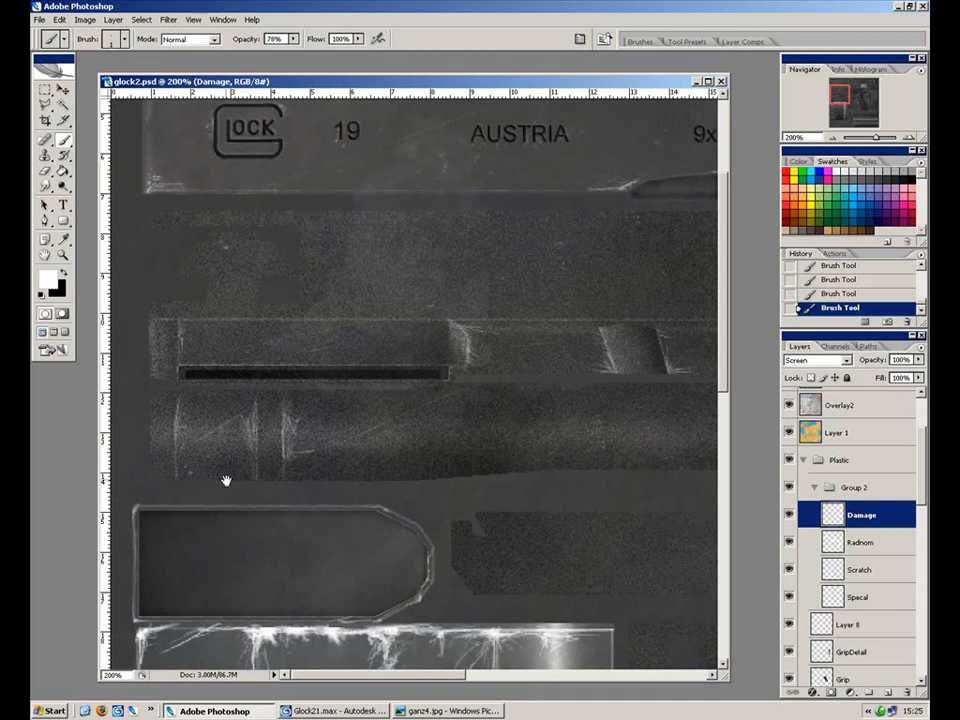
# Paint fine scratches and edge wear around the rear end of the oval recess above the grip.
pyautogui.moveTo(530, 405); pyautogui.dragTo(223, 397)
pyautogui.moveTo(521, 419); pyautogui.dragTo(308, 391)
pyautogui.moveTo(514, 368); pyautogui.dragTo(448, 320)
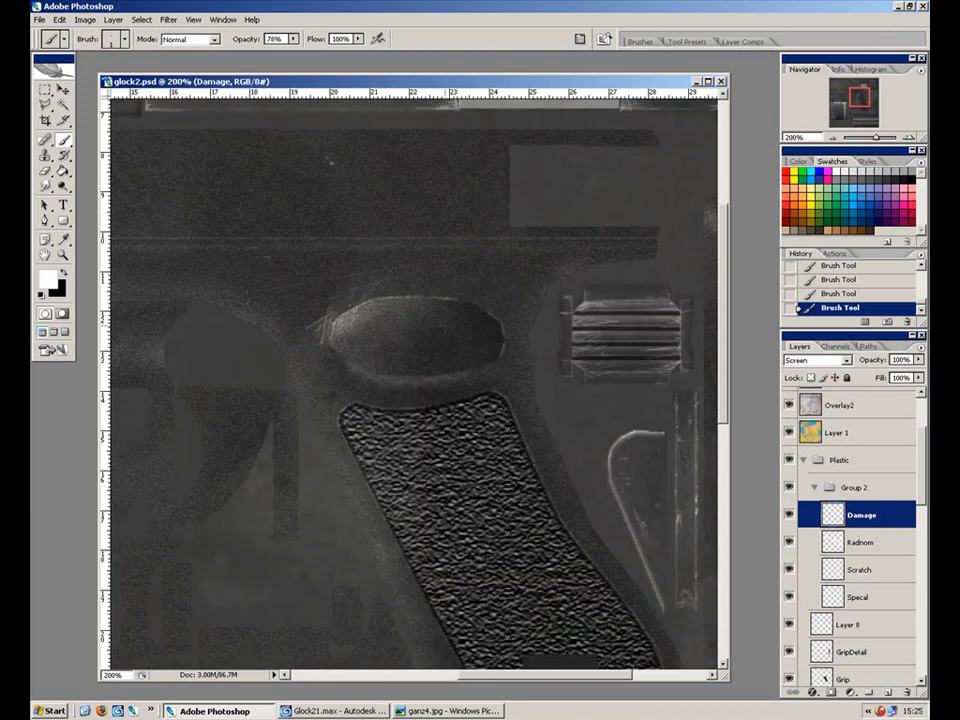
pyautogui.hotkey('ctrl', '-')
pyautogui.hotkey('ctrl', '+')
pyautogui.moveTo(544, 306); pyautogui.dragTo(399, 317)
pyautogui.moveTo(451, 338); pyautogui.dragTo(348, 265)
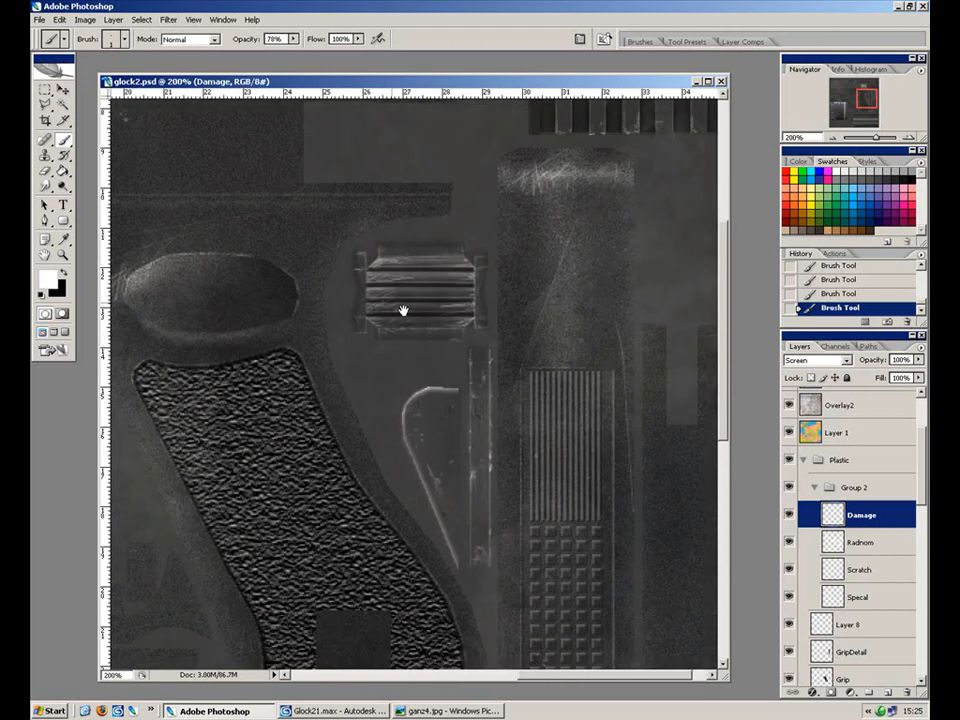
pyautogui.hotkey('ctrl', '-')
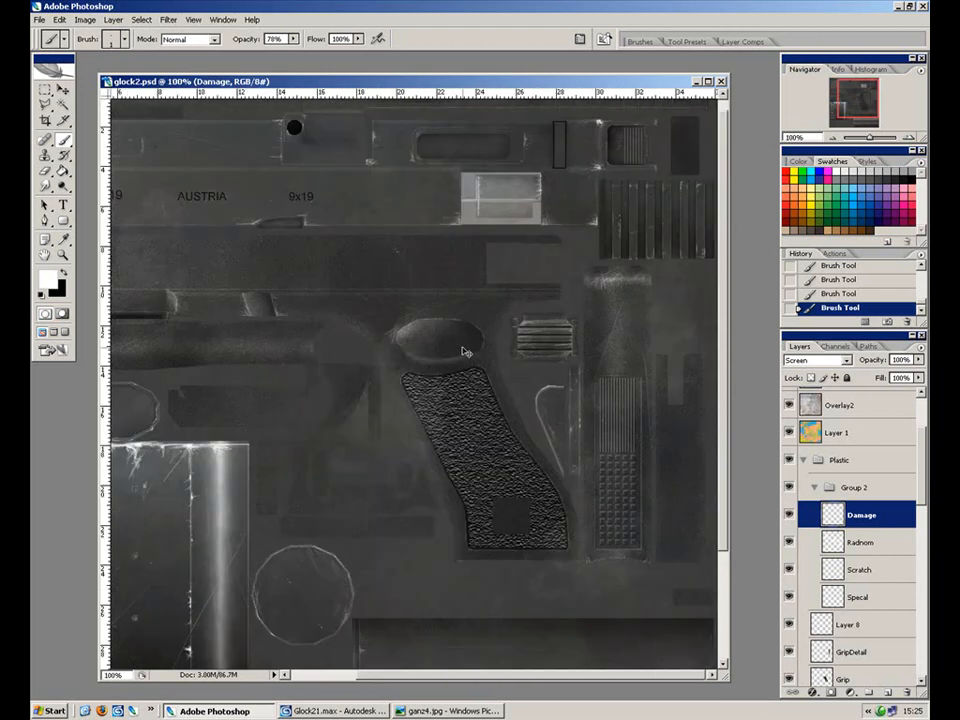
pyautogui.hotkey('ctrl', '+')
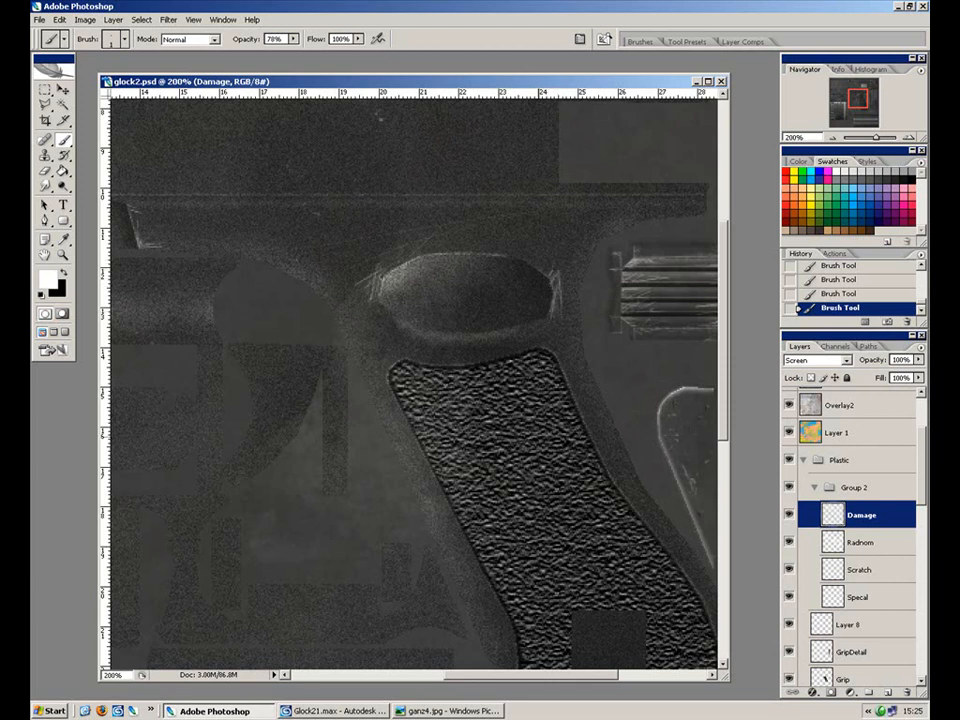
pyautogui.hotkey('ctrl', '-')
pyautogui.hotkey('ctrl', '-')
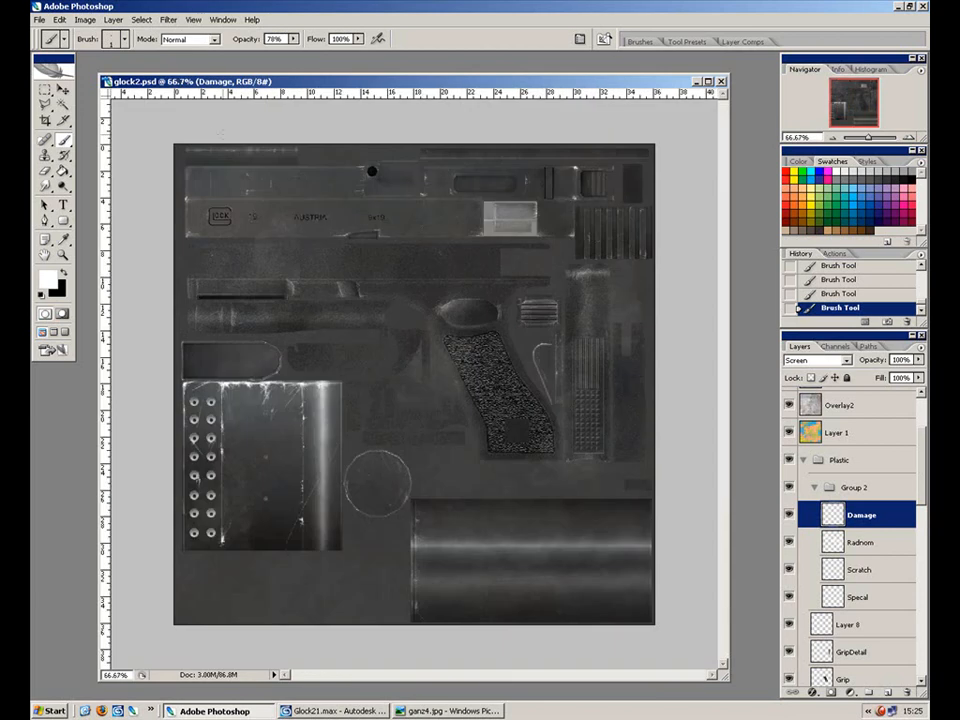
# Save the texture file and switch to the pistol model in 3ds Max.
pyautogui.click(39, 19)
pyautogui.click(95, 152)
pyautogui.hotkey('alt', 'Tab')
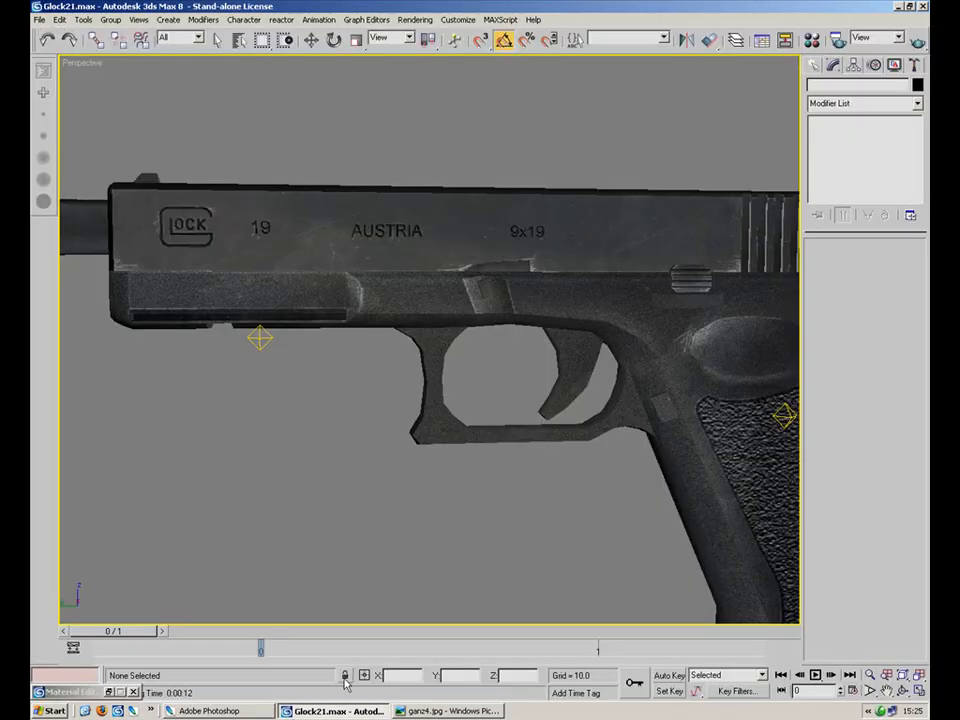
# Examine the painted wear on the textured pistol's frame, recesses and trigger guard from the side and at an angle.
pyautogui.scroll(-4, 495, 220)
pyautogui.scroll(4, 486, 221)
pyautogui.scroll(-2, 465, 295)
pyautogui.scroll(5, 467, 274)
pyautogui.moveTo(426, 270); pyautogui.dragTo(510, 291)
pyautogui.scroll(6, 510, 291)
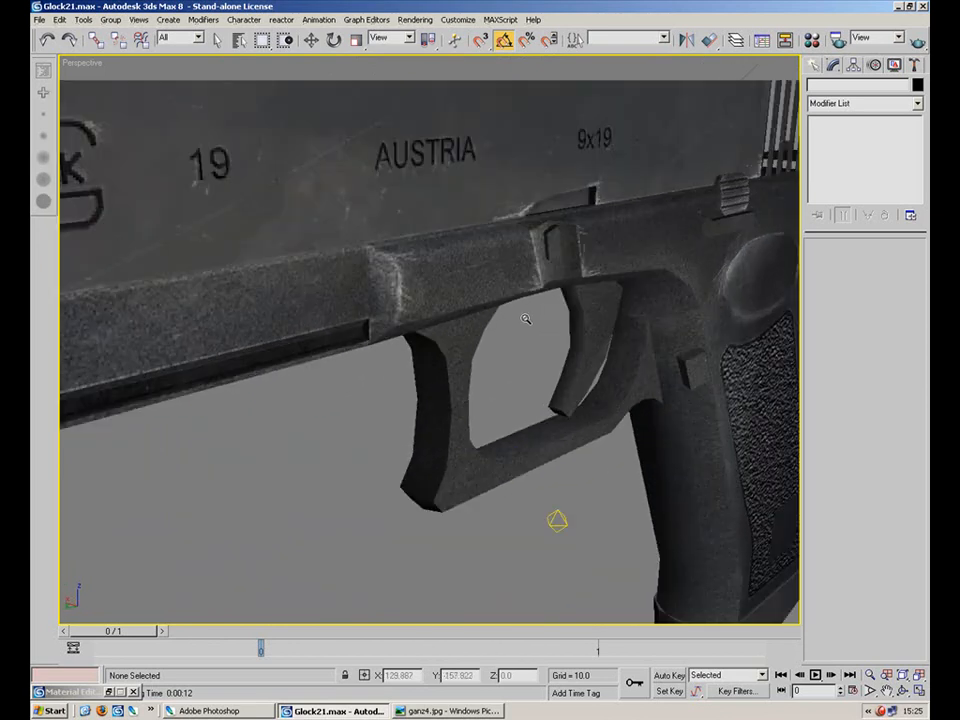
pyautogui.scroll(-5, 492, 296)
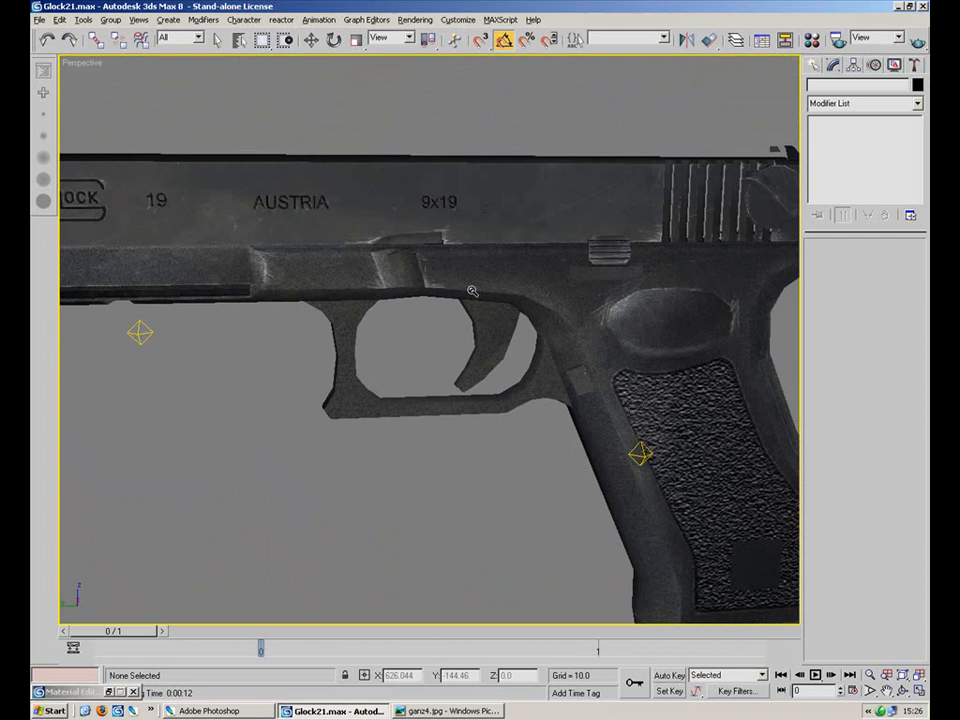
# Reposition the omni light in front of the pistol so that it sits beyond the rear end of the slide.
pyautogui.moveTo(472, 291); pyautogui.dragTo(486, 297)
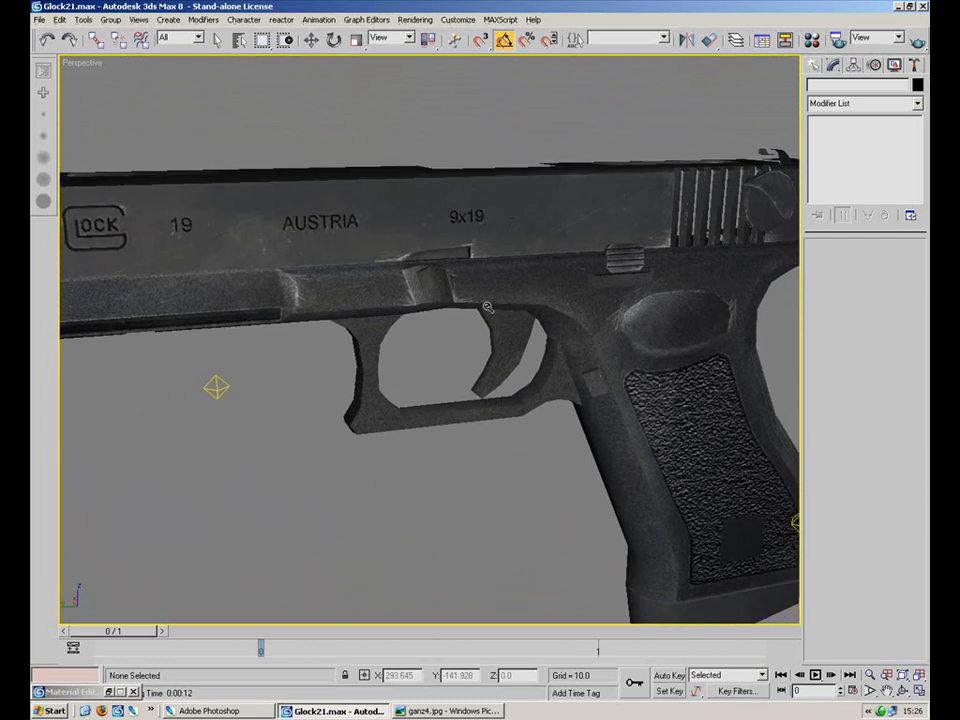
pyautogui.scroll(-4, 429, 346)
pyautogui.scroll(4, 428, 340)
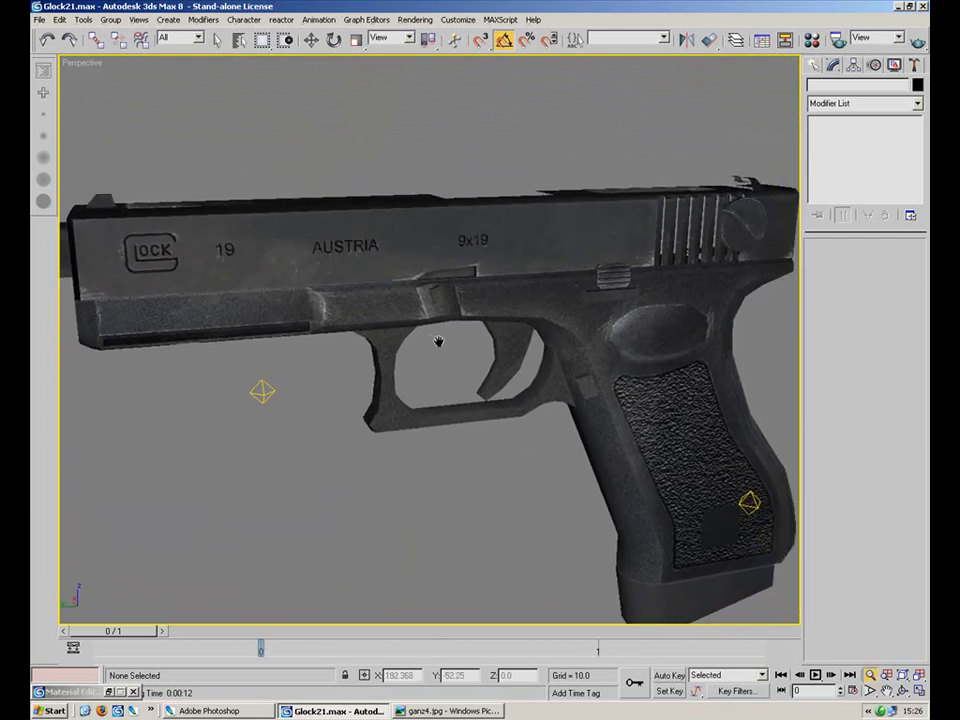
pyautogui.scroll(-3, 447, 336)
pyautogui.press('w')
pyautogui.scroll(-4, 541, 289)
pyautogui.click(662, 330)
pyautogui.moveTo(553, 272); pyautogui.dragTo(508, 266)
pyautogui.moveTo(669, 310); pyautogui.dragTo(357, 255)
pyautogui.moveTo(390, 305); pyautogui.dragTo(378, 381)
pyautogui.moveTo(386, 288); pyautogui.dragTo(564, 452)
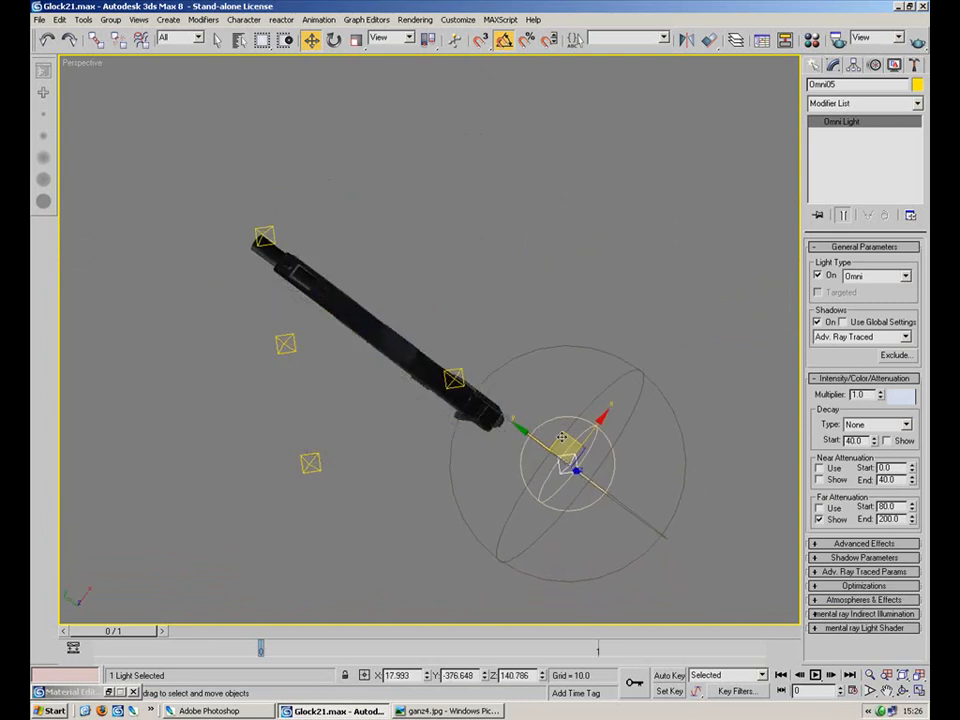
# Shift the Omni01 light beside the pistol, then raise the Omni05 light above the rear of the slide.
pyautogui.click(310, 463)
pyautogui.moveTo(340, 420)
pyautogui.mouseDown()
pyautogui.moveTo(347, 343)
pyautogui.moveTo(407, 231)
pyautogui.moveTo(461, 204)
pyautogui.moveTo(357, 430)
pyautogui.mouseUp()
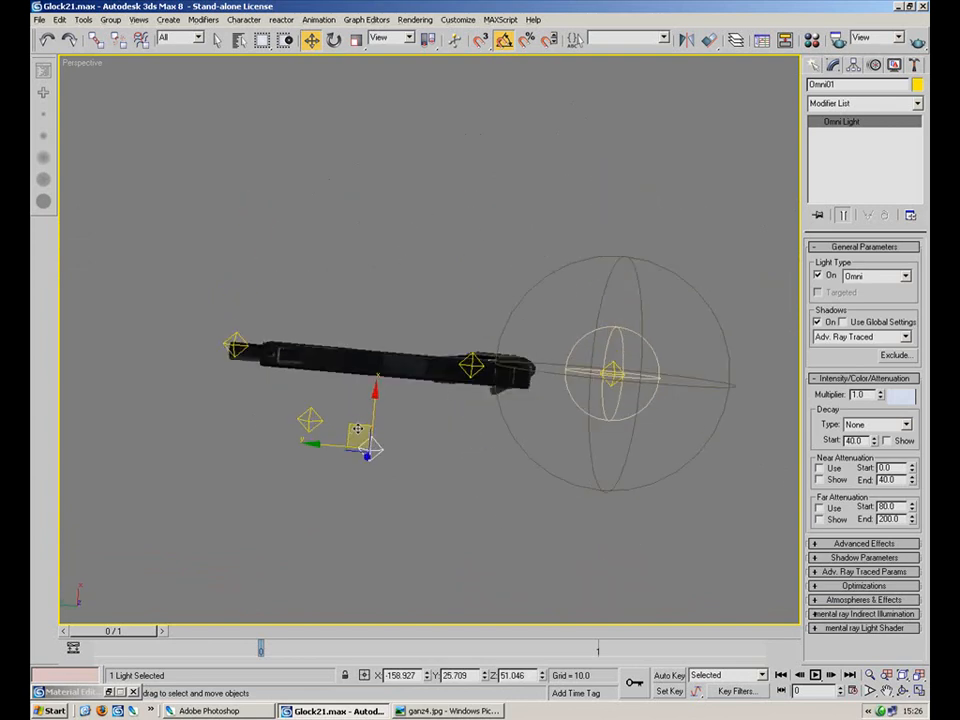
pyautogui.click(606, 370)
pyautogui.moveTo(600, 362); pyautogui.dragTo(425, 172)
pyautogui.moveTo(556, 240); pyautogui.dragTo(550, 188)
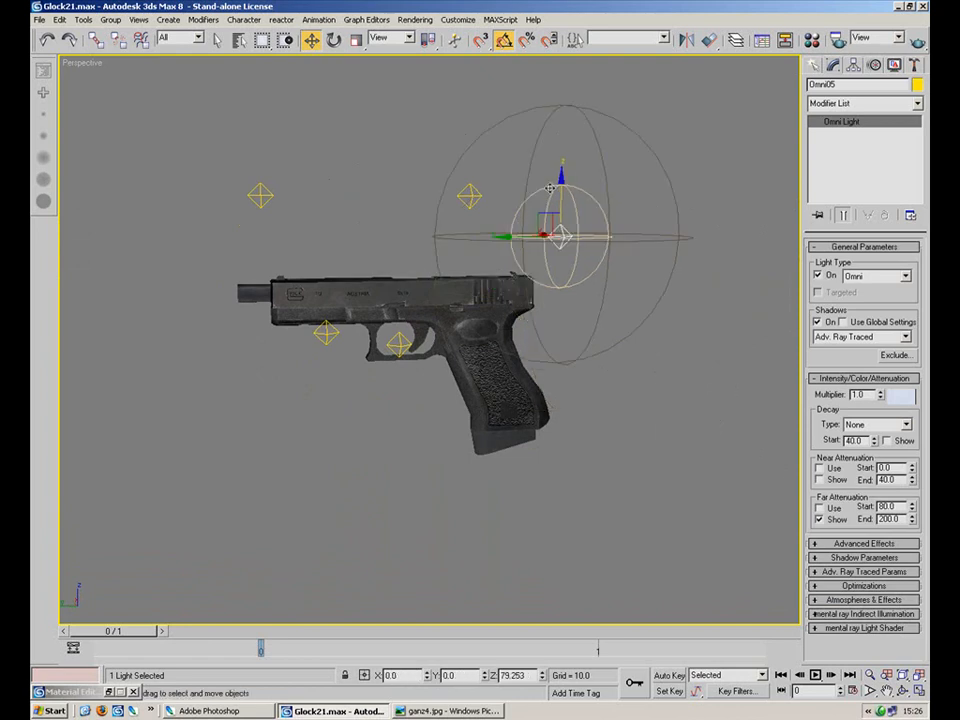
pyautogui.click(606, 392)
# Frame the whole pistol from the side and render the perspective view.
pyautogui.scroll(5, 469, 285)
pyautogui.moveTo(487, 305); pyautogui.dragTo(457, 255)
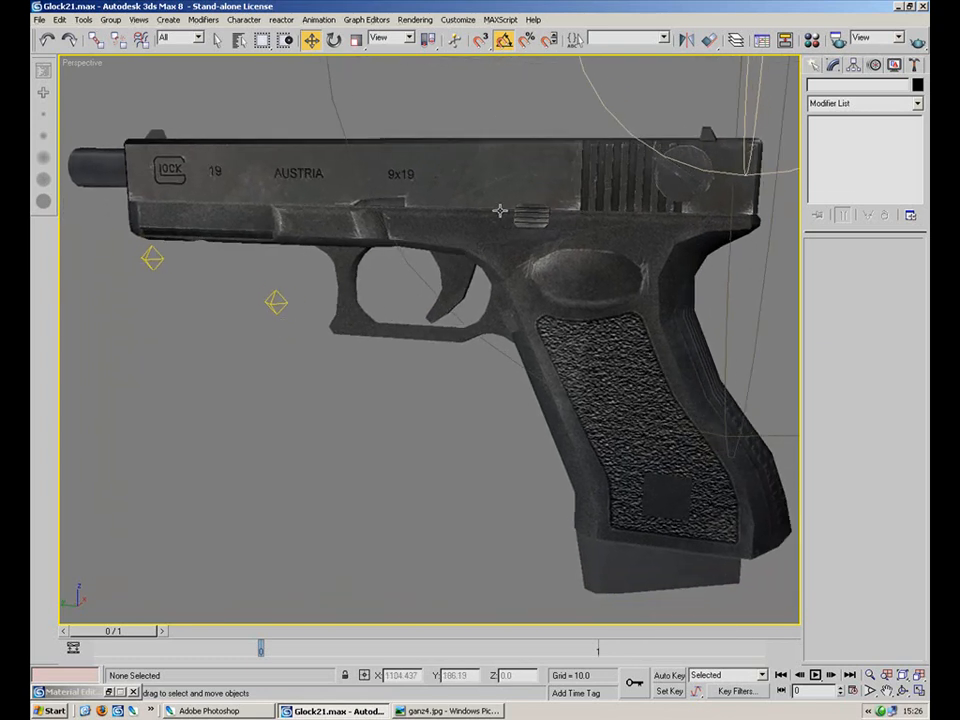
pyautogui.scroll(-3, 460, 250)
pyautogui.click(918, 41)
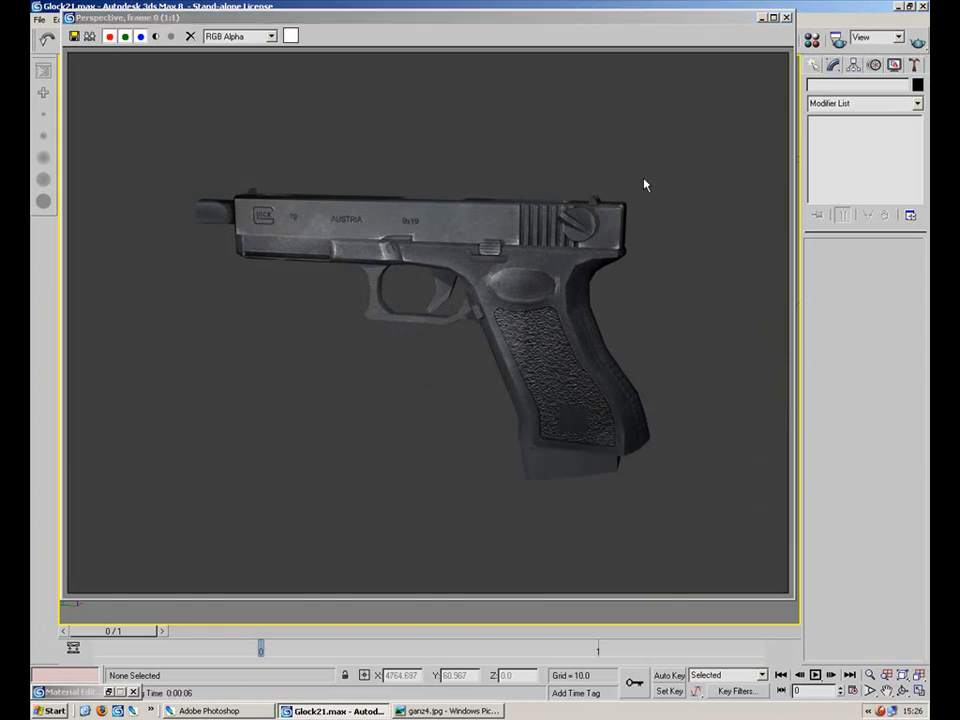
# Switch to Photoshop and examine the wear on the plastic frame and grip parts of the glock2.psd texture.
pyautogui.click(240, 709)
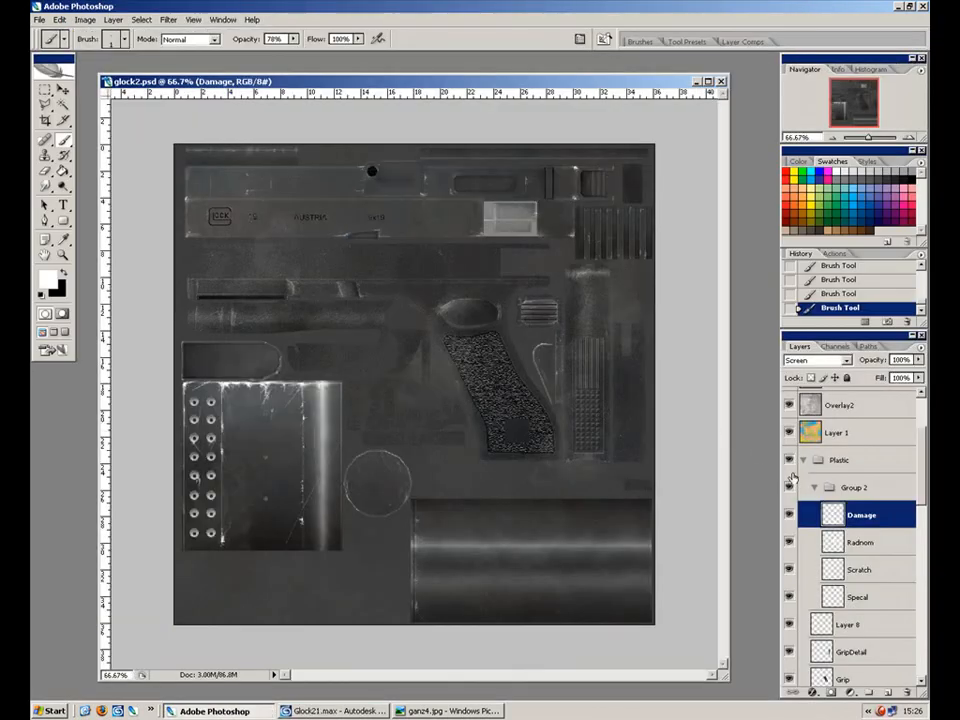
pyautogui.hotkey('ctrl', '+')
pyautogui.hotkey('ctrl', '+')
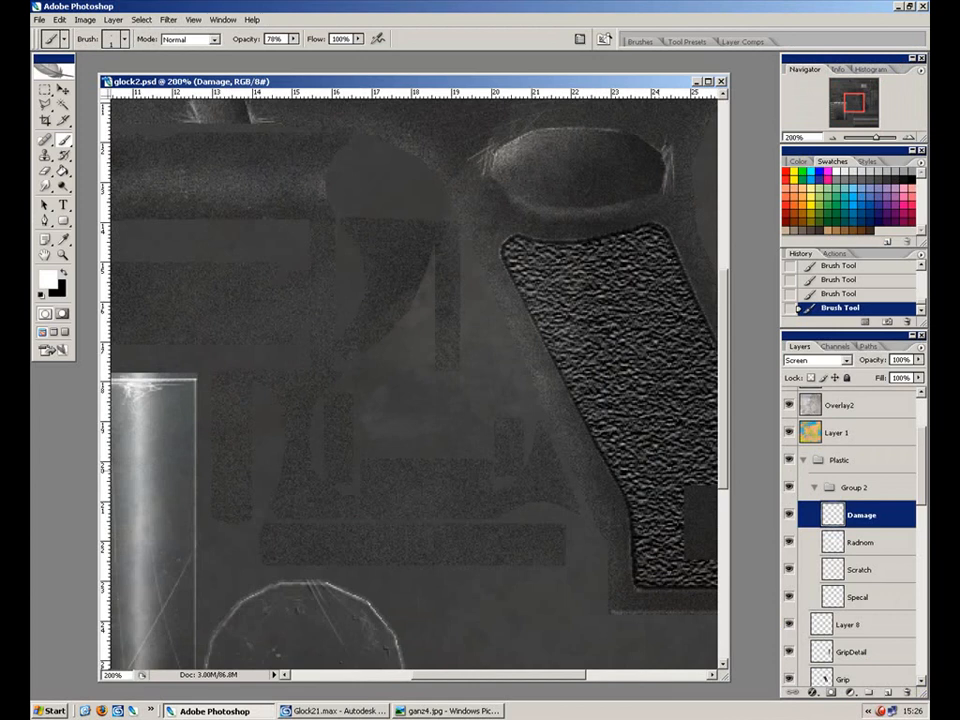
pyautogui.moveTo(625, 481); pyautogui.dragTo(521, 437)
pyautogui.hotkey('ctrl', '-')
pyautogui.moveTo(493, 327); pyautogui.dragTo(490, 422)
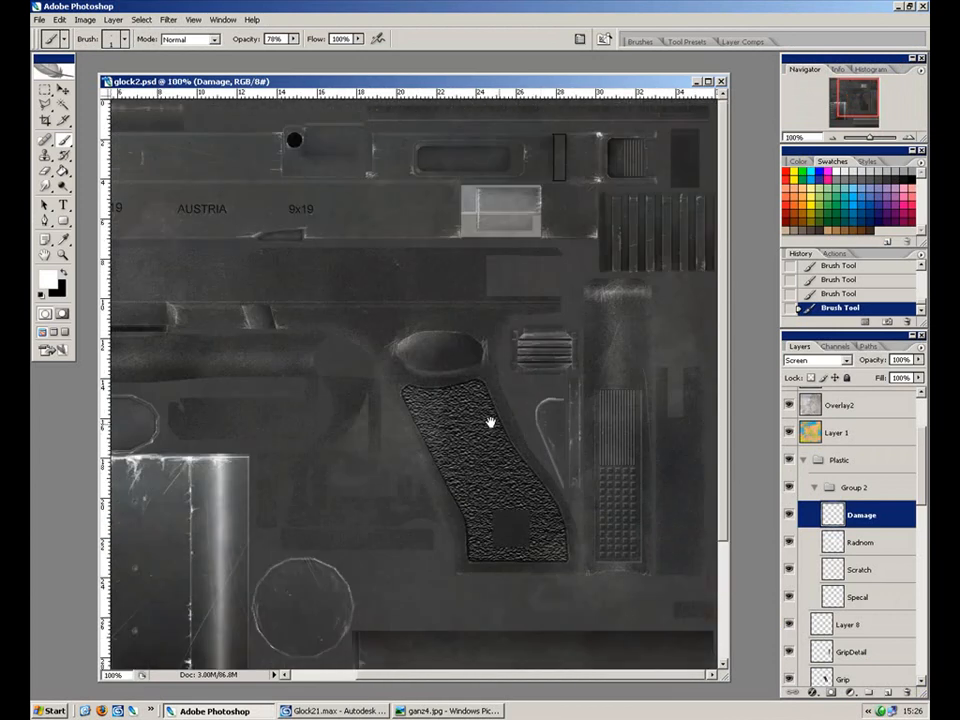
pyautogui.moveTo(311, 415); pyautogui.dragTo(407, 437)
pyautogui.moveTo(333, 397); pyautogui.dragTo(533, 440)
pyautogui.moveTo(439, 495); pyautogui.dragTo(372, 432)
pyautogui.moveTo(597, 214); pyautogui.dragTo(551, 274)
pyautogui.moveTo(417, 398); pyautogui.dragTo(401, 427)
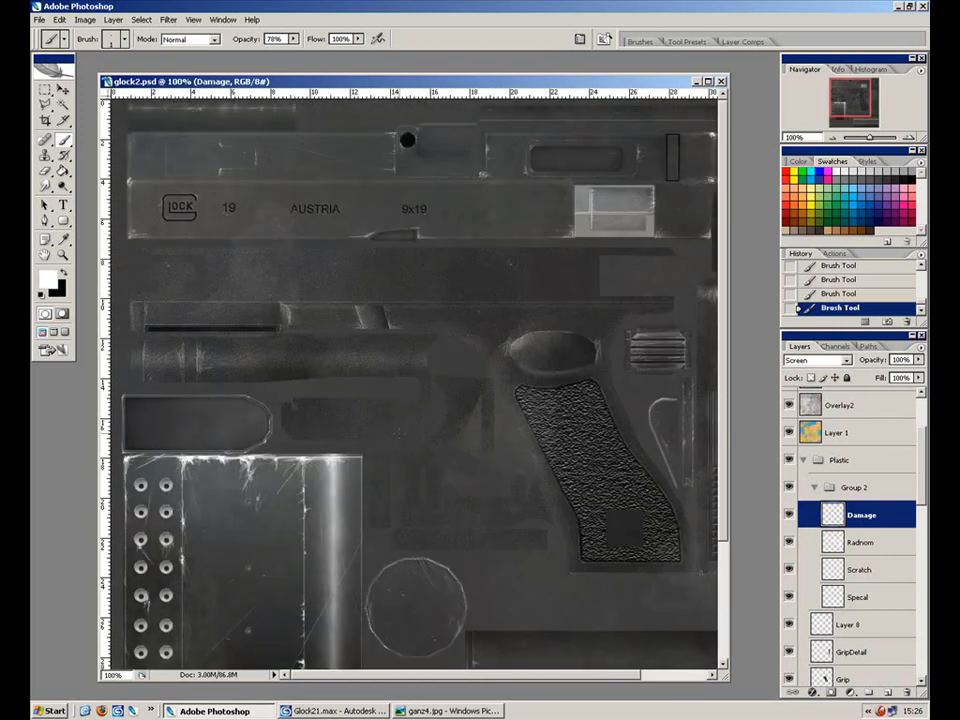
pyautogui.moveTo(338, 502)
pyautogui.mouseDown()
pyautogui.moveTo(422, 296)
pyautogui.moveTo(272, 434)
pyautogui.mouseUp()
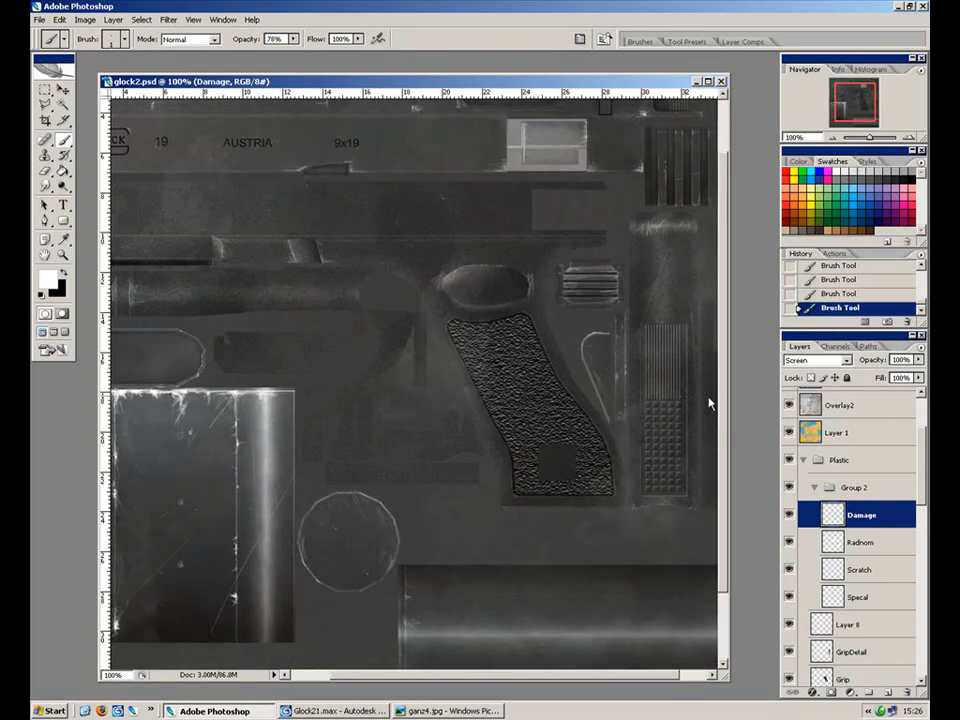
# Compare the texture with and without the Radnom layer, set that layer's fill to 20%, and save the file.
pyautogui.click(790, 542)
pyautogui.click(790, 542)
pyautogui.click(860, 542)
pyautogui.moveTo(918, 378); pyautogui.dragTo(859, 399)
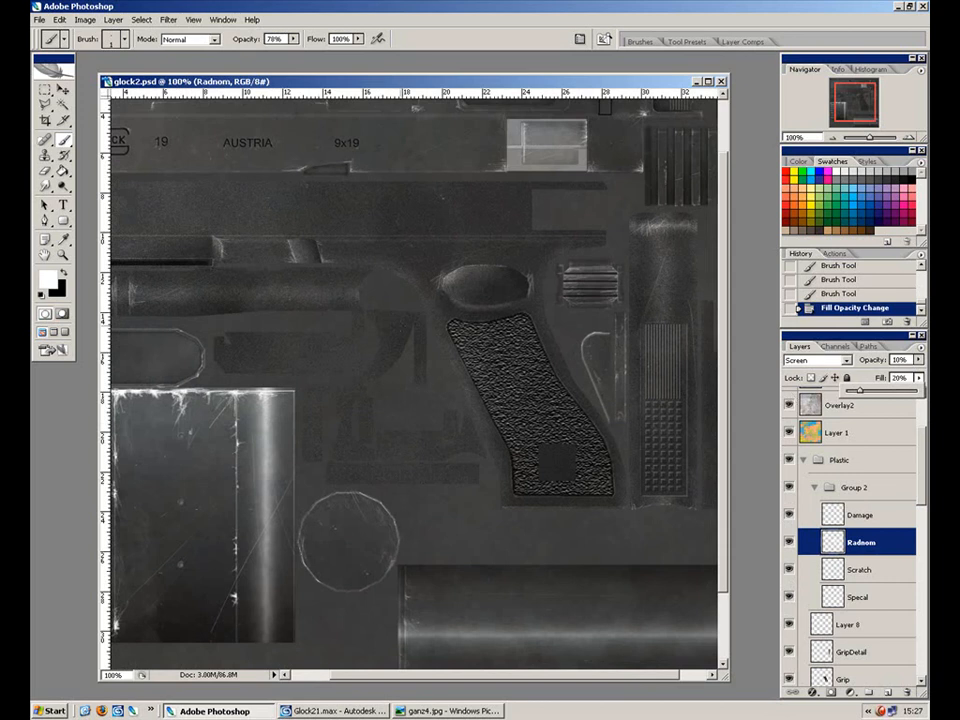
pyautogui.click(40, 21)
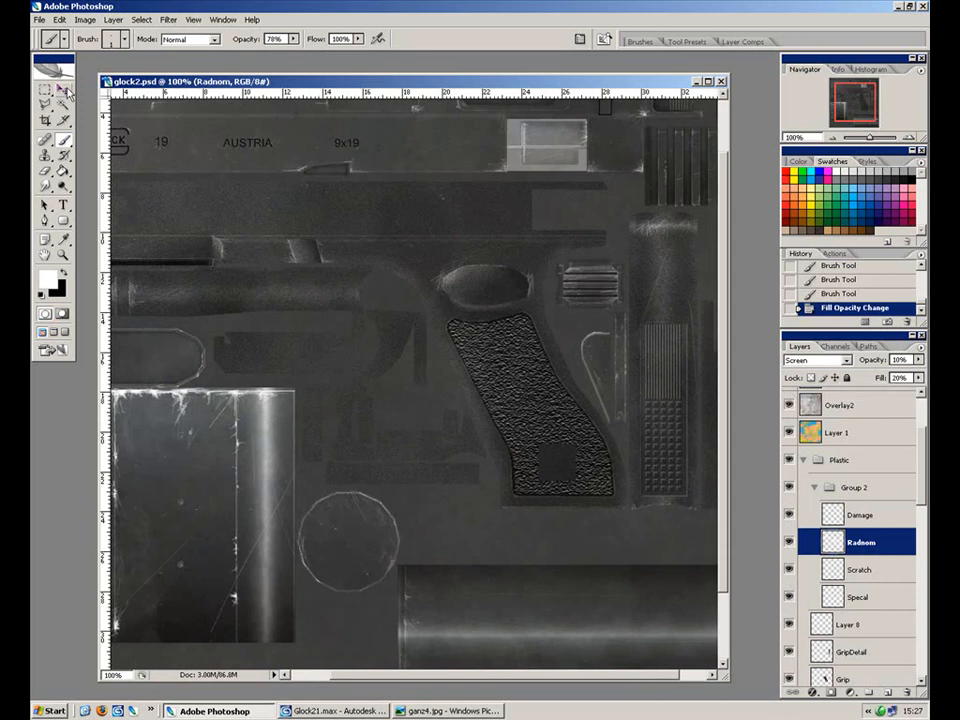
pyautogui.click(40, 21)
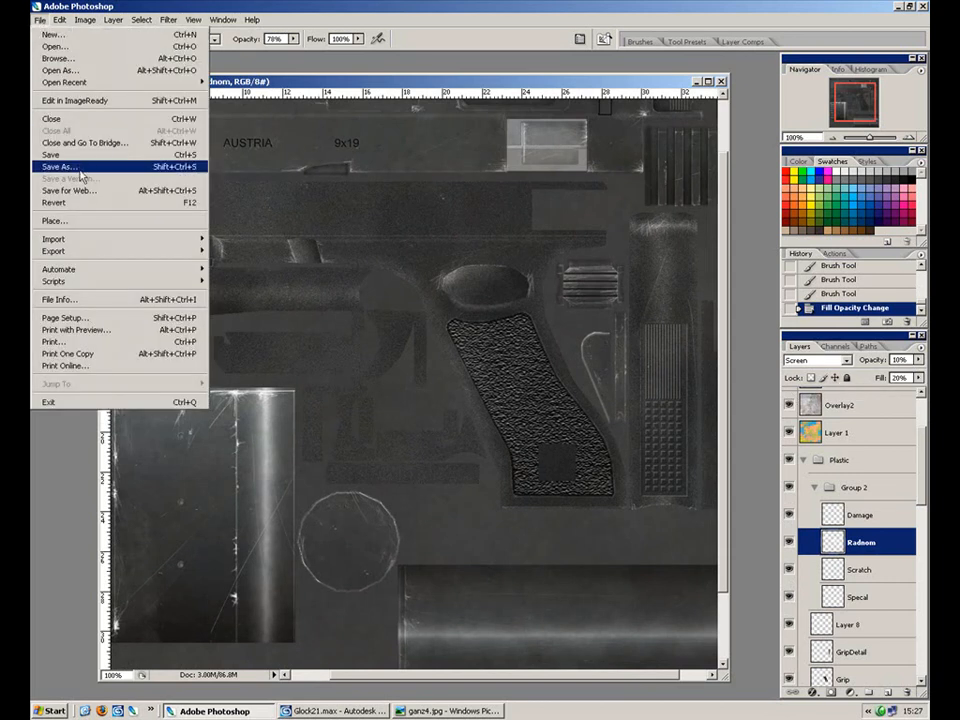
# Switch to 3ds Max and render the perspective view of the pistol with the updated texture.
pyautogui.click(340, 712)
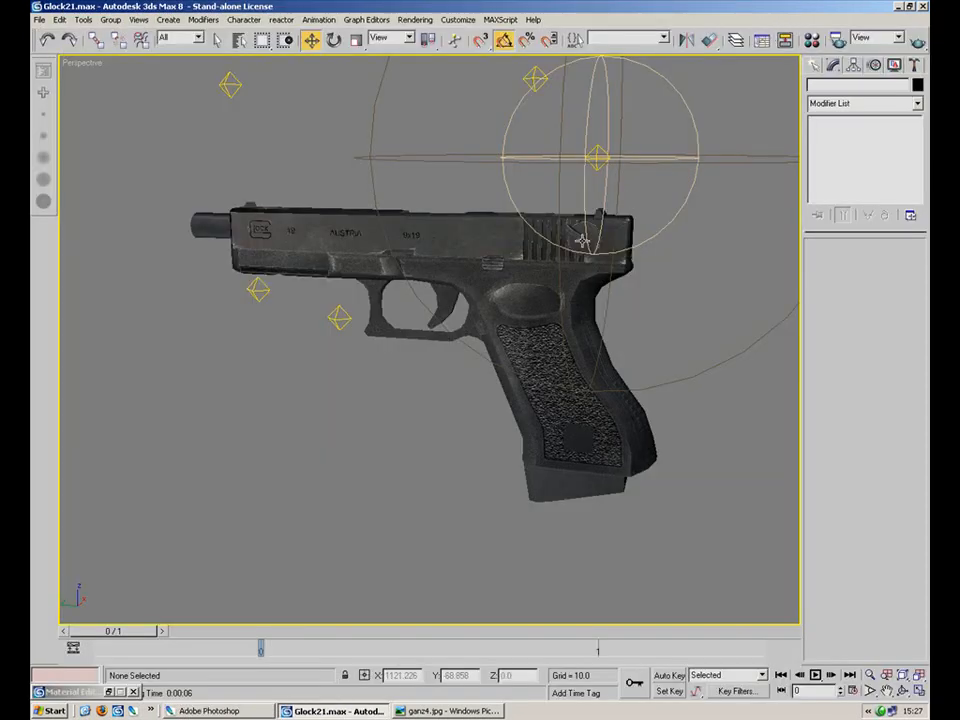
pyautogui.click(870, 681)
pyautogui.moveTo(580, 330); pyautogui.dragTo(572, 309)
pyautogui.click(916, 41)
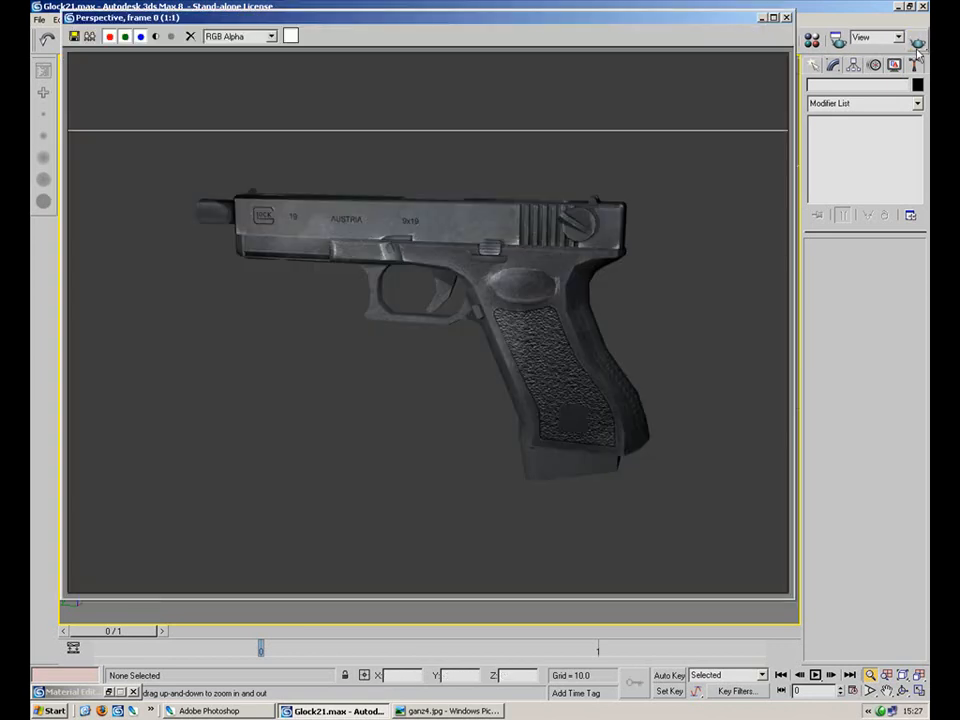